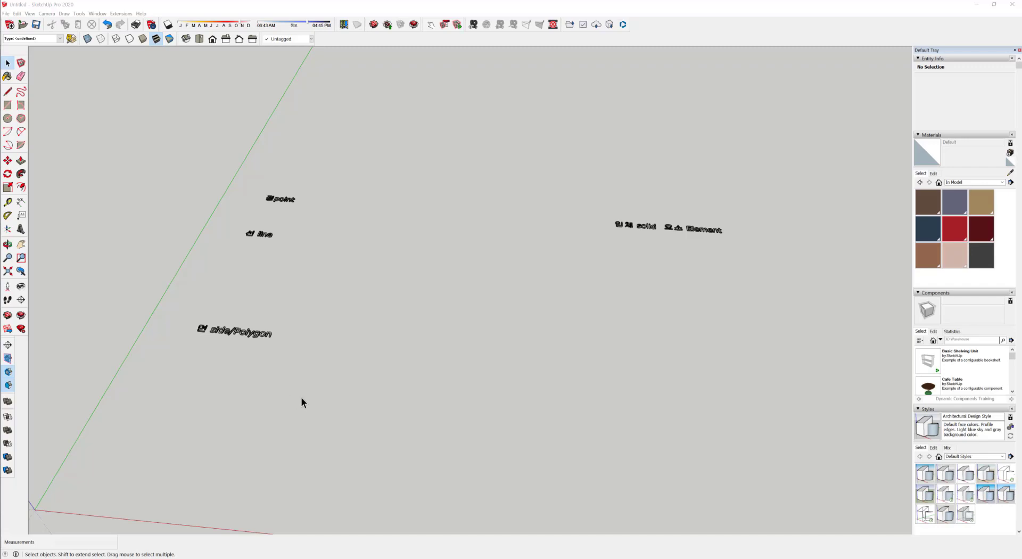
middle_click_drag(336, 400, 343, 402)
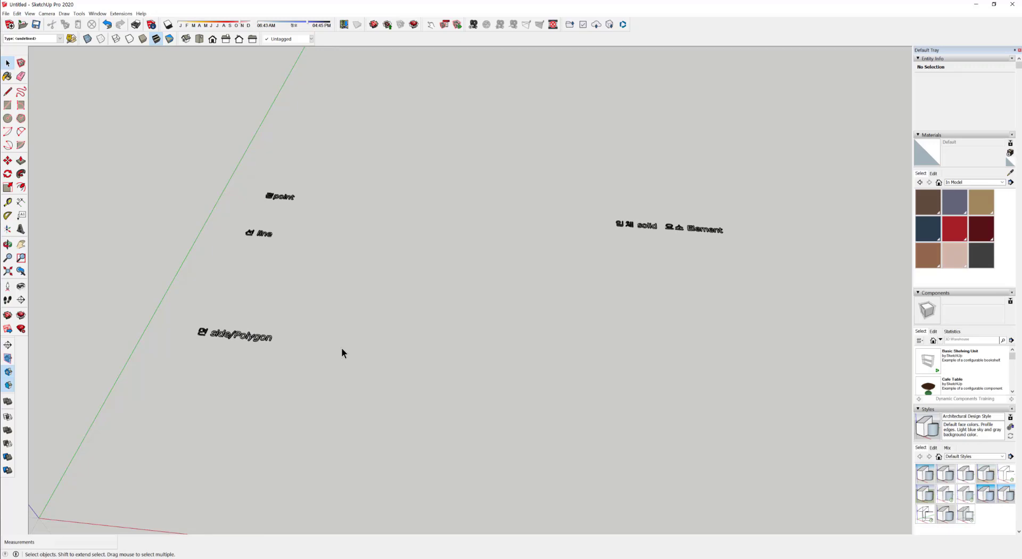
middle_click_drag(388, 207, 349, 228, "shift")
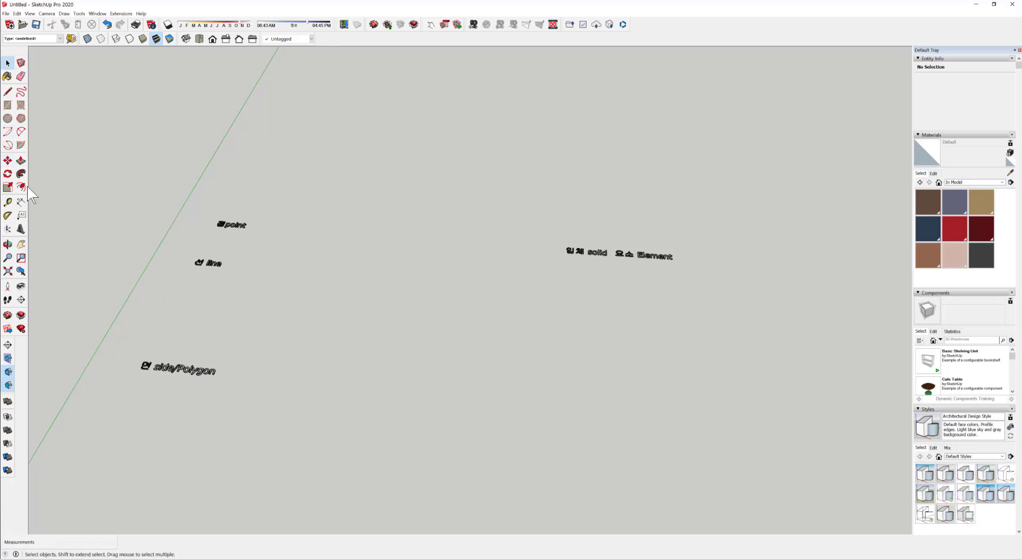
middle_click_drag(314, 164, 403, 216)
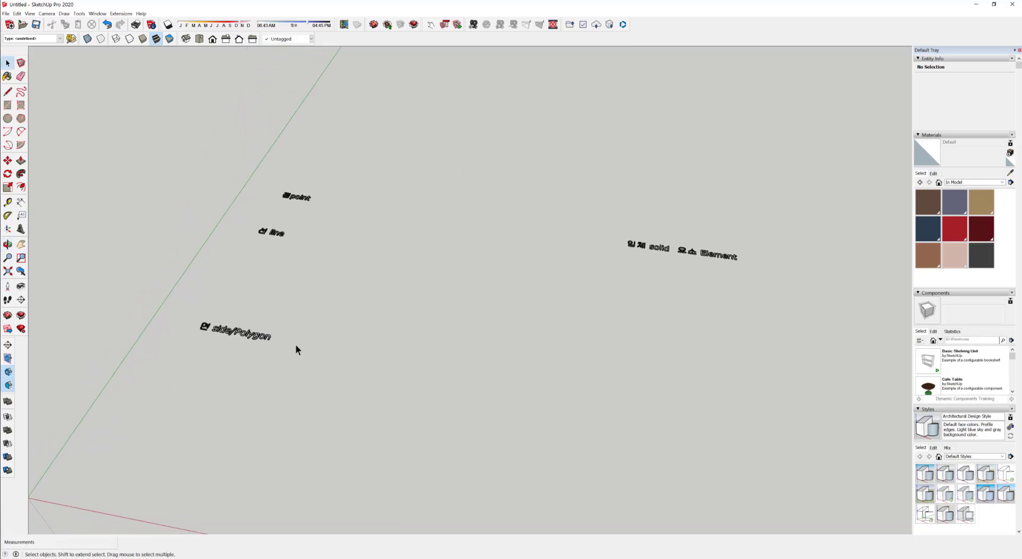
middle_click_drag(303, 348, 366, 337)
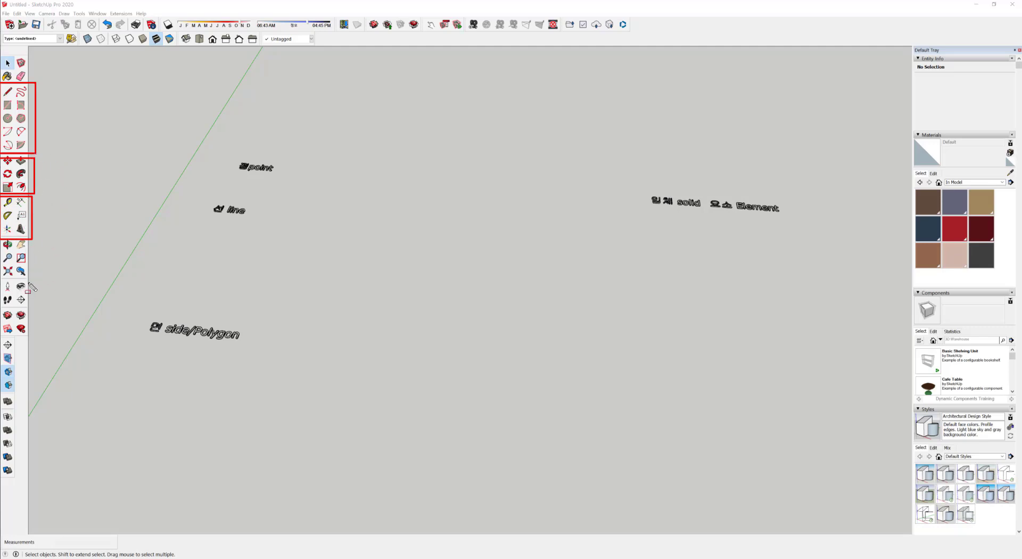
left_click_drag(34, 281, 1, 242)
key("Escape")
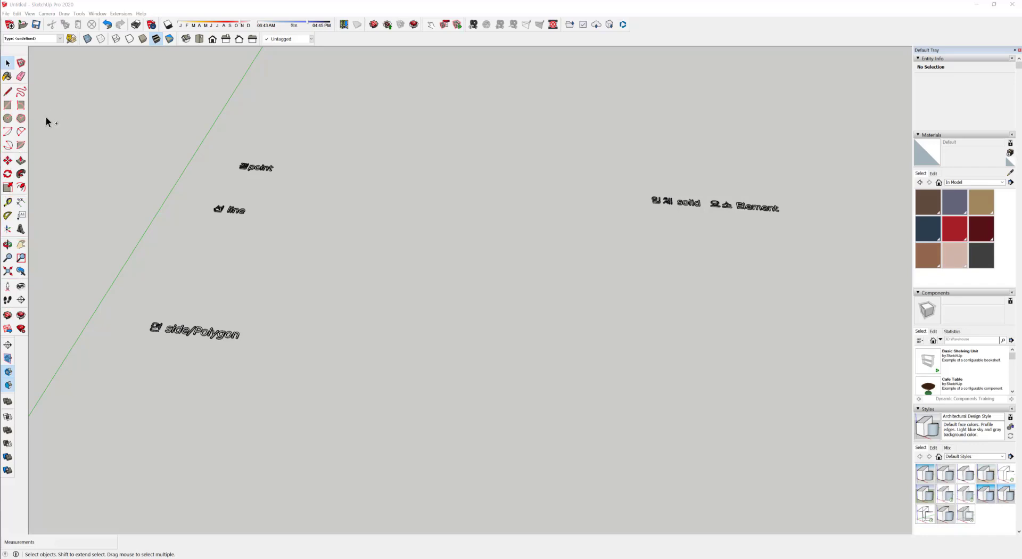
key("ctrl+alt+d")
mouse_move(33, 84)
left_mouse_down()
mouse_move(1, 59)
mouse_move(14, 50)
mouse_move(31, 58)
mouse_move(2, 83)
left_mouse_up()
left_click_drag(32, 66, 59, 66)
key("Escape")
left_click_drag(3, 151, 66, 152)
left_click_drag(3, 197, 71, 197)
key("Escape")
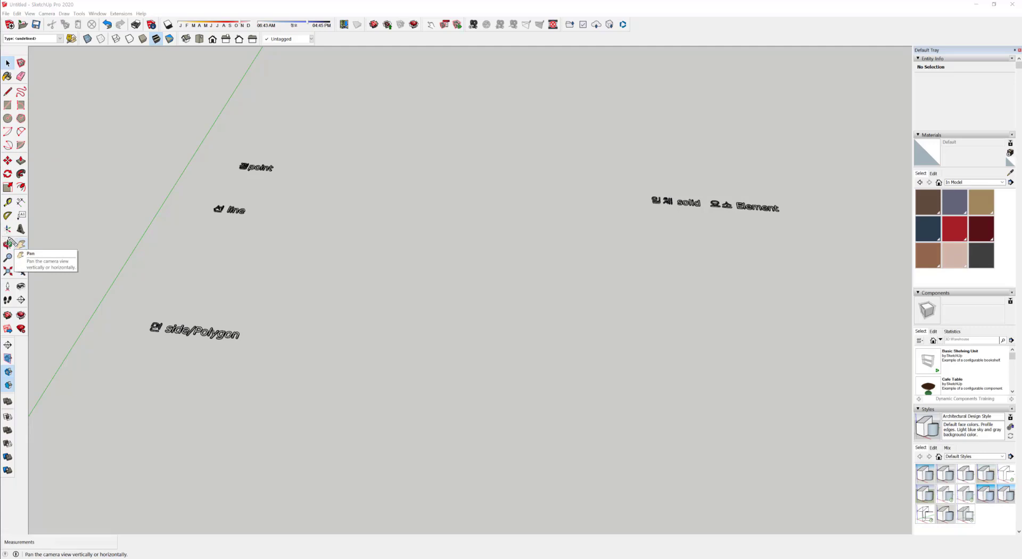
left_click_drag(3, 237, 34, 237)
left_click_drag(3, 278, 32, 282)
key("Escape")
middle_click_drag(321, 297, 390, 345)
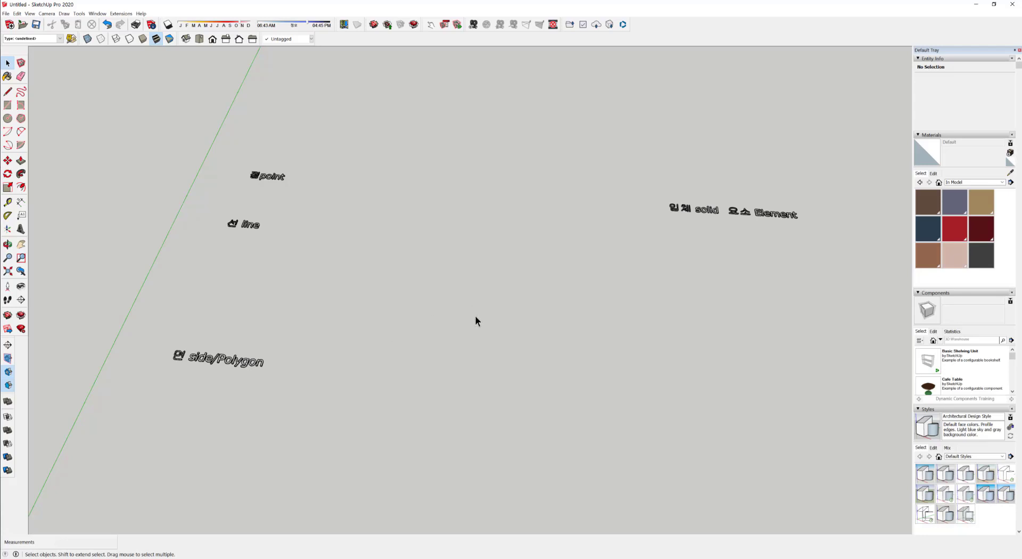
middle_click_drag(475, 315, 362, 309)
scroll(360, 318, "down", 3)
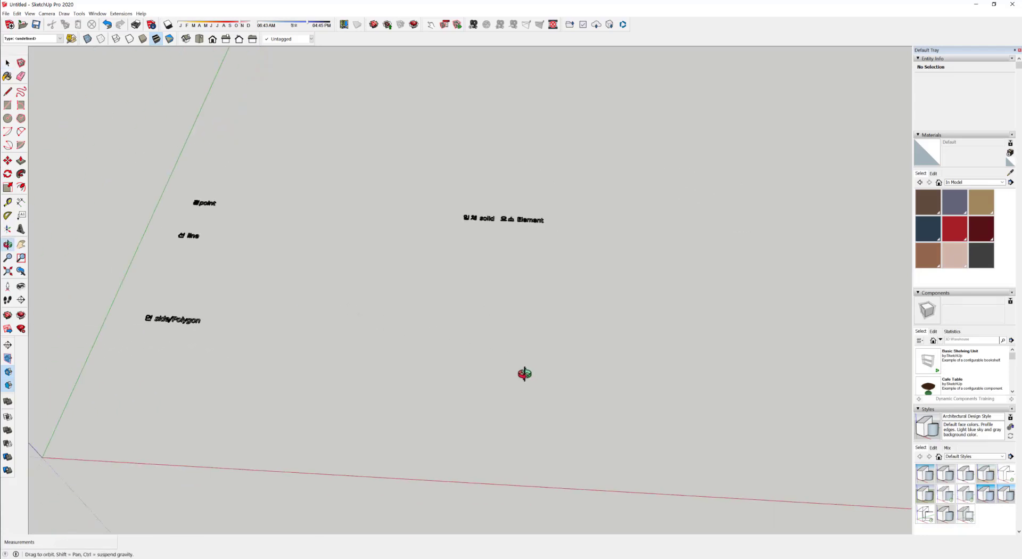
middle_click_drag(523, 372, 452, 349, "shift")
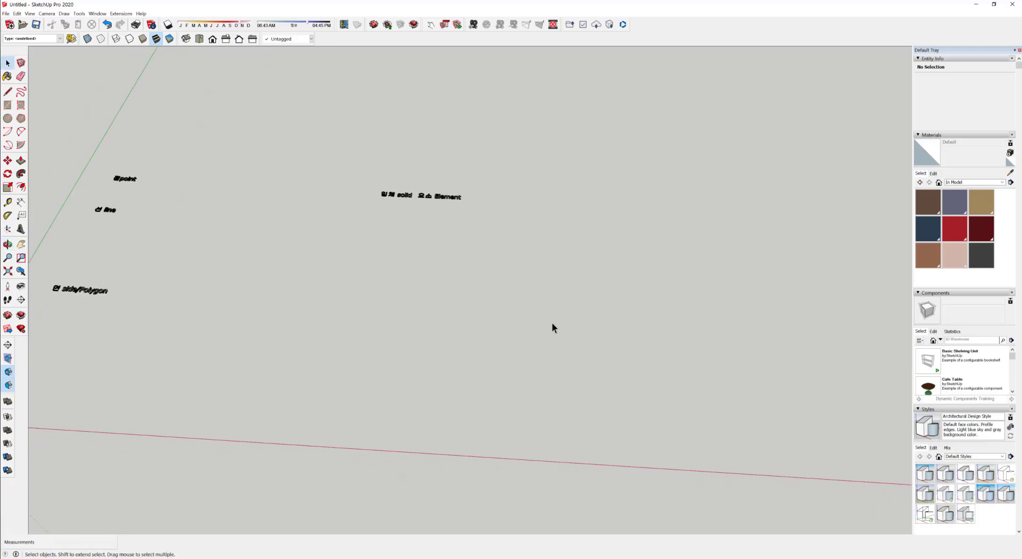
middle_click_drag(552, 321, 507, 330)
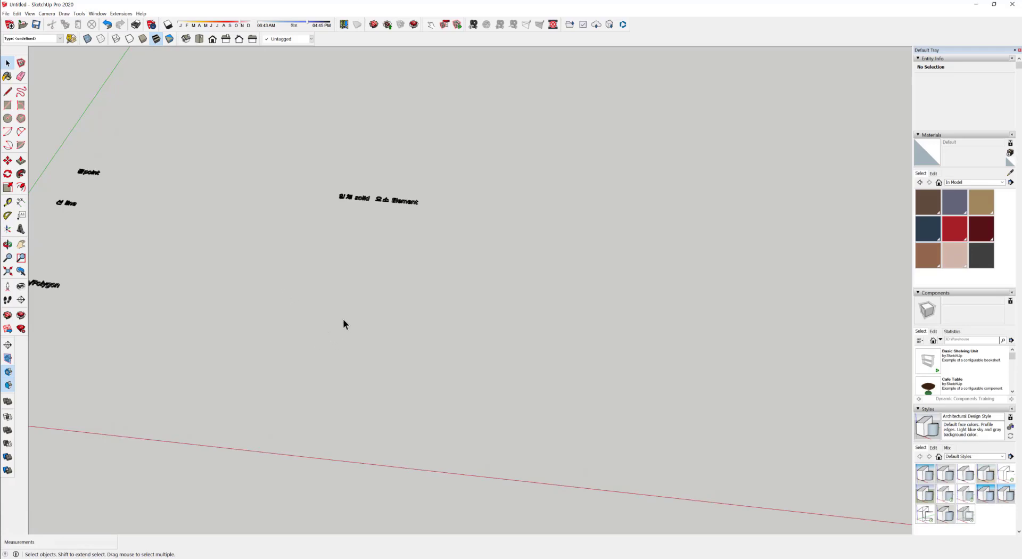
middle_click_drag(343, 324, 415, 301)
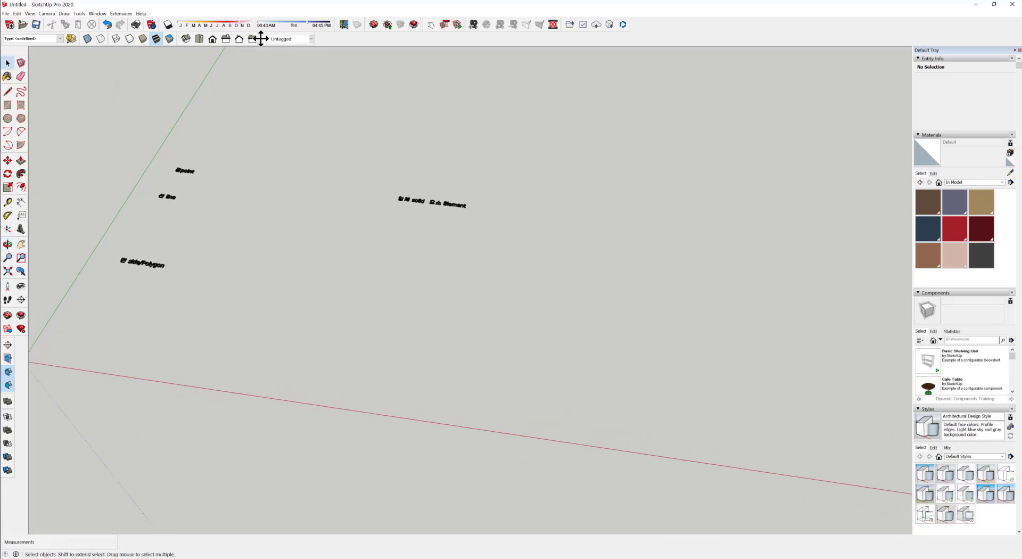
- Add four new tags with default names and view the dash styles available for Tag1
left_click(310, 38)
left_click(381, 35)
scroll(958, 277, "down", 3)
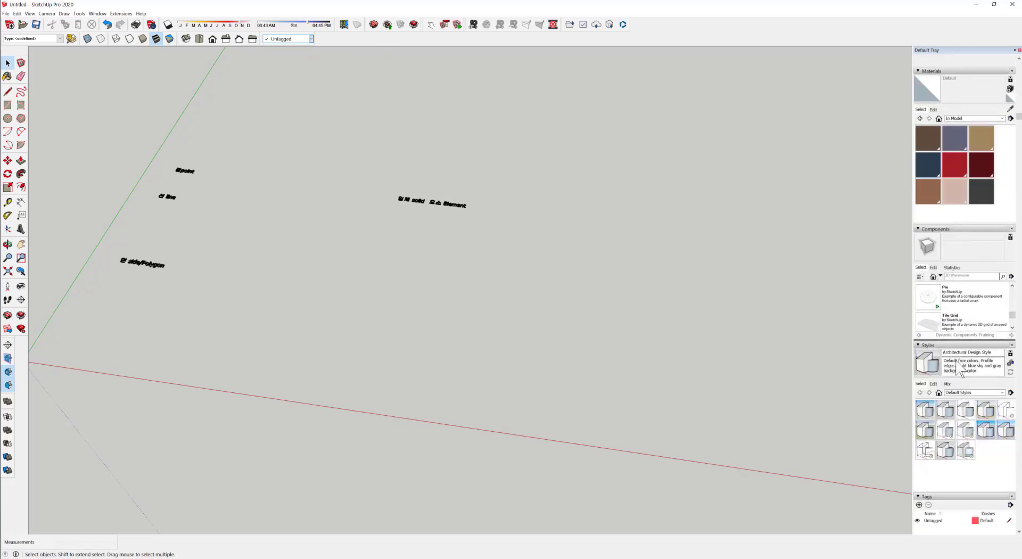
scroll(954, 399, "down", 5)
scroll(956, 418, "down", 3)
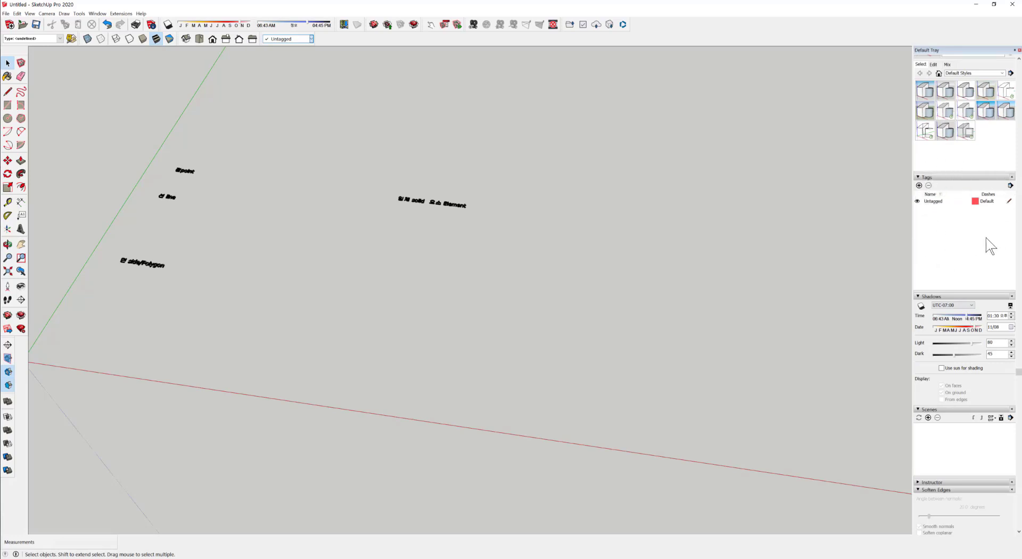
left_click(919, 186)
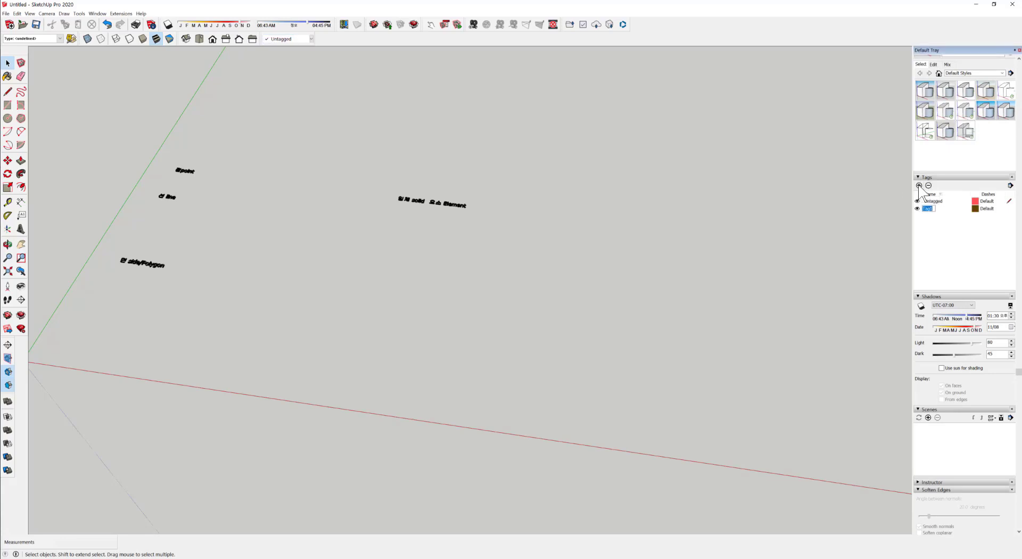
left_click(919, 185)
left_click(919, 186)
left_click(919, 185)
left_click(937, 256)
left_click(987, 208)
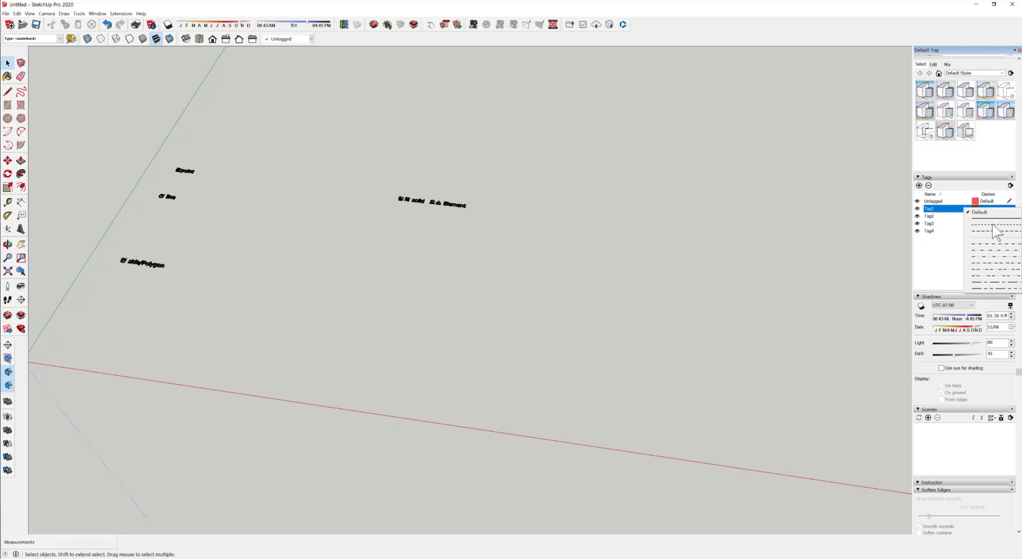
left_click(853, 234)
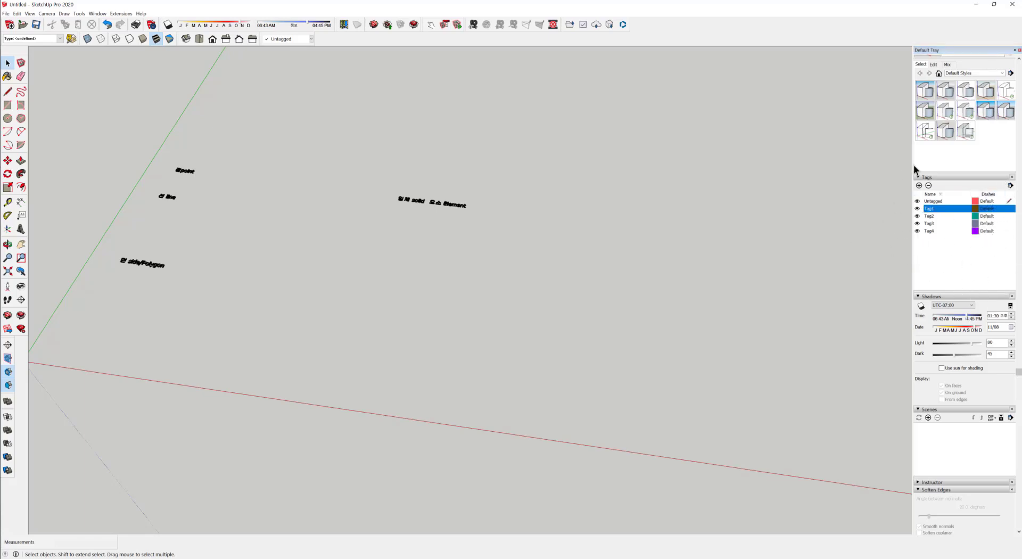
- Undo the addition of the four tags and restore the Element text in the model
key("ctrl+z")
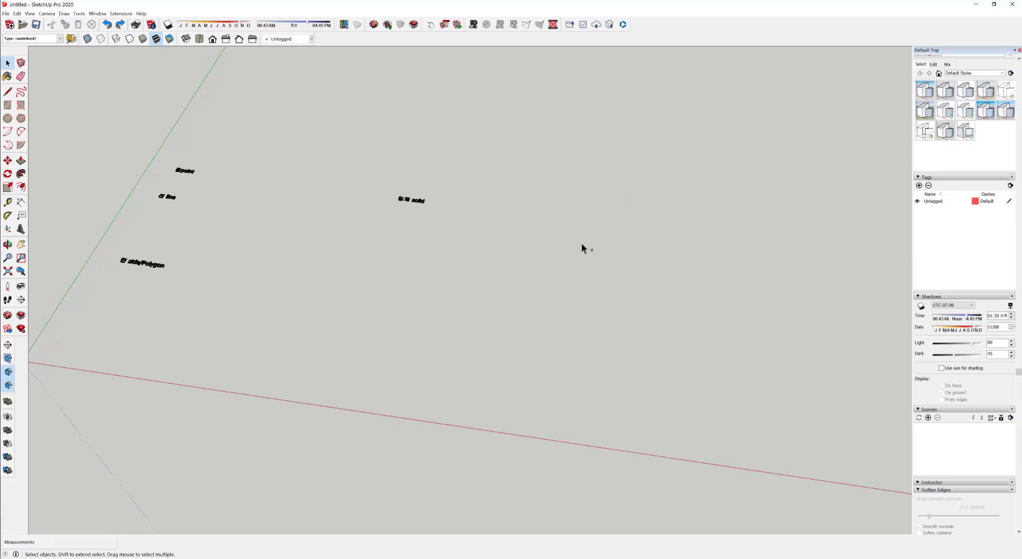
key("ctrl+z")
mouse_move(674, 271)
middle_mouse_down()
mouse_move(680, 263)
mouse_move(658, 273)
middle_mouse_up()
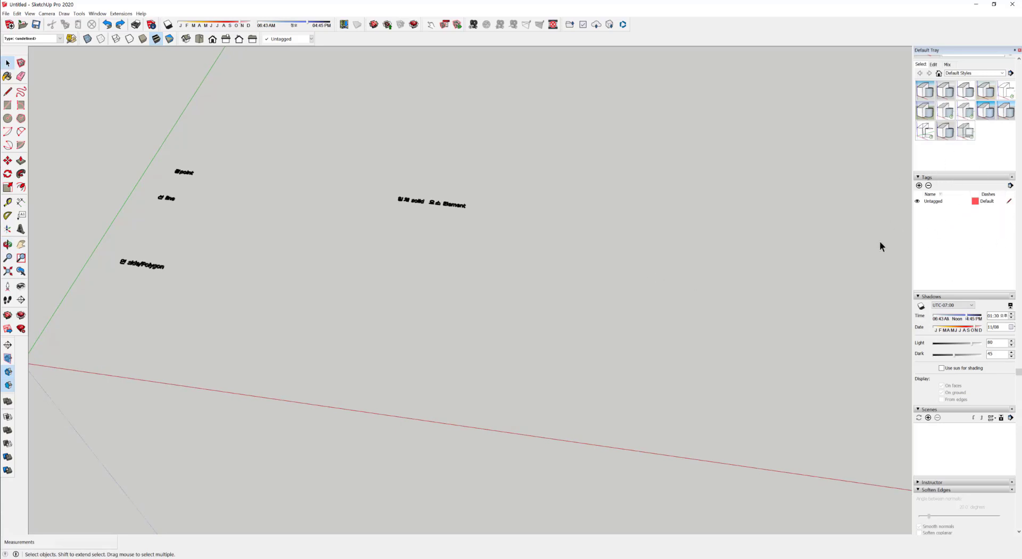
- Hide the Element text through the Outliner and show it again
scroll(939, 312, "down", 3)
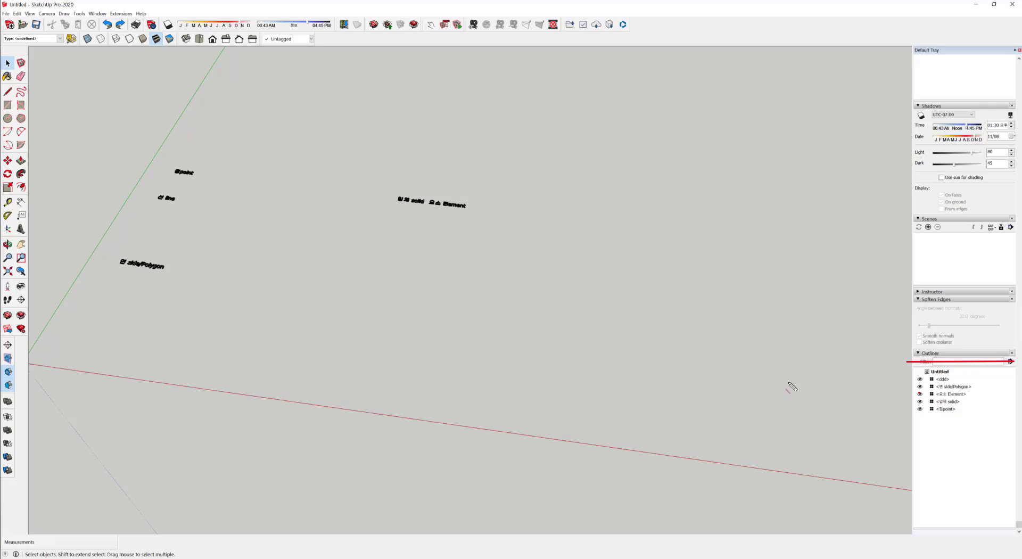
key("Escape")
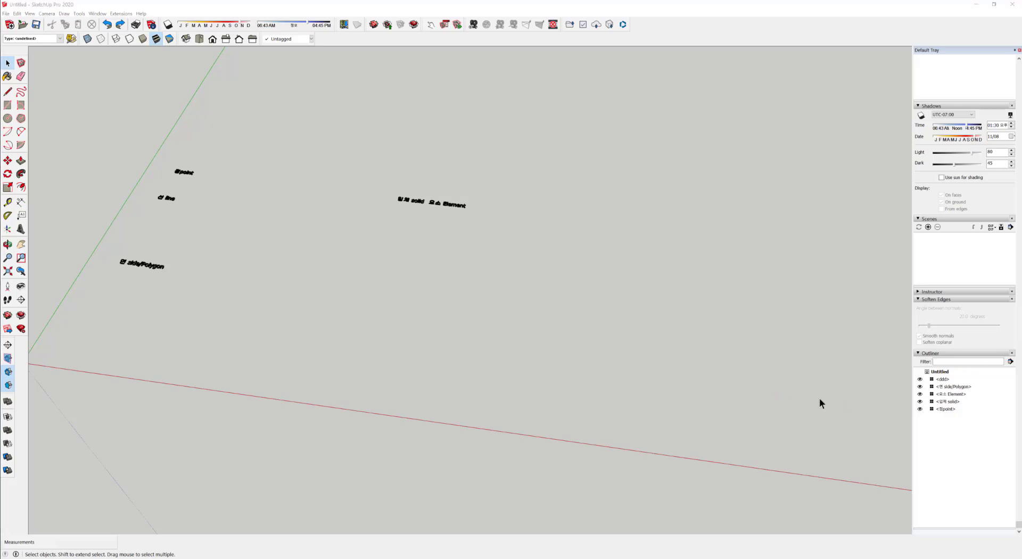
left_click(920, 394)
left_click(920, 394)
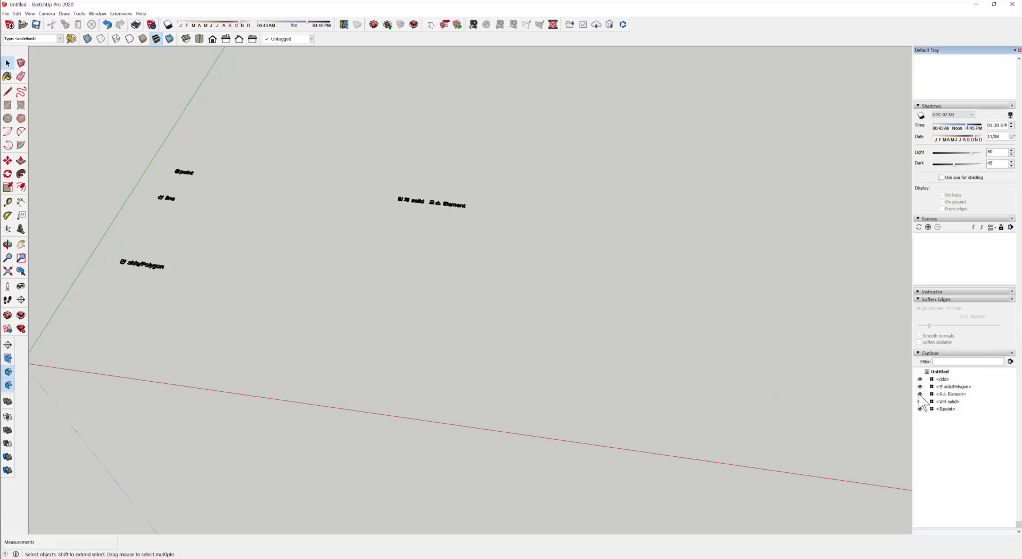
left_click(920, 394)
left_click(920, 394)
- Hide and reshow the side/Polygon, point and solid texts one after another in the Outliner
left_click(920, 387)
left_click(920, 386)
left_click(920, 409)
left_click(920, 409)
left_click(921, 401)
left_click(920, 402)
- Select the solid and Element texts in turn in the Outliner, toggle the solid text's visibility off and on, and clear the selection
left_click(945, 402)
left_click(920, 401)
left_click(949, 394)
left_click(920, 401)
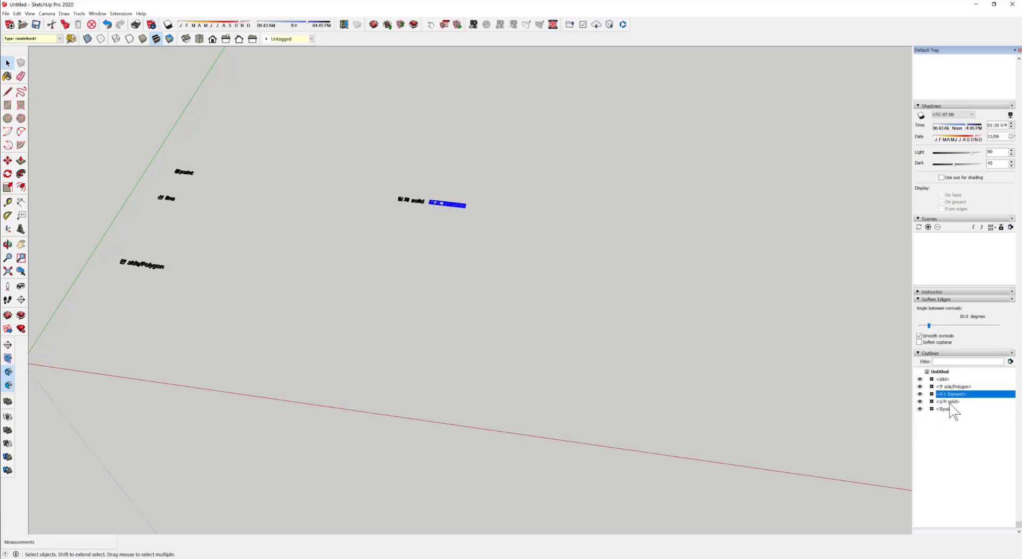
mouse_move(575, 353)
middle_mouse_down()
mouse_move(508, 290)
mouse_move(570, 358)
middle_mouse_up()
scroll(433, 293, "up", 5)
scroll(746, 413, "down", 3)
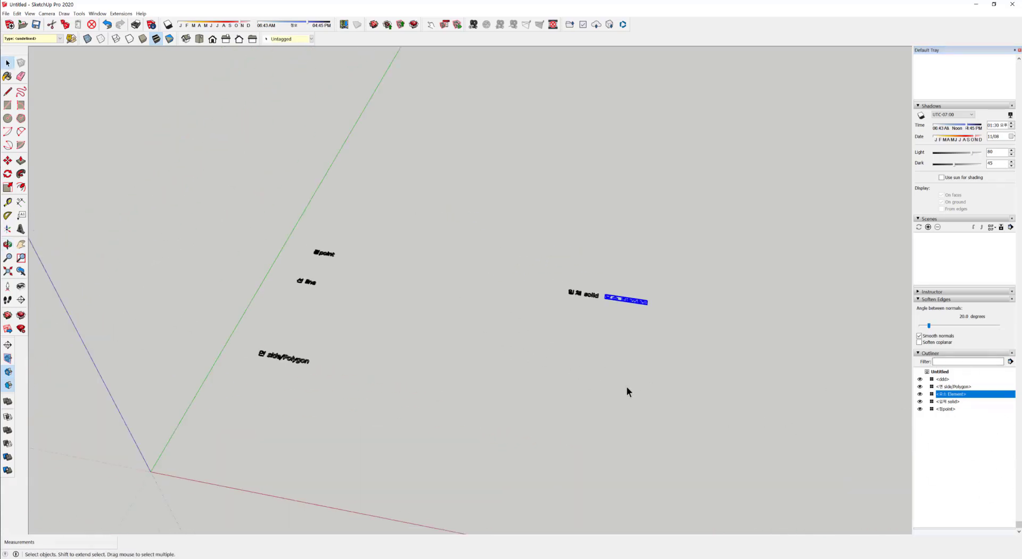
middle_click_drag(628, 388, 485, 344)
left_click(490, 346)
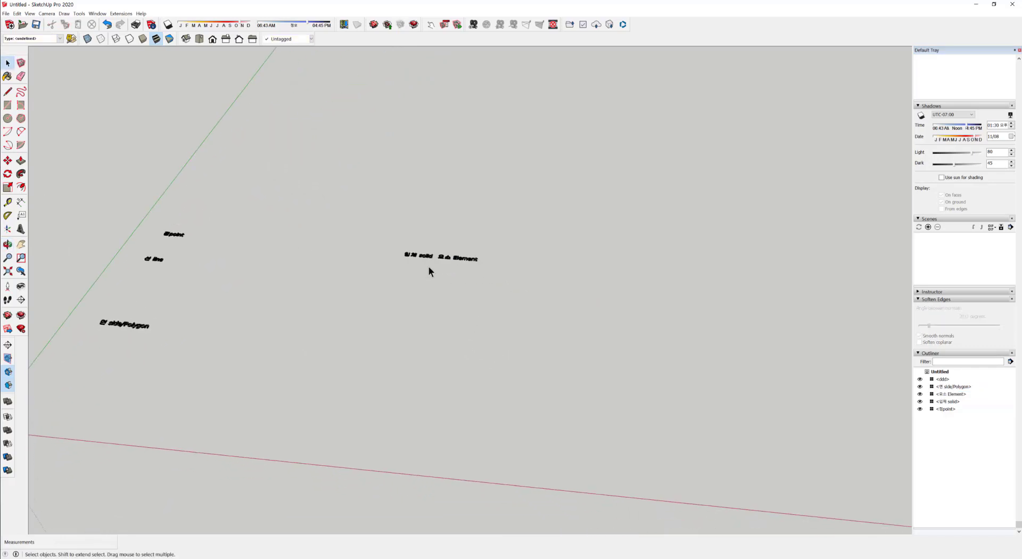
- Draw a freehand rectangle on the ground between the Element text and the red axis
middle_click_drag(429, 269, 369, 310)
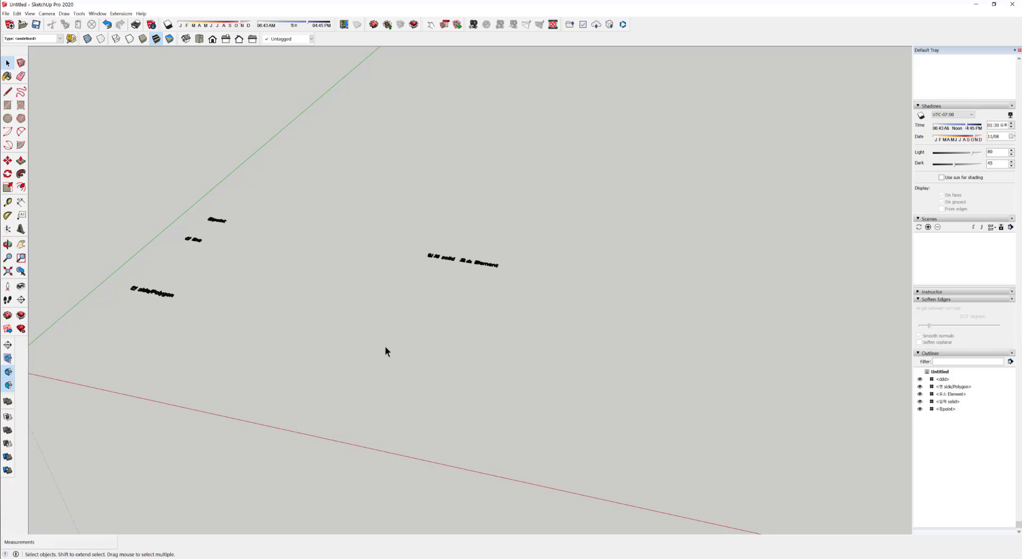
middle_click_drag(381, 367, 360, 362)
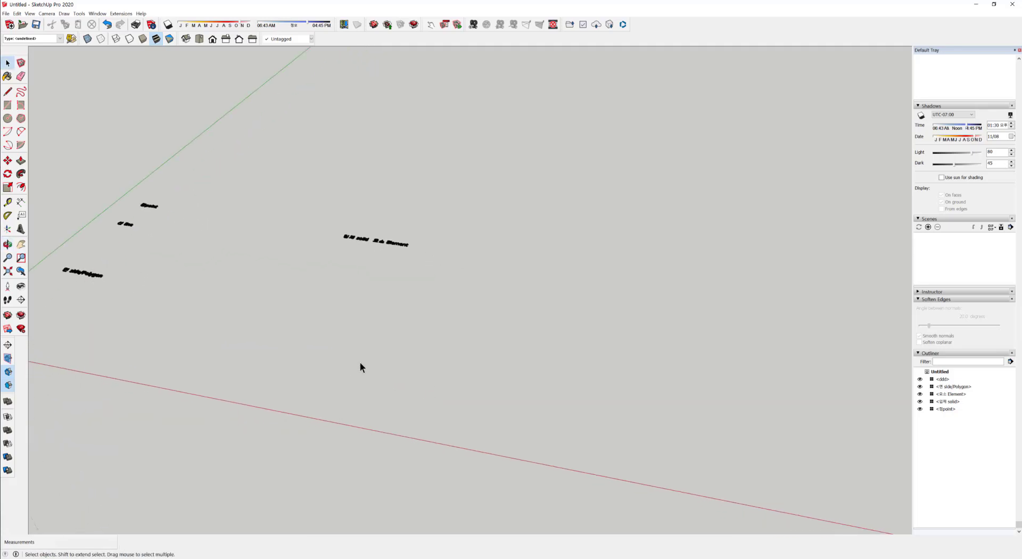
key("r")
left_click(433, 374)
left_click(566, 321)
mouse_move(566, 321)
middle_mouse_down()
mouse_move(456, 386)
mouse_move(435, 366)
middle_mouse_up()
- Push/Pull the rectangle upward into a solid box
key("space")
key("p")
left_click(500, 358)
left_click(496, 311)
key("space")
- Make a group from all connected faces and edges of the box
left_click(492, 315)
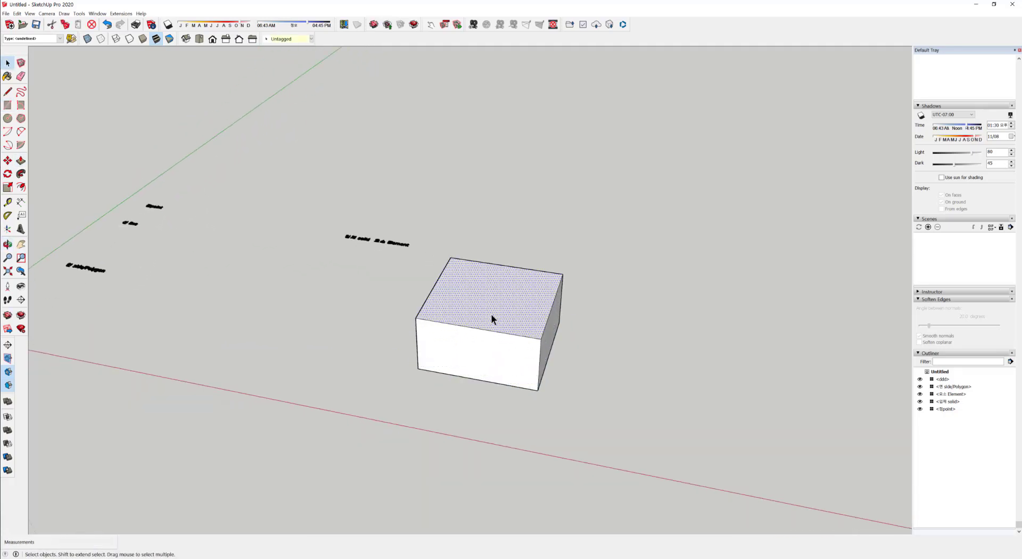
triple_click(491, 315)
right_click(494, 315)
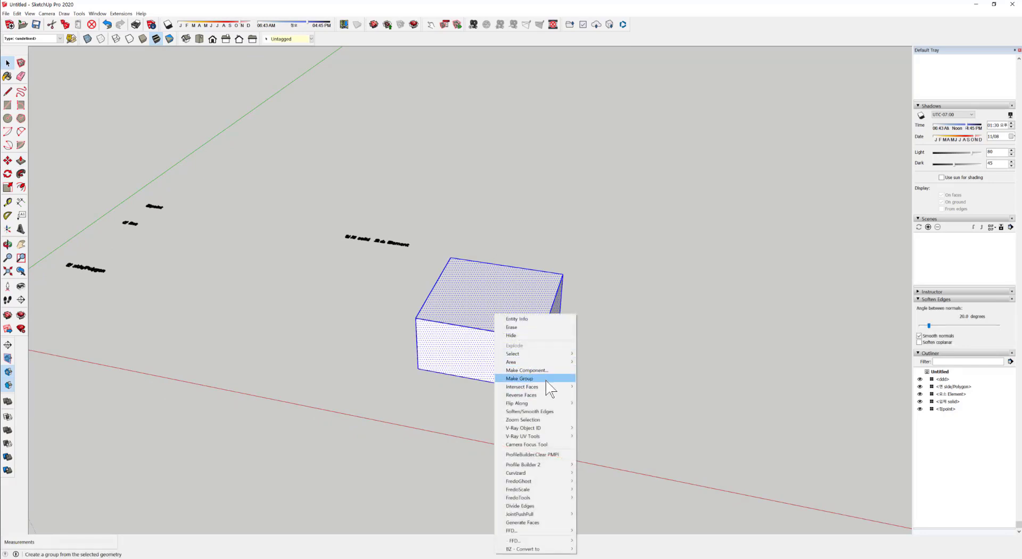
left_click(545, 380)
middle_click_drag(465, 376, 528, 363)
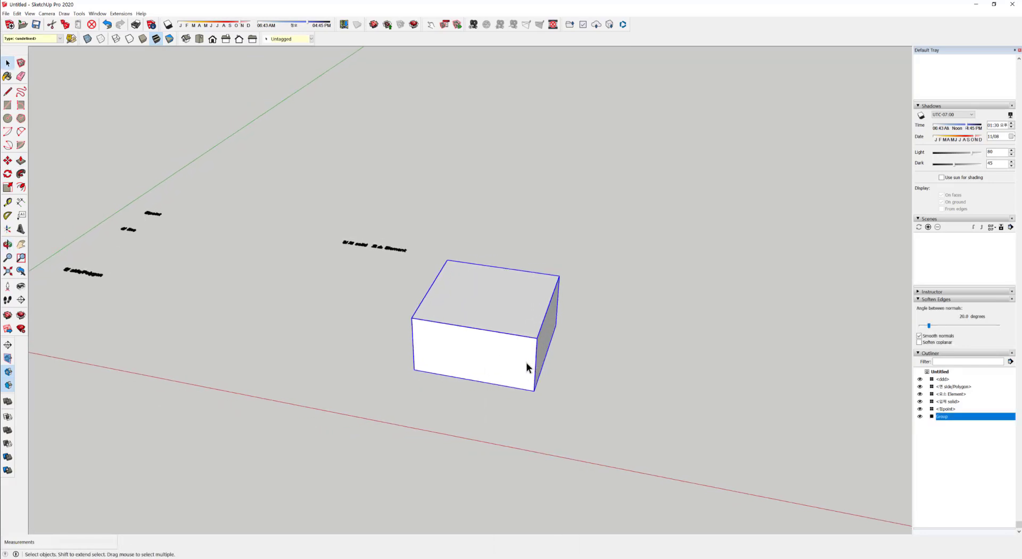
- Draw a thin rectangle about 4450 by 360 mm on the ground behind the grouped box
key("r")
left_click(624, 257)
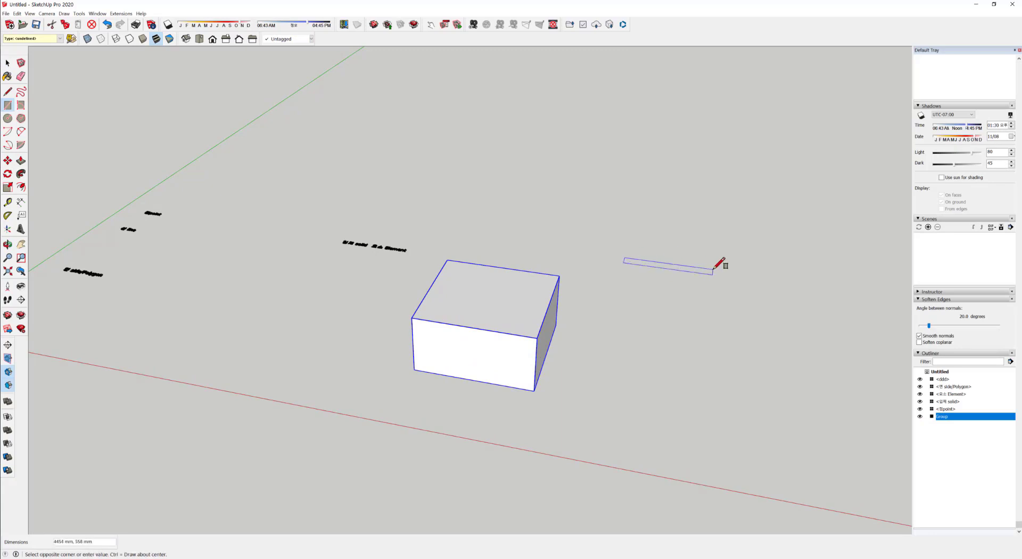
left_click(717, 273)
mouse_move(653, 274)
middle_mouse_down()
mouse_move(650, 322)
mouse_move(652, 265)
middle_mouse_up()
key("space")
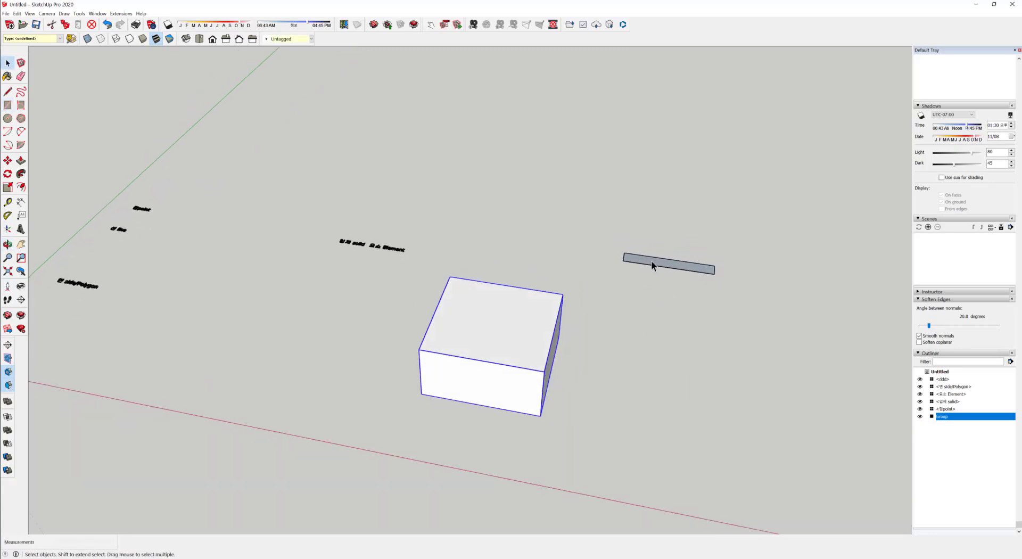
- Push/Pull the thin rectangle up about 2990 mm into an upright slab and select its front face
key("p")
left_click(678, 267)
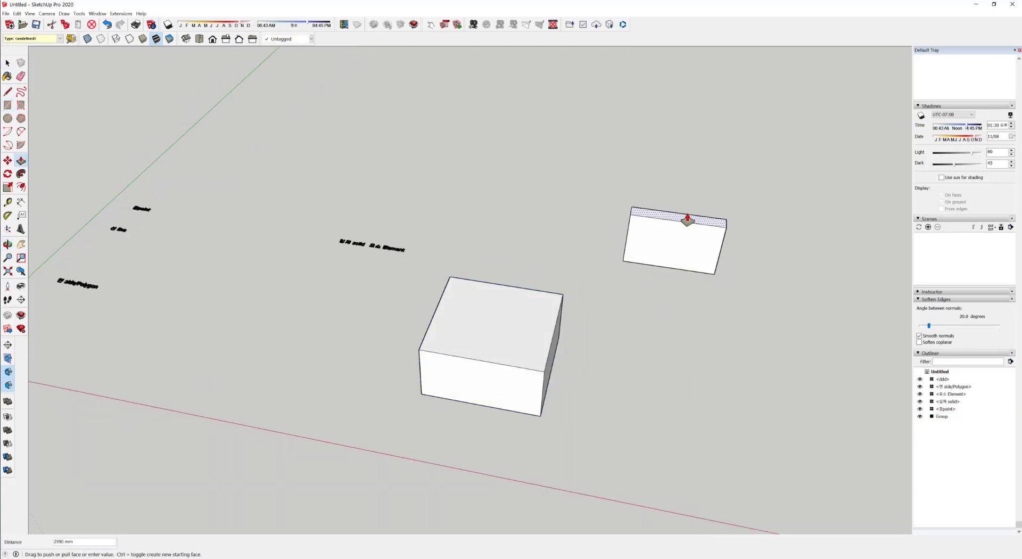
middle_click_drag(450, 414, 630, 293)
key("space")
left_click(662, 230)
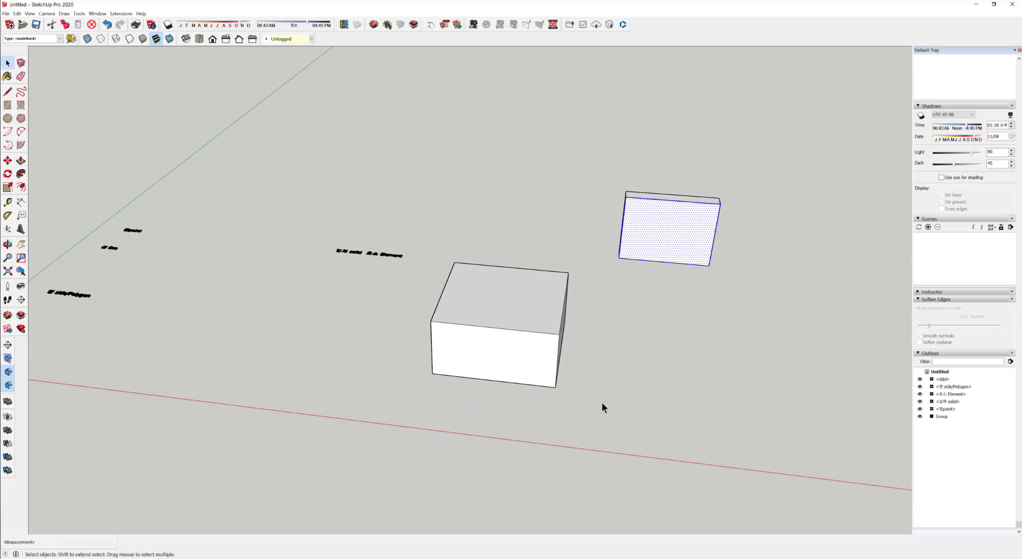
- Select the grouped box, activate the Move tool and turn on X-ray face display
middle_click_drag(602, 406, 542, 321)
left_click(542, 321)
middle_click_drag(491, 347, 544, 354)
key("m")
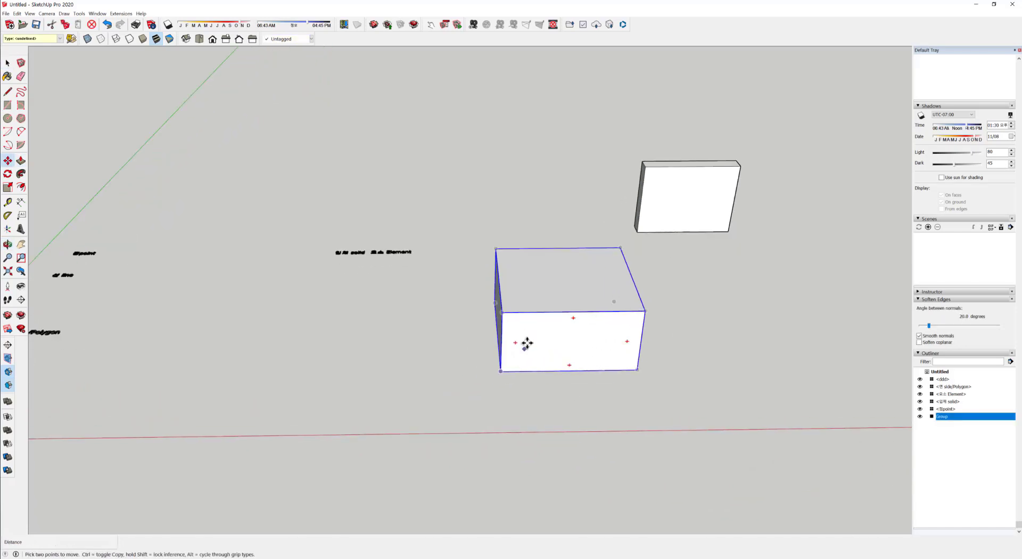
middle_click_drag(426, 407, 403, 264)
left_click(87, 39)
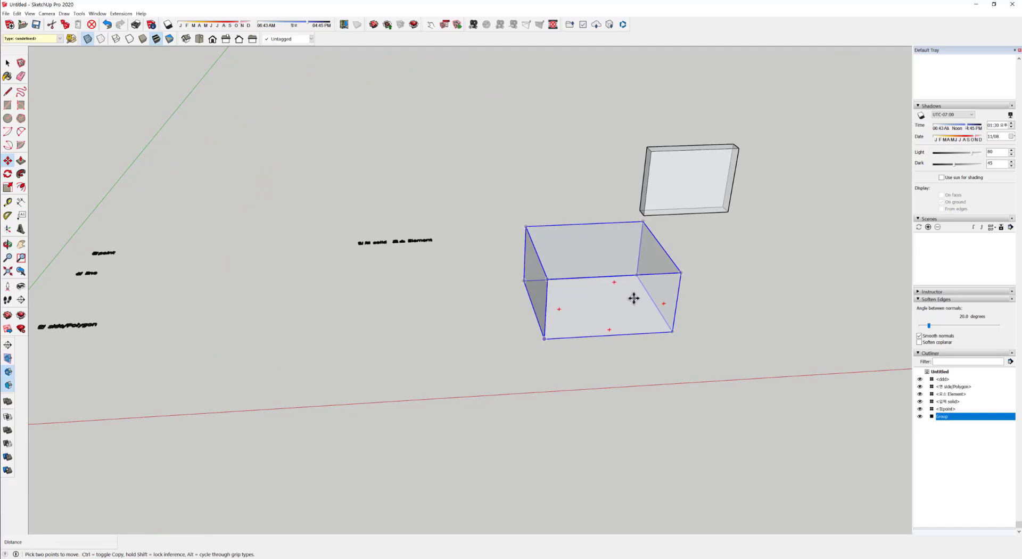
- Turn off X-ray face display and move the grouped box back so that it overlaps the upright slab
middle_click_drag(678, 315, 655, 314)
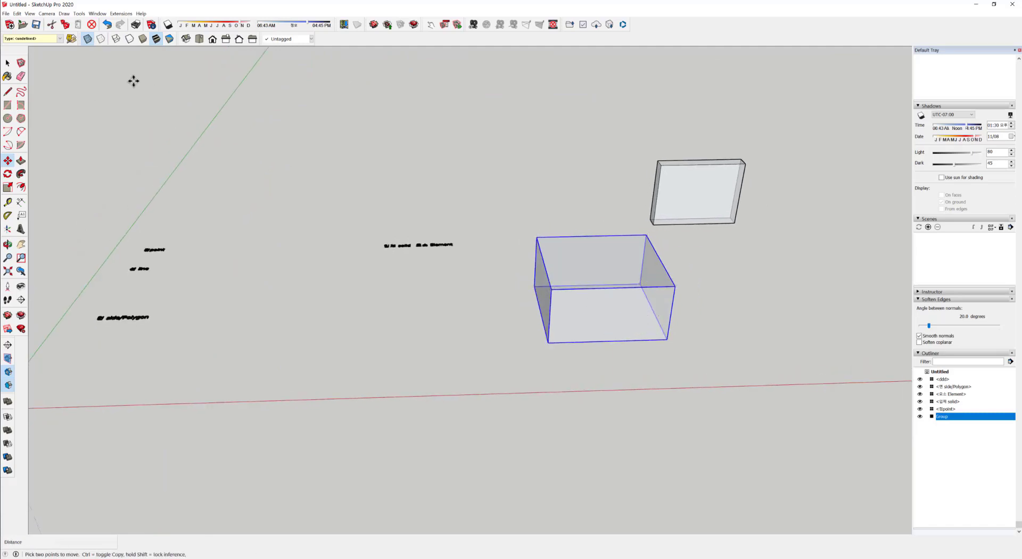
left_click(88, 39)
middle_click_drag(532, 290, 456, 324)
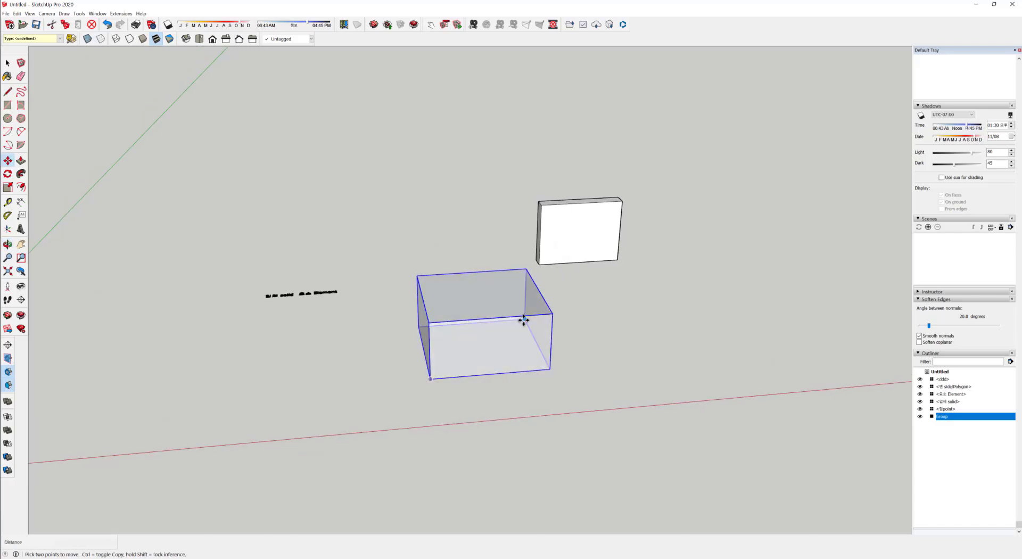
left_click(521, 318)
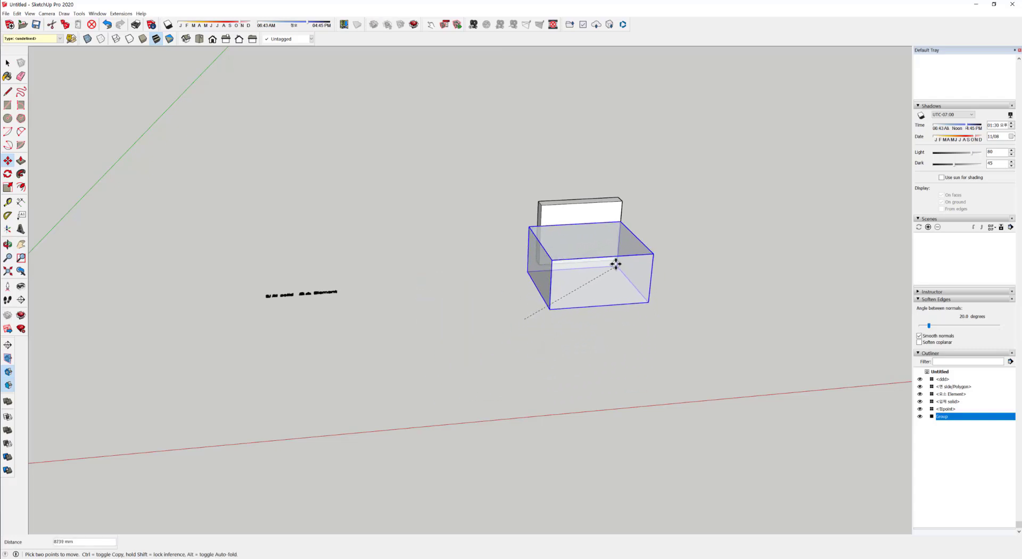
left_click(616, 258)
middle_click_drag(552, 384, 539, 368)
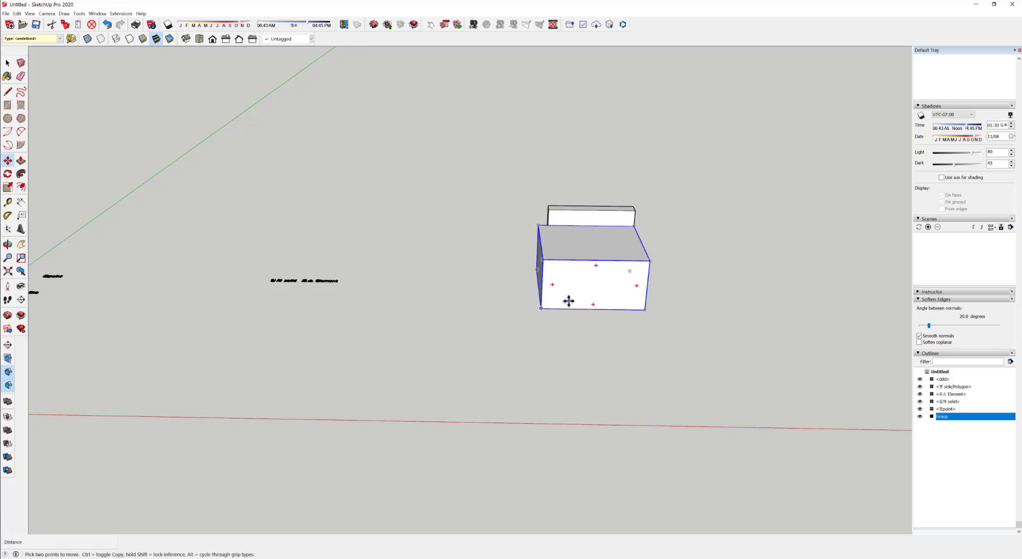
middle_click_drag(566, 317, 619, 294)
scroll(619, 295, "up", 3)
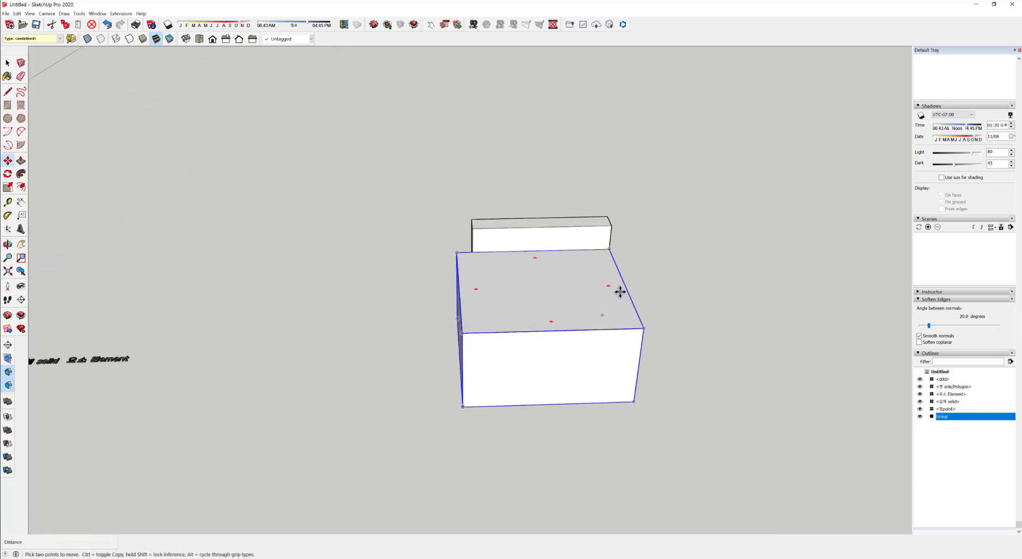
mouse_move(599, 349)
middle_mouse_down()
mouse_move(609, 373)
mouse_move(646, 353)
mouse_move(646, 364)
mouse_move(643, 341)
middle_mouse_up()
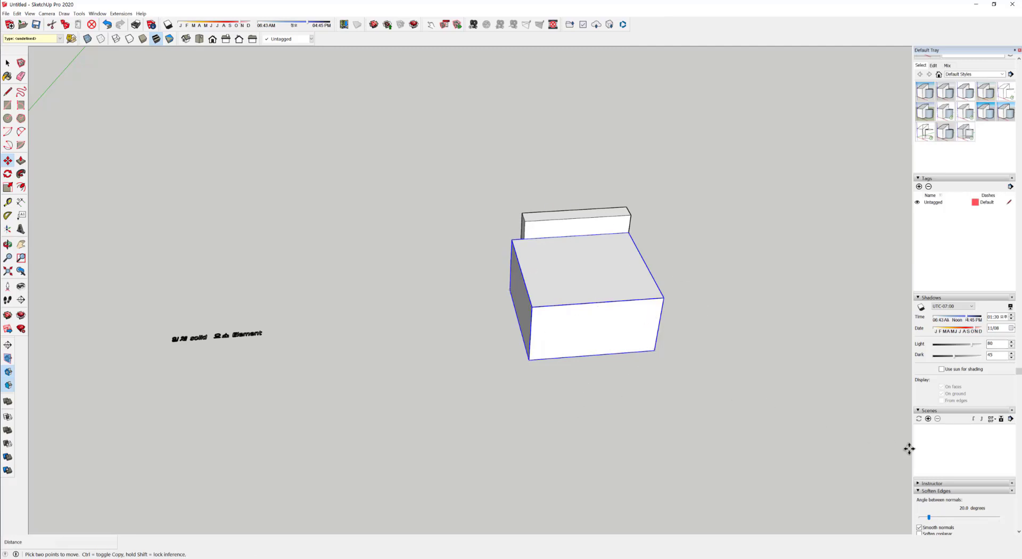
- Select the grouped box and the upright slab together and delete them
left_click(1019, 483)
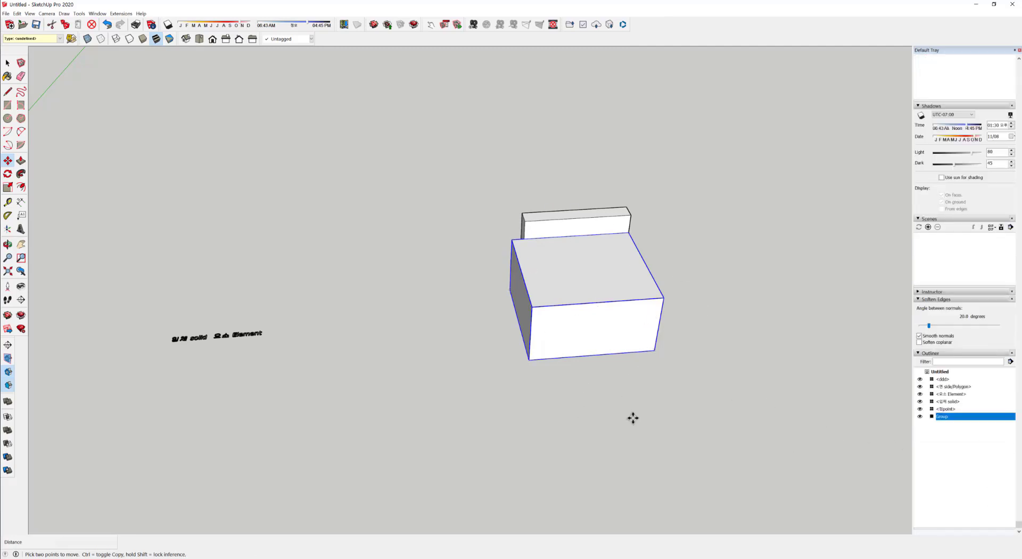
scroll(632, 418, "up", 2)
middle_click_drag(563, 342, 518, 335)
key("space")
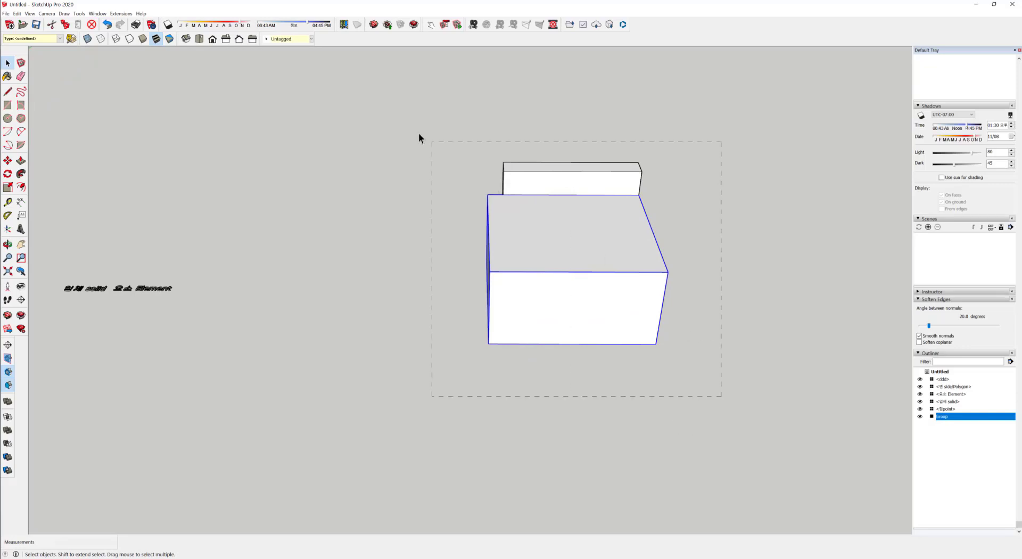
key("Delete")
- Draw a closed rectangle from four connected lines on the ground, between the line and side/Polygon labels and to their right
middle_click_drag(250, 338, 457, 327)
scroll(277, 269, "up", 3)
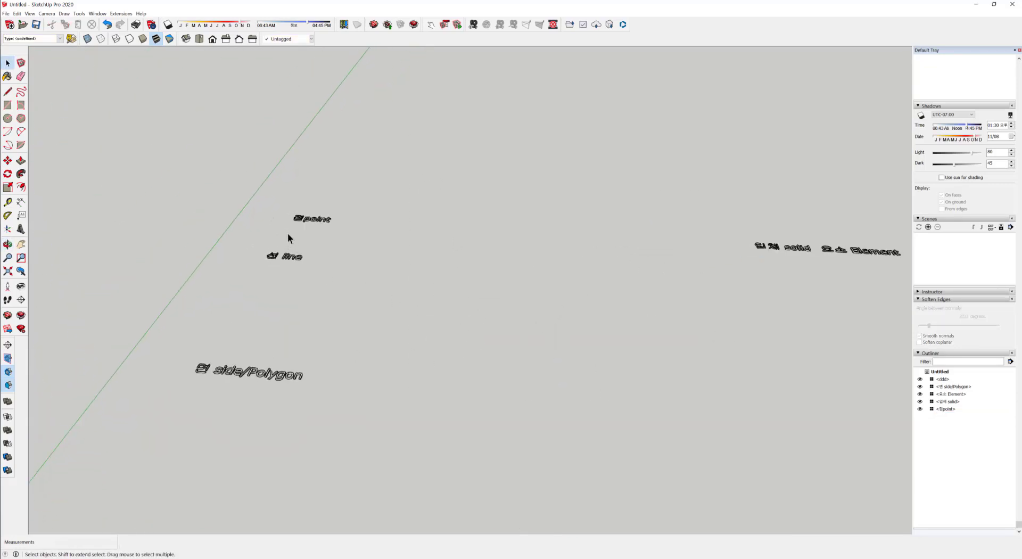
middle_click_drag(359, 236, 512, 379)
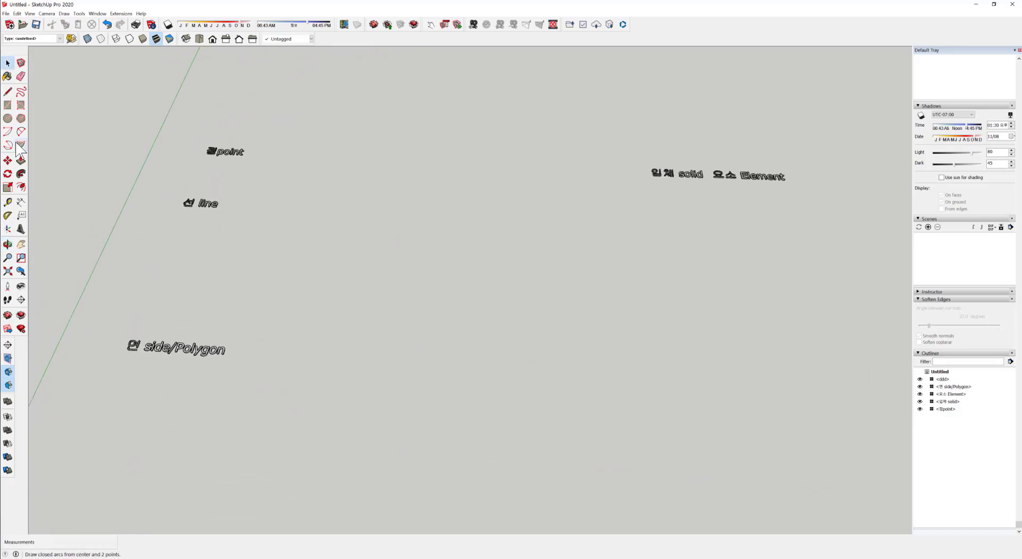
left_click(7, 91)
left_click(292, 241)
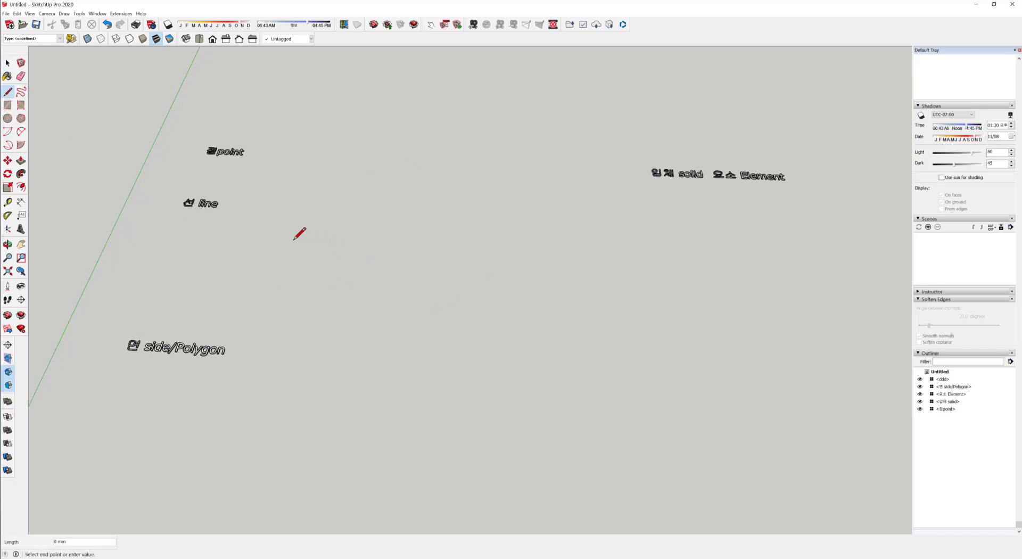
left_click(485, 249)
left_click(482, 308)
left_click(294, 300)
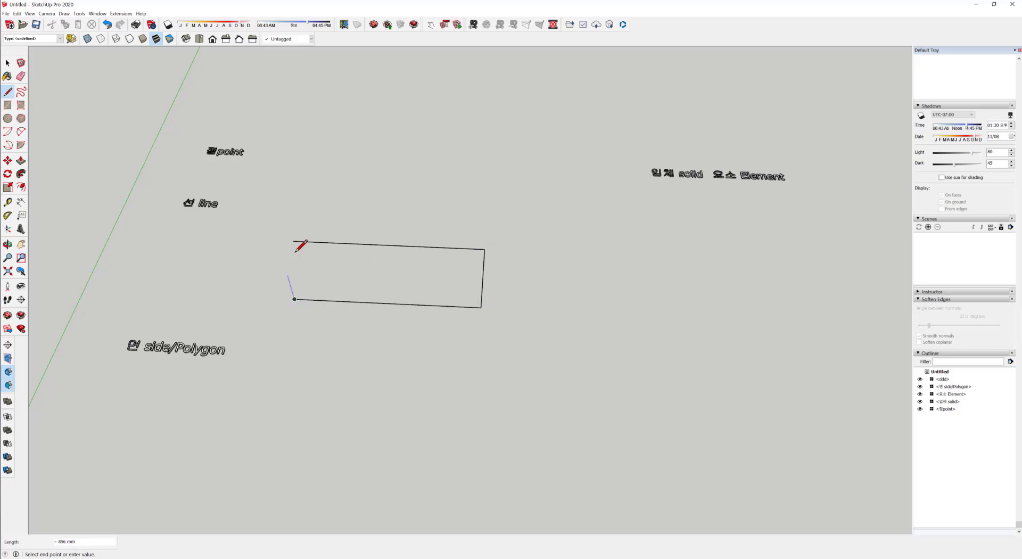
left_click(293, 242)
key("space")
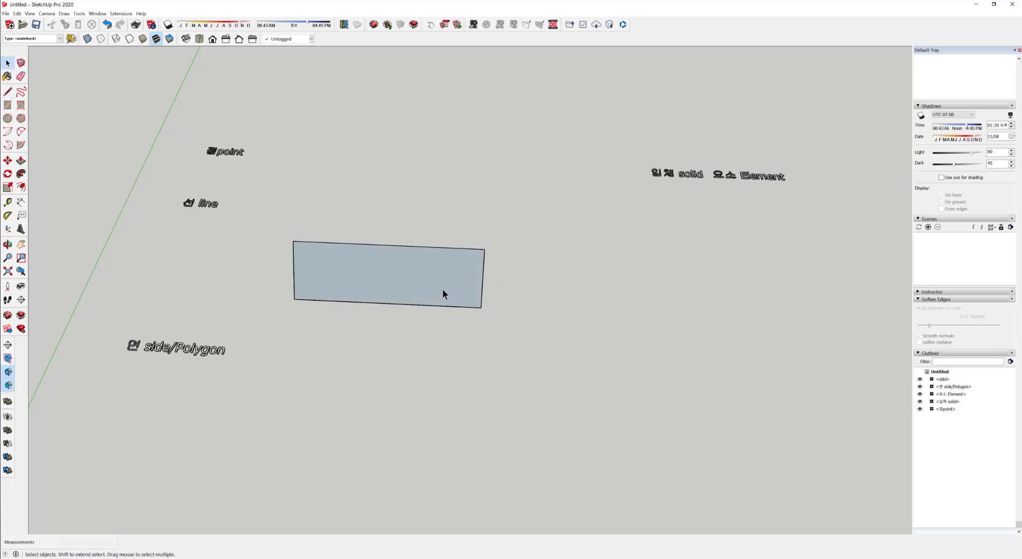
- Undo the rectangle's closing edge and delete its three remaining edges
key("ctrl+z")
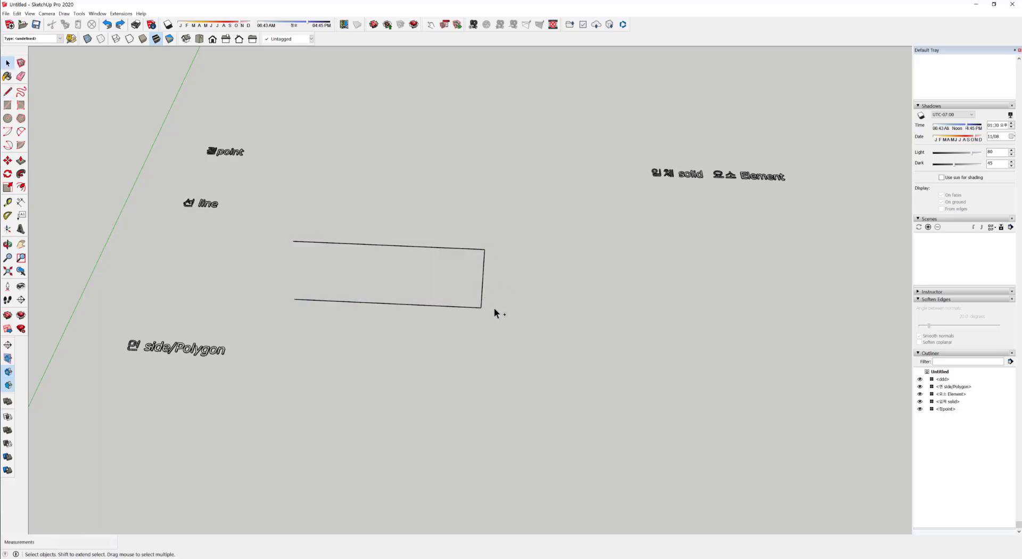
left_click_drag(399, 215, 400, 216)
key("Delete")
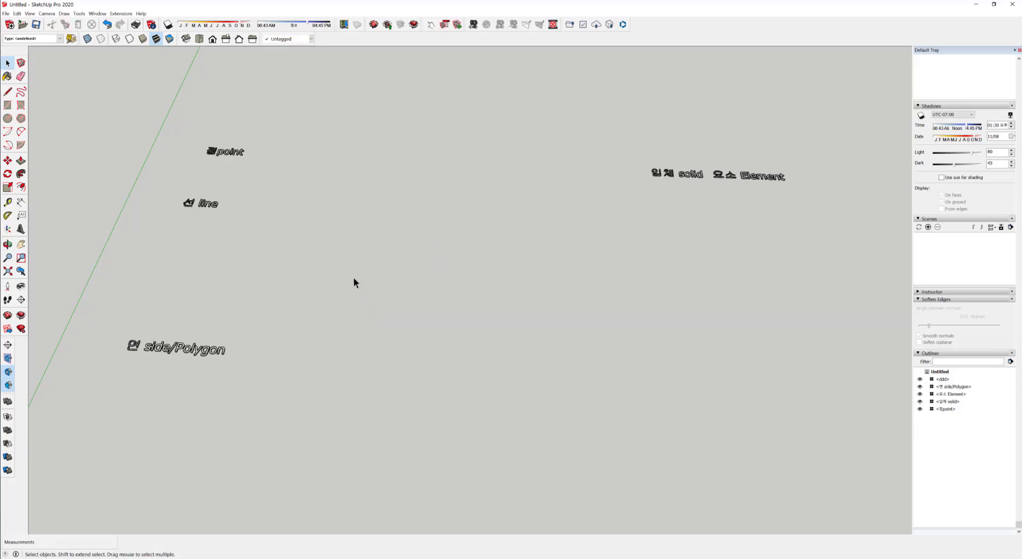
- Draw a single straight line parallel to the red axis just below the line label
key("l")
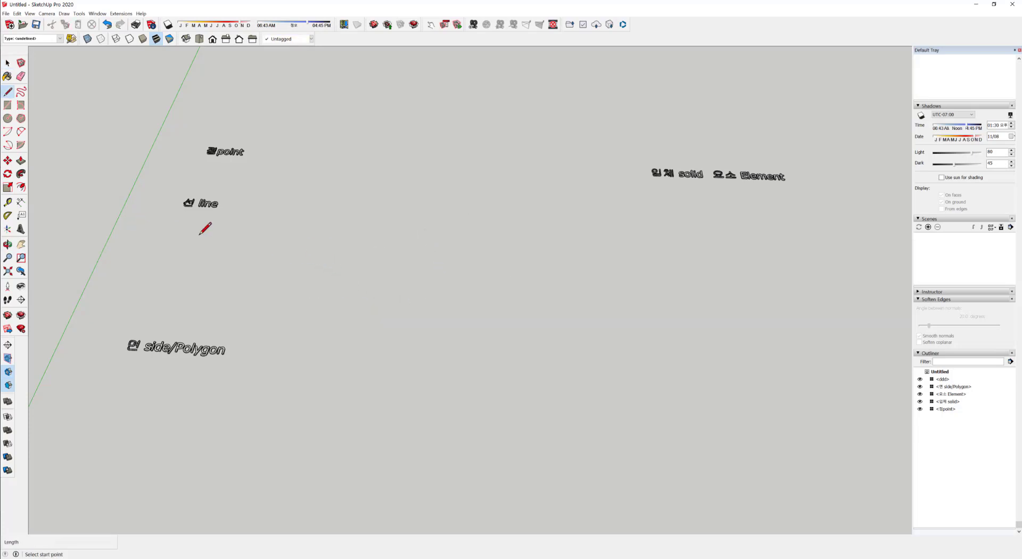
left_click(180, 228)
left_click(360, 235)
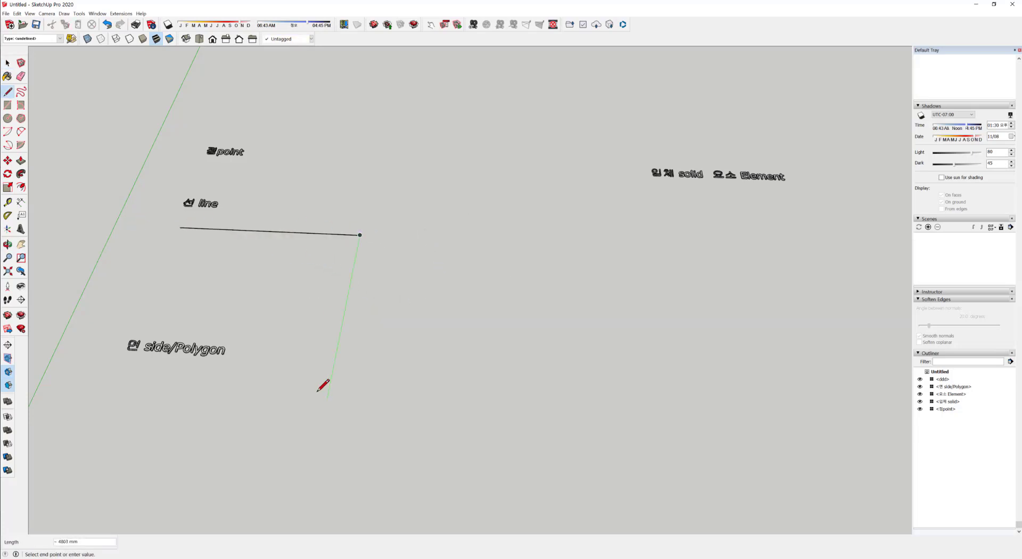
key("Escape")
middle_click_drag(261, 374, 261, 320)
key("space")
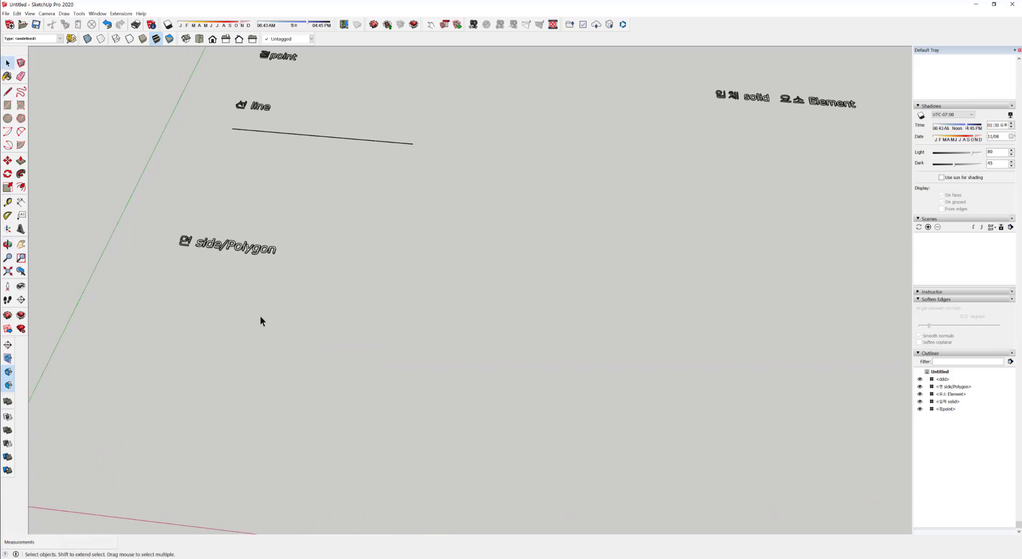
- Draw a closed rectangle from four lines below the side/Polygon label, with its green-axis sides about 2240 mm long
key("l")
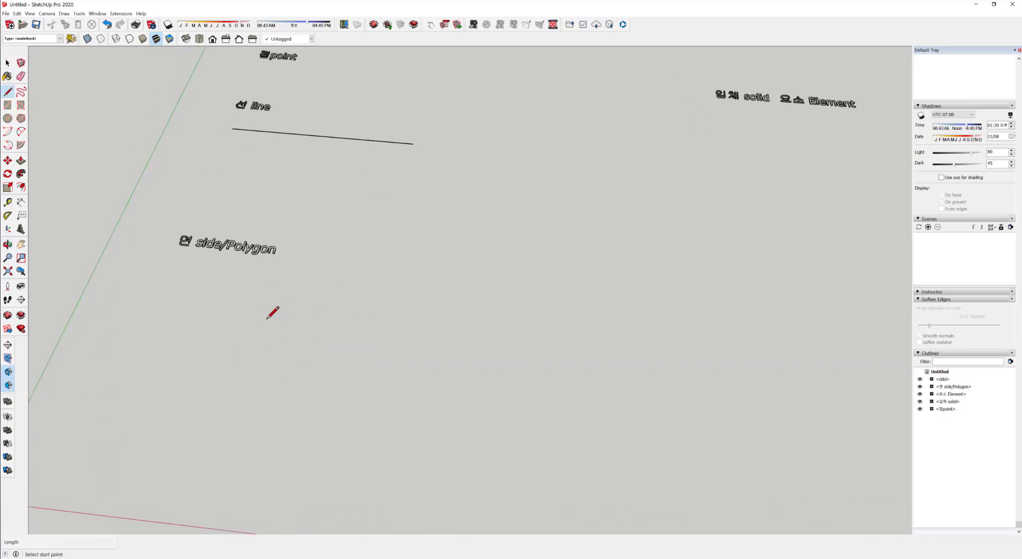
left_click(157, 276)
left_click(323, 293)
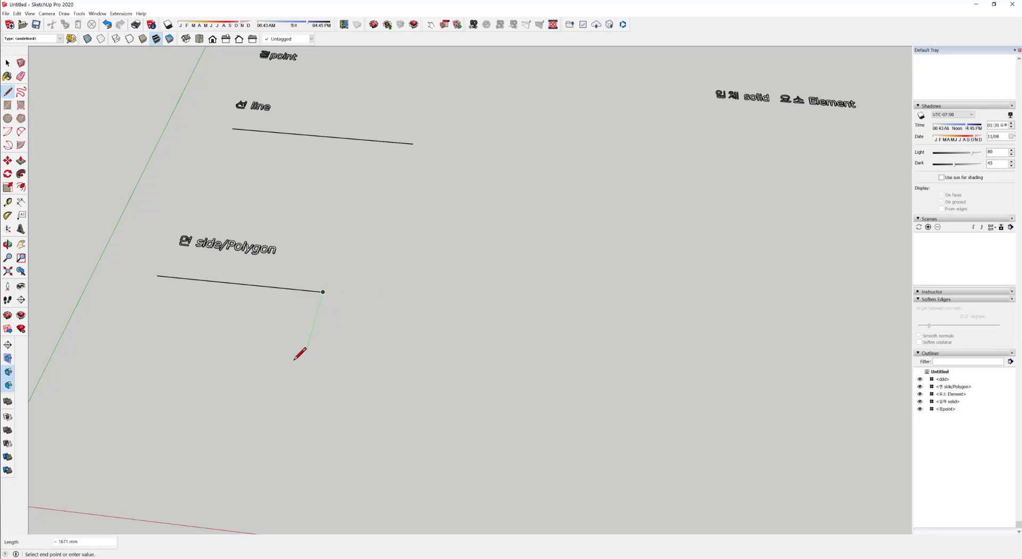
left_click(297, 382)
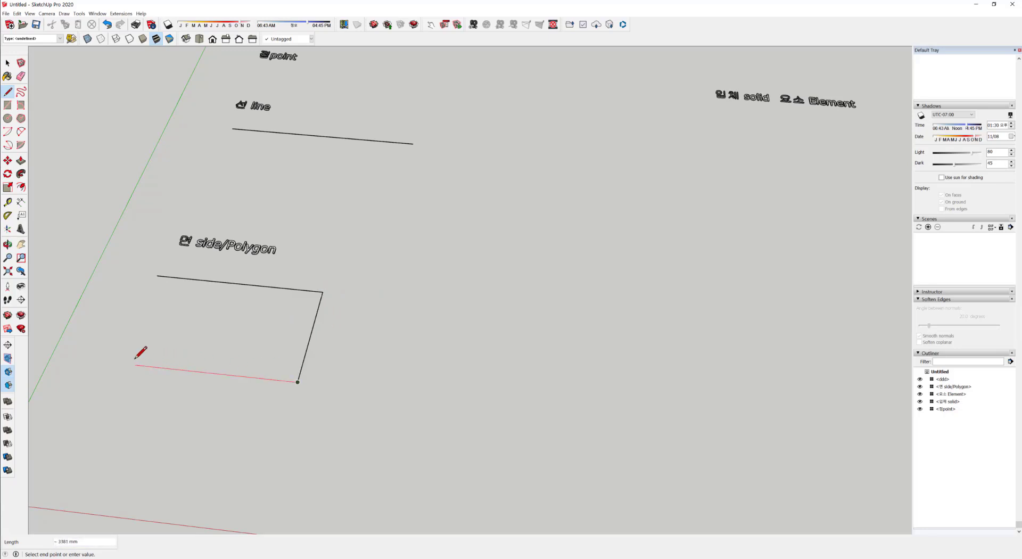
left_click(118, 362)
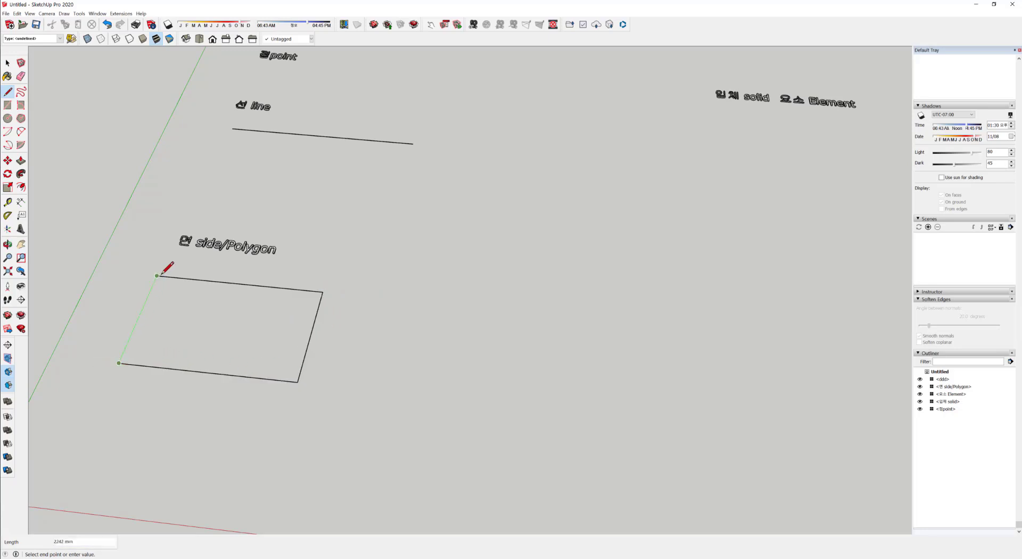
left_click(157, 276)
- Select the rectangle's face, its right edge and its back edge individually to examine the parts of a polygon
key("o")
left_click_drag(152, 401, 191, 337)
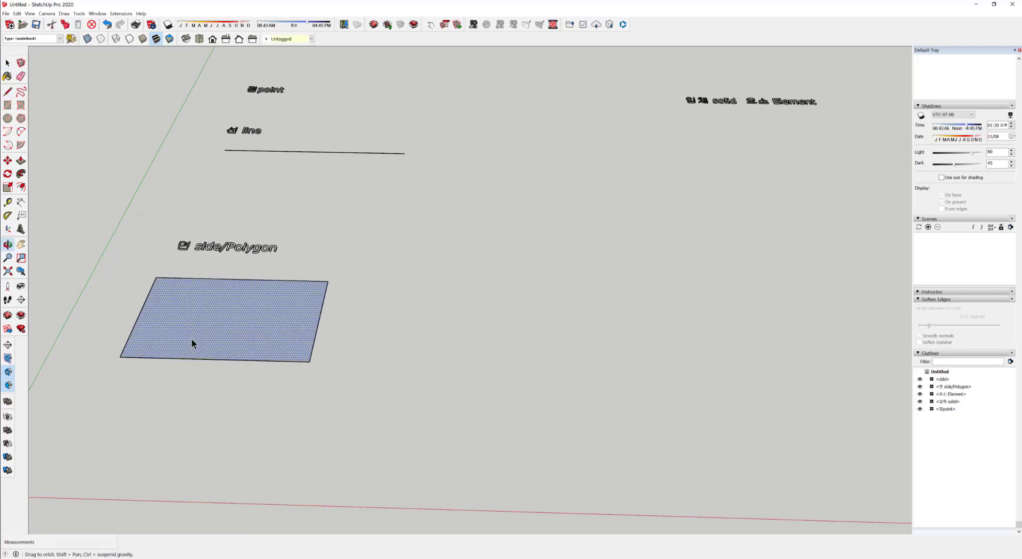
key("space")
left_click(365, 263)
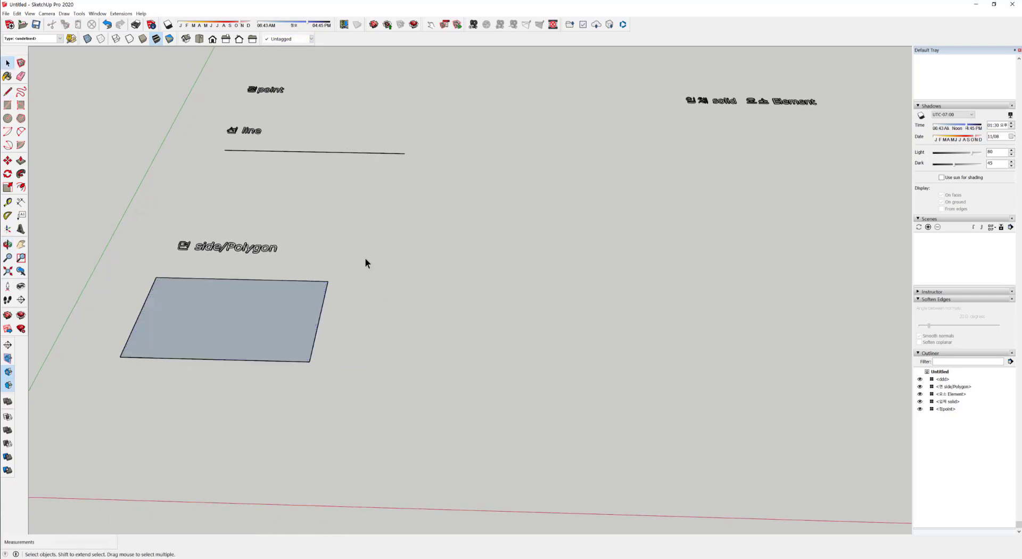
scroll(304, 362, "up", 2)
left_click(276, 312)
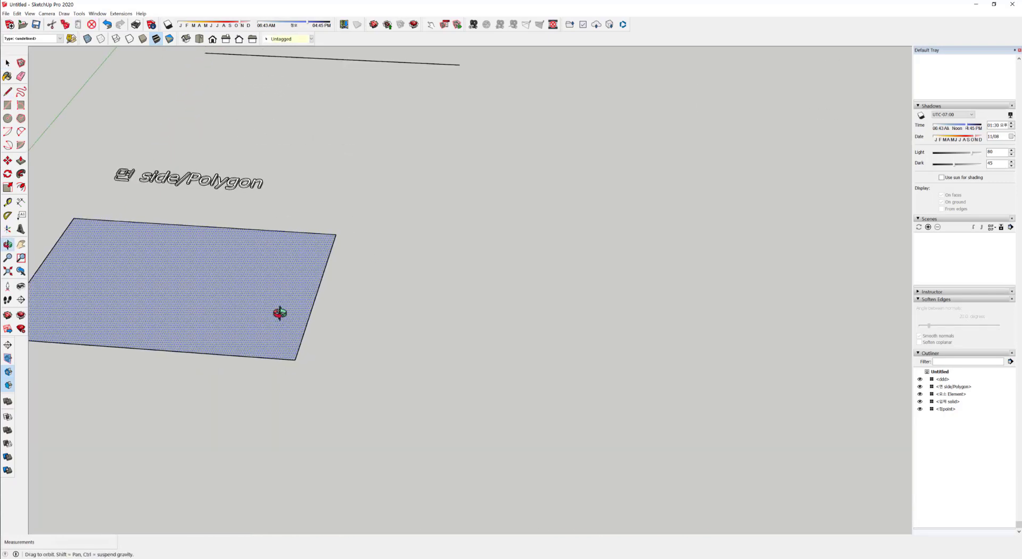
left_click(314, 302)
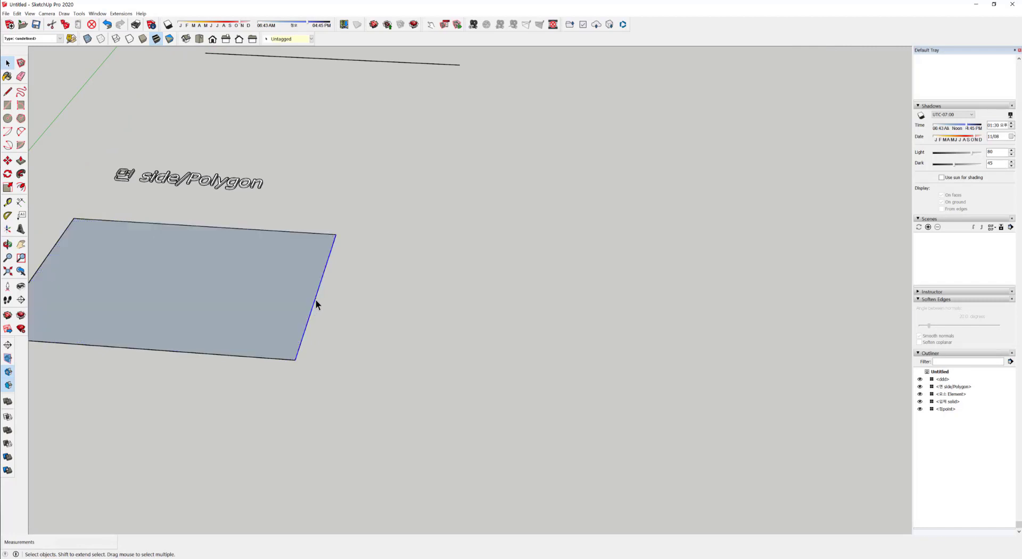
left_click(318, 235)
- Delete the rectangle's right edge and form a triangular face with a diagonal from the back-left corner to the front edge's open end
middle_click_drag(297, 342, 330, 381, "shift")
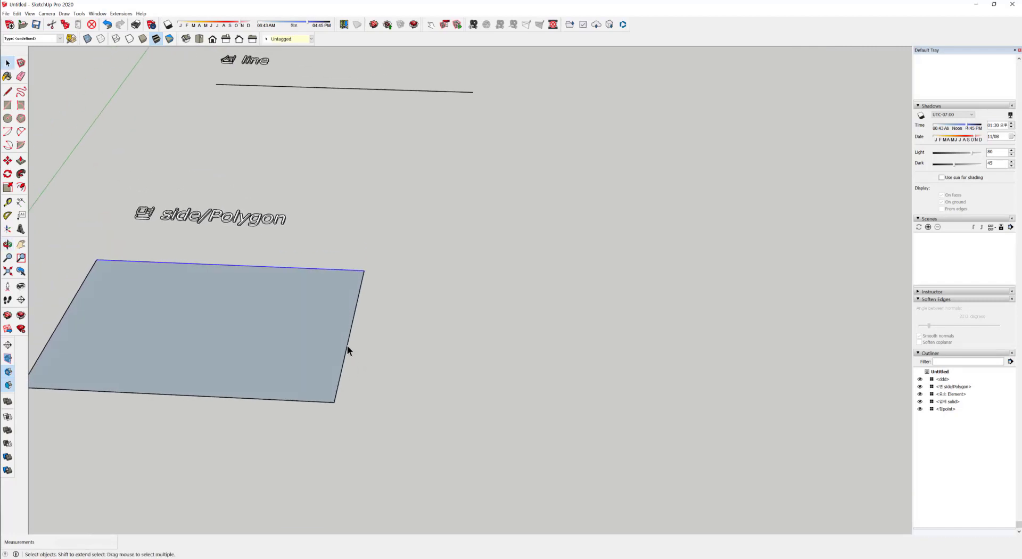
key("Delete")
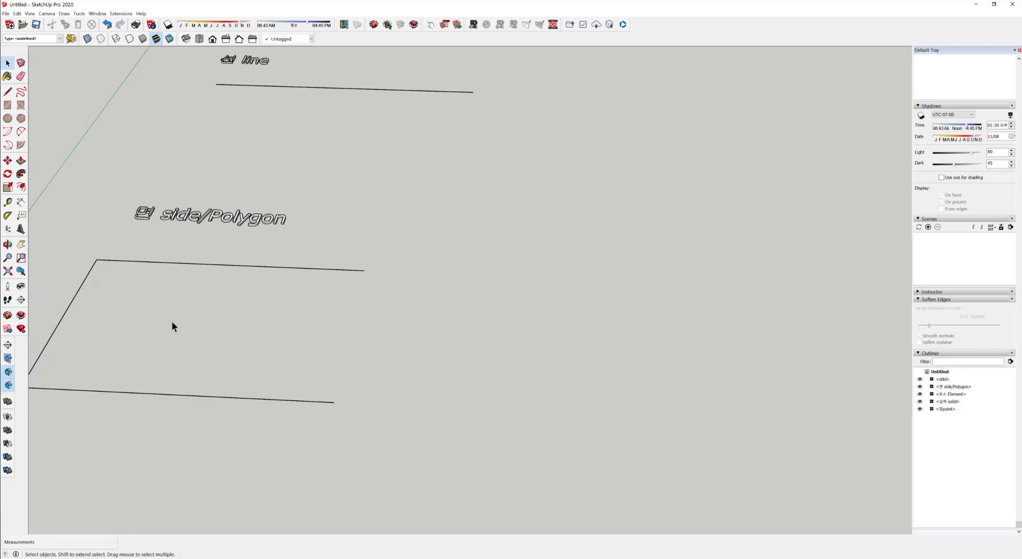
middle_click_drag(308, 414, 350, 382, "shift")
key("l")
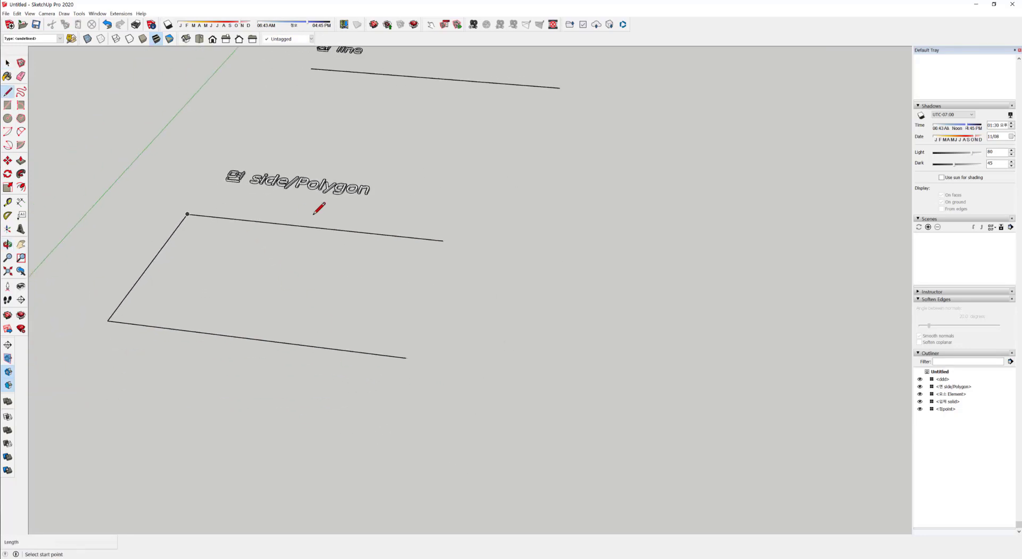
left_click(188, 214)
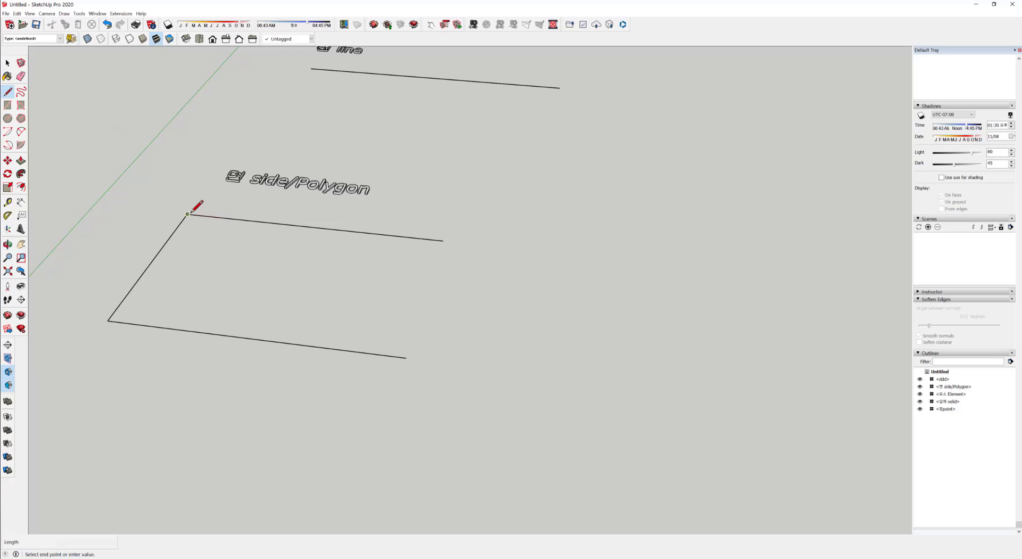
left_click(405, 358)
key("space")
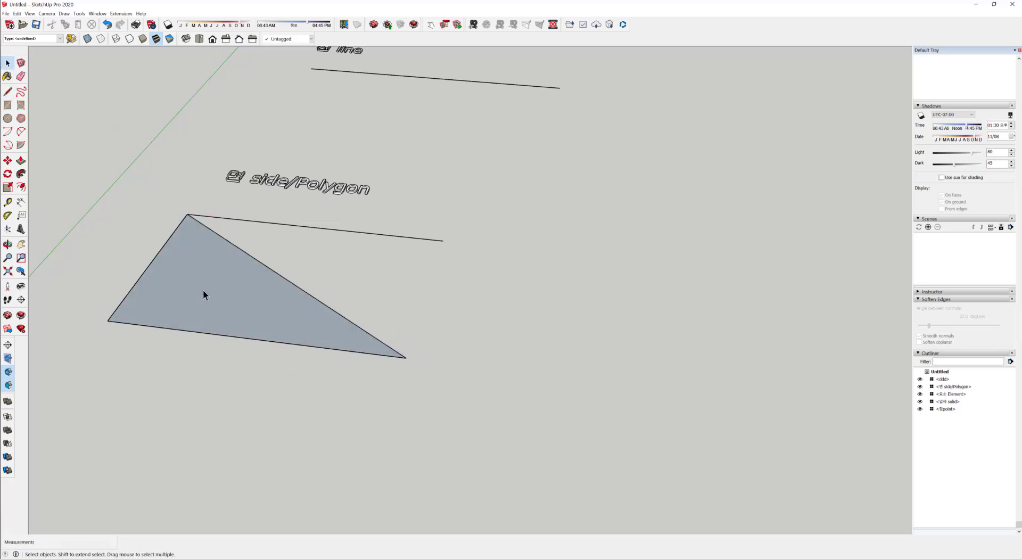
left_click(203, 250)
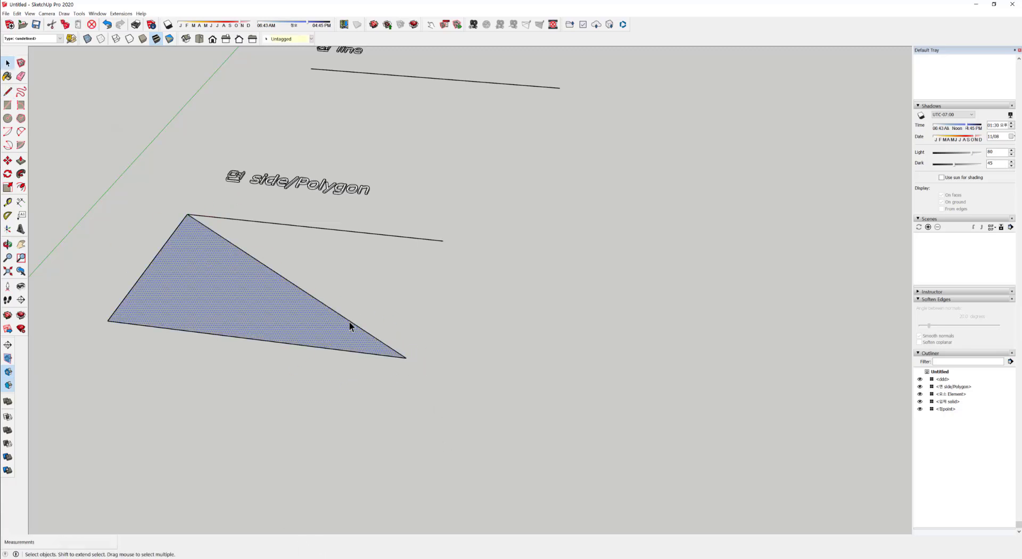
- Undo the diagonal line and the edge deletion to restore the full rectangle
key("ctrl+z")
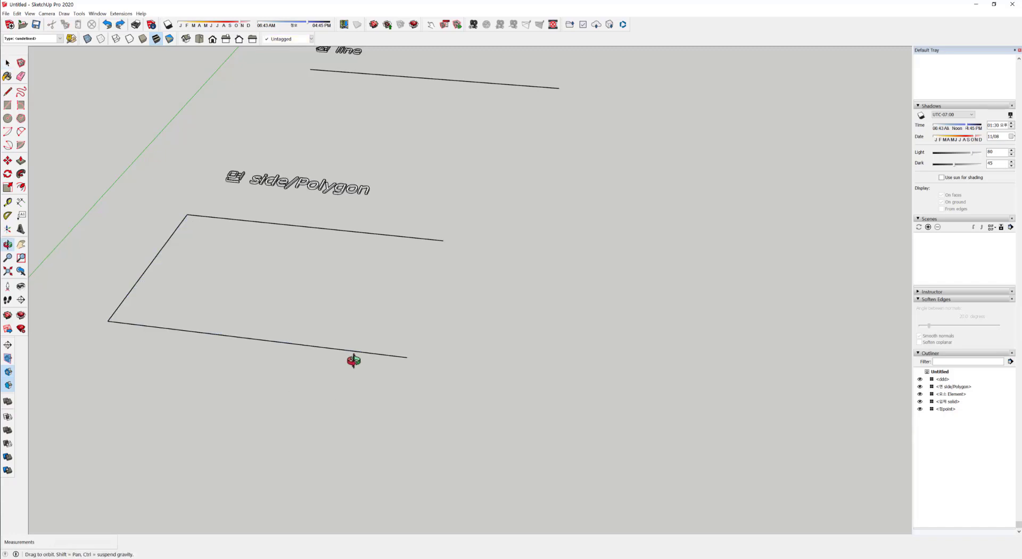
middle_click_drag(351, 358, 436, 397)
key("ctrl+y")
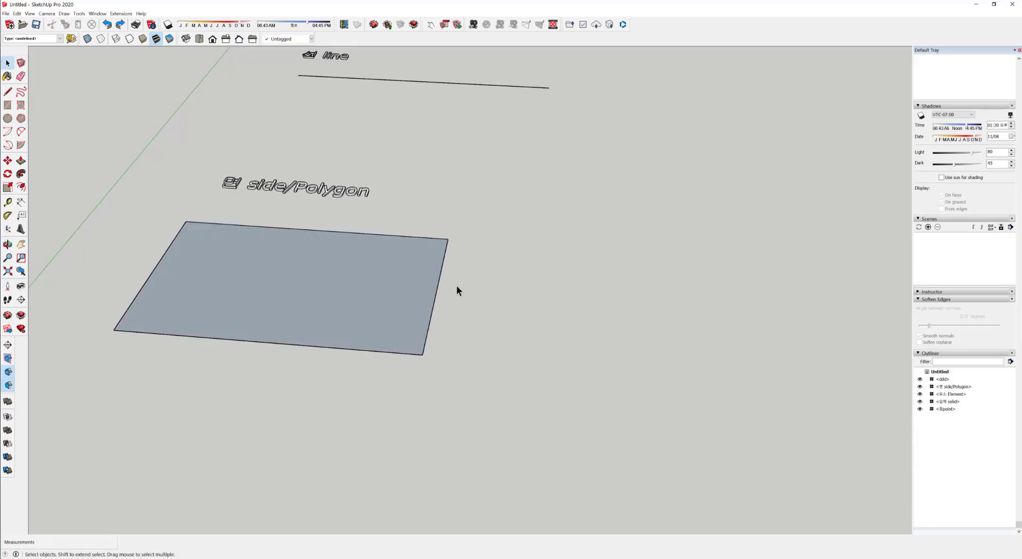
middle_click_drag(456, 286, 314, 269)
scroll(381, 355, "down", 5)
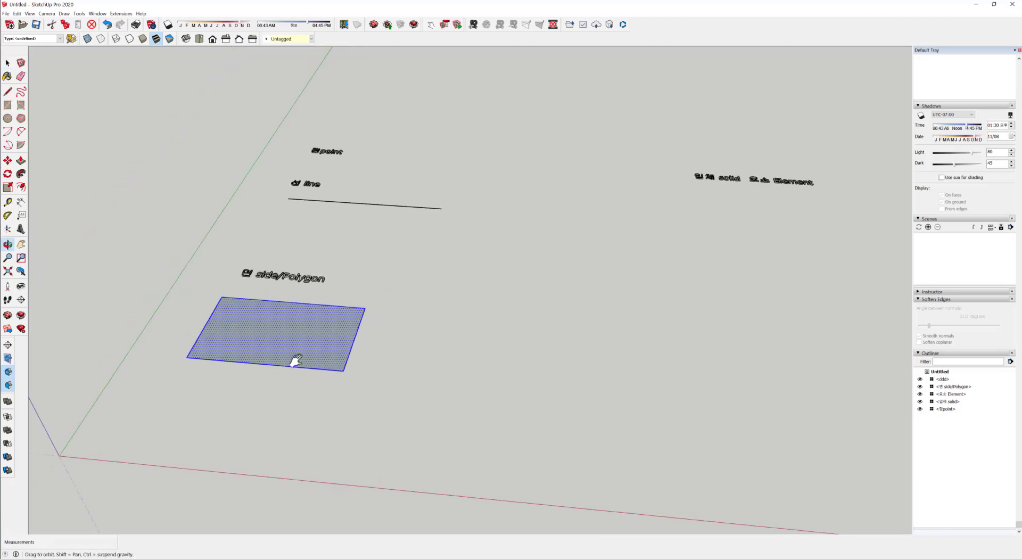
- Copy the selected rectangle from below the side/Polygon label to the area just in front of the solid Element label
middle_click_drag(292, 358, 276, 382, "shift")
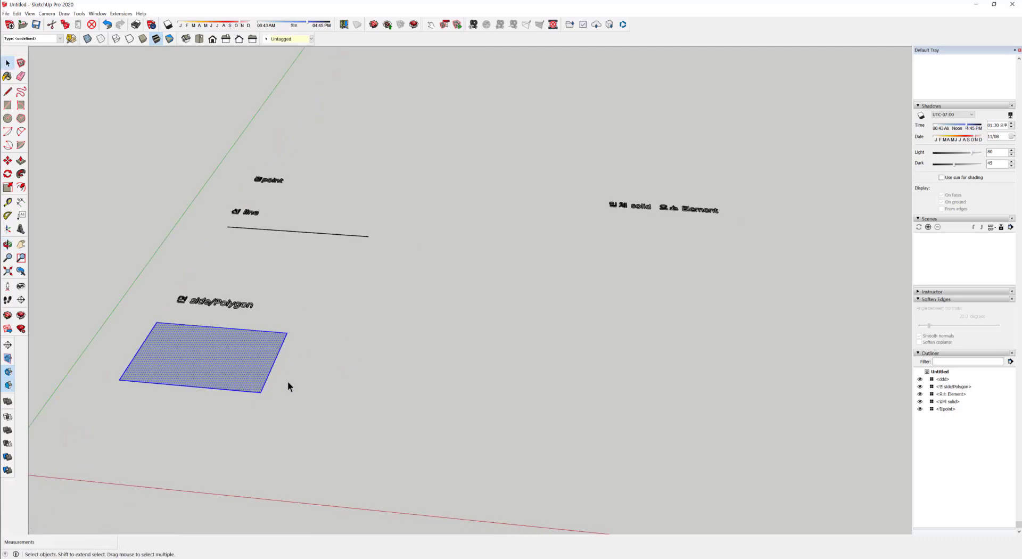
key("m")
key("ctrl")
left_click(236, 365)
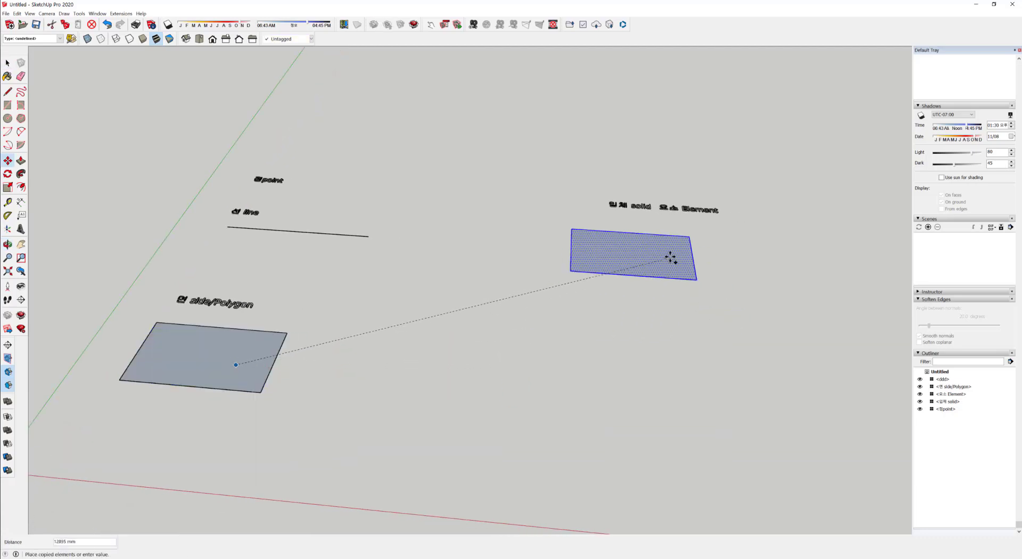
left_click(692, 260)
middle_click_drag(680, 324, 559, 383)
scroll(639, 341, "up", 1)
key("space")
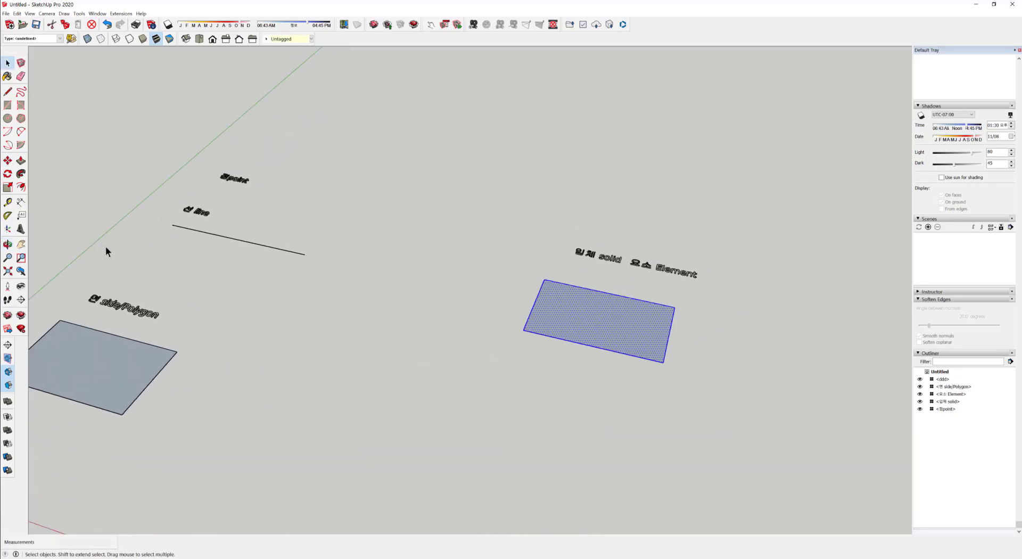
middle_click_drag(303, 212, 533, 162)
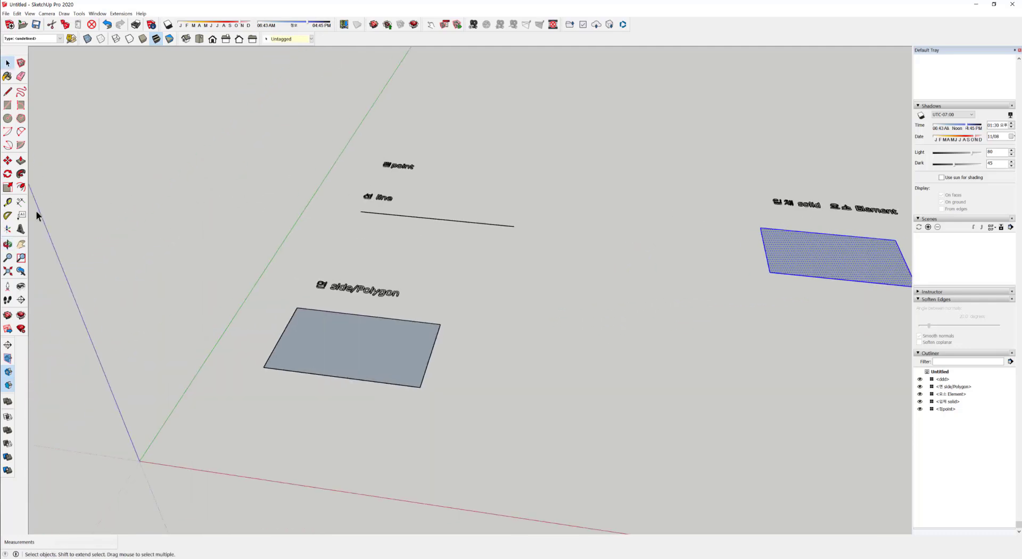
- Extrude the copied rectangle upward into a box with Push/Pull, undoing the first pull and pulling the face again
left_click(22, 161)
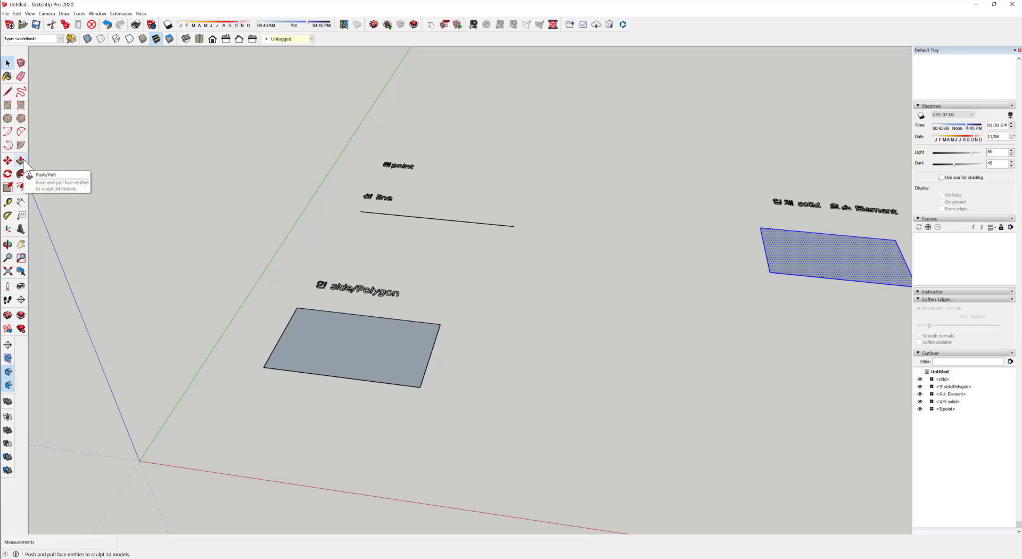
left_click_drag(852, 267, 786, 274)
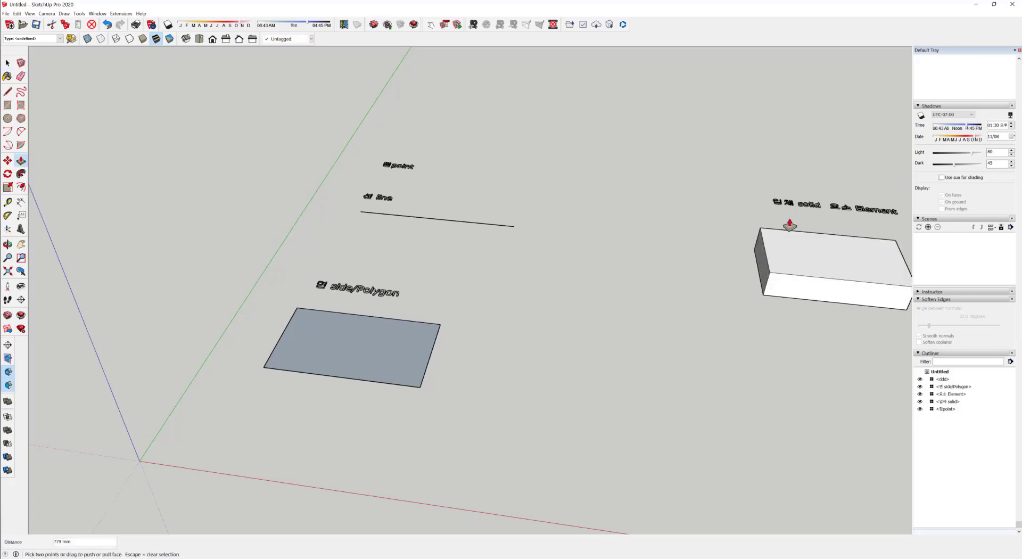
middle_click_drag(813, 250, 653, 285, "shift")
key("ctrl+z")
left_click(705, 272)
left_click(710, 244)
key("space")
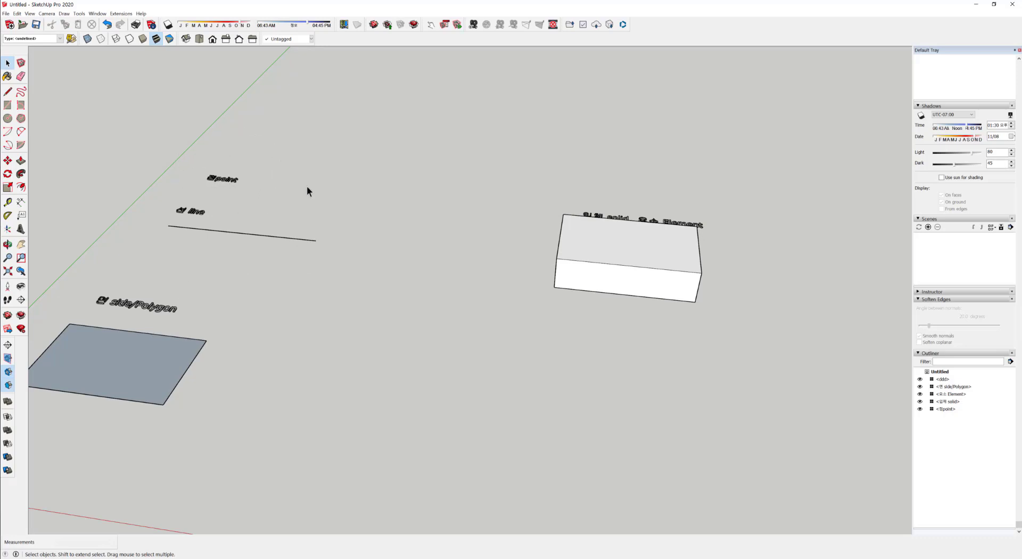
- Examine the point label, the line, the polygon and the box, selecting examples in turn to compare the basic elements
left_click(222, 181)
middle_click_drag(254, 229, 331, 270)
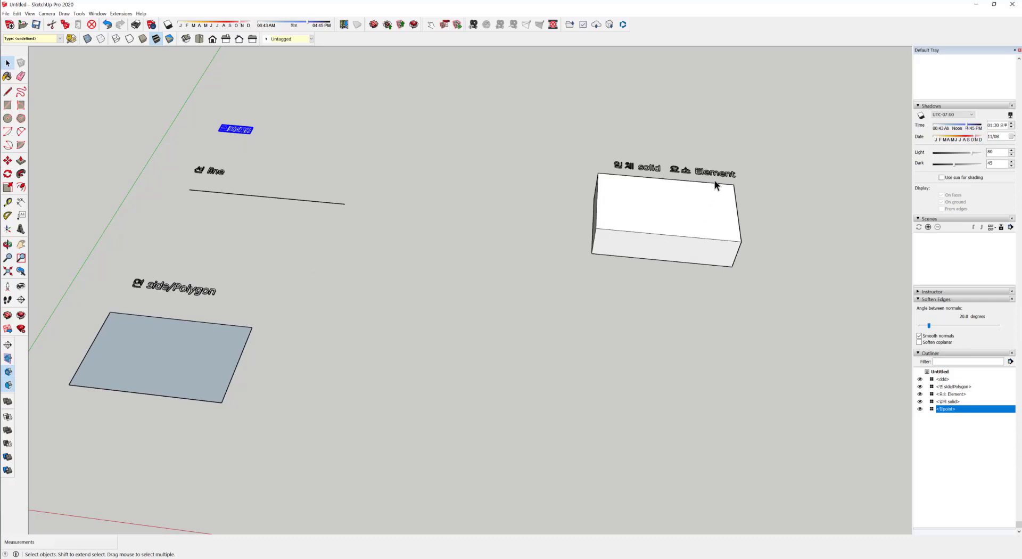
middle_click_drag(658, 181, 616, 270)
middle_click_drag(543, 267, 469, 264)
left_click(337, 153)
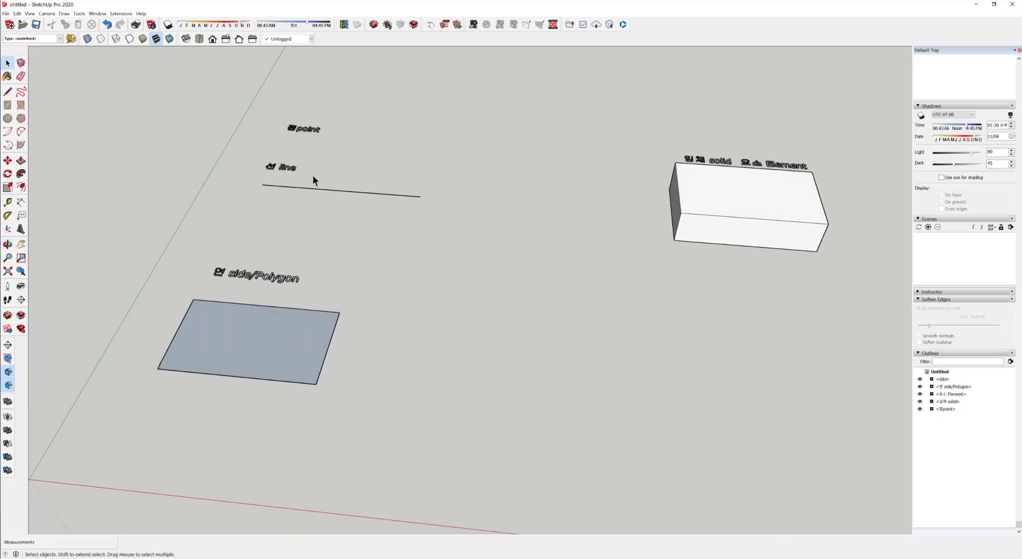
middle_click_drag(413, 251, 658, 265)
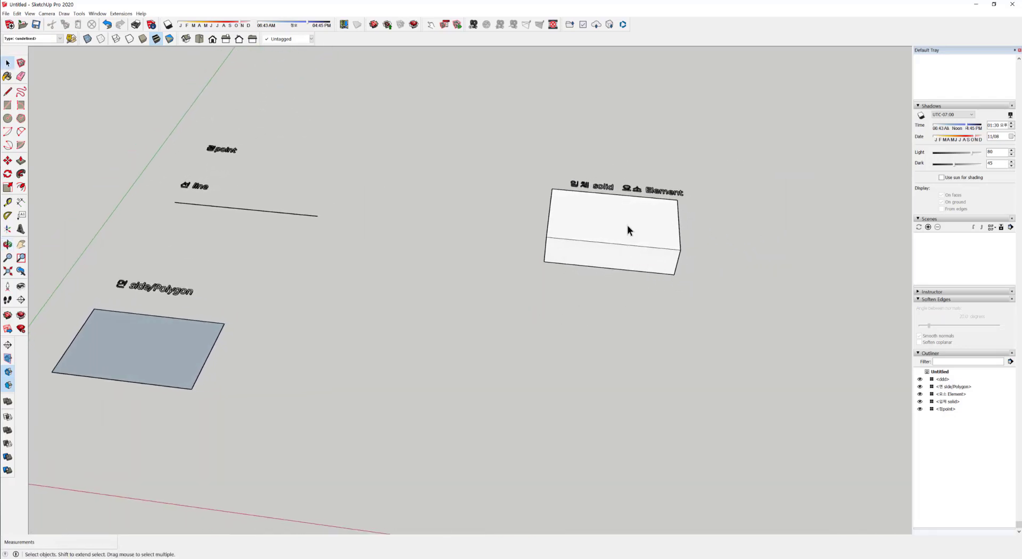
left_click(627, 223)
middle_click_drag(560, 244, 562, 267)
left_click_drag(329, 259, 298, 170)
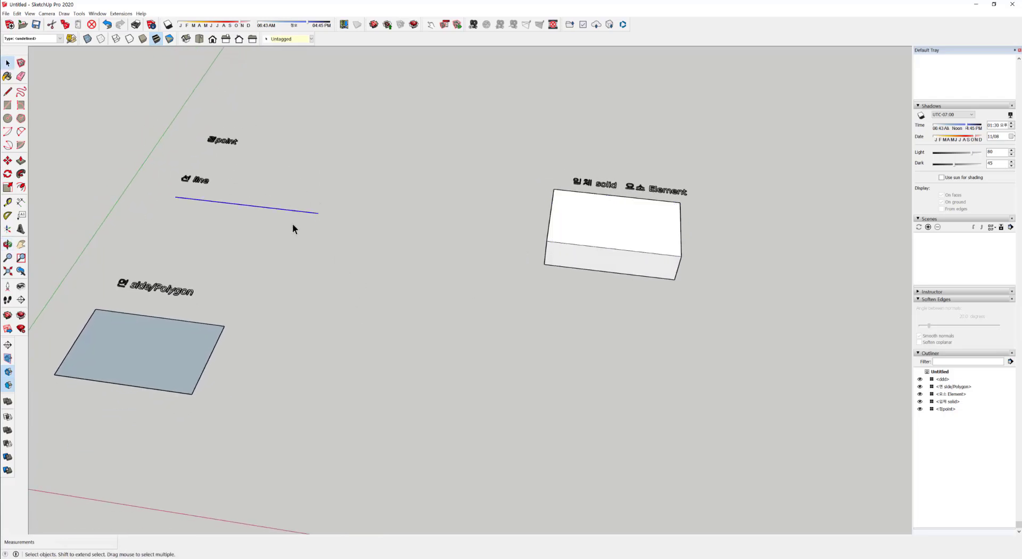
middle_click_drag(416, 246, 354, 257, "shift")
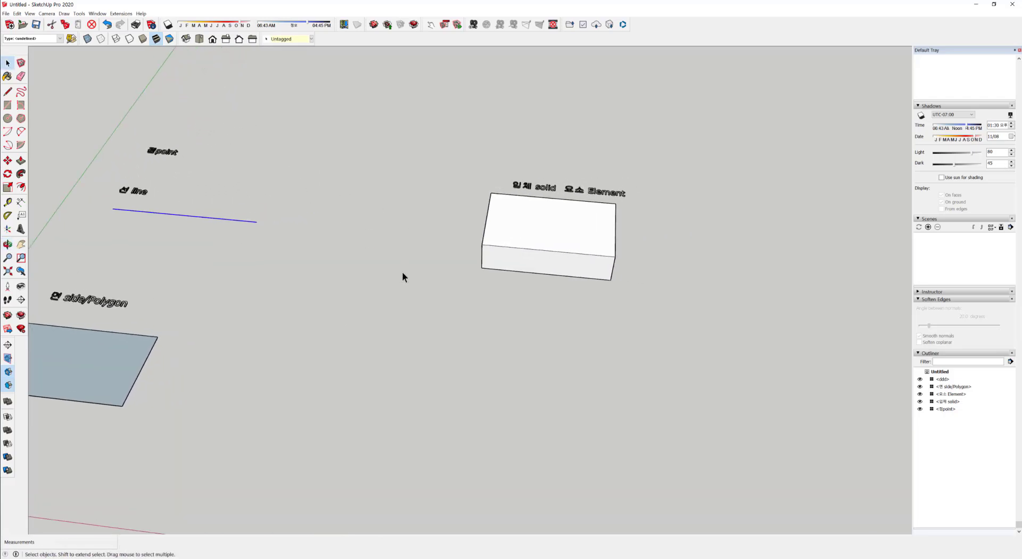
- Draw a smaller closed rectangle from four lines on the box's top face, with its short sides about 1016 mm long
key("l")
left_click(513, 209)
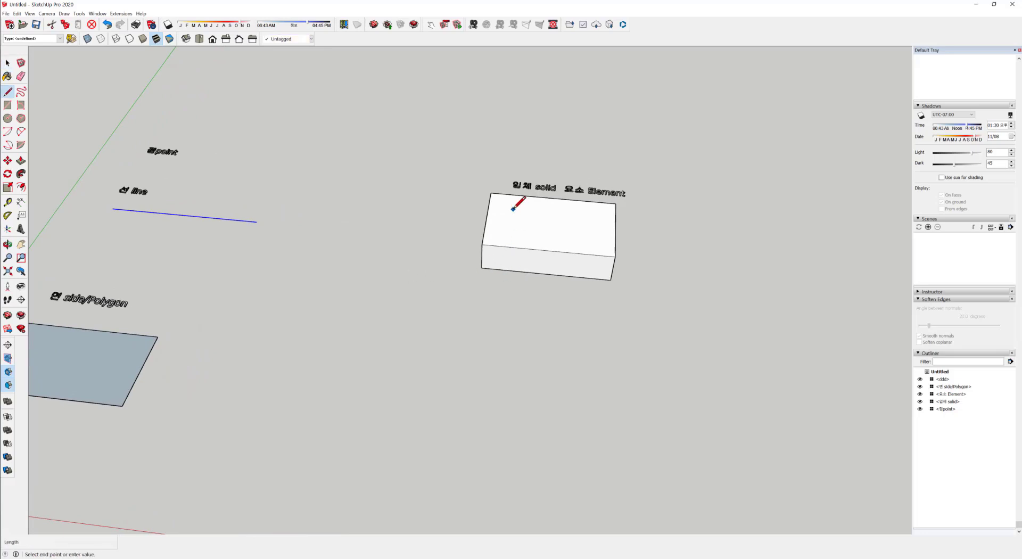
left_click(584, 215)
left_click(584, 239)
left_click(509, 232)
left_click(513, 209)
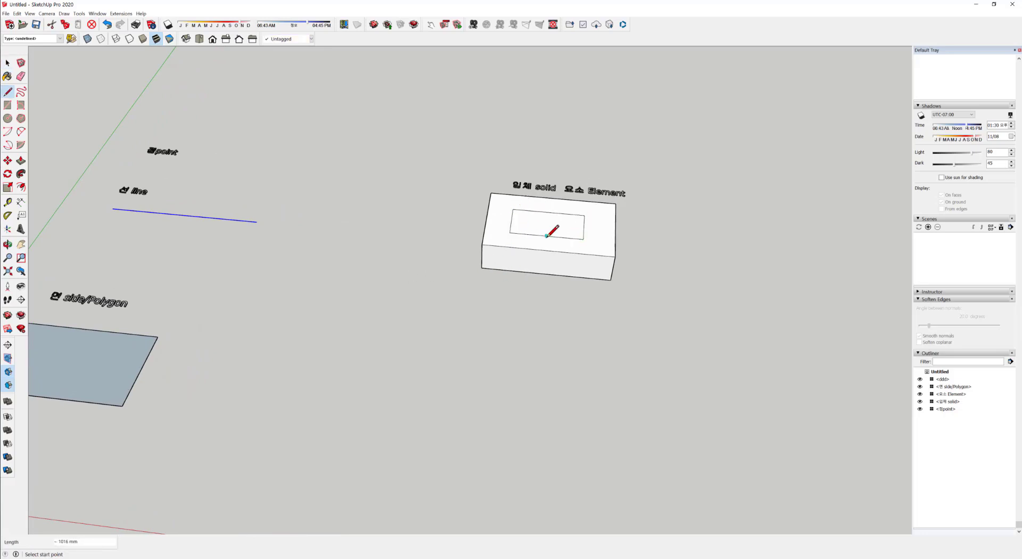
key("space")
- Select the inner rectangle on the box's top face and Push/Pull it upward into a smaller stacked block
left_click(494, 221)
left_click(536, 227)
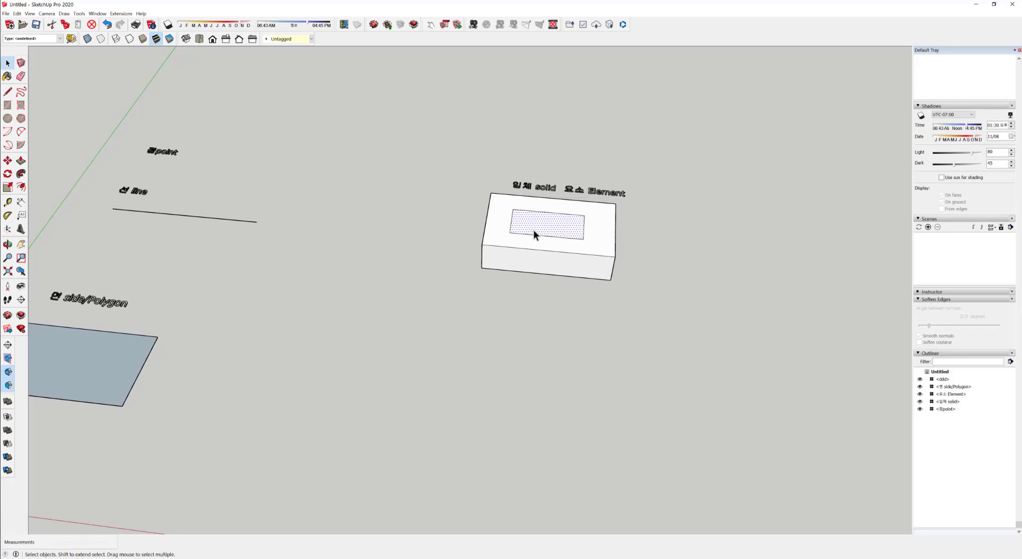
key("p")
mouse_move(534, 229)
left_mouse_down()
mouse_move(544, 212)
mouse_move(549, 230)
left_mouse_up()
middle_click_drag(387, 324, 410, 305)
key("space")
scroll(483, 319, "down", 1)
middle_click_drag(483, 323, 541, 343)
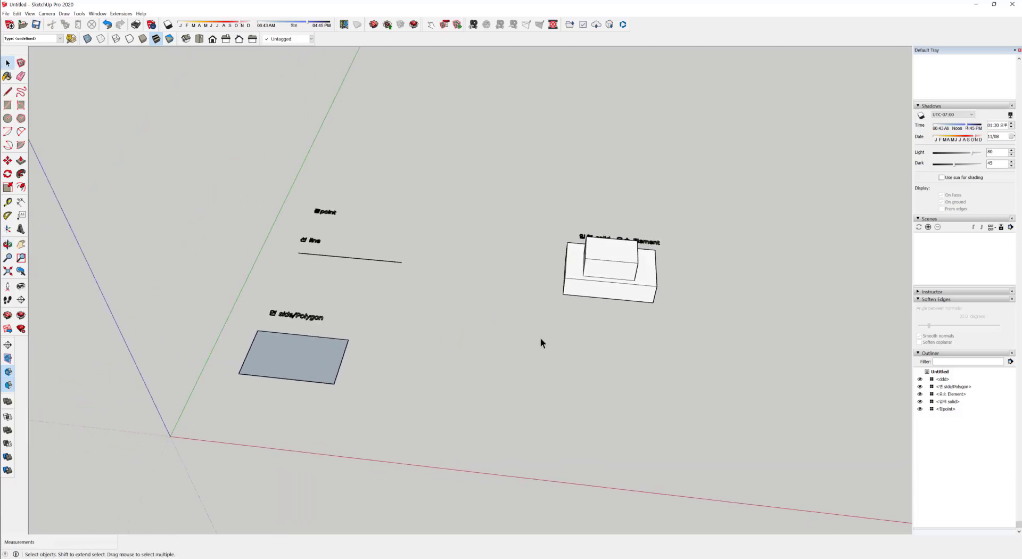
scroll(381, 286, "up", 3)
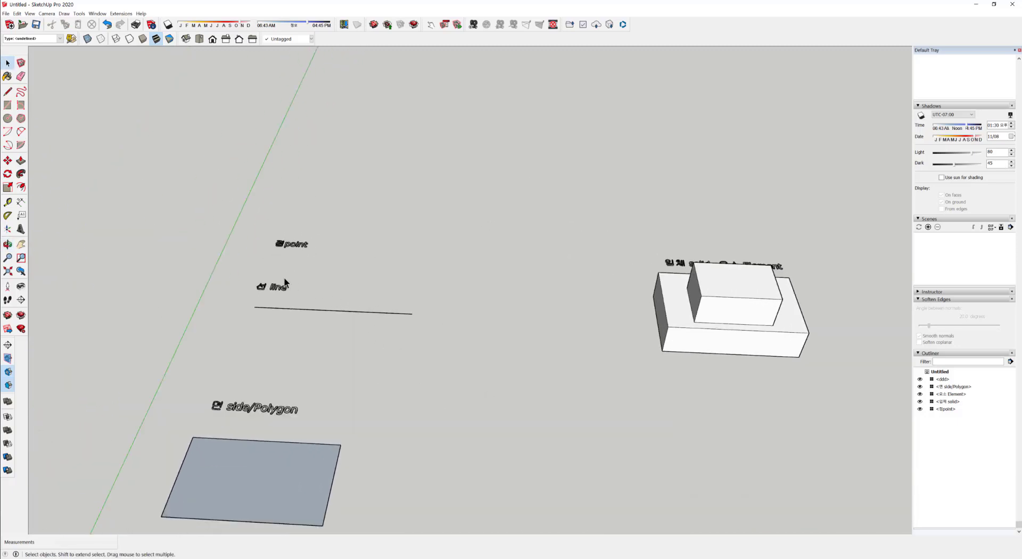
middle_click_drag(357, 356, 327, 388)
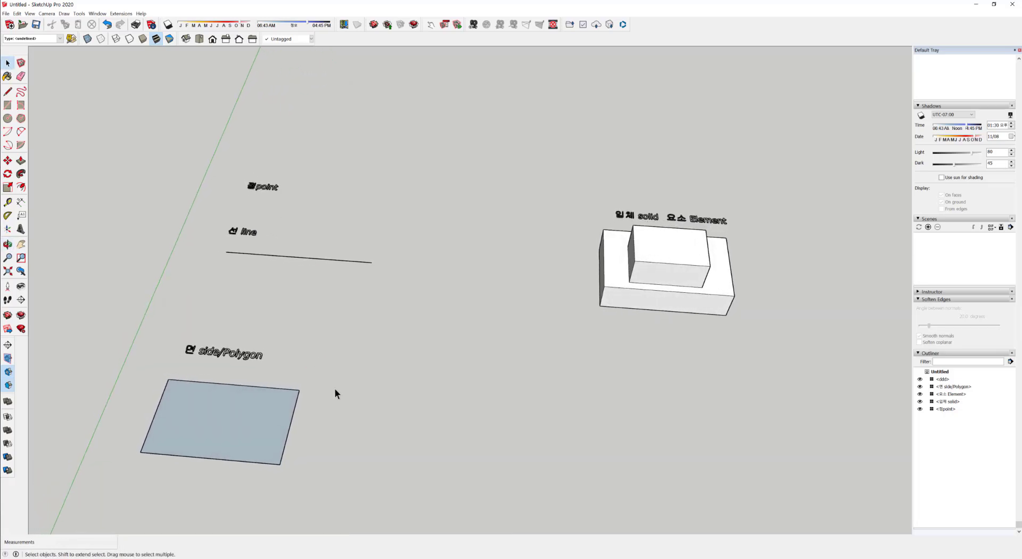
- Draw a straight line below the point label, roughly parallel to the existing line under the line label
key("l")
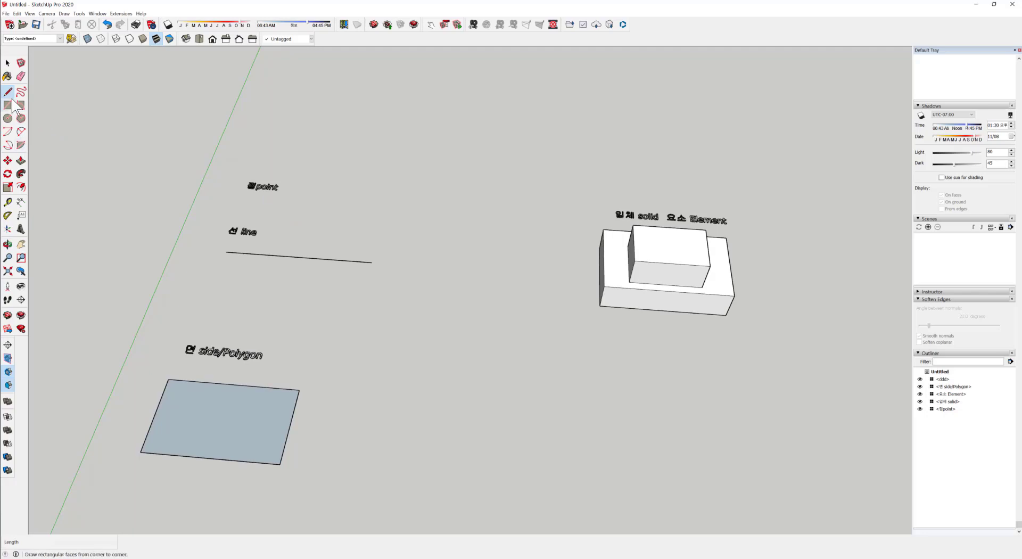
left_click(262, 203)
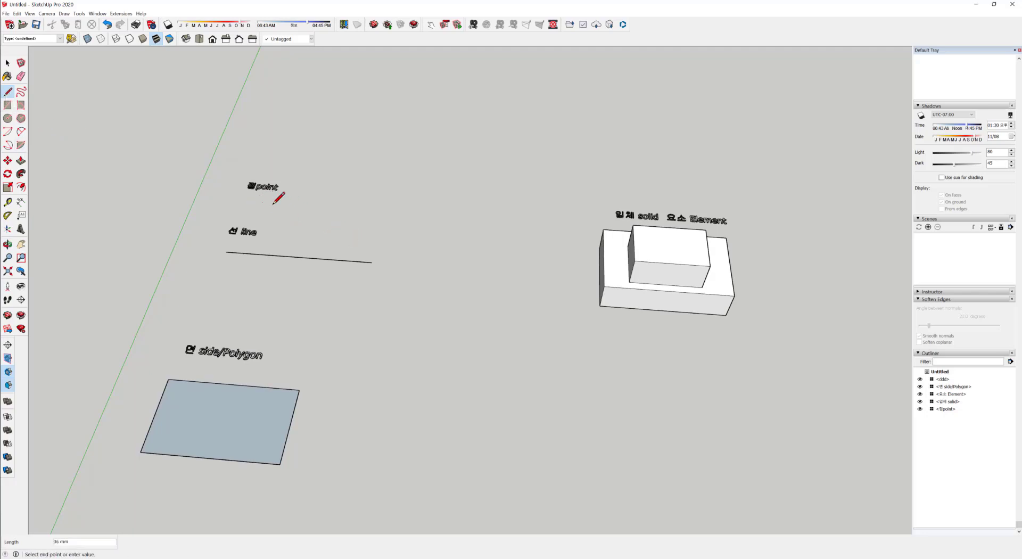
left_click(436, 215)
key("space")
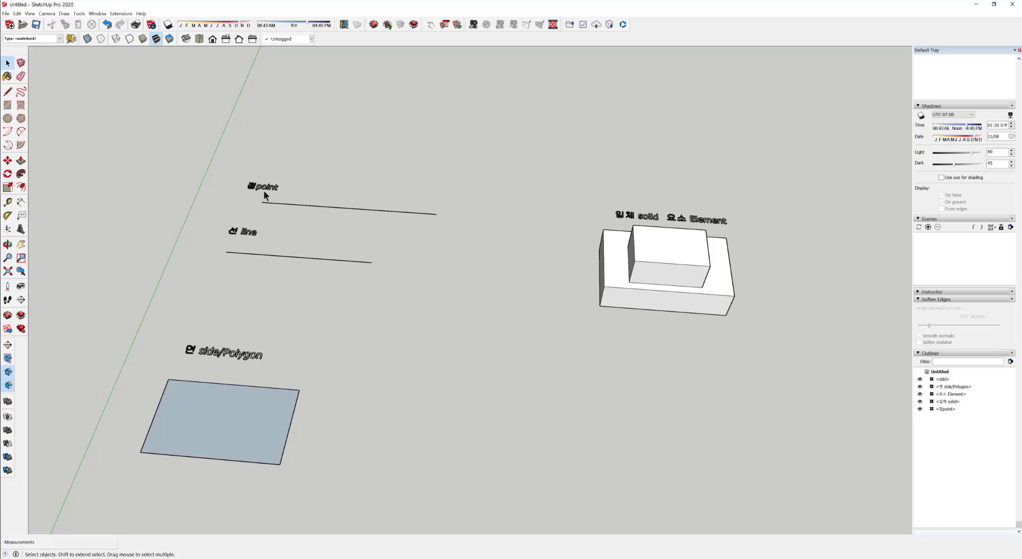
scroll(318, 217, "up", 1)
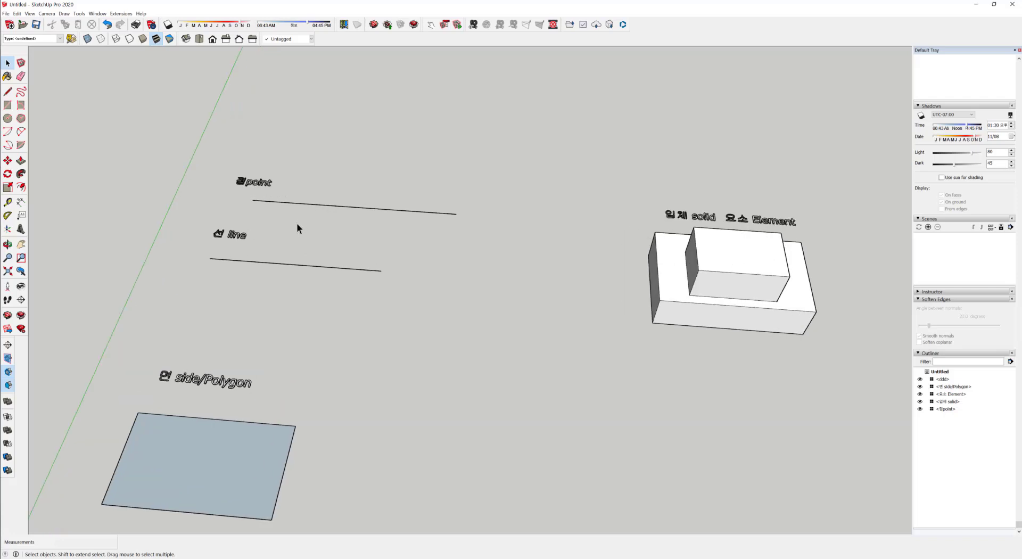
scroll(283, 215, "up", 1)
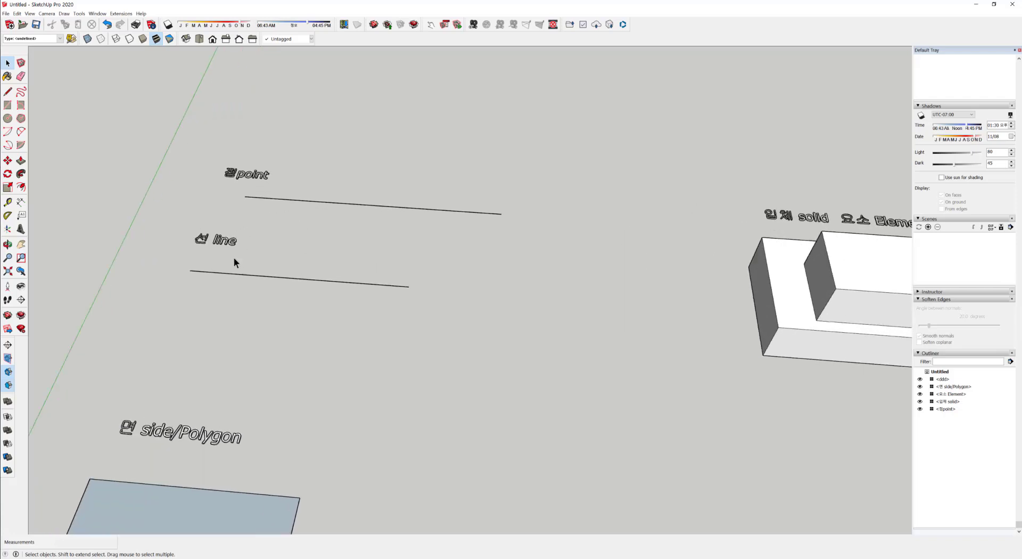
left_click_drag(205, 267, 207, 267)
key("l")
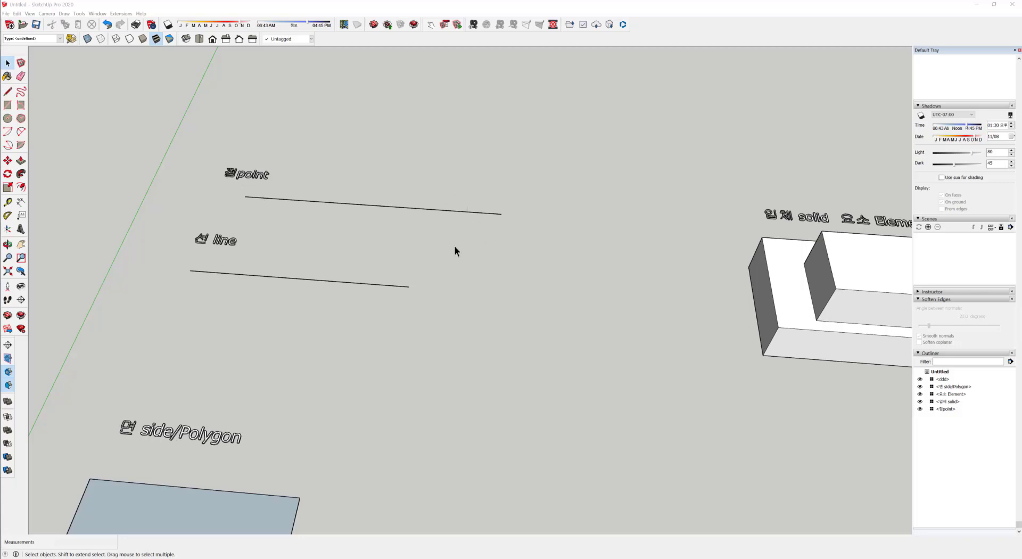
left_click_drag(455, 246, 391, 161)
left_click(456, 266)
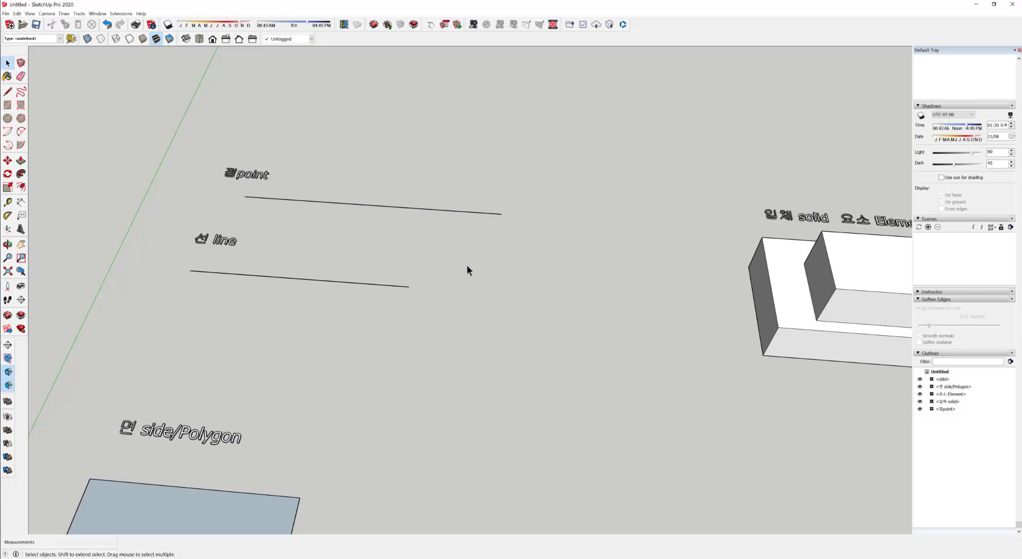
- Move the far endpoint of the line below the point label freely in space, keeping its other end fixed
left_click(8, 160)
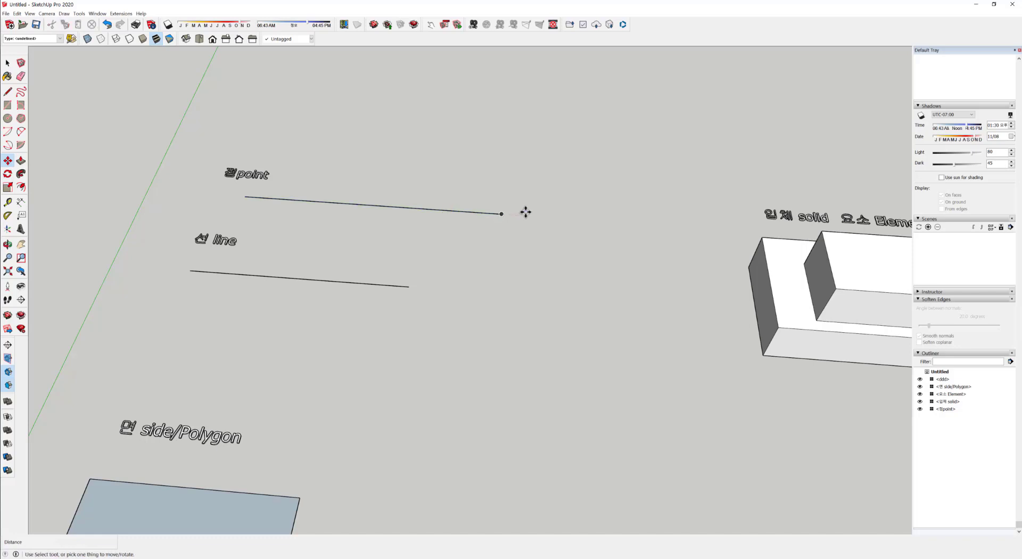
left_click(501, 214)
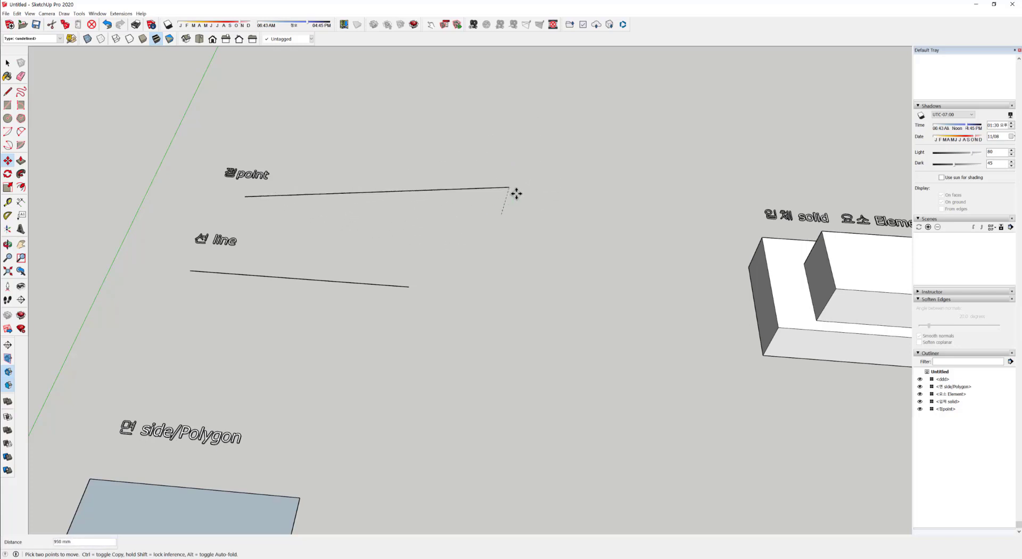
middle_click_drag(516, 194, 500, 154)
middle_click_drag(520, 233, 559, 178)
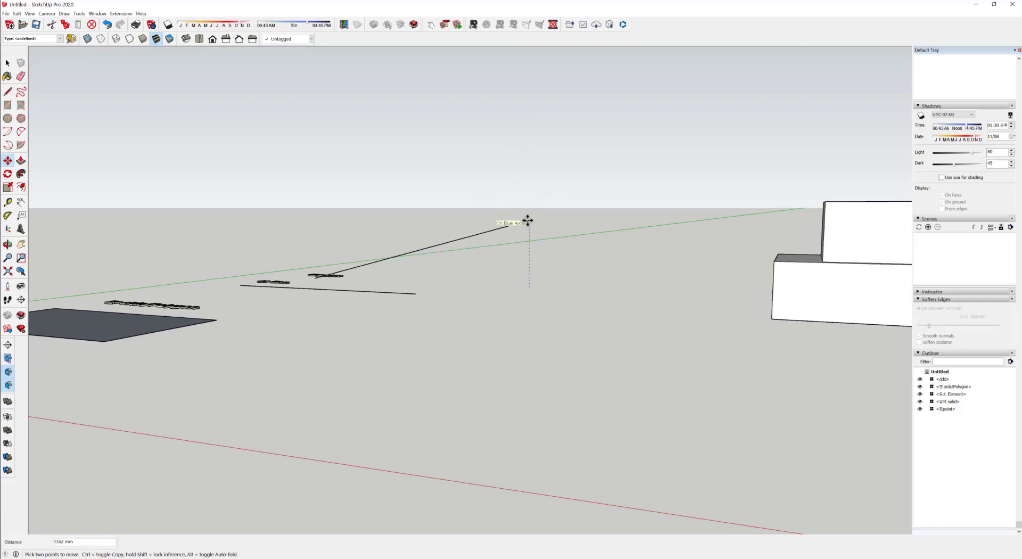
middle_click_drag(528, 220, 577, 464)
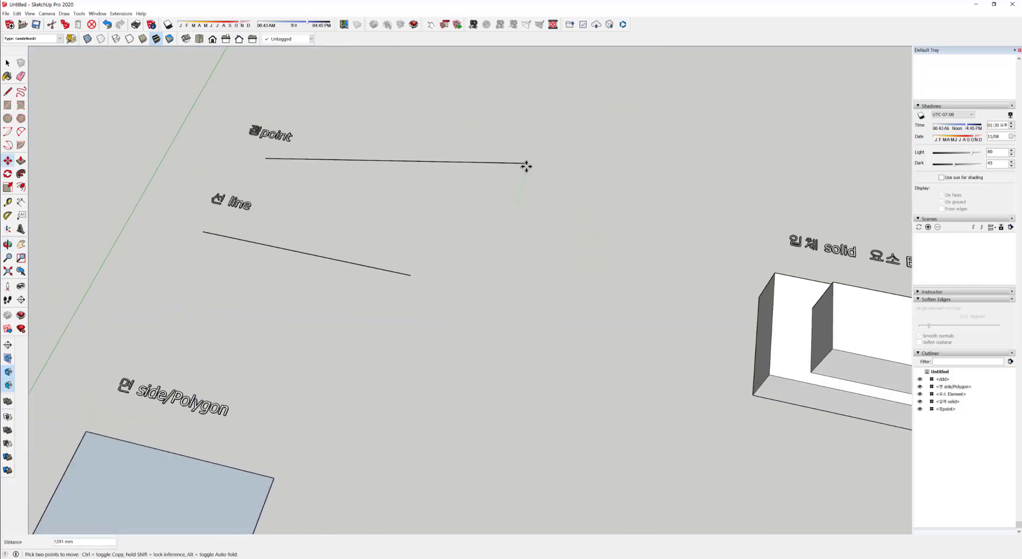
middle_click_drag(532, 172, 585, 149)
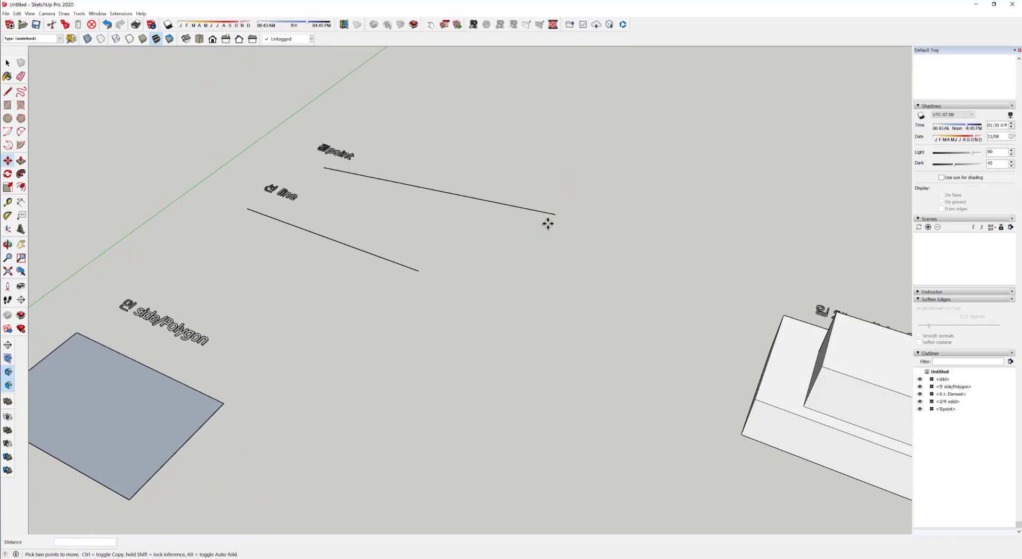
left_click(509, 263)
- Move the same line's free endpoint again so the line slants away from its start near the point label
middle_click_drag(509, 262, 549, 179)
left_click(559, 398)
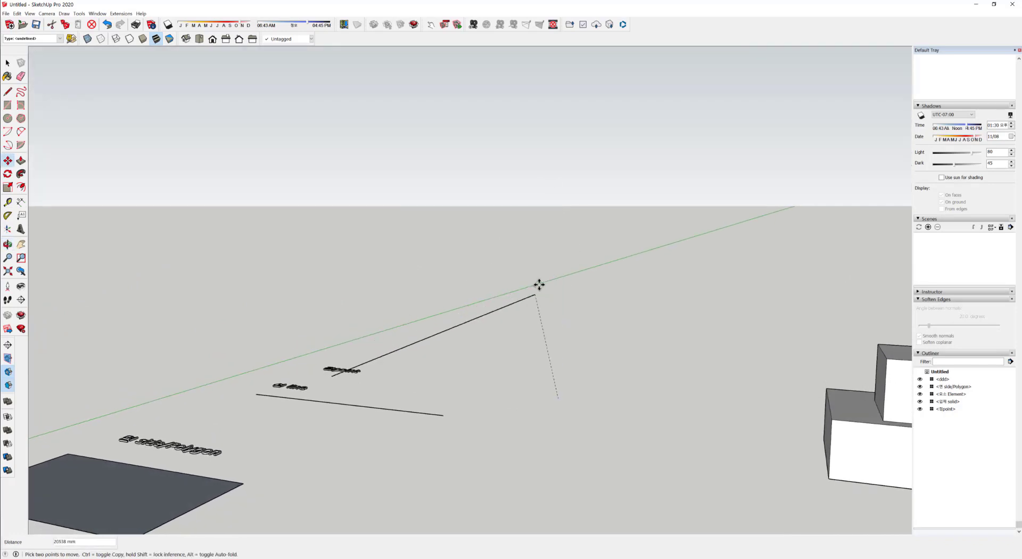
left_click(561, 262)
middle_click_drag(561, 261, 546, 214)
left_click_drag(577, 260, 524, 245)
middle_click_drag(524, 246, 522, 267)
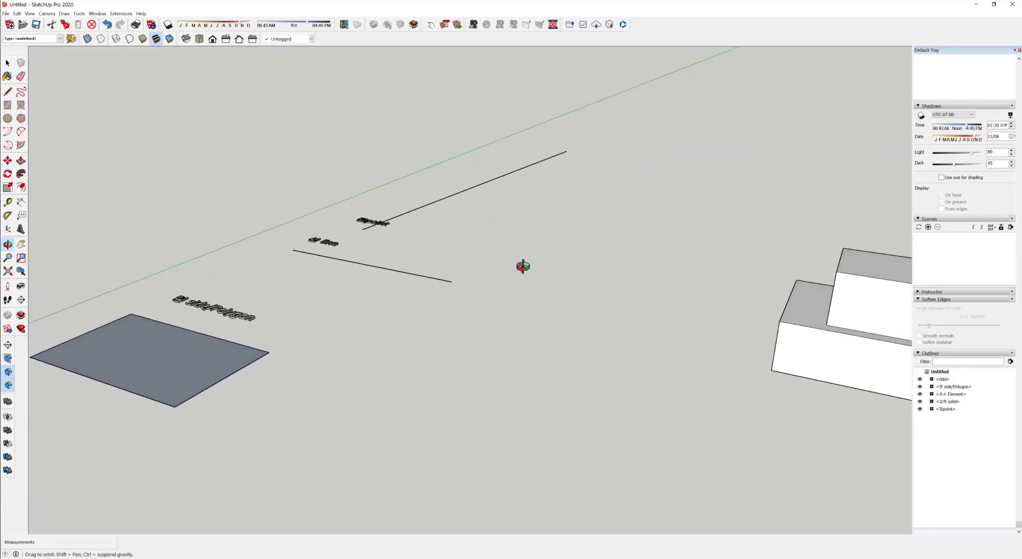
left_click(565, 167)
middle_click_drag(565, 168, 574, 190)
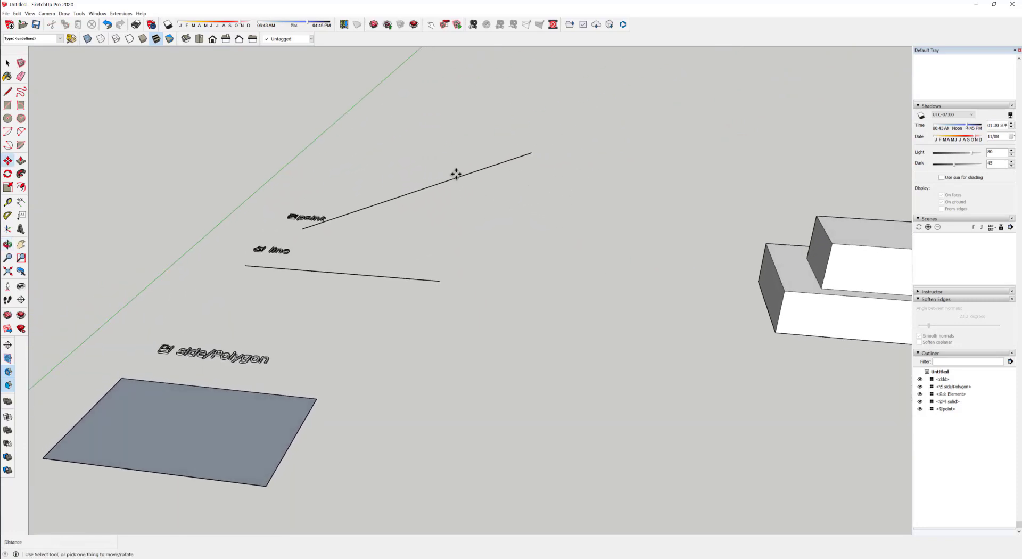
- Move the free endpoint of the line below the point label farther out so the line slants more steeply
key("space")
mouse_move(495, 221)
middle_mouse_down()
mouse_move(479, 217)
mouse_move(536, 218)
middle_mouse_up()
left_click(537, 219)
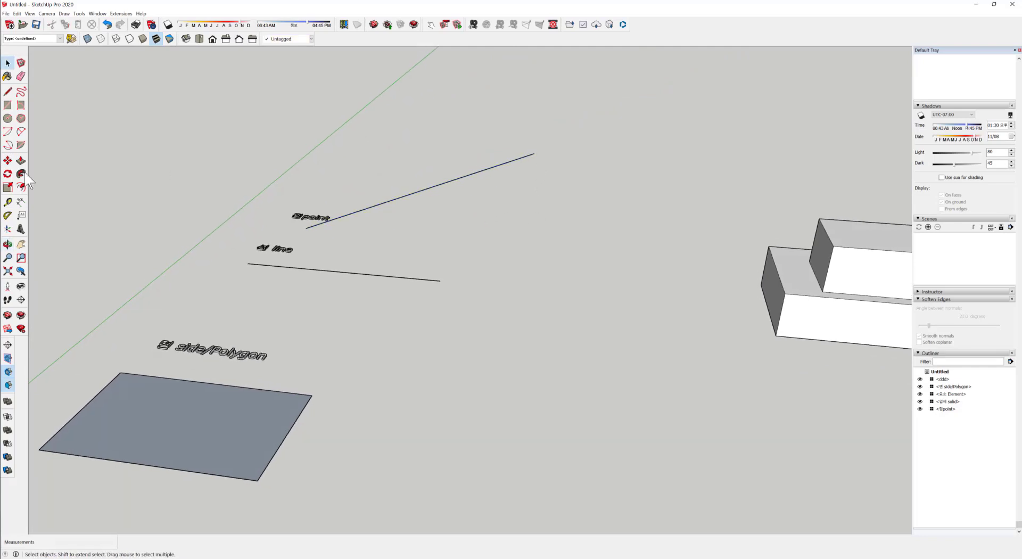
left_click(534, 154)
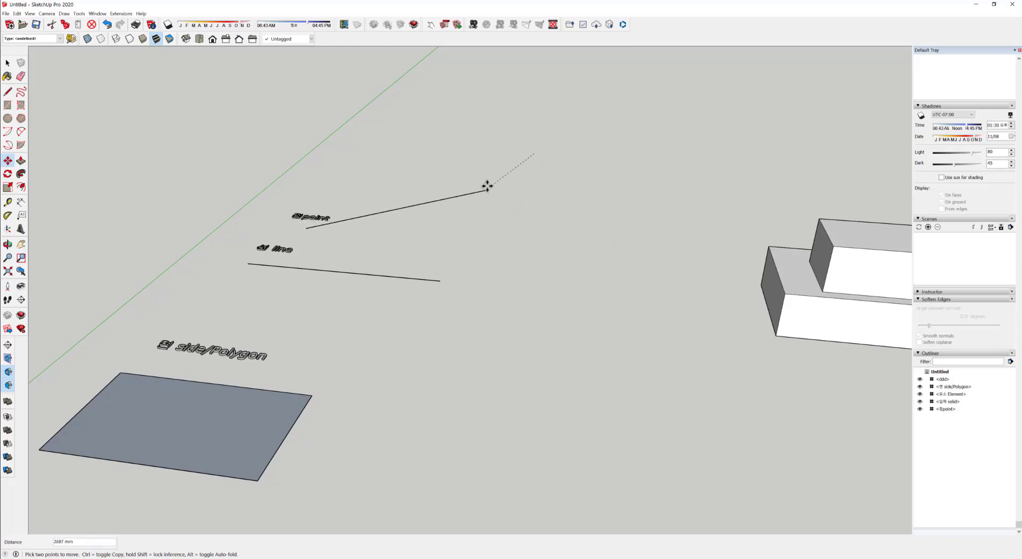
left_click(542, 132)
- Select the top face of the upper stacked block, and clear the selection
middle_click_drag(536, 256, 404, 284)
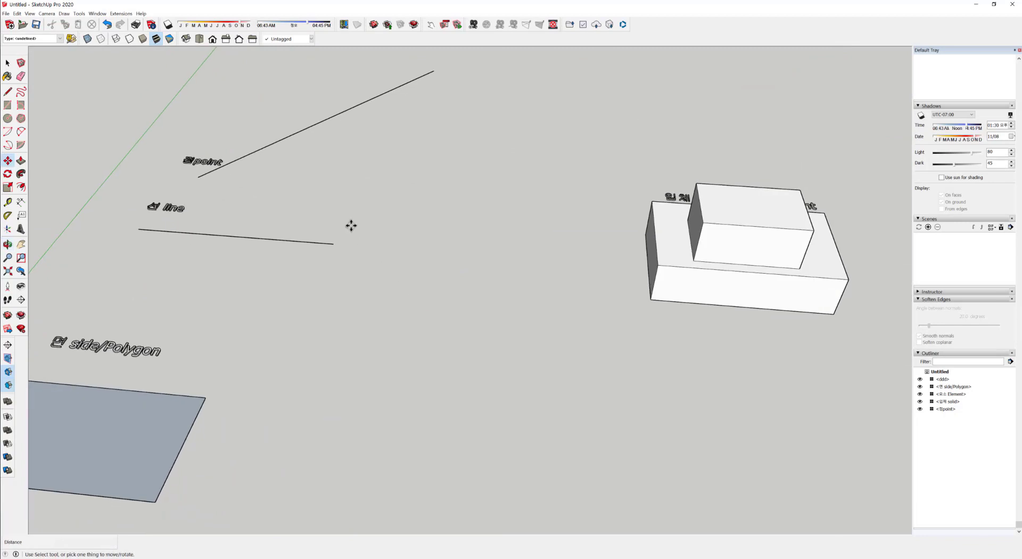
middle_click_drag(523, 271, 492, 295)
scroll(512, 248, "up", 3)
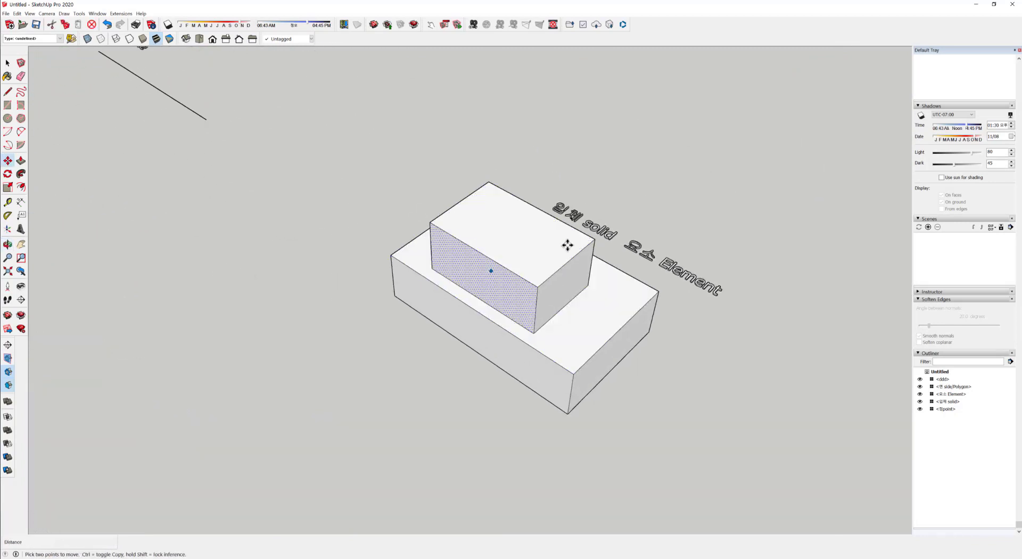
scroll(541, 264, "up", 1)
middle_click_drag(555, 280, 488, 246)
key("space")
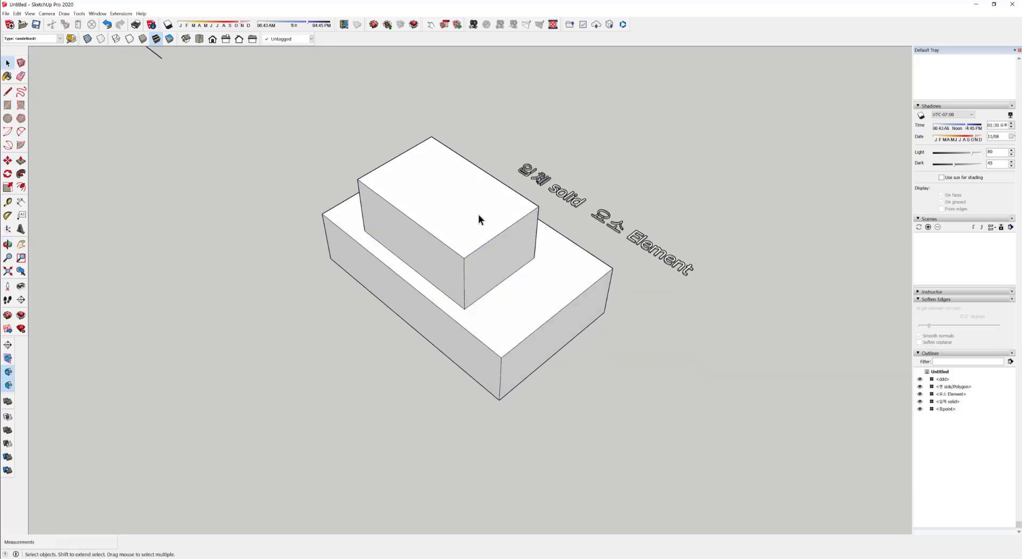
left_click(482, 228)
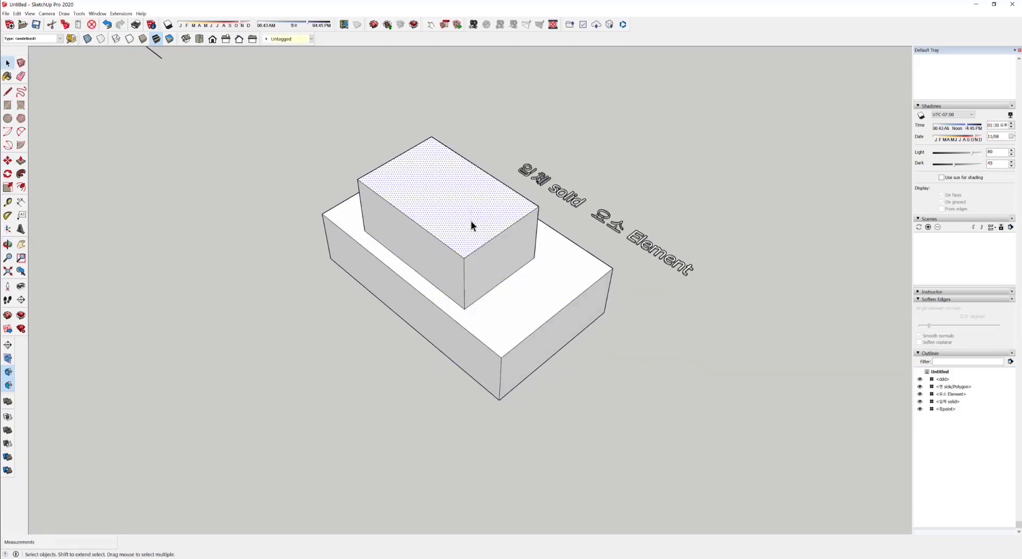
left_click(325, 359)
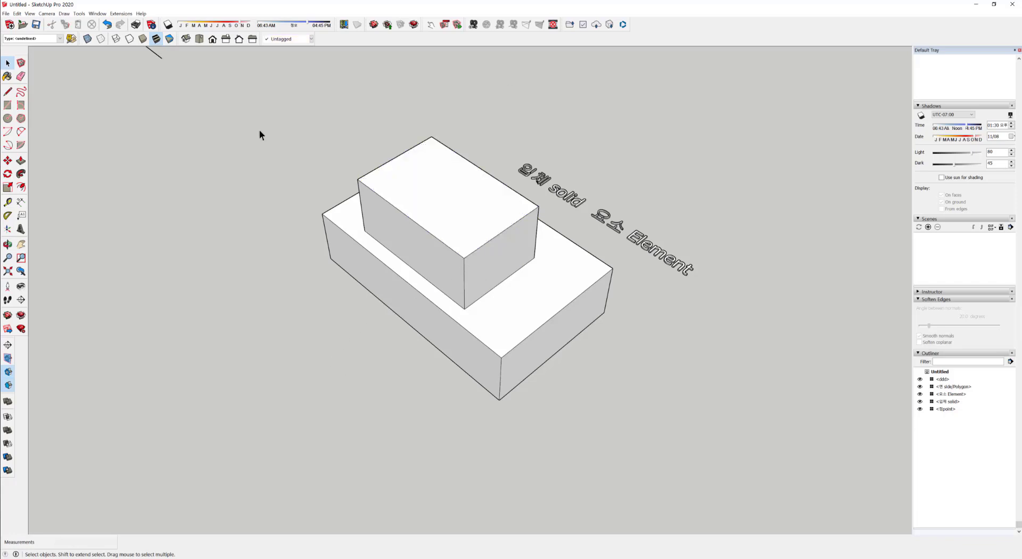
- Move one top corner vertex of the upper stacked block upward to fold its top face
left_click(7, 161)
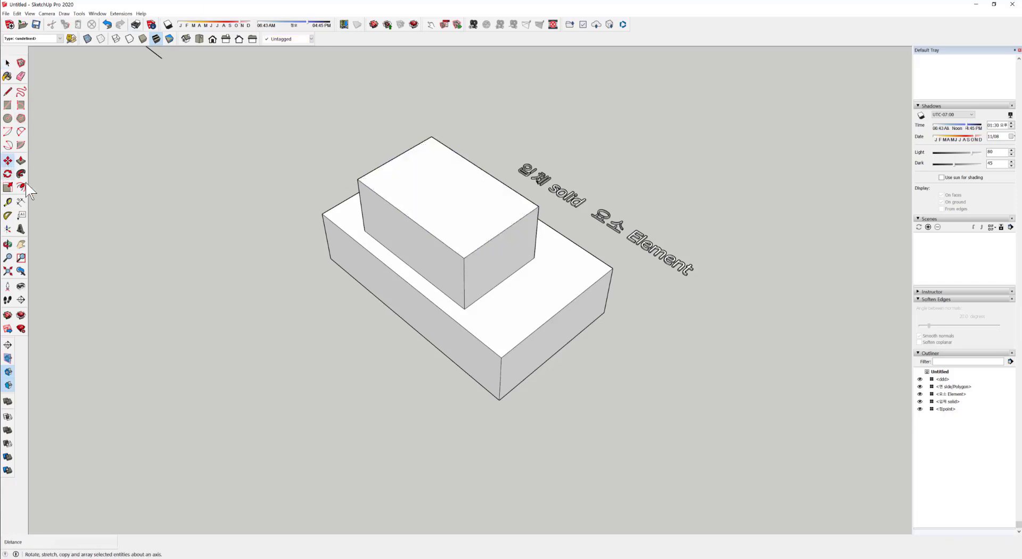
left_click(466, 259)
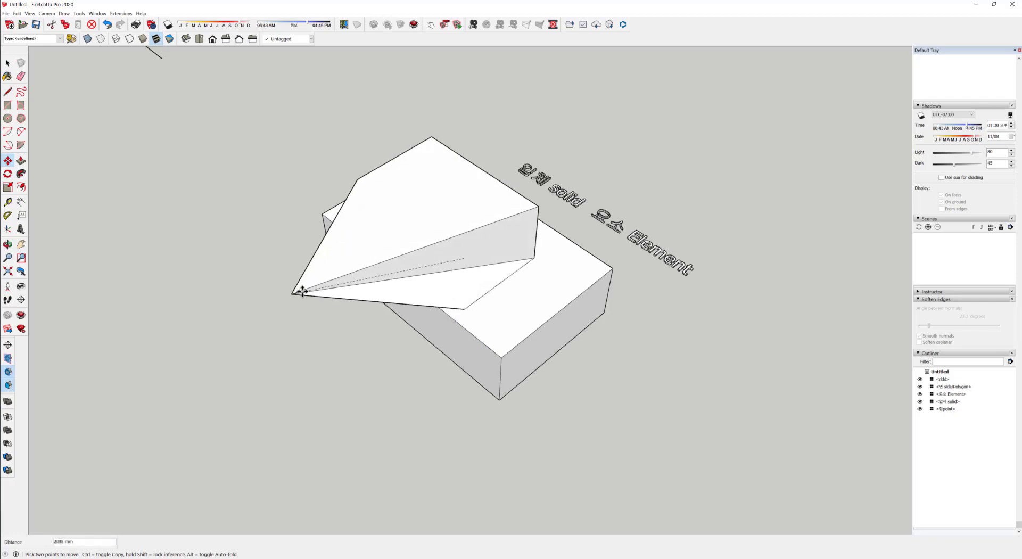
middle_click_drag(439, 224, 616, 100)
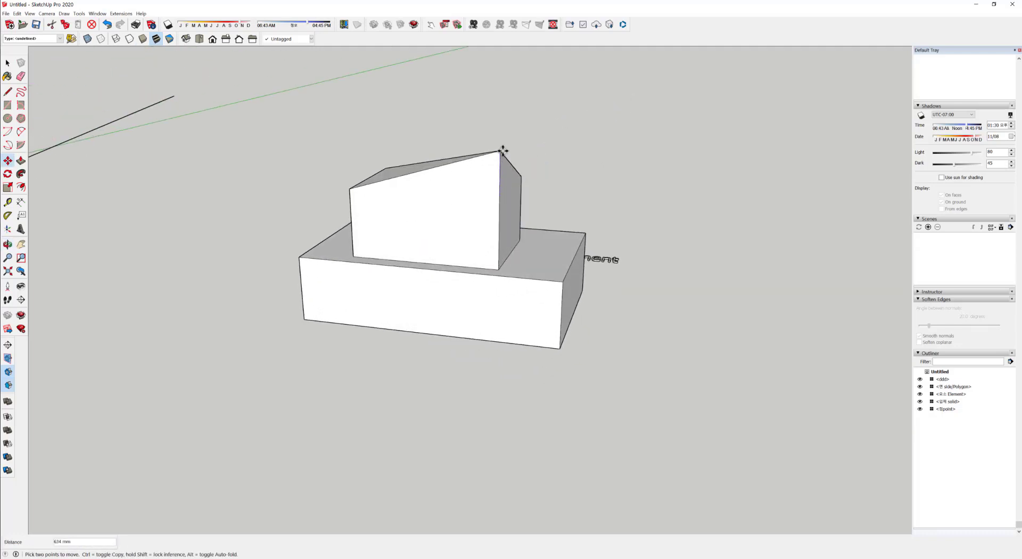
left_click(505, 159)
- Raise another top corner vertex of the upper stacked block, beside the folded triangular face
middle_click_drag(505, 159, 405, 215)
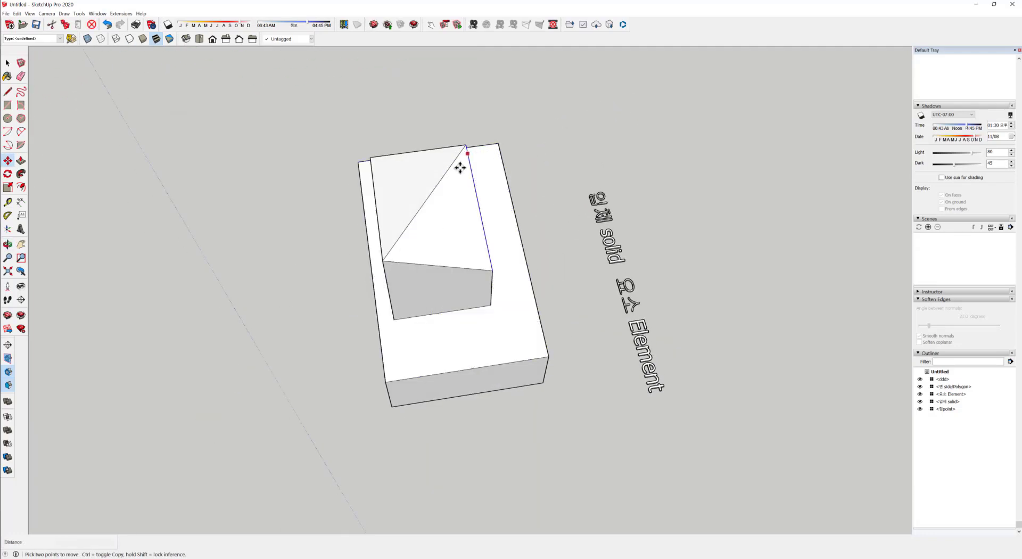
middle_click_drag(393, 279, 707, 208)
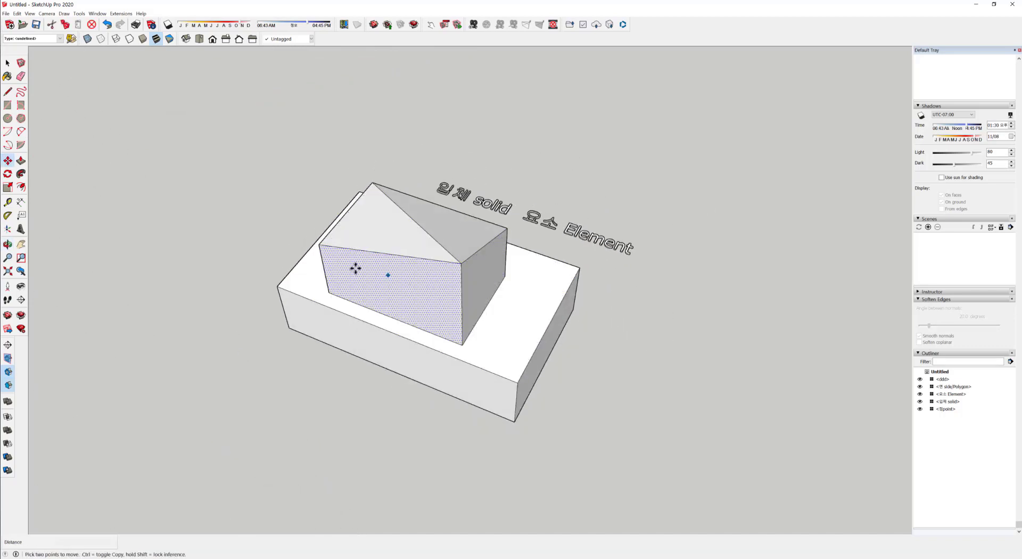
left_click(324, 246)
left_click(242, 217)
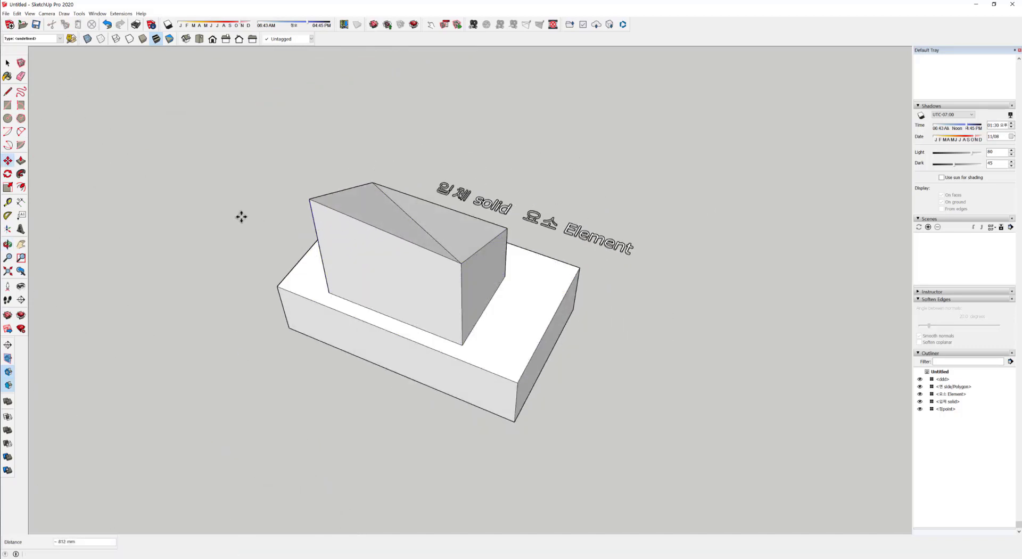
- Push/Pull one triangular top face of the upper block outward and the other triangular face inward
middle_click_drag(362, 263, 456, 224)
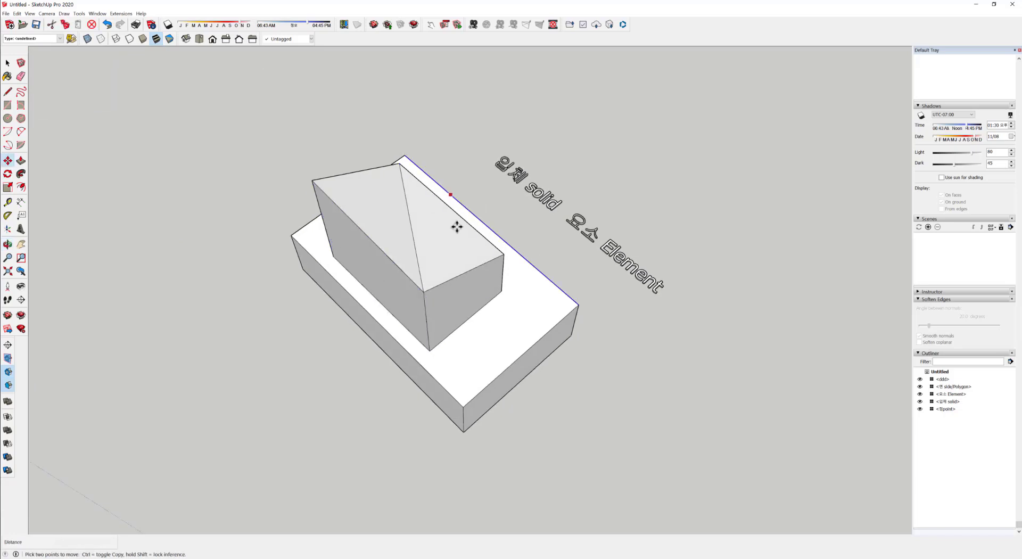
key("space")
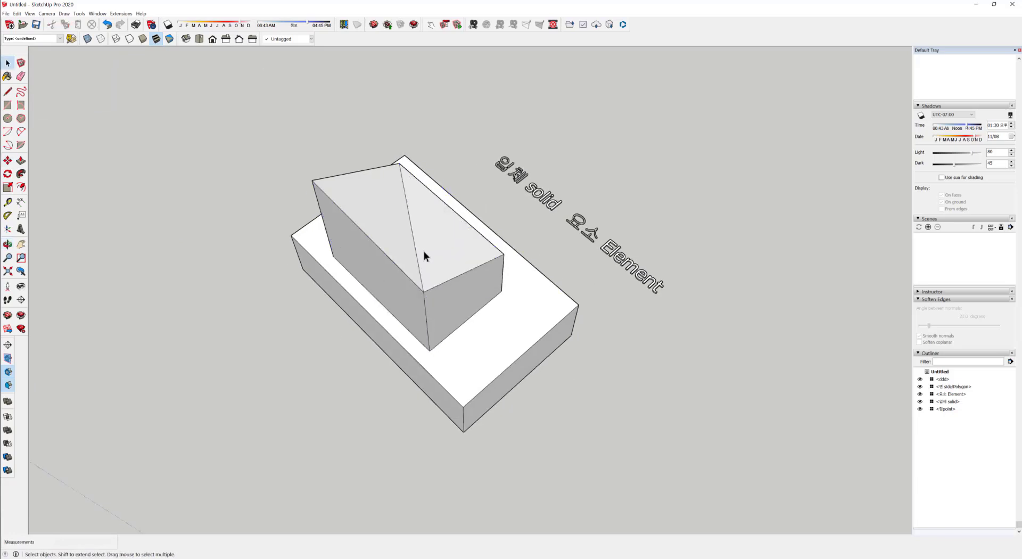
left_click(21, 161)
left_click(454, 254)
left_click(438, 223)
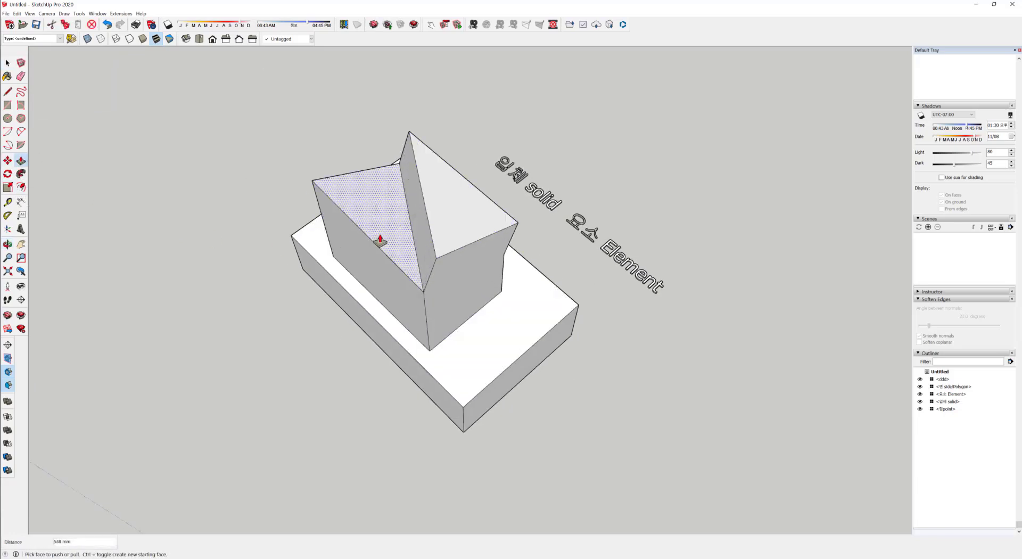
left_click(380, 240)
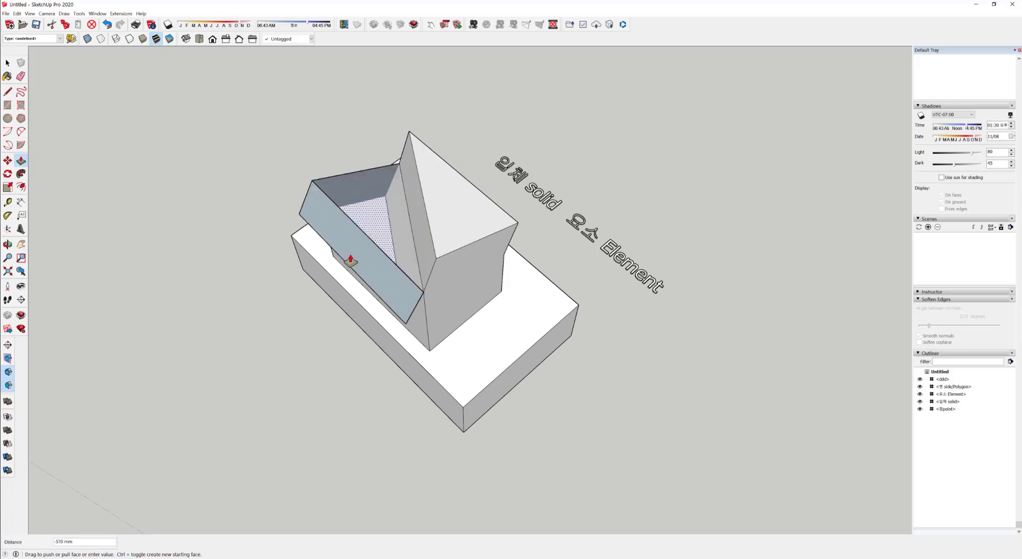
left_click(422, 287)
- Undo the Push/Pull edits and corner moves on the upper stacked block
middle_click_drag(422, 287, 576, 345)
key("space")
key("ctrl+z")
key("ctrl+z")
key("ctrl+z")
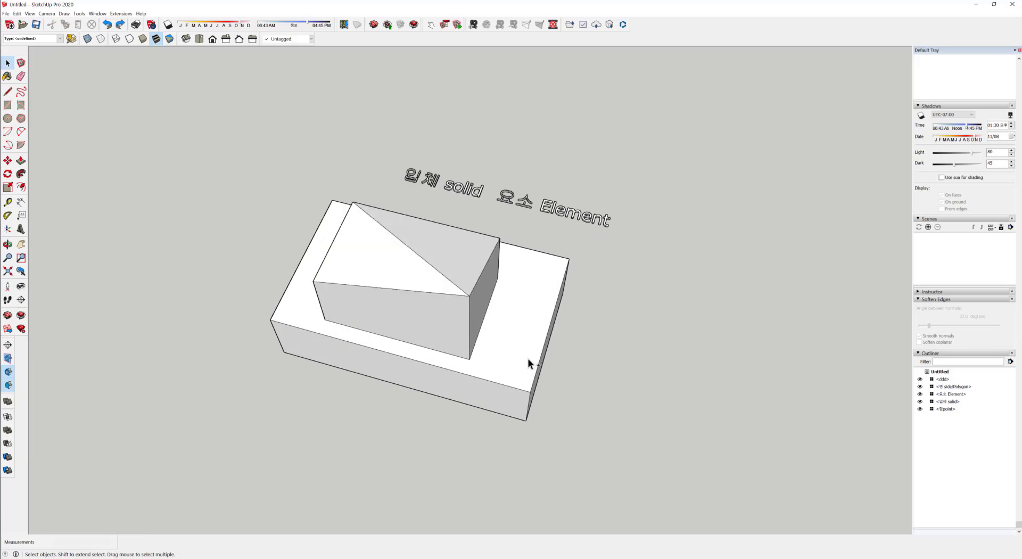
key("ctrl+z")
middle_click_drag(366, 312, 772, 292)
scroll(554, 340, "down", 3)
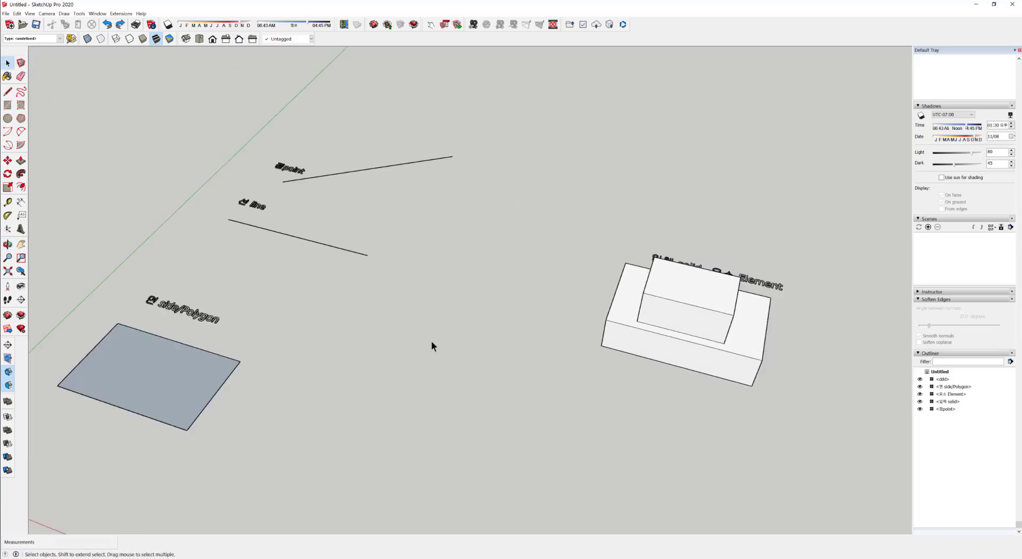
middle_click_drag(431, 347, 489, 162)
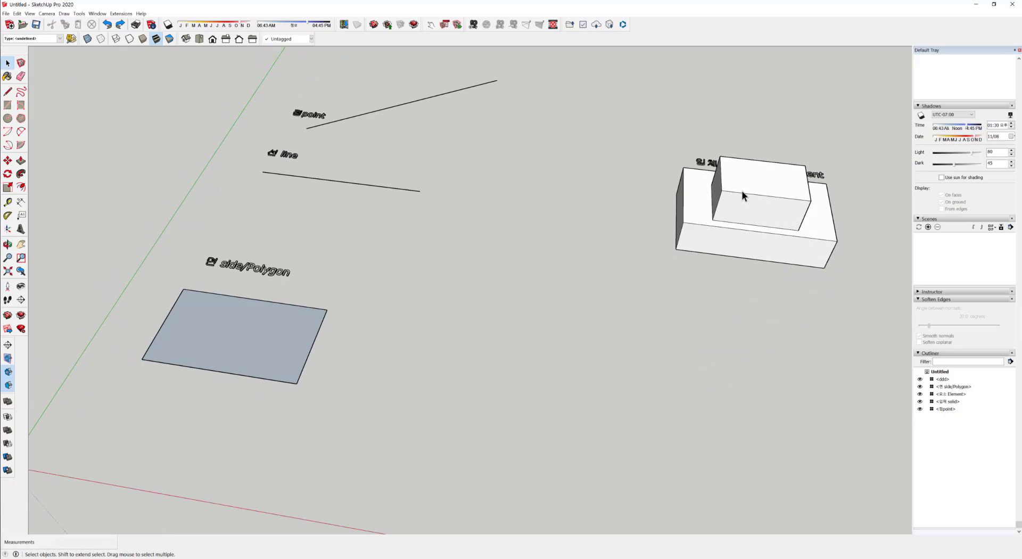
middle_click_drag(743, 190, 226, 465)
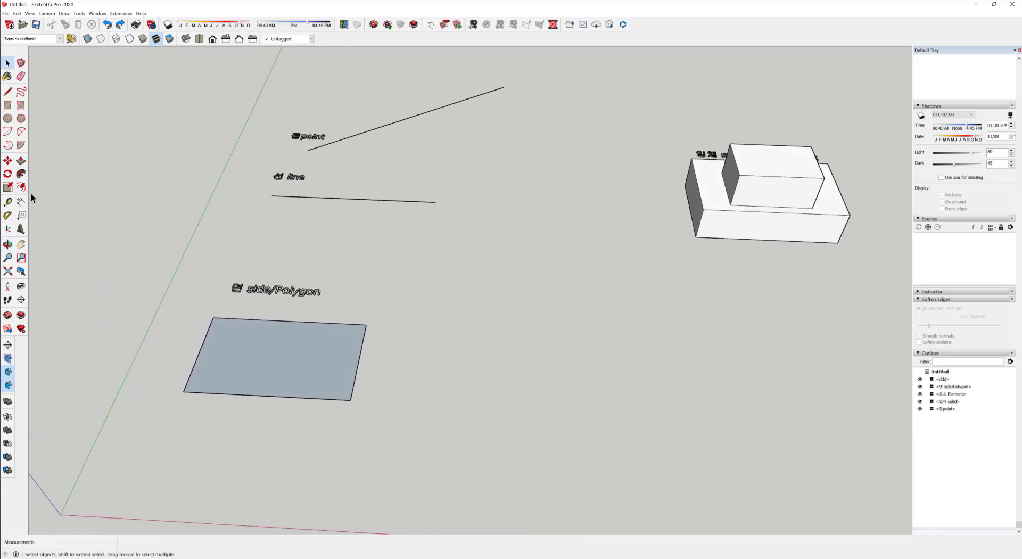
left_click(21, 161)
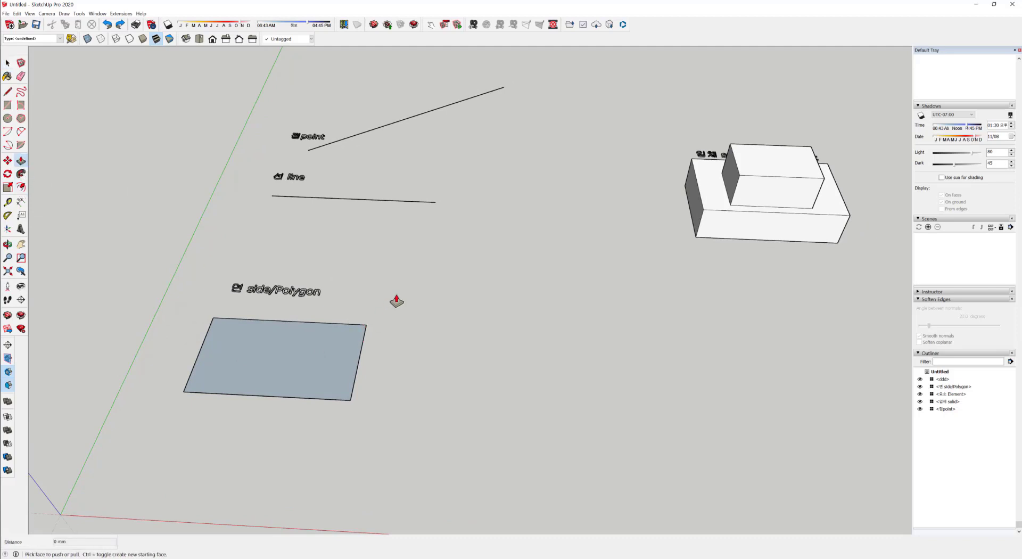
key("space")
left_click(8, 187)
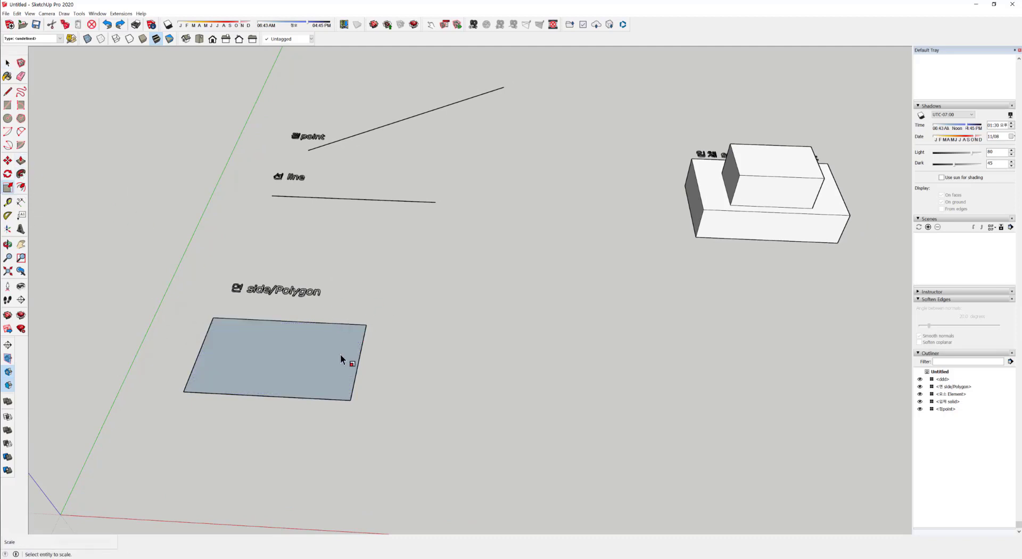
key("space")
- Try to rotate the corner of the rectangle below the side/Polygon label, and cancel the rotation
left_click(8, 174)
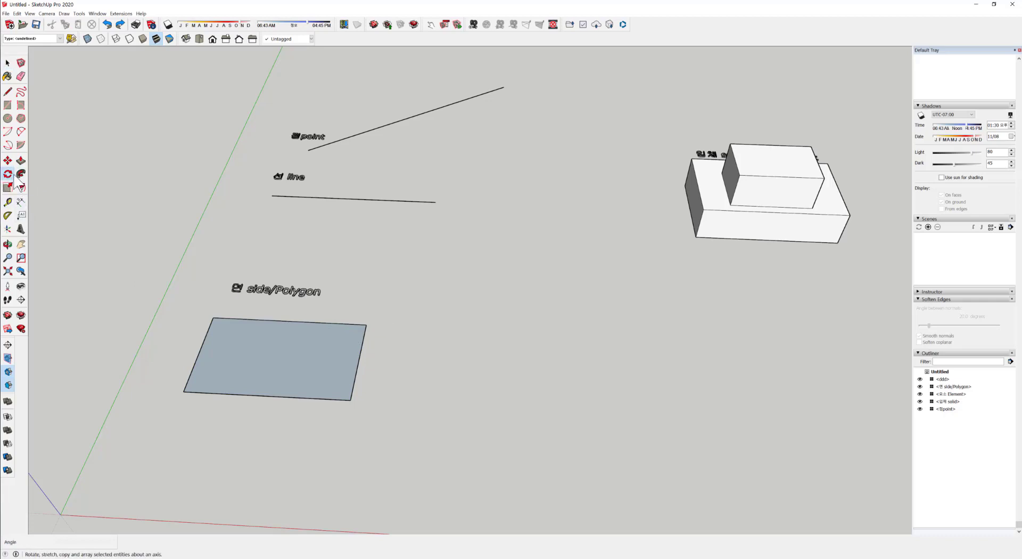
left_click(367, 325)
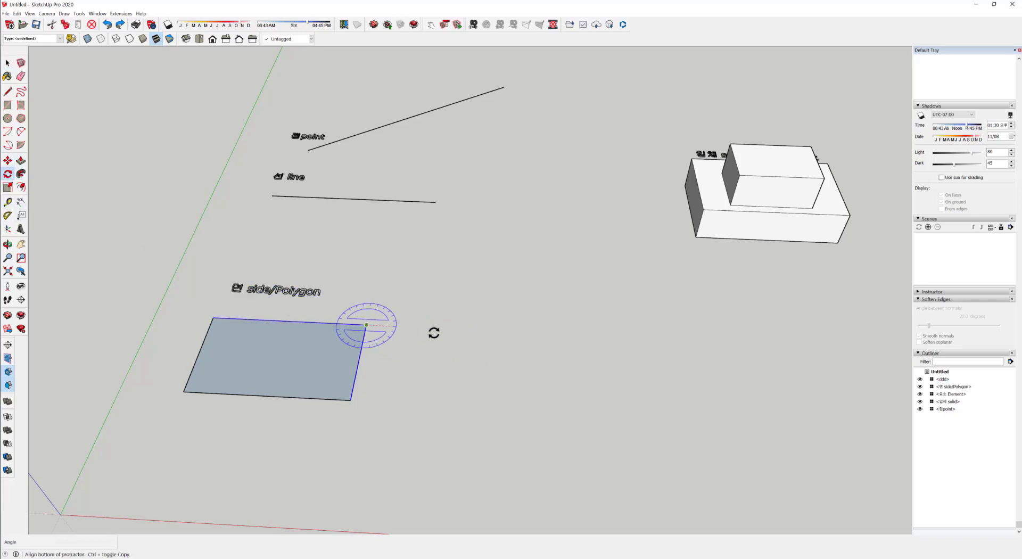
left_click(474, 334)
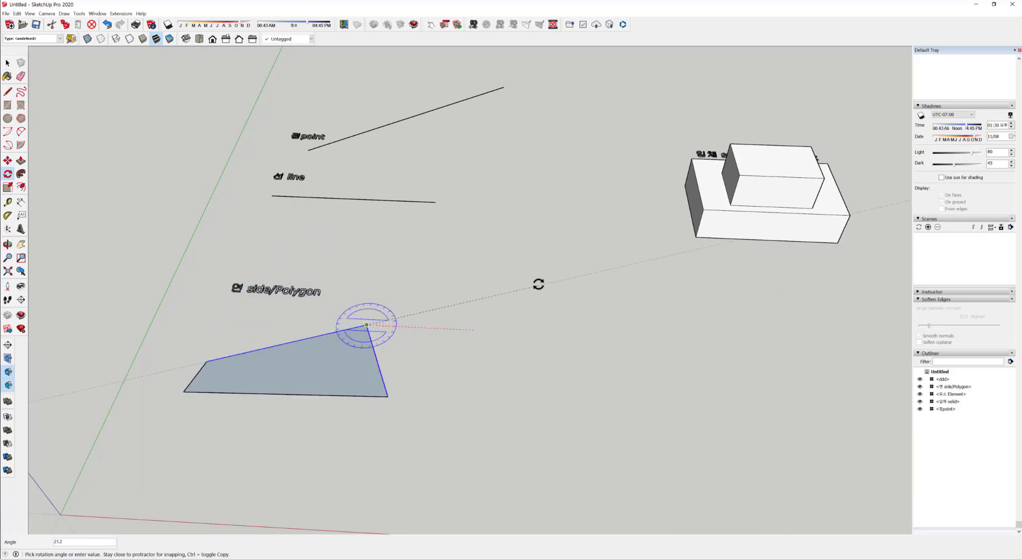
key("Escape")
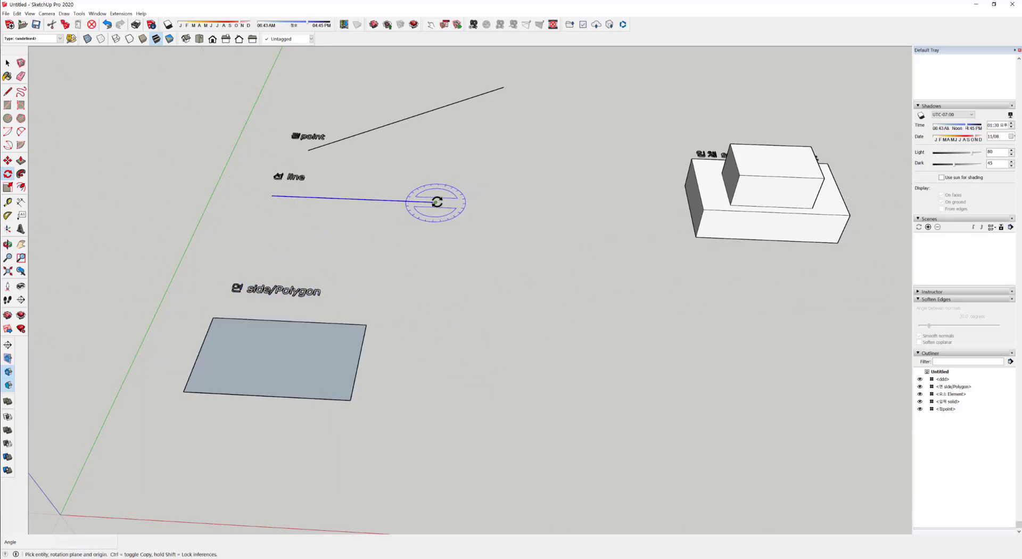
- Try to rotate the line below the line label around its far endpoint, and cancel the rotation
left_click(435, 202)
left_click(434, 300)
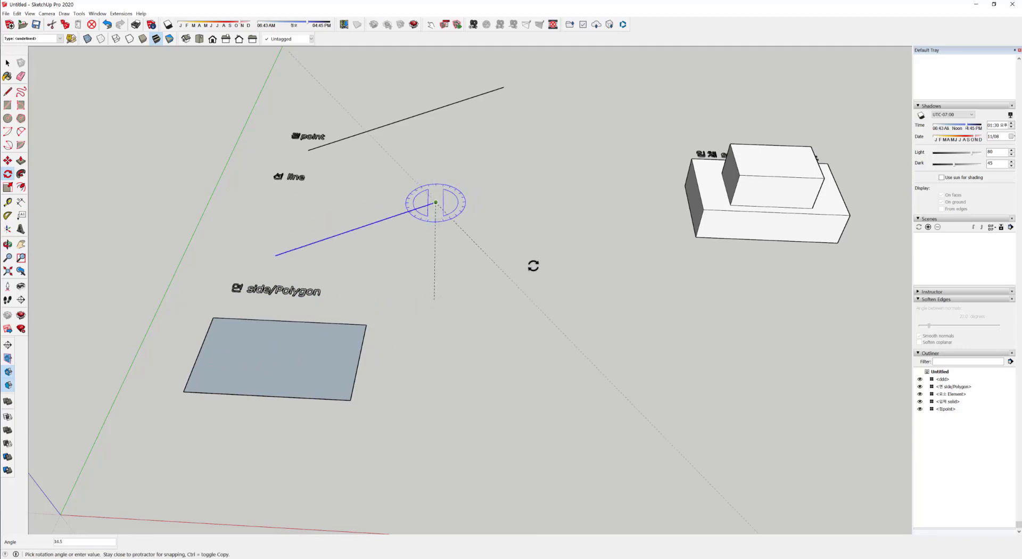
key("space")
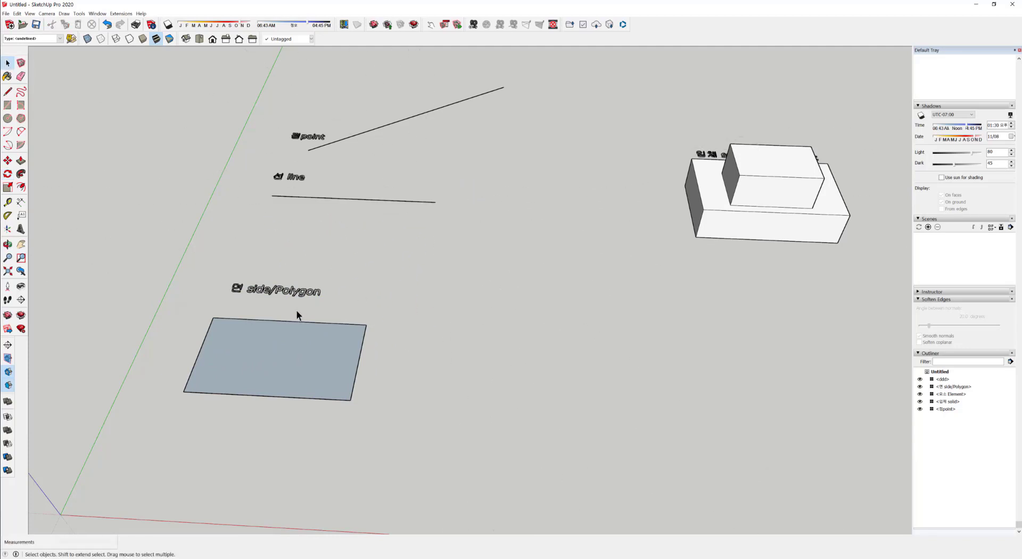
- Try to move the whole line below the line label, and cancel the move
left_click(7, 161)
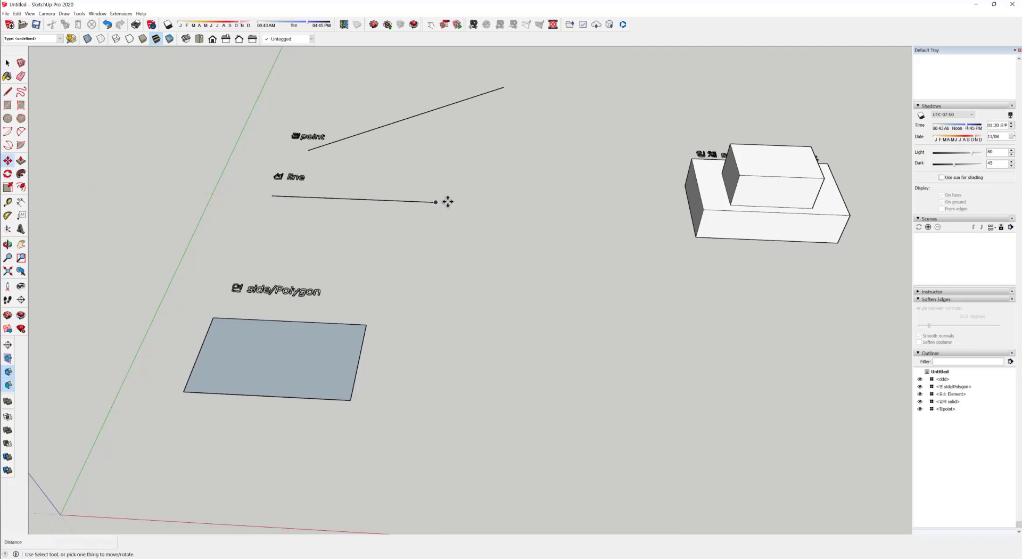
left_click(353, 198)
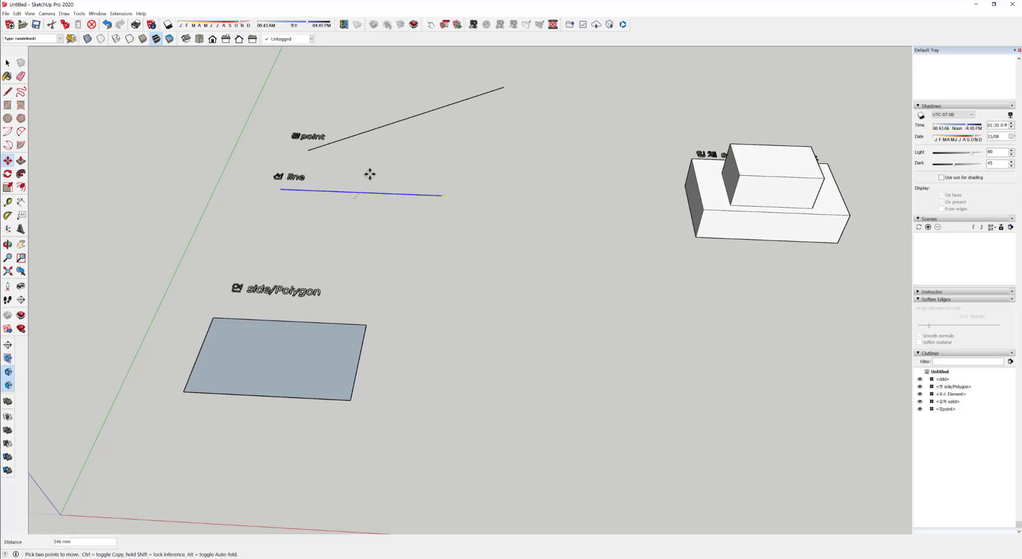
key("Escape")
- Draw two connected edges from one end of the line below the line label and one from the other, leaving a three-sided open outline
mouse_move(501, 299)
middle_mouse_down()
mouse_move(503, 267)
mouse_move(512, 295)
middle_mouse_up()
middle_click_drag(472, 263, 451, 276)
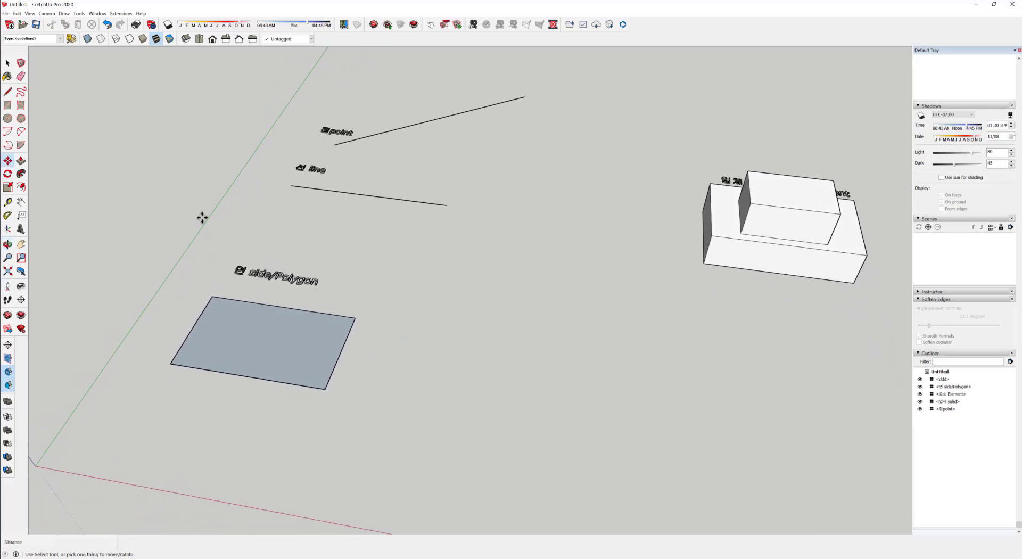
middle_click_drag(326, 347, 351, 319)
middle_click_drag(551, 326, 514, 339)
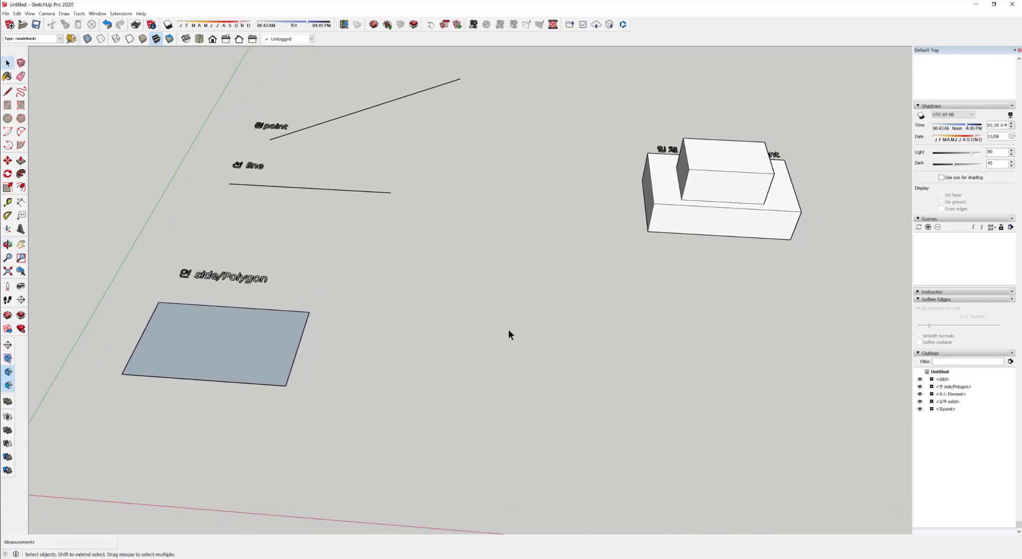
middle_click_drag(489, 333, 436, 215)
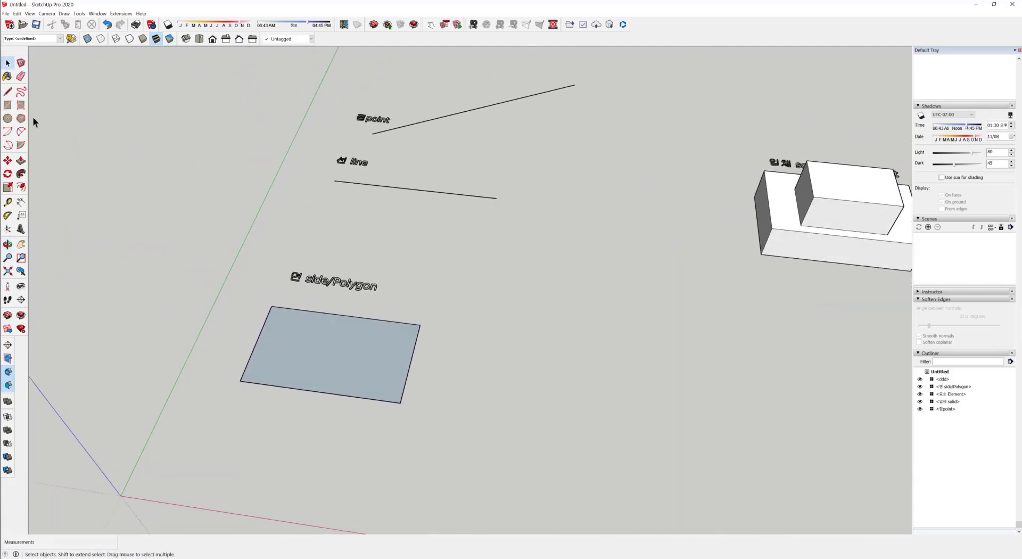
left_click(8, 92)
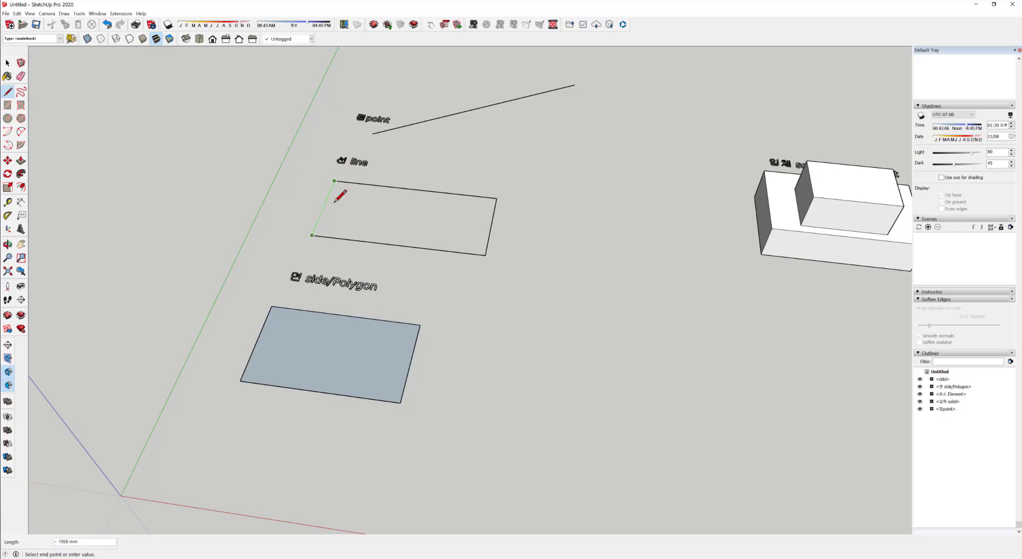
- Move the open outline's two free endpoints vertically, the one nearer the side/Polygon label up about 1443 mm and the other downward
key("o")
left_click_drag(436, 274, 804, 84)
scroll(384, 264, "up", 4)
middle_click_drag(383, 265, 383, 296)
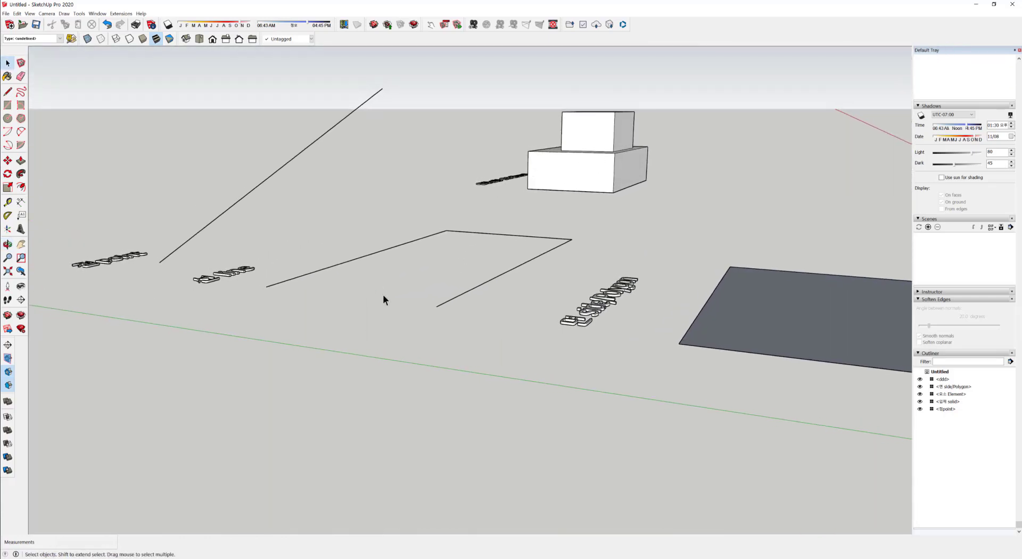
left_click(7, 160)
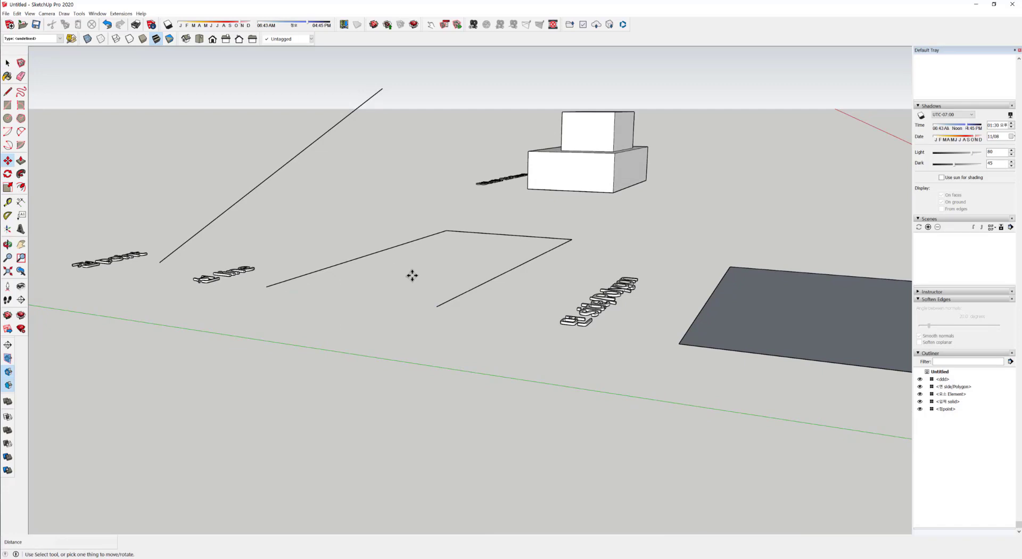
left_click(438, 308)
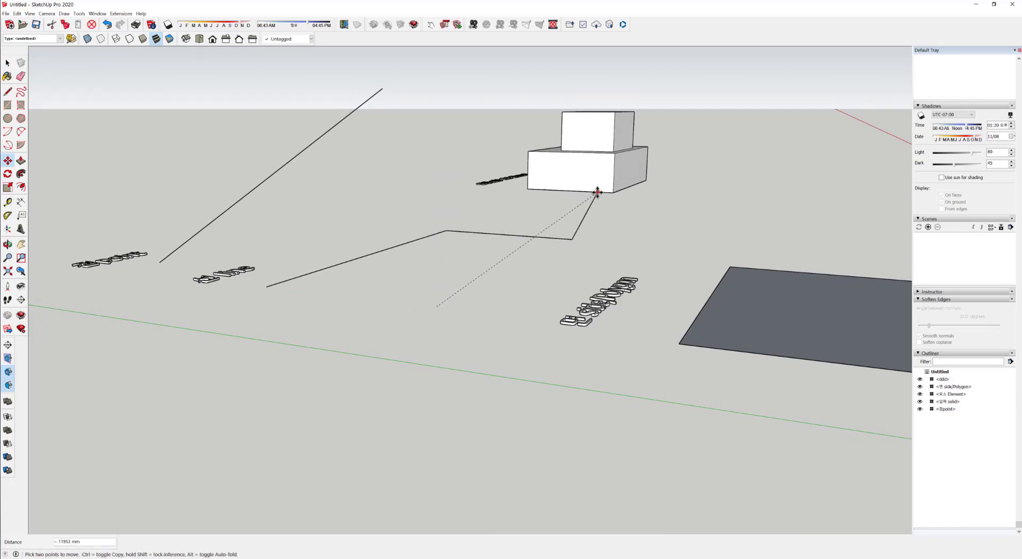
left_click(434, 168)
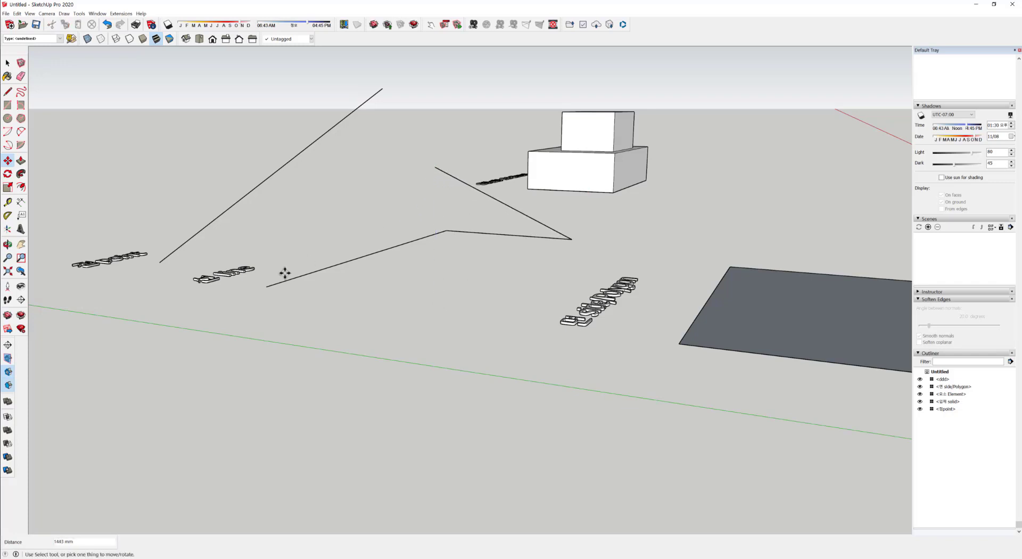
left_click(267, 288)
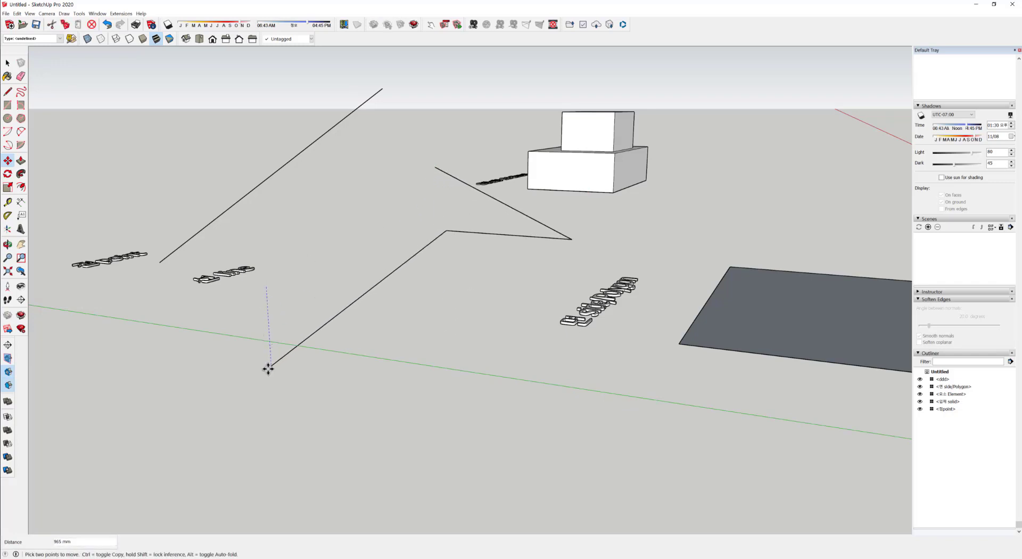
left_click(269, 429)
- Examine the reshaped open outline and the stacked blocks from several angles
middle_click_drag(468, 299, 408, 343)
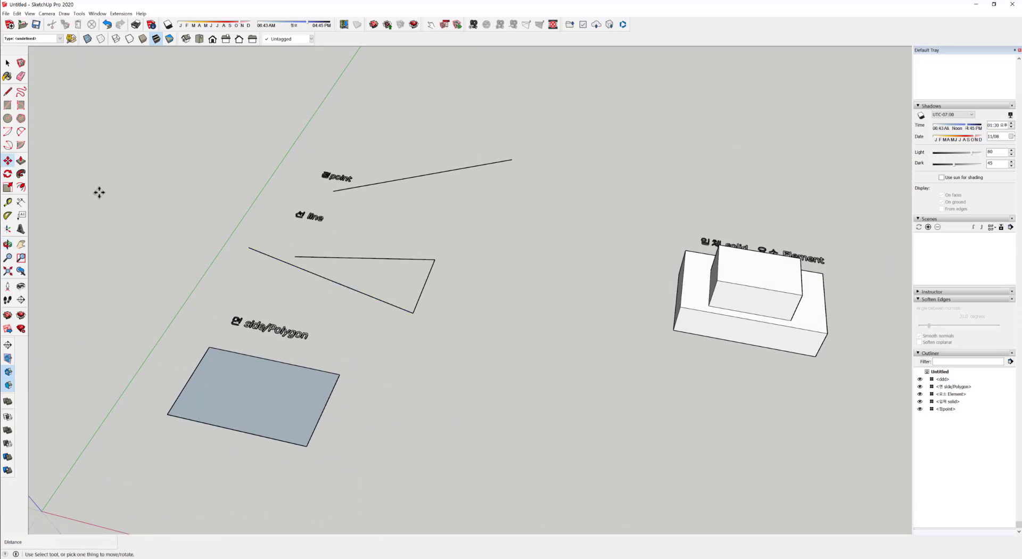
middle_click_drag(351, 270, 326, 224)
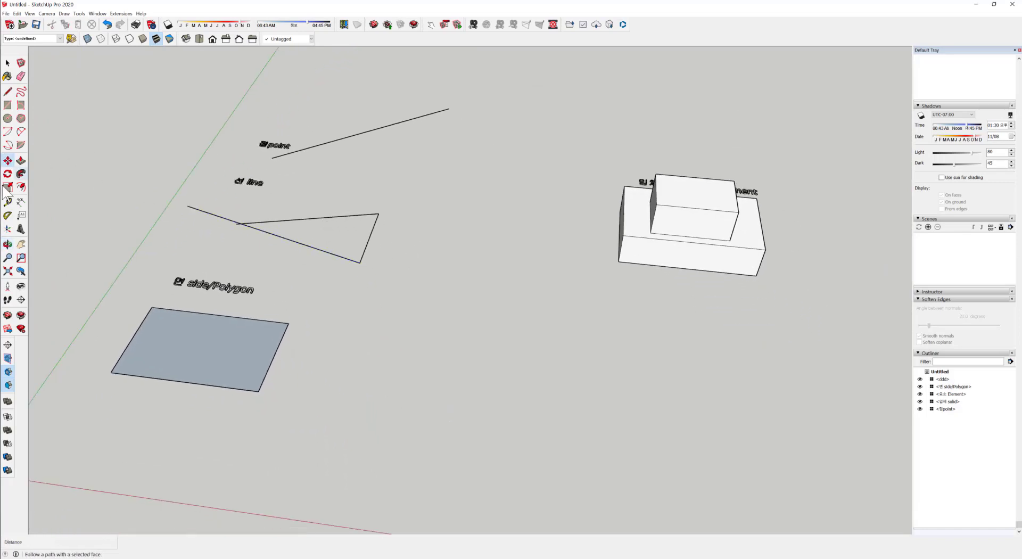
middle_click_drag(422, 276, 475, 292)
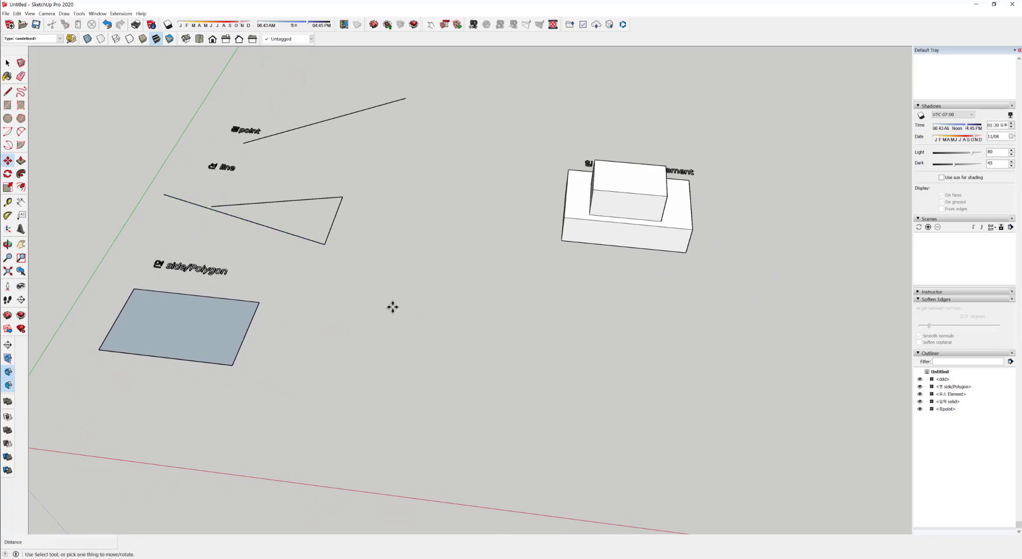
middle_click_drag(393, 307, 397, 329)
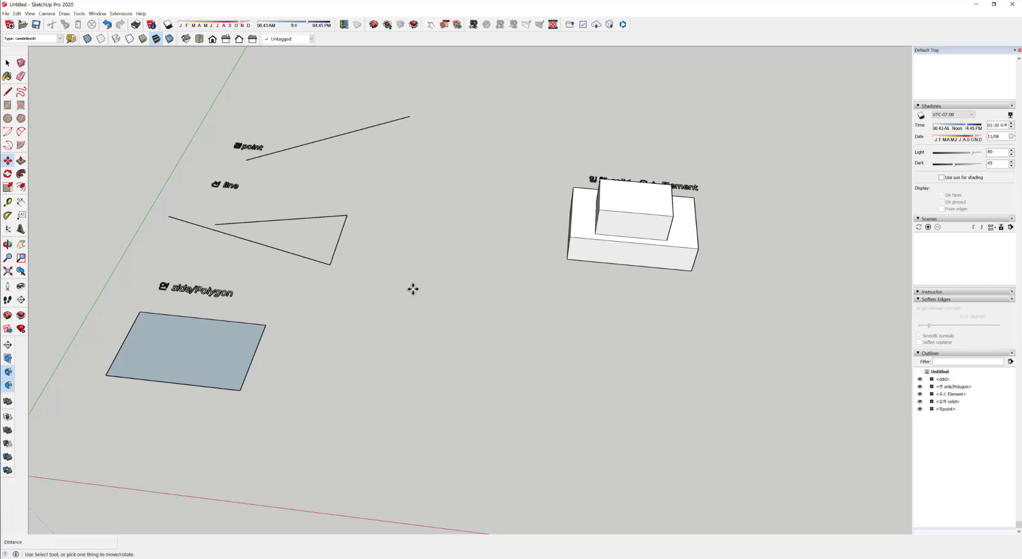
middle_click_drag(424, 289, 445, 277)
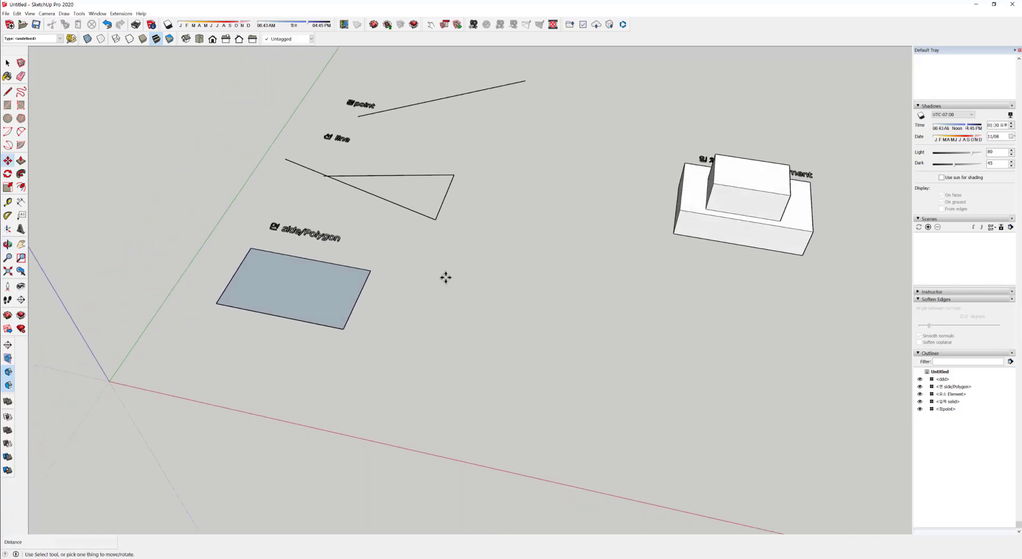
key("space")
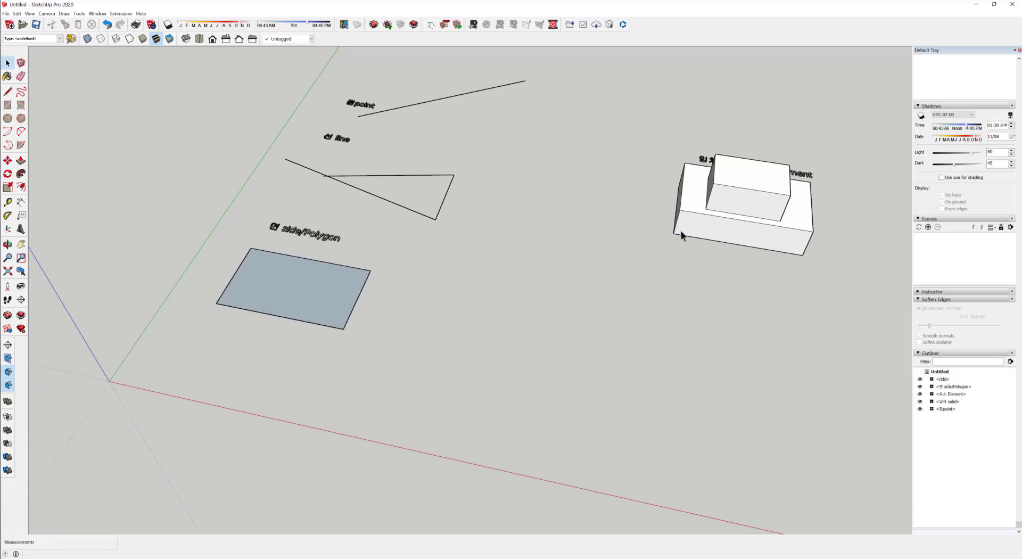
middle_click_drag(682, 232, 535, 259, "shift")
scroll(600, 212, "up", 5)
middle_click_drag(544, 326, 514, 197)
middle_click_drag(383, 343, 413, 340)
middle_click_drag(412, 339, 610, 276, "shift")
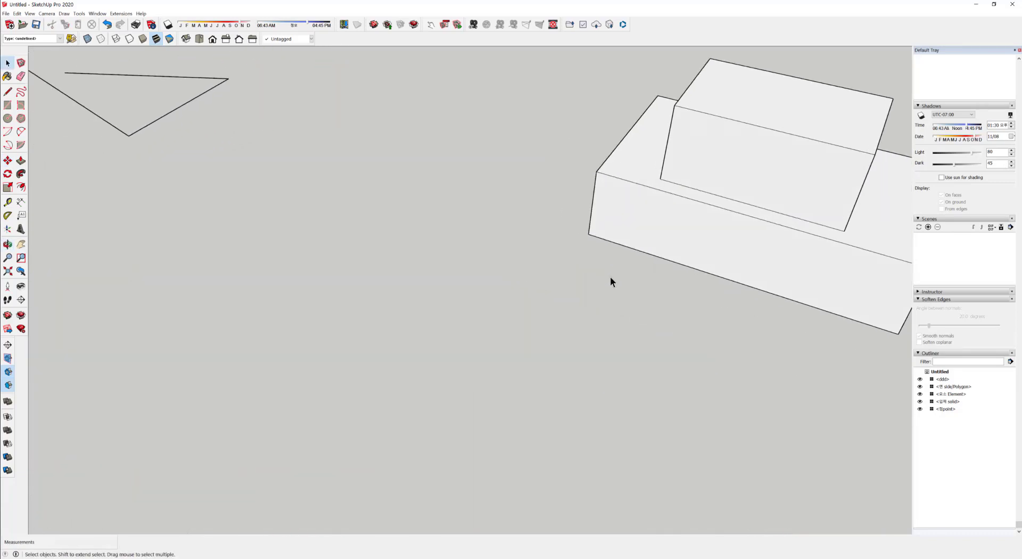
scroll(370, 311, "down", 5)
middle_click_drag(221, 256, 362, 236)
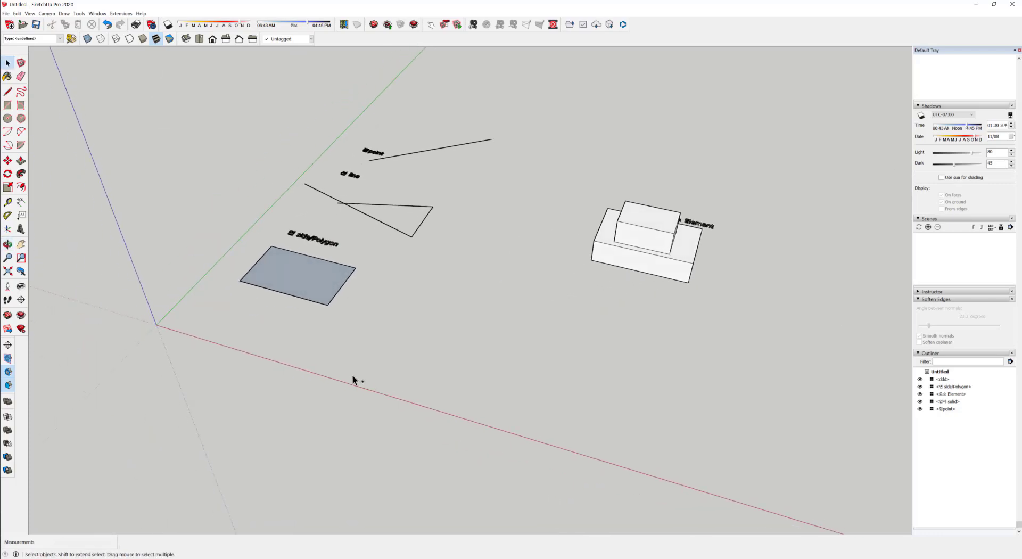
key("ctrl+alt+d")
left_click_drag(216, 204, 451, 374)
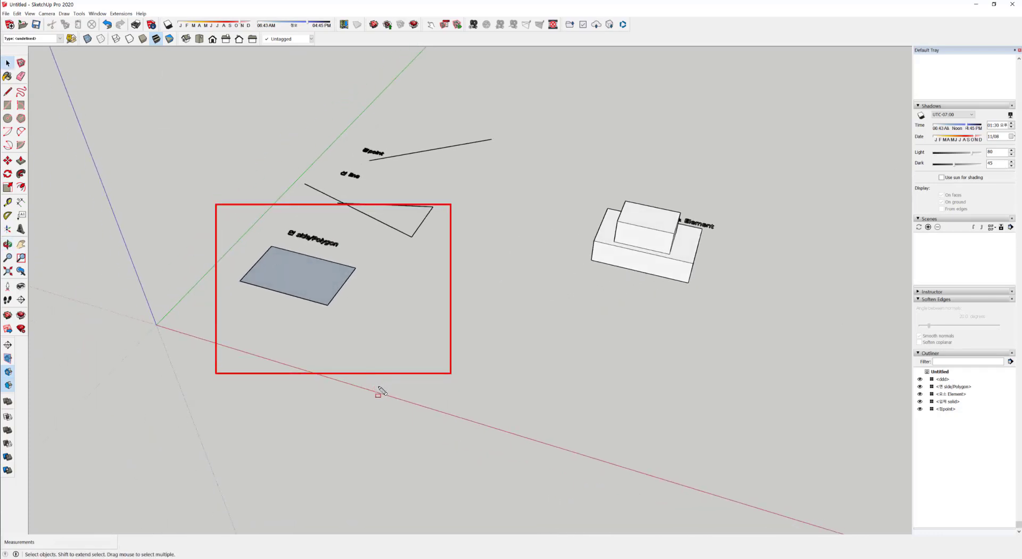
key("Escape")
- Select the rectangular face below the side/Polygon label and examine it from different angles
mouse_move(338, 307)
middle_mouse_down()
mouse_move(423, 3)
mouse_move(381, 420)
mouse_move(368, 222)
middle_mouse_up()
scroll(337, 267, "up", 8)
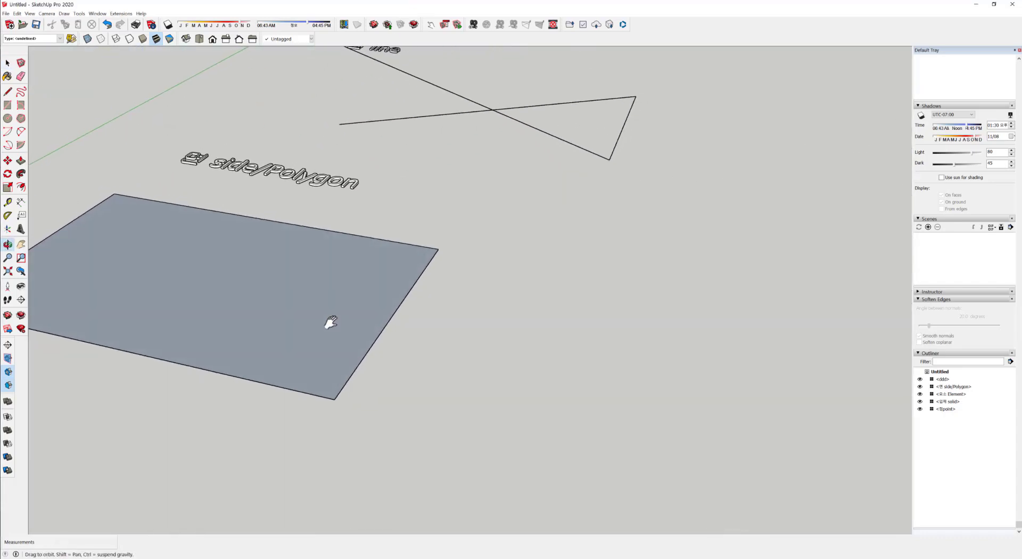
scroll(464, 314, "down", 5)
middle_click_drag(446, 301, 345, 298)
scroll(437, 330, "up", 5)
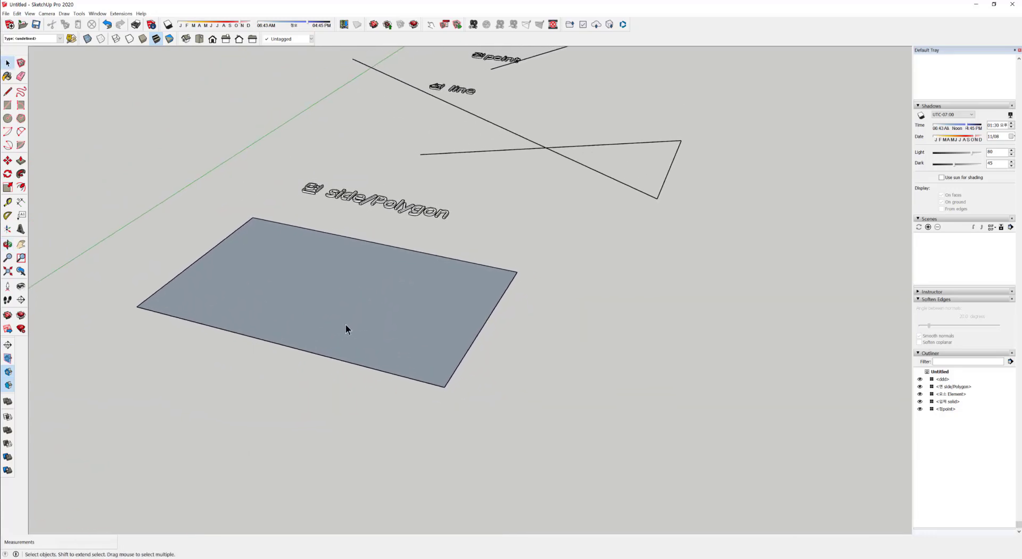
middle_click_drag(353, 399, 377, 373)
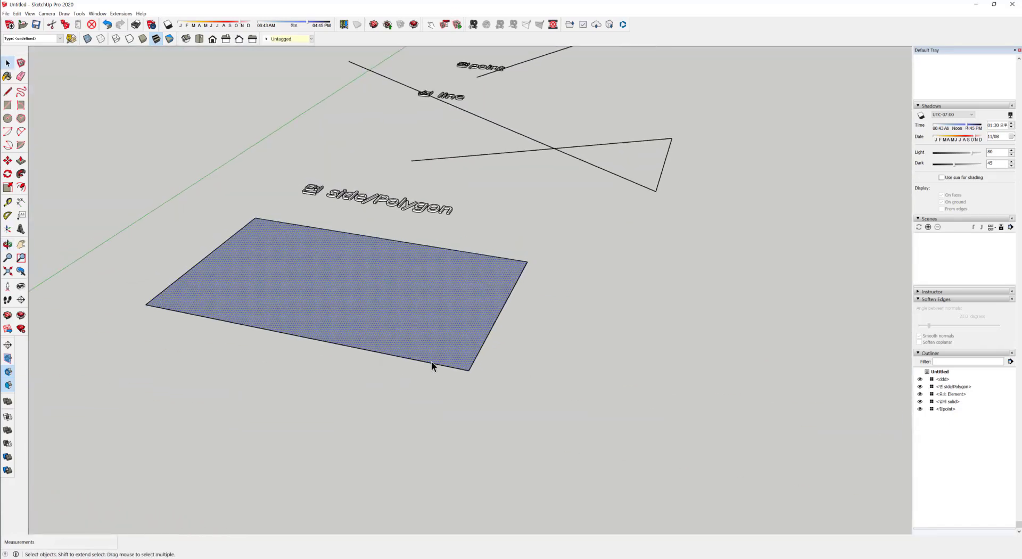
middle_click_drag(435, 350, 395, 335)
scroll(440, 369, "down", 3)
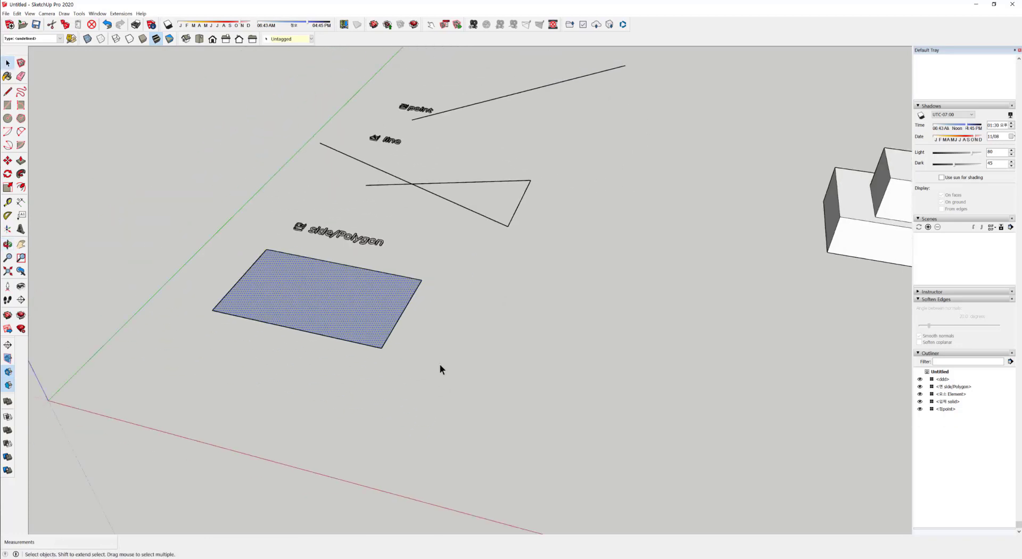
- Draw a second rectangle on the ground between the side/Polygon rectangle and the stacked blocks
left_click(8, 105)
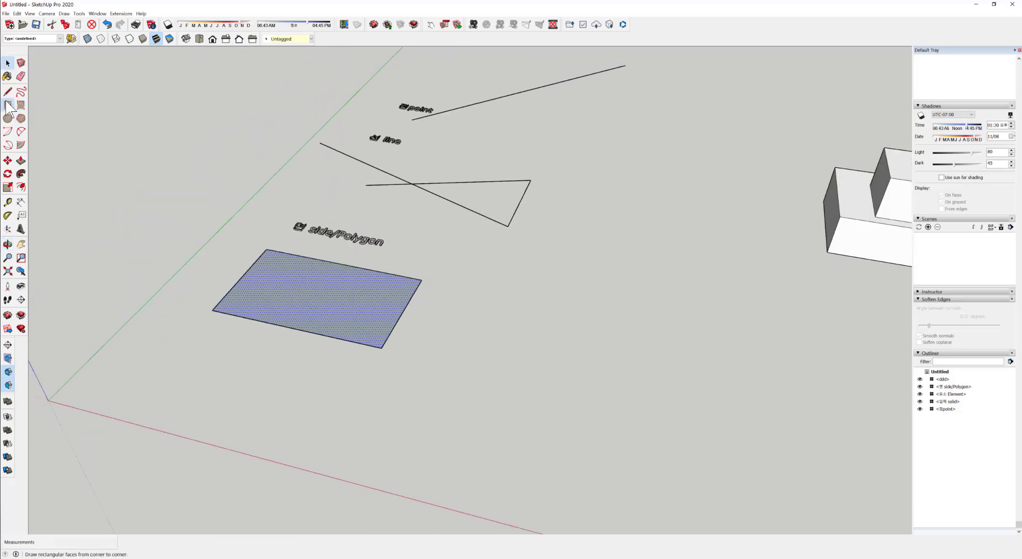
left_click(464, 367)
left_click(631, 304)
middle_click_drag(630, 308, 502, 388)
key("space")
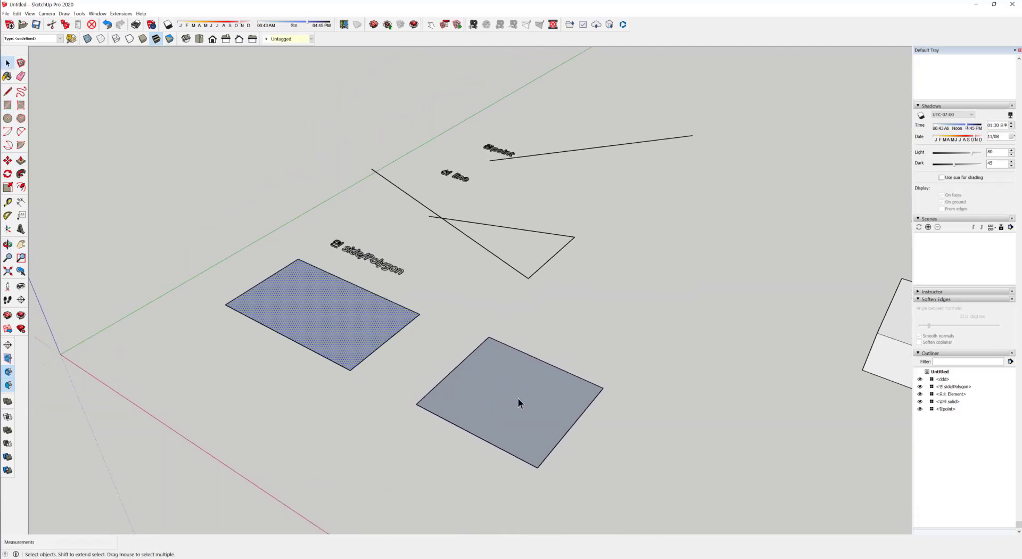
- Push/Pull the new rectangle upward into a box
left_click(516, 400)
key("p")
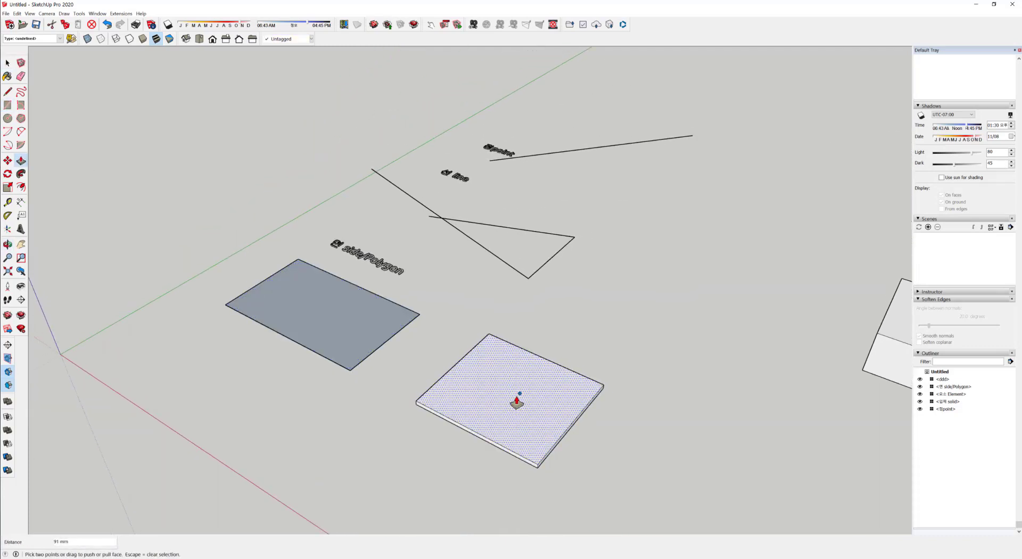
left_click(513, 399)
middle_click_drag(498, 397, 549, 394)
middle_click_drag(549, 394, 527, 350, "shift")
scroll(540, 371, "up", 3)
- Delete the front face of the new box to open up its interior
left_click(473, 340)
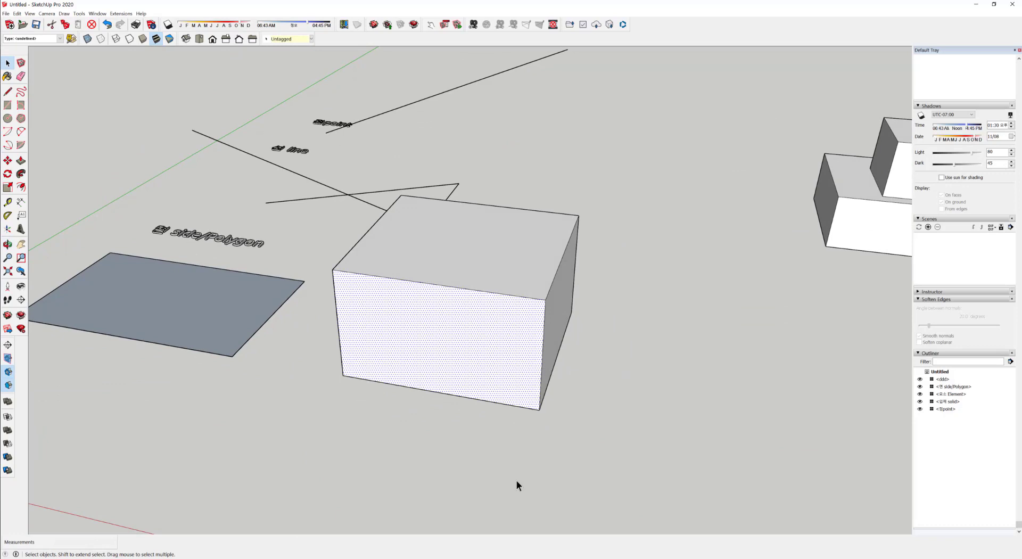
left_click(225, 309)
left_click(458, 337)
key("Delete")
- Look inside the opened box and select its back, side and floor faces one at a time
middle_click_drag(527, 452, 500, 373)
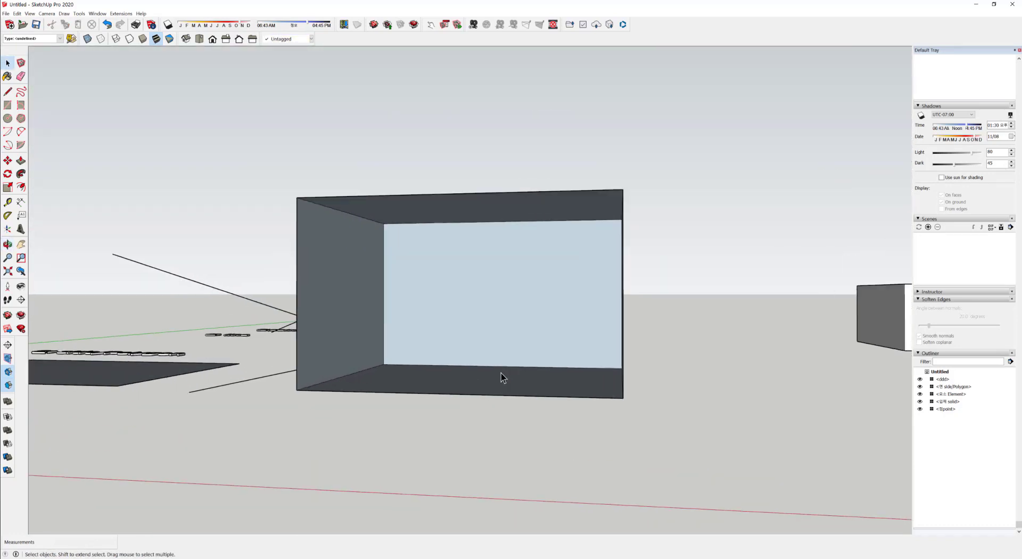
left_click(421, 306)
left_click(358, 297)
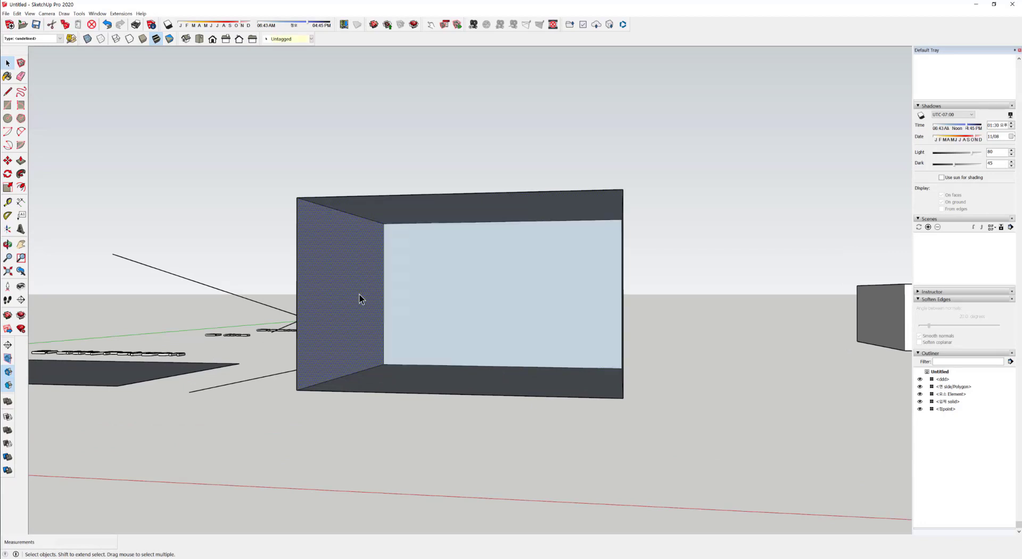
middle_click_drag(359, 296, 423, 344)
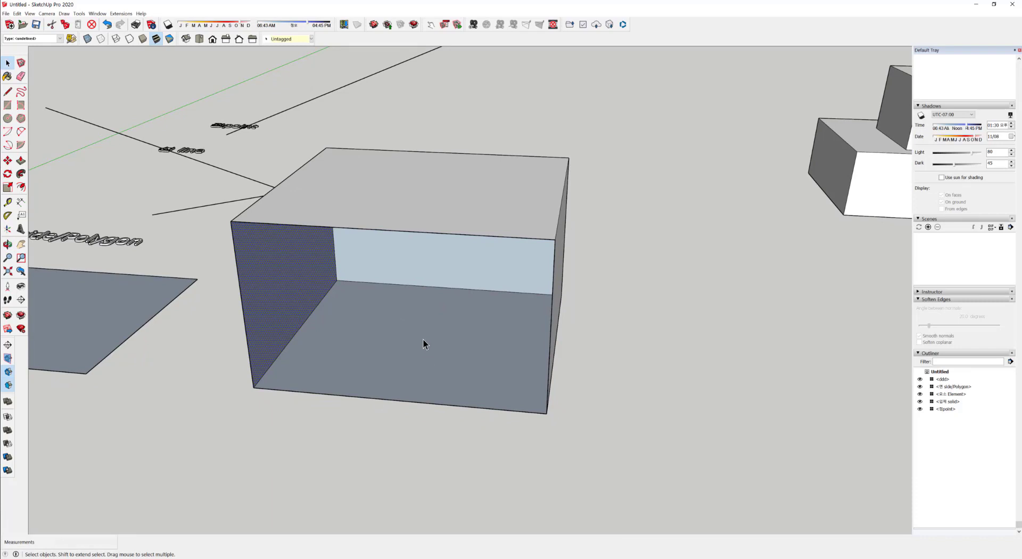
left_click(406, 358)
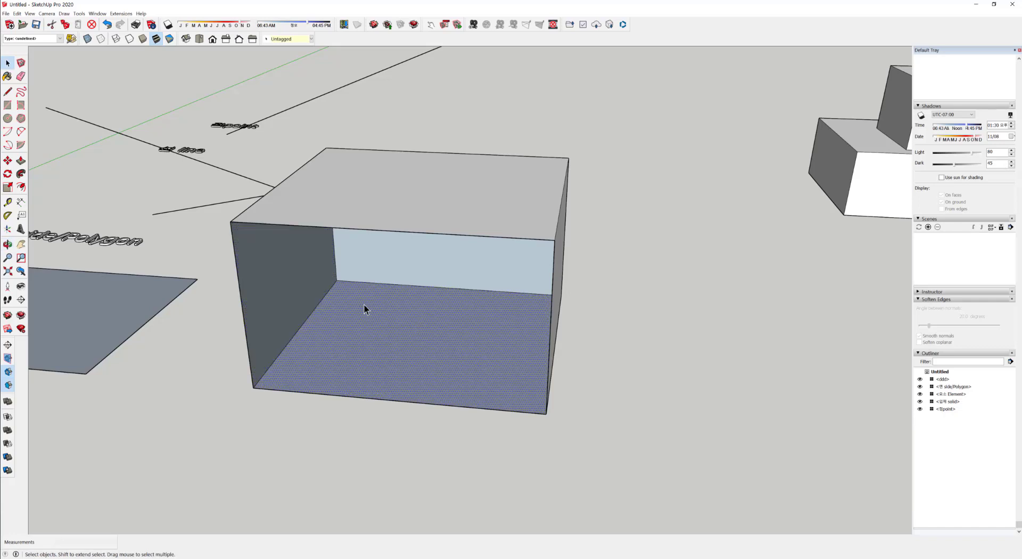
- Compare the side/Polygon rectangle's face with its boundary edges by selecting them one at a time, ending with the face selected
middle_click_drag(408, 231, 525, 286)
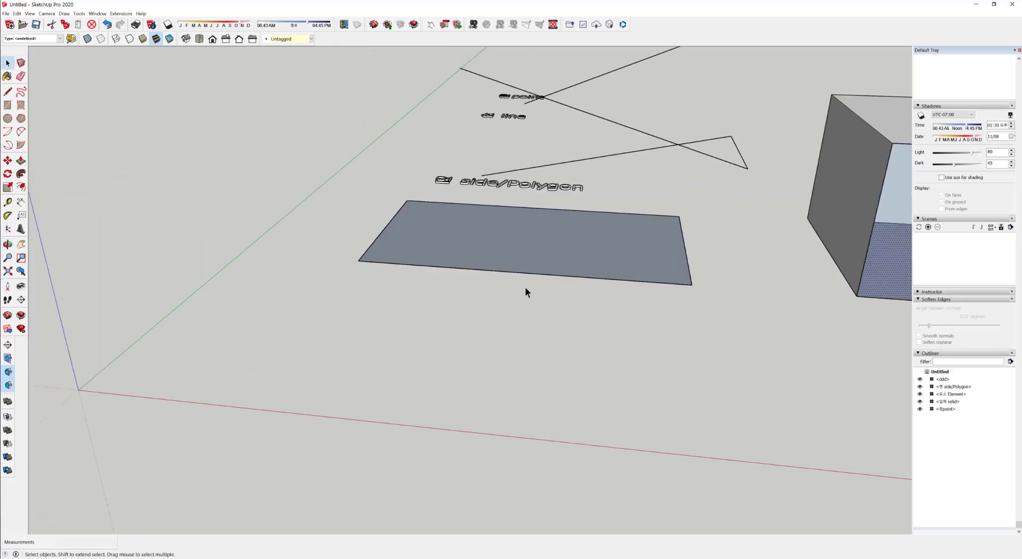
left_click(529, 251)
middle_click_drag(527, 245, 375, 339)
scroll(382, 341, "up", 3)
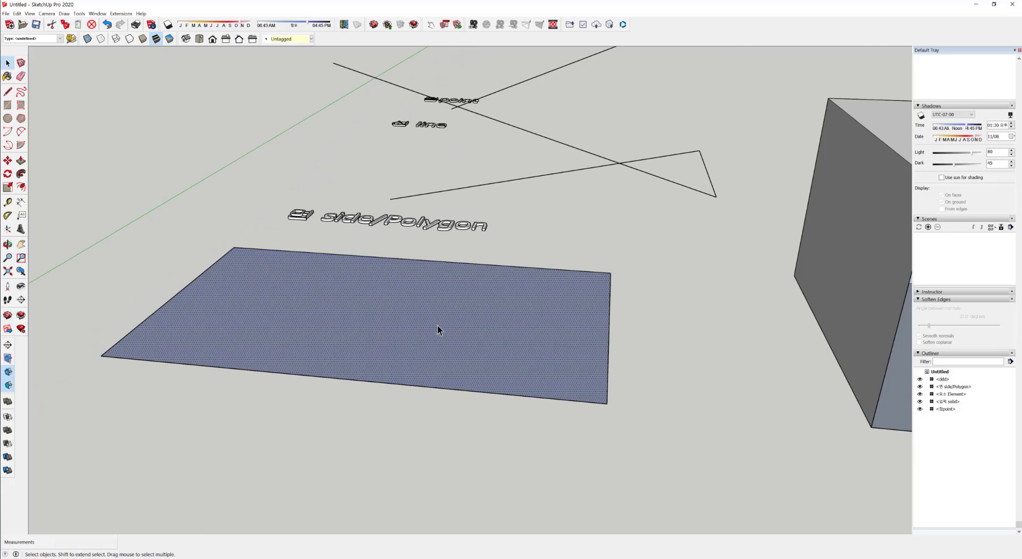
left_click(469, 390)
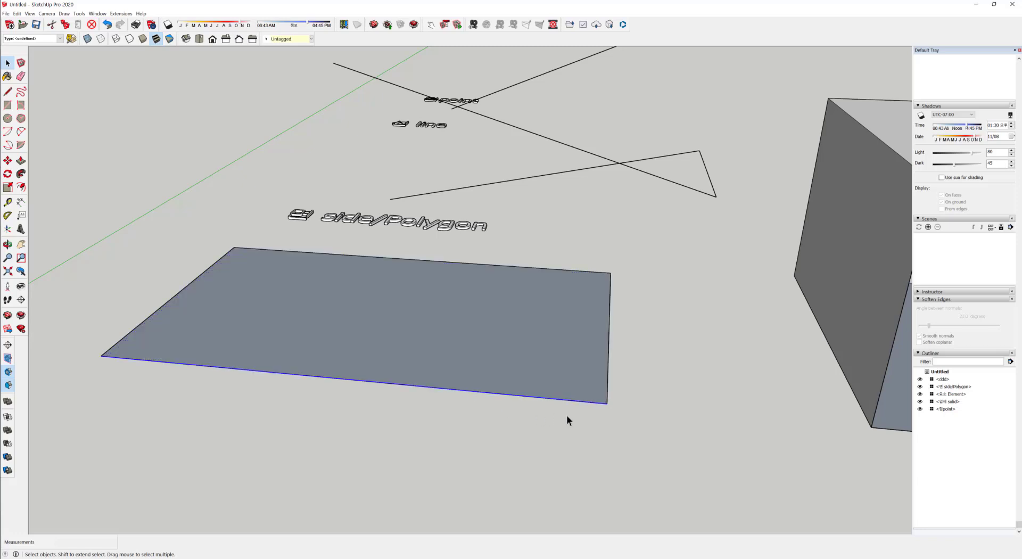
left_click(609, 372)
left_click(462, 341)
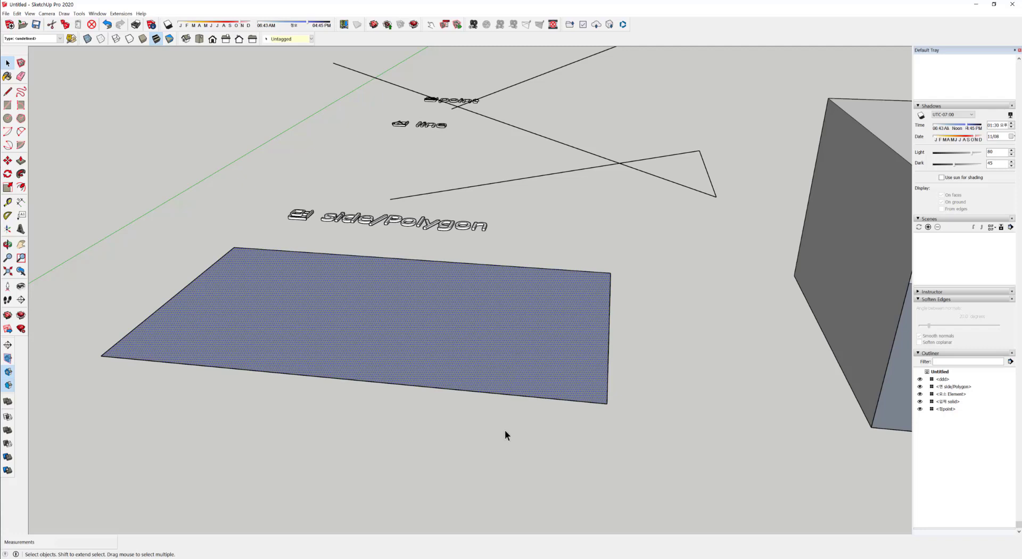
mouse_move(505, 431)
middle_mouse_down()
mouse_move(566, 408)
mouse_move(356, 361)
mouse_move(512, 382)
mouse_move(383, 377)
mouse_move(609, 358)
mouse_move(431, 357)
mouse_move(467, 317)
middle_mouse_up()
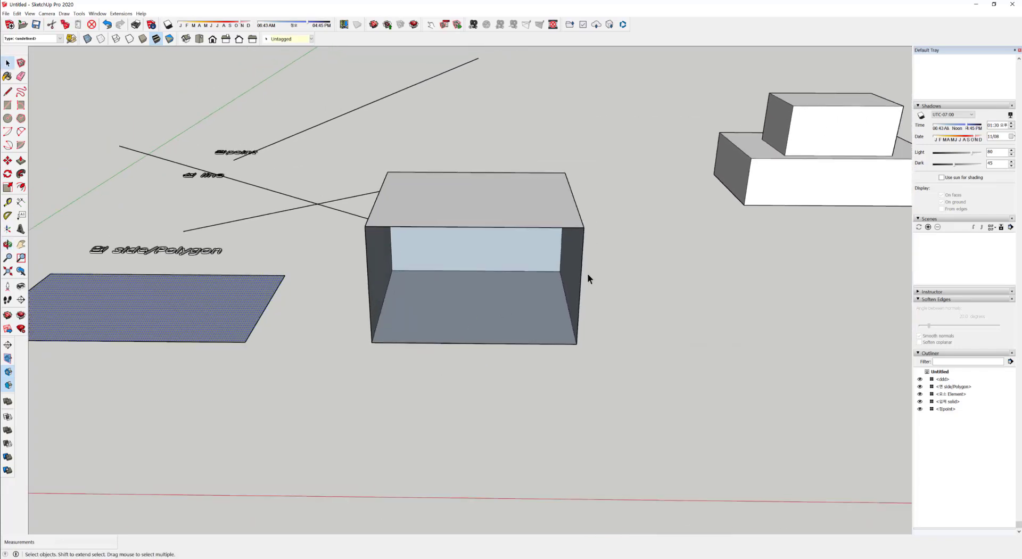
- Close the box's open front by redrawing the top front edge from corner to corner with the Line tool
key("l")
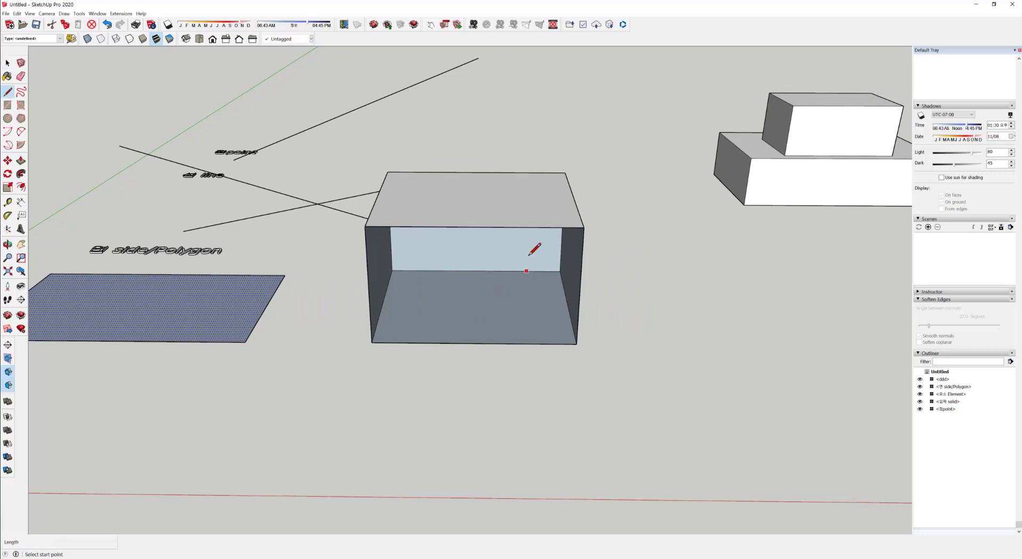
left_click(584, 227)
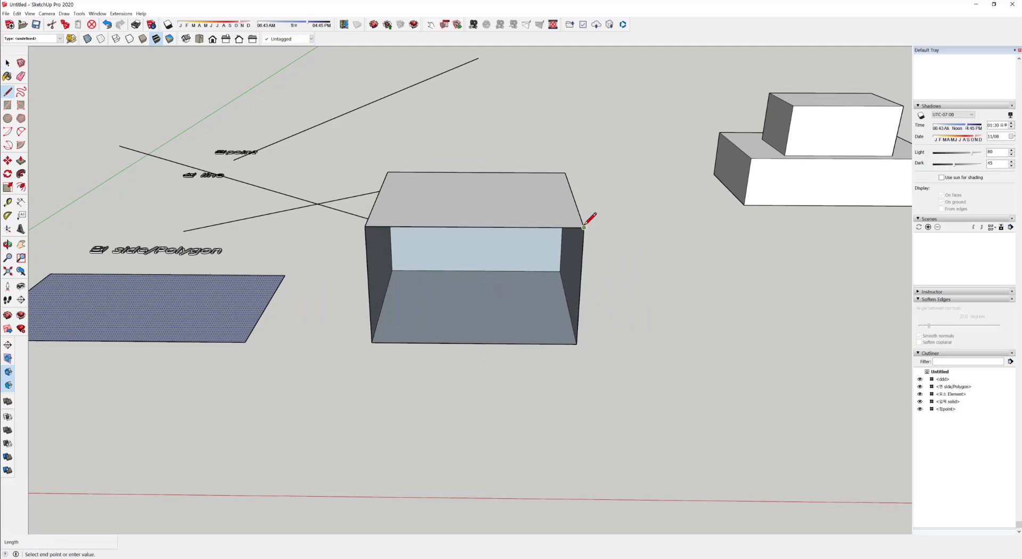
left_click(366, 226)
middle_click_drag(486, 280, 454, 310)
key("space")
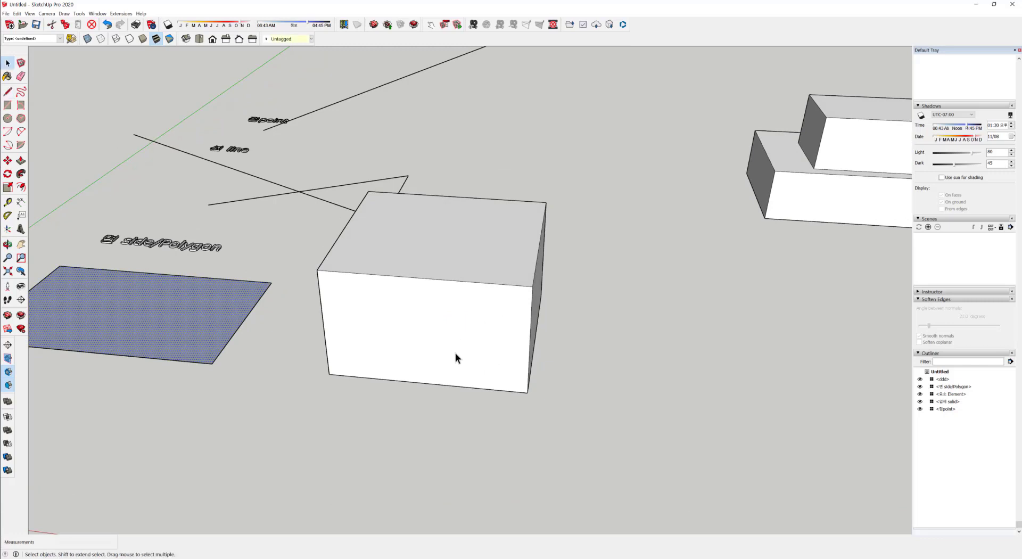
- Try deleting the box's restored front face, and undo the deletion
mouse_move(589, 291)
middle_mouse_down()
mouse_move(481, 323)
mouse_move(538, 185)
mouse_move(511, 279)
mouse_move(566, 258)
mouse_move(535, 321)
mouse_move(483, 298)
middle_mouse_up()
left_click(474, 333)
key("Delete")
key("ctrl+z")
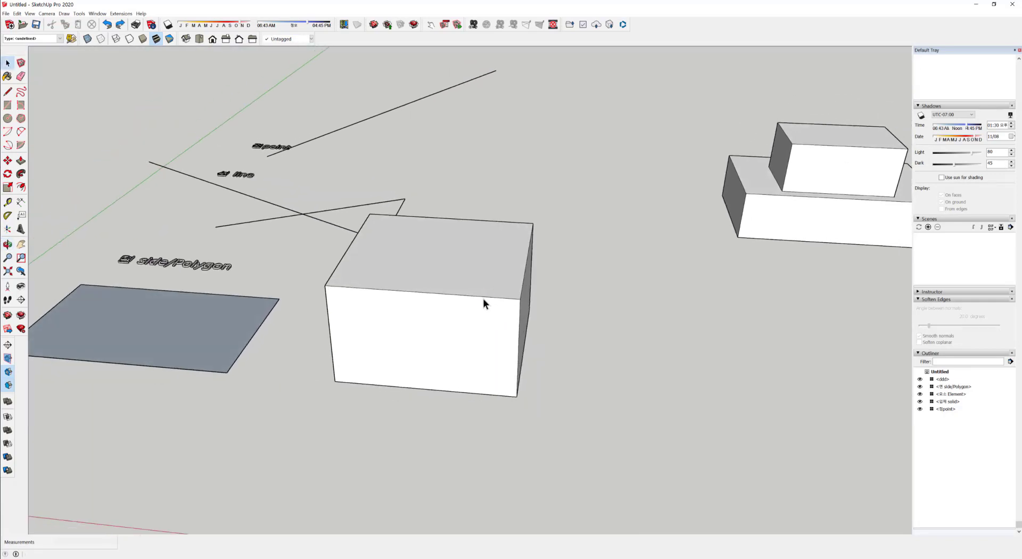
- Select the box's top front edge, top face and front face one at a time to compare them
left_click(483, 298)
left_click(486, 281)
left_click(490, 328)
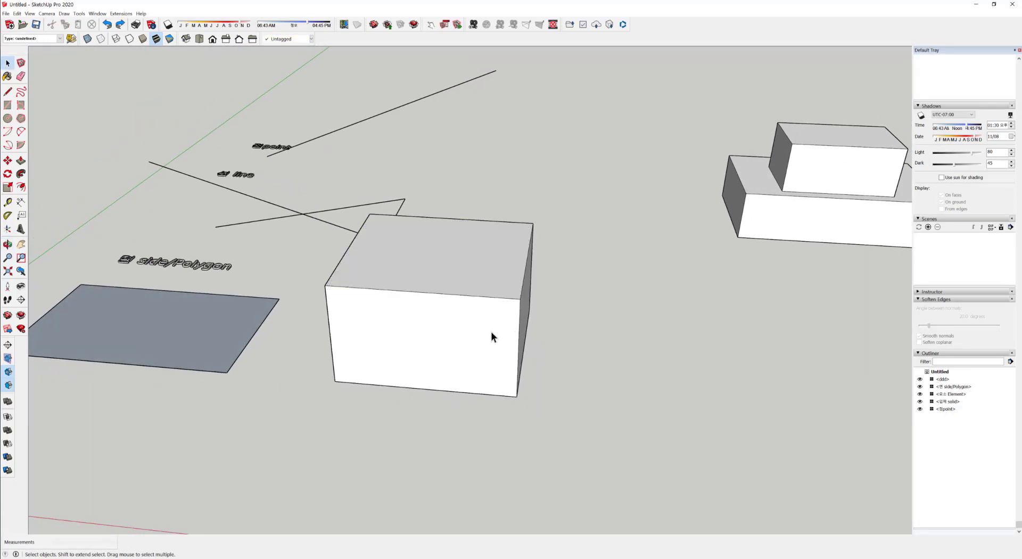
- Select the whole box with all its connected edges and faces, and delete it
scroll(353, 289, "down", 3)
middle_click_drag(352, 289, 509, 288)
triple_click(509, 288)
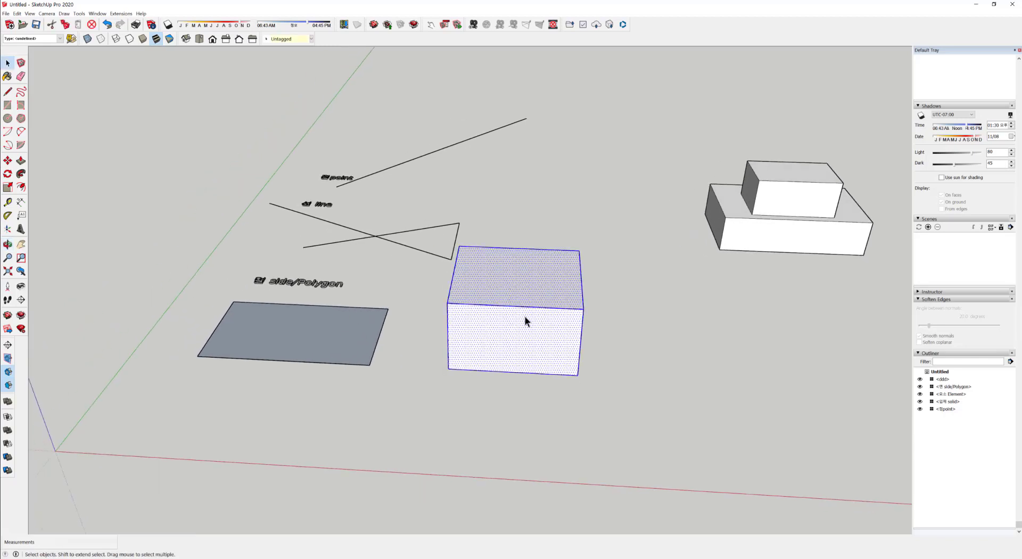
key("Delete")
- Reverse the side/Polygon rectangle's face with Reverse Faces
middle_click_drag(496, 412, 341, 434)
left_click(268, 366)
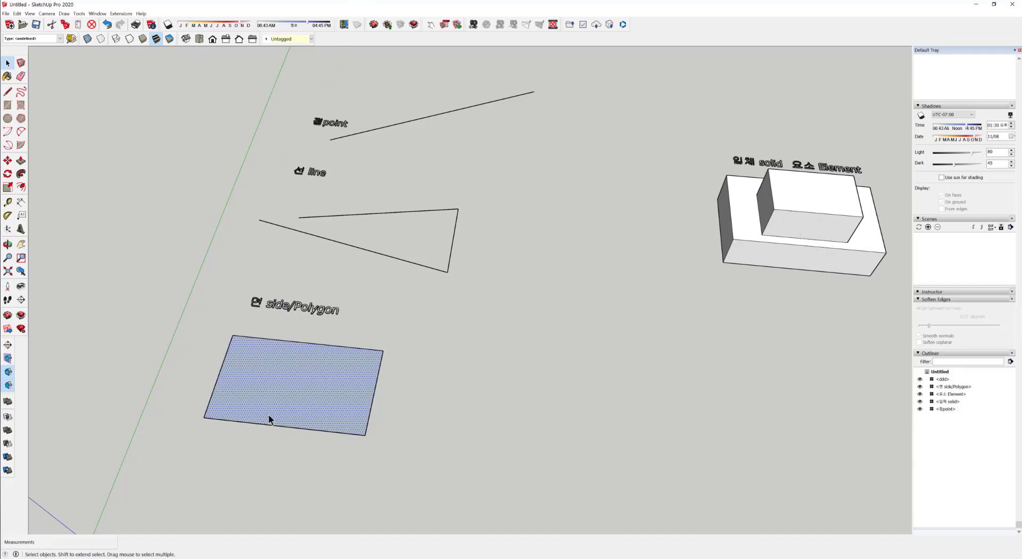
scroll(293, 382, "up", 3)
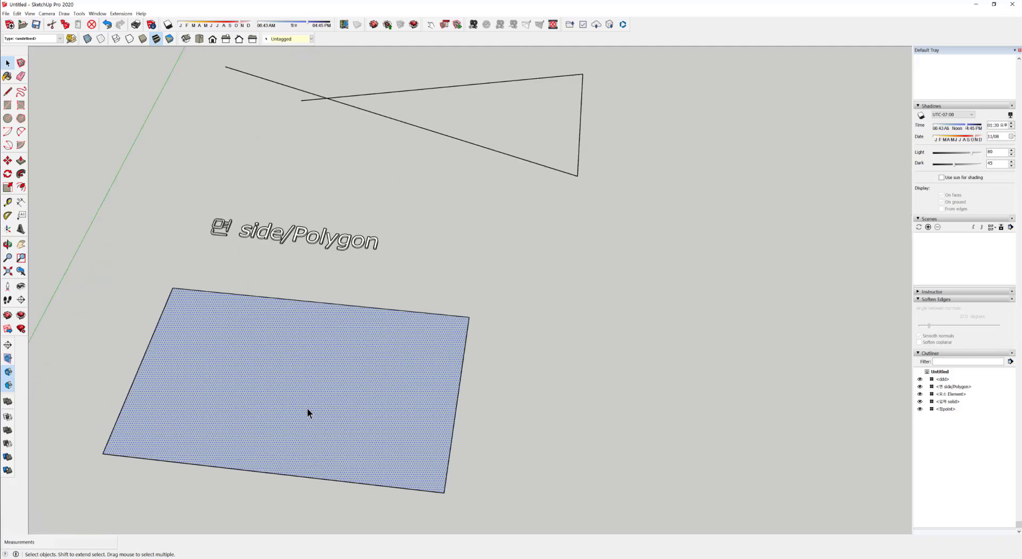
middle_click_drag(315, 404, 326, 367)
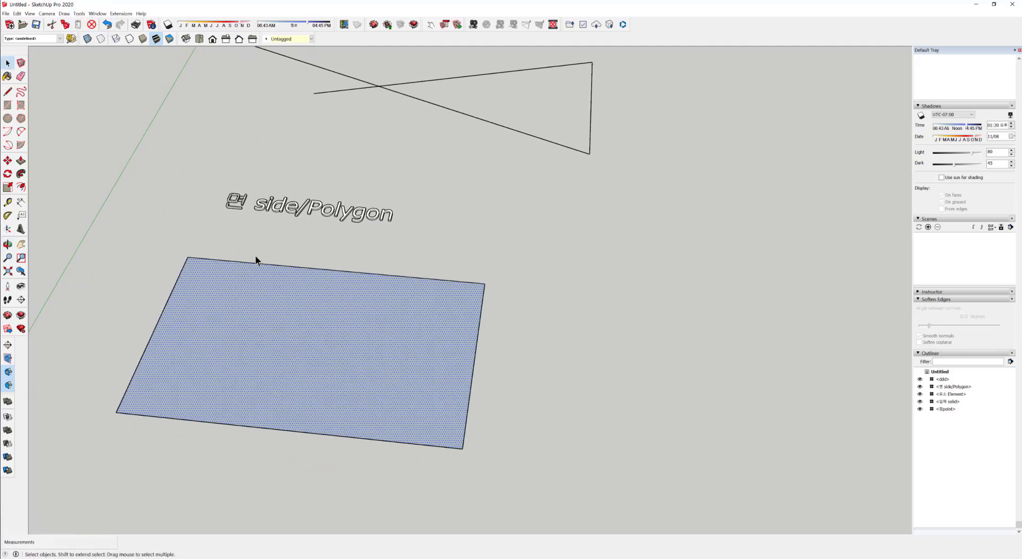
right_click(296, 387)
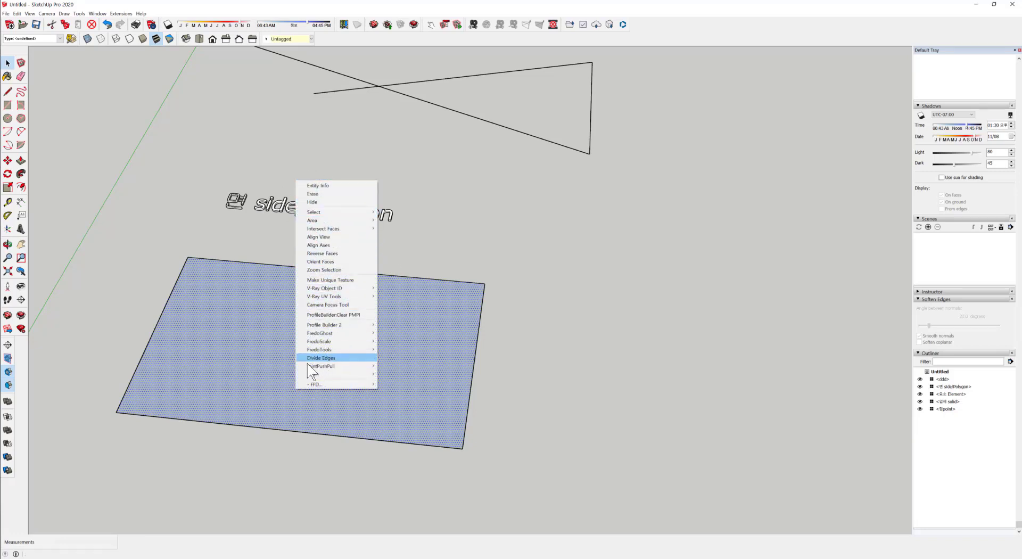
mouse_move(299, 367)
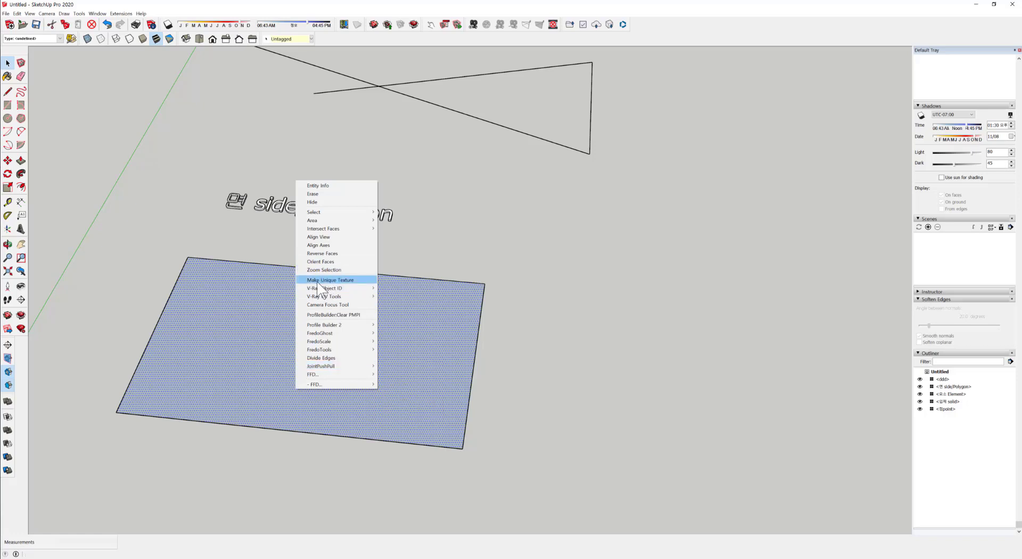
mouse_move(318, 285)
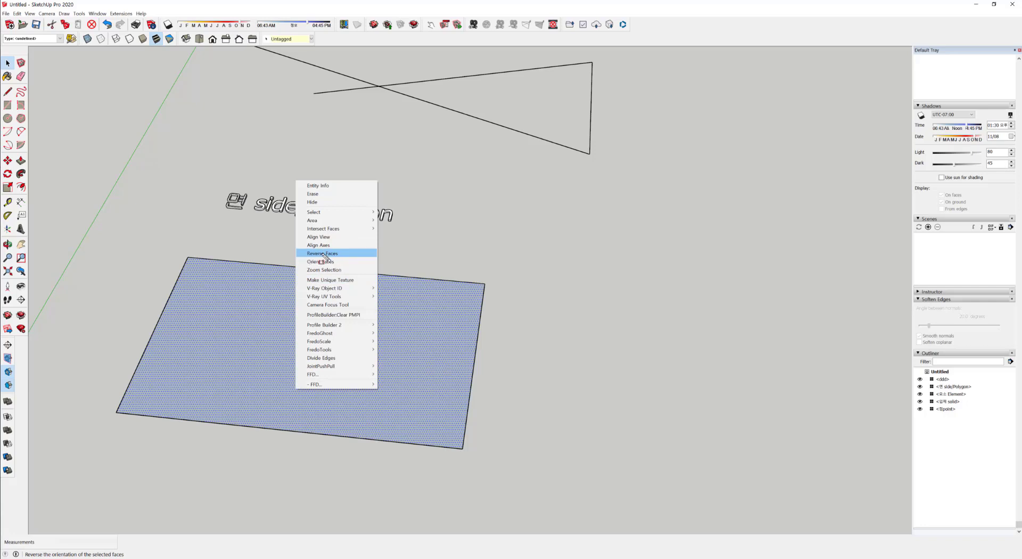
left_click_drag(302, 260, 379, 247)
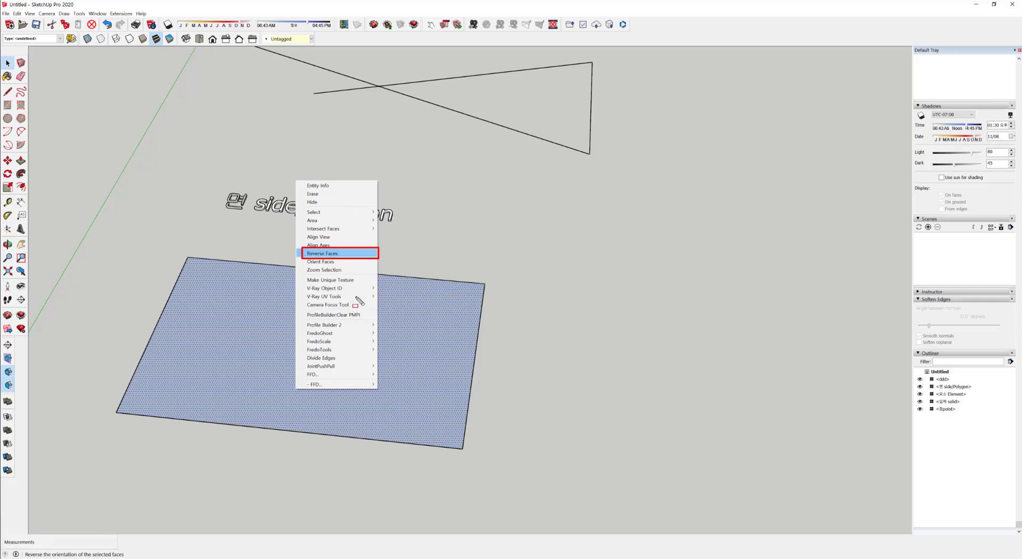
key("Escape")
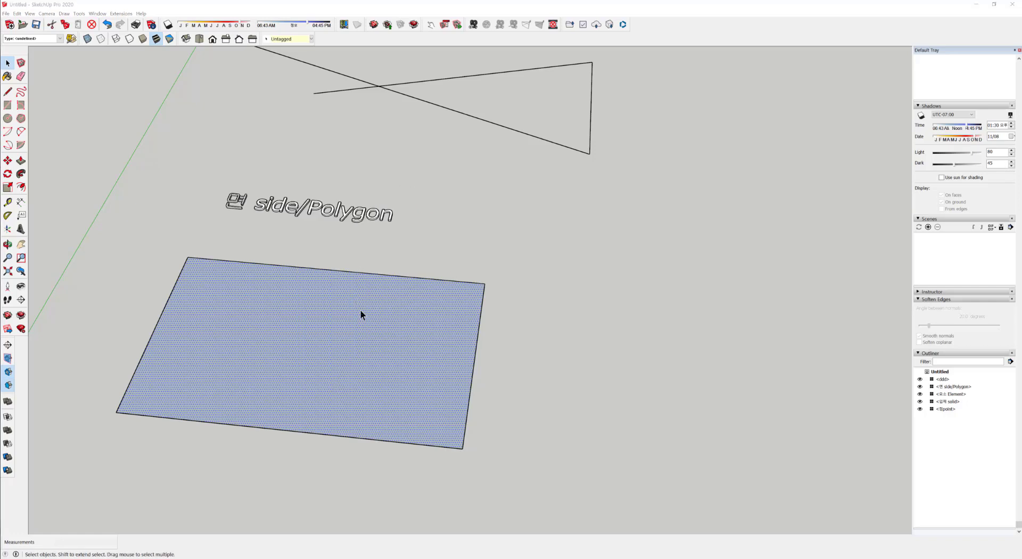
right_click(318, 333)
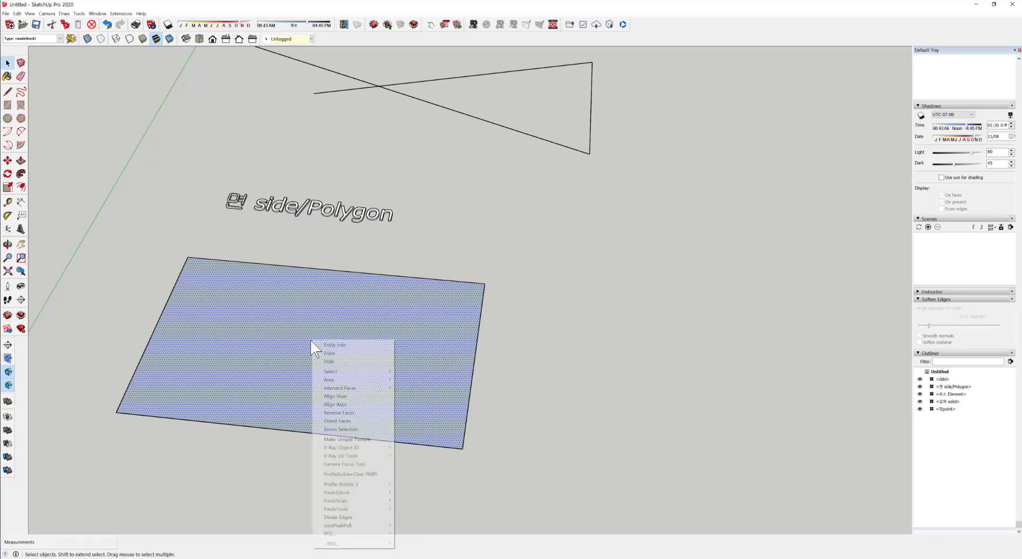
left_click(355, 413)
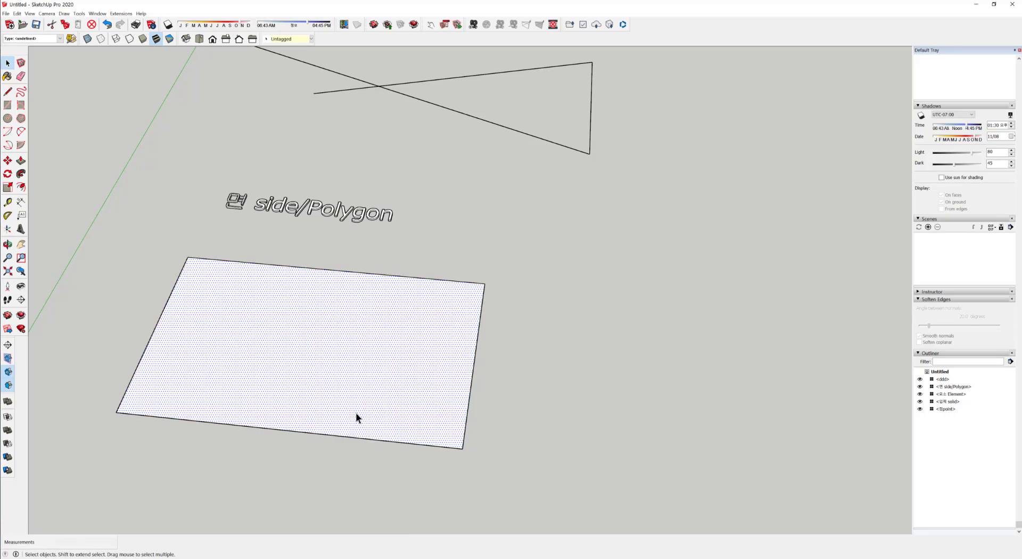
- Reverse the front face of the upper block on the stepped solid
middle_click_drag(354, 418, 128, 347)
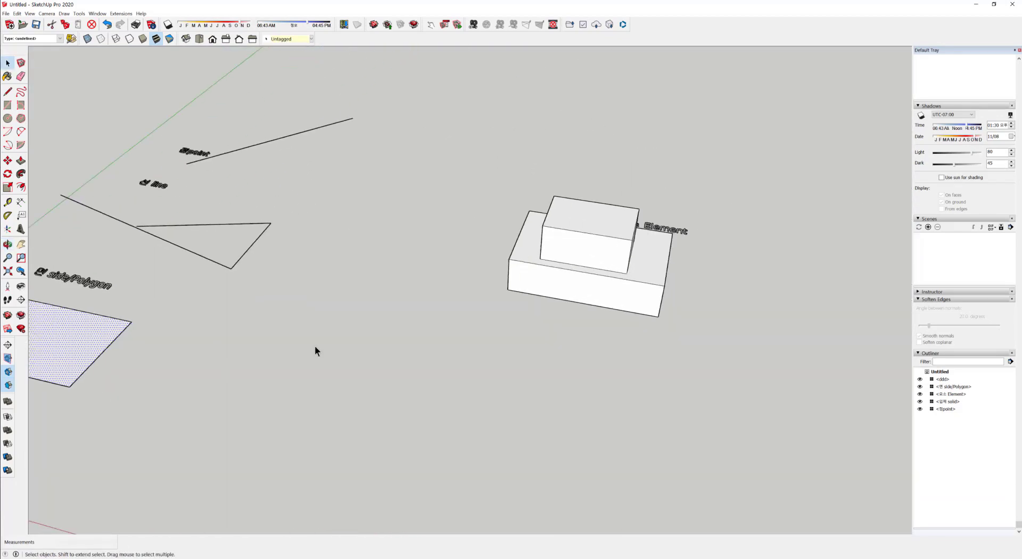
scroll(513, 238, "up", 6)
middle_click_drag(646, 291, 372, 357, "shift")
left_click(370, 315)
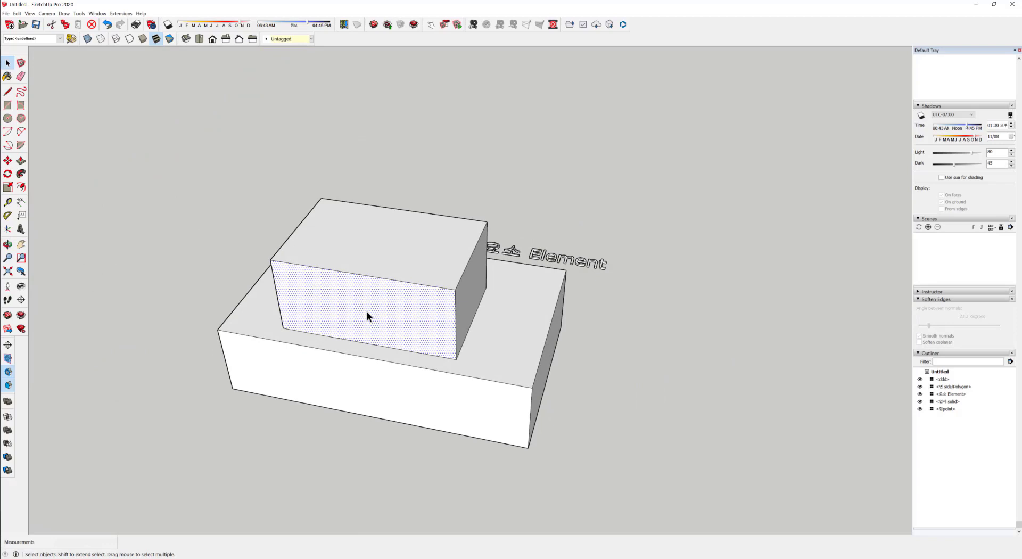
right_click(366, 311)
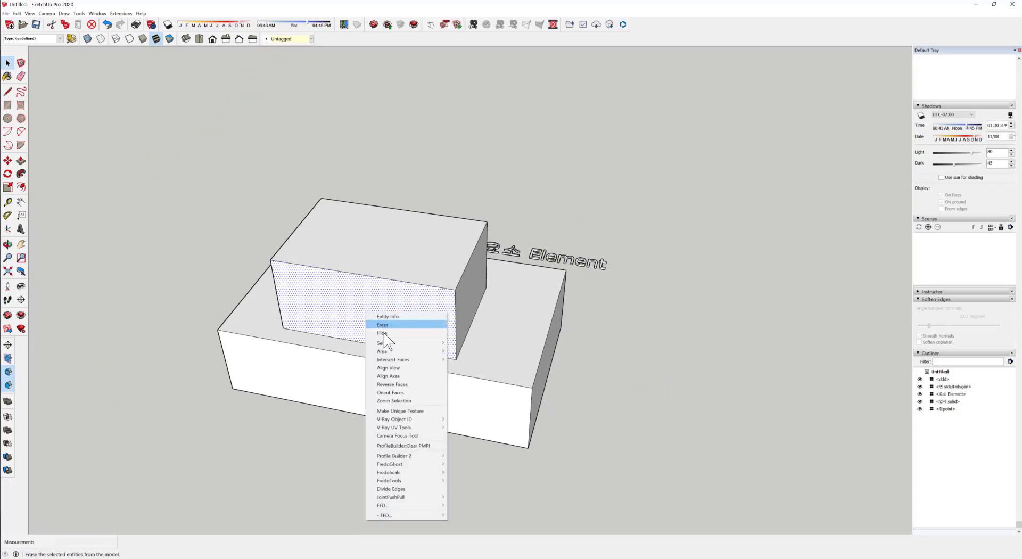
left_click(405, 386)
- Select the entire stepped solid with its connected geometry and reverse all of its faces
middle_click_drag(358, 394, 430, 302)
triple_click(429, 299)
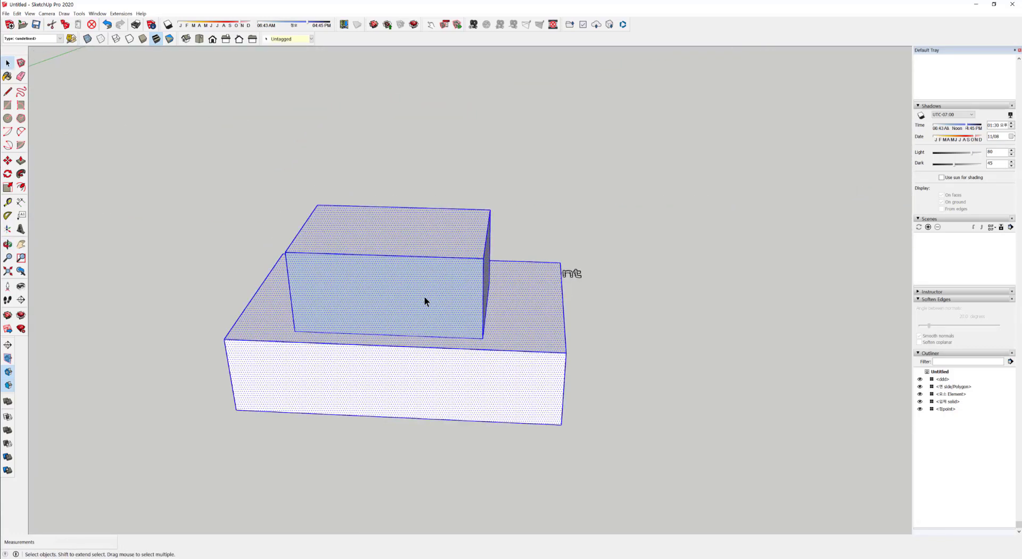
right_click(403, 290)
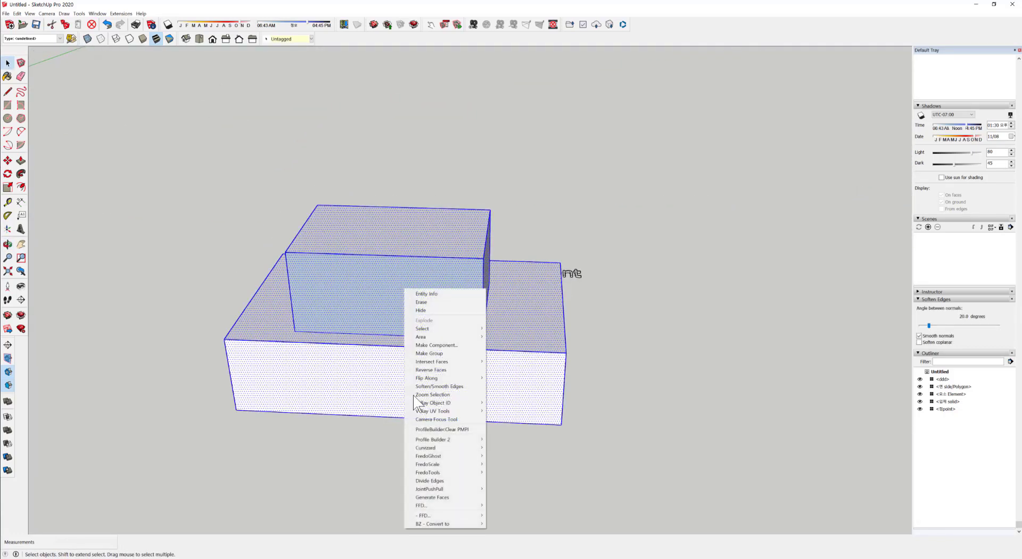
left_click(452, 368)
- Reverse the upper block's front face again to match the other faces of the solid
middle_click_drag(546, 341, 529, 439)
left_click(540, 432)
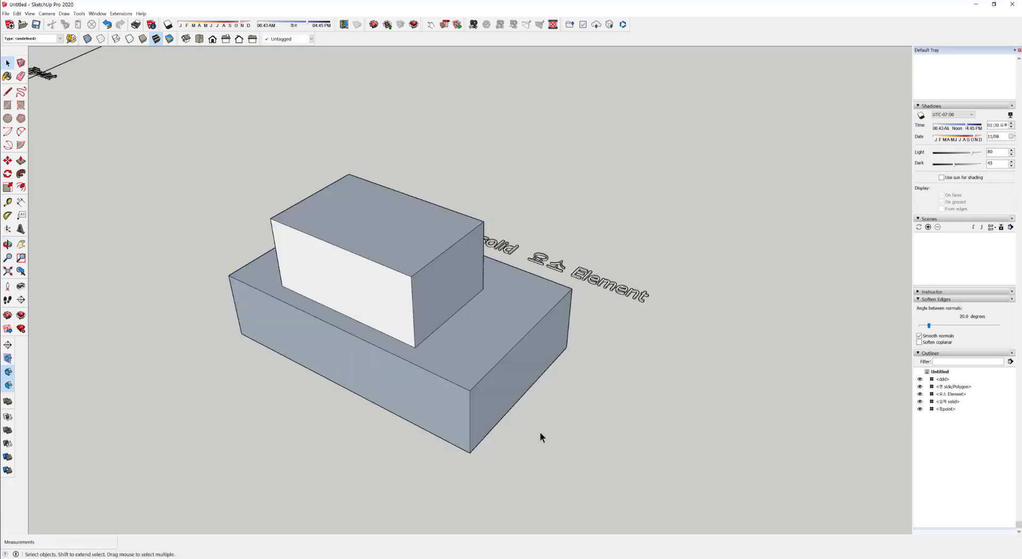
right_click(367, 280)
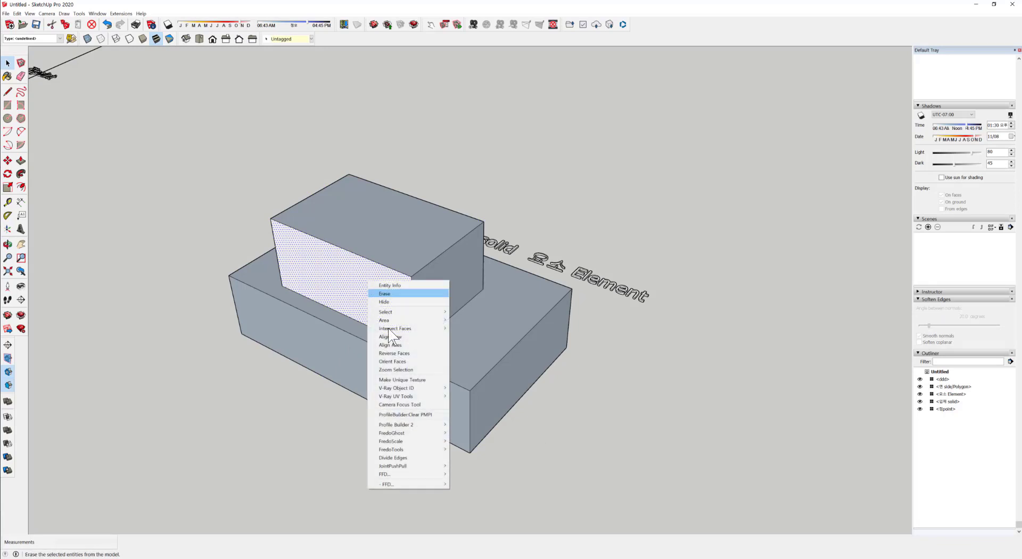
left_click(414, 354)
- Compare selecting single faces of the stepped solid with selecting the upper block's front face together with its bounding edges
middle_click_drag(413, 353, 365, 365)
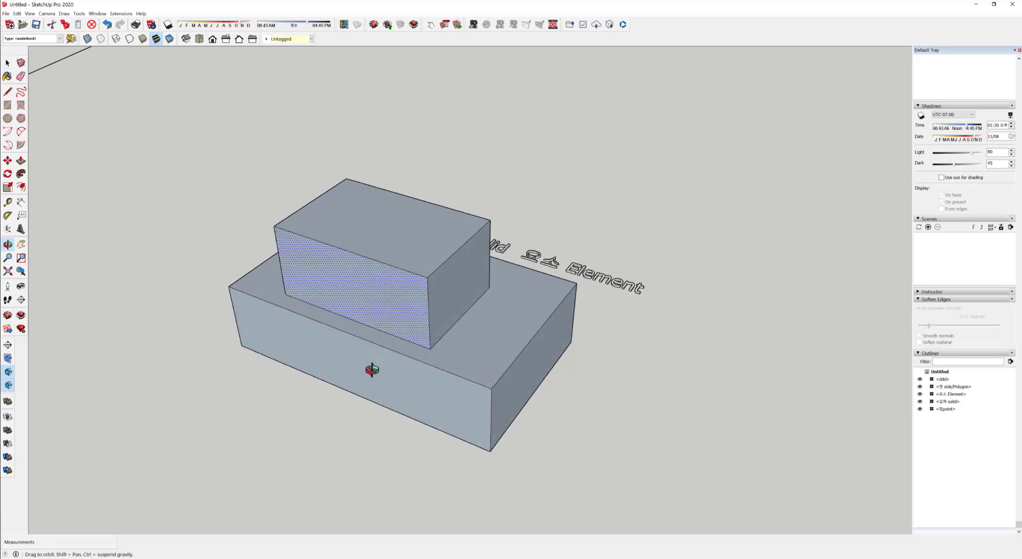
double_click(384, 295)
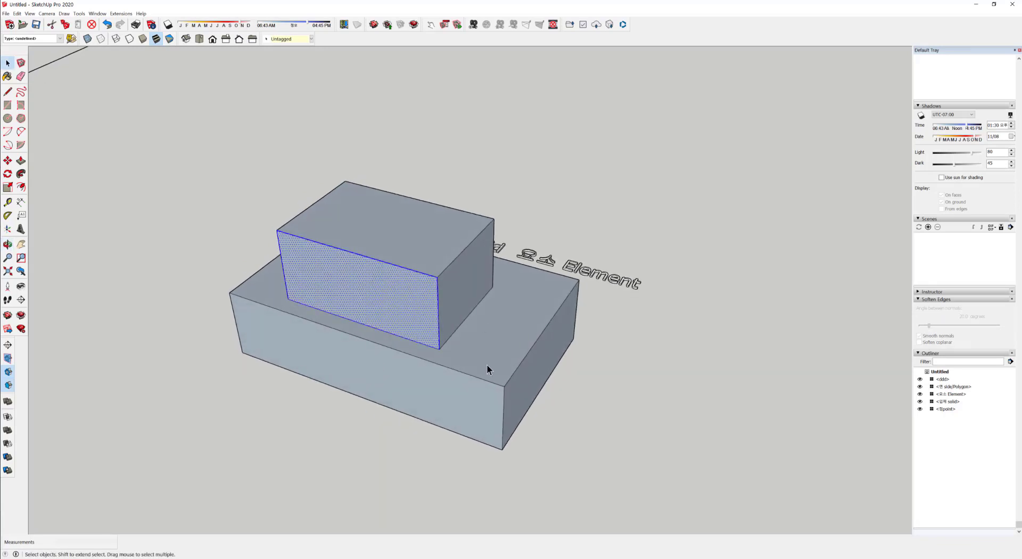
middle_click_drag(486, 365, 395, 303)
left_click(507, 348)
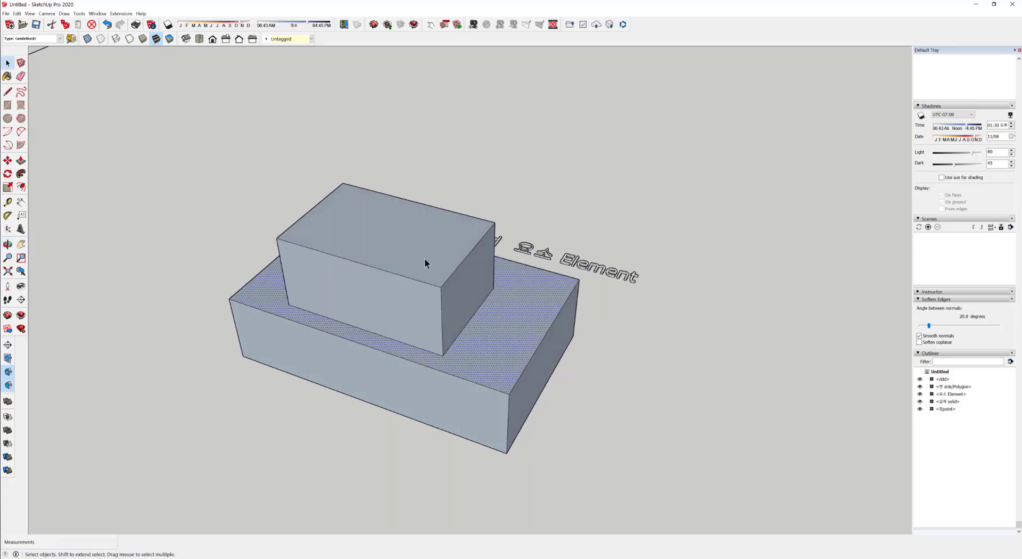
left_click(425, 259)
left_click(468, 303)
double_click(385, 309)
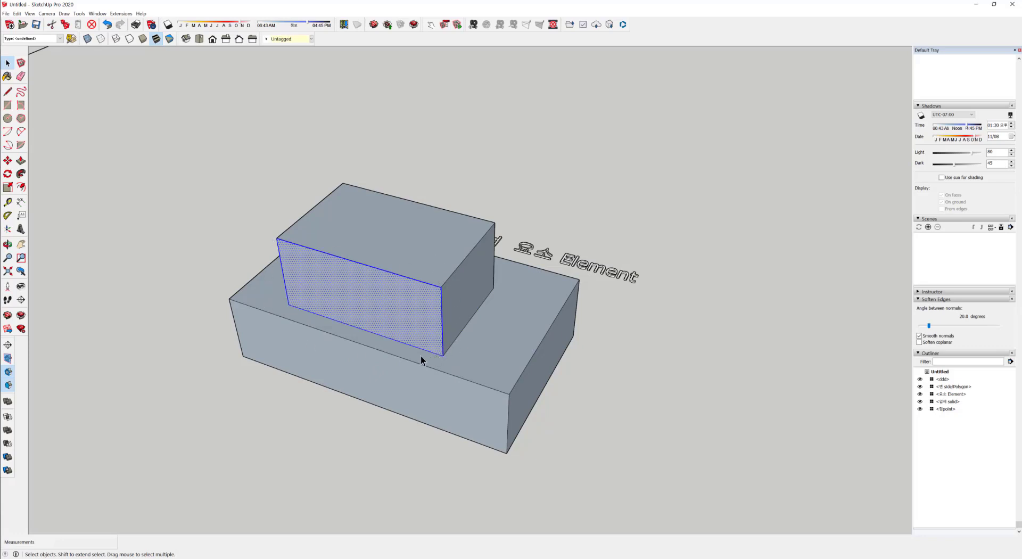
- Demonstrate selecting all connected geometry of the stepped solid, contrasting it with selecting only the upper block's front face and edges
triple_click(376, 304)
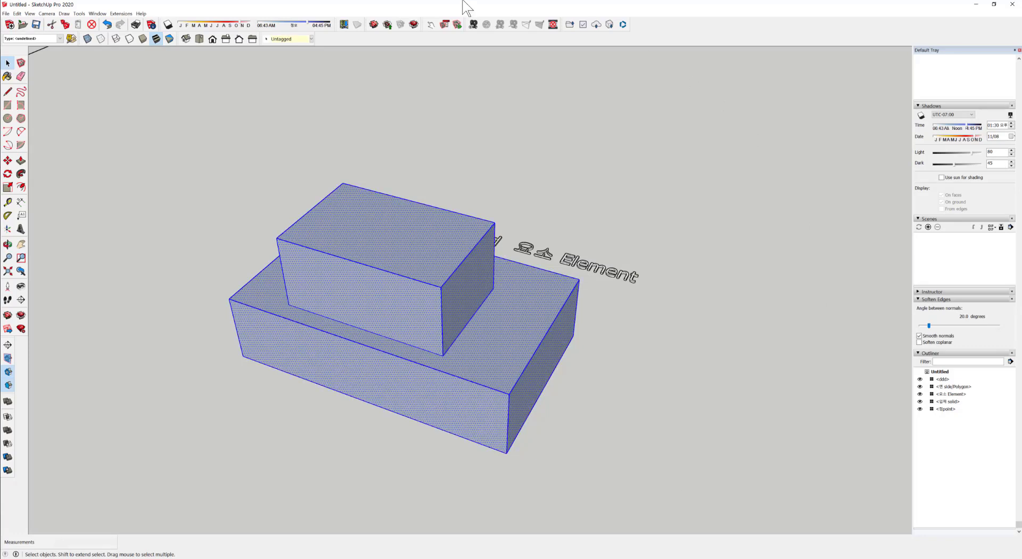
left_click(332, 443)
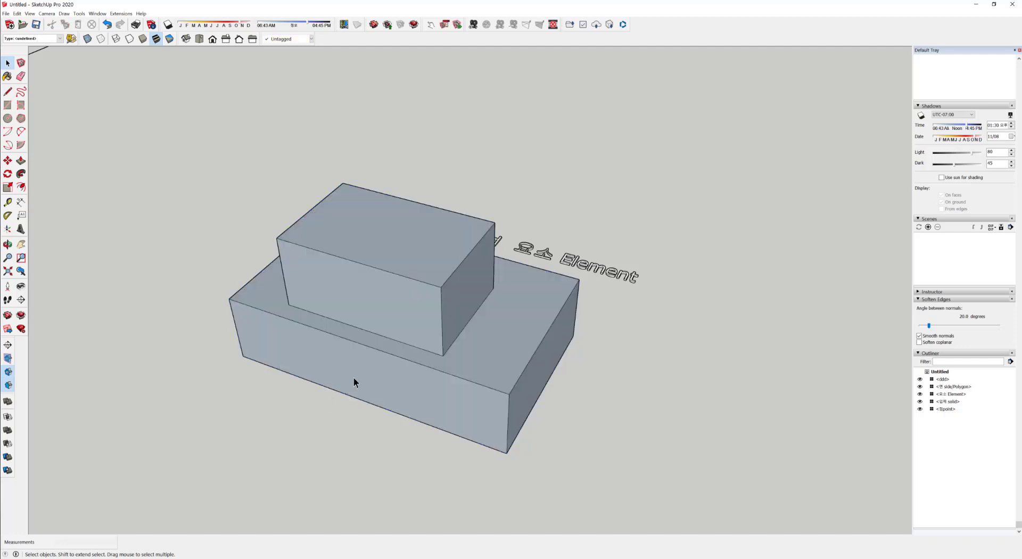
left_click(360, 302)
triple_click(239, 346)
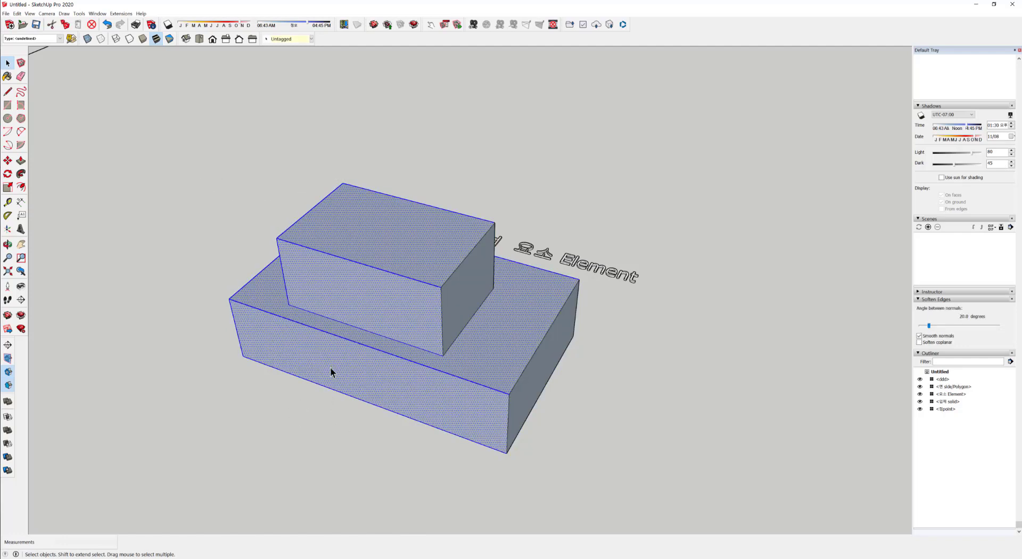
scroll(330, 371, "up", 5)
left_click(360, 290)
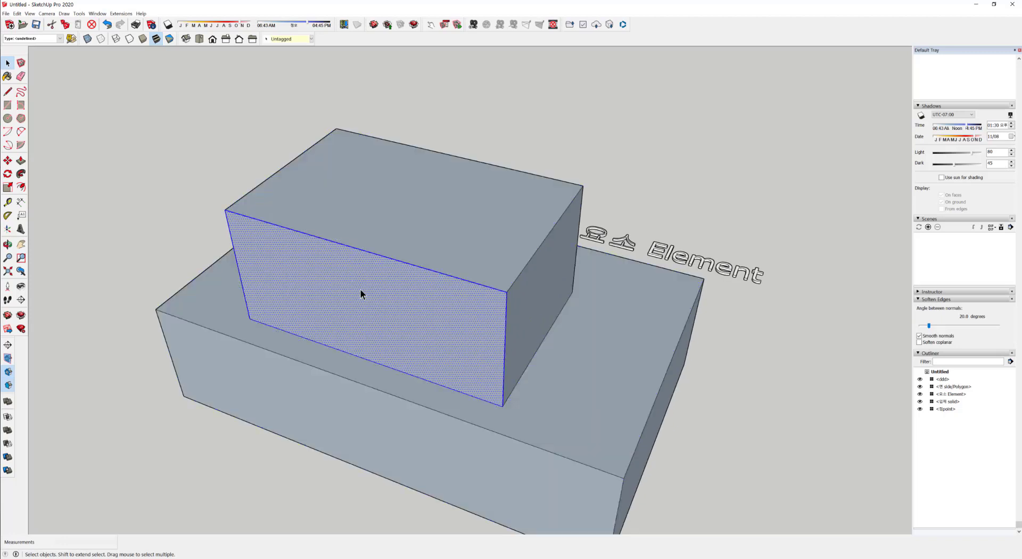
triple_click(360, 290)
- Select all the example shapes and text labels and delete them to leave the model empty
scroll(365, 345, "down", 5)
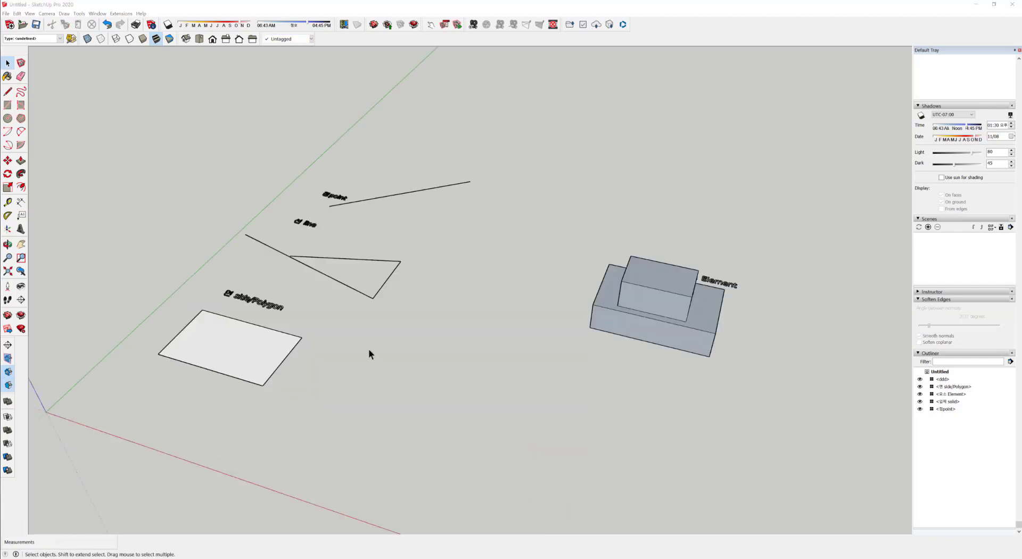
middle_click_drag(398, 353, 445, 356)
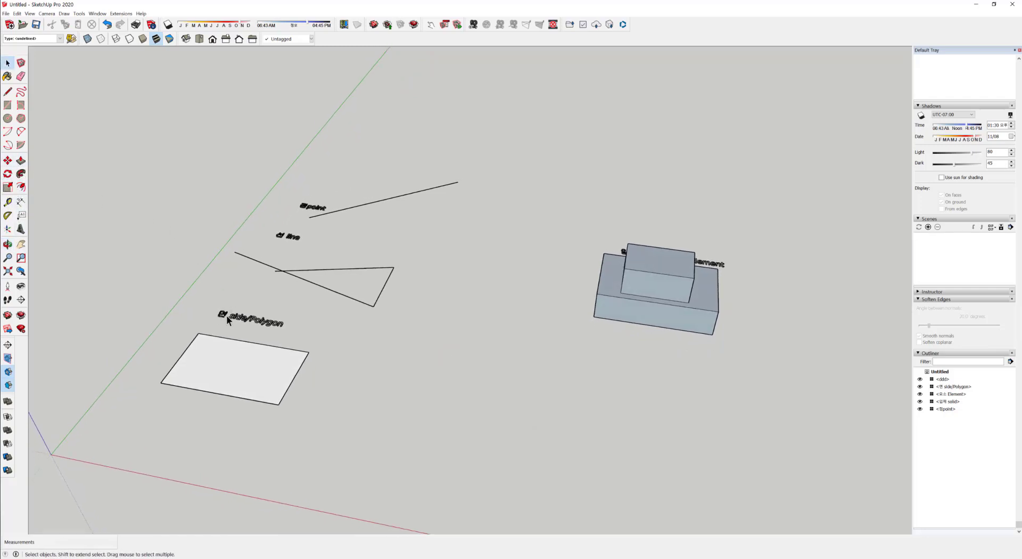
scroll(498, 355, "down", 2)
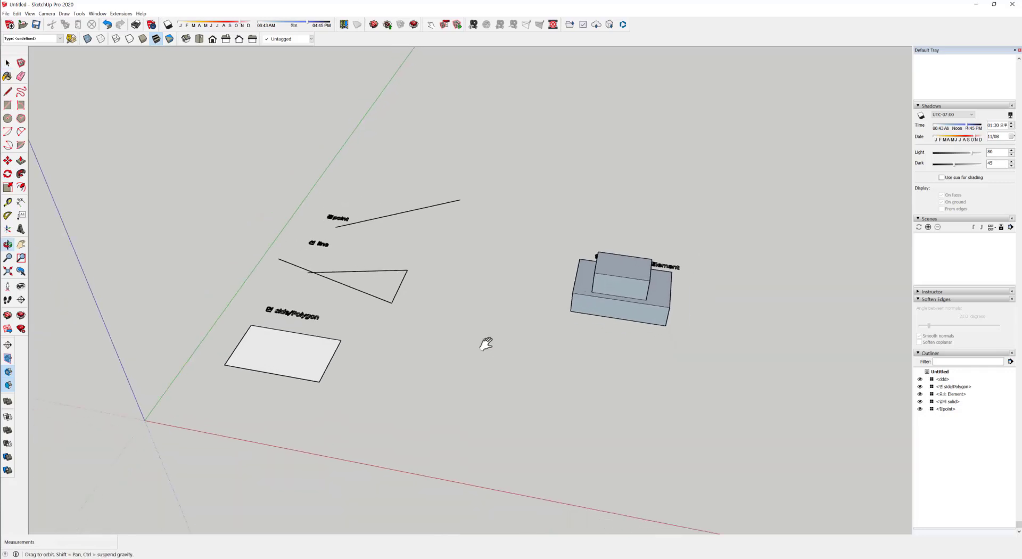
left_click_drag(245, 145, 133, 176)
key("Delete")
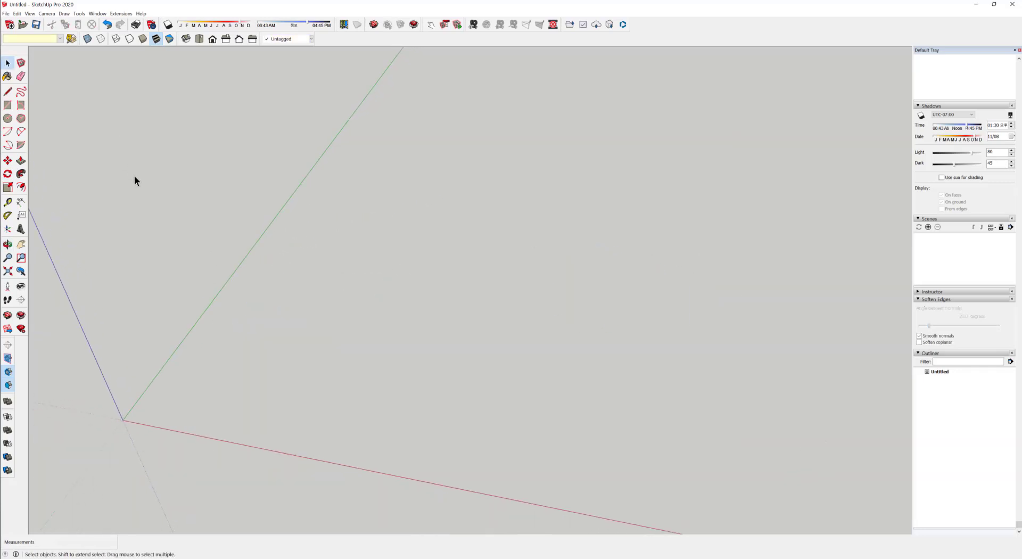
- Draw a 5000 by 8000 mm rectangle on the ground plane beside the green axis
middle_click_drag(135, 175, 167, 299)
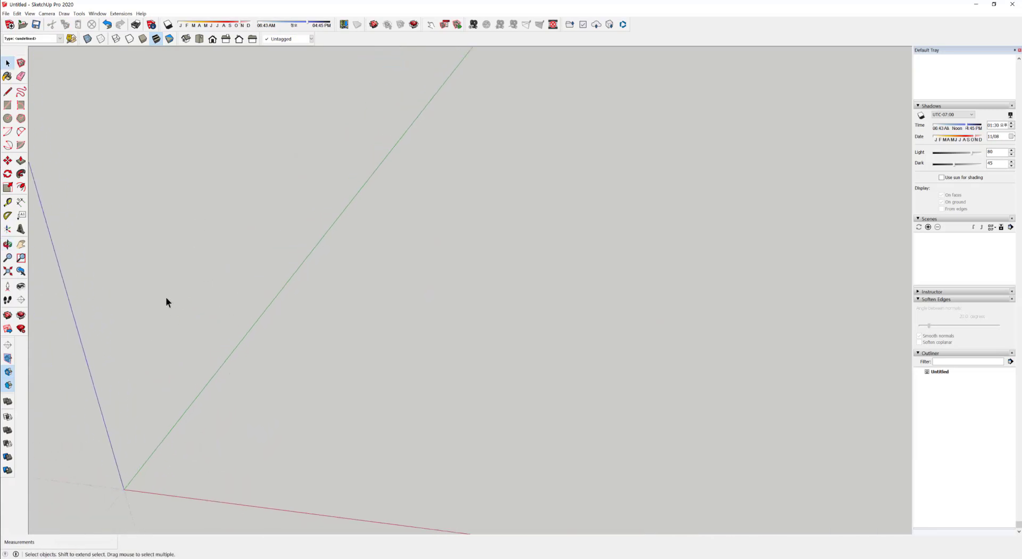
left_click(8, 106)
left_click(314, 288)
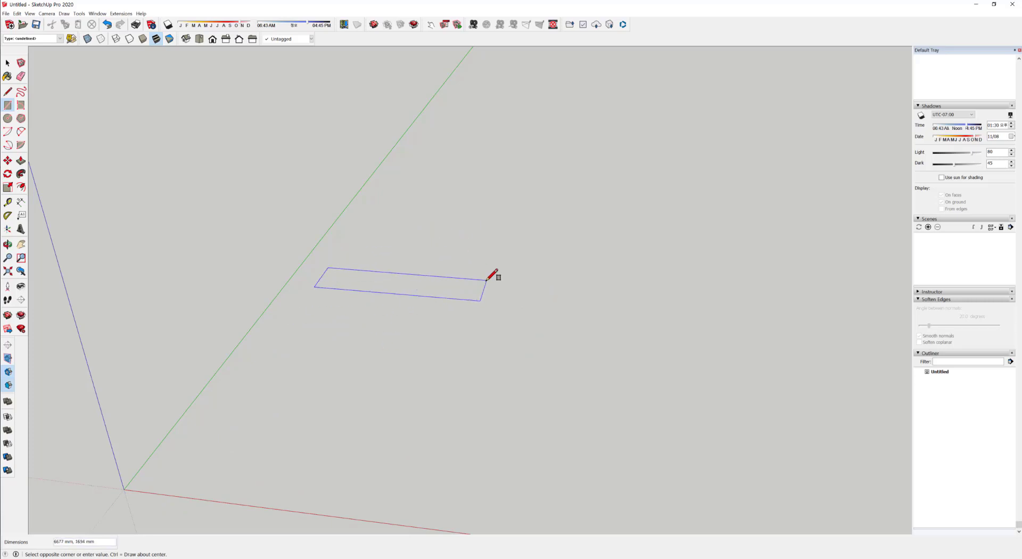
middle_click_drag(500, 280, 429, 349)
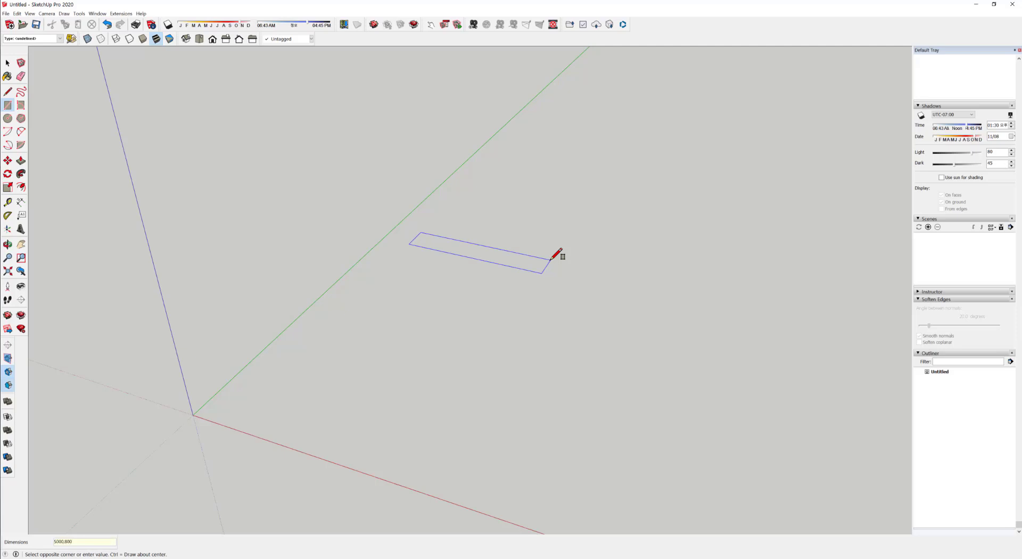
type("0")
key("Return")
- Select only the rectangle's face and try moving it with the Move tool
middle_click_drag(321, 333, 101, 413)
middle_click_drag(101, 412, 240, 400, "shift")
scroll(347, 283, "up", 2)
middle_click_drag(277, 322, 310, 346)
middle_click_drag(378, 402, 299, 350)
left_click(375, 271)
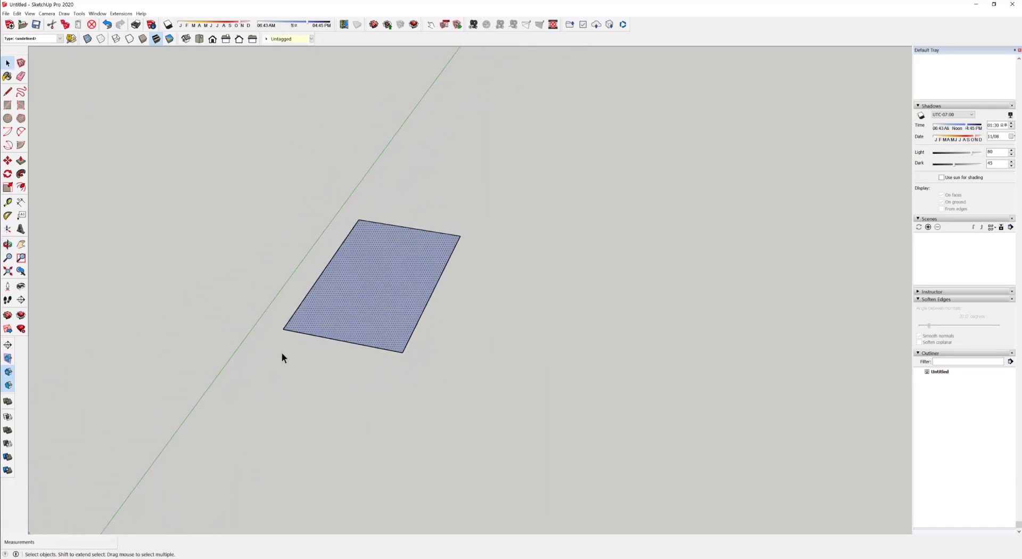
middle_click_drag(308, 395, 267, 368, "shift")
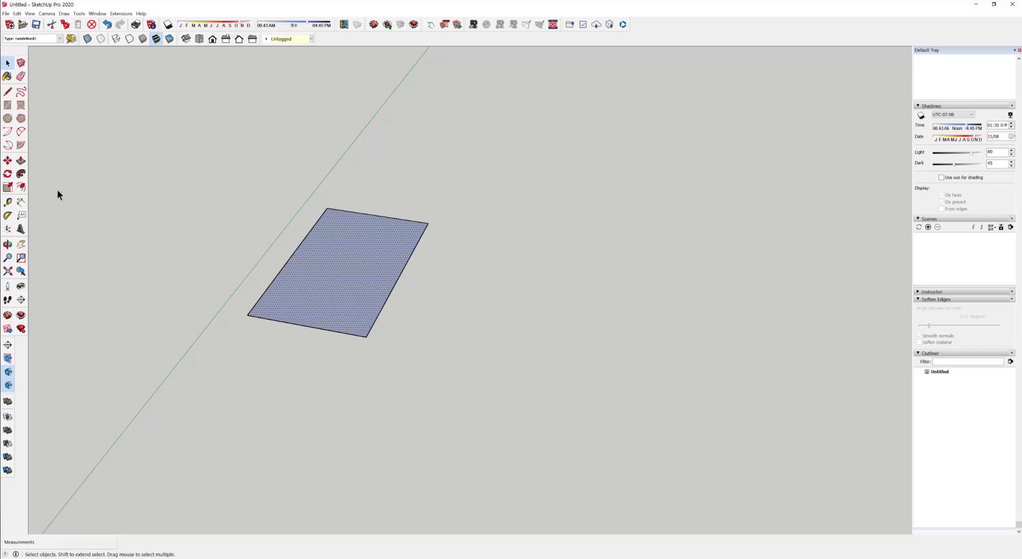
left_click(7, 161)
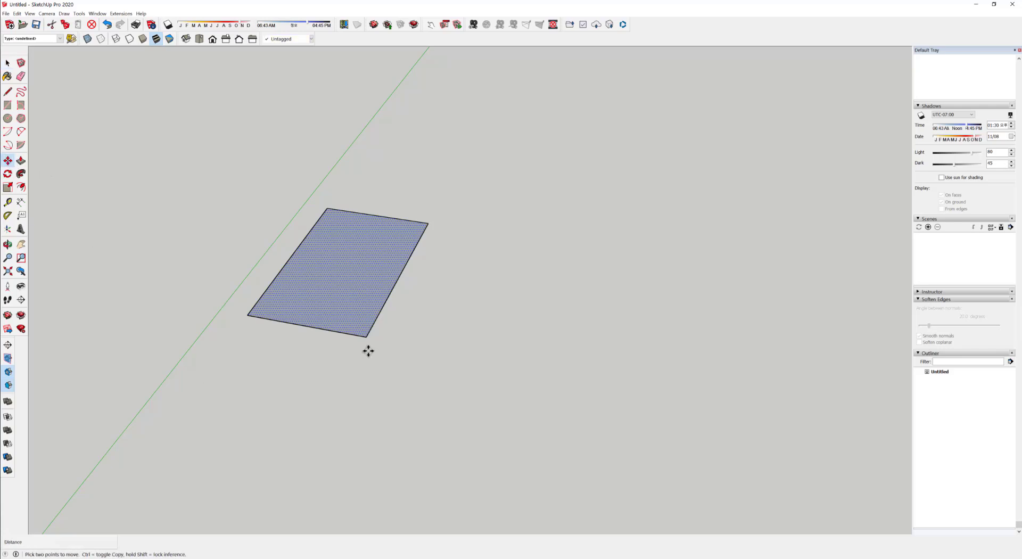
key("space")
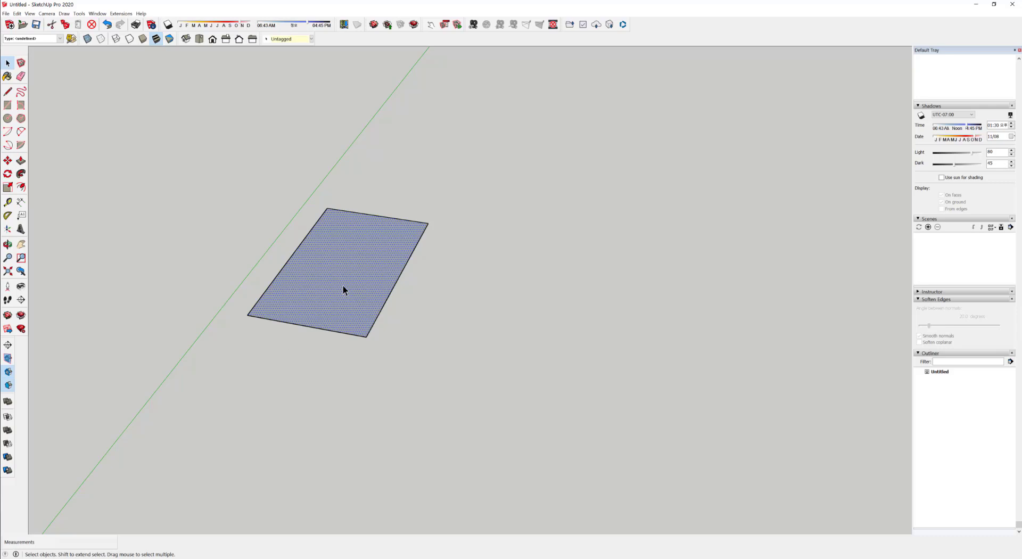
key("m")
left_click(346, 273)
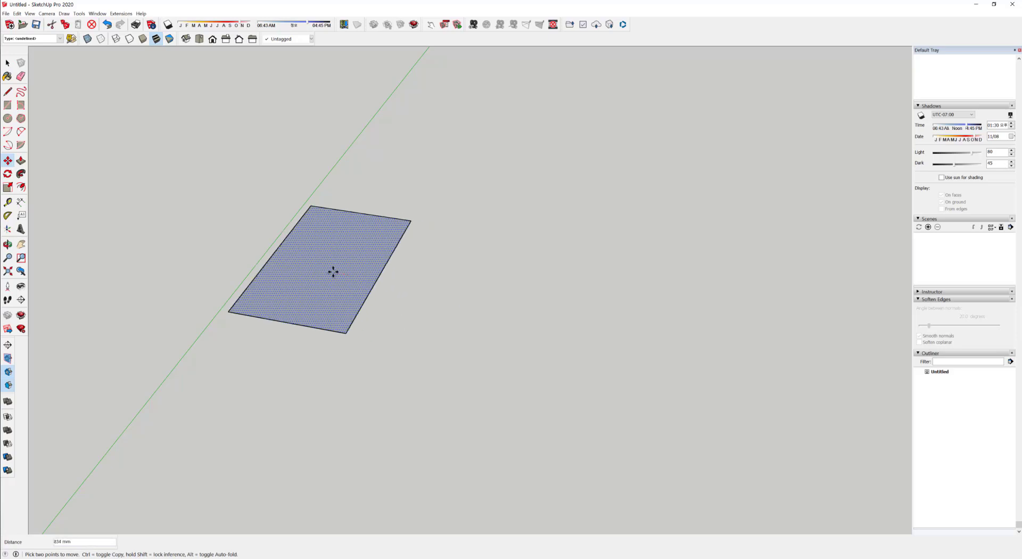
left_click(346, 277)
key("space")
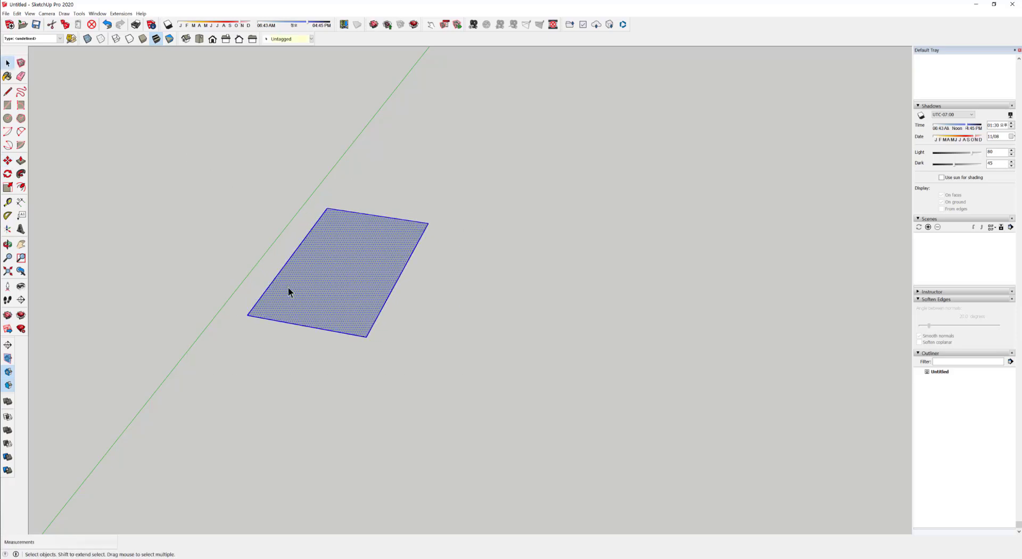
- Select the rectangle's face together with its bounding edges and move it a short distance along the red axis
left_click(320, 378)
middle_click(362, 250)
double_click(338, 279)
key("m")
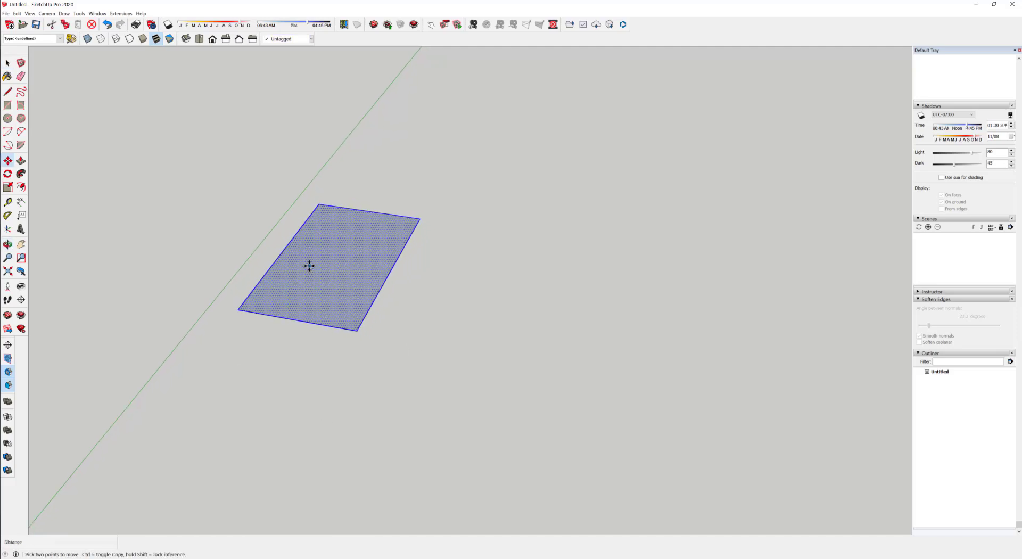
left_click(309, 265)
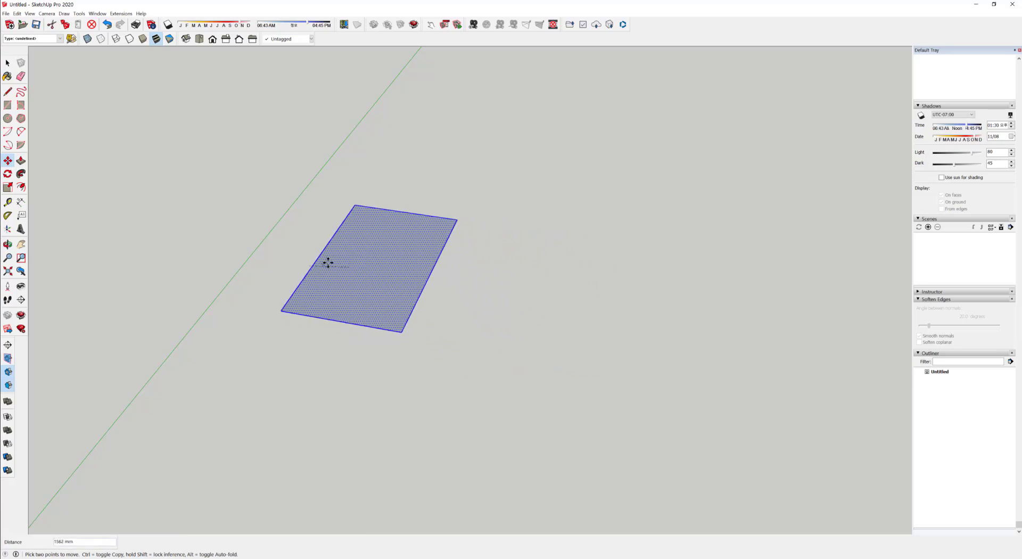
left_click(349, 271)
- Copy the selected rectangle about 8737 mm along the red axis with the Move tool and undo the copy
middle_click_drag(345, 322, 374, 311)
scroll(364, 367, "down", 2)
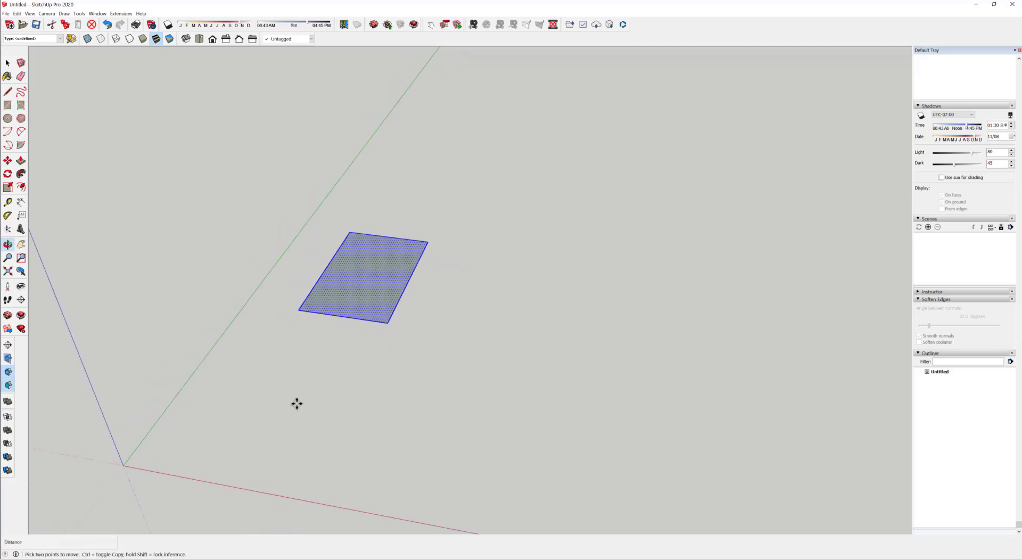
left_click(8, 161)
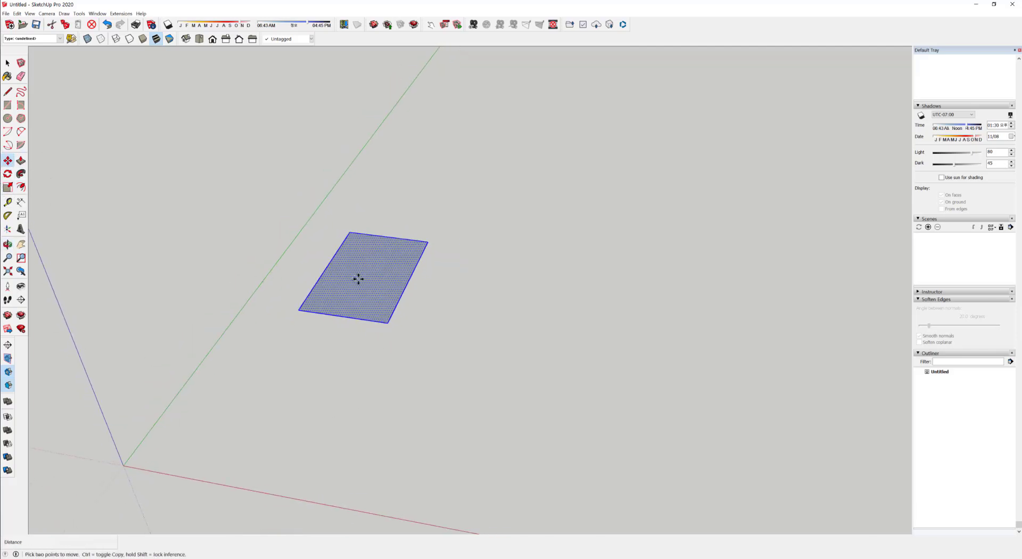
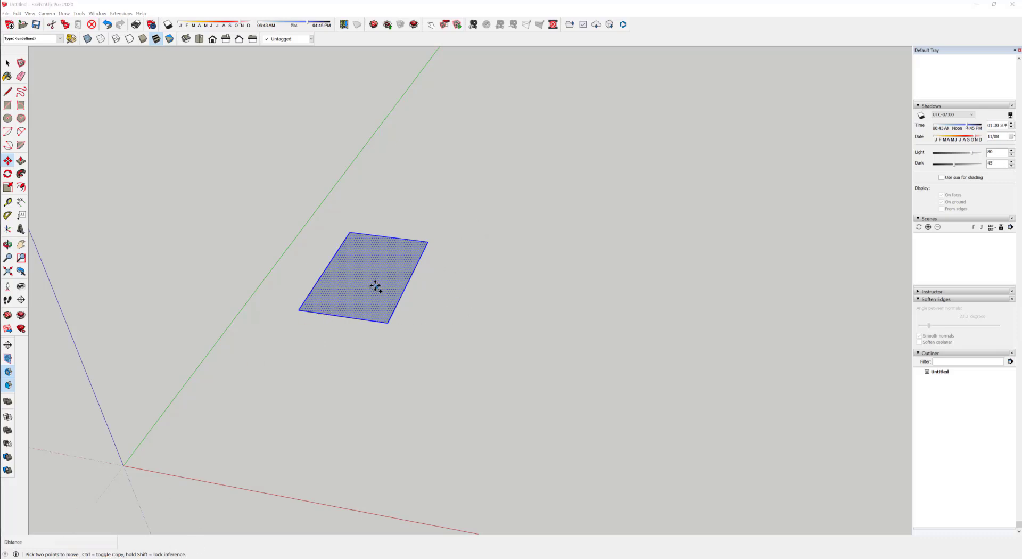
left_click(376, 286)
key("ctrl")
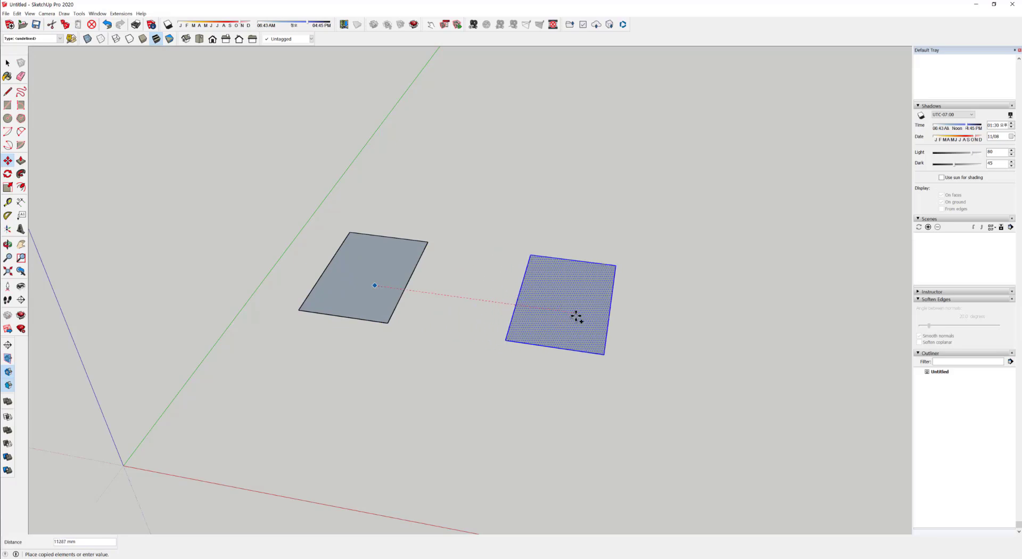
left_click(534, 308)
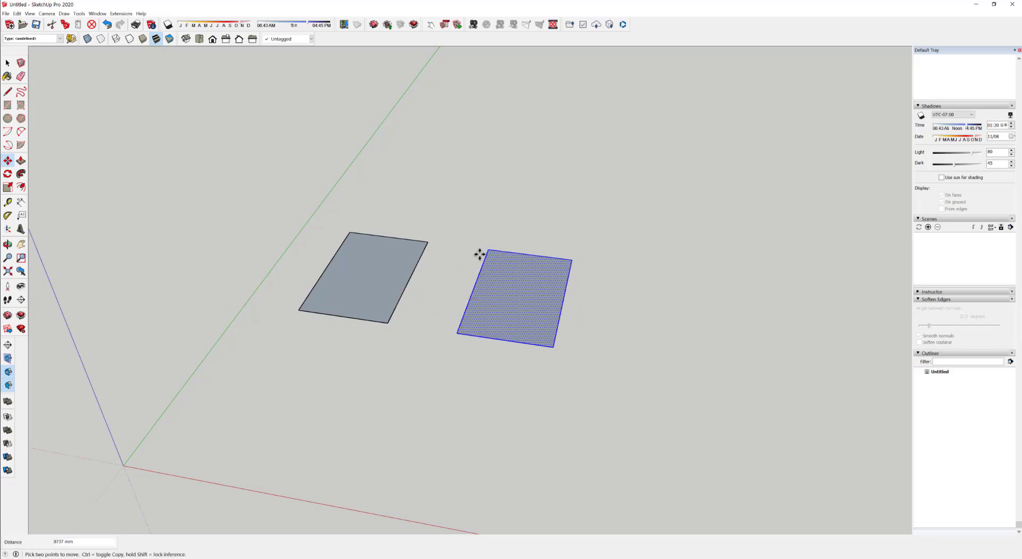
key("ctrl+z")
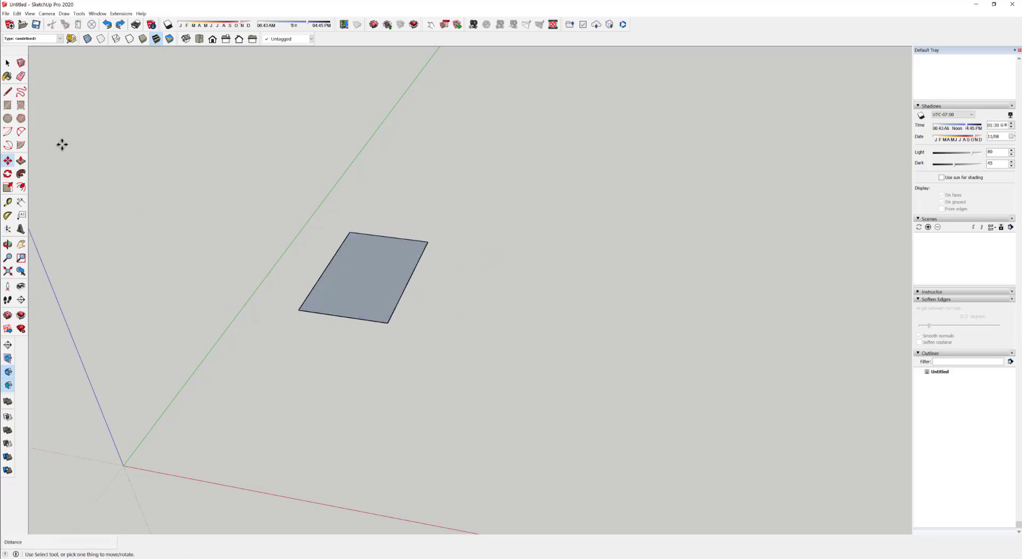
- Draw a circle with a radius of about 1259 mm on the ground between the rectangle and the red axis
left_click(8, 118)
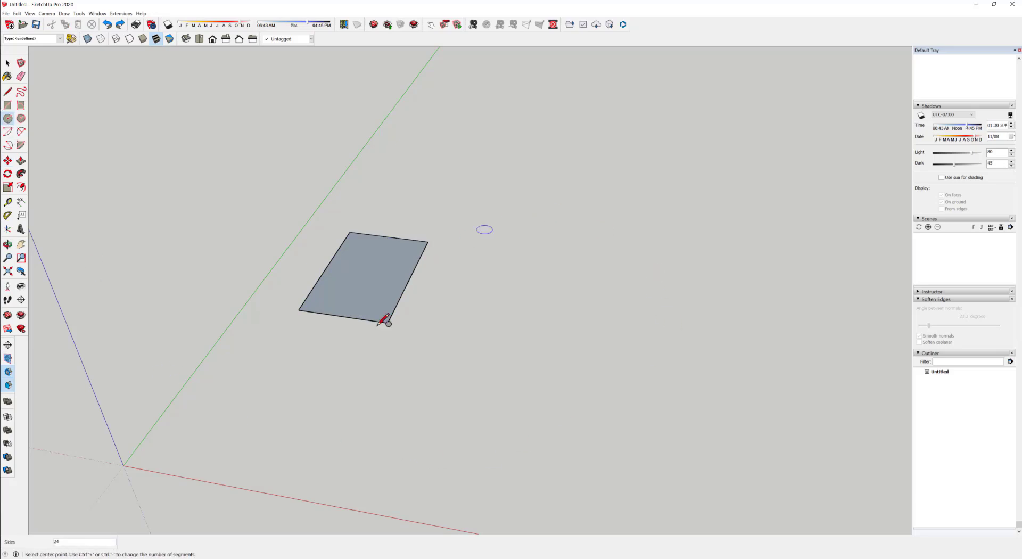
left_click(285, 397)
left_click(318, 382)
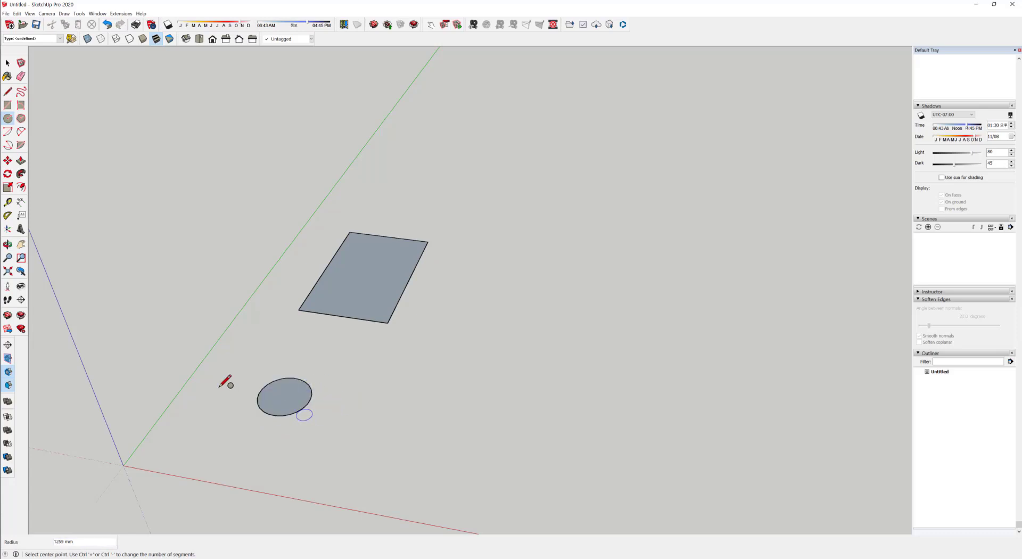
middle_click_drag(296, 353, 344, 357)
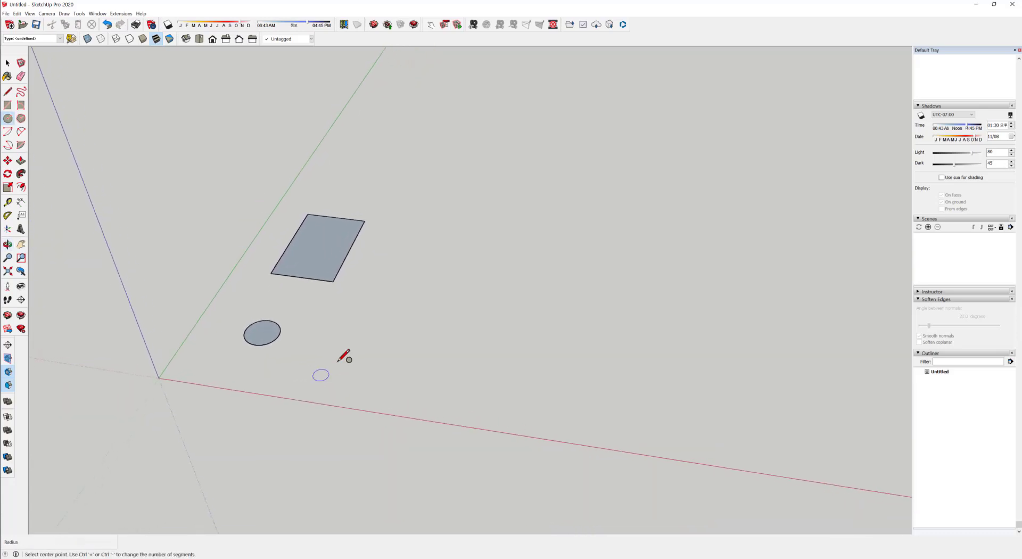
key("space")
- Select the circle and rectangle with their bounding edges and copy both along the red axis with the Move tool
scroll(290, 322, "up", 2)
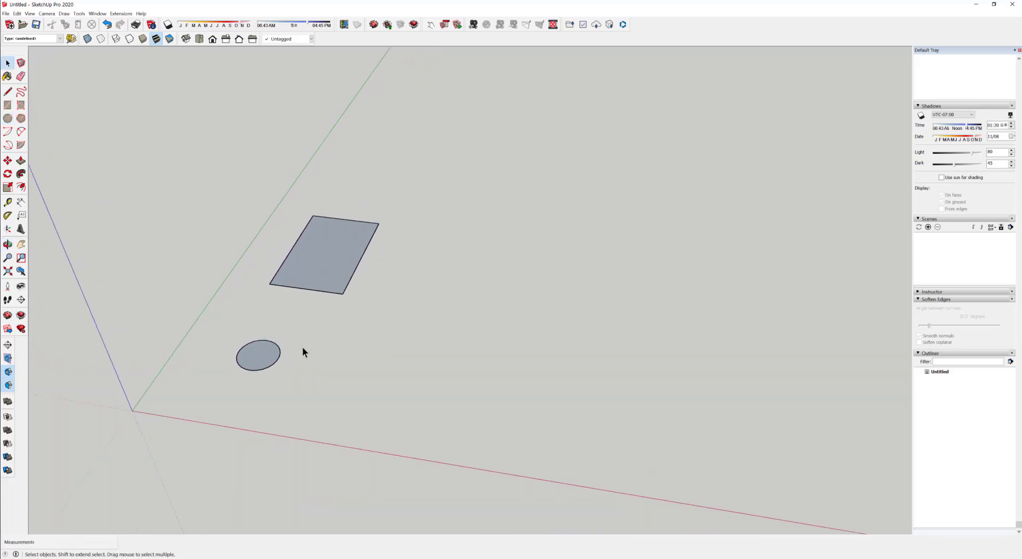
left_click(260, 356)
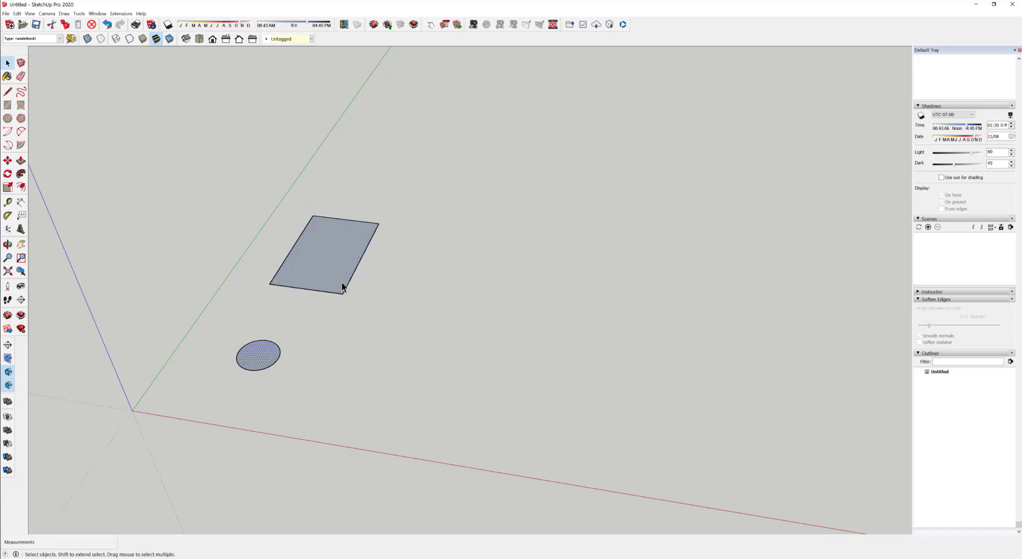
double_click(319, 259)
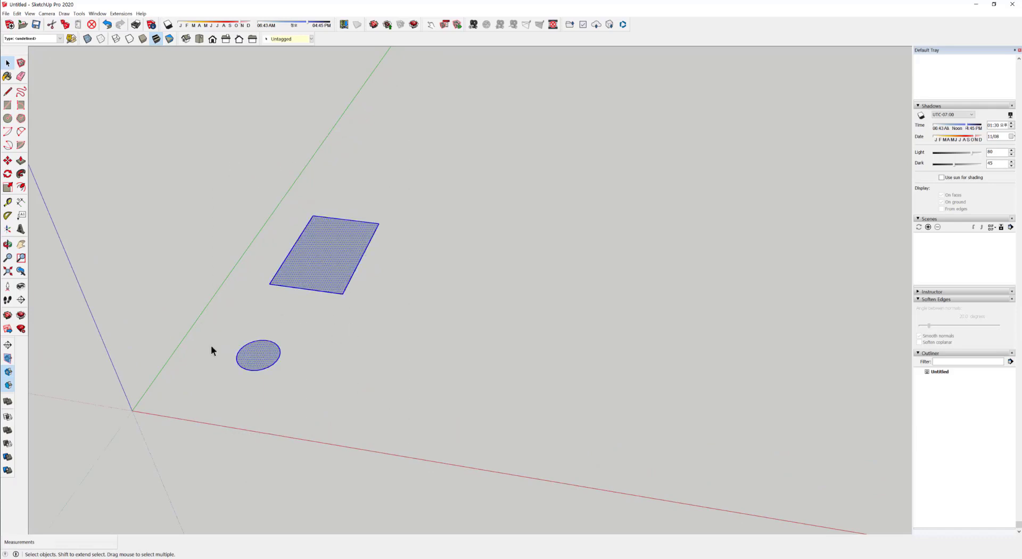
key("m")
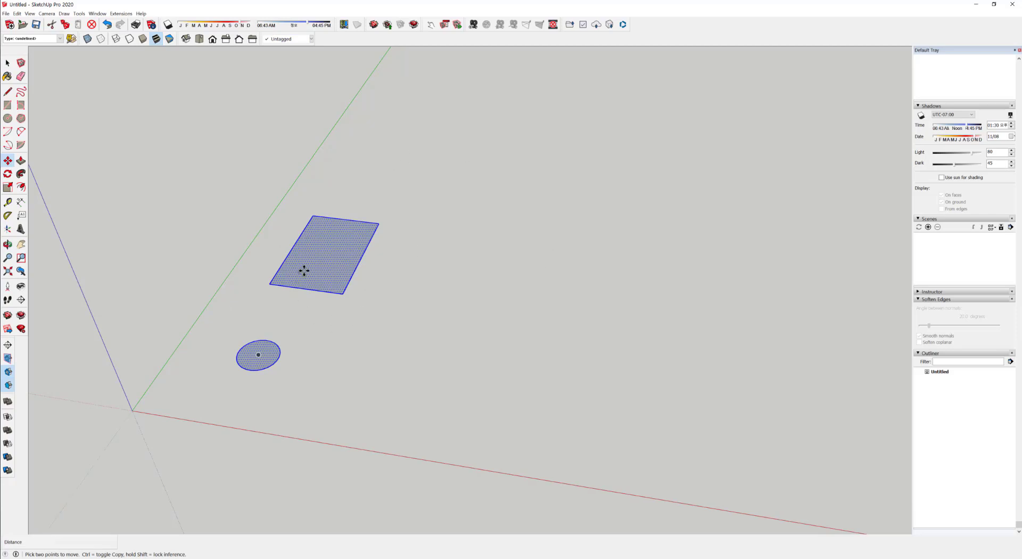
key("ctrl")
left_click(308, 273)
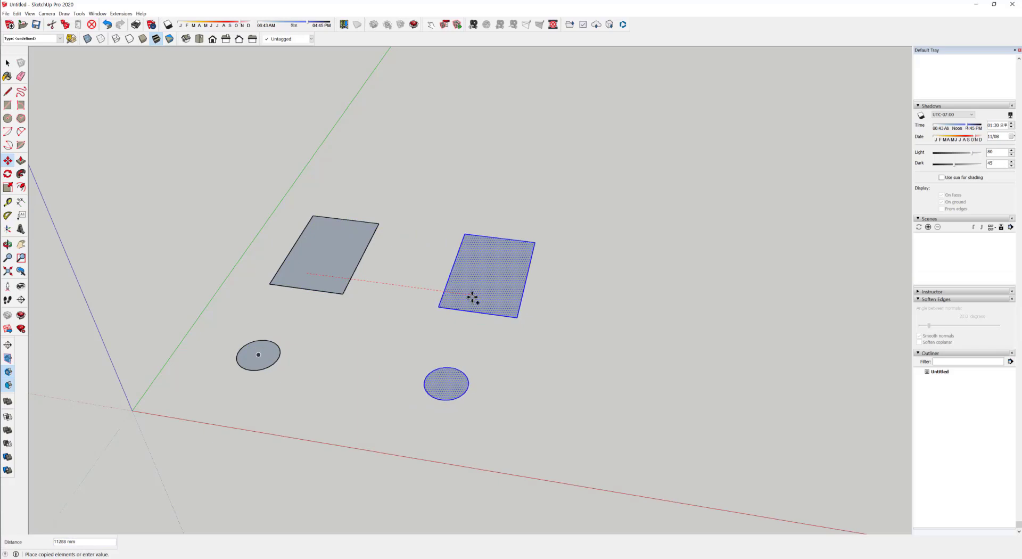
left_click(456, 296)
middle_click_drag(505, 441, 437, 364)
key("space")
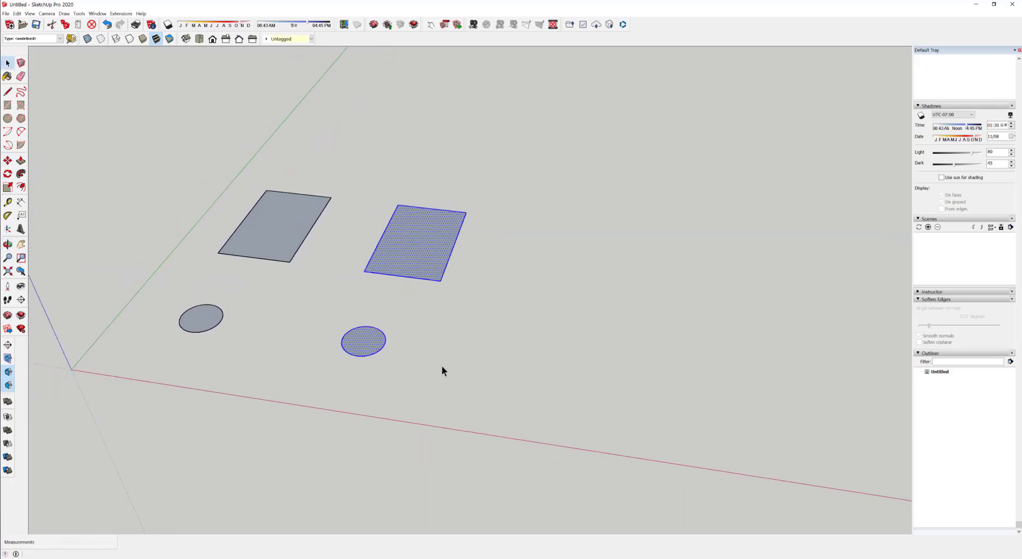
left_click(442, 363)
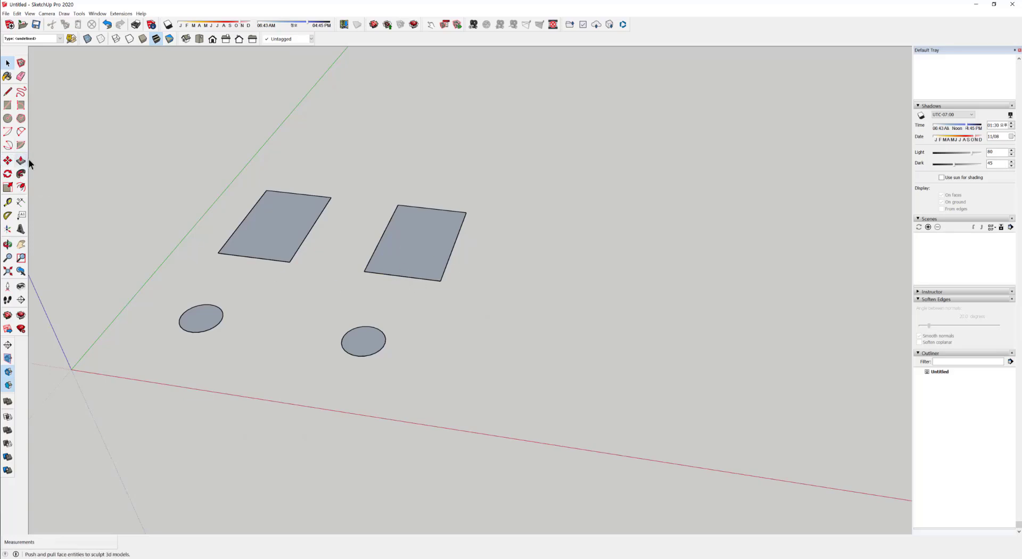
- Extrude the copied rectangle upward 5000 mm with Push/Pull
left_click(421, 255)
key("p")
left_click_drag(421, 250, 394, 197)
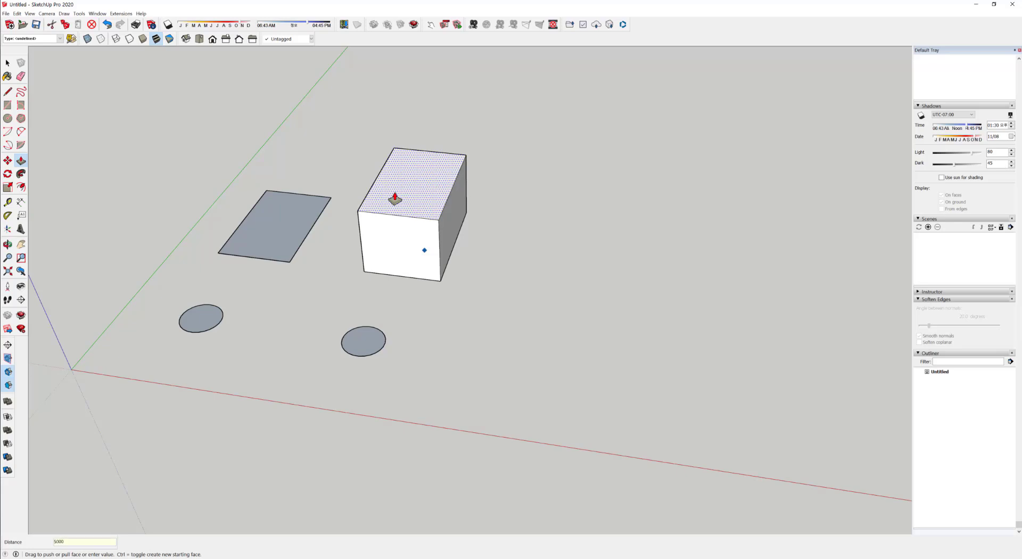
key("Return")
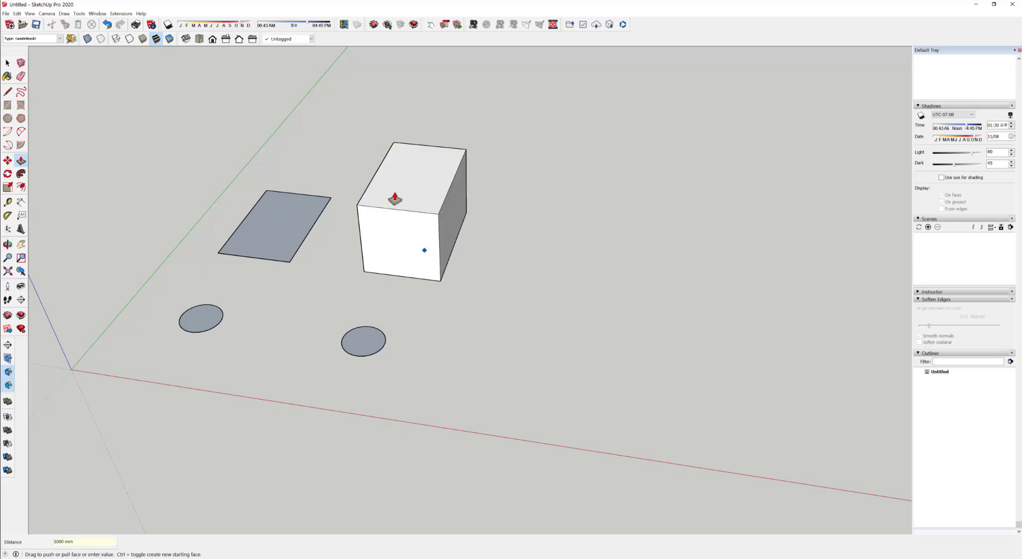
- Try raising the box's top face with Push/Pull, cancel that pull, and push the top face down to reduce the box's height
middle_click_drag(365, 338, 411, 293)
scroll(412, 293, "up", 5)
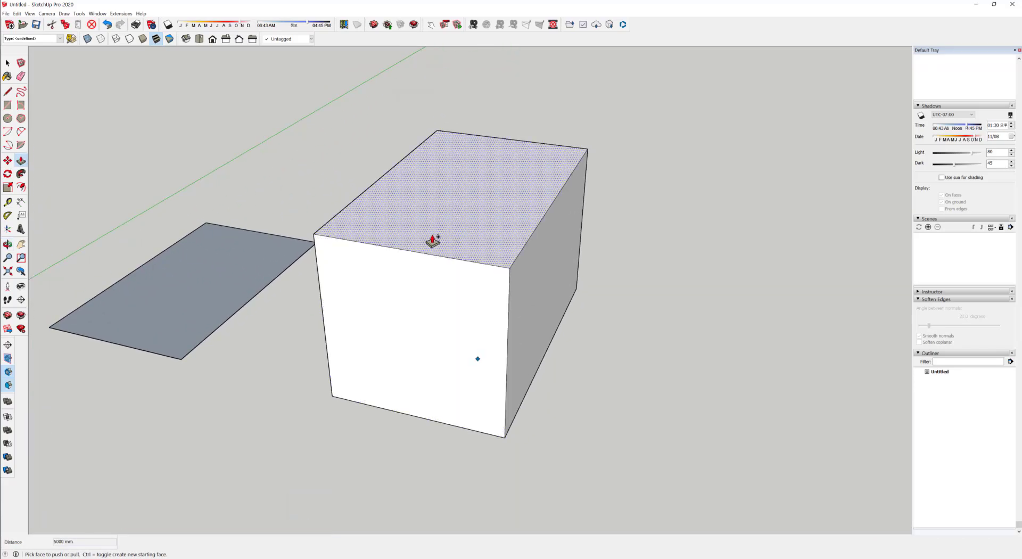
left_click_drag(433, 244, 454, 196)
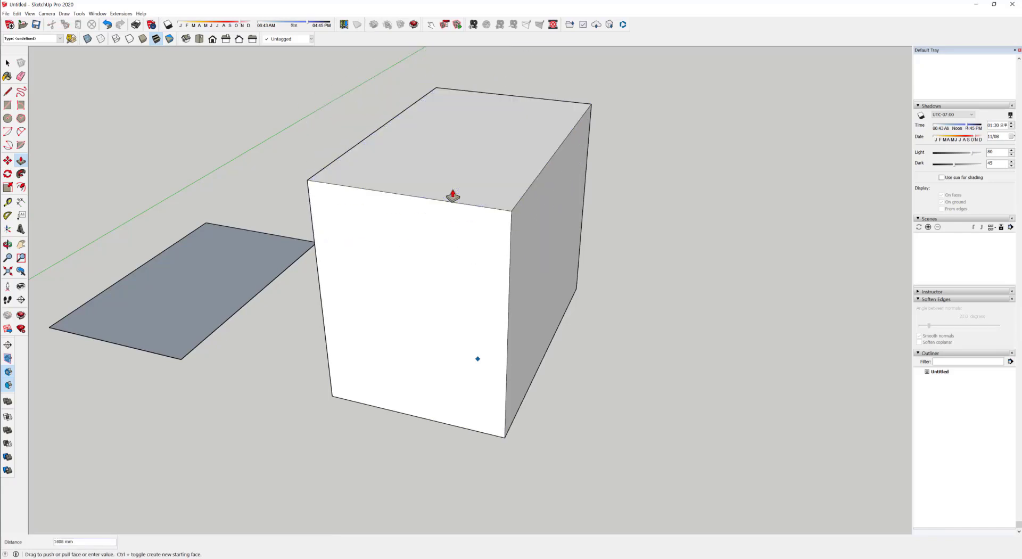
key("Escape")
left_click_drag(429, 353, 479, 281)
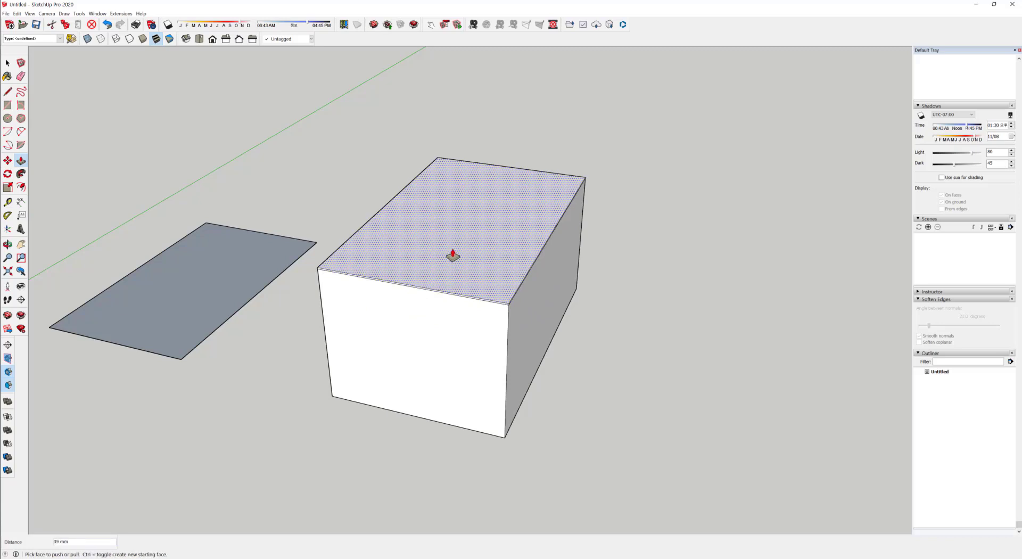
- Pull the box's top face up about 2287 mm as a new starting face and select the front face of the lower section
left_click_drag(453, 255, 434, 173)
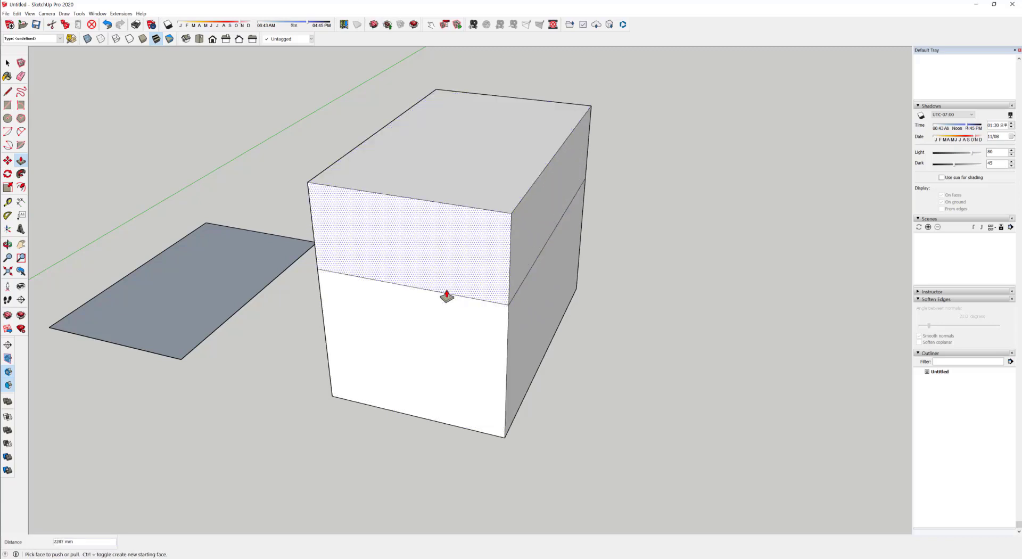
key("space")
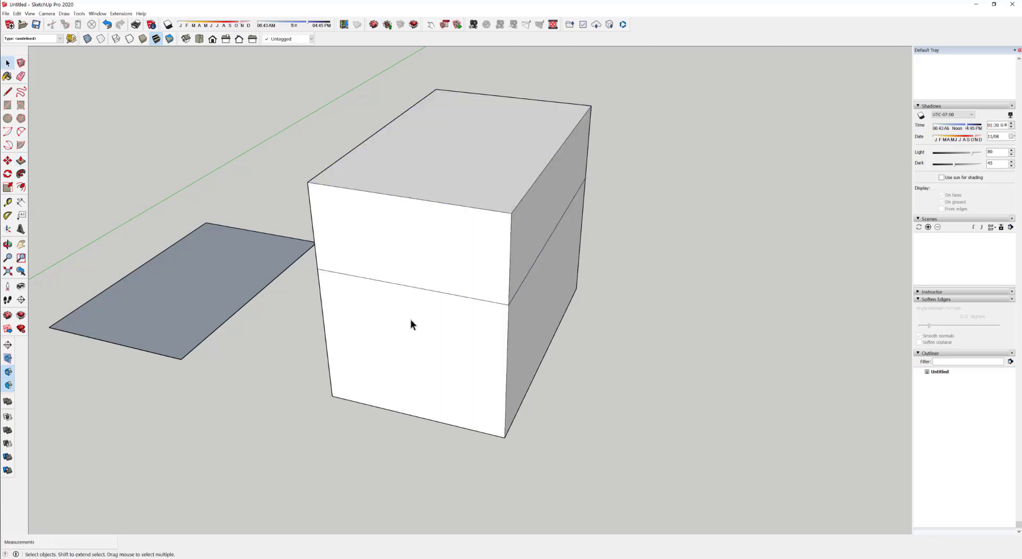
left_click(451, 394)
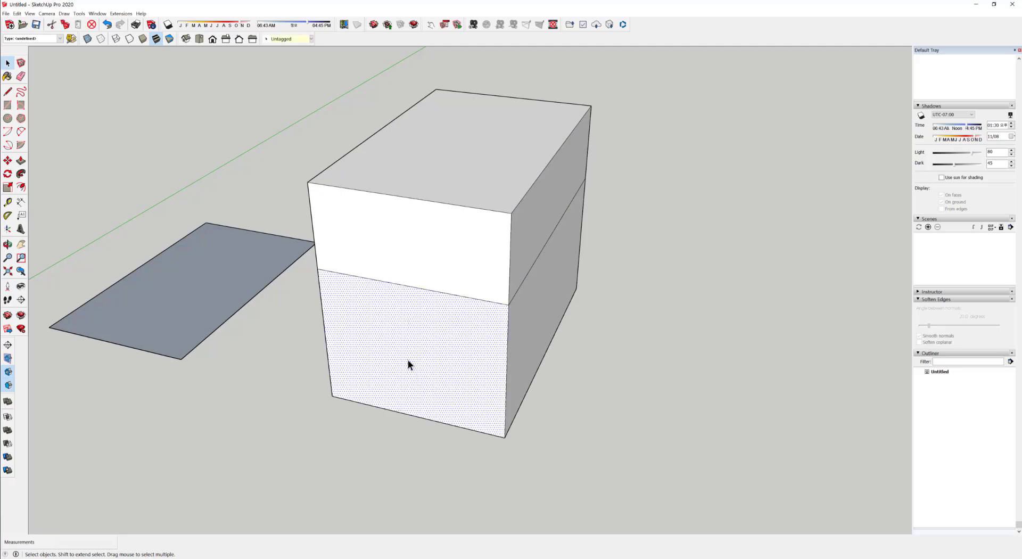
- Delete the box's lower front face together with its bounding edges, and undo the deletion
double_click(426, 340)
key("Delete")
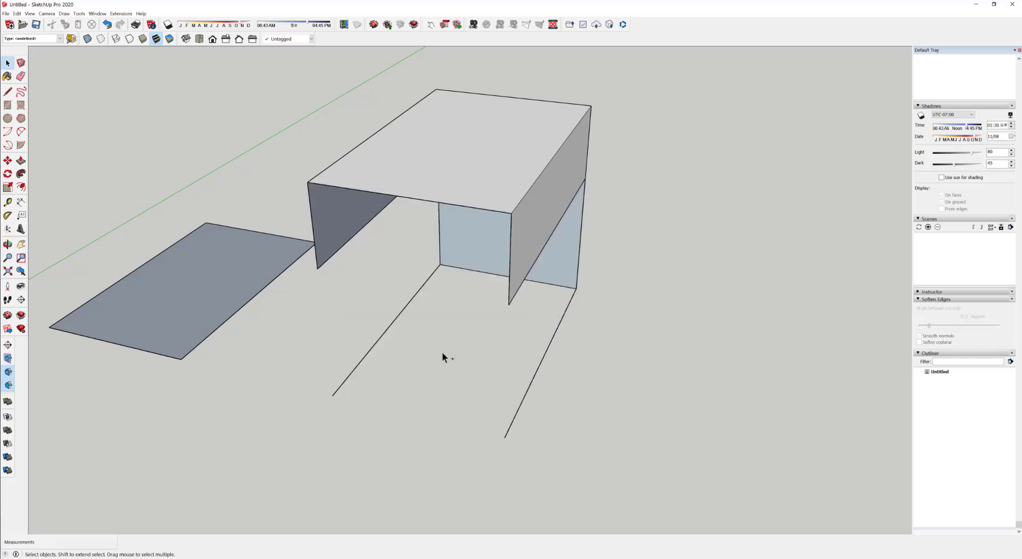
key("ctrl+z")
- Delete only the lower and upper front faces of the box, keeping their edges
left_click(440, 337)
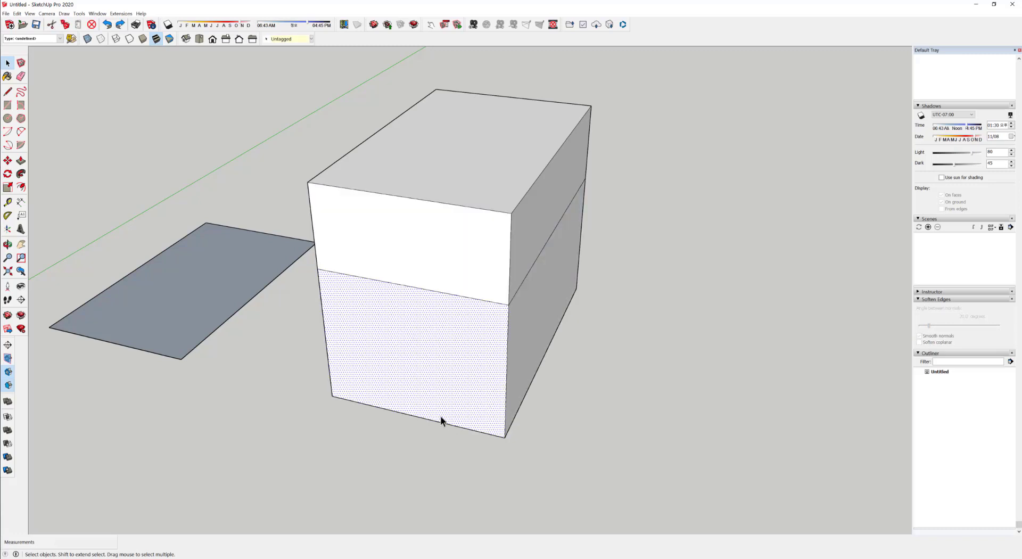
key("Delete")
middle_click_drag(442, 356, 440, 271)
left_click(455, 257)
key("Delete")
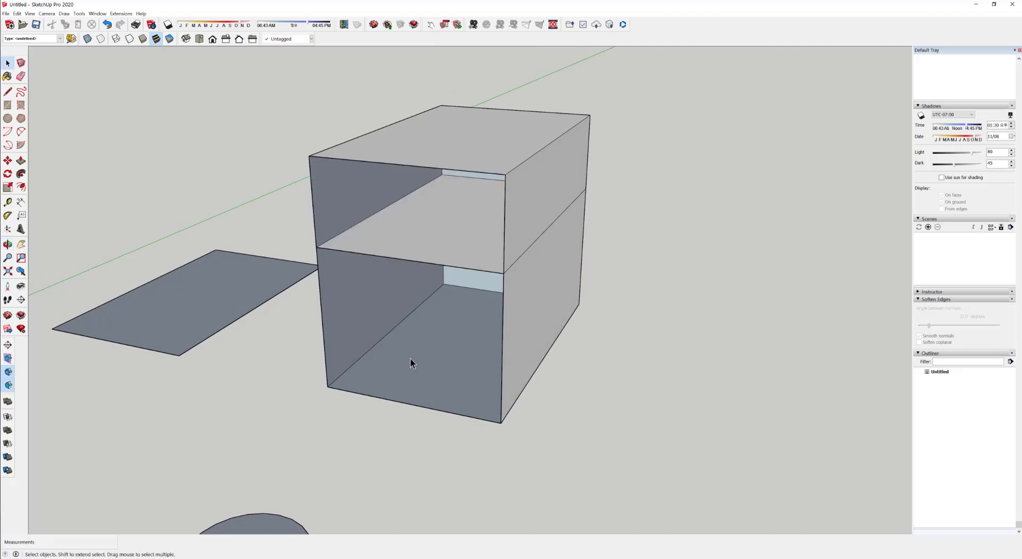
- Select the horizontal face dividing the two levels and examine the inside of the open box
middle_click_drag(411, 360, 434, 249)
left_click(432, 250)
middle_click_drag(414, 320, 391, 234)
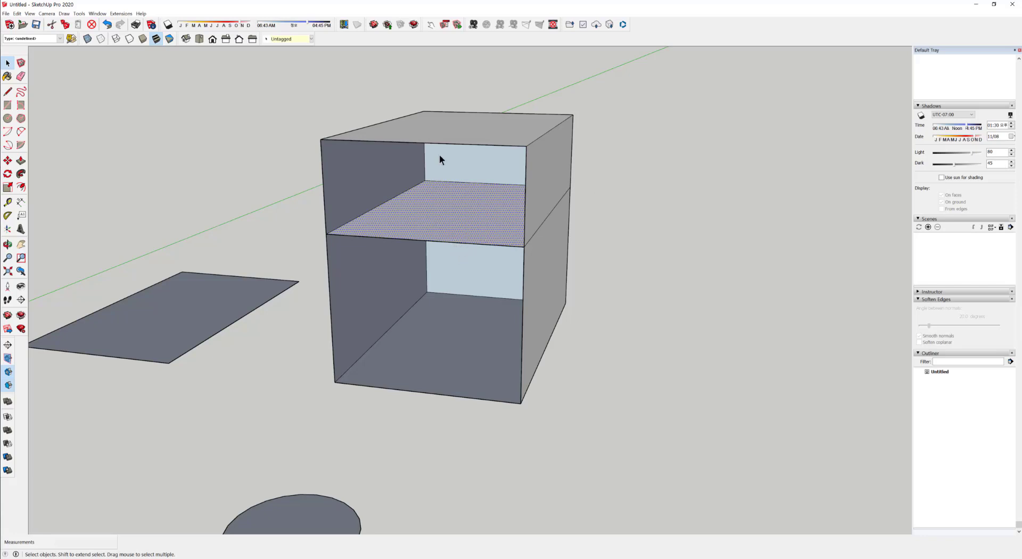
middle_click_drag(485, 279, 457, 326)
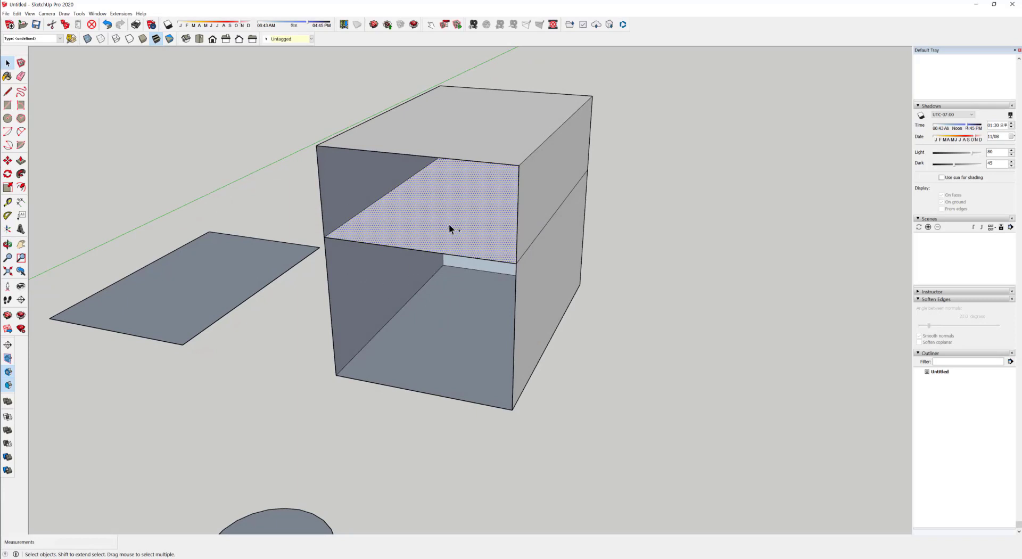
- Undo the two front-face deletions and the upper extrusion of the box
key("ctrl+z")
key("ctrl+z")
key("ctrl+z")
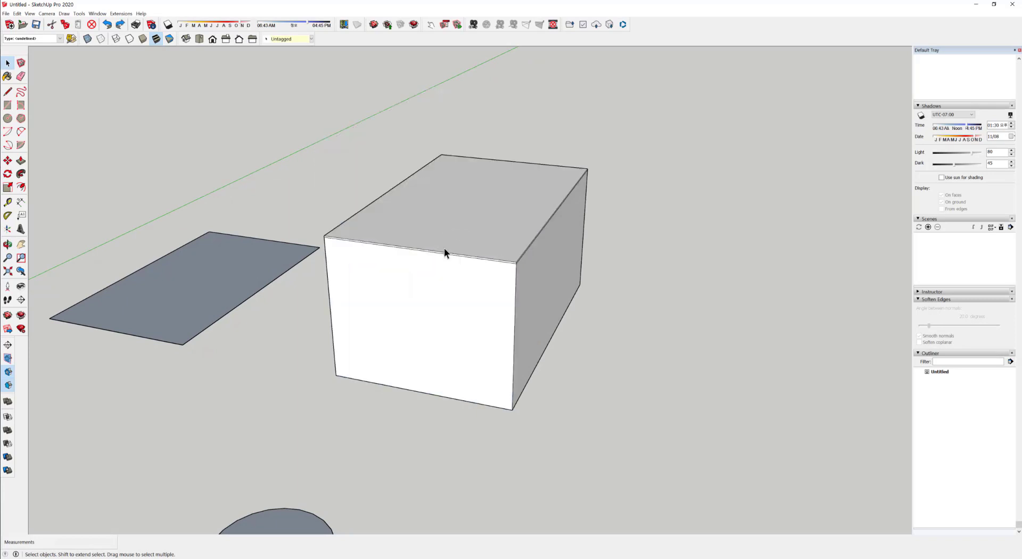
- Extrude the copied circle in front of the box upward about 3783 mm with Push/Pull
left_click(444, 246)
middle_click_drag(457, 286, 419, 355)
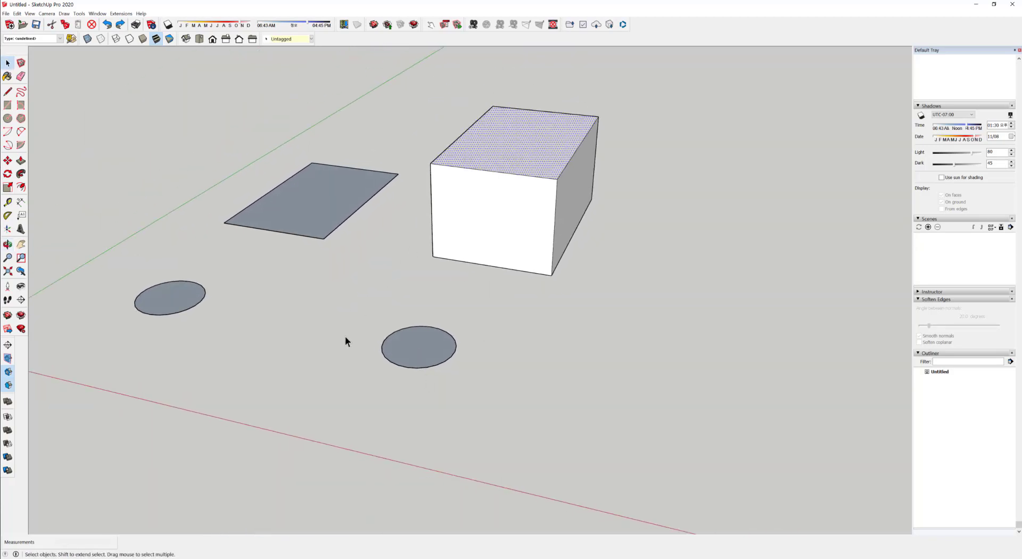
key("p")
key("space")
left_click(417, 346)
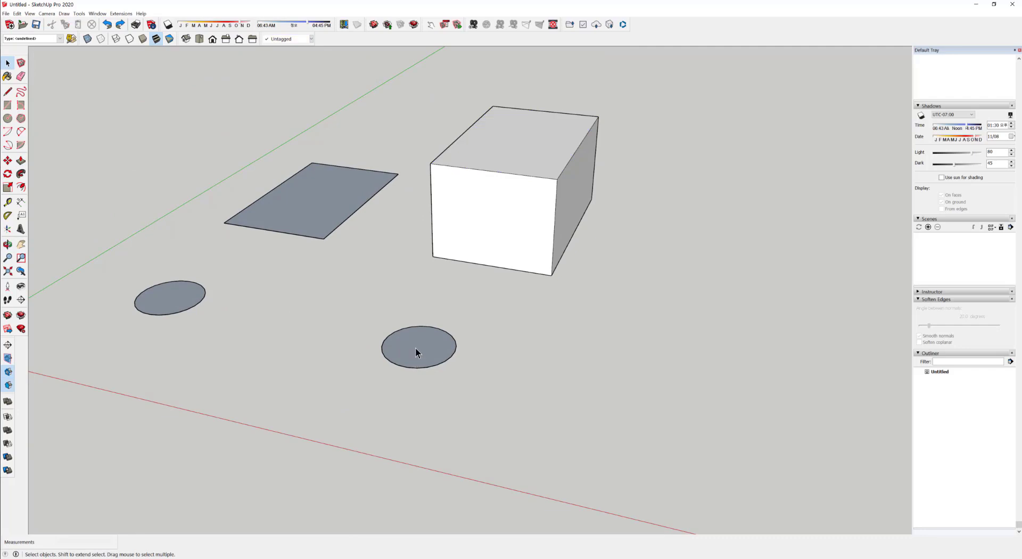
left_click(416, 343)
key("p")
left_click(418, 340)
left_click(419, 247)
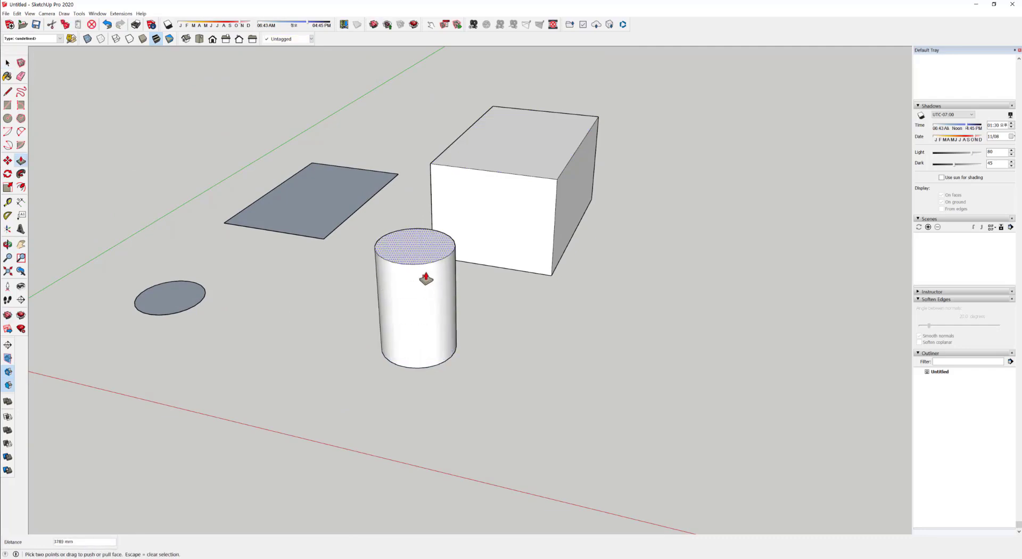
- Pull the cylinder's top face up about 2455 mm as a new starting face with Push/Pull
key("ctrl")
left_click(420, 256)
left_click(425, 185)
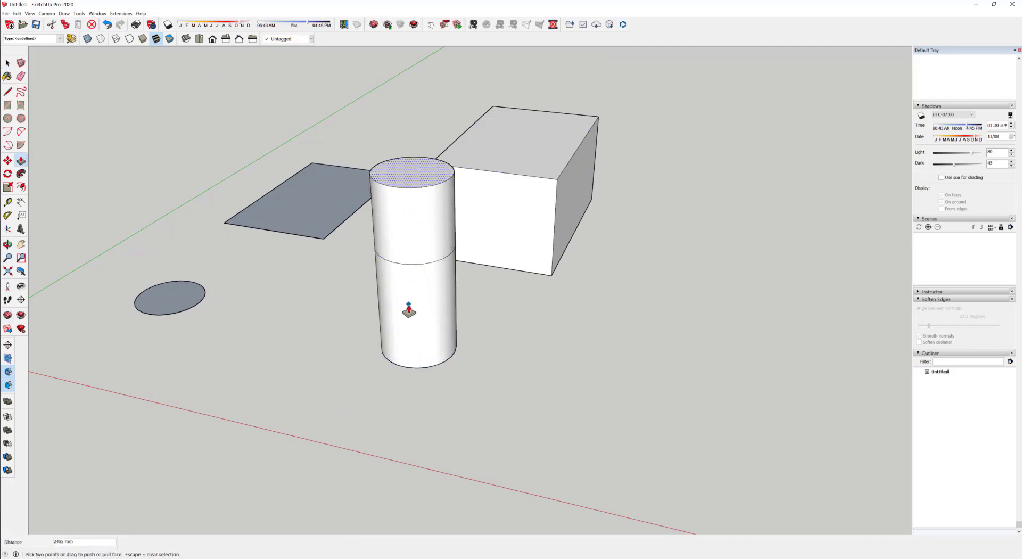
- Delete the side face of the cylinder's upper section, and undo both this deletion and the upper extrusion
key("space")
middle_click_drag(398, 175, 407, 218)
left_click(407, 218)
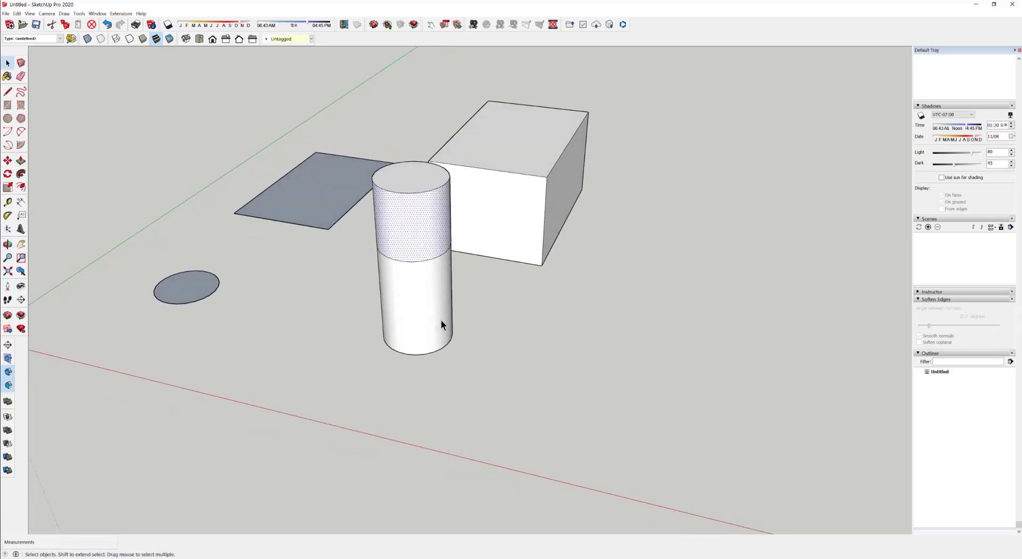
key("Delete")
middle_click_drag(433, 315, 394, 233)
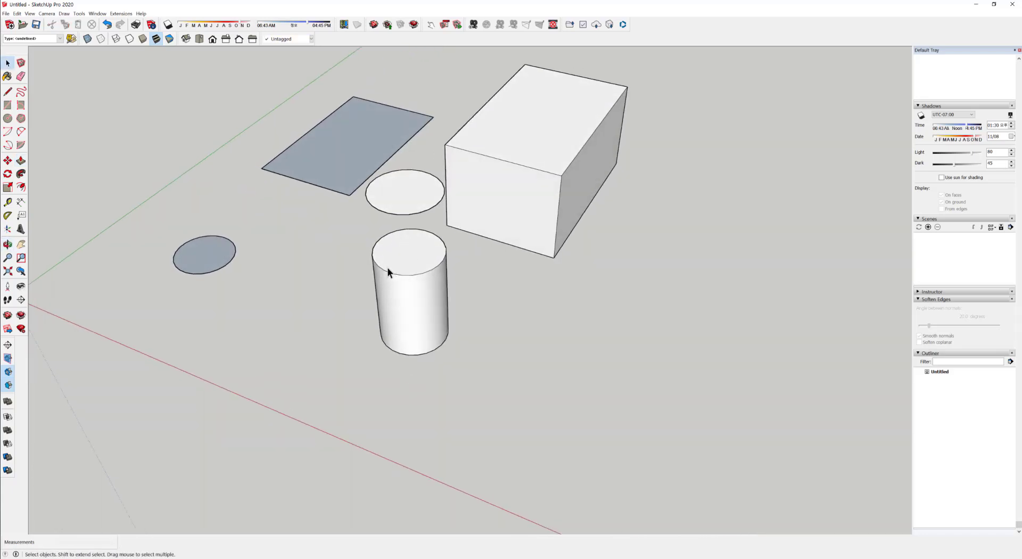
key("ctrl+z")
middle_click_drag(384, 273, 519, 350)
key("ctrl+z")
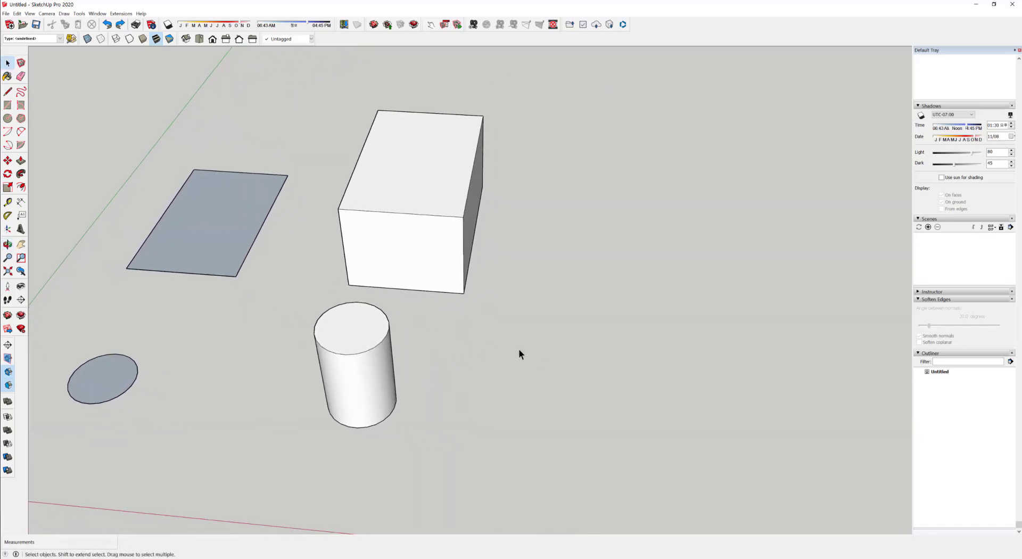
- Select the whole cylinder with its connected geometry, clear it, select only the top face, and clear that selection too
middle_click_drag(429, 296, 372, 285)
scroll(373, 284, "down", 3)
middle_click_drag(429, 358, 415, 355)
middle_click_drag(415, 355, 410, 337, "shift")
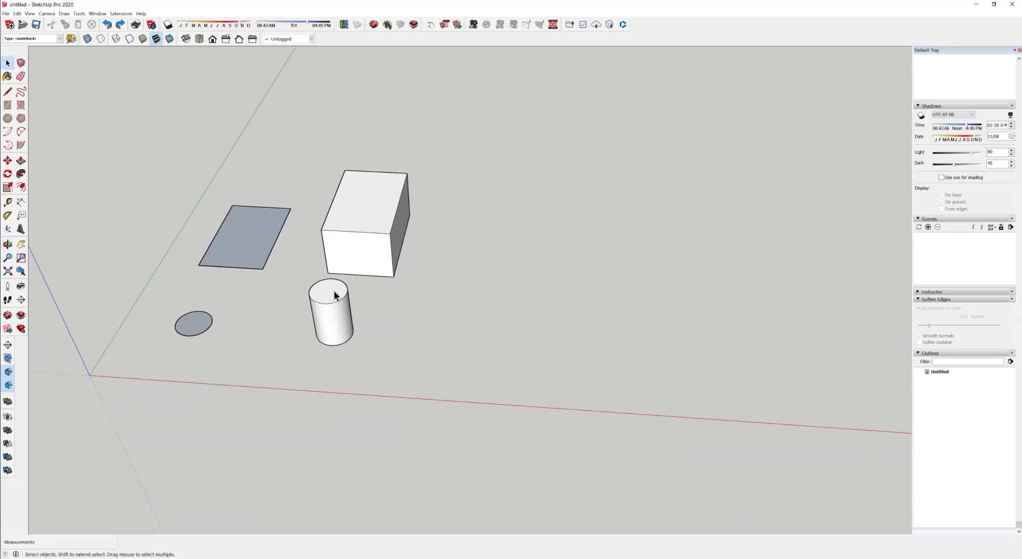
middle_click_drag(335, 295, 377, 342)
left_click(360, 302)
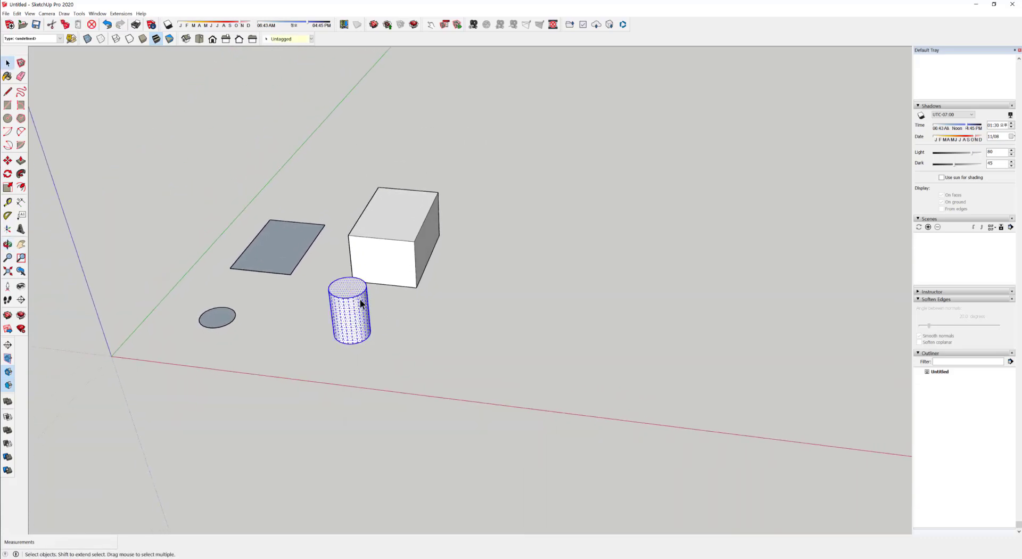
left_click(394, 324)
middle_click_drag(394, 324, 406, 371)
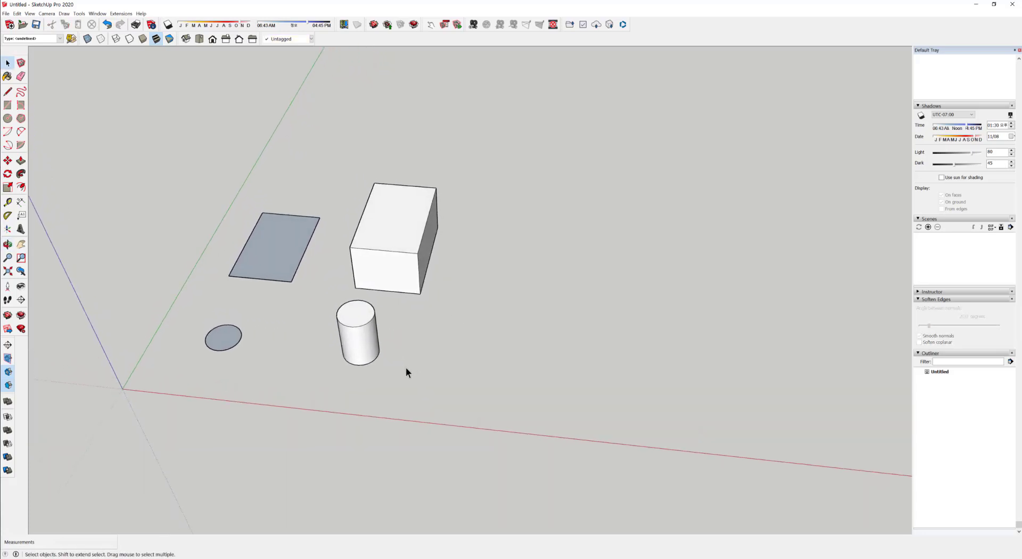
left_click(350, 321)
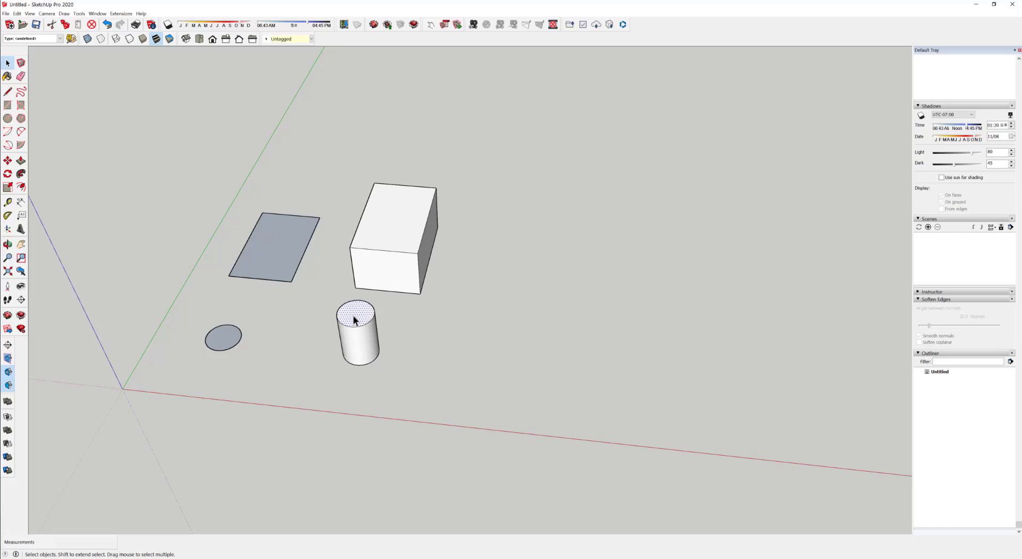
left_click(409, 366)
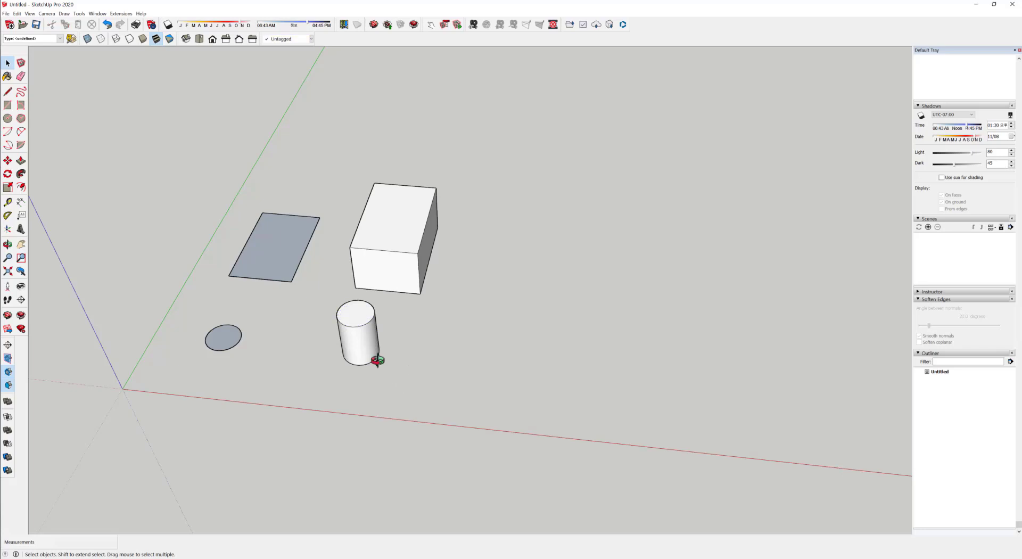
- Select the cylinder with a crossing selection, and repeat with a larger one that also takes in the box and the flat rectangle
middle_click_drag(377, 359, 364, 341)
left_click(362, 331)
left_click_drag(393, 372, 329, 291)
middle_click_drag(370, 301, 393, 264)
left_click_drag(452, 405, 302, 240)
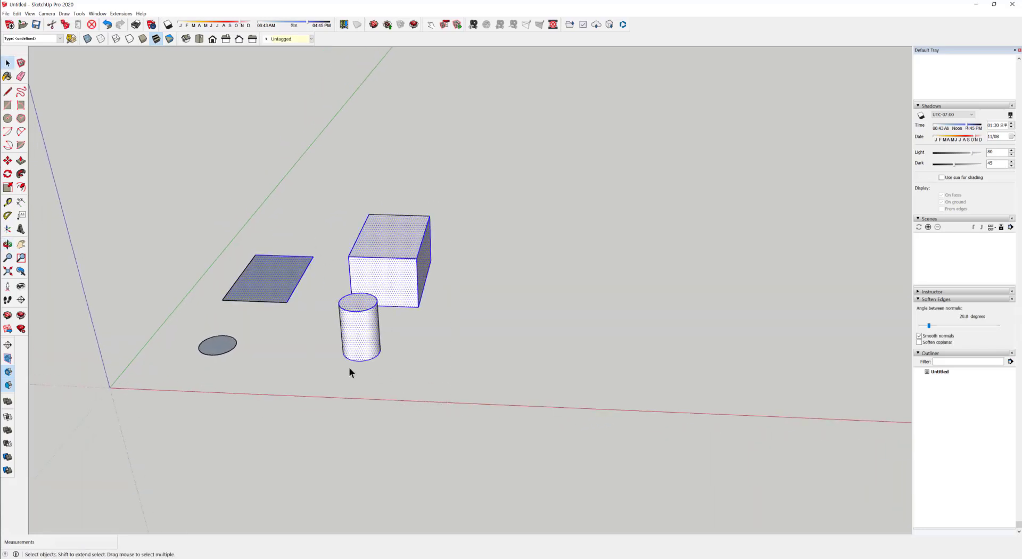
- Window-select only the cylinder, reduce the selection to its side face and bounding edges, and clear it
mouse_move(350, 368)
middle_mouse_down()
mouse_move(286, 444)
mouse_move(351, 365)
middle_mouse_up()
left_click_drag(328, 285, 393, 366)
scroll(376, 397, "up", 2)
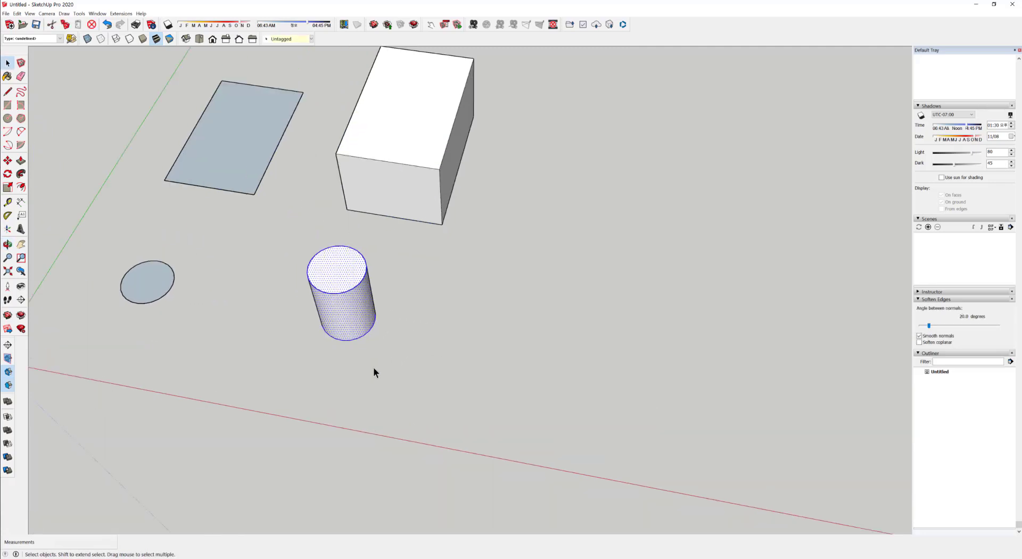
left_click(344, 292)
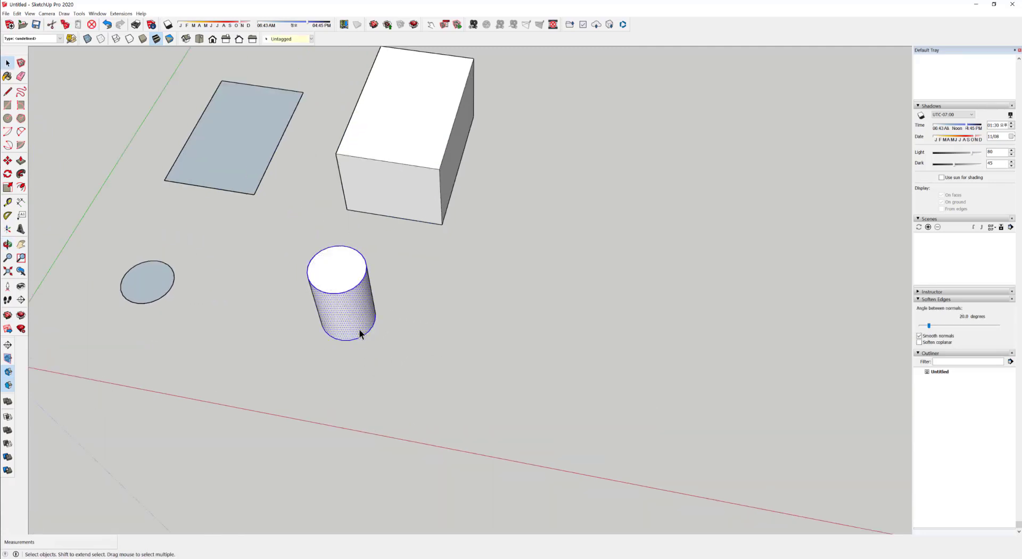
middle_click_drag(352, 366, 375, 292)
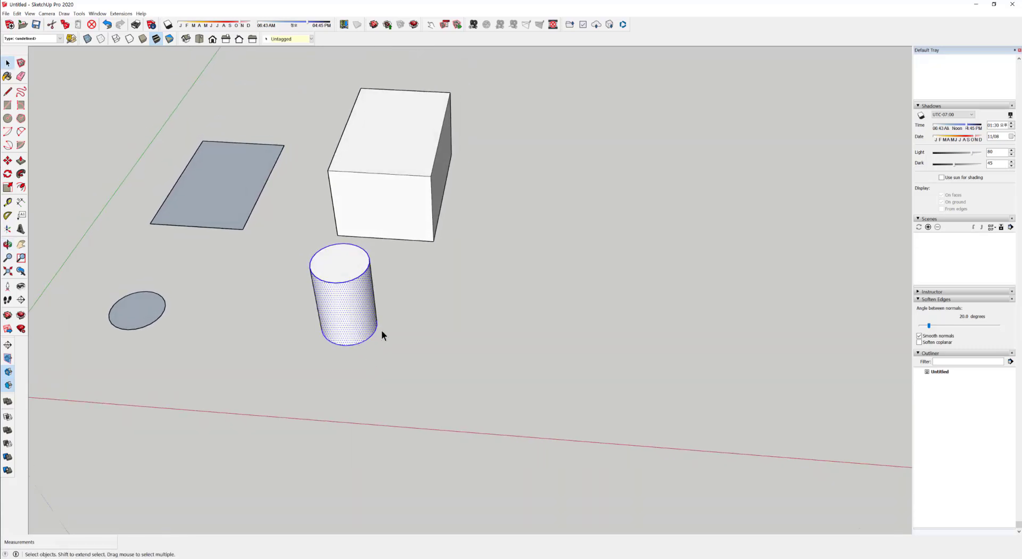
left_click(428, 337)
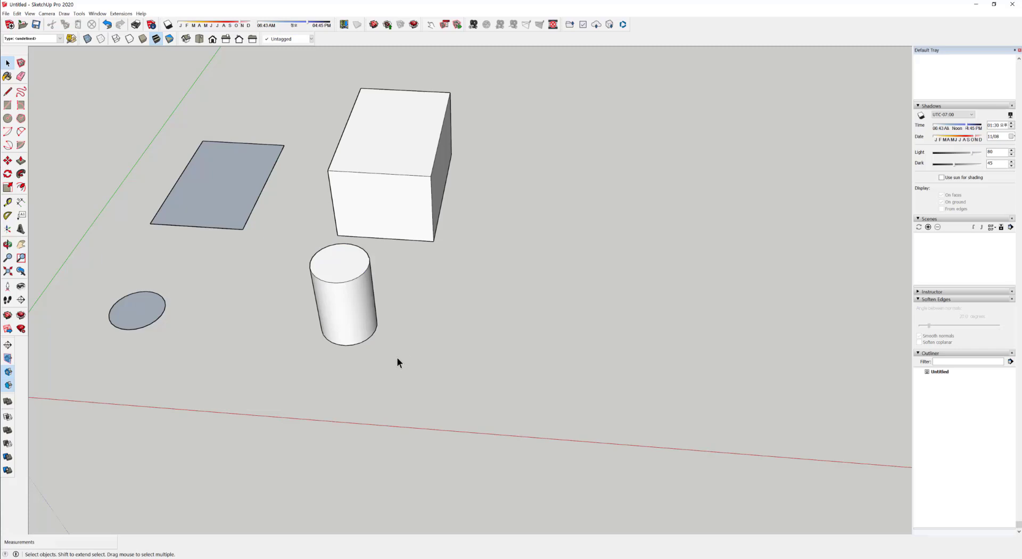
- Window-select the cylinder and extend the selection to all its connected geometry, including the hidden edges
middle_click_drag(387, 305, 334, 288)
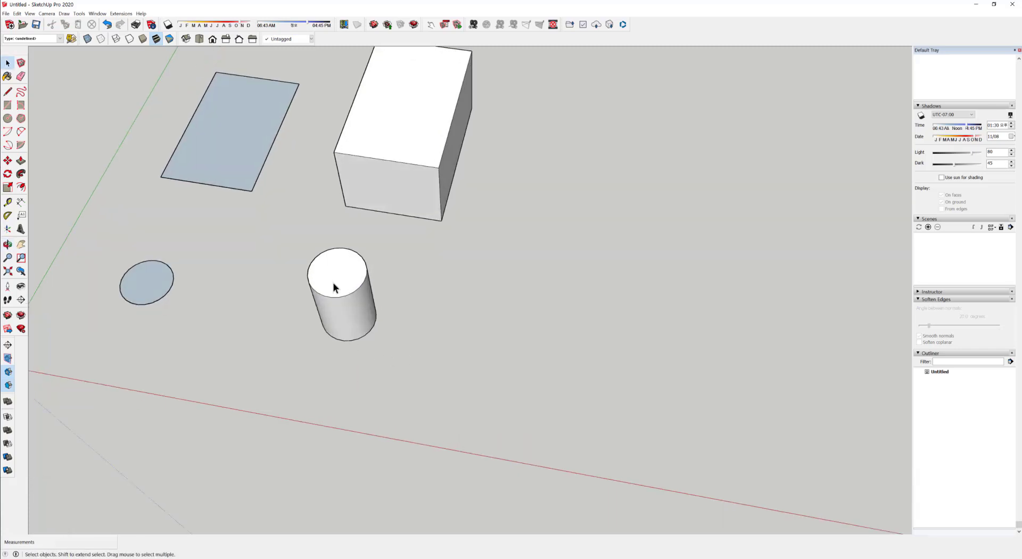
left_click_drag(296, 213, 408, 342)
middle_click_drag(365, 287, 359, 266)
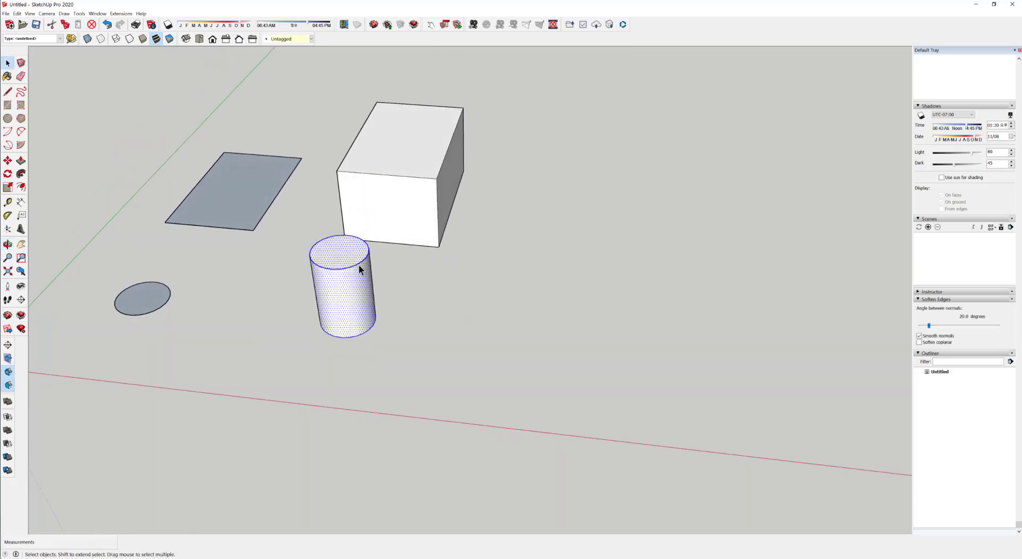
triple_click(350, 281)
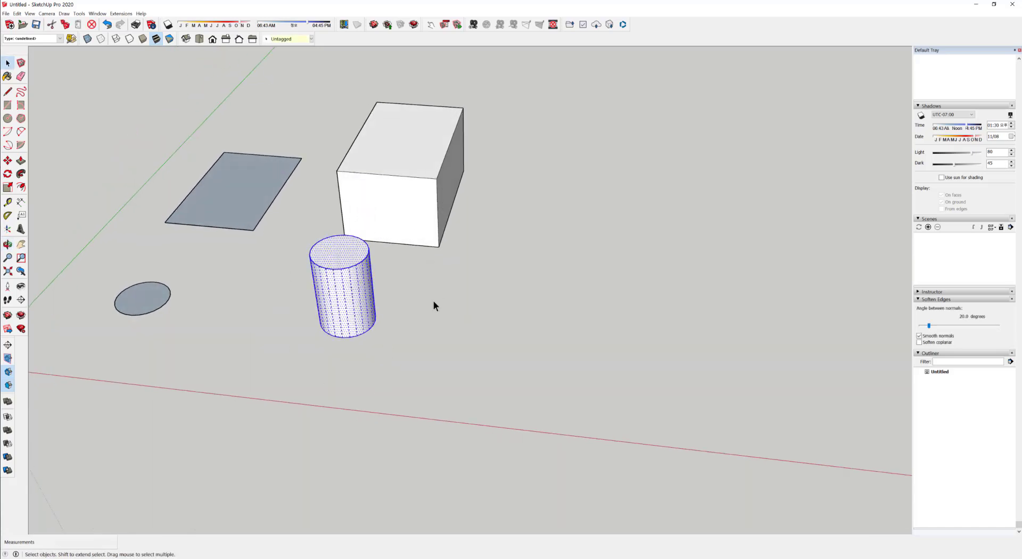
- Make a group from the selected cylinder geometry
right_click(336, 252)
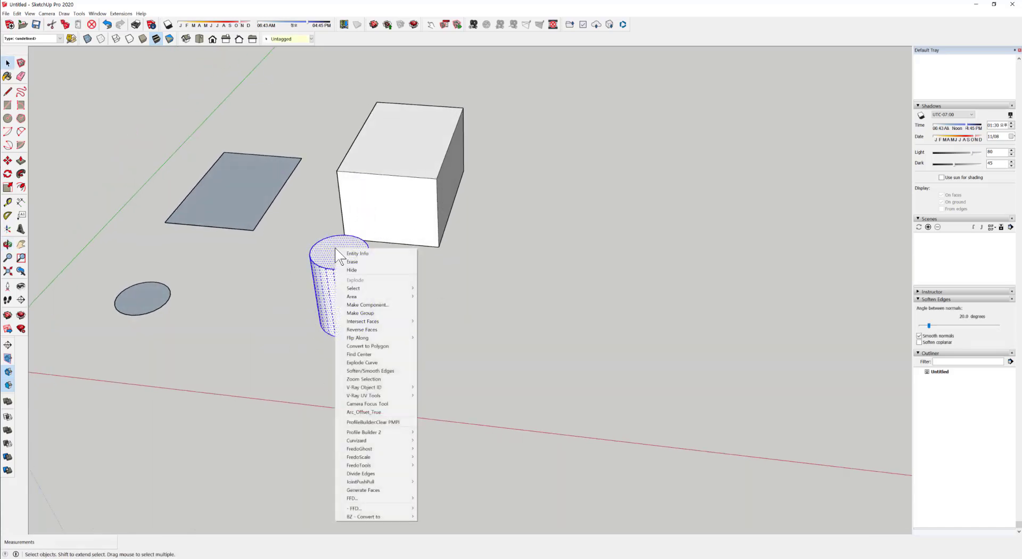
mouse_move(377, 326)
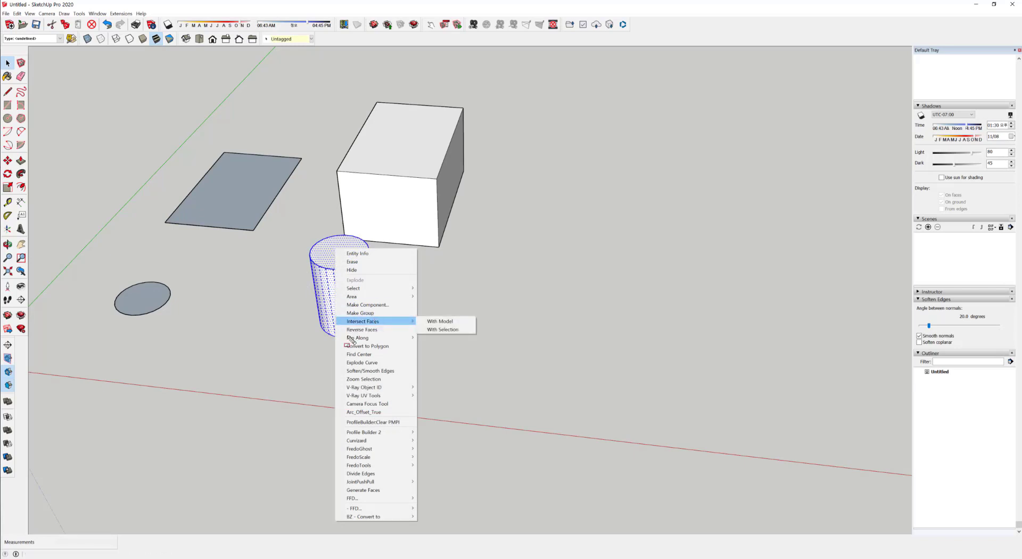
left_click_drag(343, 306, 387, 318)
key("Escape")
right_click(342, 247)
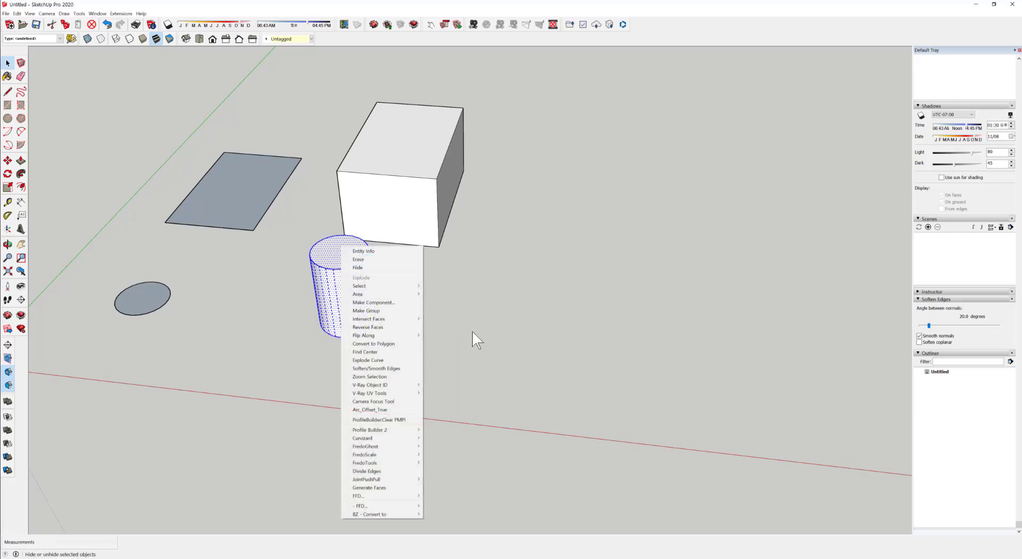
left_click(362, 311)
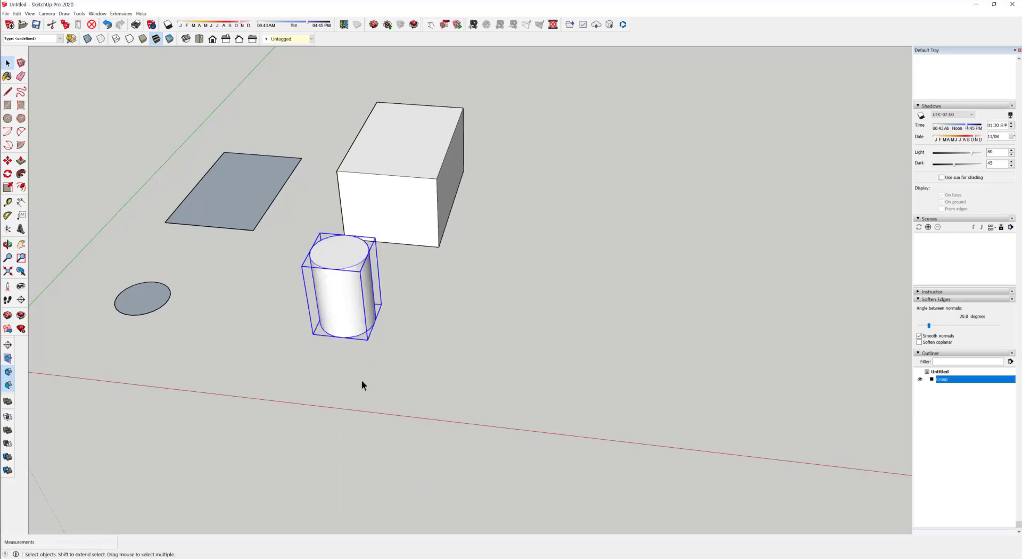
- Open the cylinder group for editing from the Outliner, exit it, and select the group as a whole
middle_click_drag(336, 350, 326, 225)
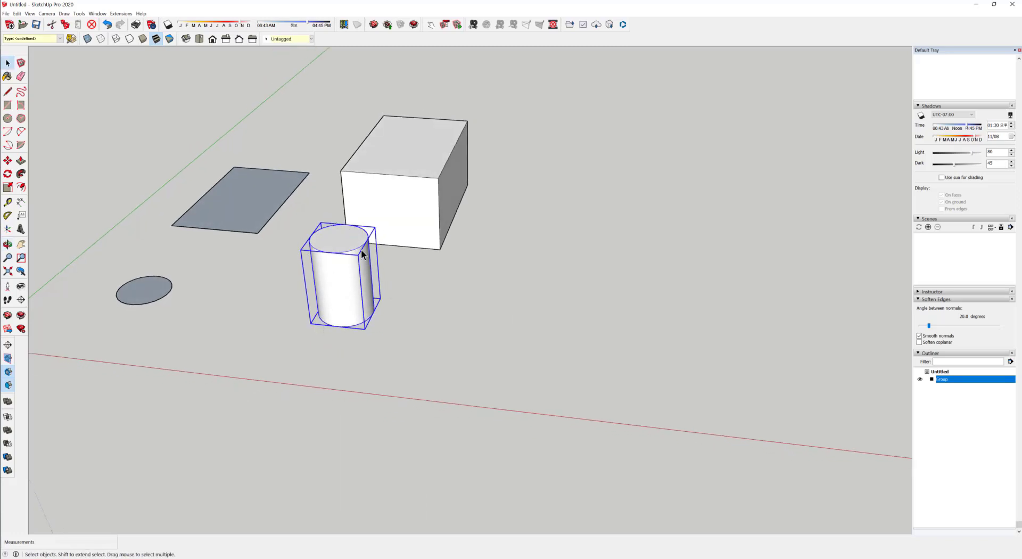
double_click(936, 381)
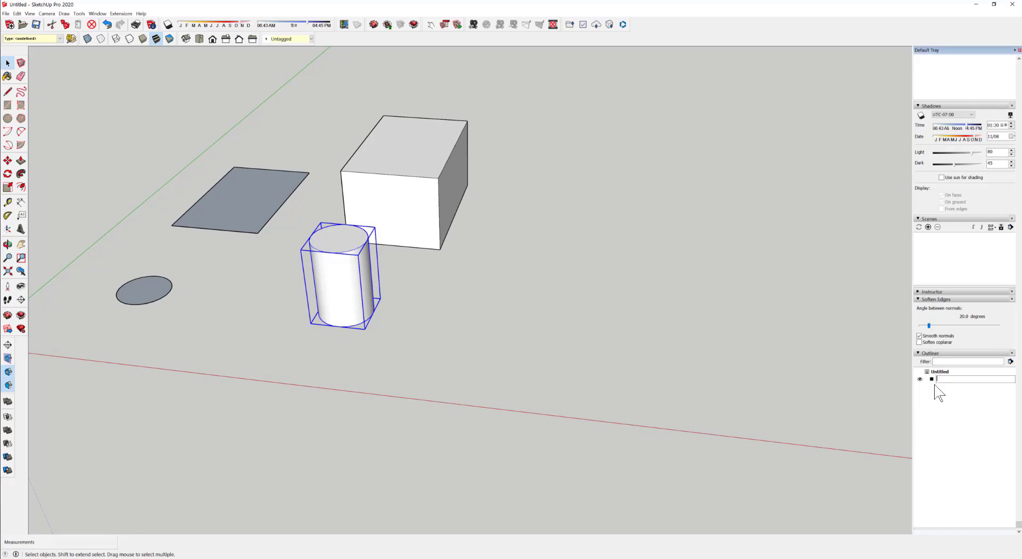
left_click(936, 390)
double_click(938, 380)
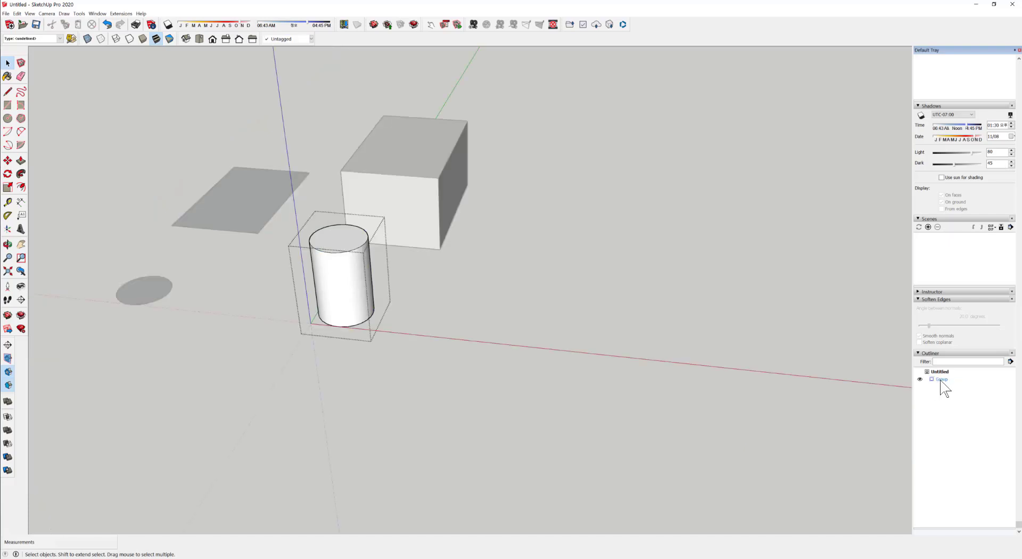
double_click(941, 381)
left_click(933, 380)
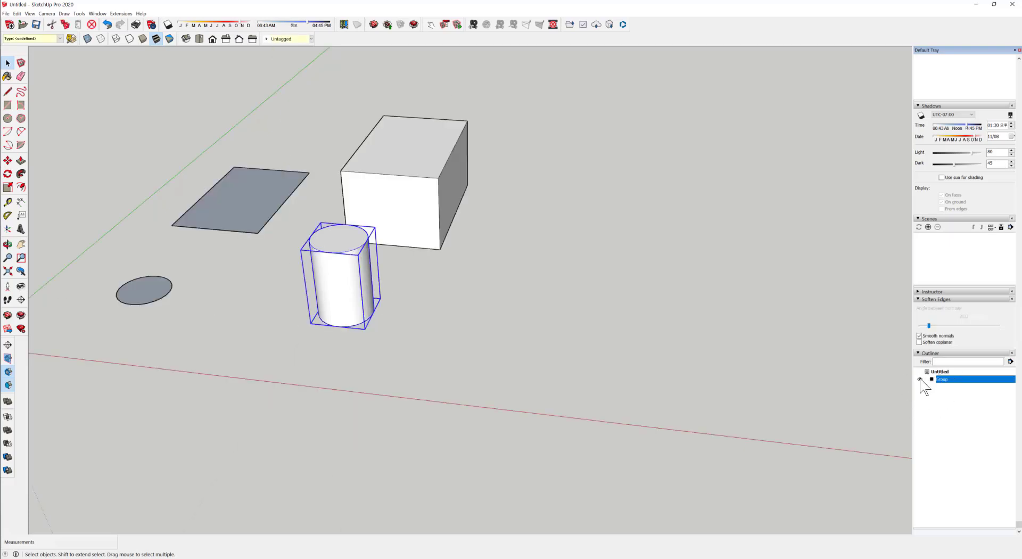
- Toggle the cylinder group's visibility off and on, and hide the group
left_click(920, 379)
left_click(921, 380)
left_click(920, 379)
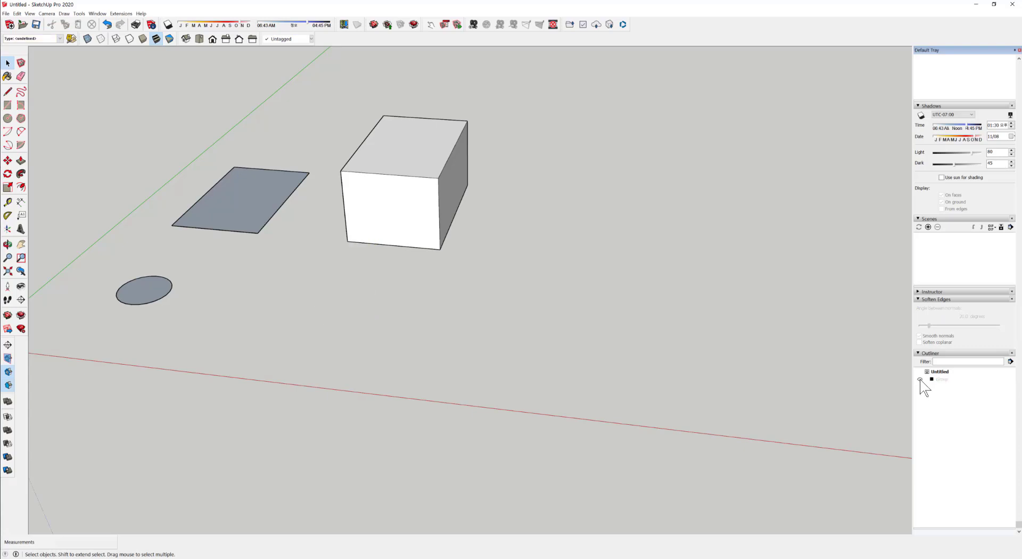
- Make the hidden cylinder group visible again from the Outliner and select it in the model
left_click(920, 379)
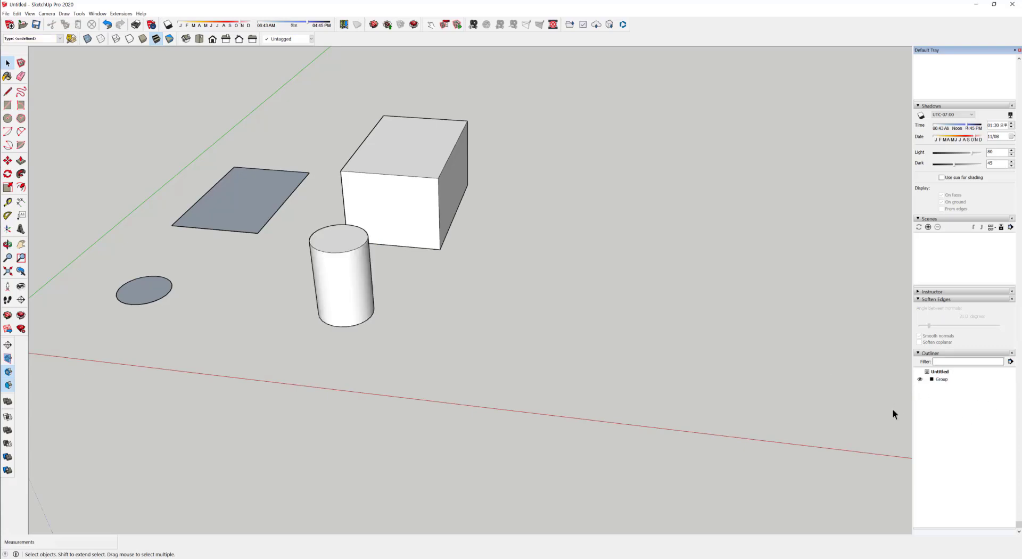
middle_click_drag(314, 352, 340, 349)
left_click(341, 331)
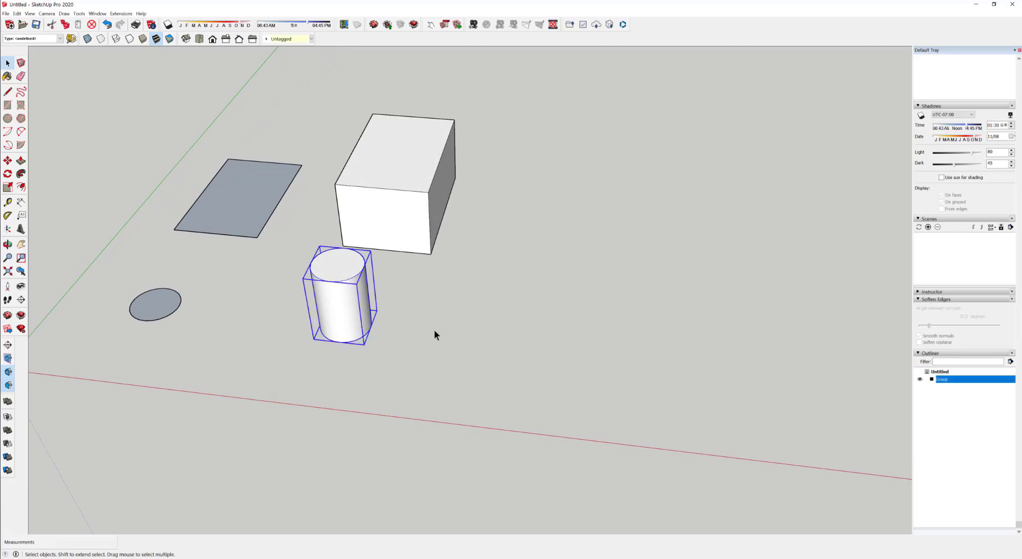
- Select all connected geometry of the box and make it a group
middle_click_drag(433, 330, 410, 160)
triple_click(411, 163)
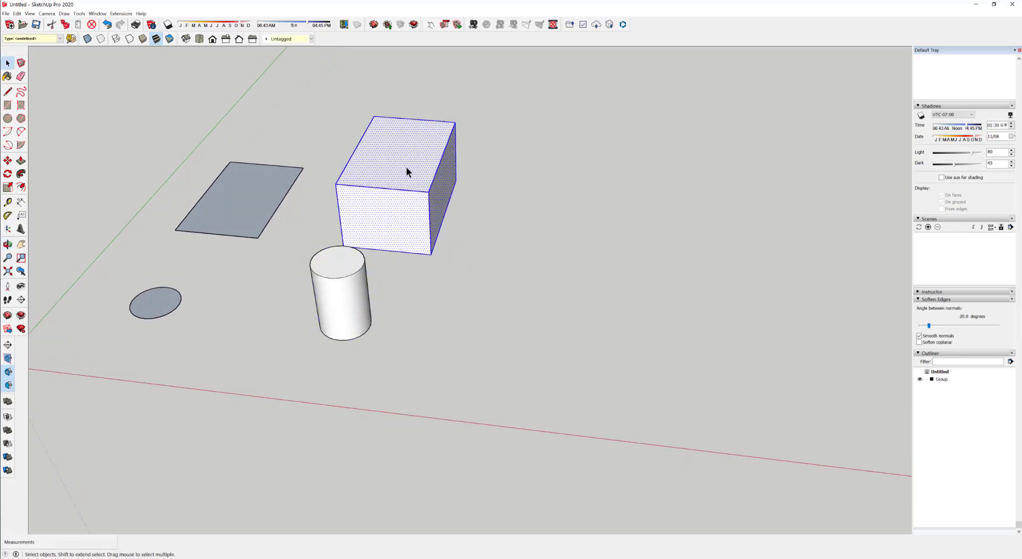
right_click(405, 161)
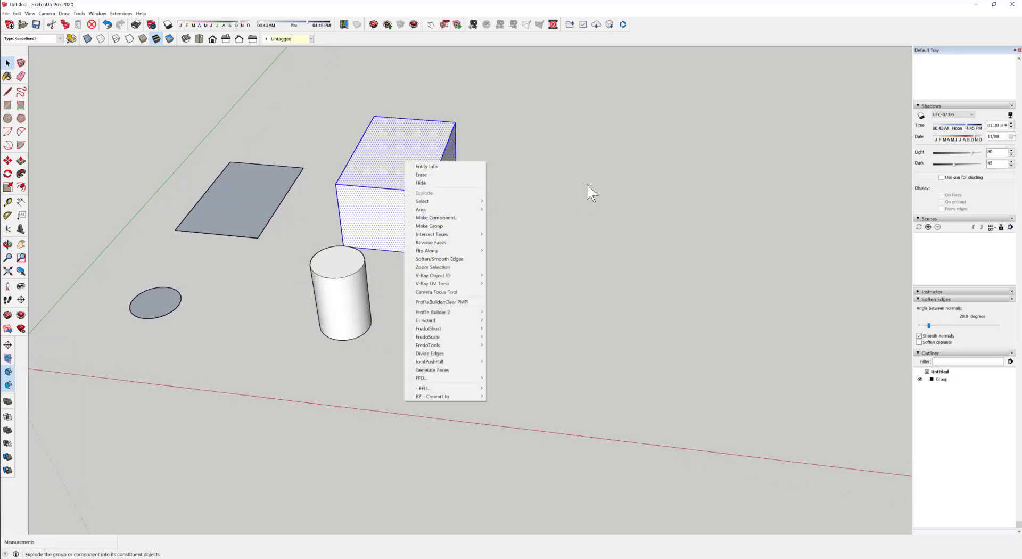
left_click(454, 226)
middle_click_drag(454, 298, 413, 211)
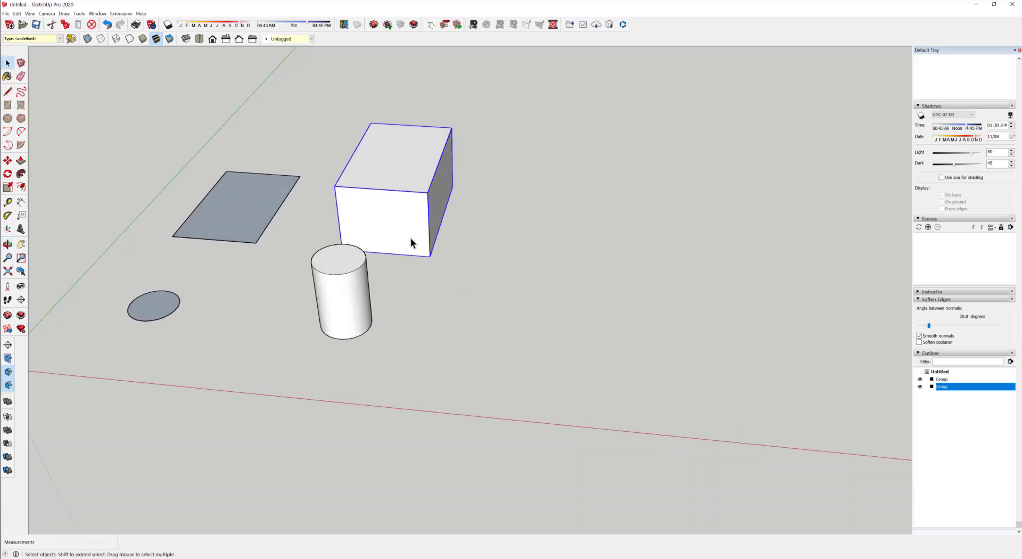
middle_click_drag(411, 333, 418, 386)
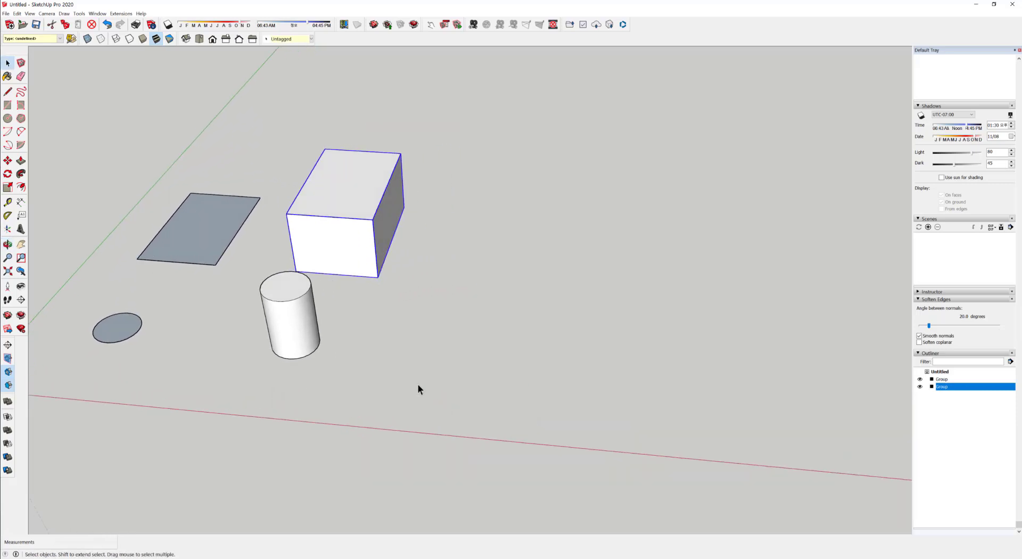
- Select the cylinder and box groups in turn to compare their highlighting in the model and the Outliner, and clear the selection
left_click(306, 322)
left_click(357, 174)
left_click(288, 307)
middle_click_drag(298, 343, 362, 365)
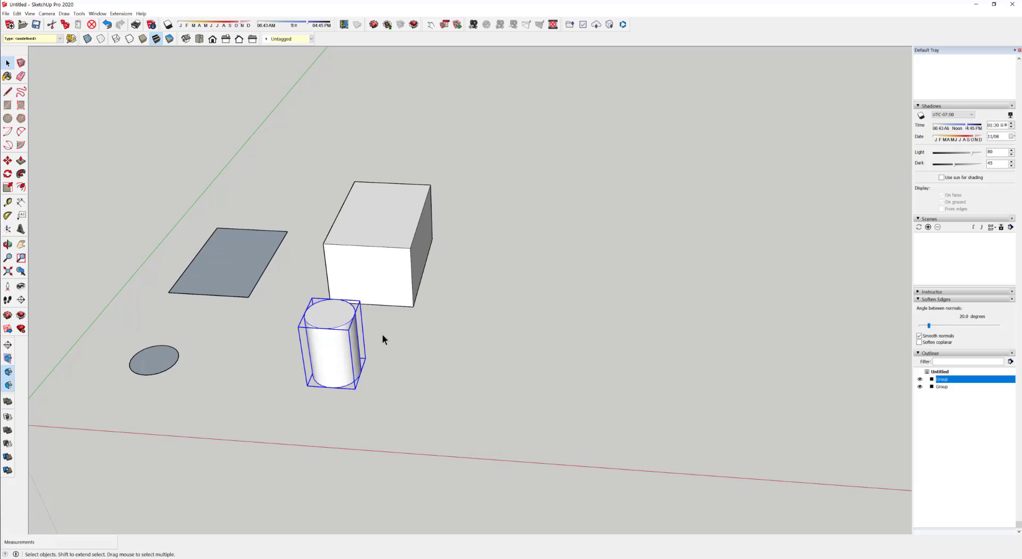
left_click(369, 350)
left_click(322, 352)
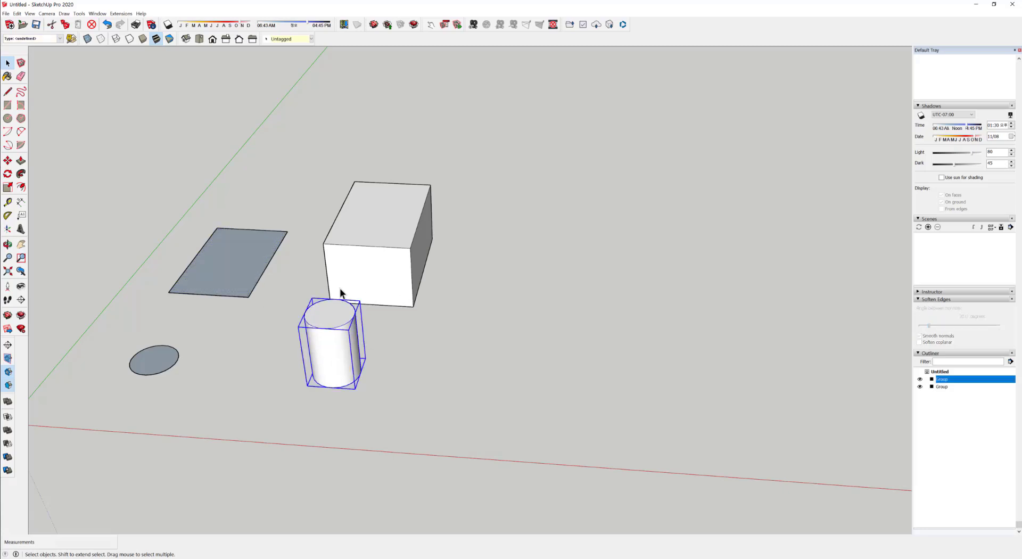
middle_click_drag(326, 383, 296, 383)
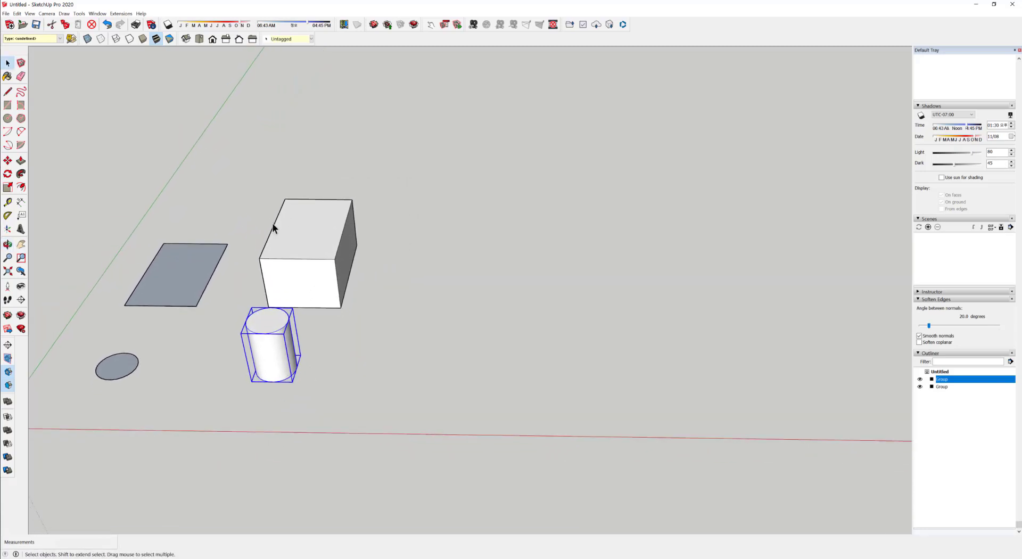
mouse_move(356, 400)
middle_mouse_down()
mouse_move(317, 368)
mouse_move(353, 391)
middle_mouse_up()
left_click(352, 391)
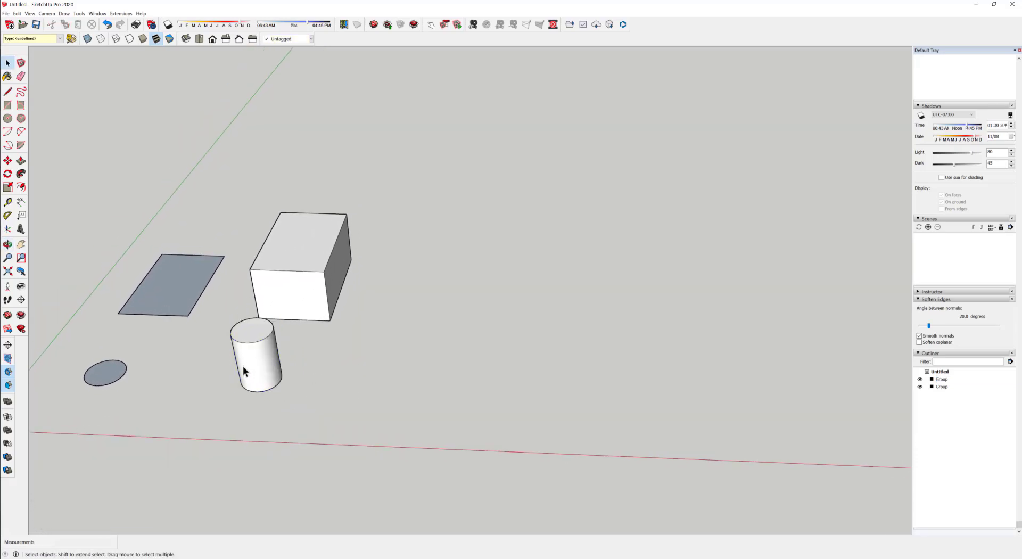
- Copy the cylinder group about 28052 mm along the red axis with the Move tool
left_click(243, 365)
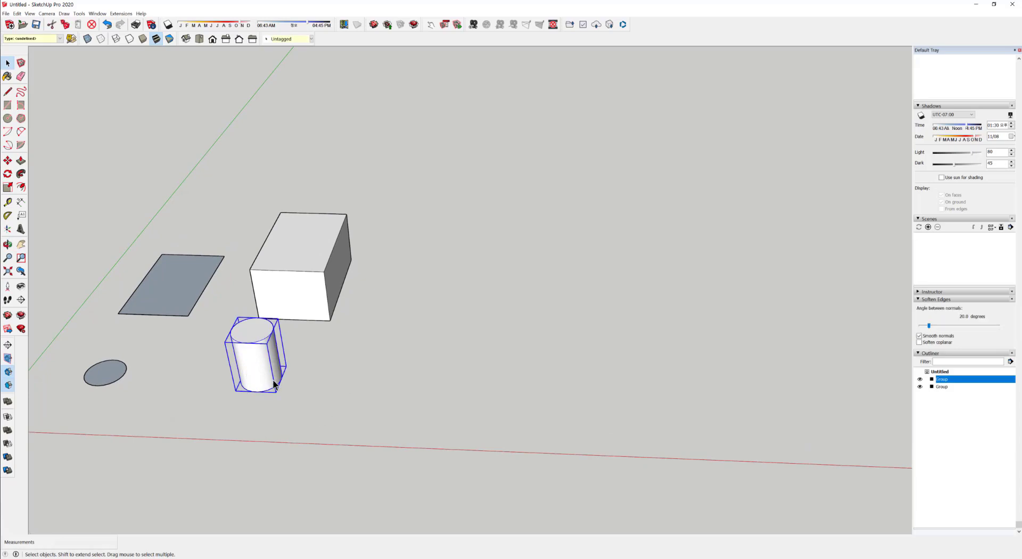
key("m")
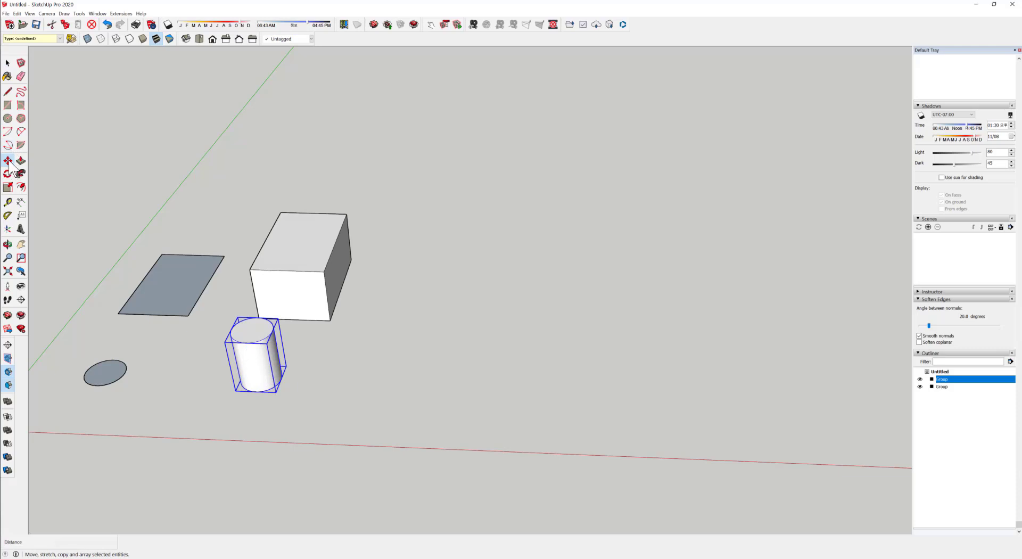
key("ctrl")
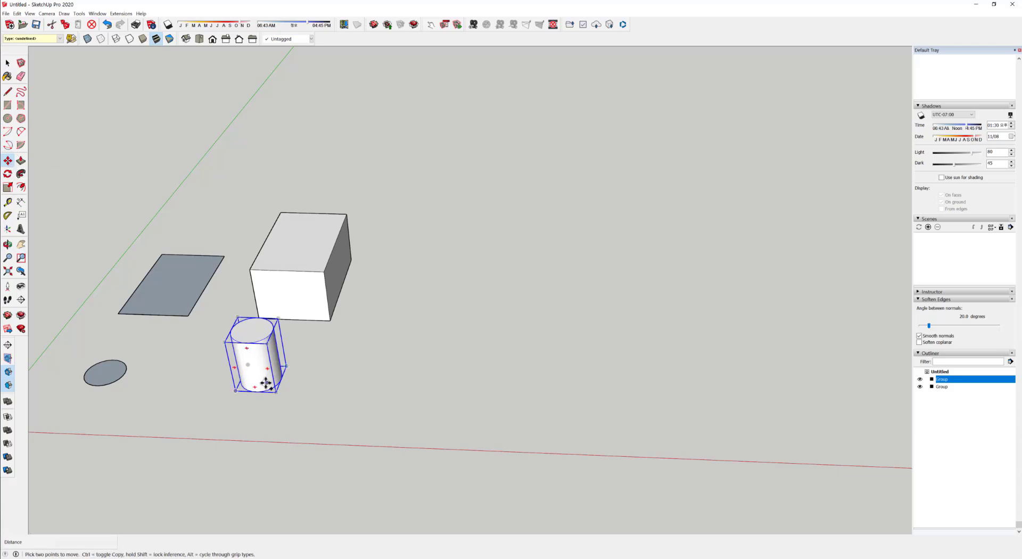
left_click(265, 381)
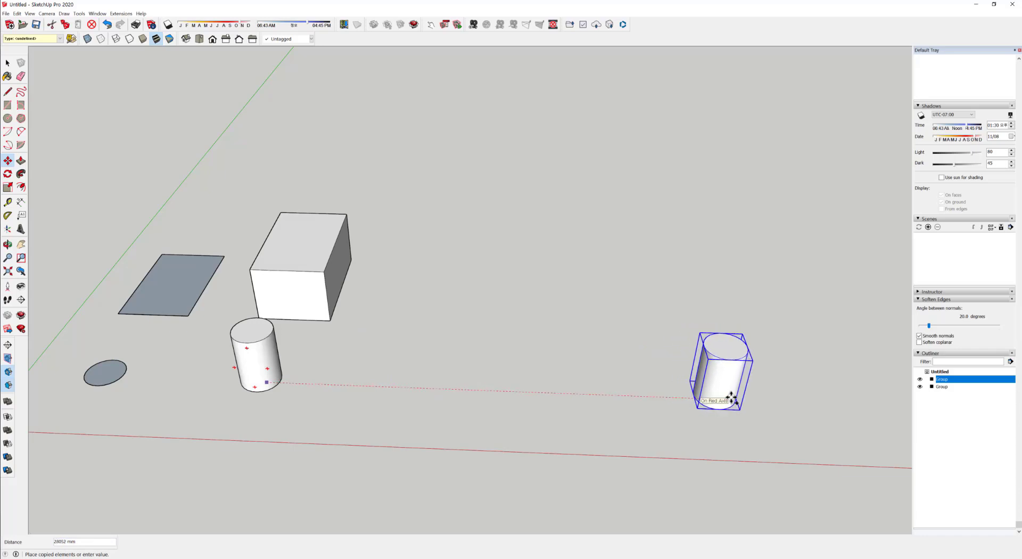
left_click(732, 398)
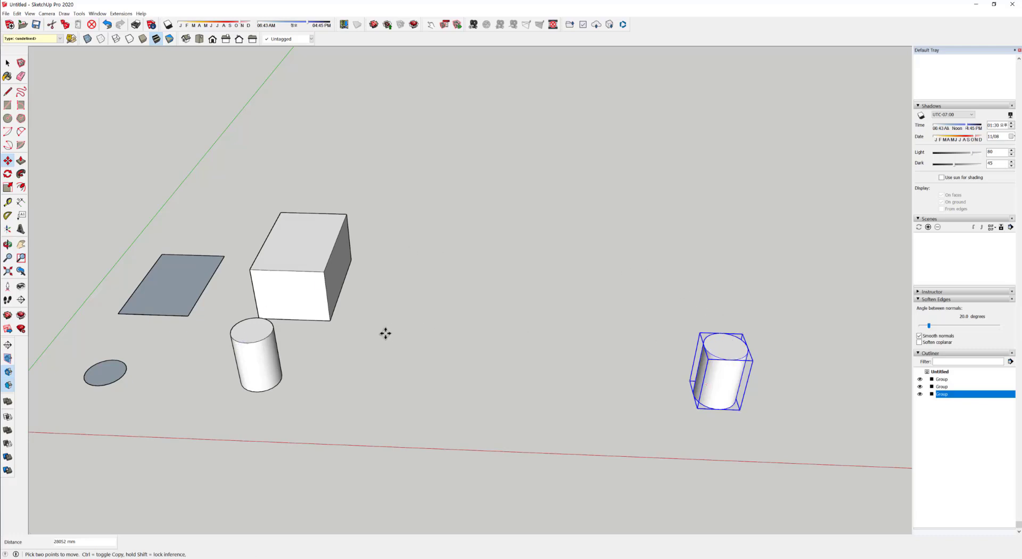
key("r")
left_click(258, 381)
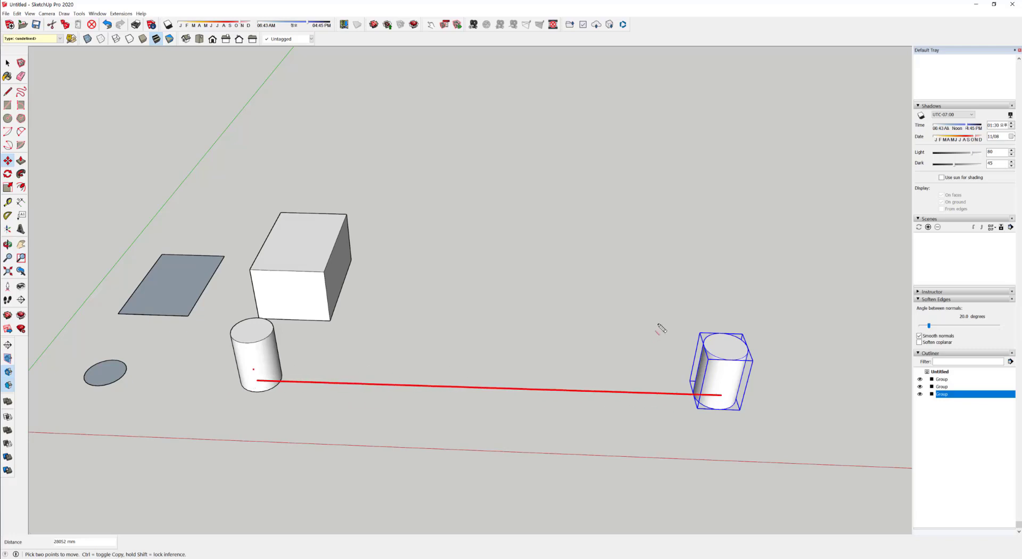
left_click_drag(658, 324, 561, 441)
left_click_drag(571, 318, 416, 438)
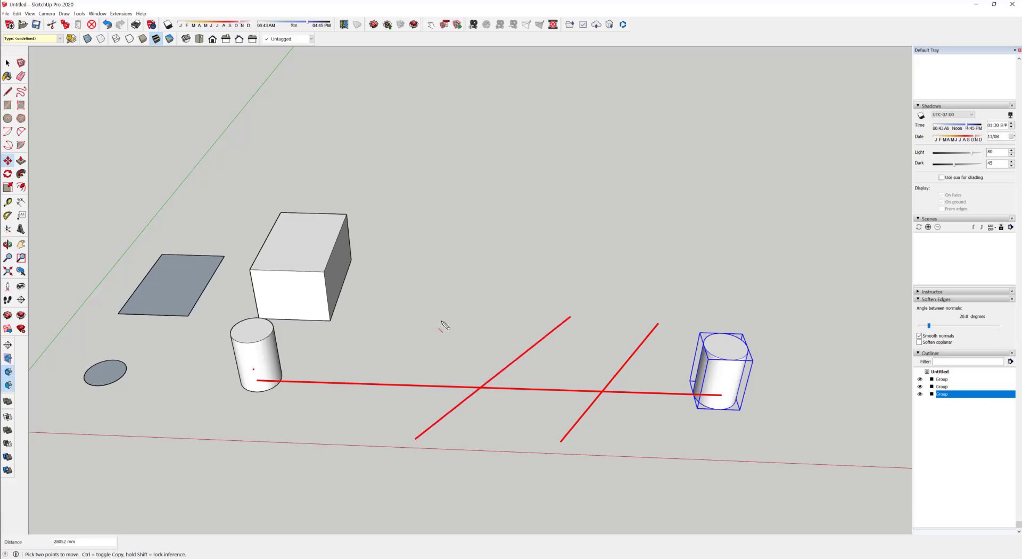
left_click_drag(453, 310, 286, 452)
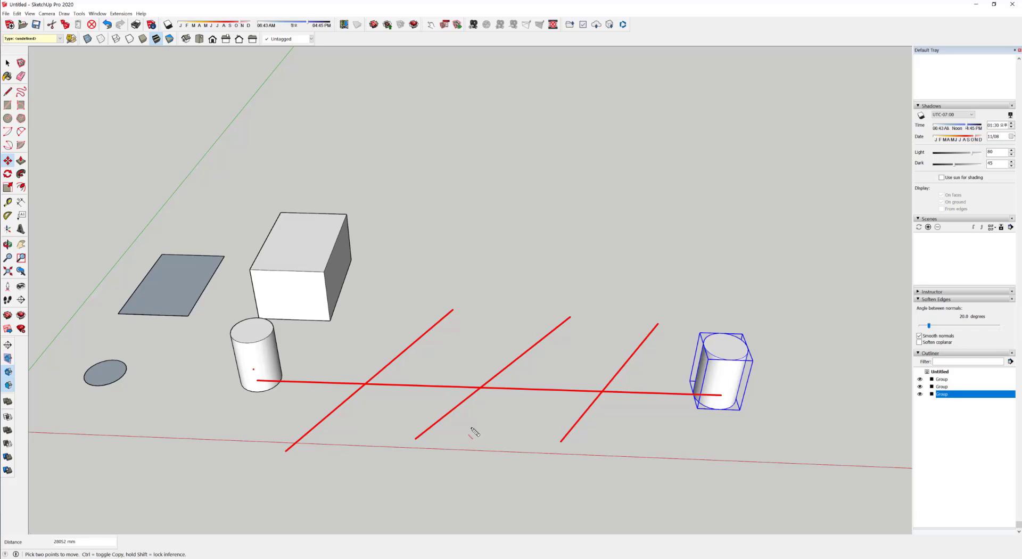
key("Escape")
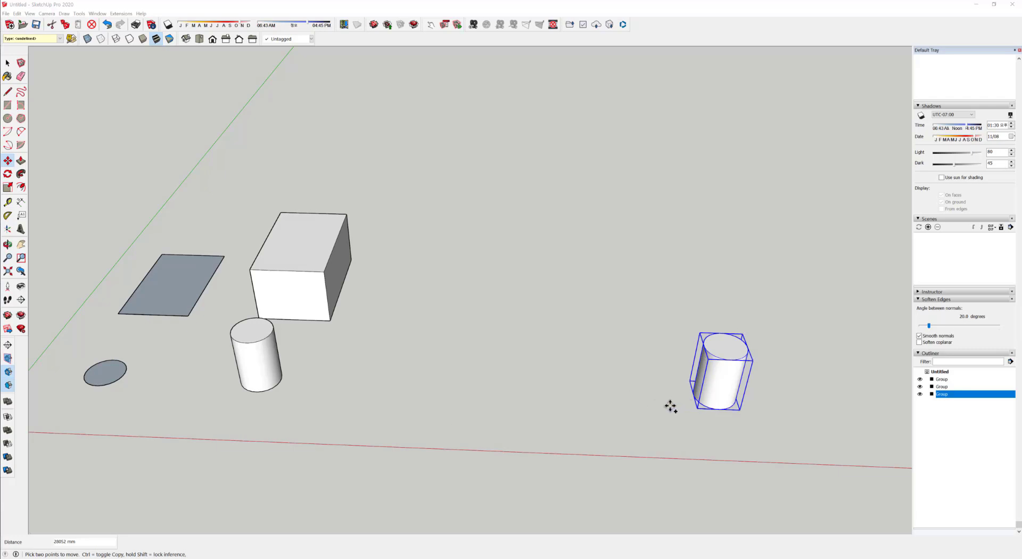
- Undo the cylinder copy and copy the group about 29 m along the red axis, dividing the distance into an array with /4
key("ctrl+z")
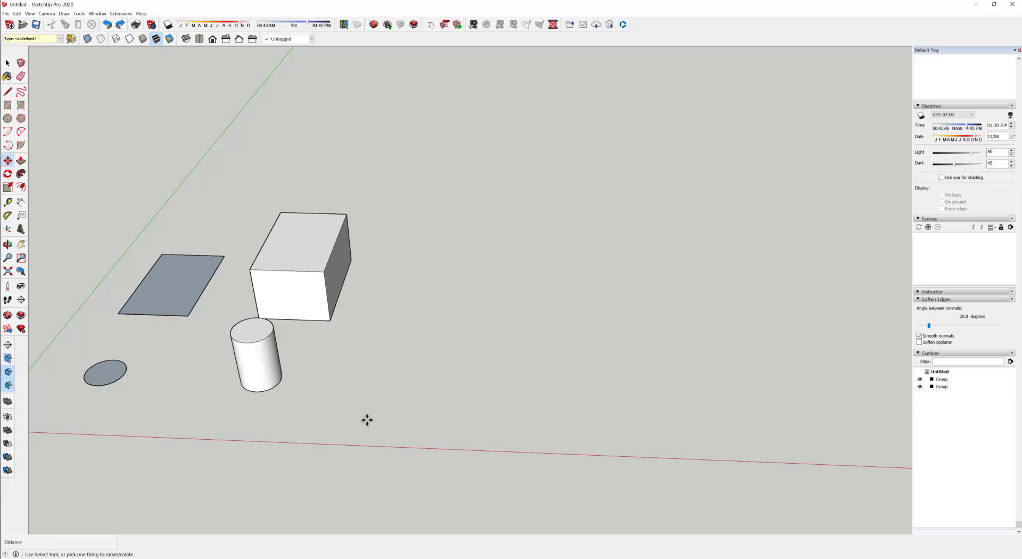
key("space")
left_click(269, 363)
key("m")
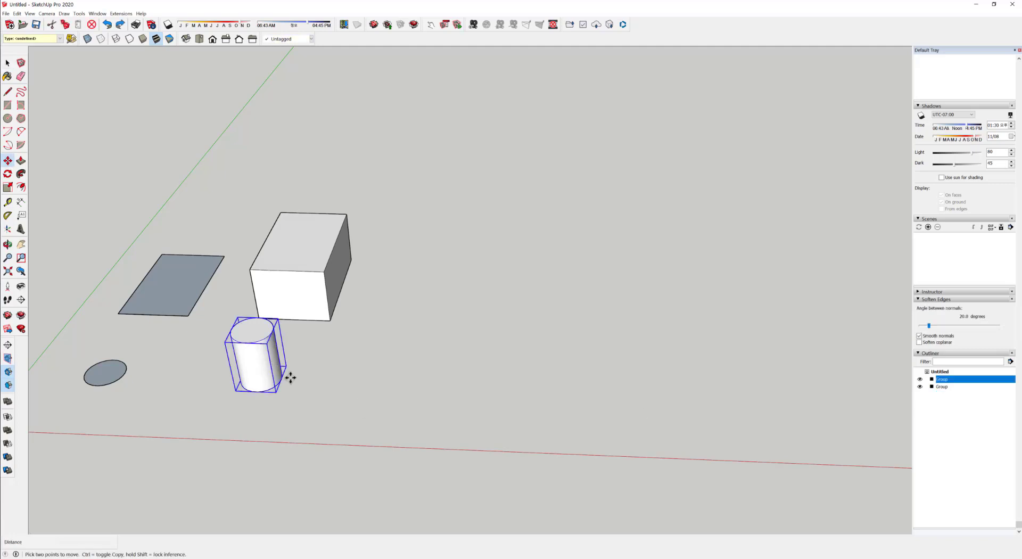
key("ctrl")
left_click(260, 375)
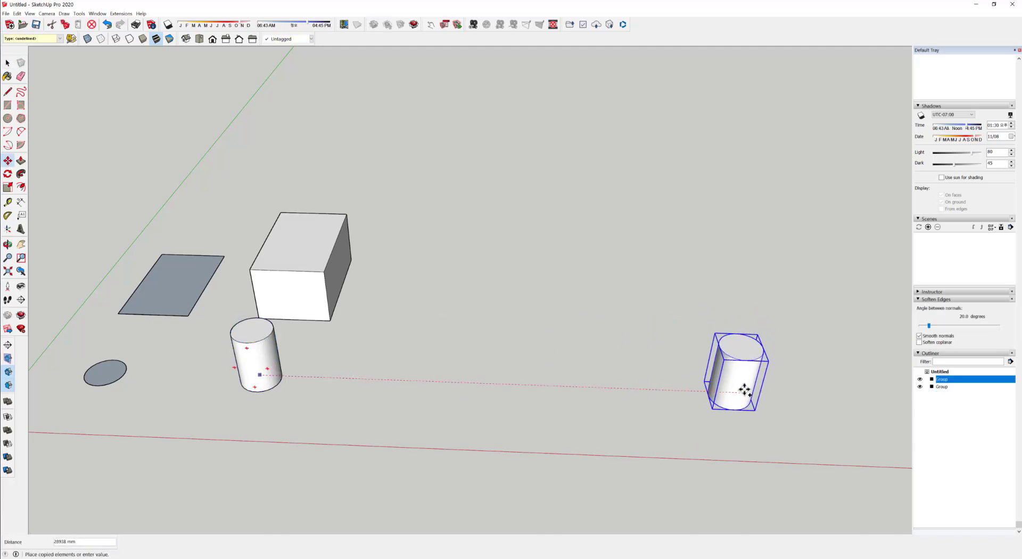
left_click(744, 390)
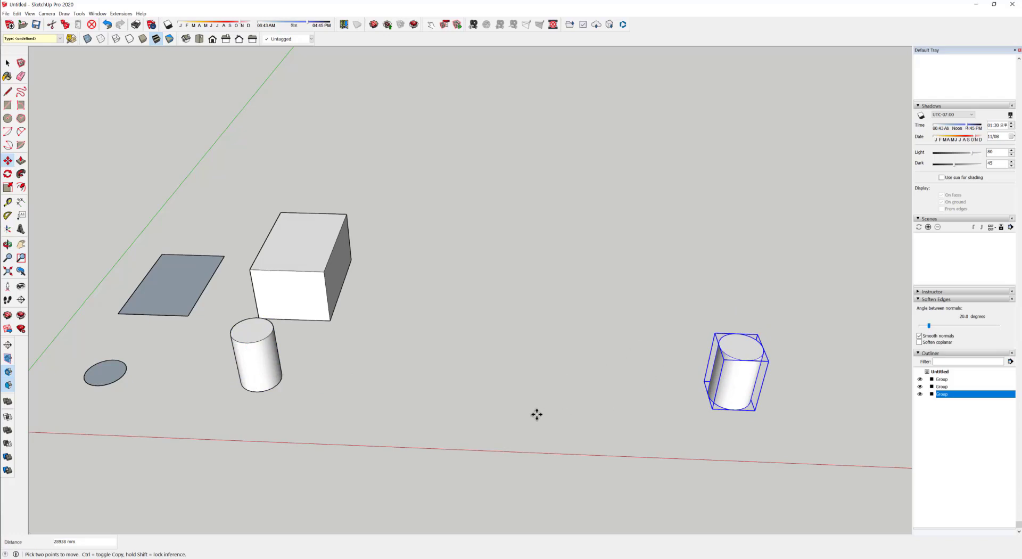
type("/4")
key("Return")
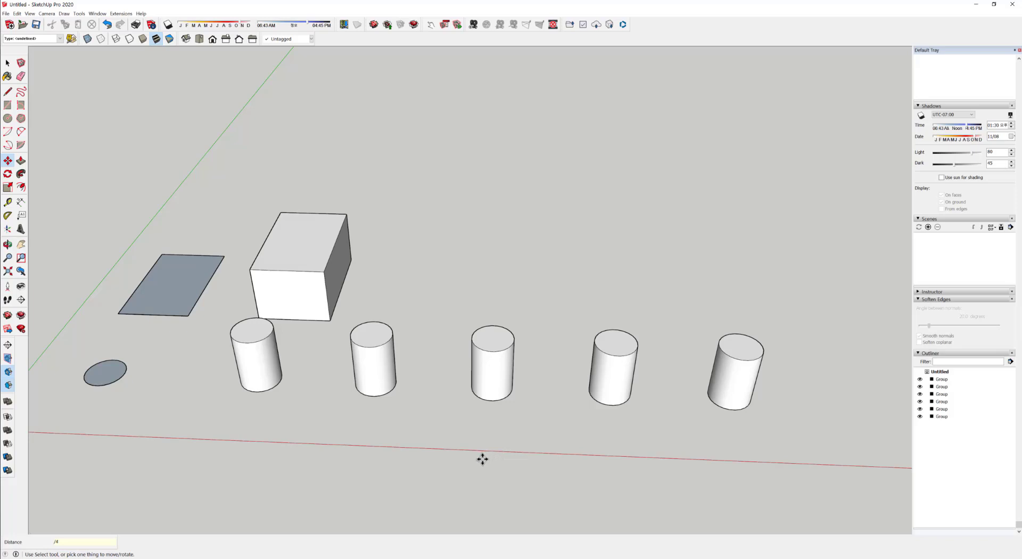
- Undo the divided array and copy the cylinder group 6000 mm along the red axis
key("ctrl+z")
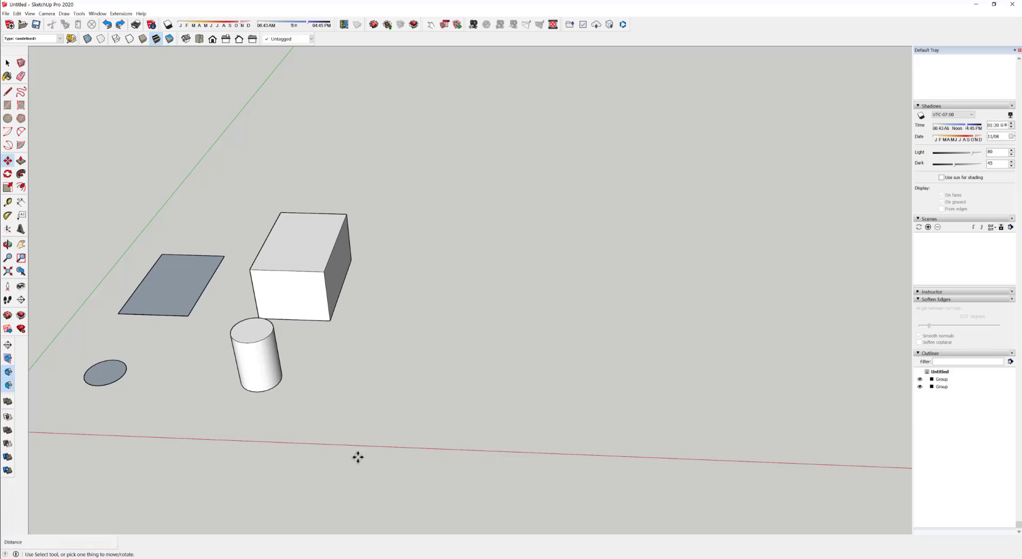
key("space")
left_click(254, 388)
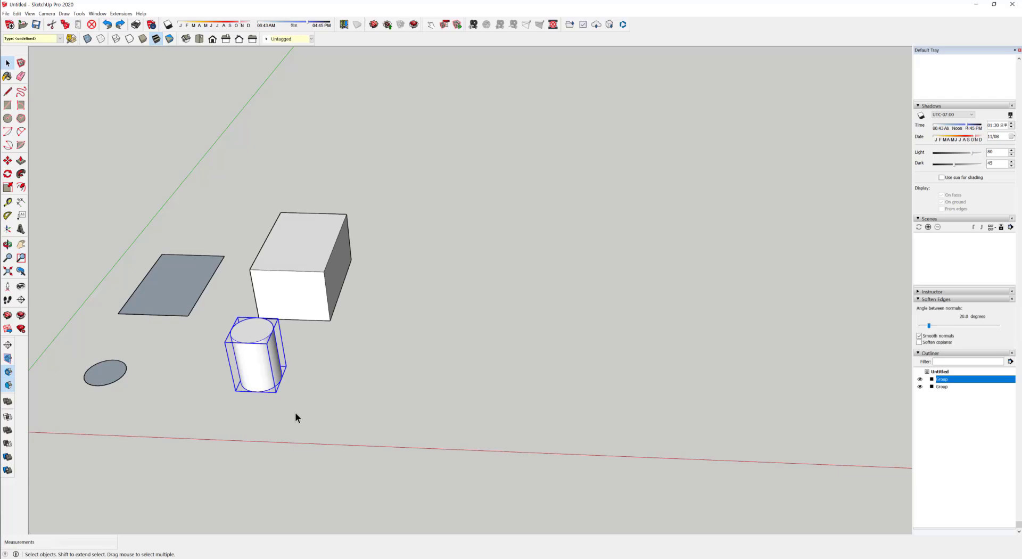
key("m")
key("ctrl")
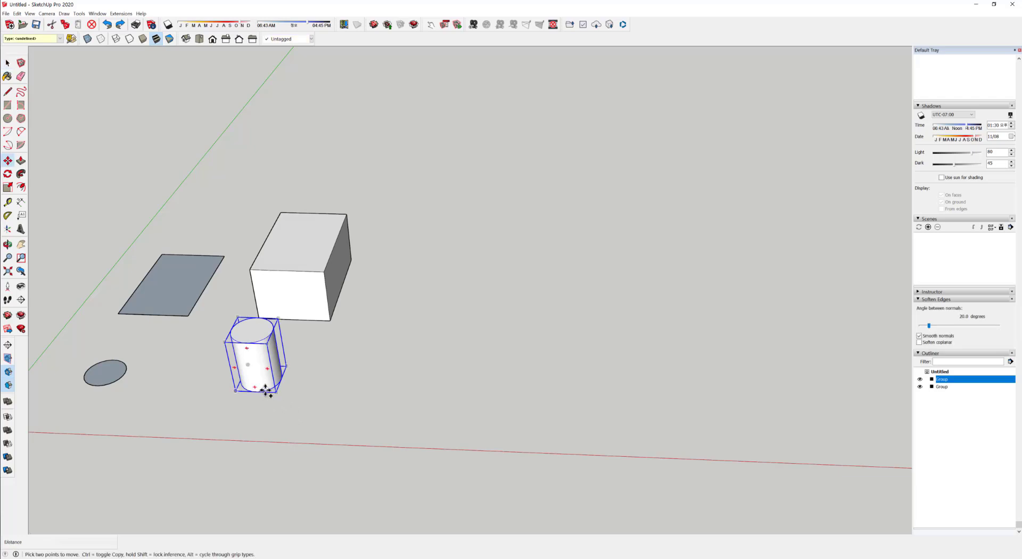
left_click(267, 390)
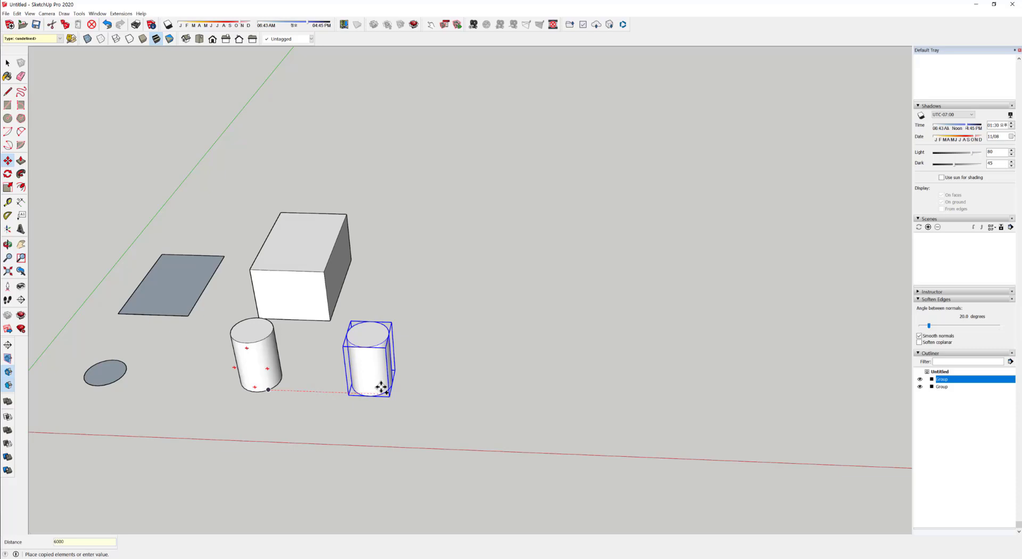
key("Return")
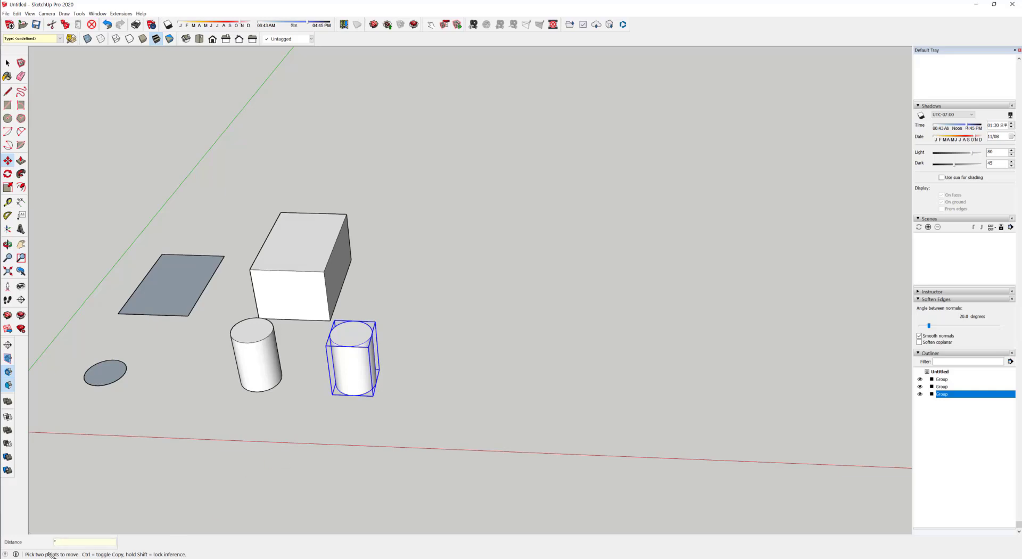
left_click_drag(56, 548, 131, 548)
key("Escape")
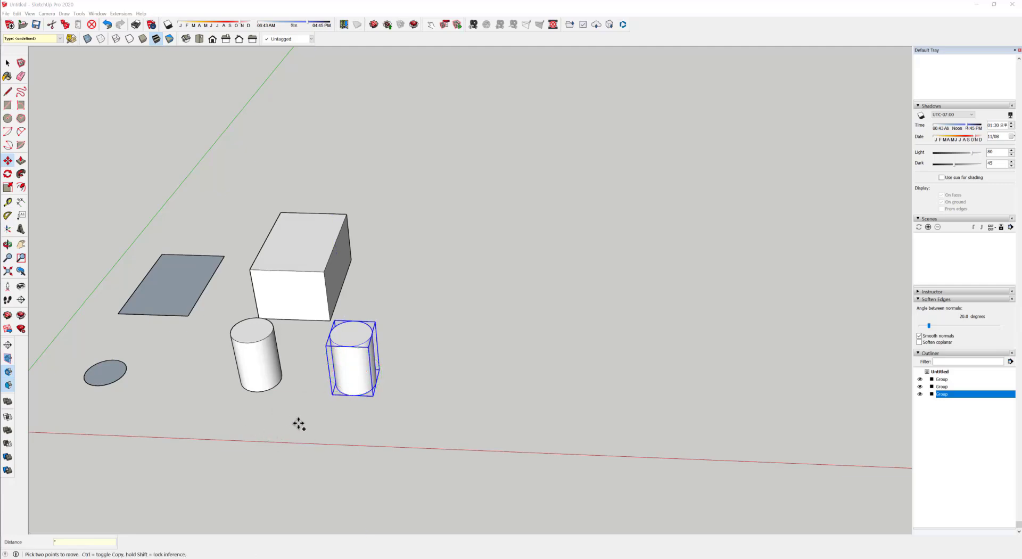
left_click(331, 422)
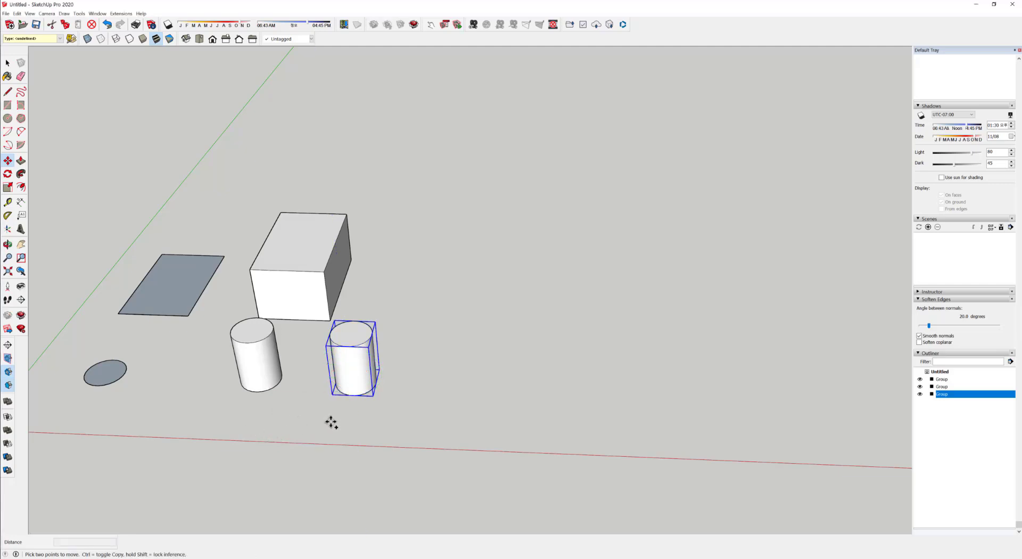
- Undo the last cylinder copy and copy the cylinder group again 6000 mm along the red axis
key("space")
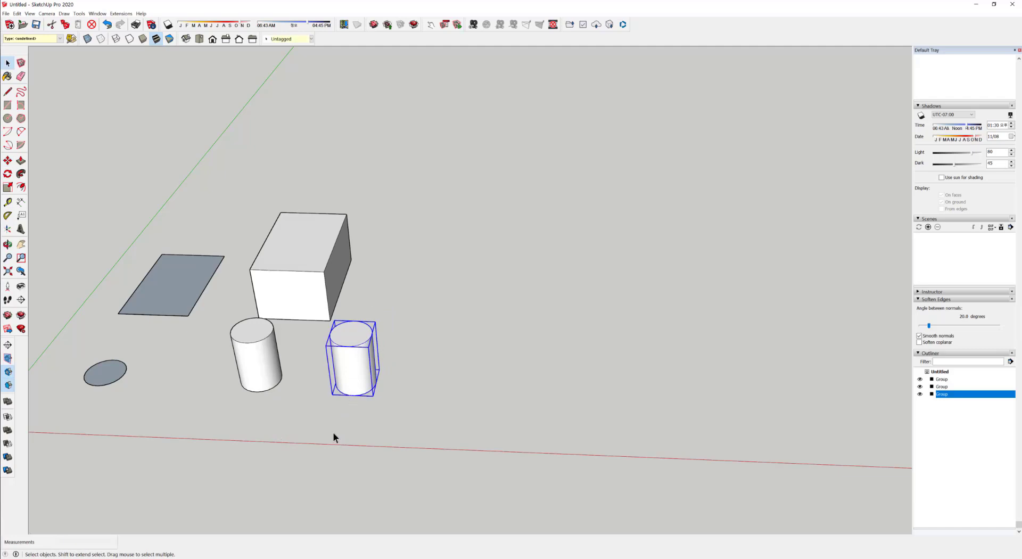
key("ctrl+z")
left_click(265, 388)
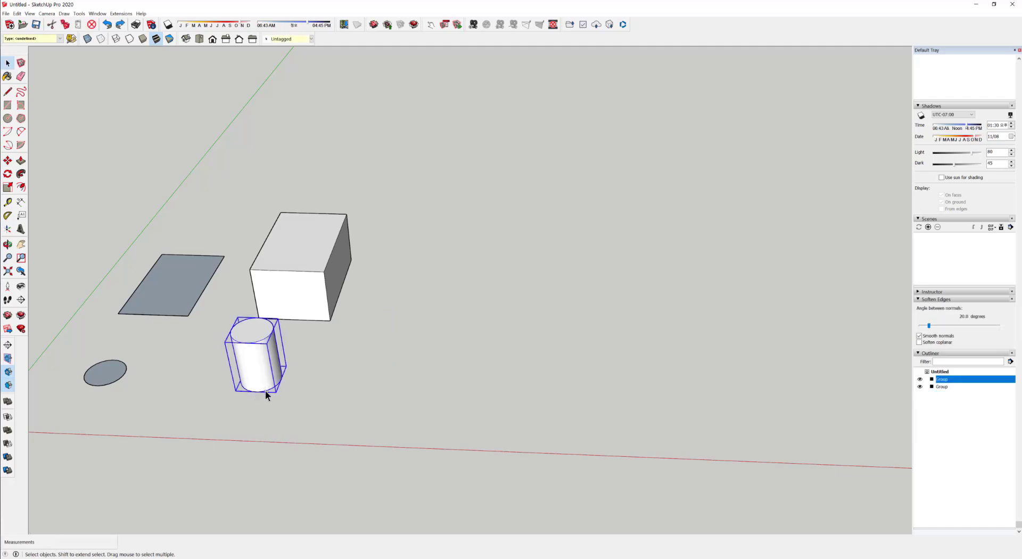
key("m")
key("ctrl")
left_click(263, 391)
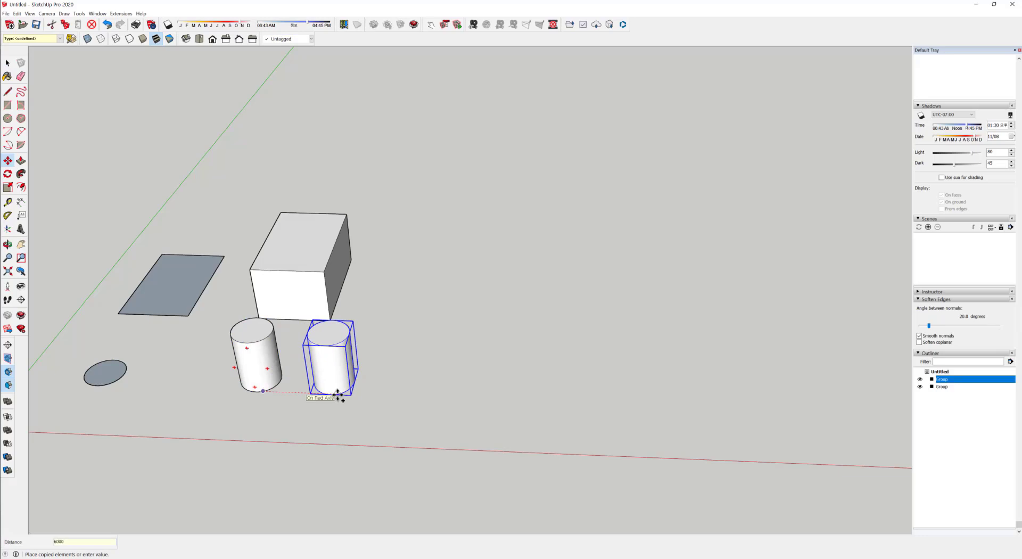
type("6000")
key("Return")
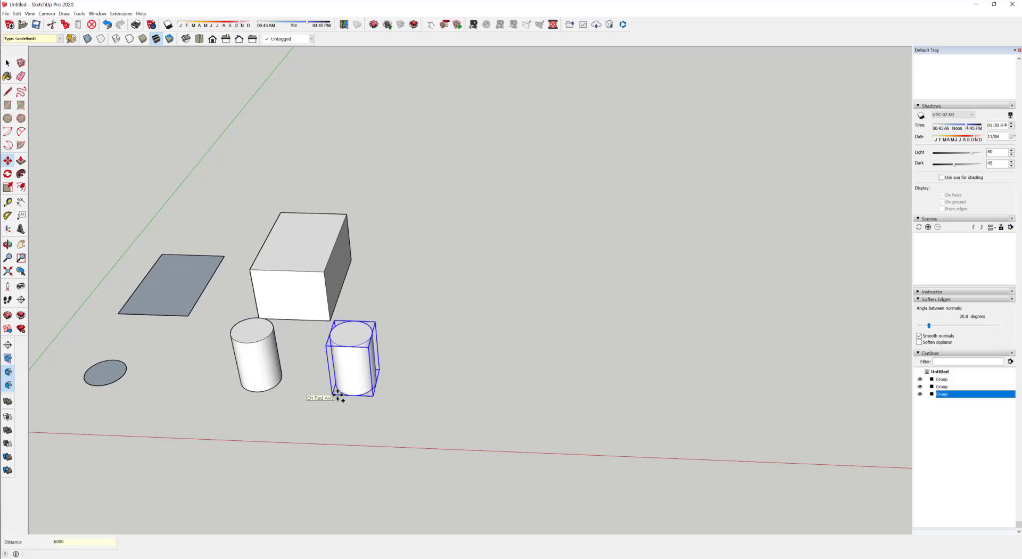
- Try to multiply the cylinder copy into an array with *6 and delete that copy
type("*6")
key("Return")
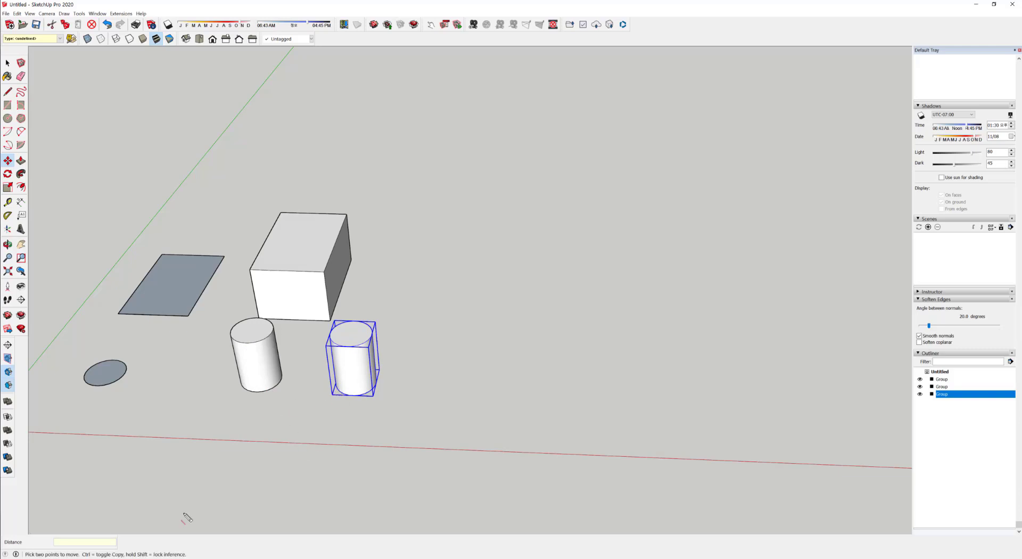
left_click_drag(54, 549, 119, 552)
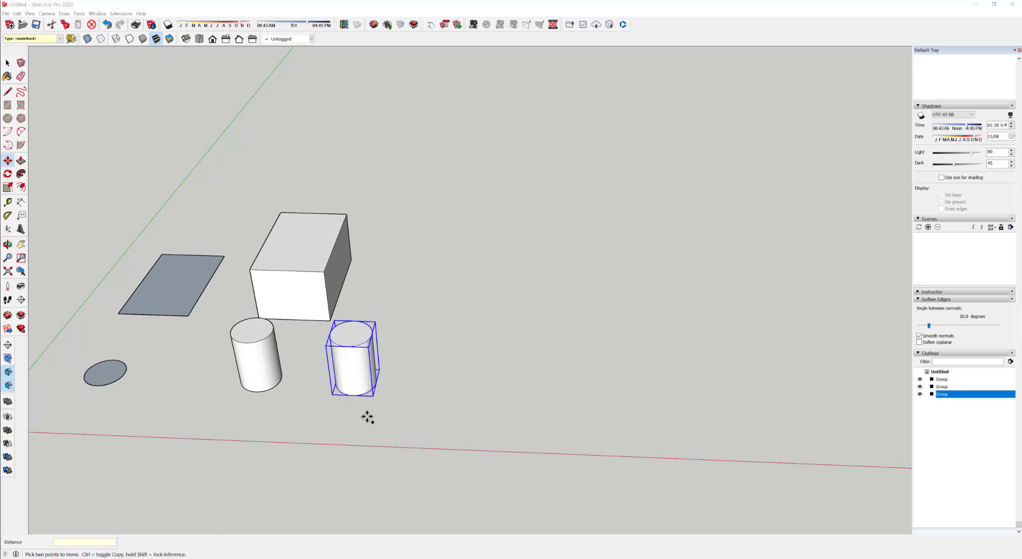
key("space")
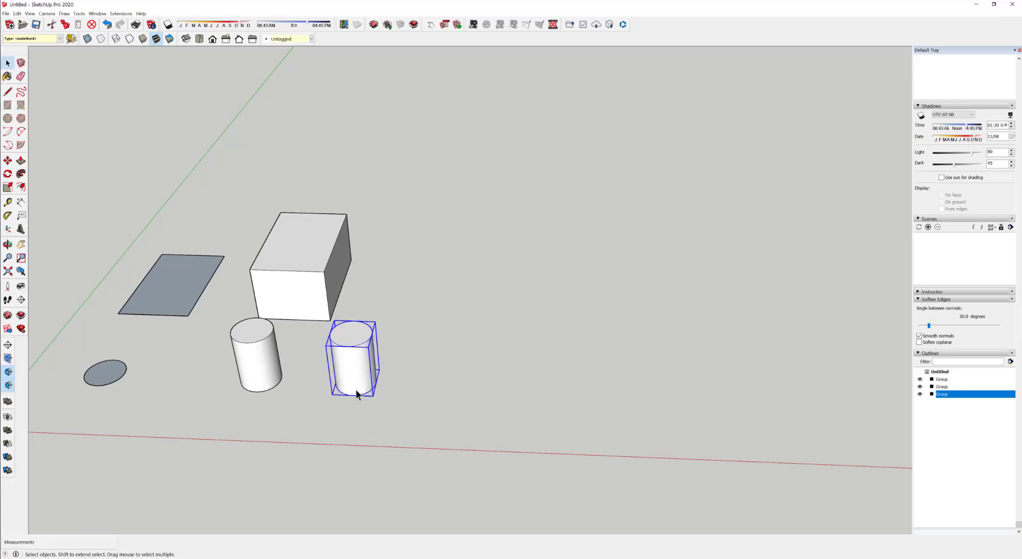
key("Delete")
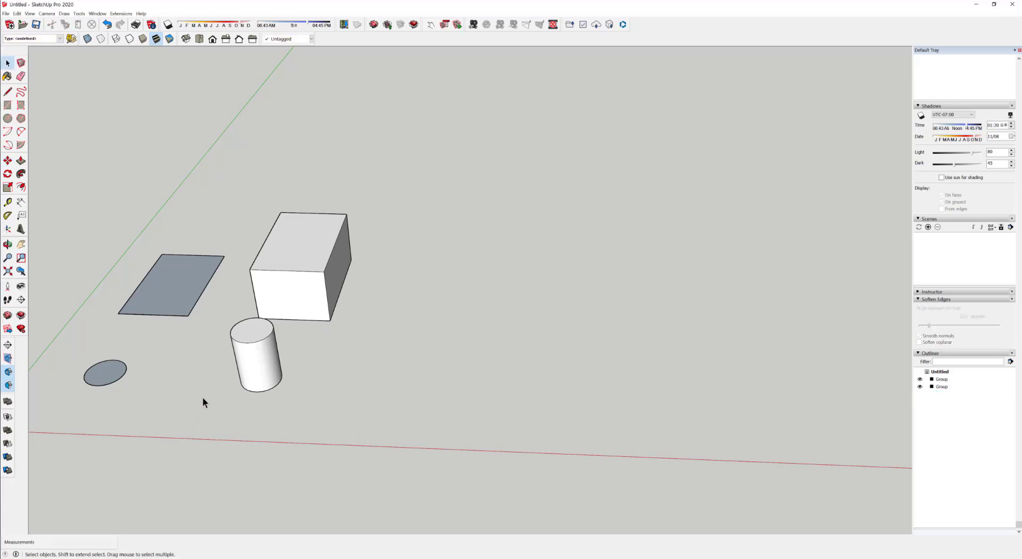
- Copy the cylinder group 6000 mm along the red axis and multiply the copy into a linear array with *6
left_click(254, 373)
left_click(256, 379)
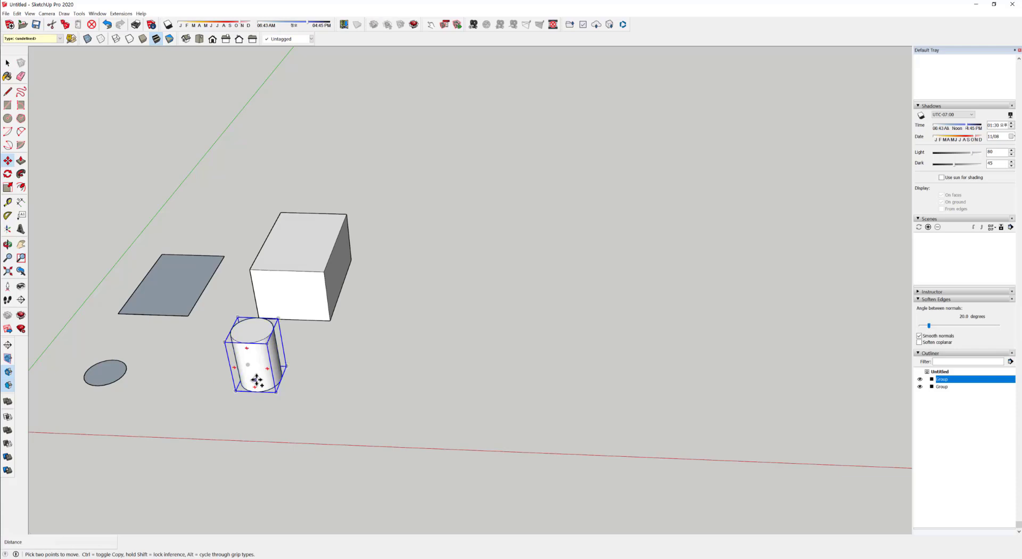
key("ctrl")
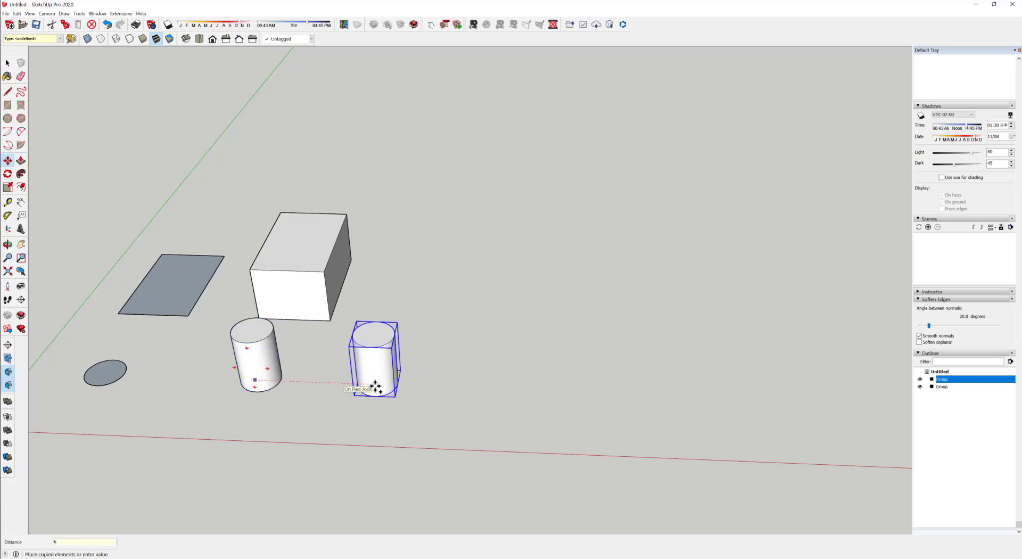
key("Return")
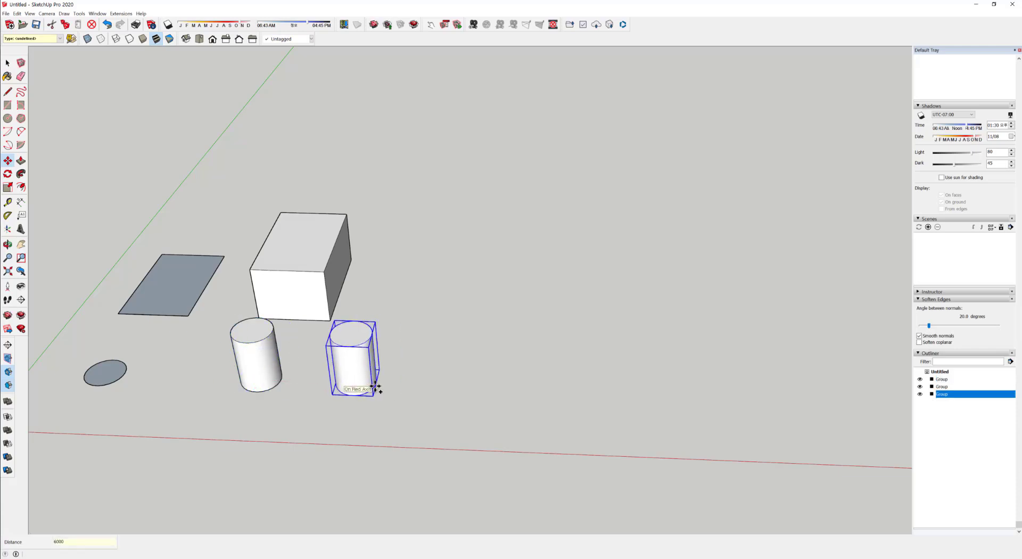
type("*")
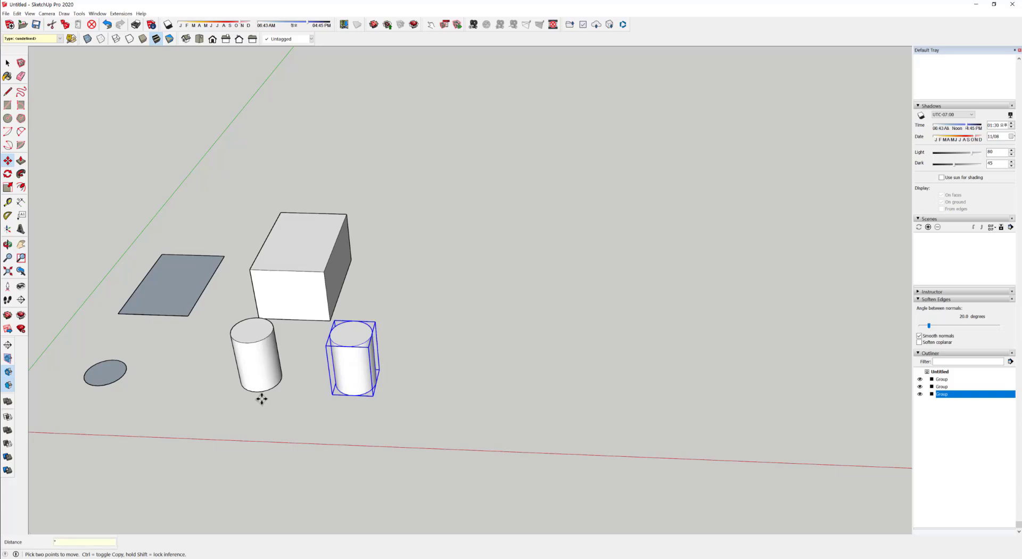
key("Return")
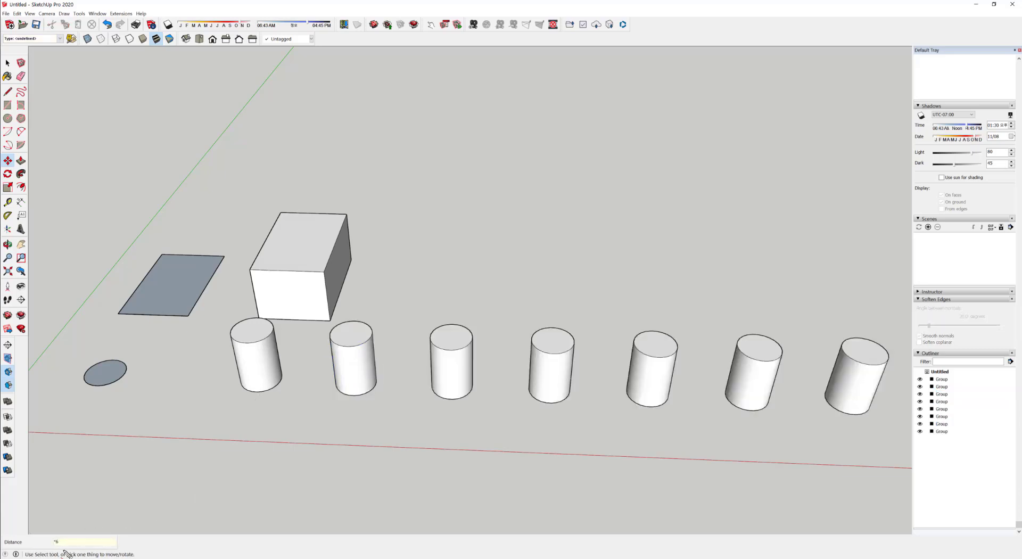
left_click_drag(49, 551, 123, 551)
scroll(503, 404, "down", 3)
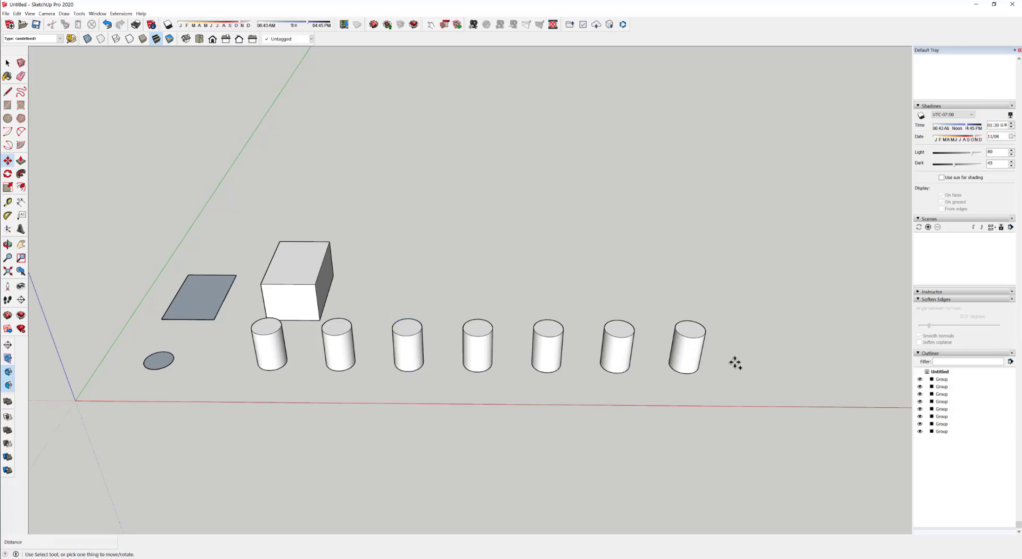
scroll(426, 352, "up", 2)
middle_click_drag(445, 372, 397, 406)
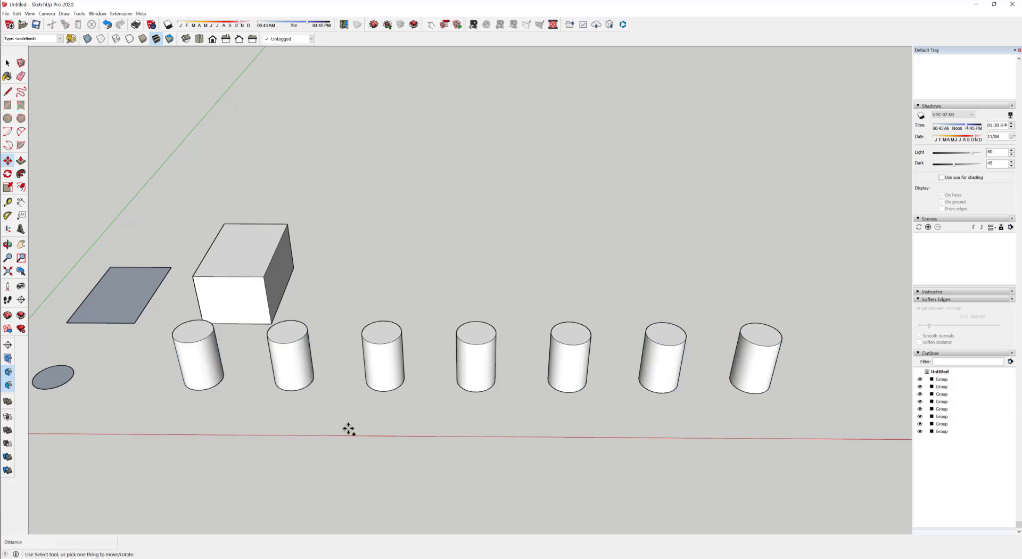
scroll(418, 433, "down", 3)
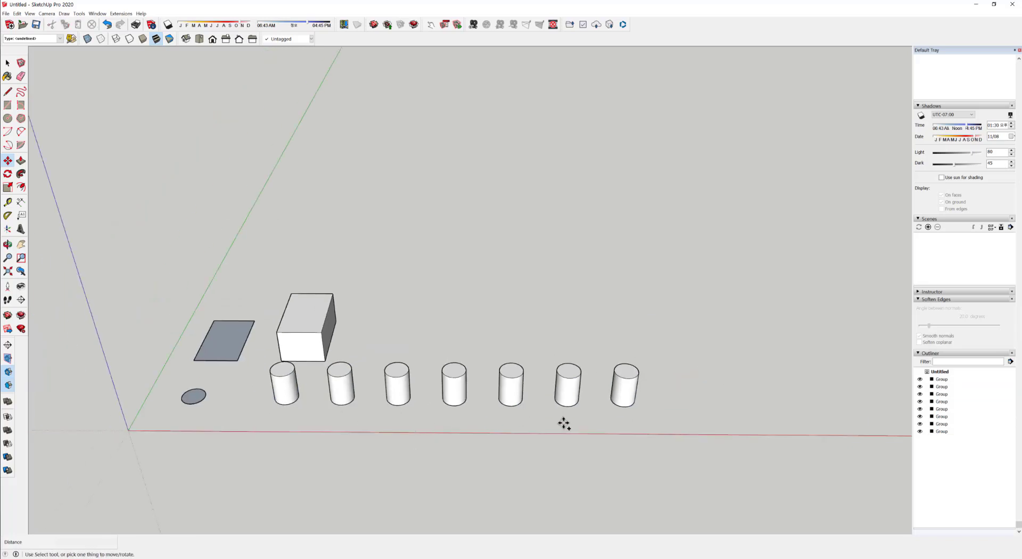
- Copy the box group about 9 m along the red axis and multiply the copy into a linear array with *5
key("space")
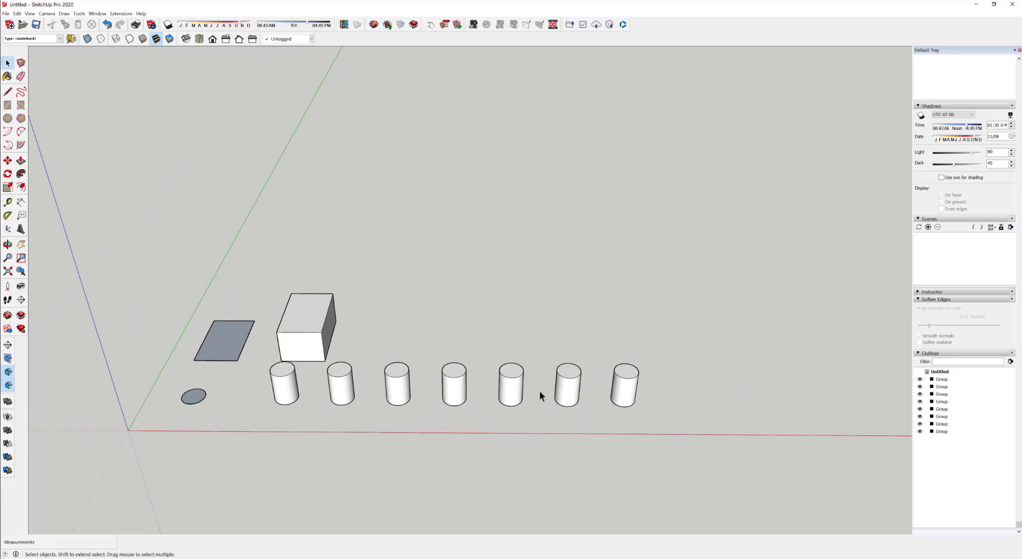
left_click(304, 327)
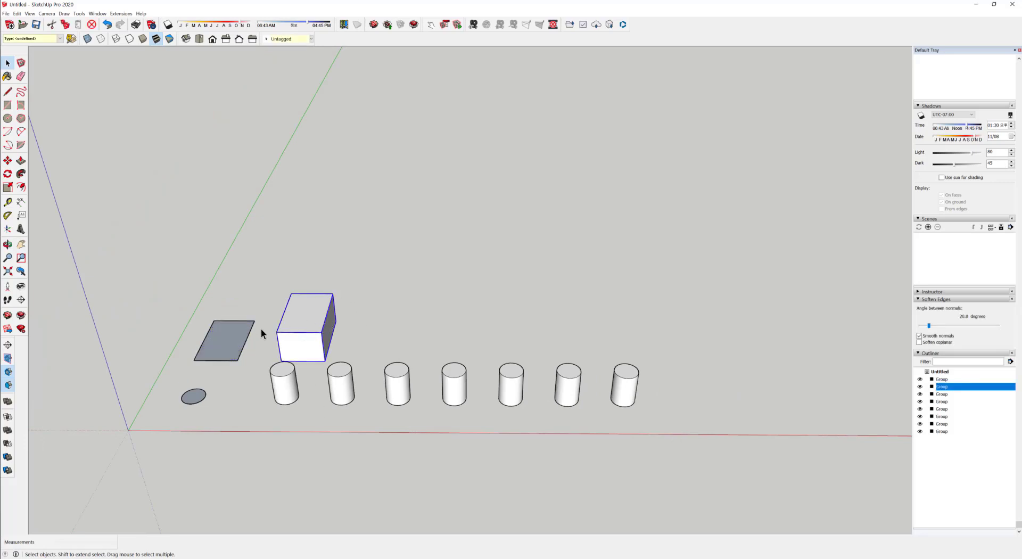
left_click(217, 337)
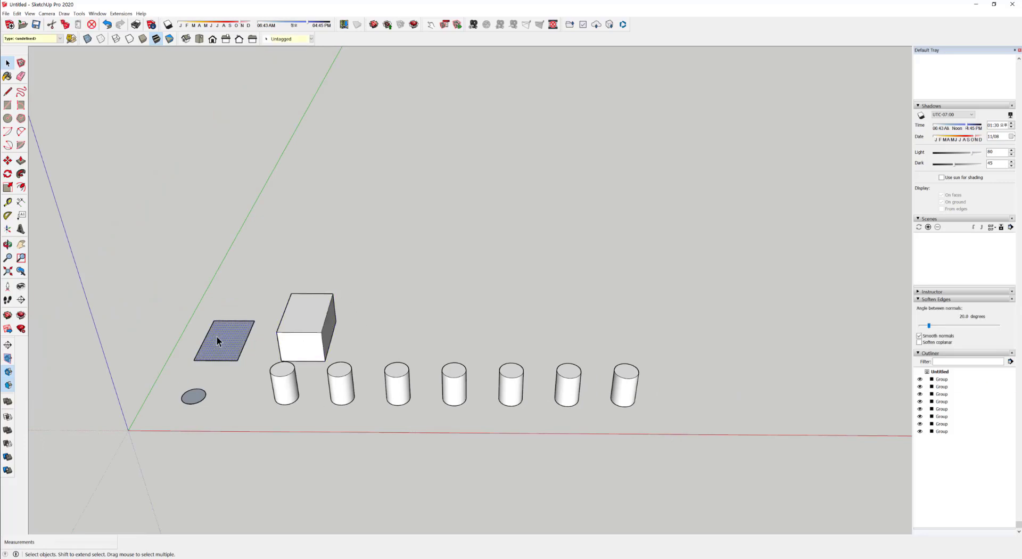
left_click(317, 311)
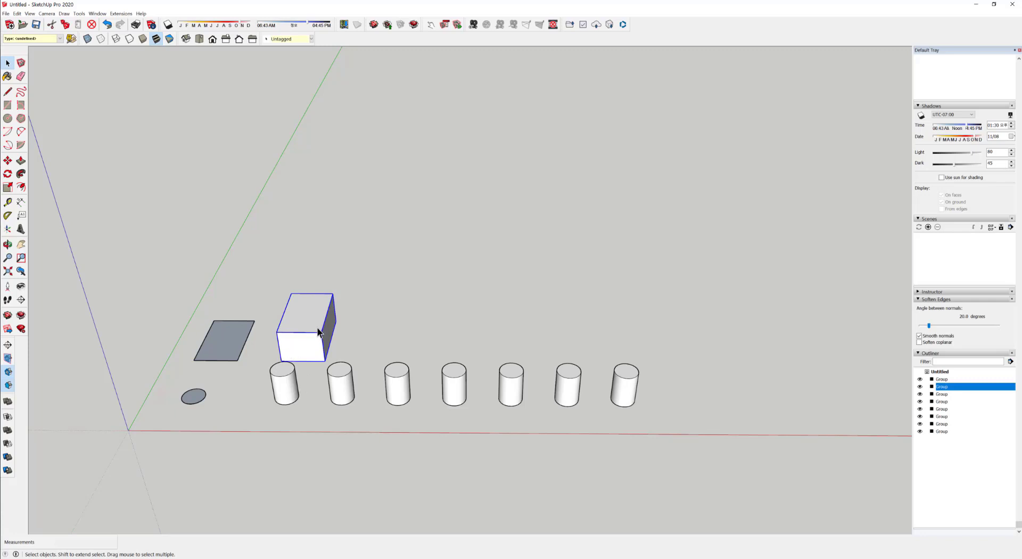
key("m")
key("ctrl")
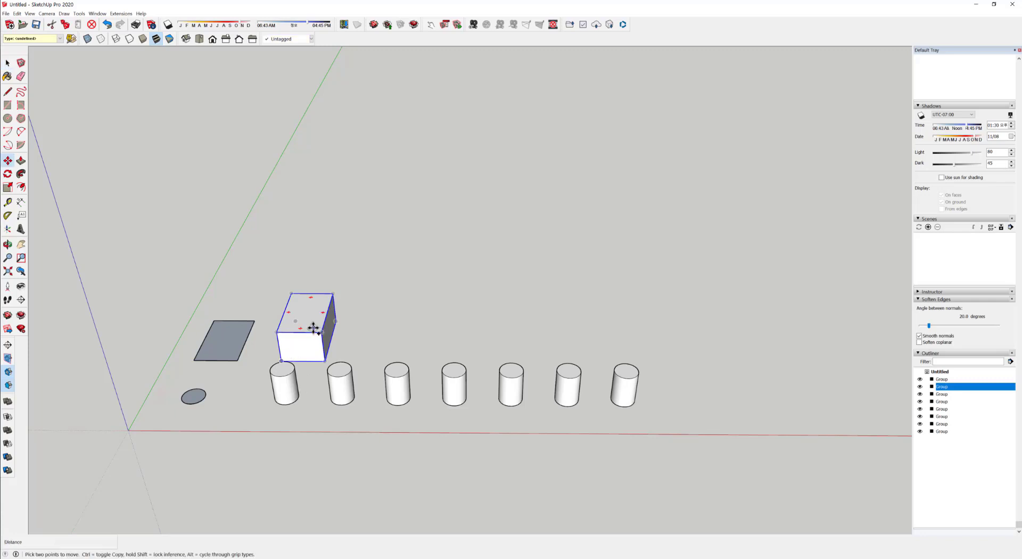
left_click(314, 328)
left_click(394, 333)
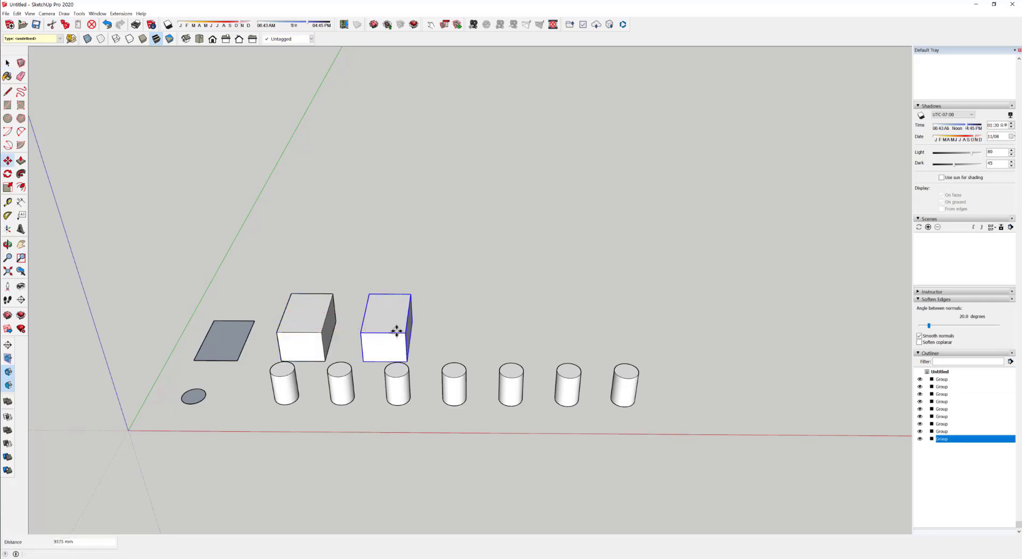
type("*")
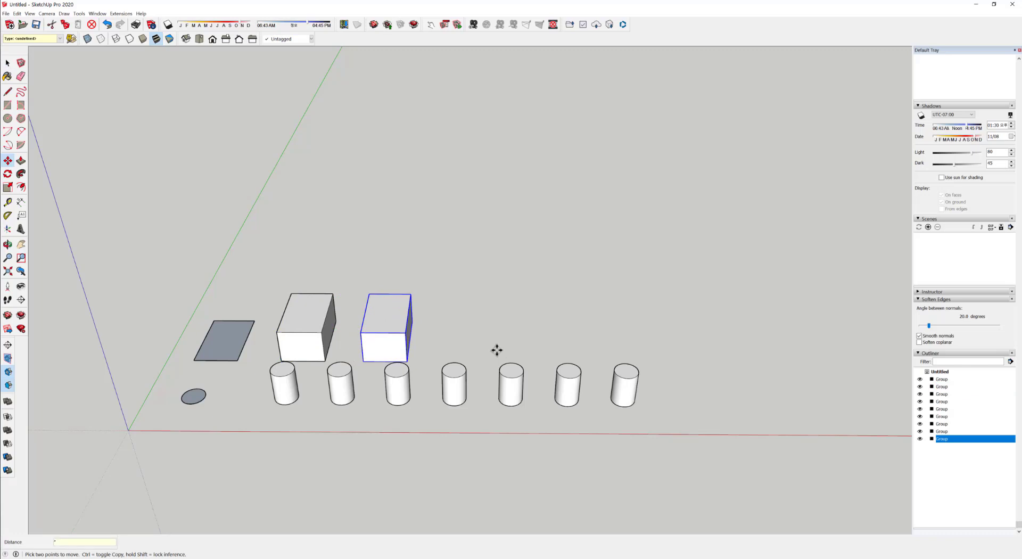
key("Return")
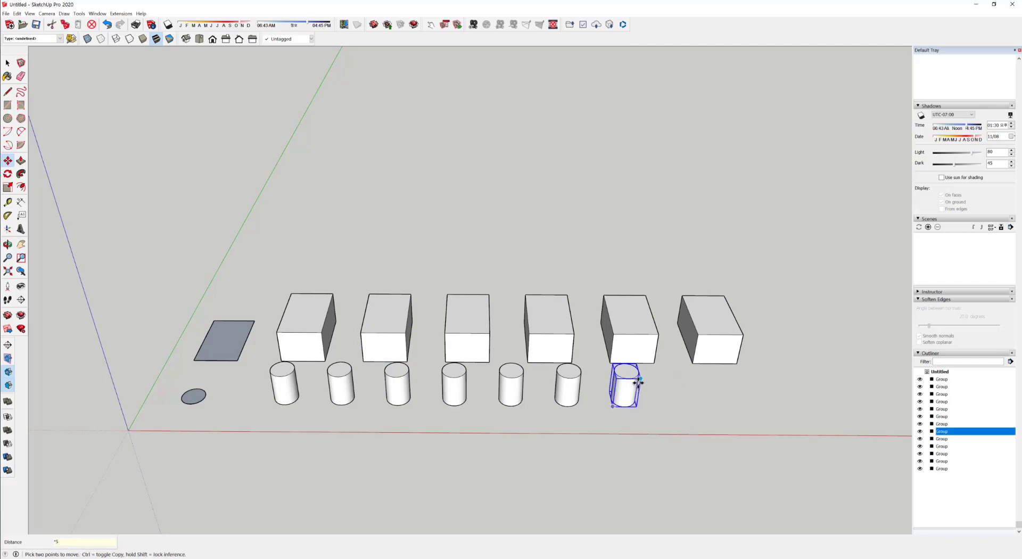
- Undo the box and cylinder arrays together with their first copies
key("ctrl+z")
key("ctrl+z")
key("ctrl+z")
key("ctrl+z")
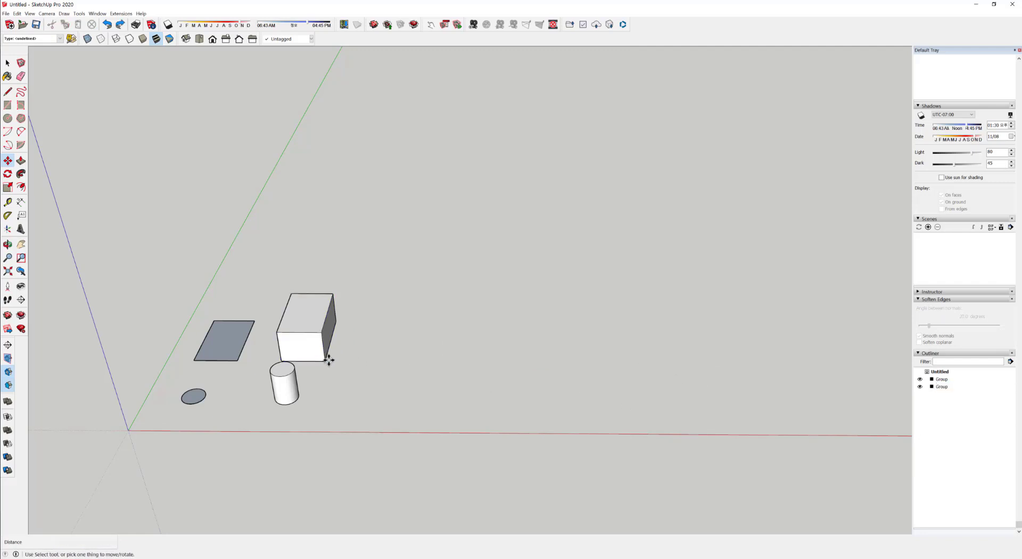
key("space")
left_click(299, 395)
middle_click_drag(301, 398, 299, 420)
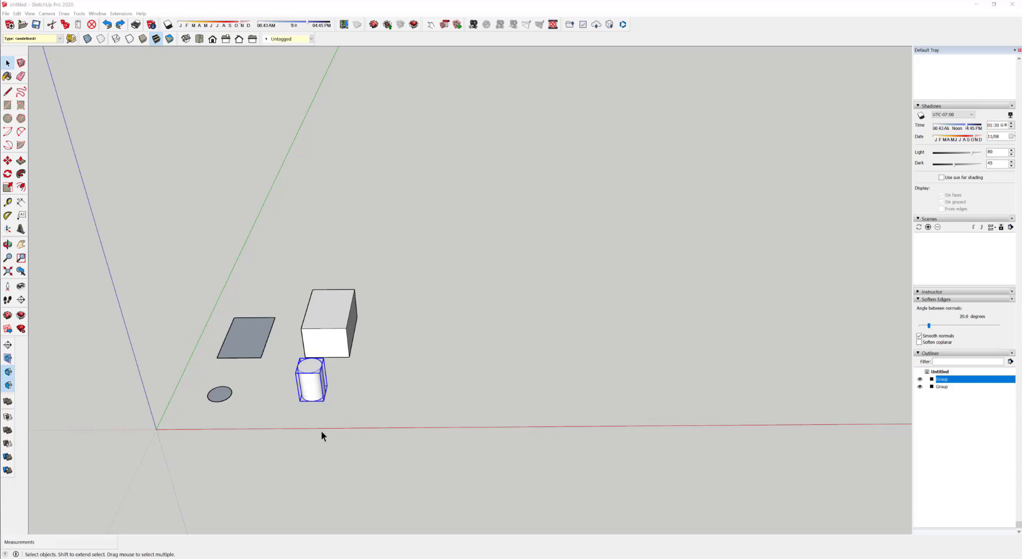
left_click(360, 419)
middle_click_drag(361, 438, 363, 423)
scroll(363, 423, "up", 3)
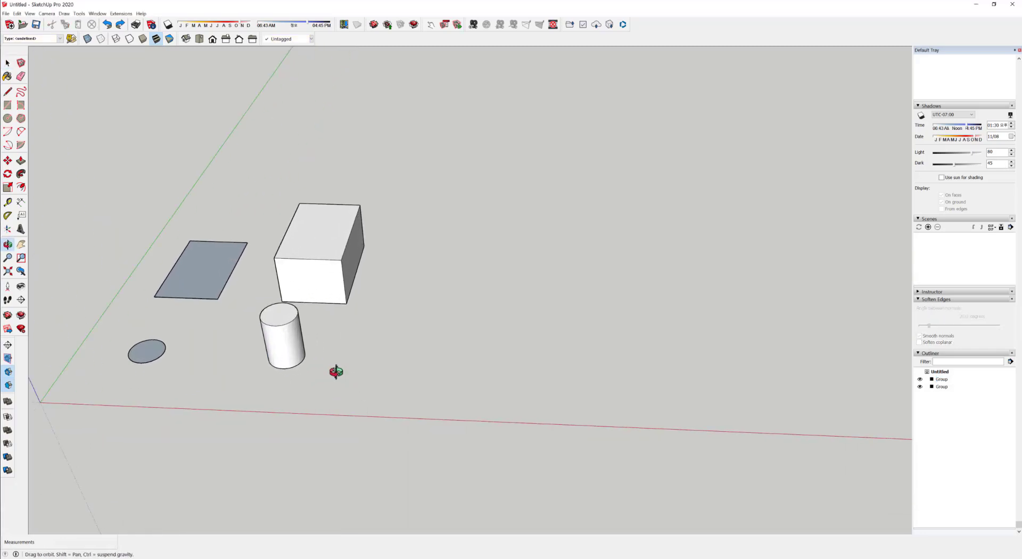
middle_click_drag(335, 370, 354, 379)
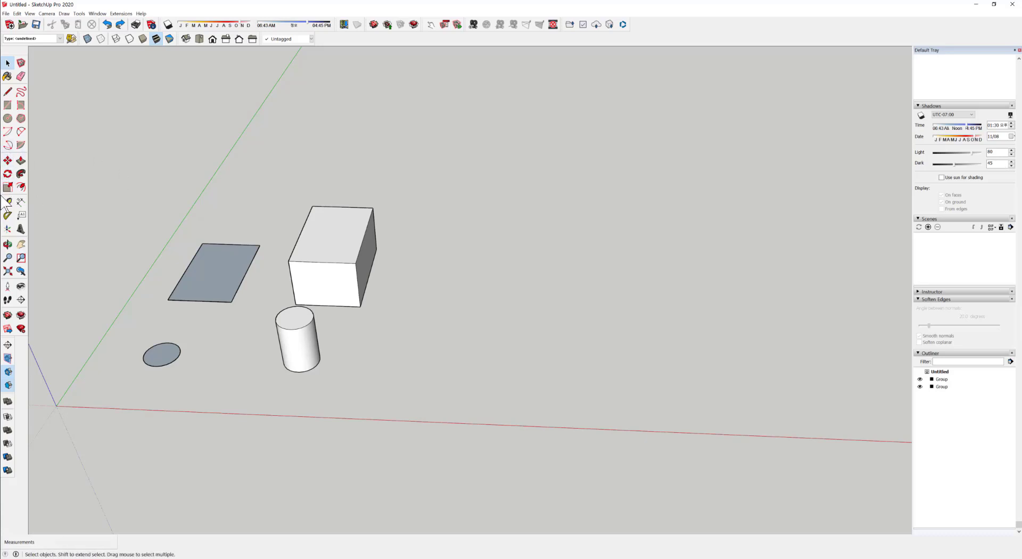
- Draw a three-sided polygon with an inscribed radius of 2500 mm on the empty ground beyond the box along the red axis
left_click(20, 119)
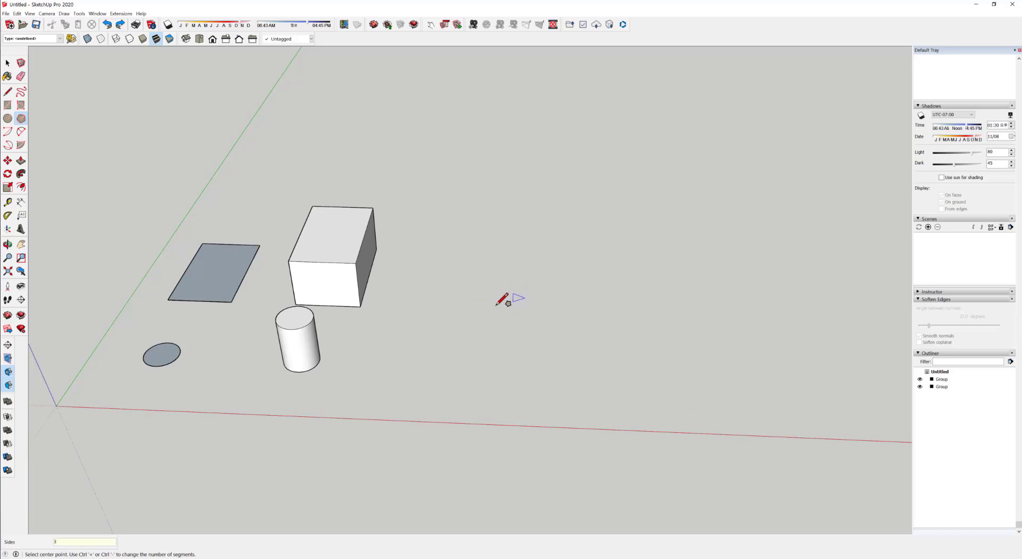
middle_click_drag(643, 289, 420, 346, "shift")
middle_click_drag(421, 346, 541, 304, "shift")
left_click(517, 311)
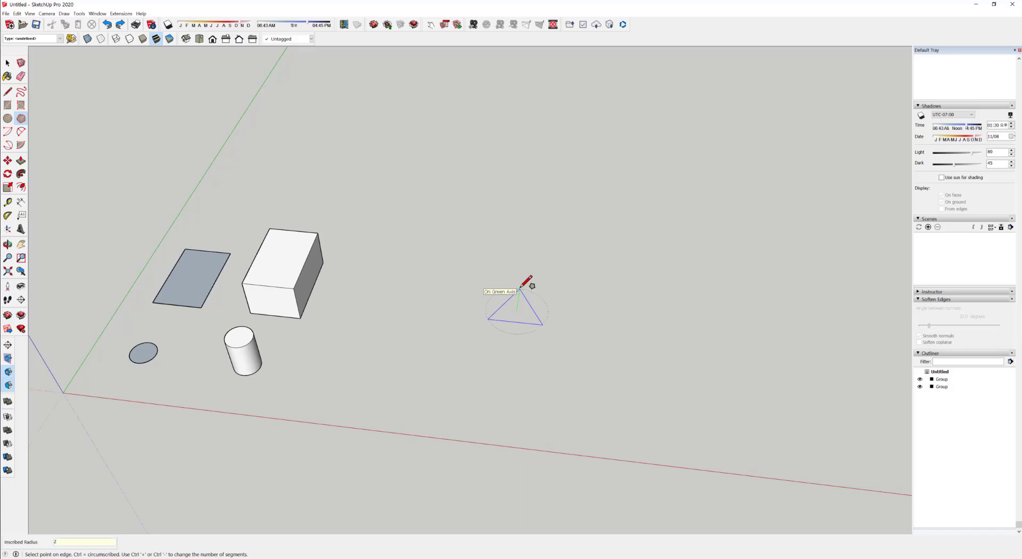
left_click(521, 287)
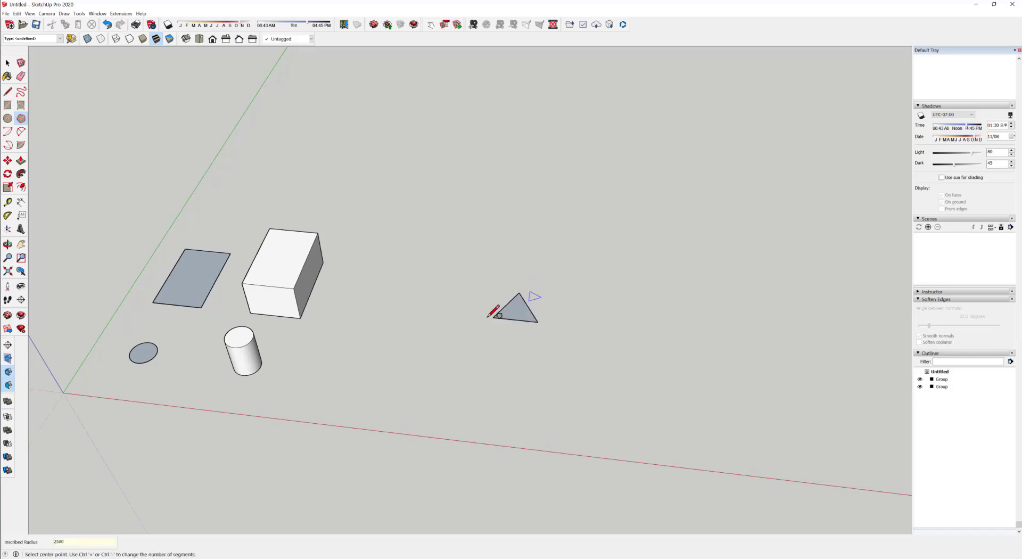
scroll(492, 308, "up", 3)
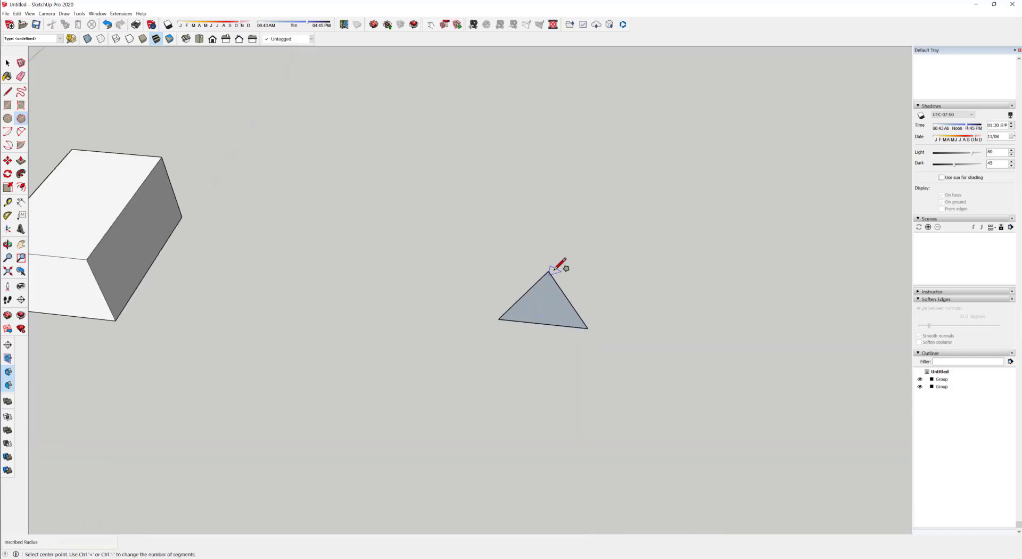
scroll(551, 320, "up", 3)
middle_click_drag(553, 320, 461, 308, "shift")
scroll(495, 303, "down", 2)
key("space")
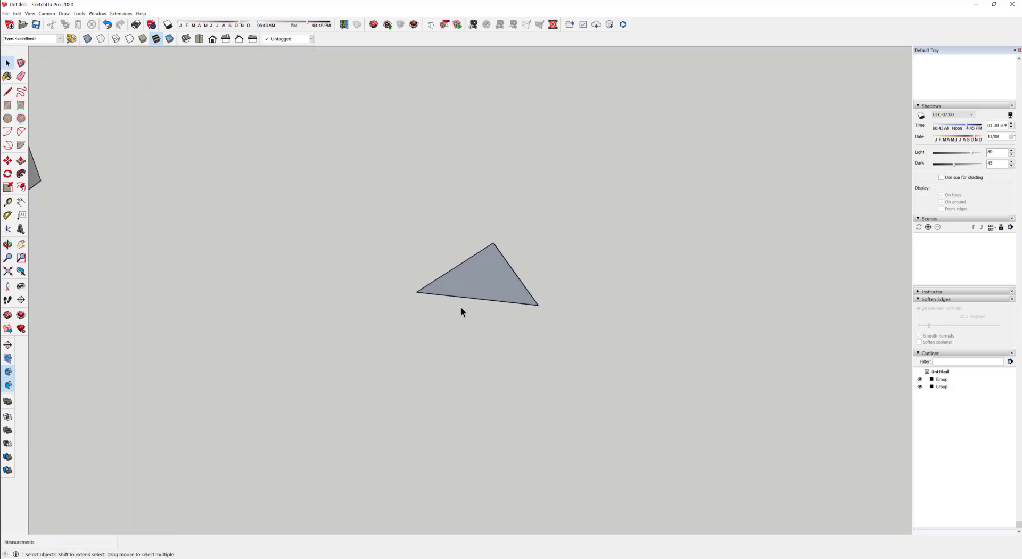
- Extrude the triangle upward 5000 mm with Push/Pull
scroll(463, 308, "down", 2)
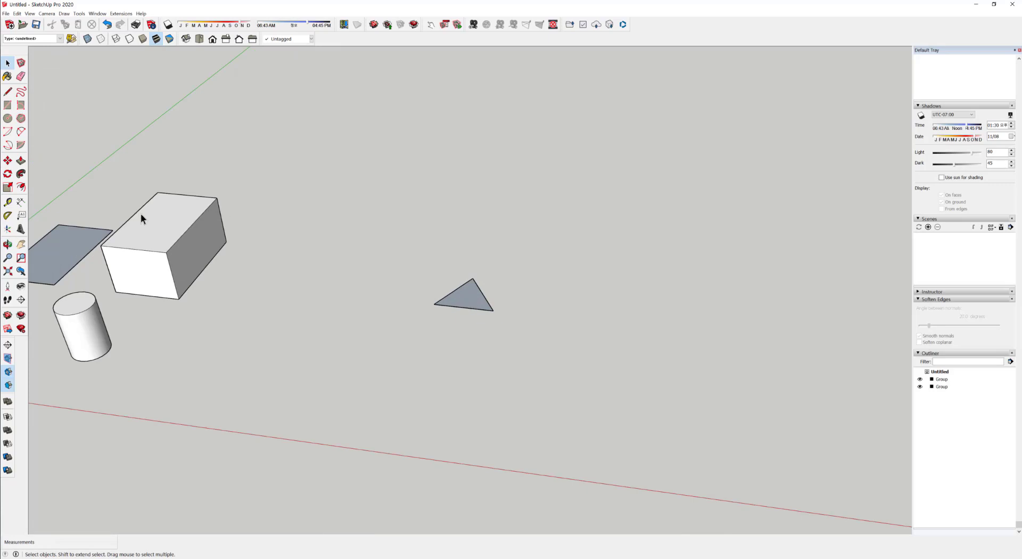
left_click(21, 160)
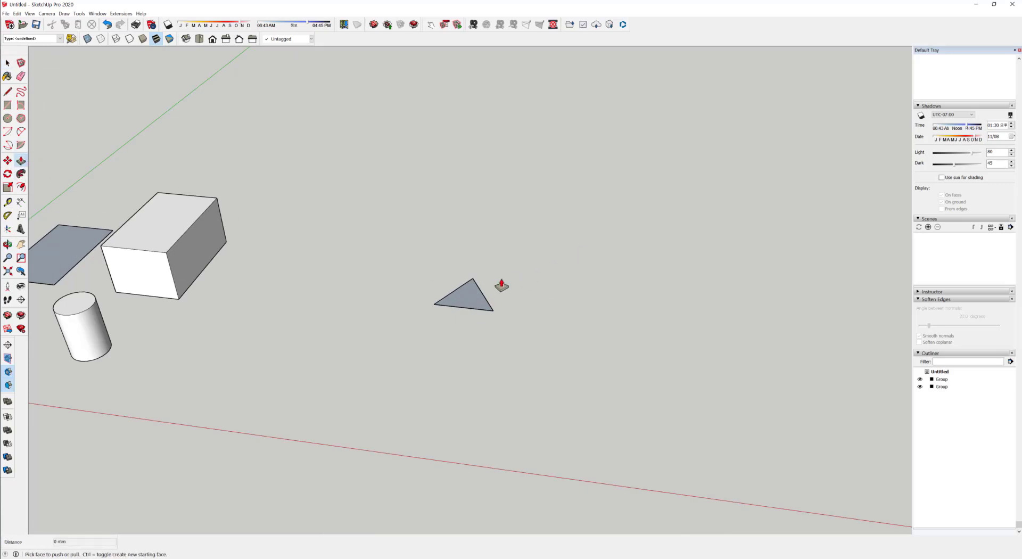
left_click(469, 294)
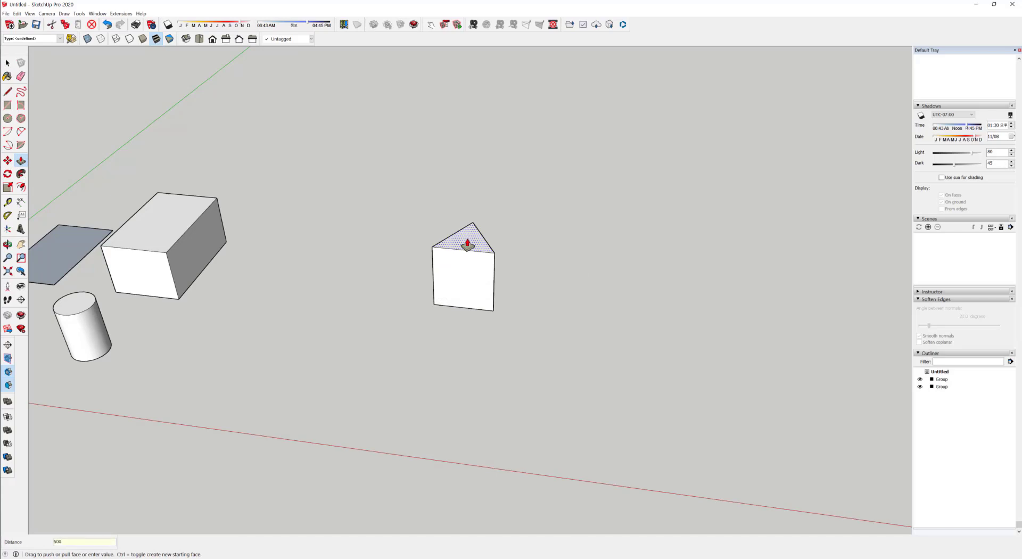
key("Return")
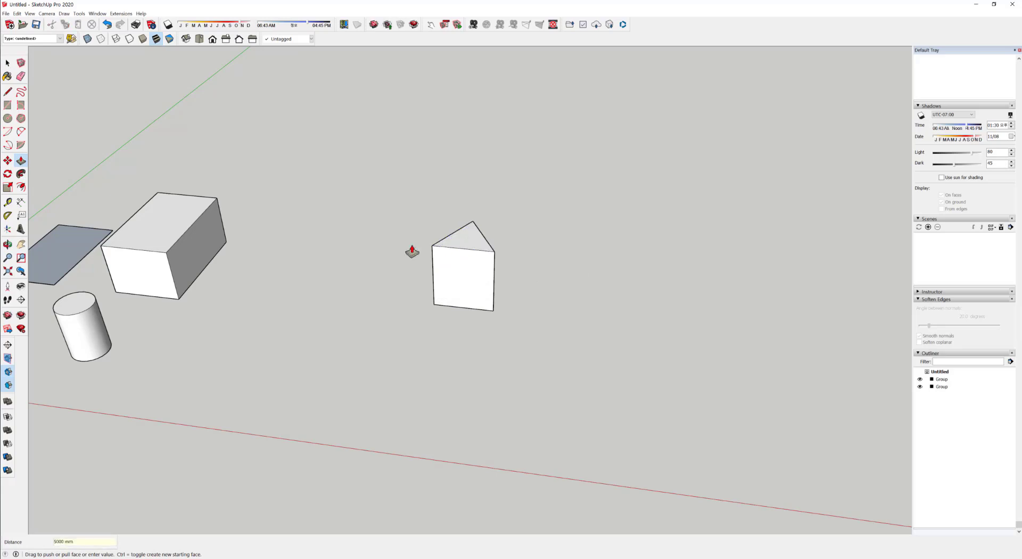
- Select all faces and edges of the triangular prism and make them into a group
scroll(503, 298, "up", 3)
key("space")
triple_click(426, 272)
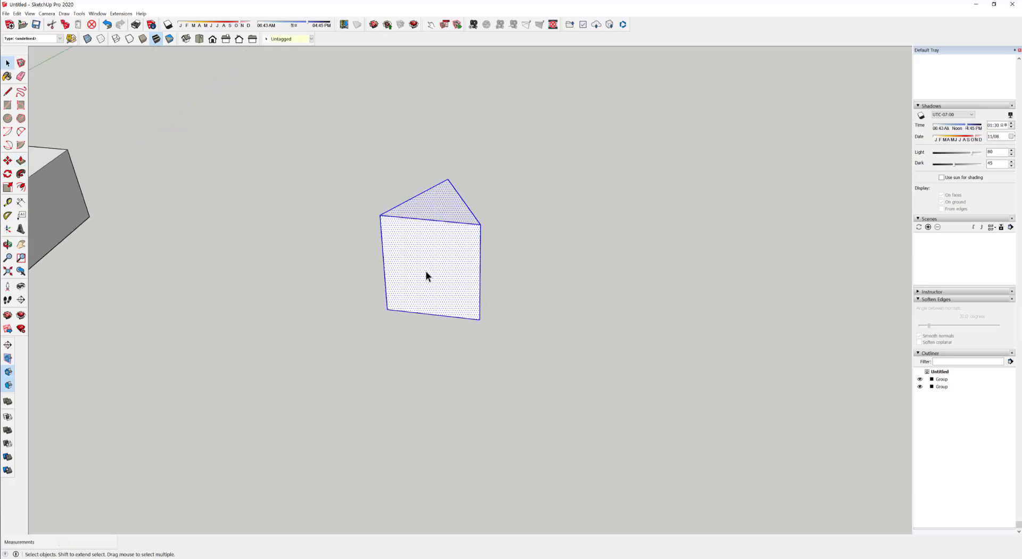
middle_click_drag(427, 273, 431, 358)
scroll(445, 257, "down", 5)
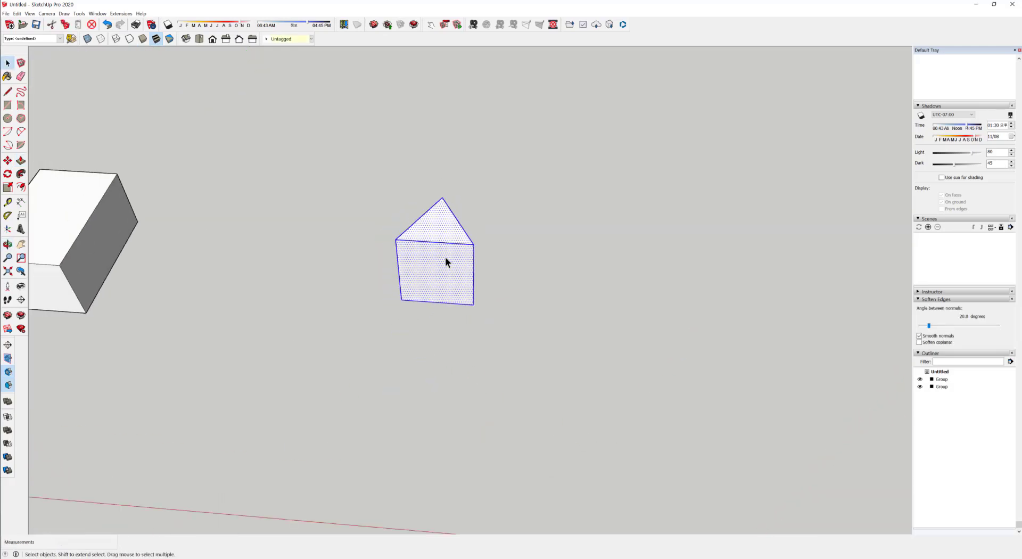
middle_click_drag(439, 260, 357, 349)
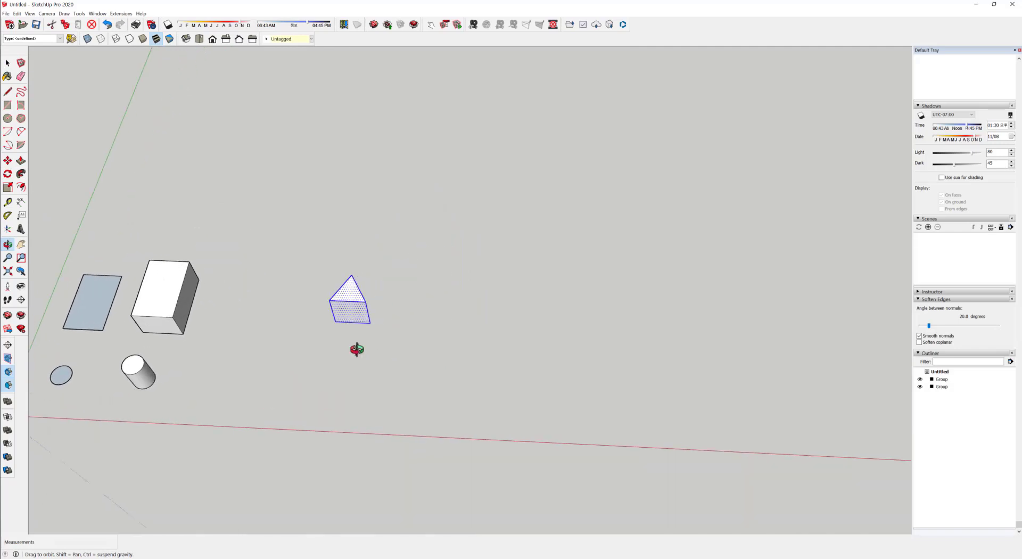
scroll(353, 304, "up", 2)
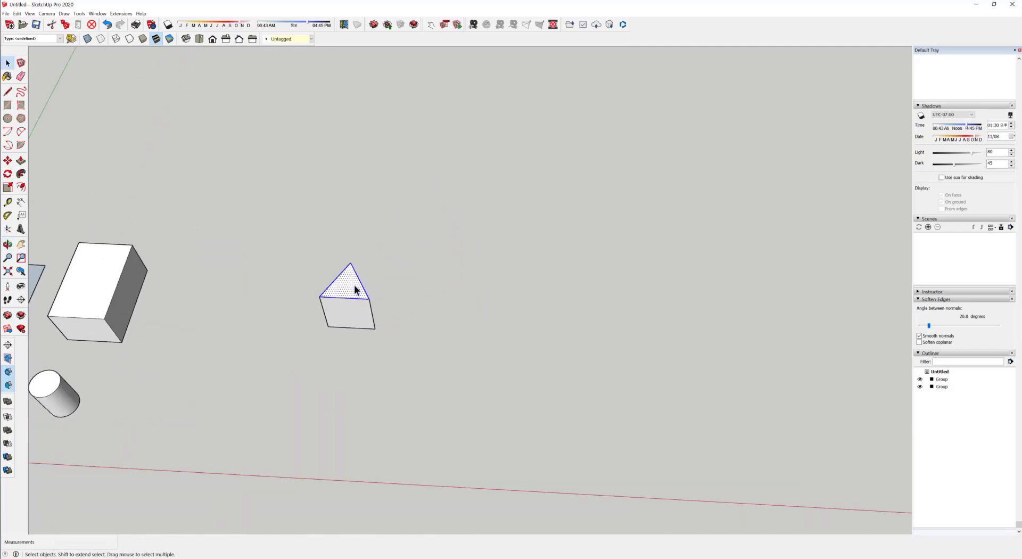
right_click(343, 282)
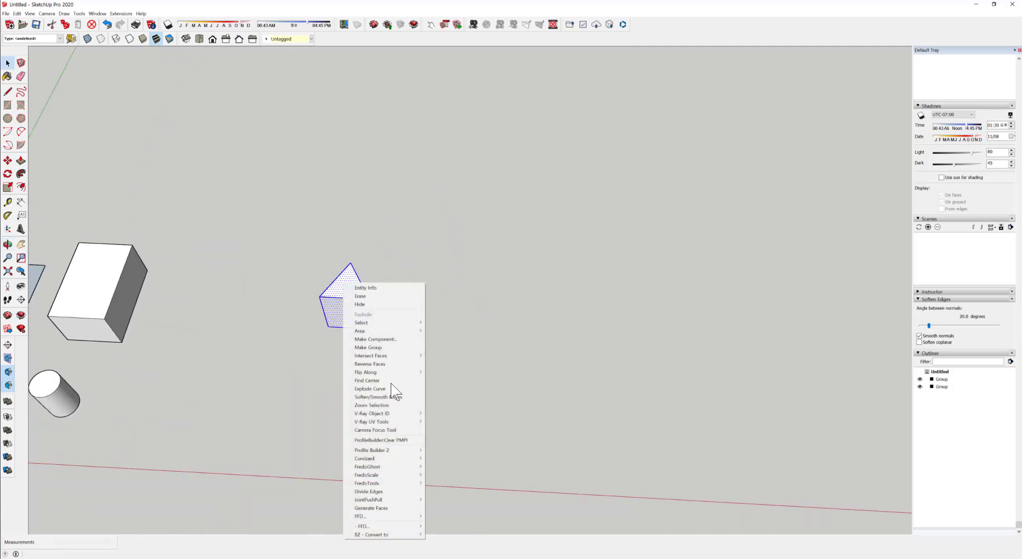
left_click(367, 348)
- Move the triangular prism group about 20 m toward the box so that the two solids overlap
middle_click_drag(334, 249, 463, 317)
scroll(341, 265, "up", 4)
scroll(340, 271, "up", 5)
scroll(519, 318, "down", 7)
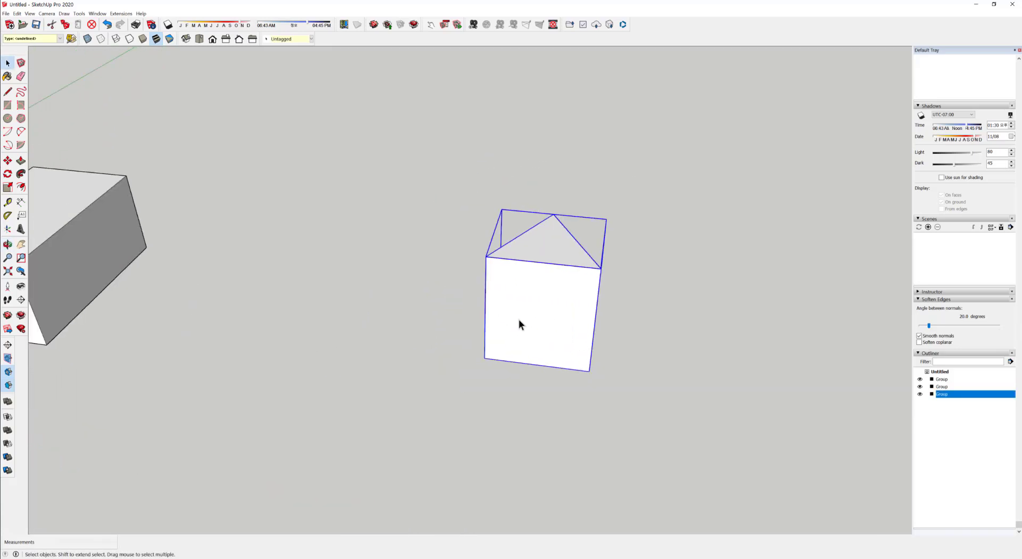
key("m")
left_click(546, 309)
left_click(247, 272)
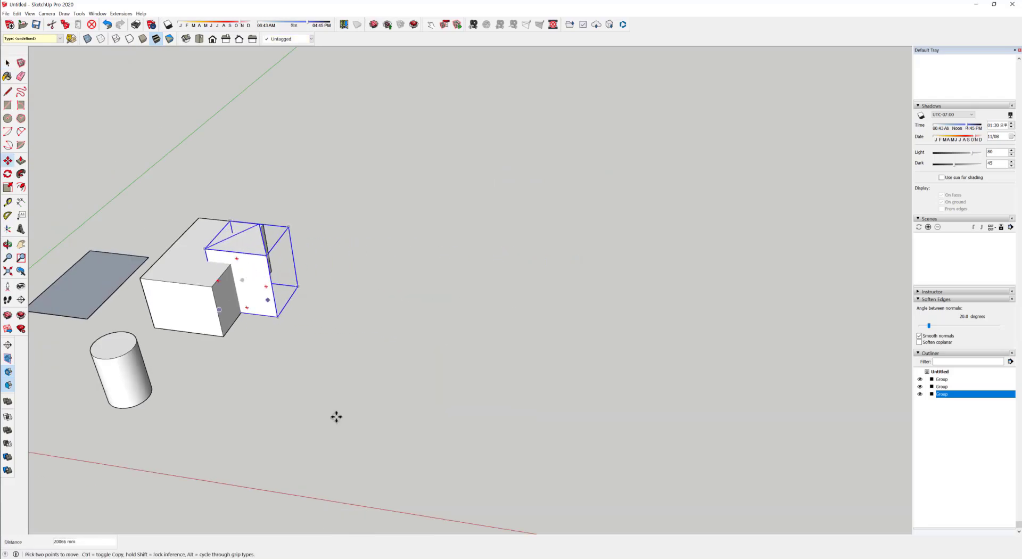
- Move the triangular prism group back out of the box onto the empty ground well clear of it
left_click(249, 279)
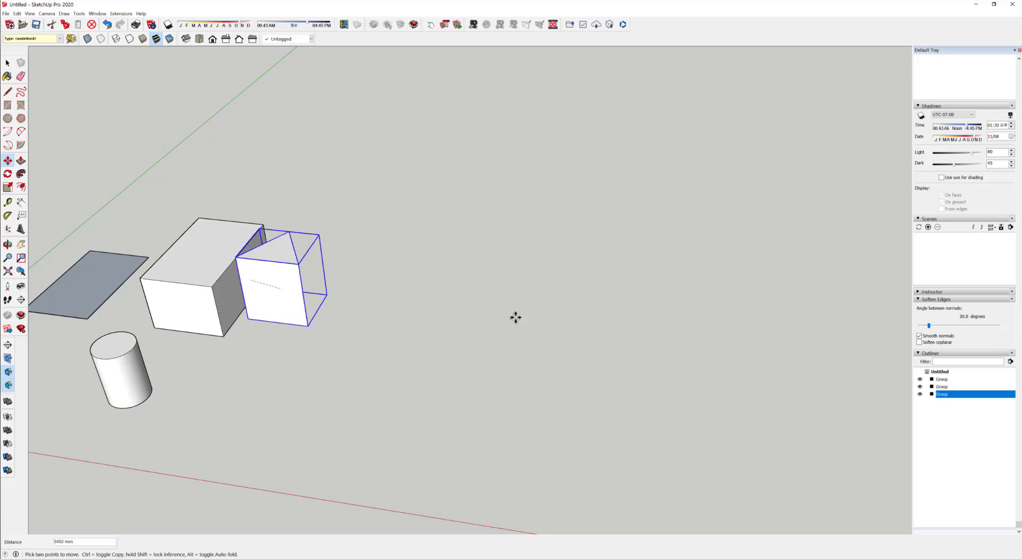
left_click(553, 304)
key("space")
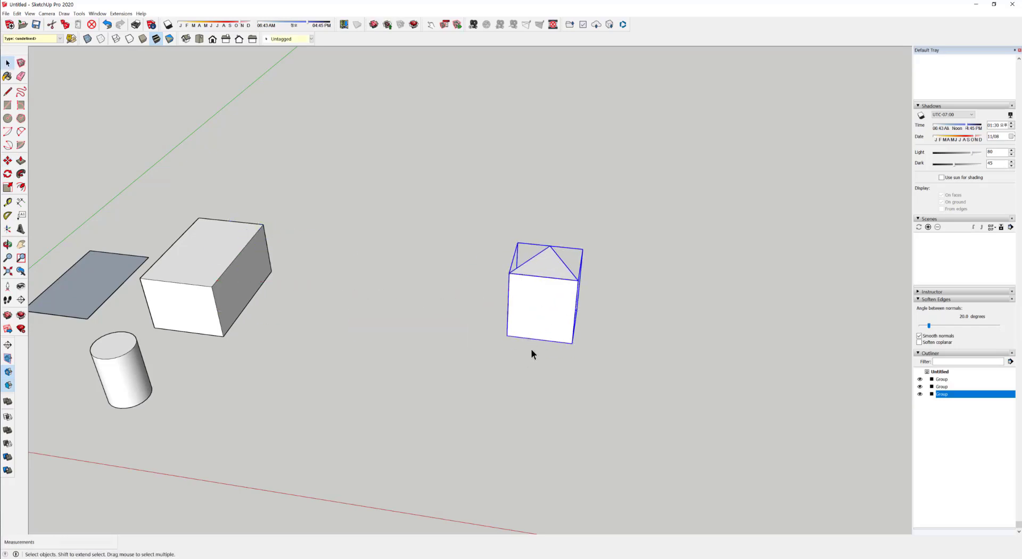
- Undo the latest changes to the triangular prism, including its grouping, and select all of its loose geometry
key("ctrl+z")
key("ctrl+z")
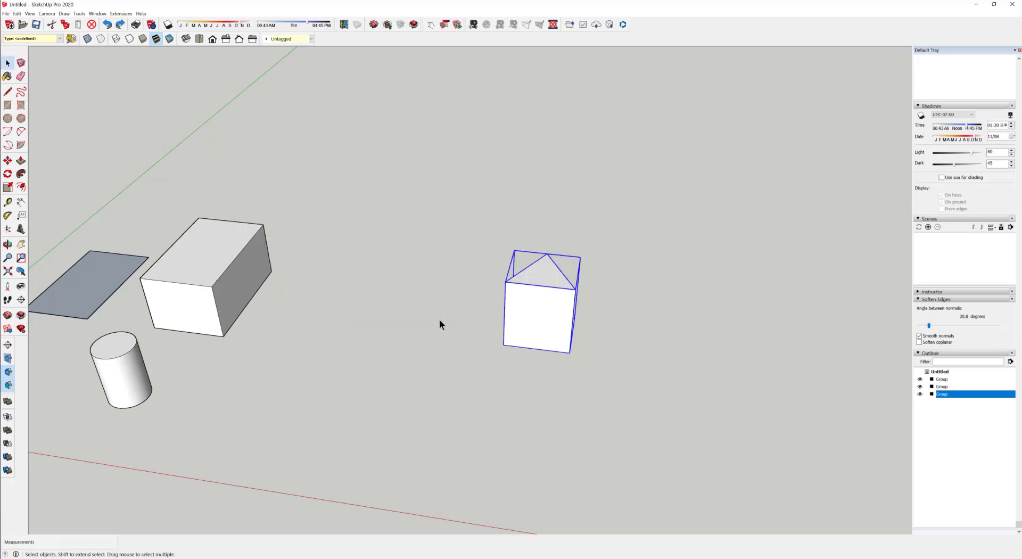
key("ctrl+z")
left_click(529, 310)
triple_click(529, 310)
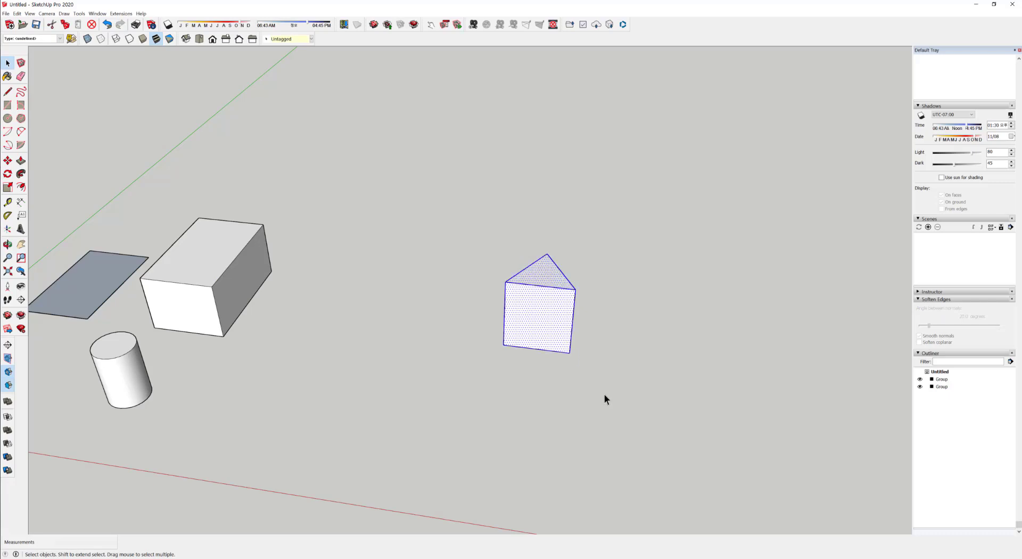
key("m")
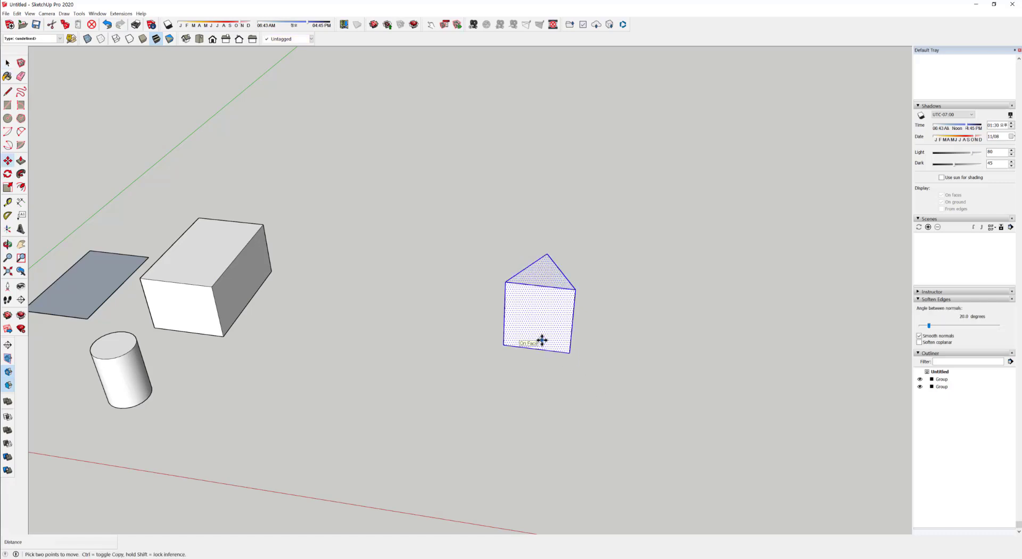
key("space")
- Select the rectangular box group and examine the commands available for it, such as Edit Group and Explode
left_click(220, 266)
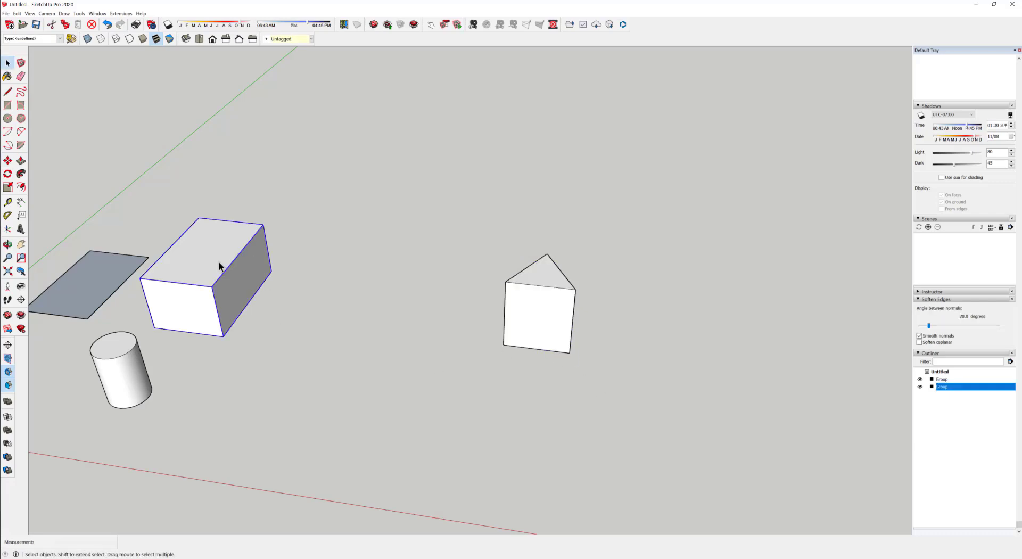
middle_click_drag(380, 302, 646, 314)
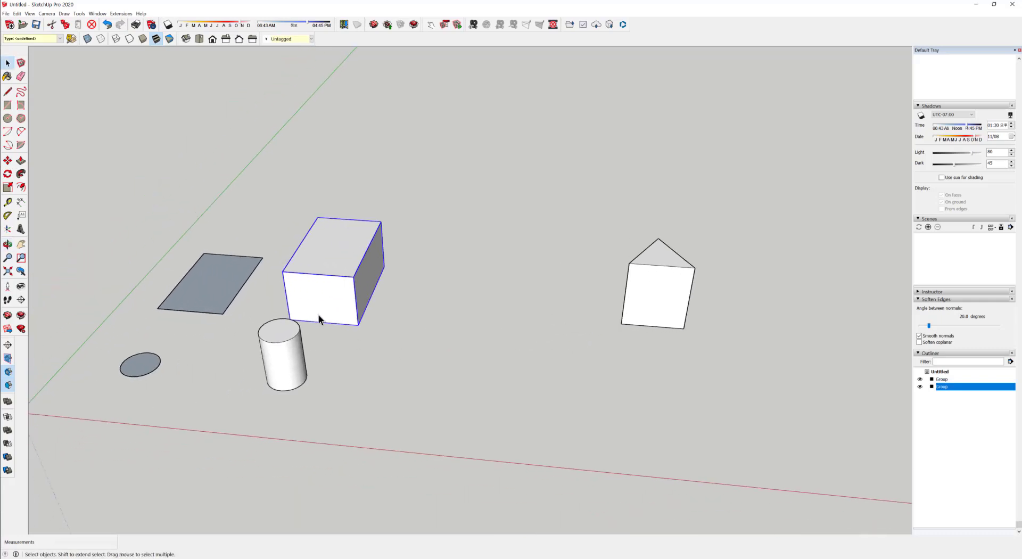
scroll(321, 258, "up", 4)
middle_click_drag(321, 257, 294, 246)
right_click(410, 185)
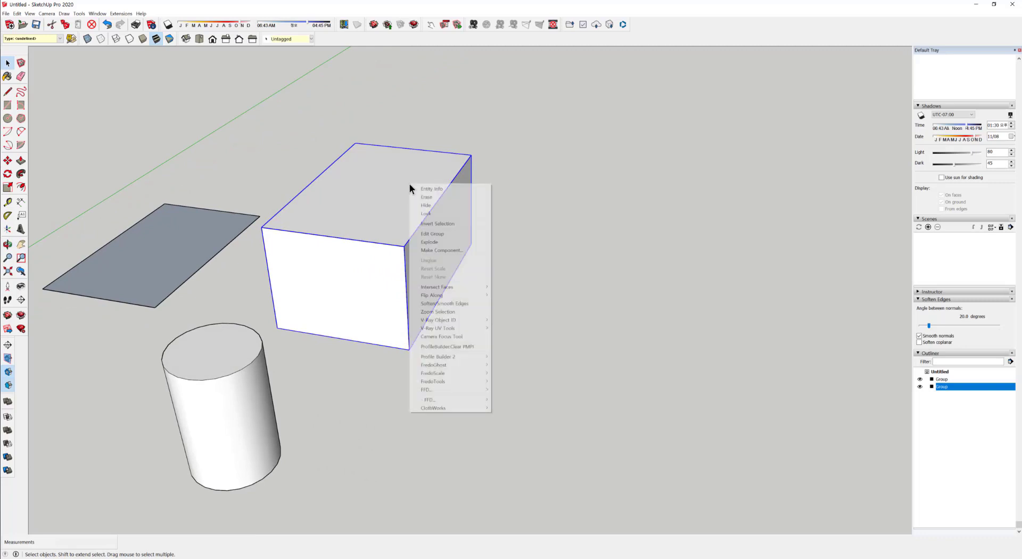
left_click(352, 238)
right_click(356, 218)
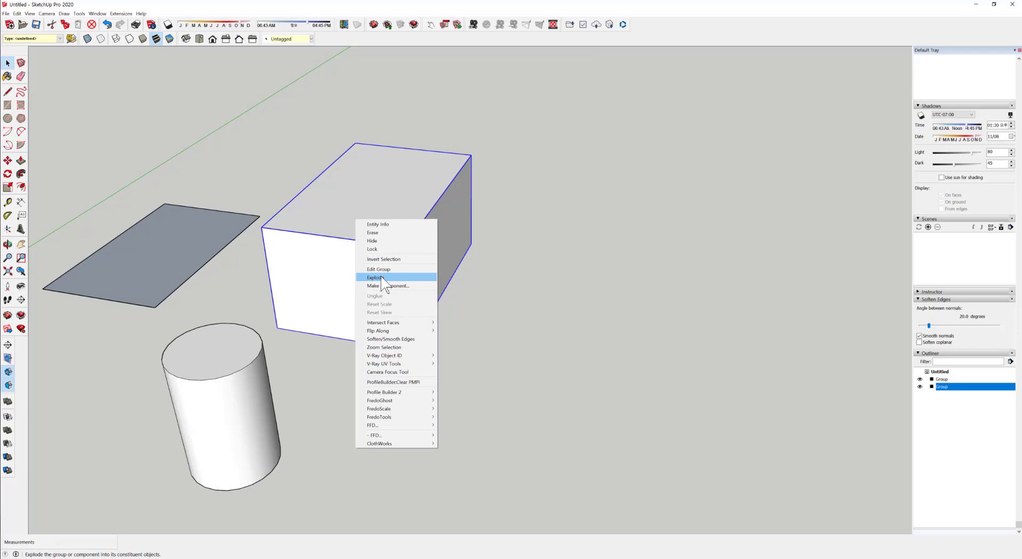
left_click(491, 272)
left_click(383, 187)
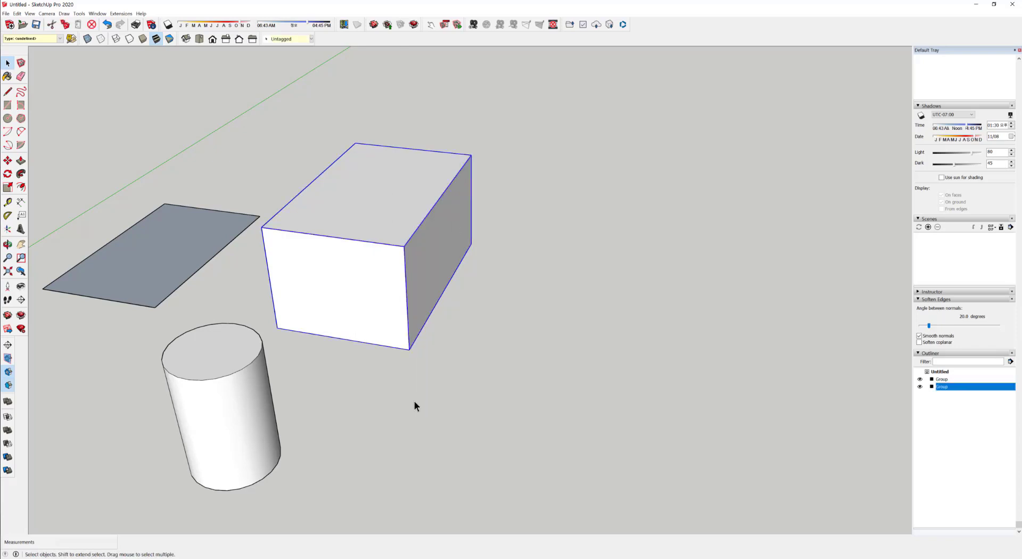
- Enter the rectangular box group for editing, exit it, and review the Explode option for the reselected group
double_click(375, 213)
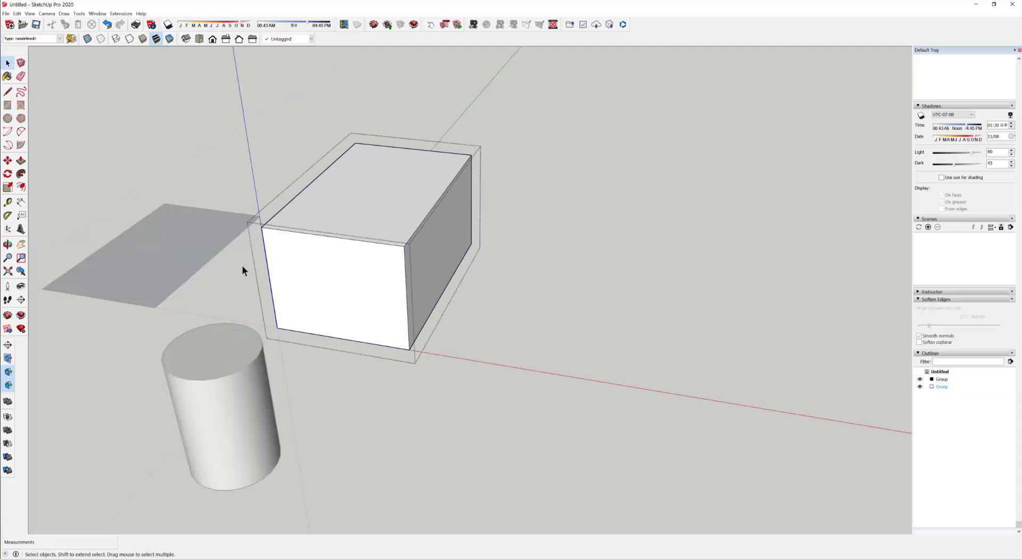
left_click(534, 238)
left_click(383, 220)
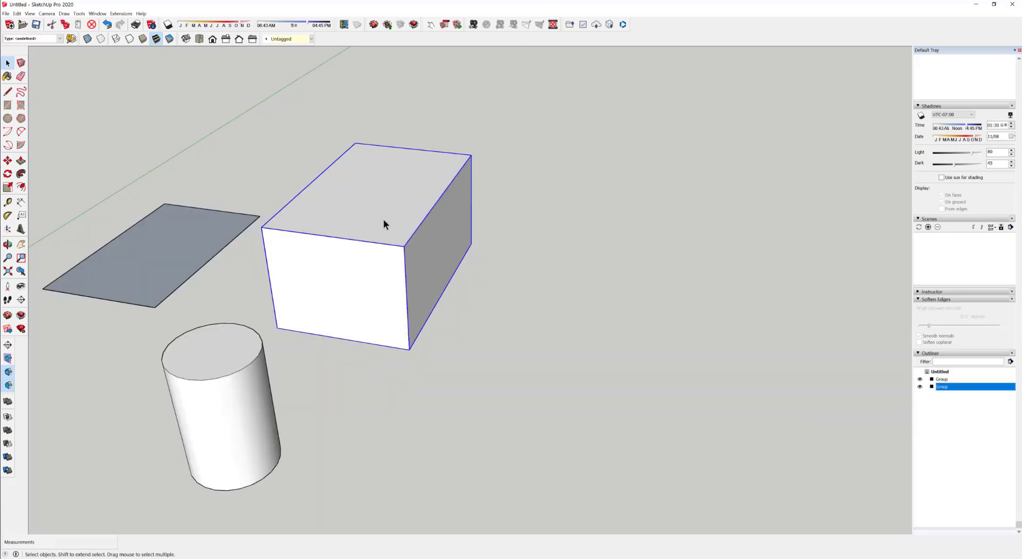
right_click(354, 193)
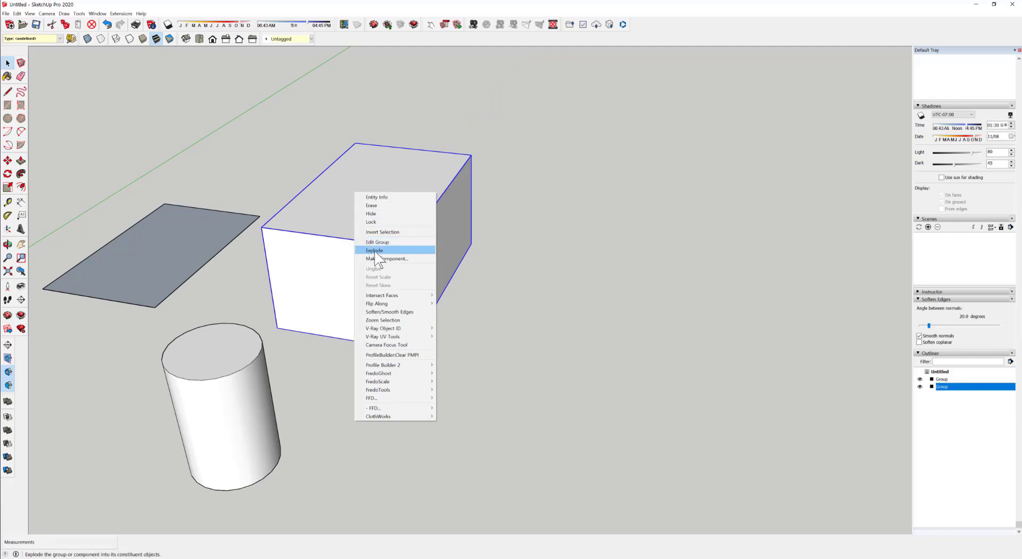
left_click_drag(361, 256, 434, 254)
key("Escape")
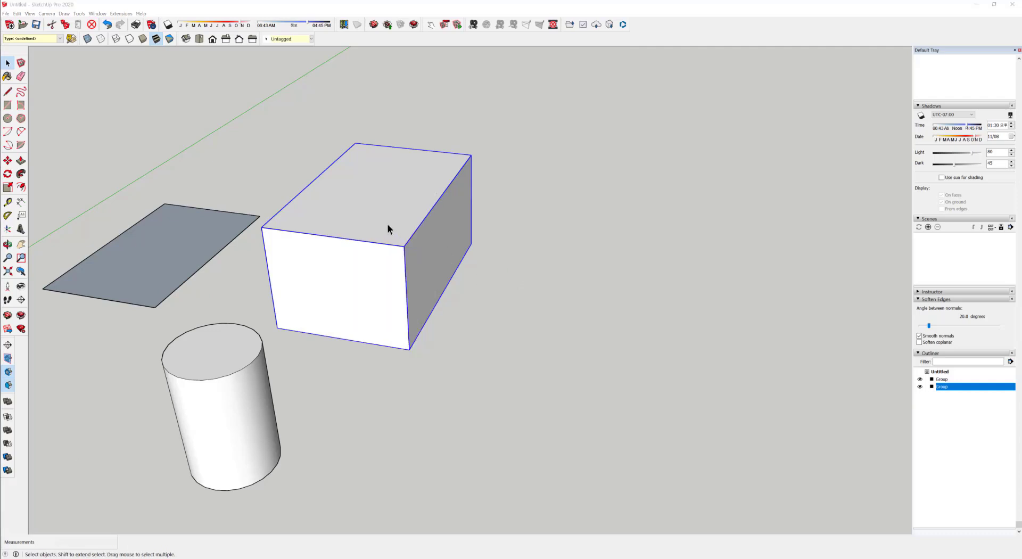
- Explode the rectangular box group into loose geometry and select its faces individually
right_click(387, 224)
left_click(422, 281)
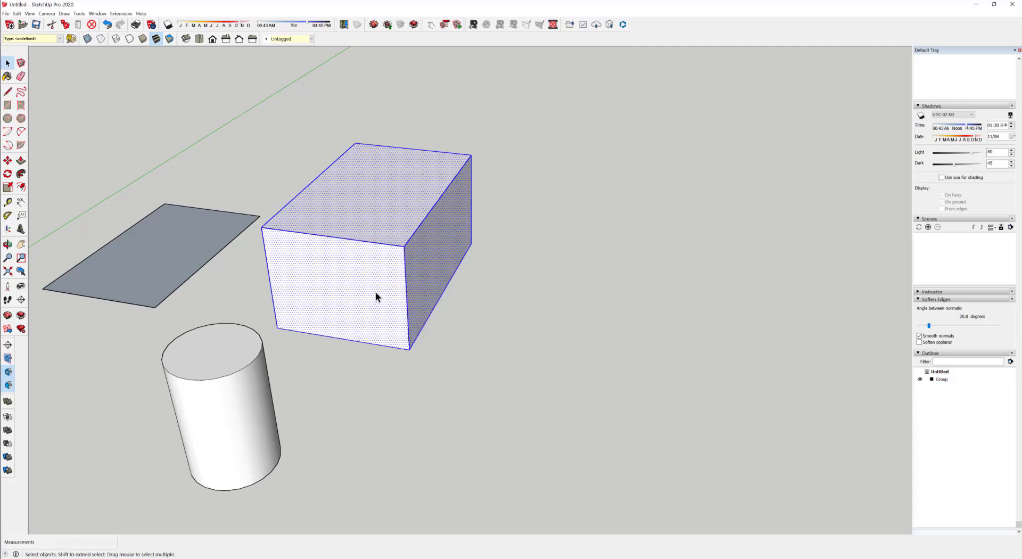
left_click(475, 308)
left_click(384, 213)
left_click(356, 288)
left_click(437, 269)
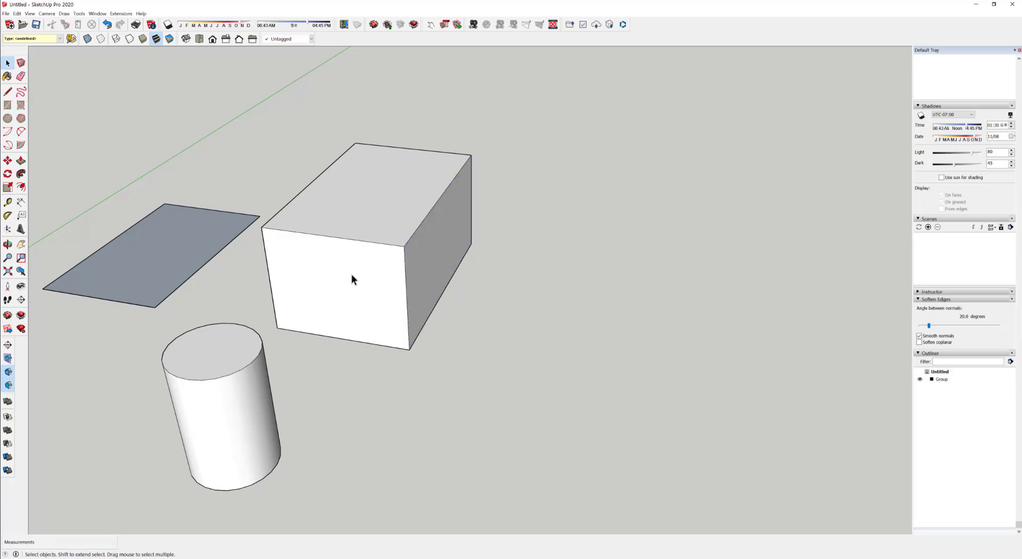
left_click(352, 274)
left_click(424, 245)
- Move the whole ungrouped triangular prism so it partly overlaps the right-hand side of the exploded box
scroll(423, 244, "down", 6)
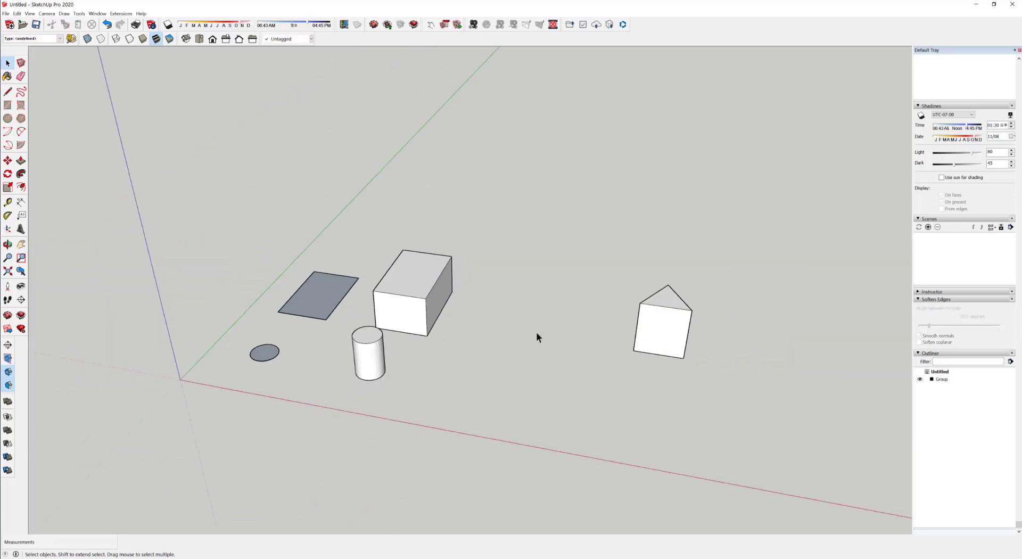
scroll(506, 313, "up", 1)
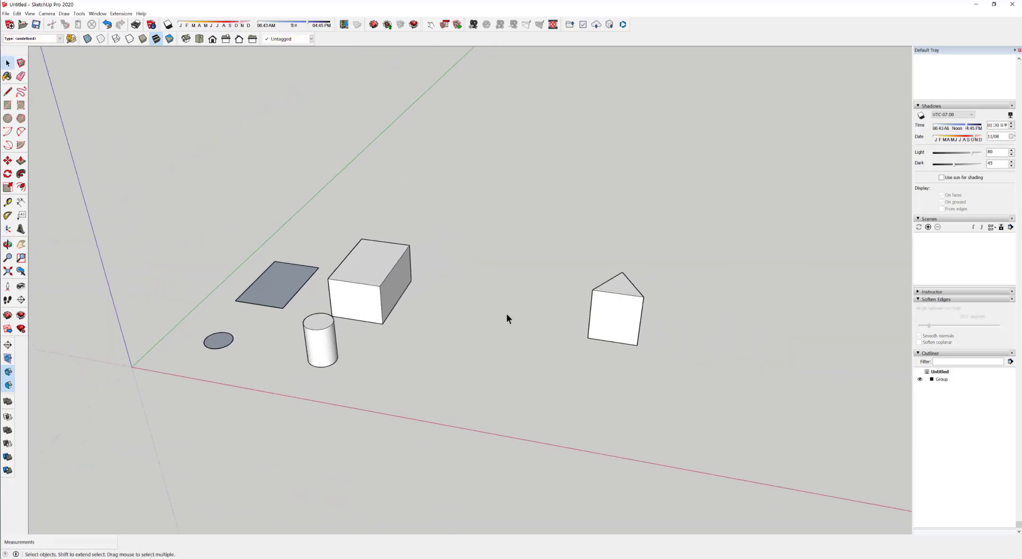
left_click(609, 334)
left_click_drag(561, 232, 561, 232)
middle_click_drag(654, 337, 631, 344)
middle_click_drag(631, 343, 497, 369, "shift")
key("m")
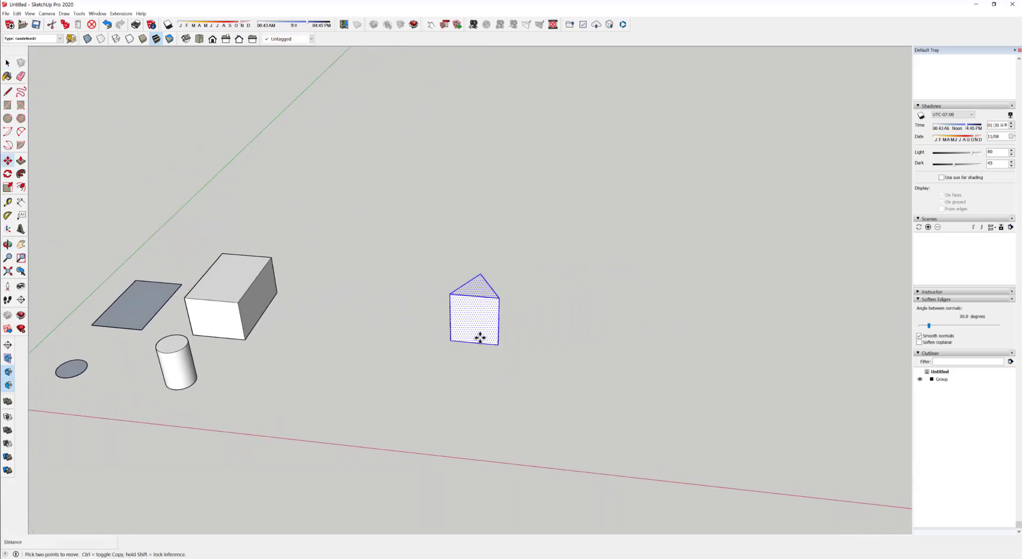
left_click(481, 338)
left_click(268, 318)
scroll(347, 331, "up", 6)
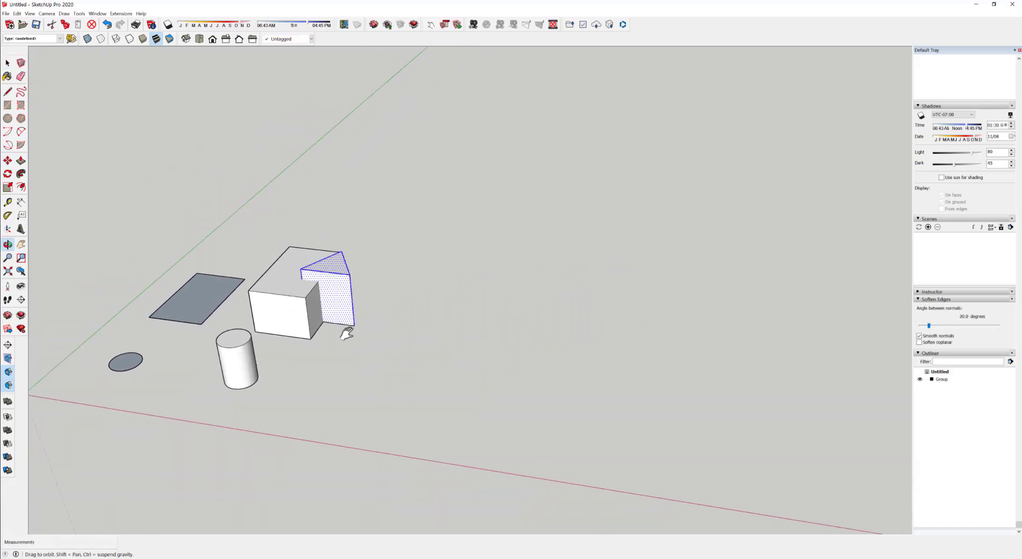
key("space")
left_click(406, 370)
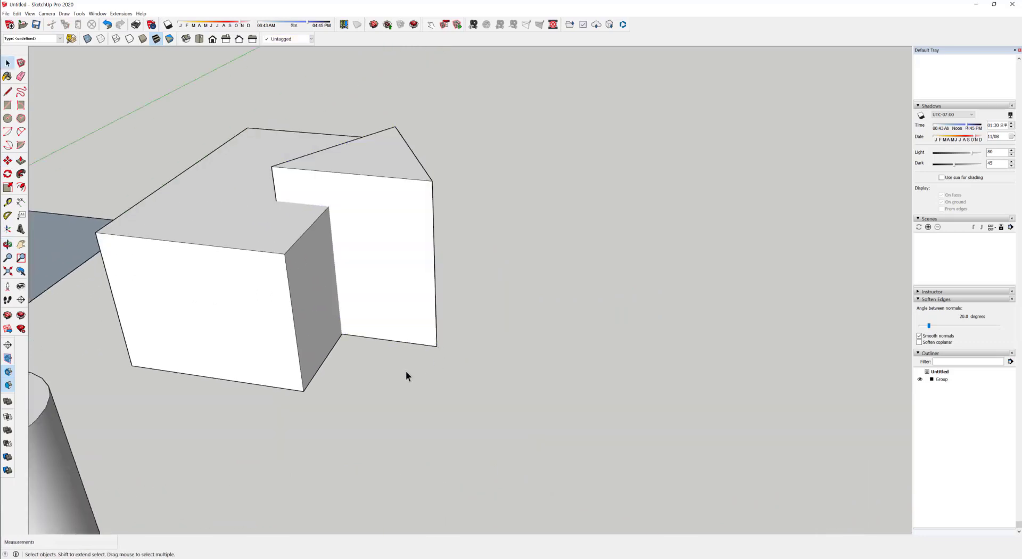
- Try to move the protruding part of the prism's bottom face from the underside, and undo the resulting change
left_click(277, 213)
middle_click_drag(273, 194, 316, 227)
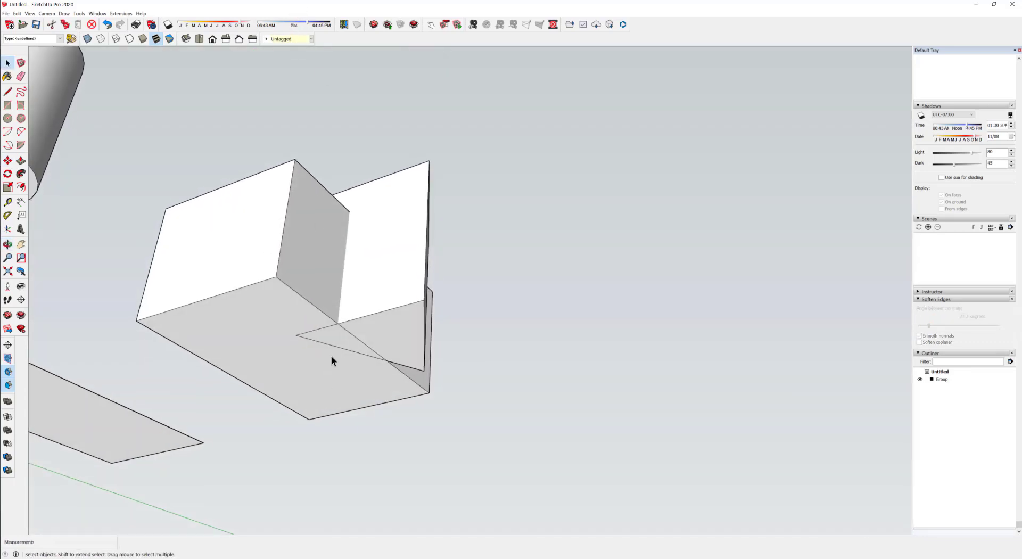
scroll(322, 349, "up", 3)
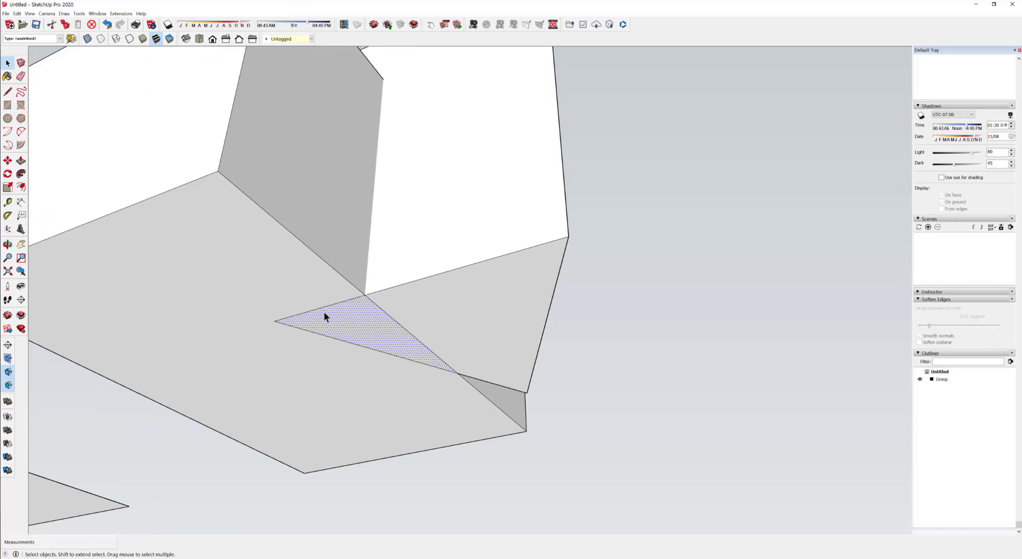
left_click(450, 311)
double_click(450, 314)
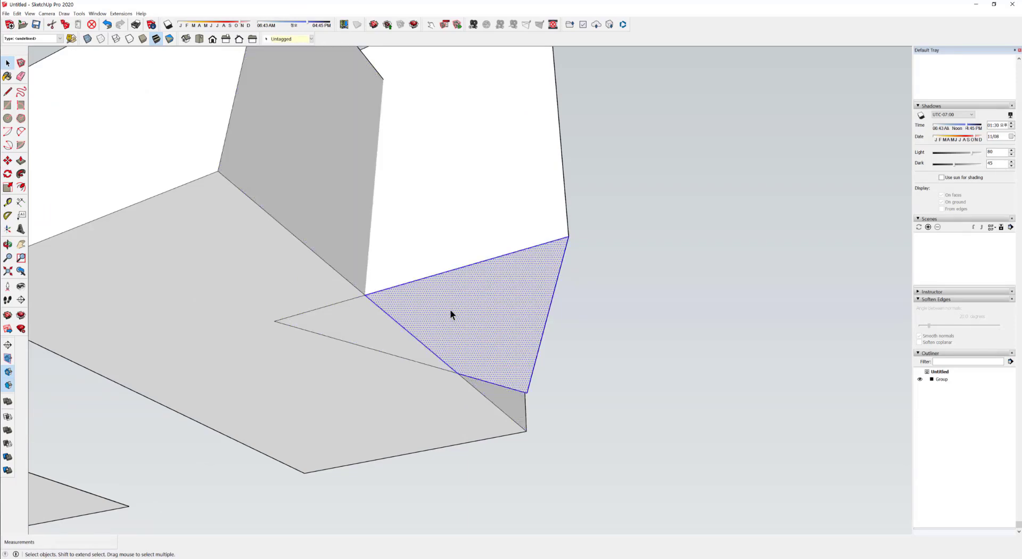
key("m")
left_click(450, 314)
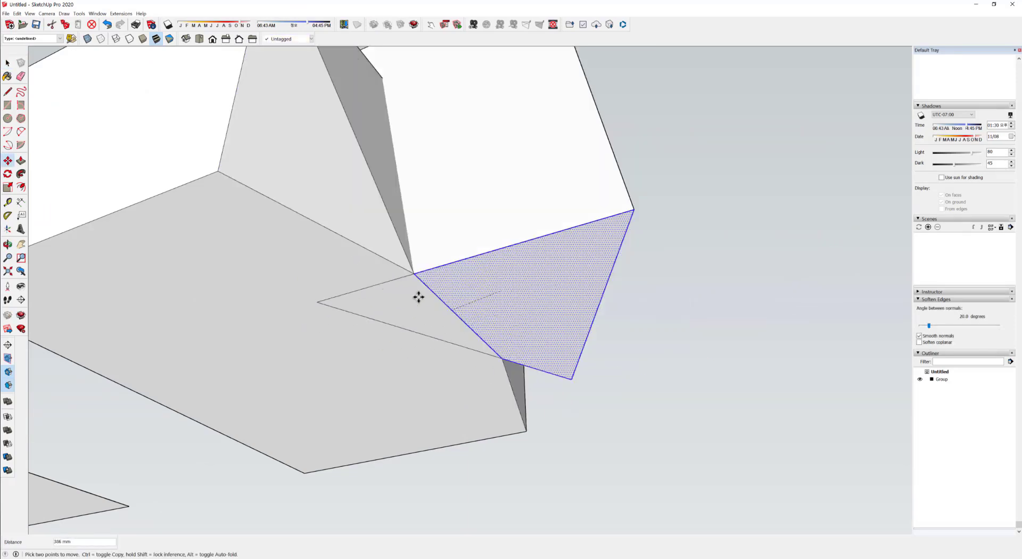
scroll(419, 297, "down", 6)
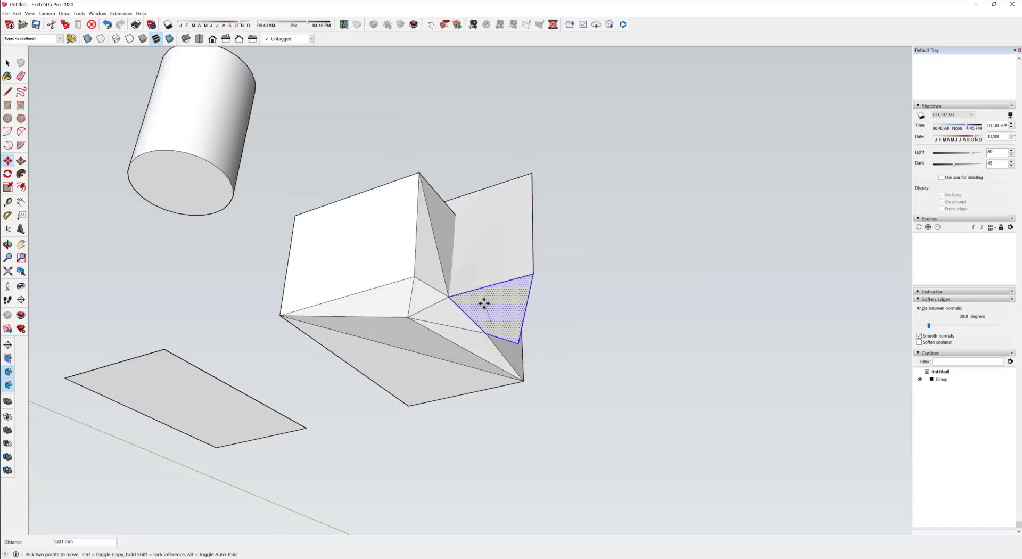
middle_click_drag(484, 303, 512, 396)
key("ctrl+z")
key("ctrl+y")
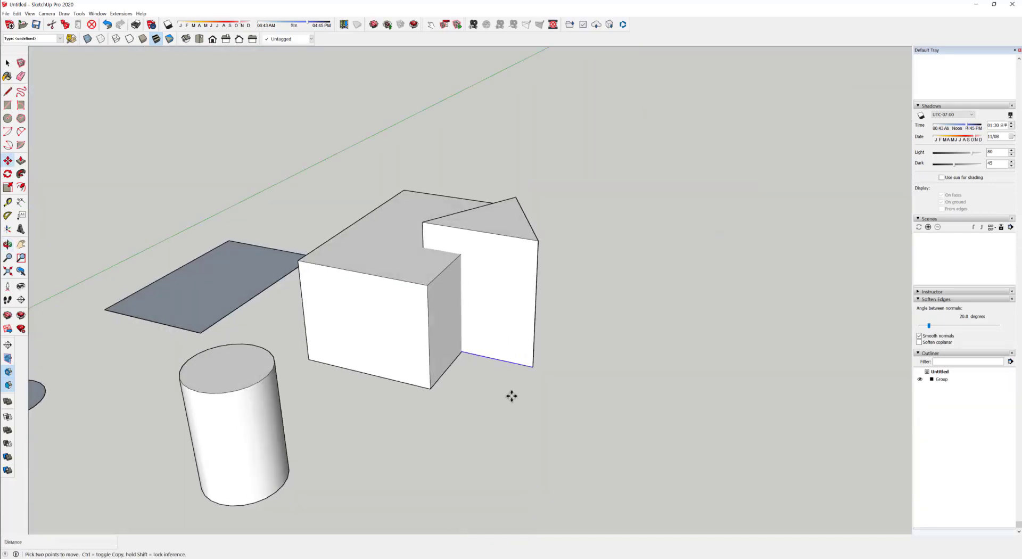
- Try to move and copy the overlapping prism's front face, and cancel the operation
left_click(493, 326)
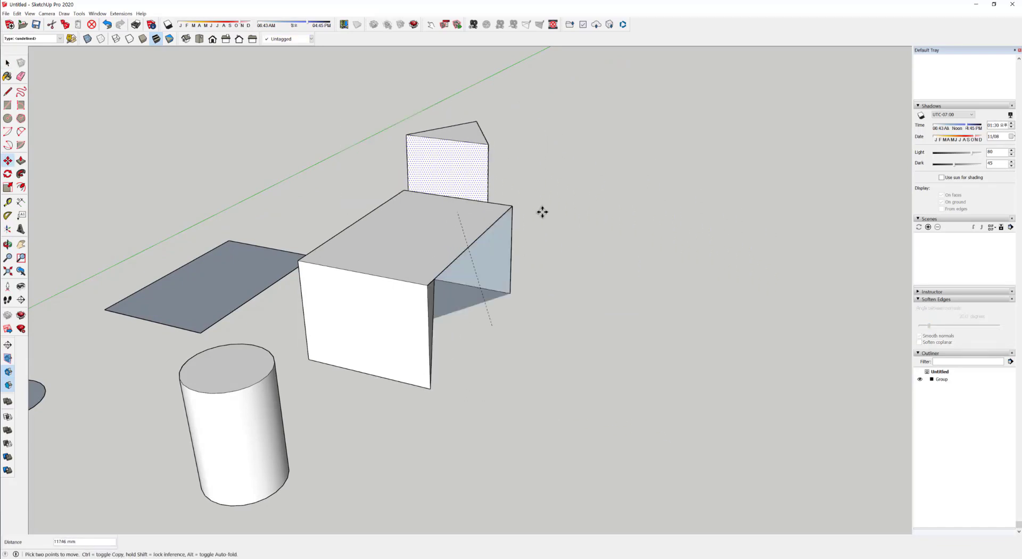
key("ctrl")
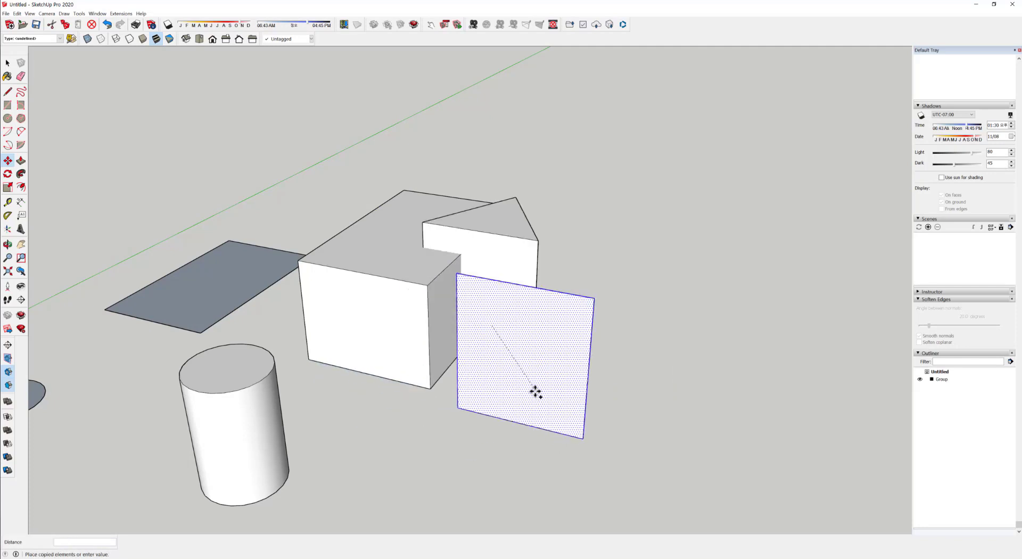
key("Escape")
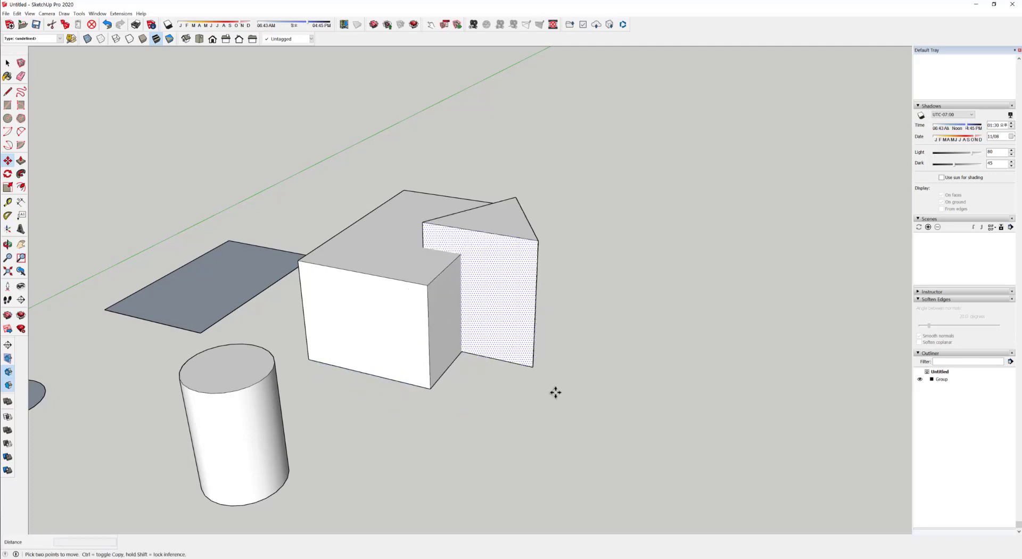
middle_click_drag(463, 386, 509, 417)
key("space")
left_click(506, 415)
- Undo the prism's move into the box and the box's explosion, and exit the restored box group
key("ctrl+z")
key("ctrl+z")
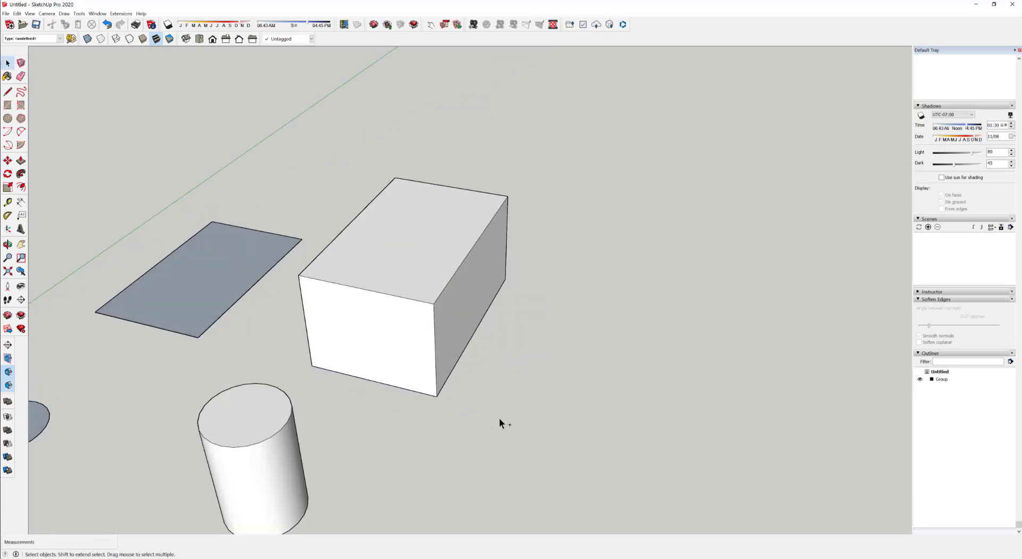
key("ctrl+z")
middle_click_drag(570, 426, 190, 354, "shift")
scroll(189, 354, "down", 1)
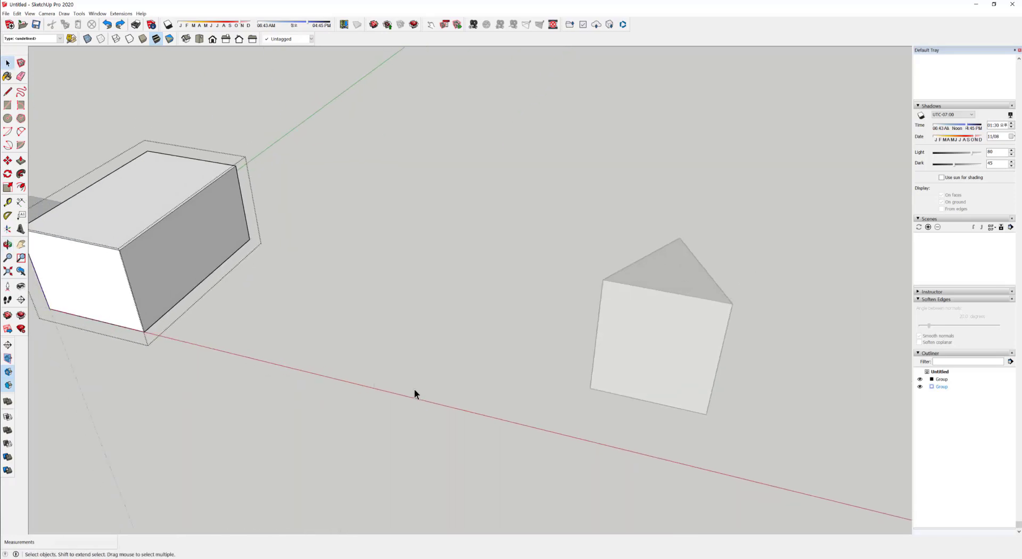
left_click(423, 382)
- Select all geometry of the triangular prism and make it a group
middle_click_drag(424, 382, 432, 354)
triple_click(512, 334)
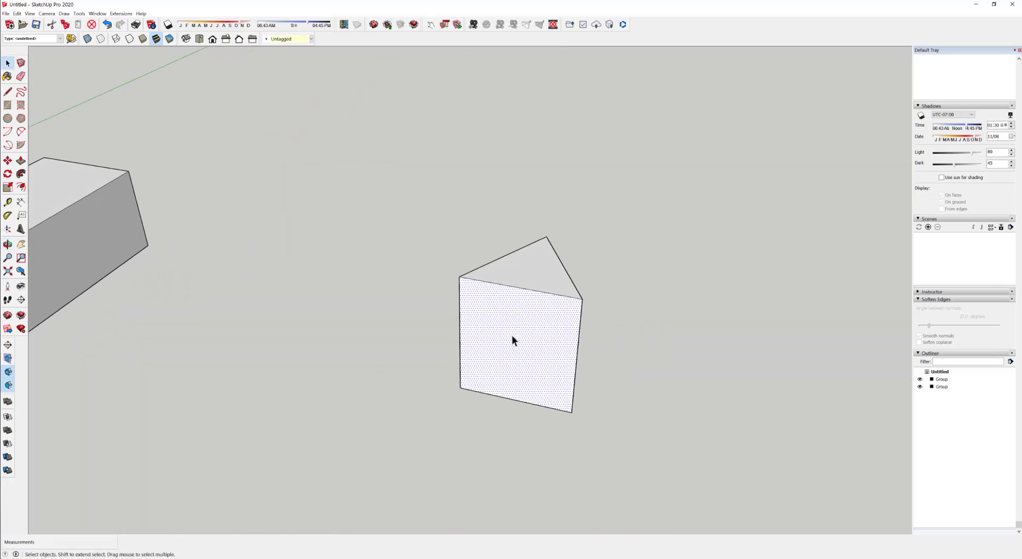
middle_click_drag(419, 398, 367, 397)
scroll(427, 396, "down", 2)
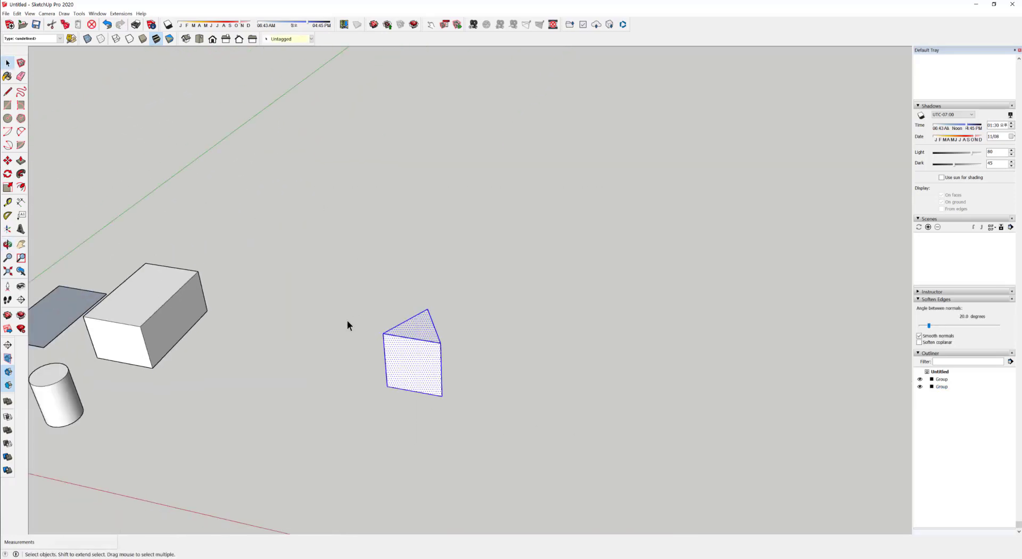
middle_click_drag(348, 322, 401, 418)
right_click(487, 337)
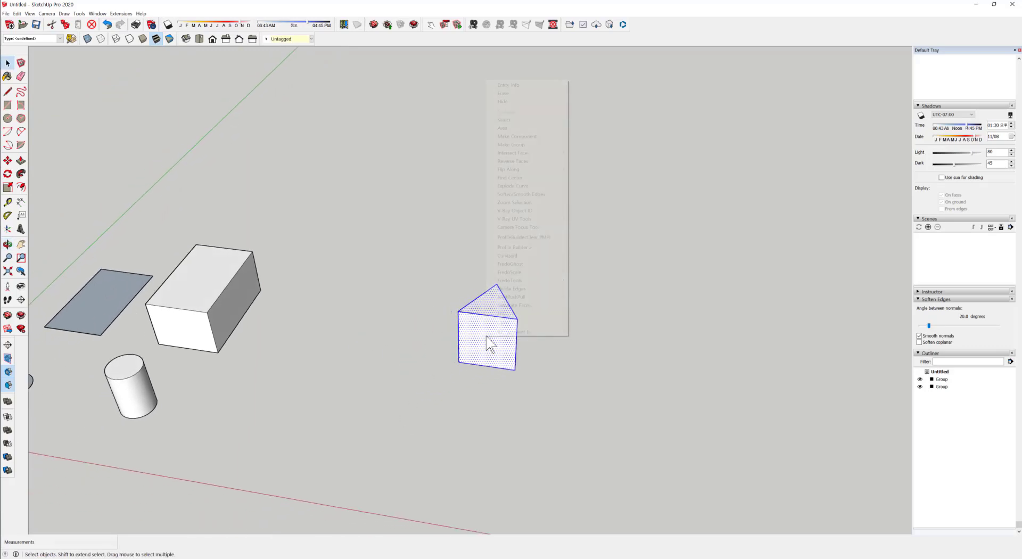
left_click(536, 148)
middle_click_drag(451, 383, 424, 375)
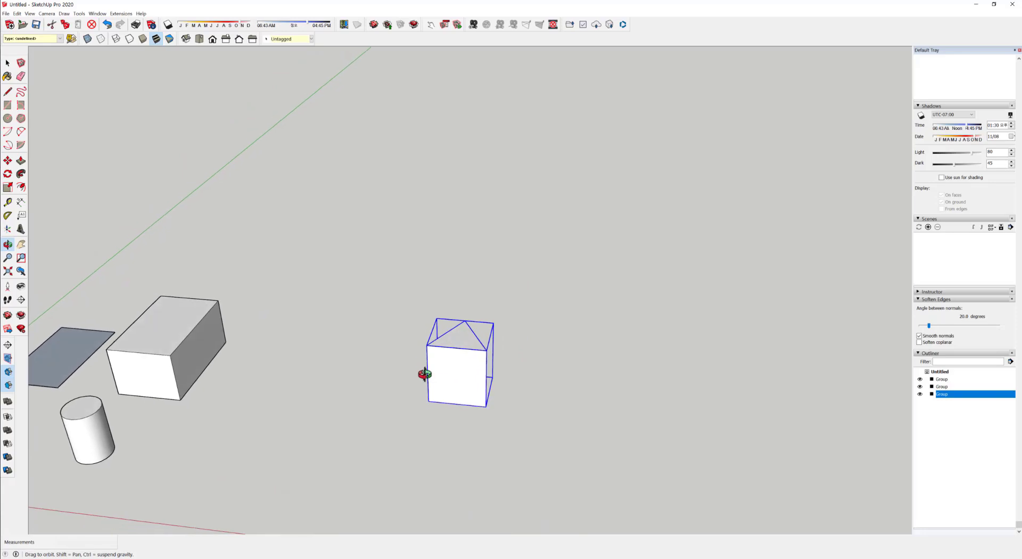
middle_click_drag(414, 408, 490, 341, "shift")
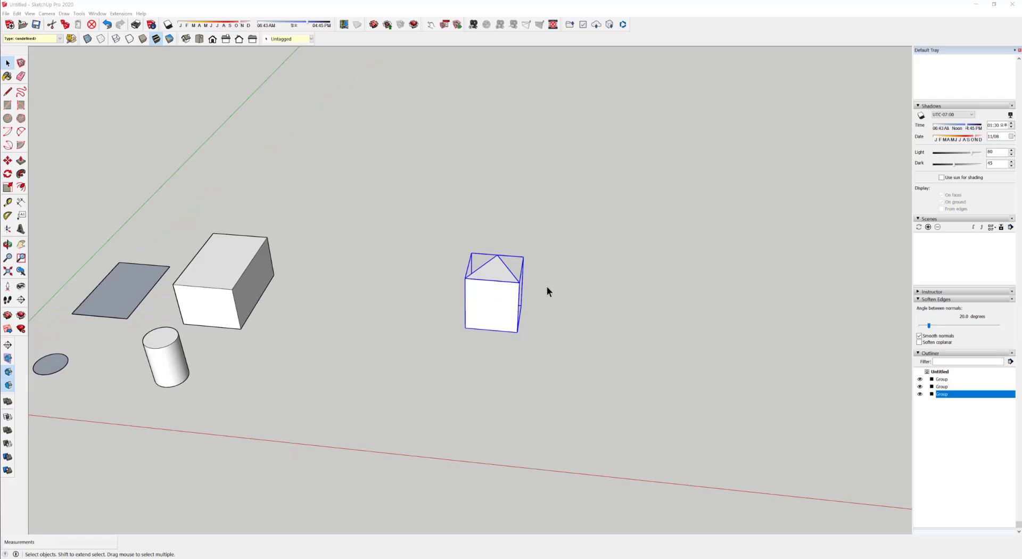
- Try to rotate the prism group 45 degrees on the ground plane about its front top corner, and undo the rotation
middle_click_drag(547, 289, 358, 329)
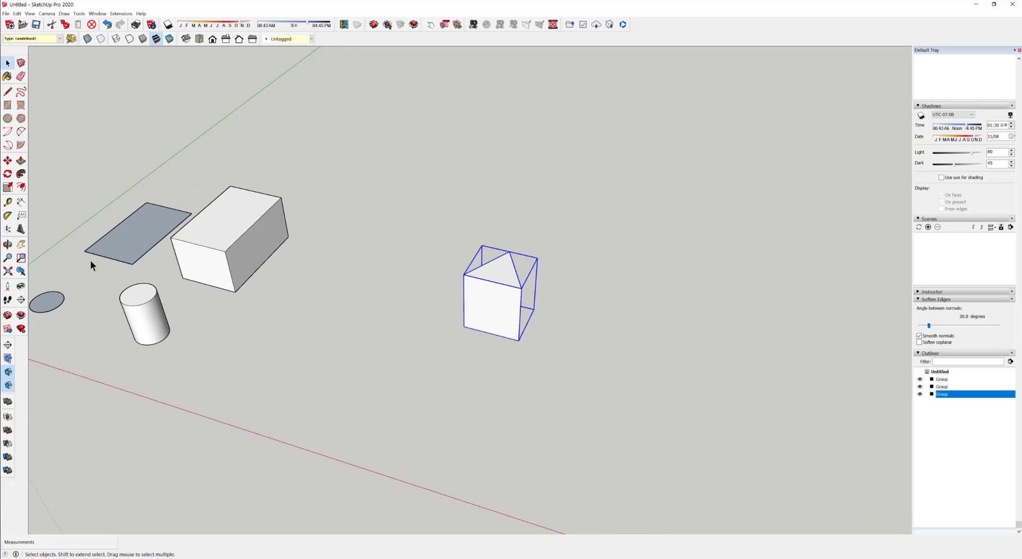
left_click(8, 174)
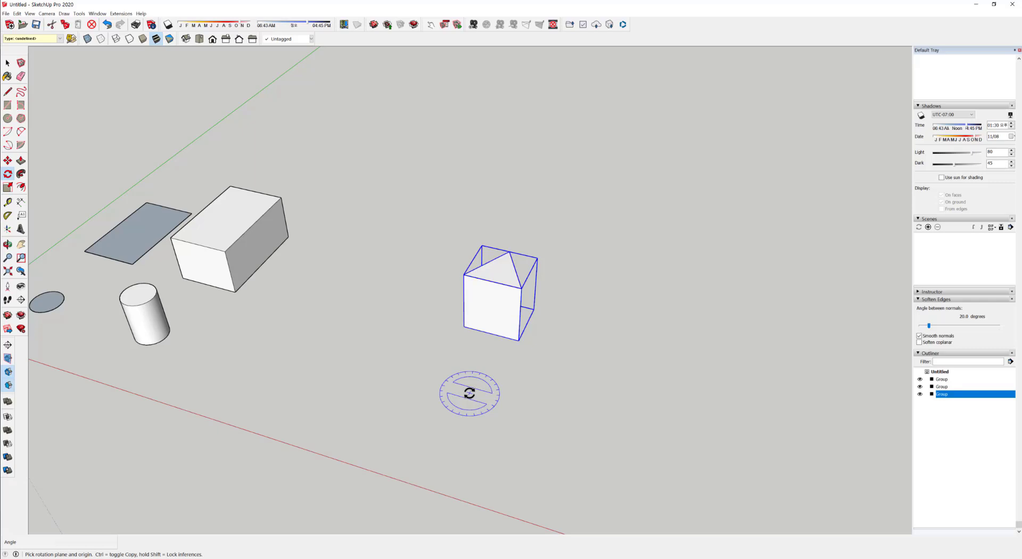
scroll(487, 277, "up", 2)
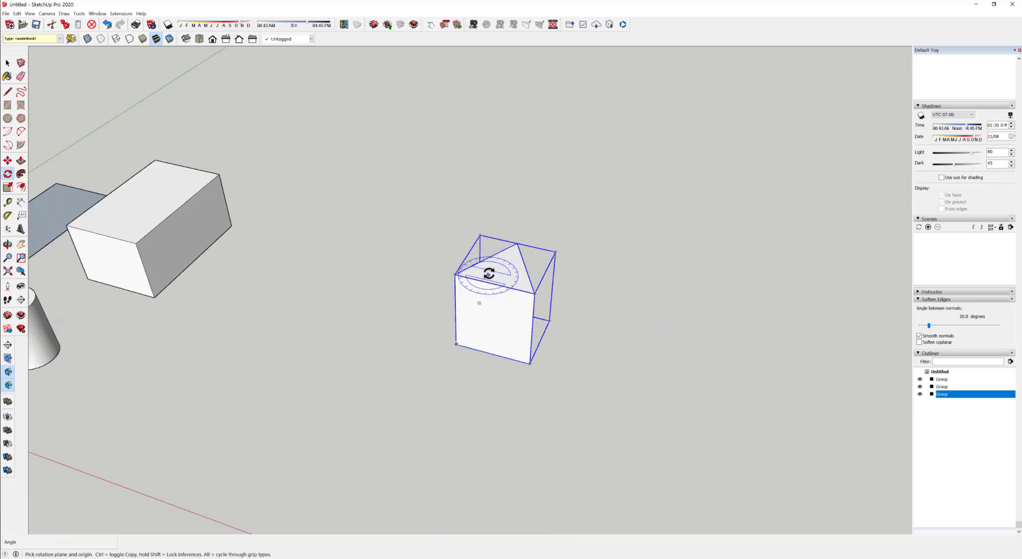
scroll(489, 273, "up", 2)
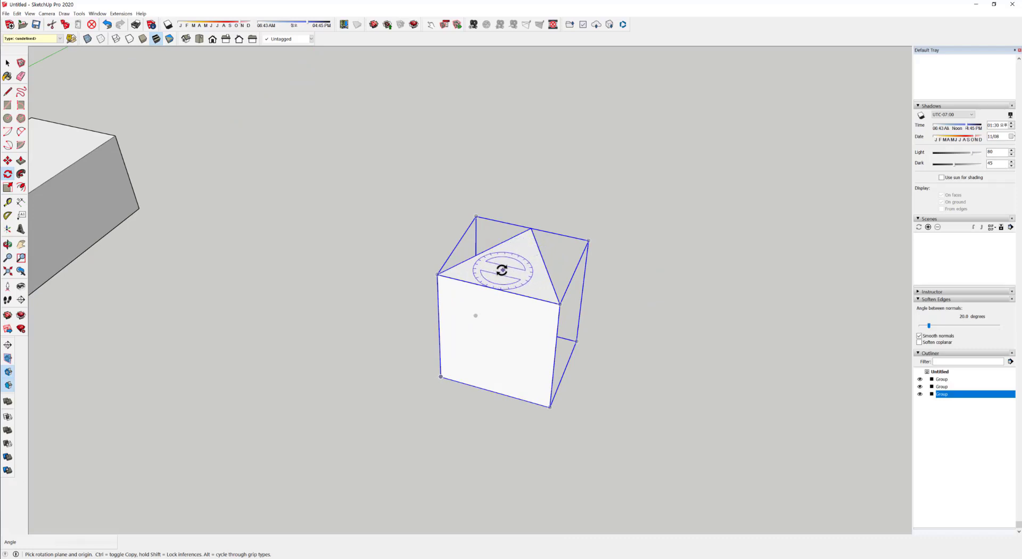
left_click(559, 304)
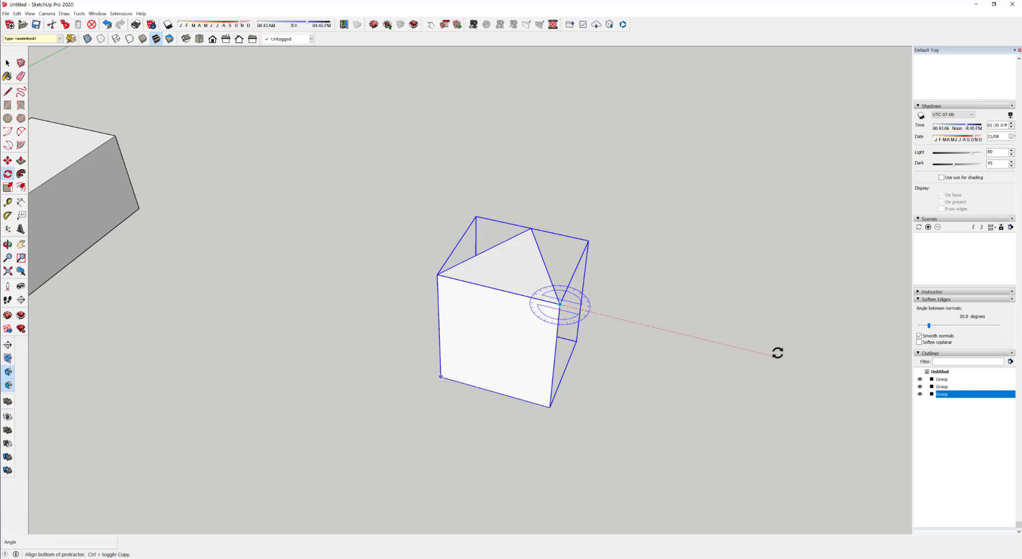
left_click(751, 353)
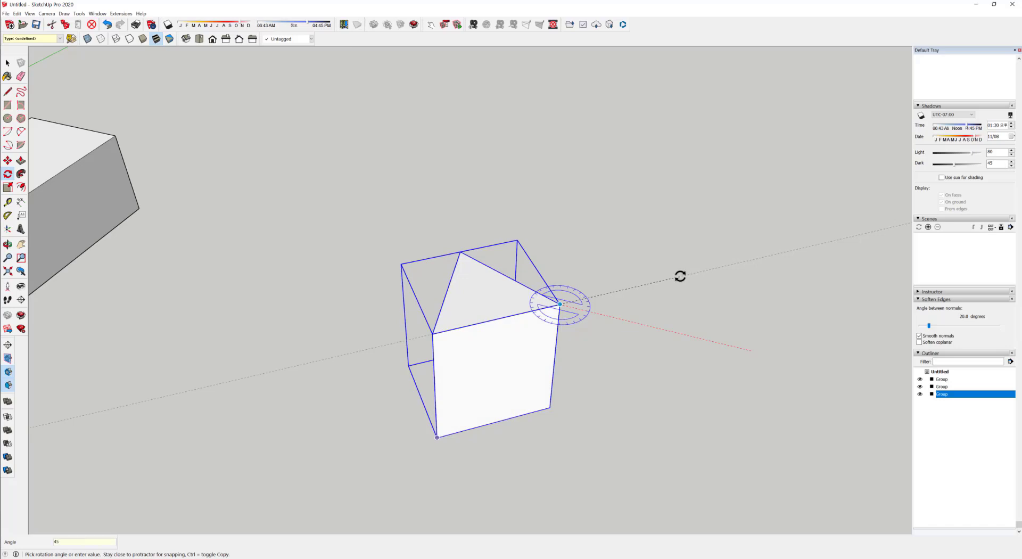
key("Return")
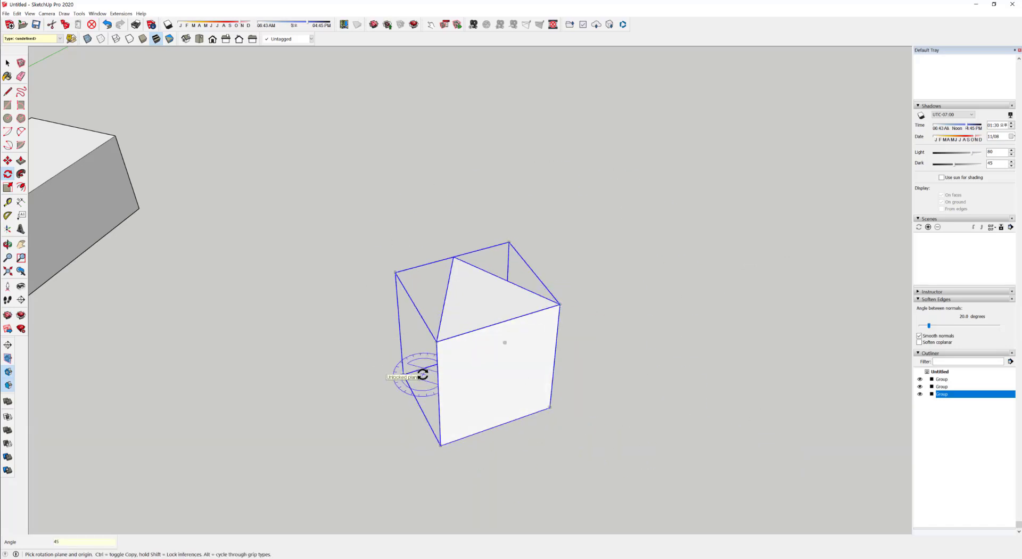
key("ctrl+z")
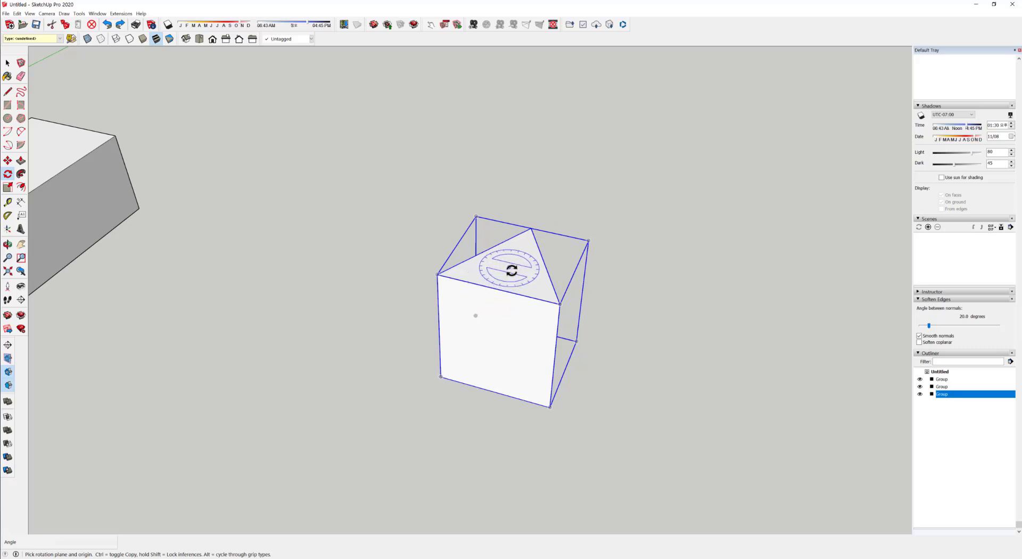
- Rotate the prism group roughly a quarter turn horizontally about a point on its top face, aligning the protractor with the red axis
scroll(513, 274, "up", 4)
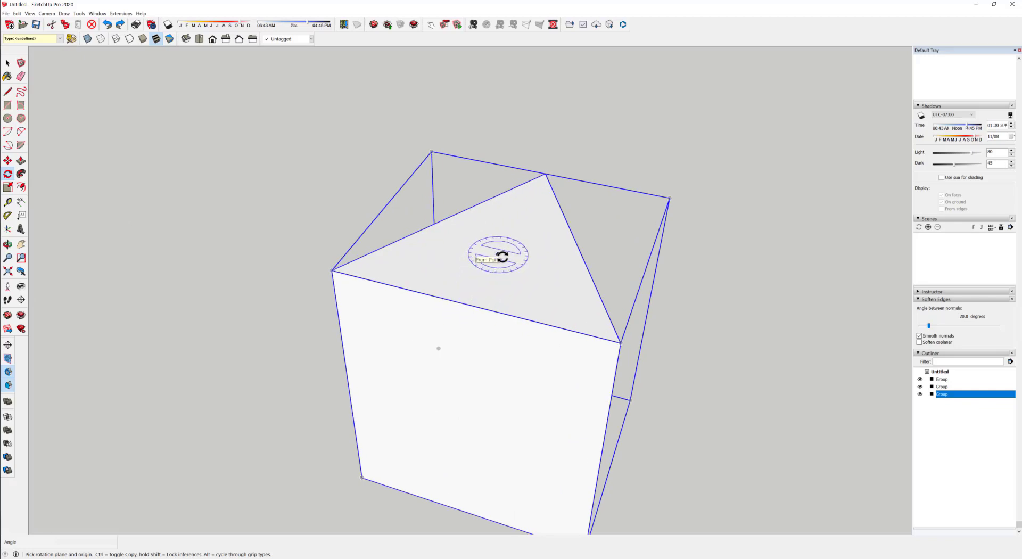
left_click(498, 255)
scroll(611, 382, "down", 5)
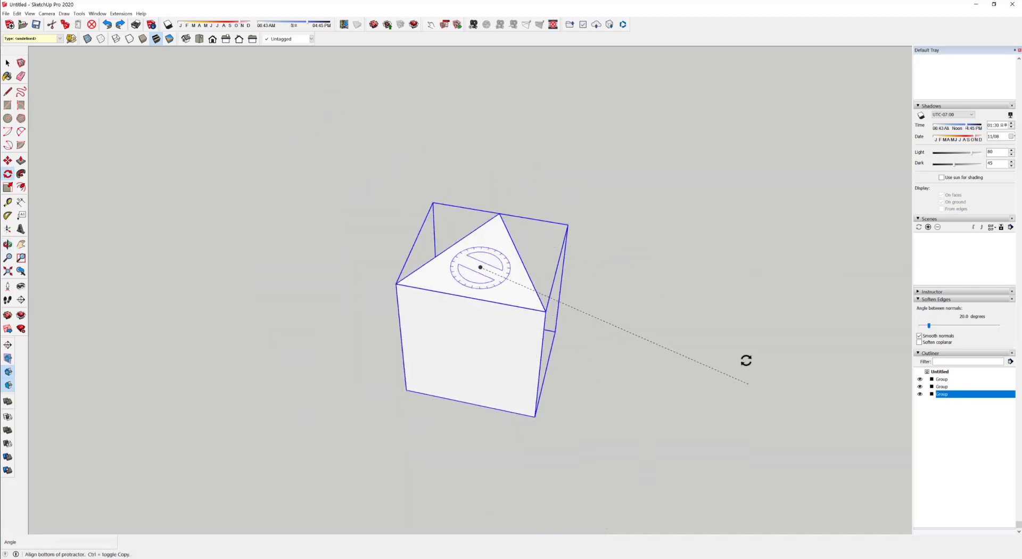
left_click(768, 317)
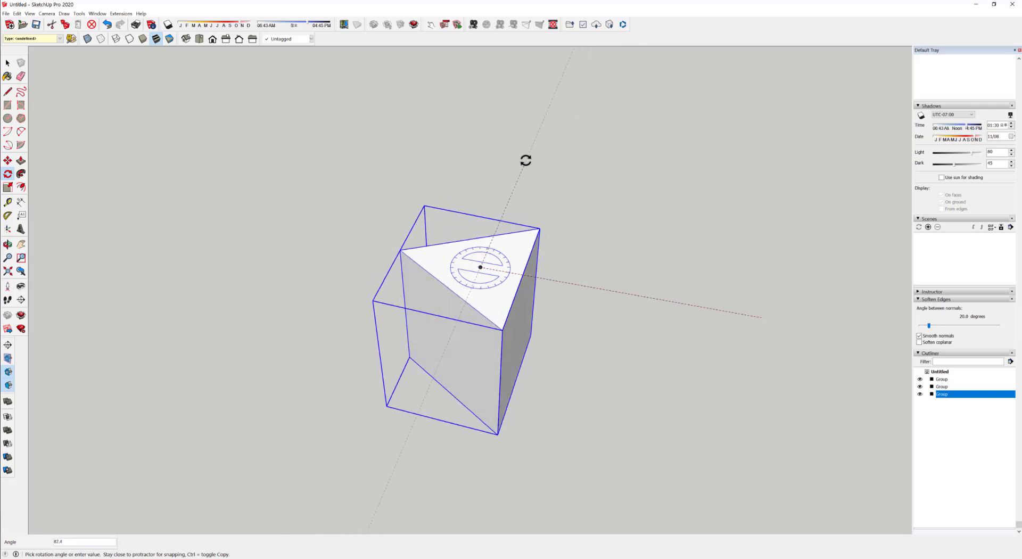
left_click(541, 153)
- Try to rotate the prism group in the vertical red plane about the midpoint of its bottom edge, and cancel the rotation
middle_click_drag(336, 429, 495, 345)
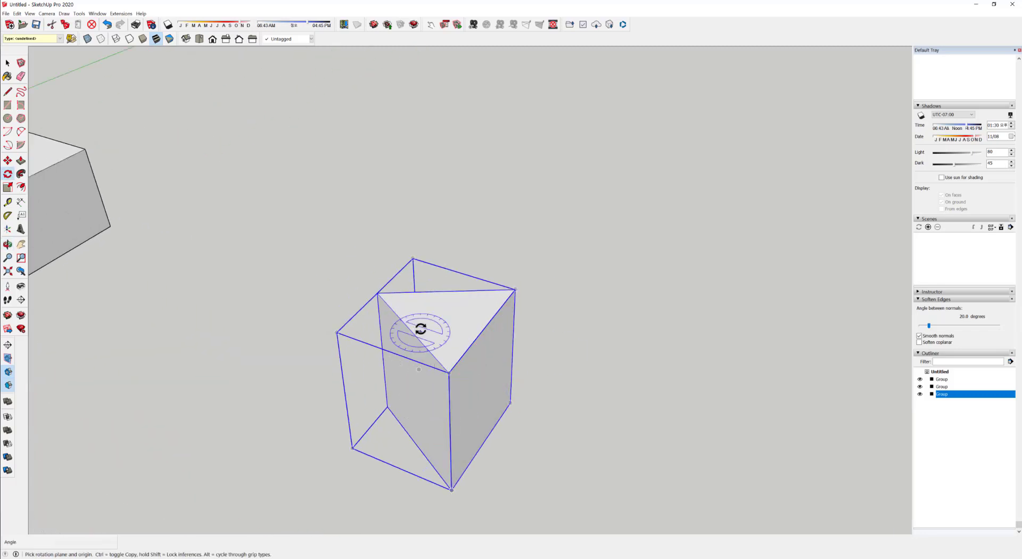
middle_click_drag(484, 399, 349, 337)
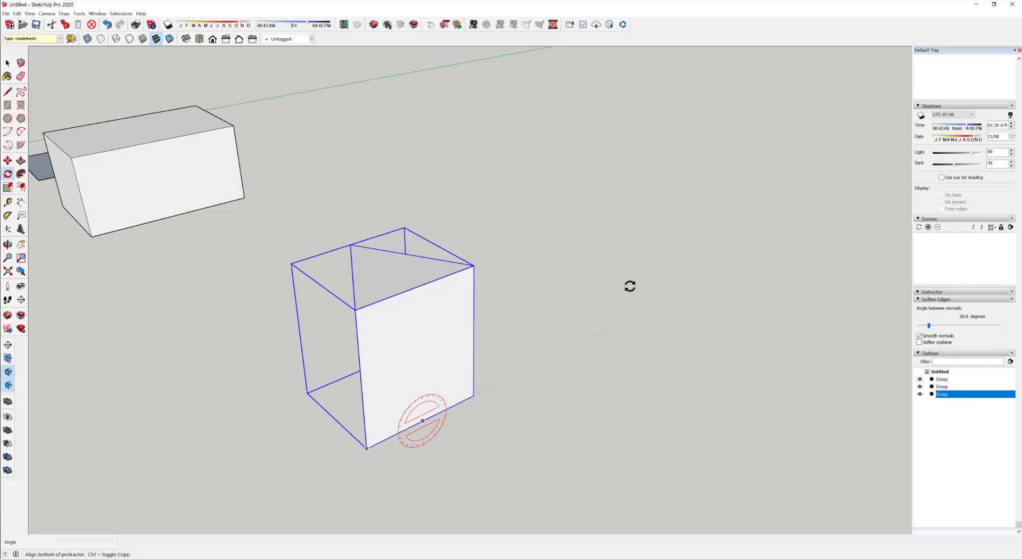
left_click(632, 279)
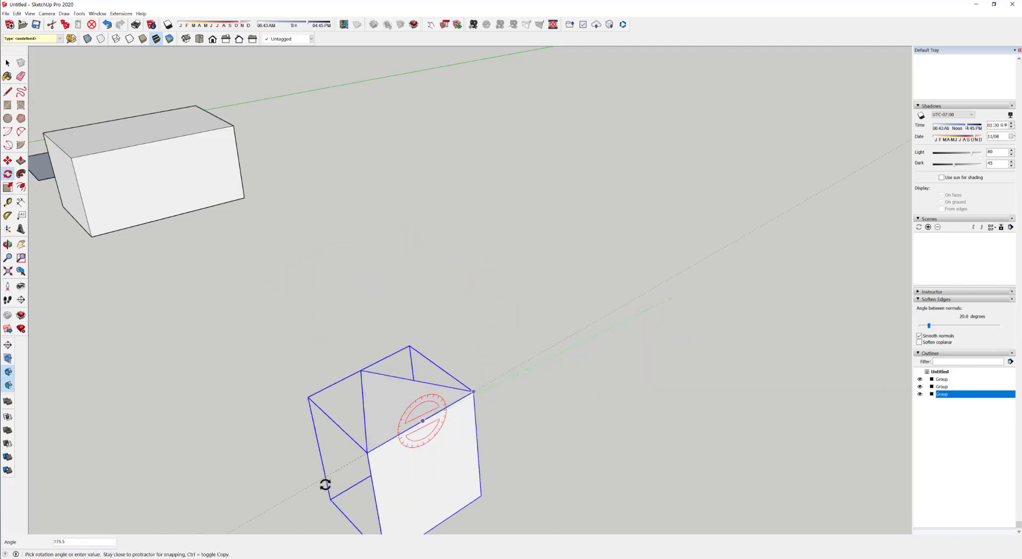
left_click(577, 381)
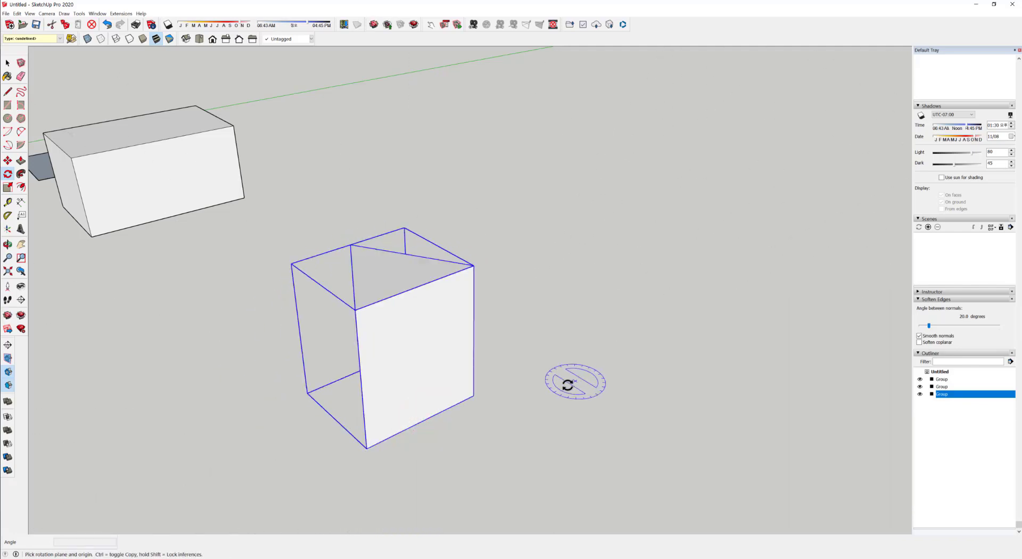
- Leave the Rotate tool and select the flat circle's face together with its edge
key("space")
scroll(261, 328, "down", 2)
middle_click_drag(261, 328, 810, 308, "shift")
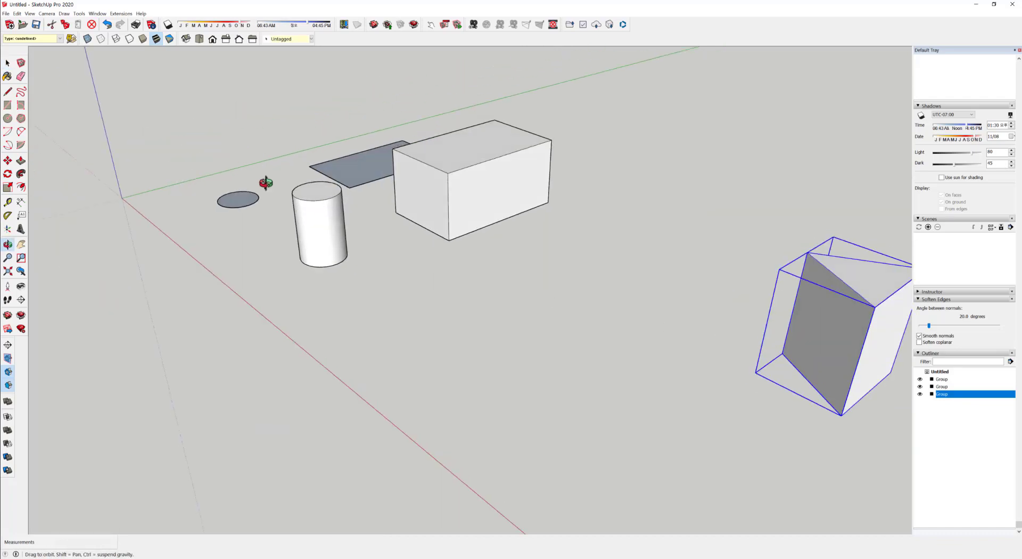
middle_click_drag(265, 183, 318, 324)
scroll(584, 273, "up", 5)
left_click(238, 276)
double_click(237, 276)
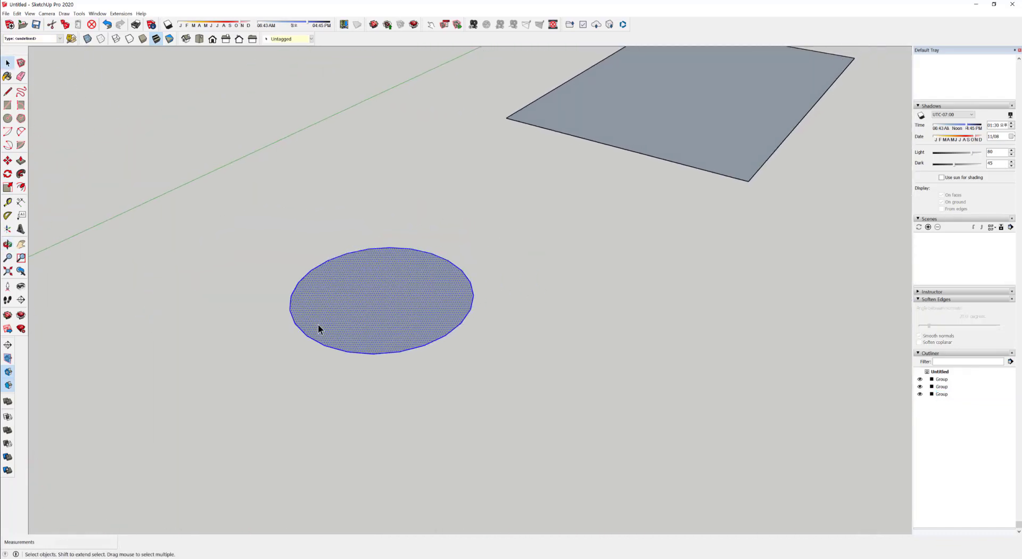
- Start rotating the circle about its centre on the ground plane, and cancel the rotation
left_click(7, 173)
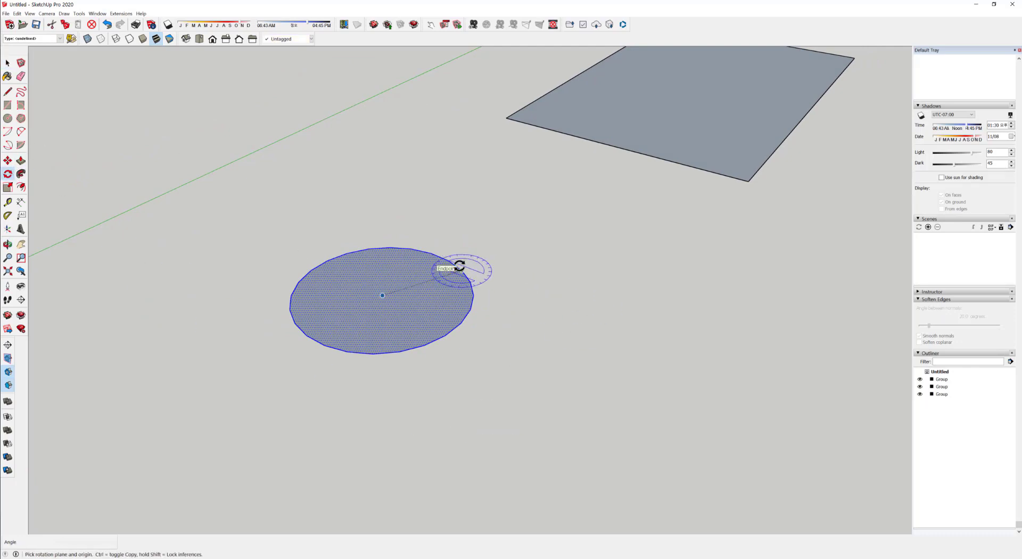
left_click(385, 294)
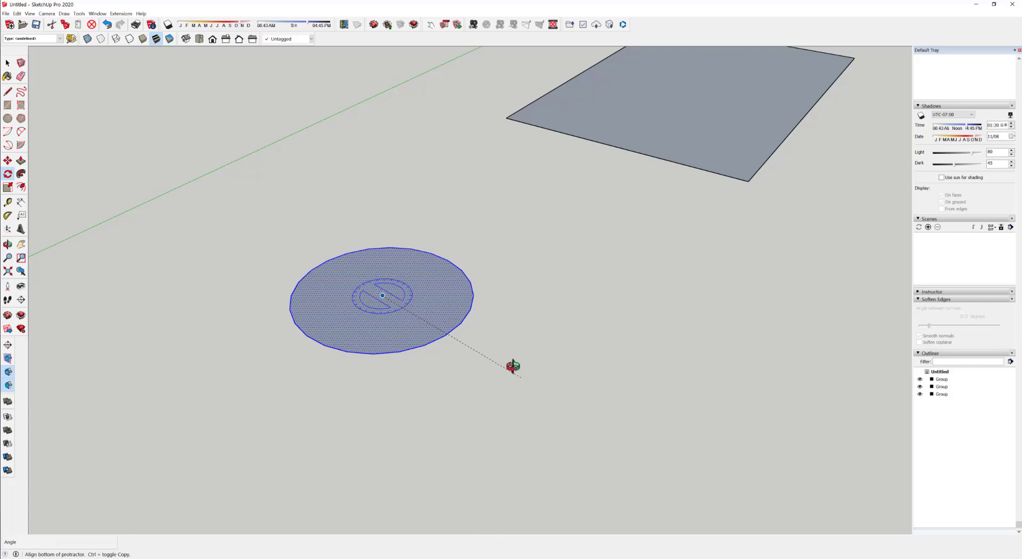
middle_click_drag(513, 366, 428, 315)
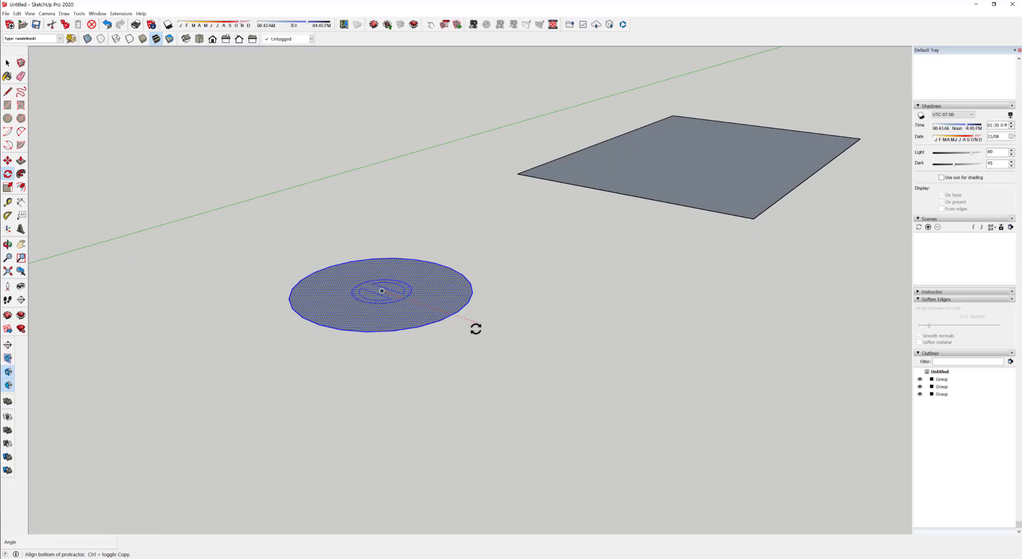
key("Escape")
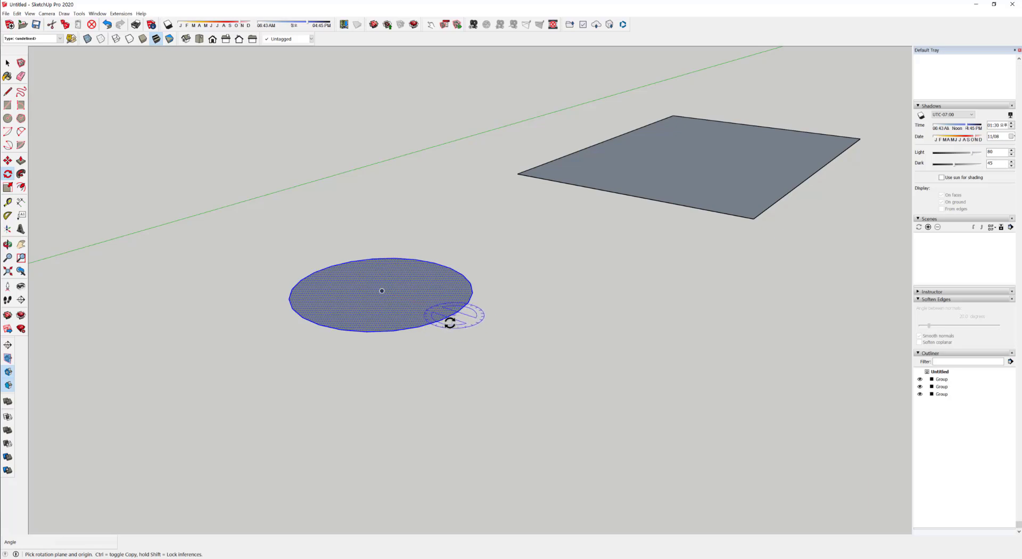
- Try starting the circle's rotation from a point on its edge and again from its centre, cancelling both attempts
left_click(451, 318)
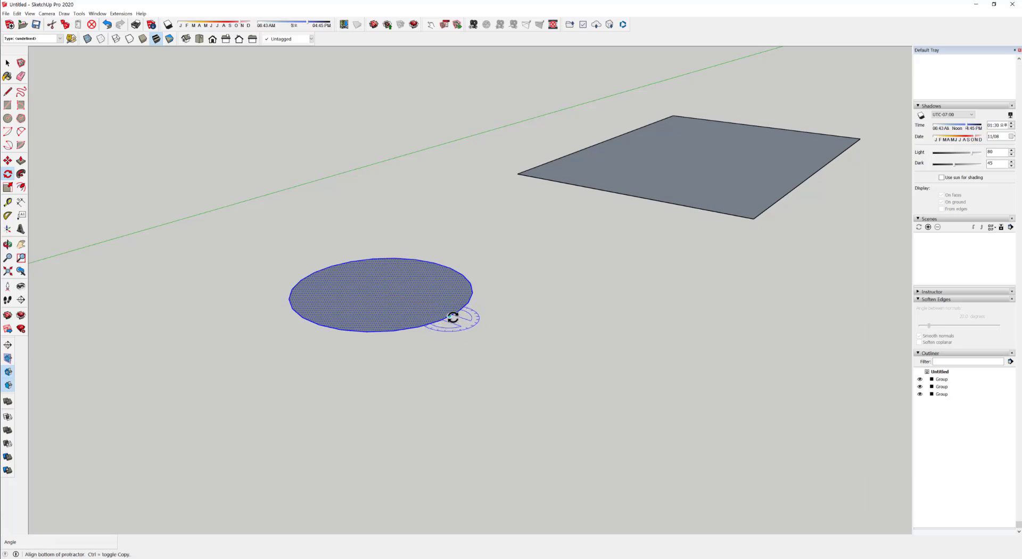
middle_click_drag(465, 353, 464, 350)
key("Escape")
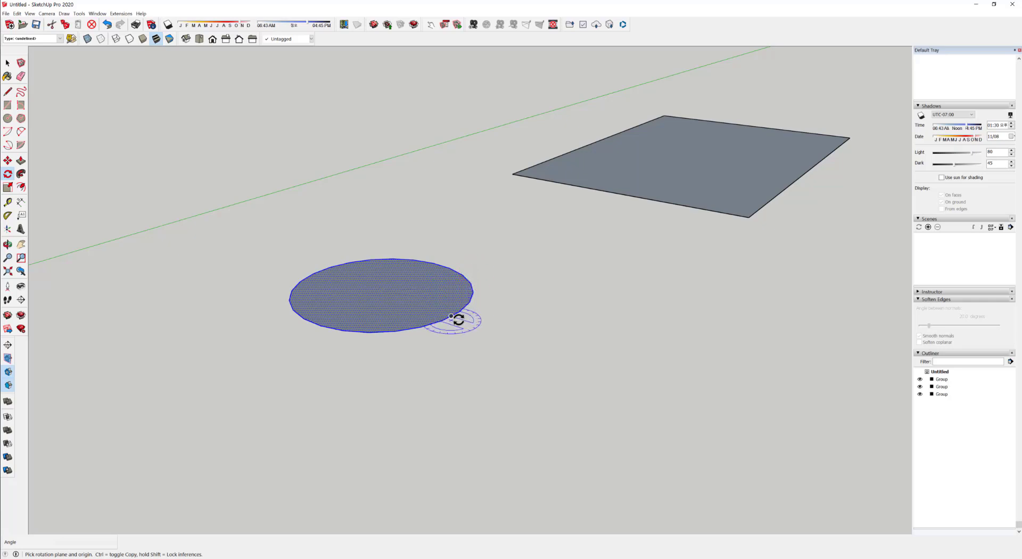
middle_click_drag(453, 314, 376, 322)
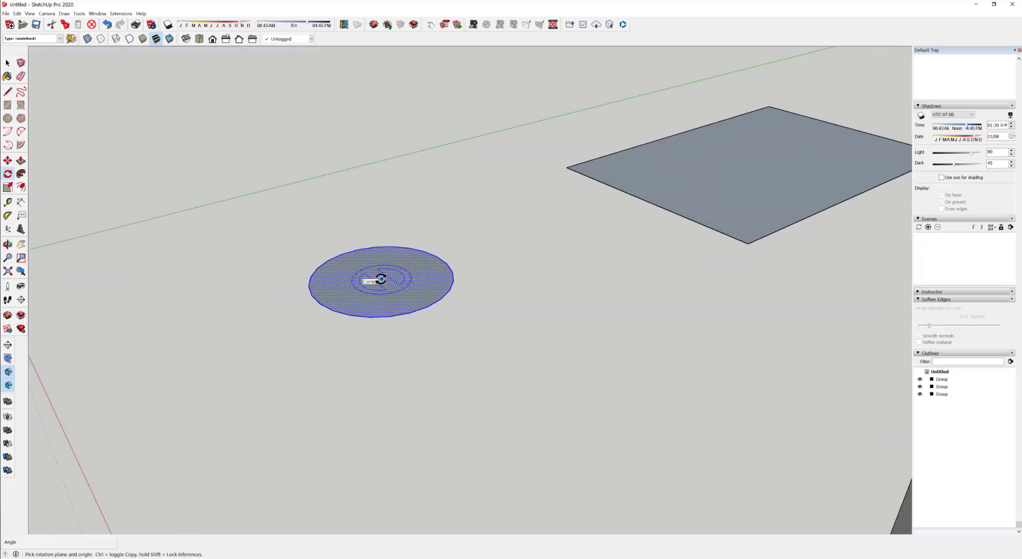
left_click(381, 278)
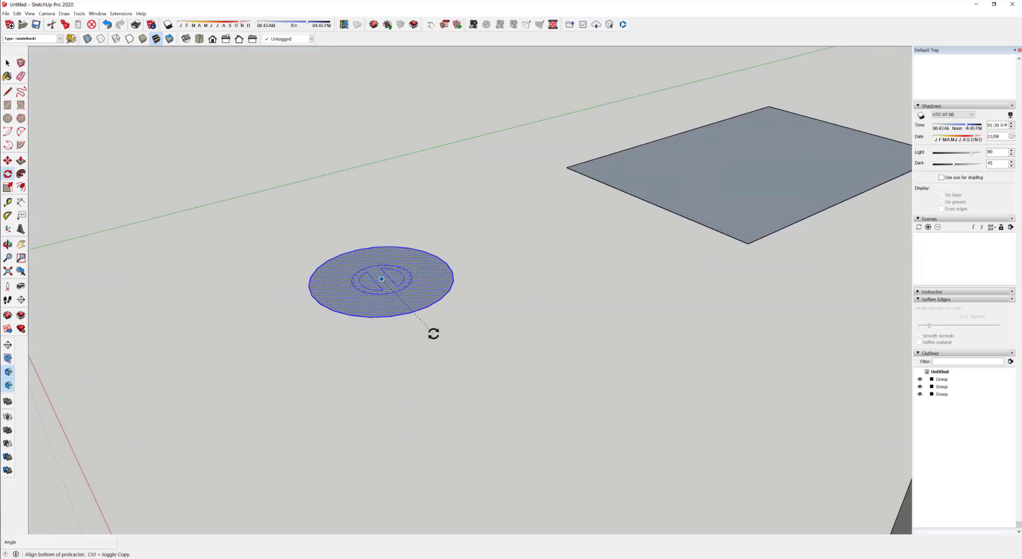
key("Escape")
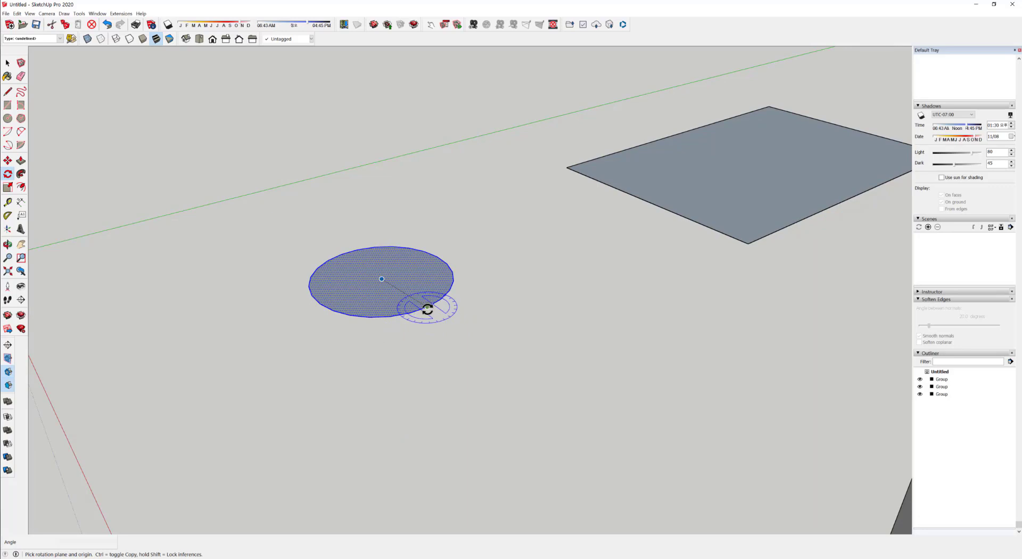
- Try to tilt the circle out of the ground plane by rotating it vertically about a point on its edge, and leave the Rotate tool
mouse_move(426, 304)
middle_mouse_down()
mouse_move(404, 206)
mouse_move(422, 290)
middle_mouse_up()
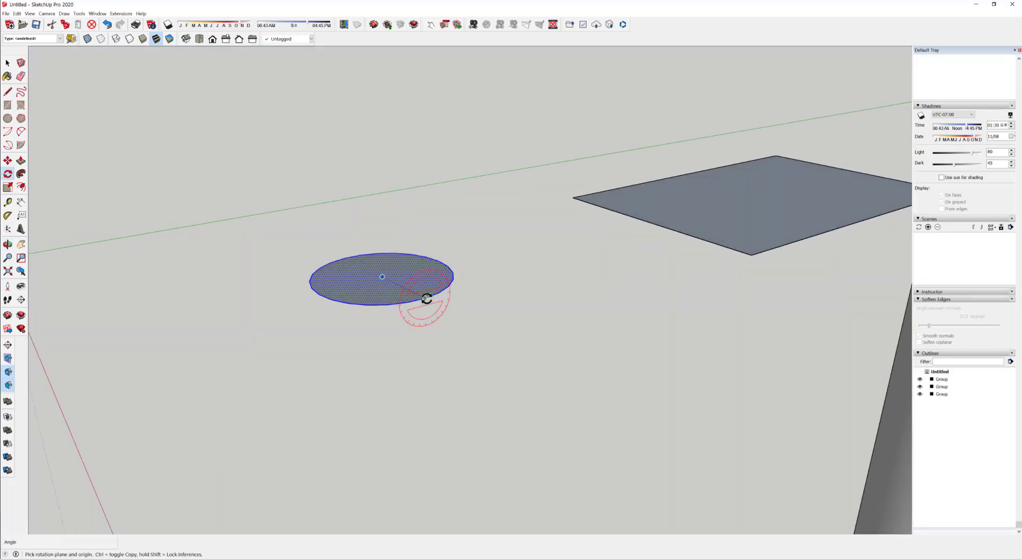
left_click(425, 297)
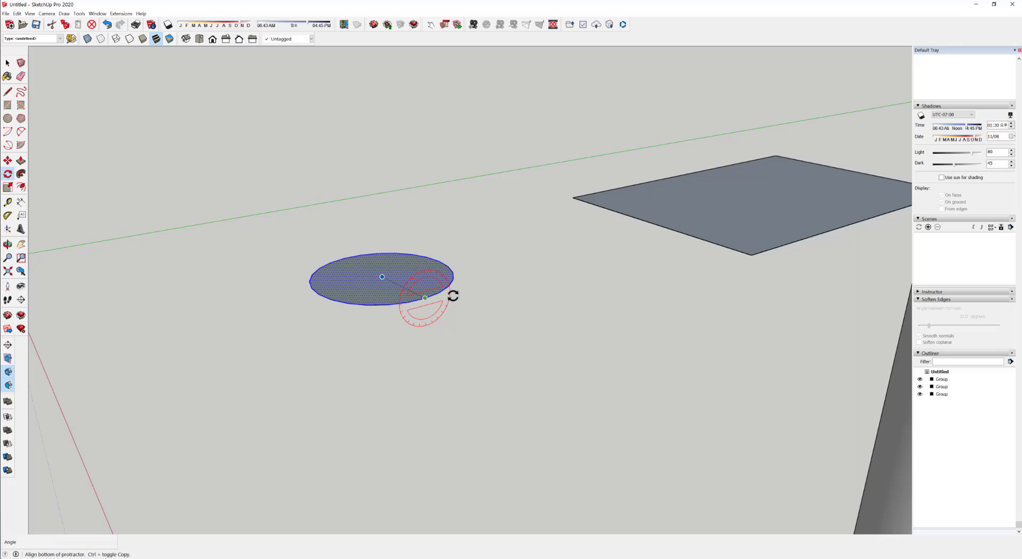
left_click(550, 272)
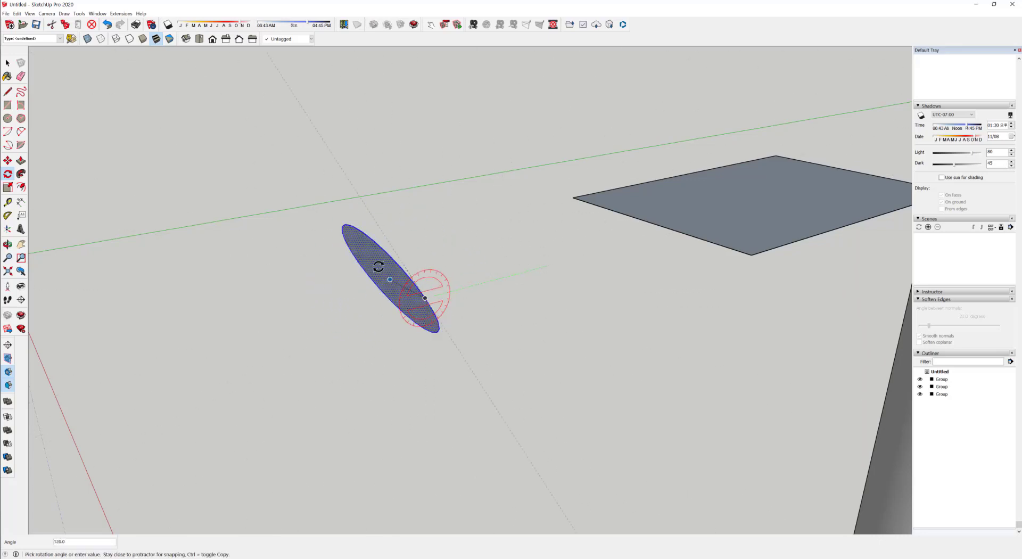
left_click(478, 314)
middle_click_drag(423, 349, 324, 361)
scroll(482, 392, "down", 3)
key("space")
scroll(323, 365, "down", 3)
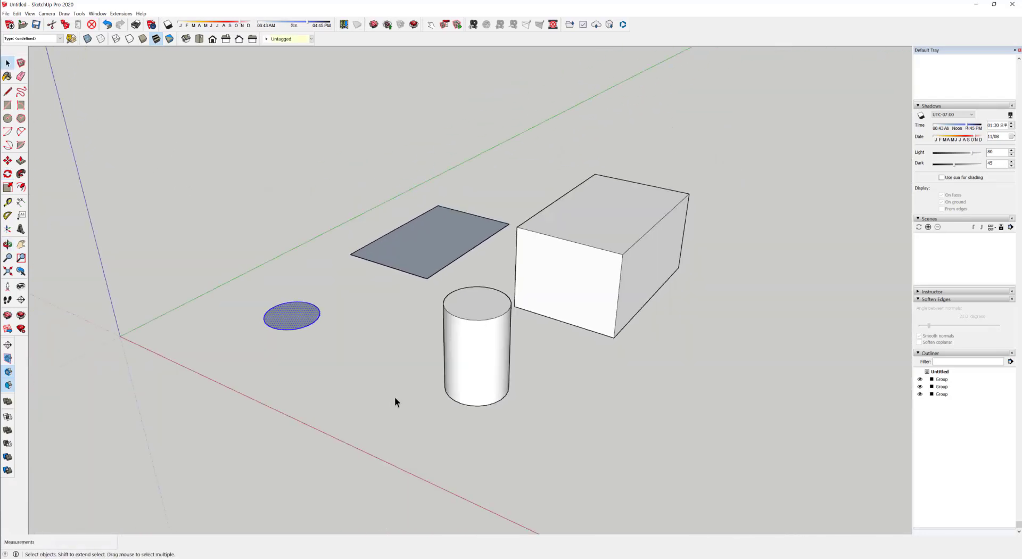
- Turn the prism group with the Move tool's rotation grip, and move it about 60,700 mm farther away from the other shapes
middle_click_drag(394, 397, 559, 344)
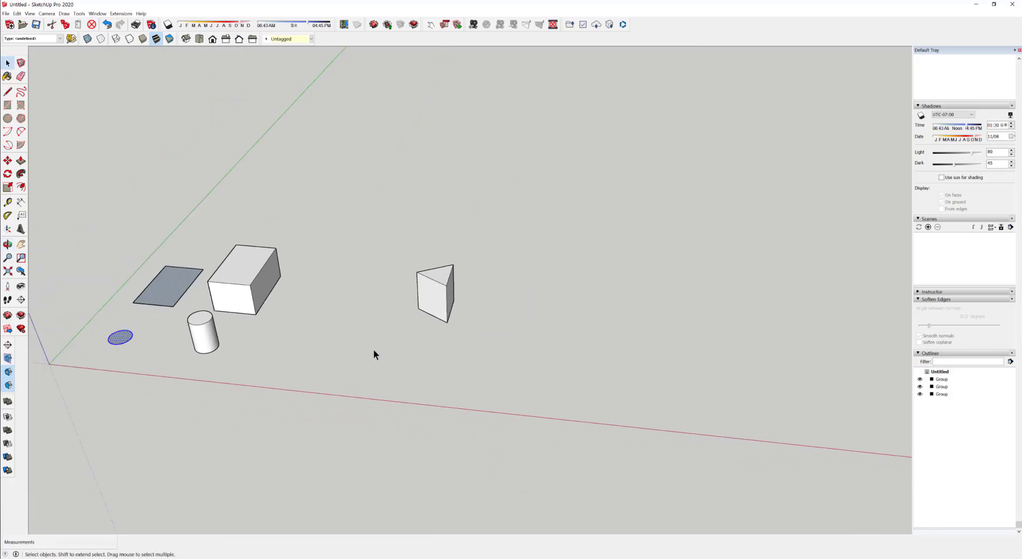
left_click(425, 308)
middle_click_drag(432, 316, 295, 323)
key("m")
left_click(302, 321)
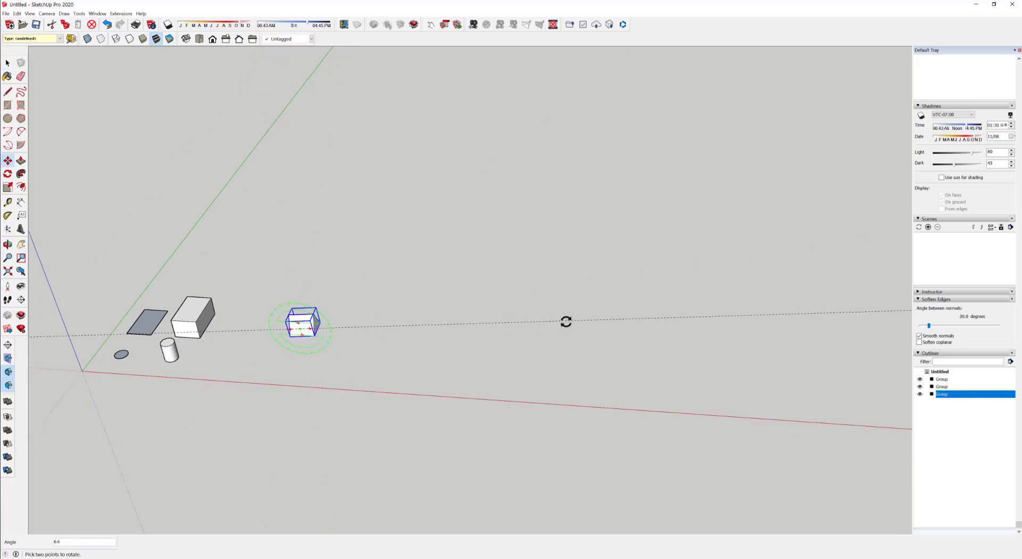
left_click(435, 282)
left_click(302, 322)
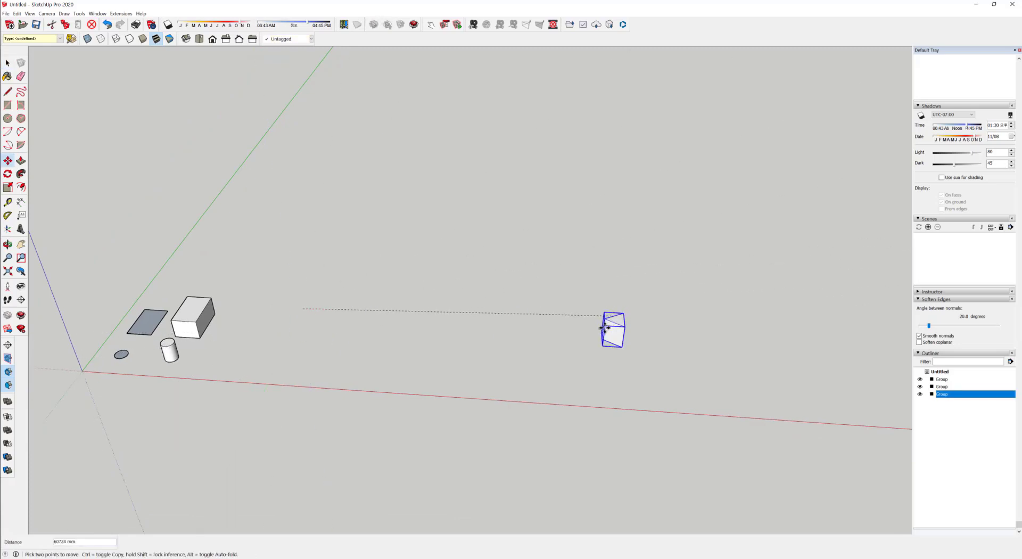
left_click(604, 326)
middle_click_drag(570, 374, 473, 381)
scroll(499, 324, "up", 5)
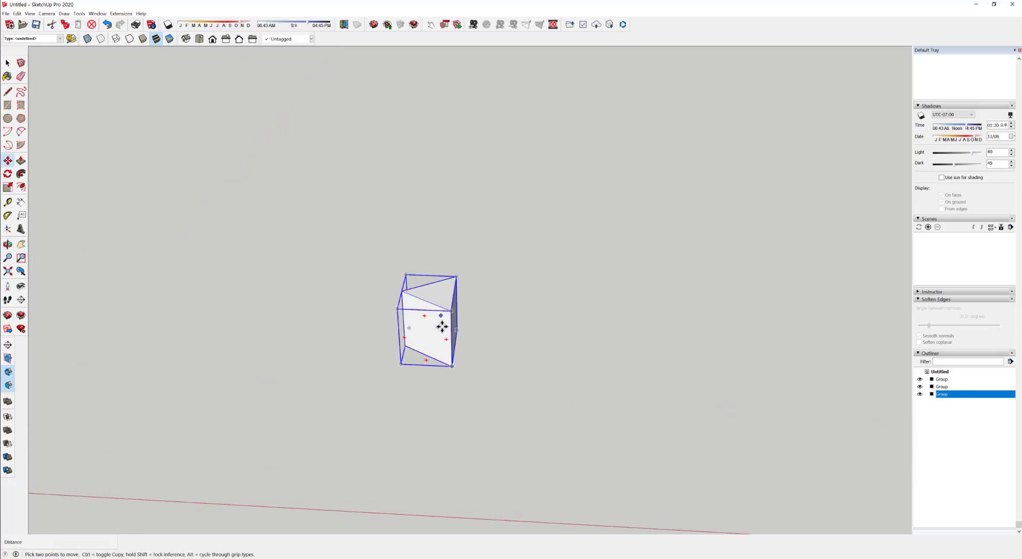
scroll(442, 327, "down", 3)
scroll(441, 327, "down", 5)
scroll(340, 358, "down", 1)
middle_click_drag(340, 359, 418, 344, "shift")
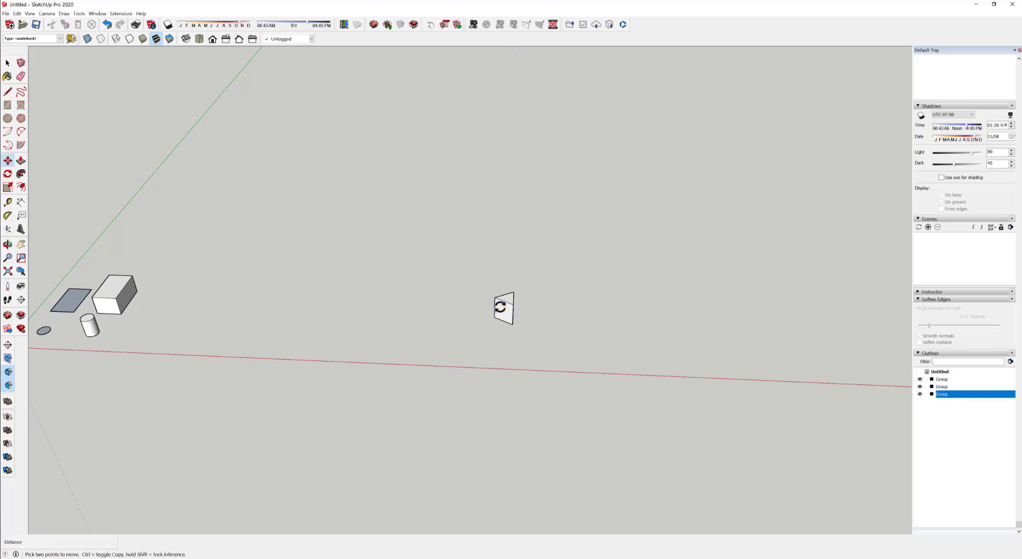
- Rotate-copy the prism group about its upper front corner on the horizontal plane, and multiply it to three copies with *3
scroll(534, 302, "up", 6)
middle_click_drag(459, 228, 421, 368)
key("space")
left_click(7, 174)
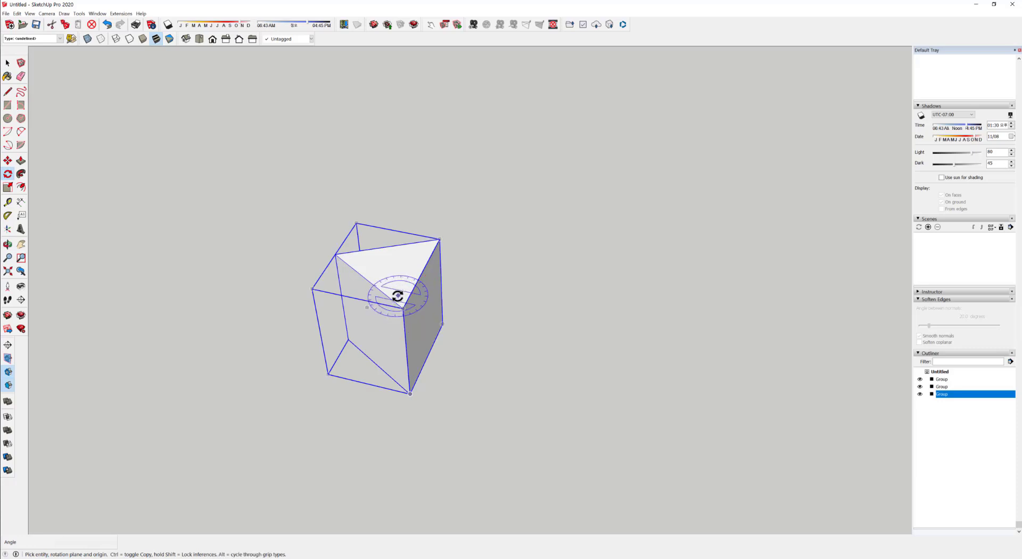
left_click(404, 308)
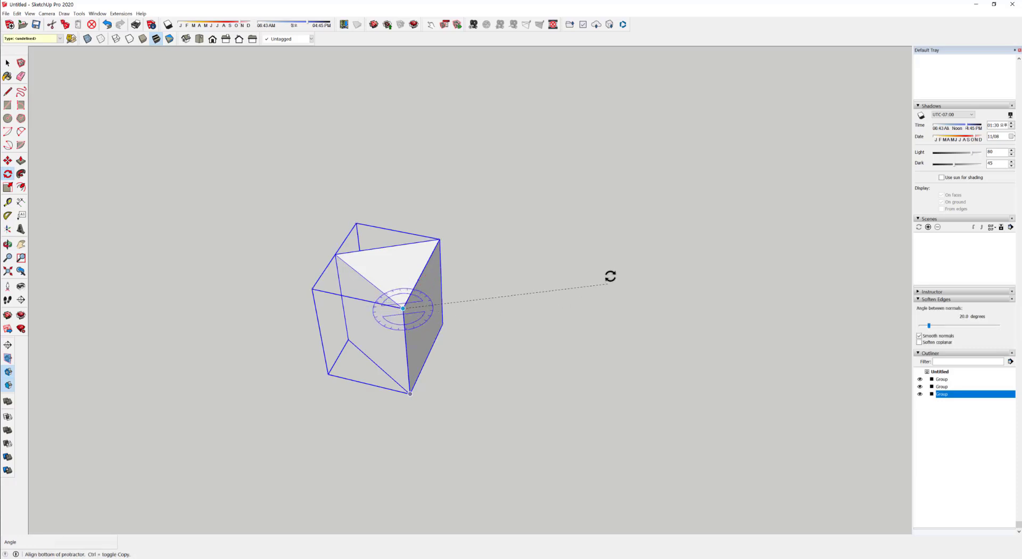
left_click(646, 337)
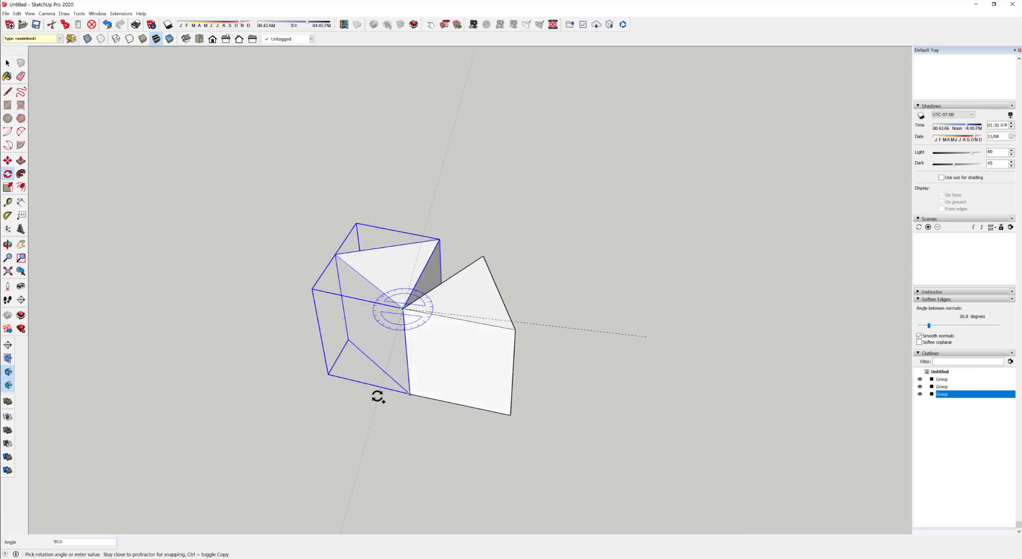
left_click(410, 409)
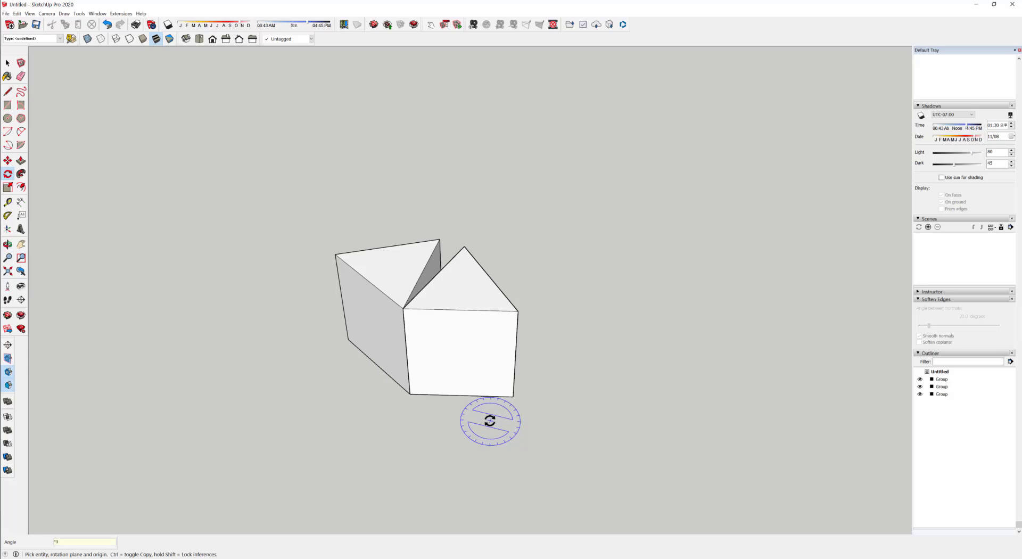
key("Return")
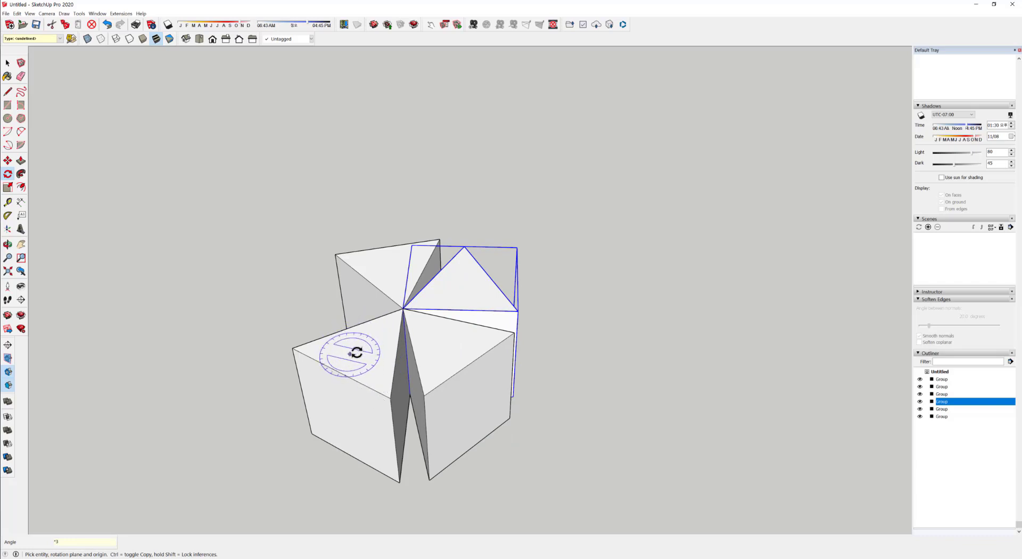
- Undo the rotated copies of the prism group and leave the Rotate tool
middle_click_drag(354, 417, 421, 362)
key("ctrl+z")
key("ctrl+z")
key("ctrl+z")
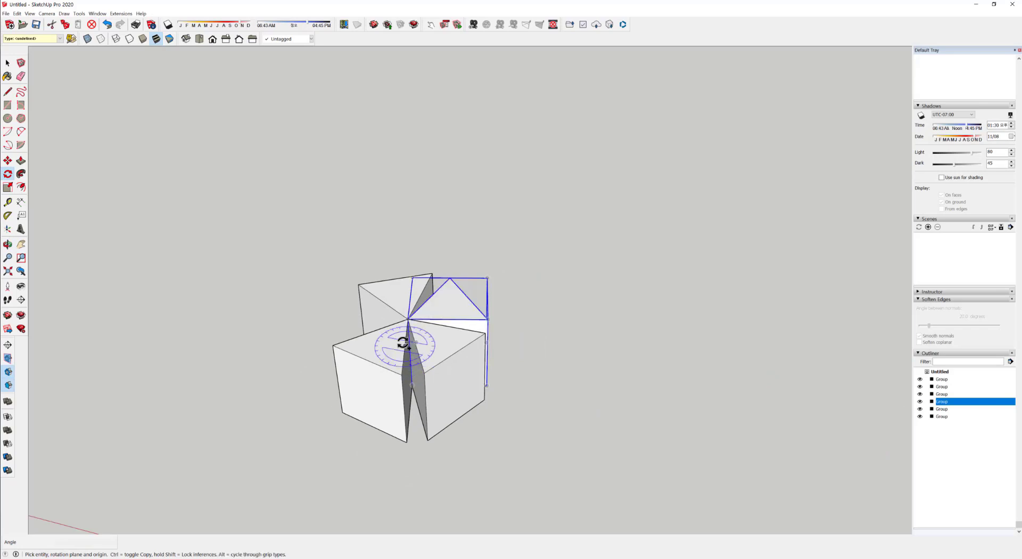
key("space")
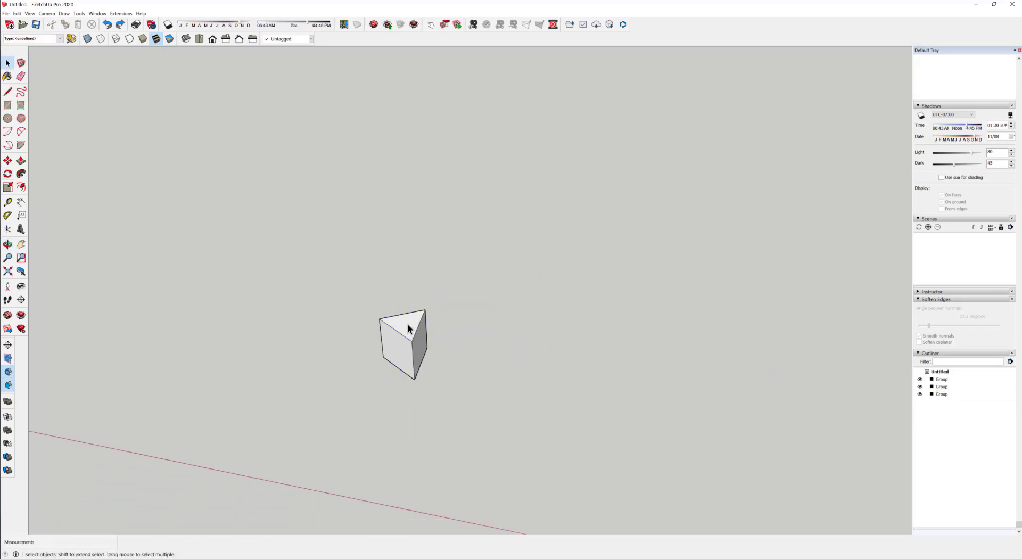
- Select the prism group and draw a short line on open ground between it and the other shapes
middle_click(408, 325)
left_click(409, 326)
middle_click_drag(324, 392, 391, 317)
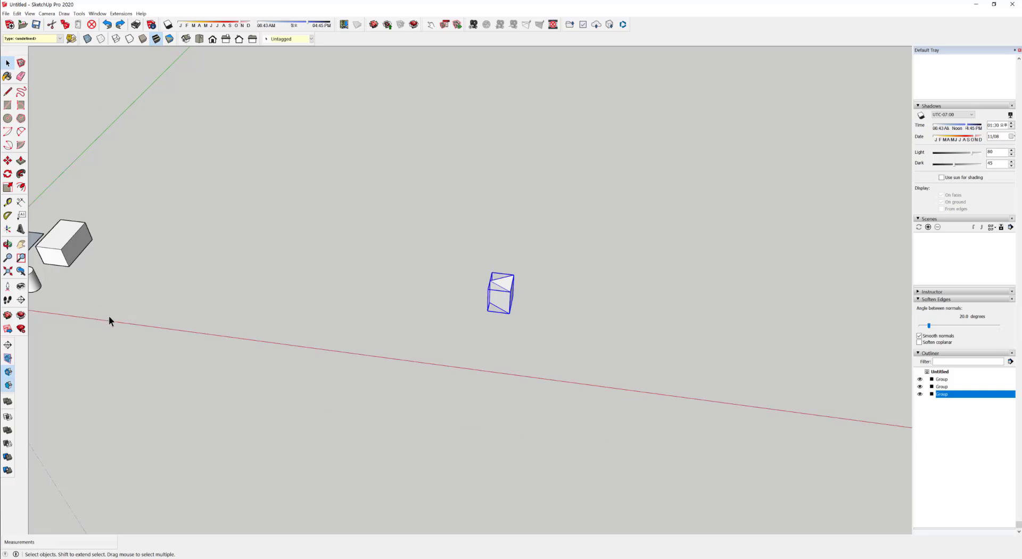
key("l")
left_click(389, 305)
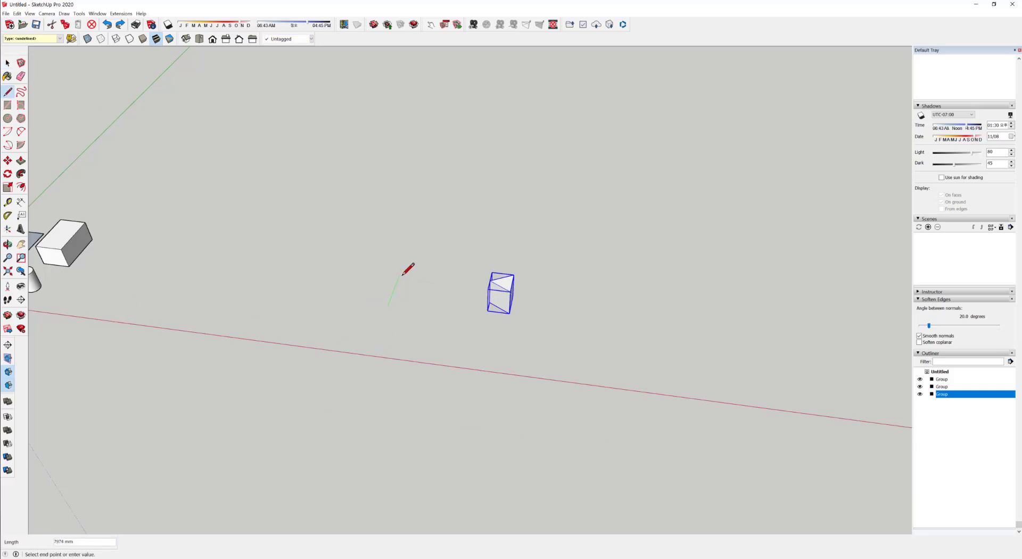
middle_click_drag(361, 328, 392, 319)
key("Escape")
key("space")
middle_click_drag(352, 360, 433, 334)
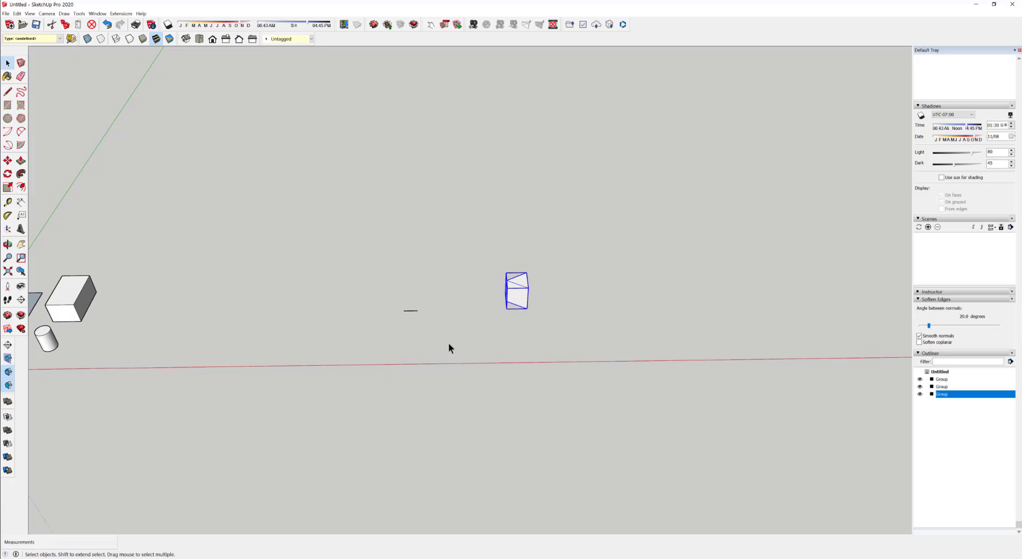
- Try to array the prism group in a full circle about the short line's endpoint, dividing the rotated copy with /8
left_click(7, 174)
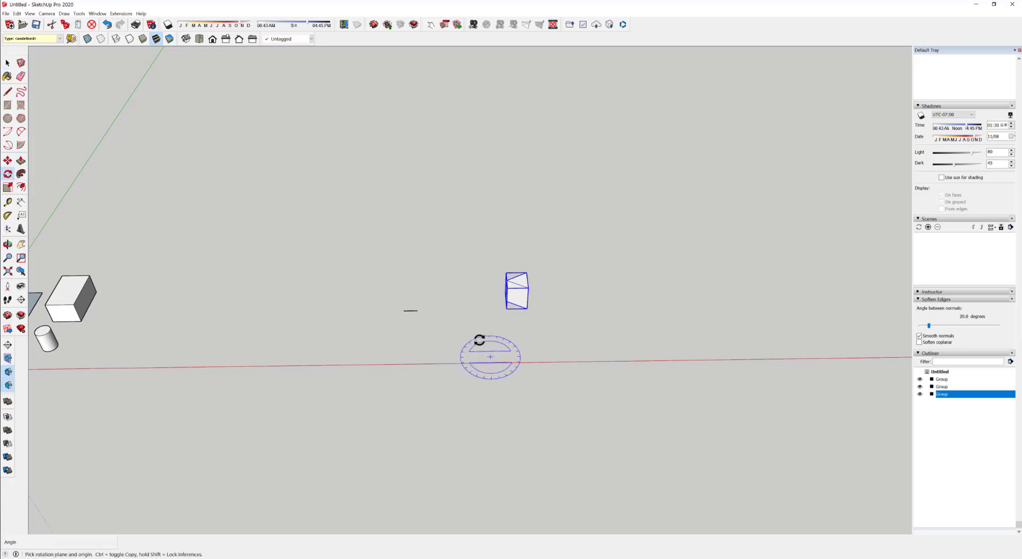
left_click(417, 310)
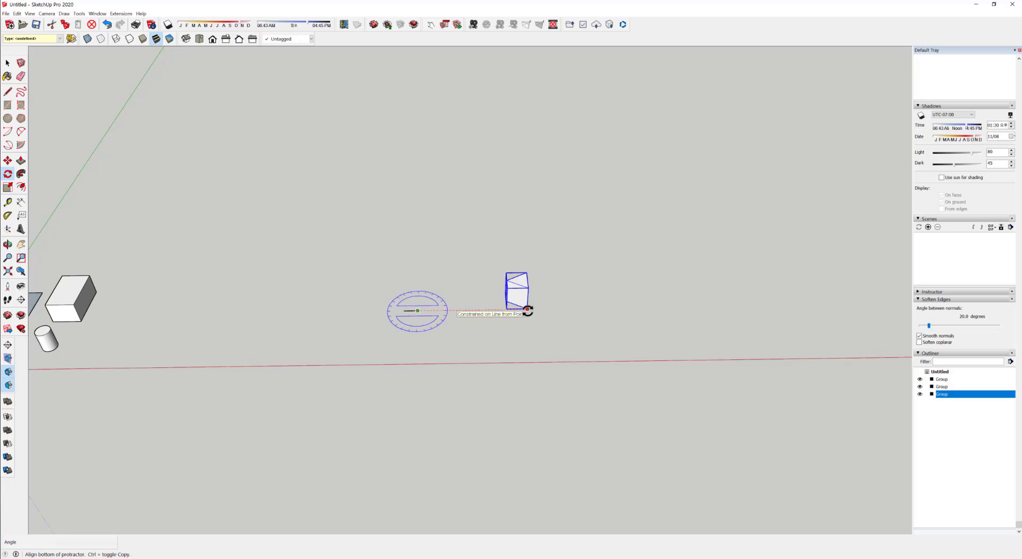
left_click(527, 310)
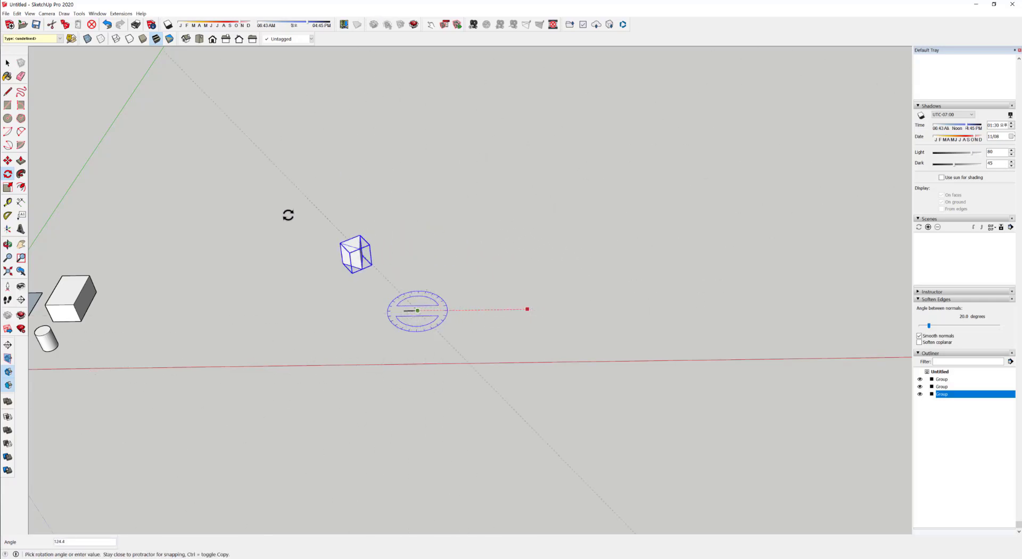
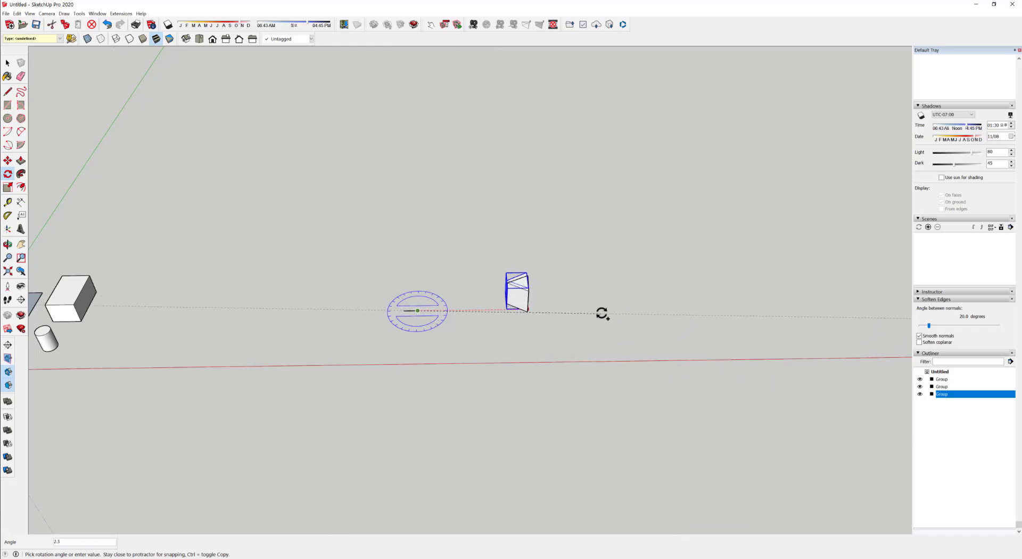
key("Escape")
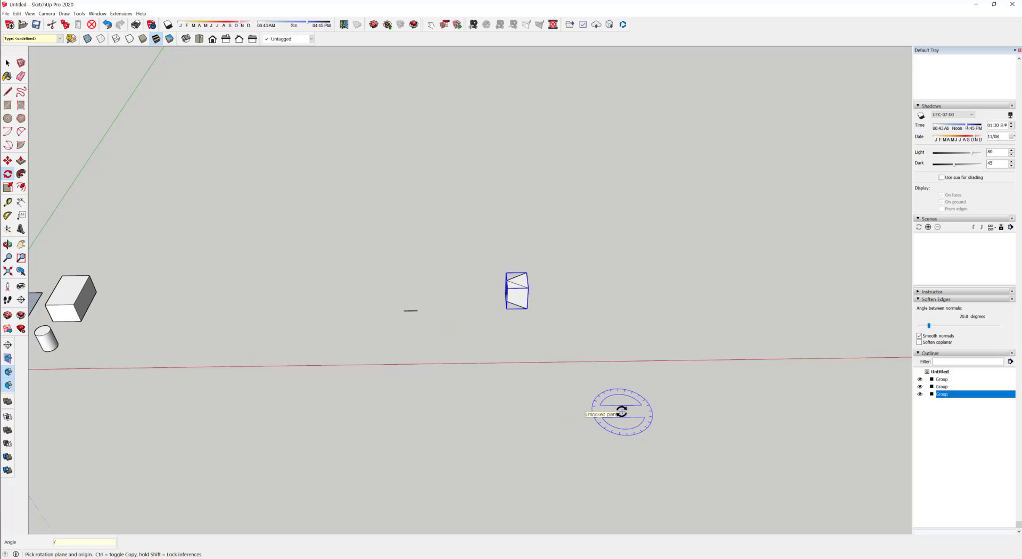
key("Return")
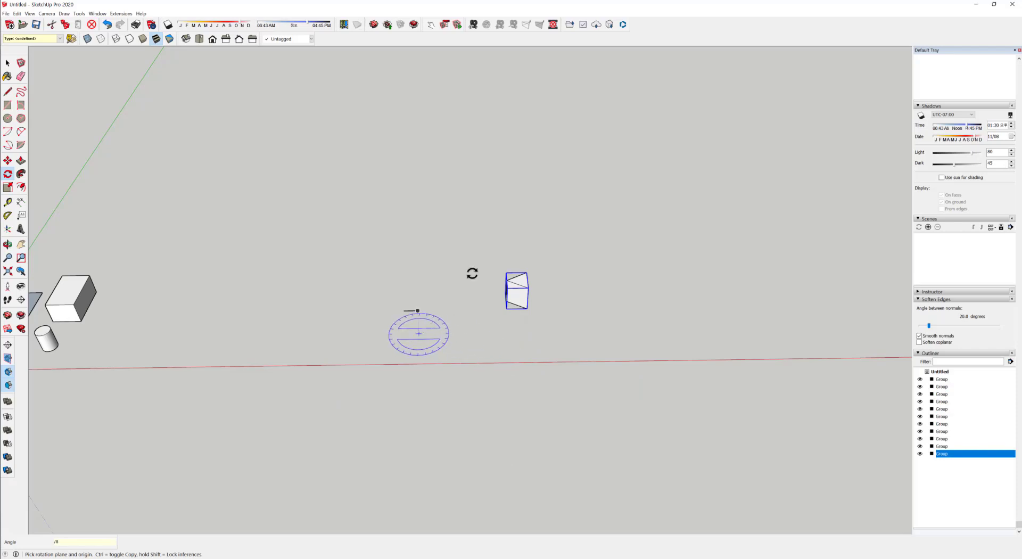
- Undo the stacked prism copies, then delete the prism group and undo that deletion
scroll(485, 313, "up", 2)
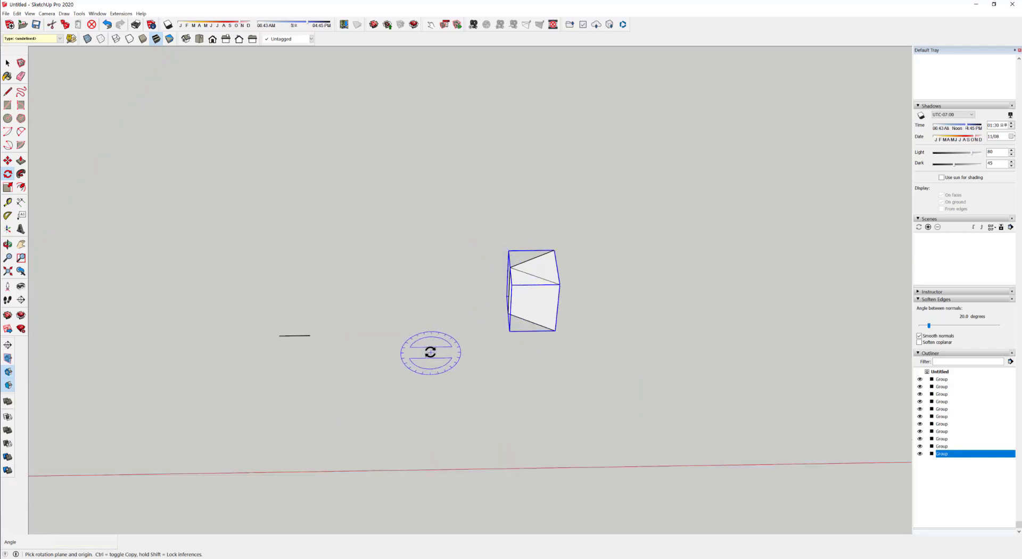
scroll(429, 351, "down", 2)
key("space")
left_click(503, 327)
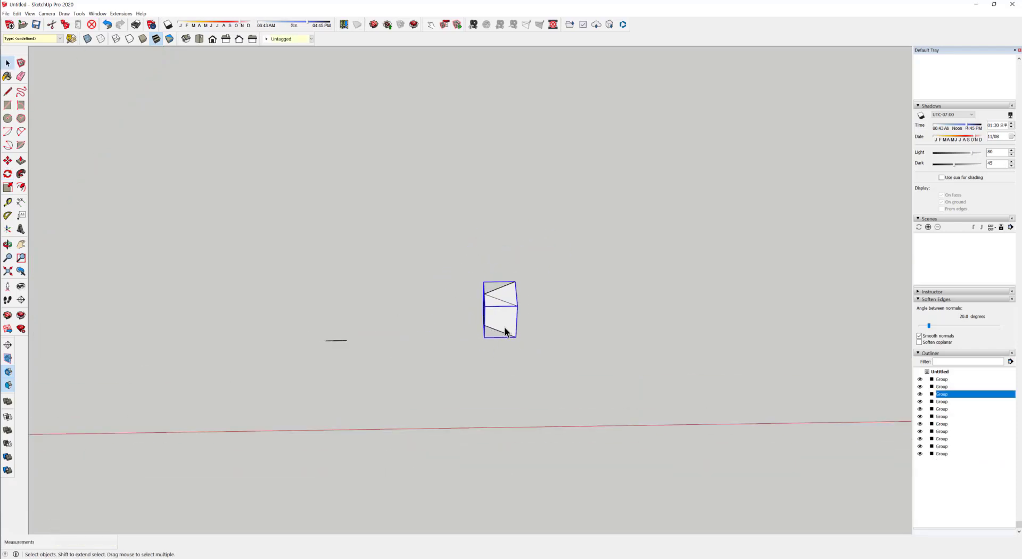
key("ctrl+z")
key("Delete")
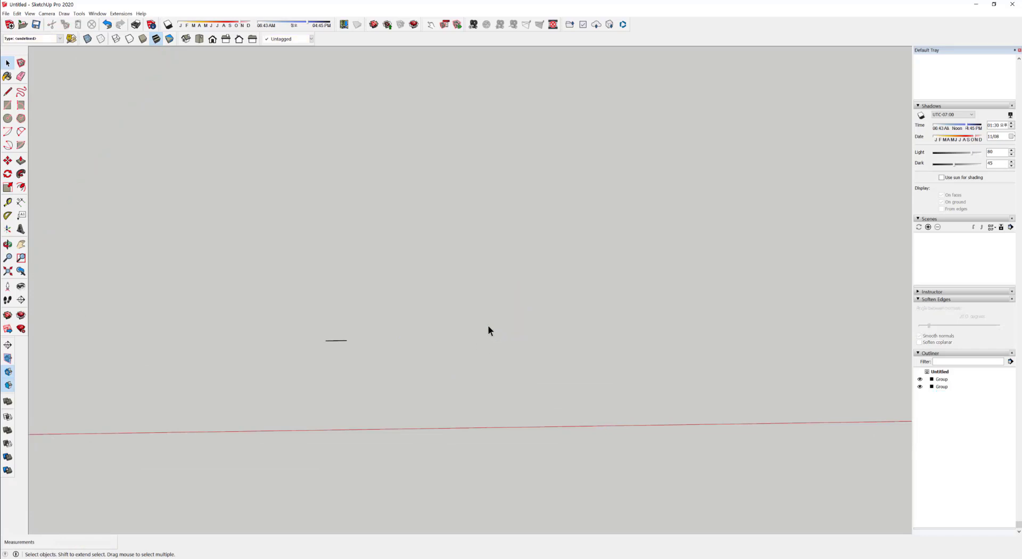
key("ctrl+z")
- Rotate-copy the prism group nearly a full turn about the short line's endpoint, and divide it into eight copies with /8
key("q")
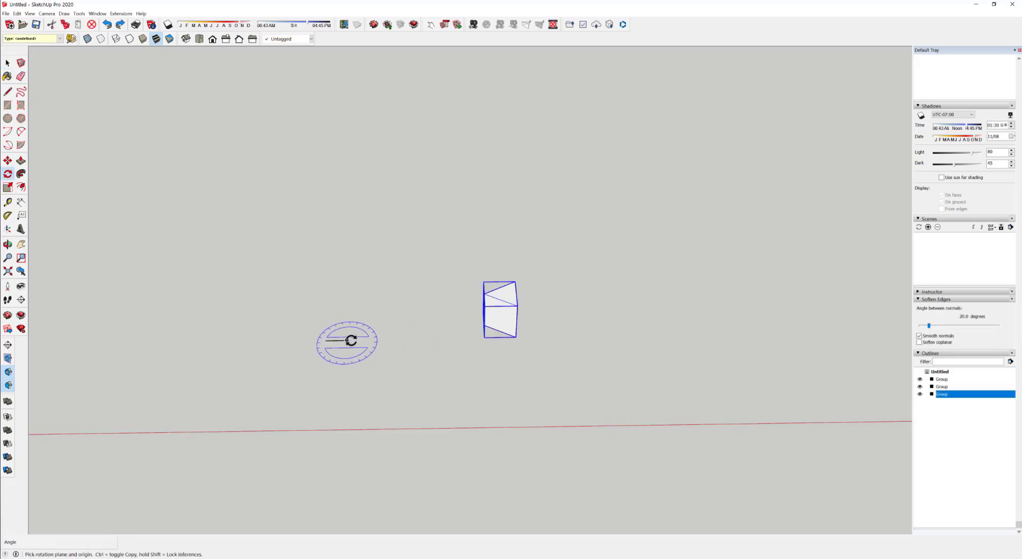
left_click(346, 340)
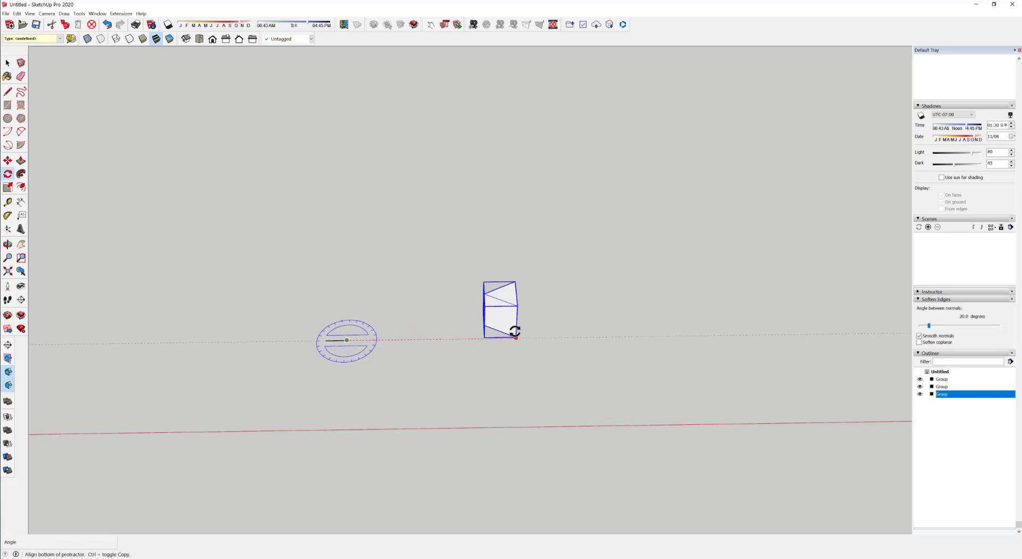
left_click(515, 333)
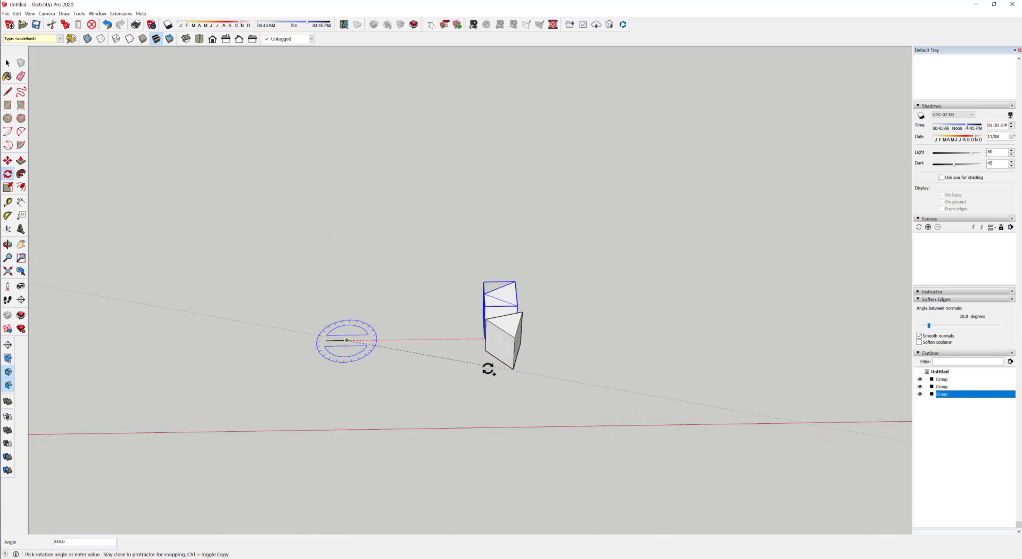
left_click(475, 374)
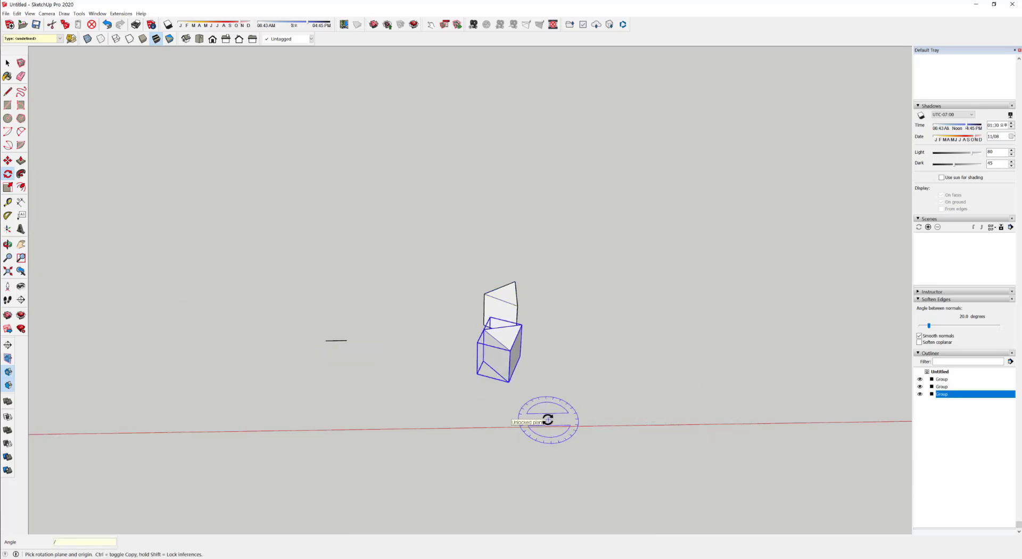
type("/8")
key("Return")
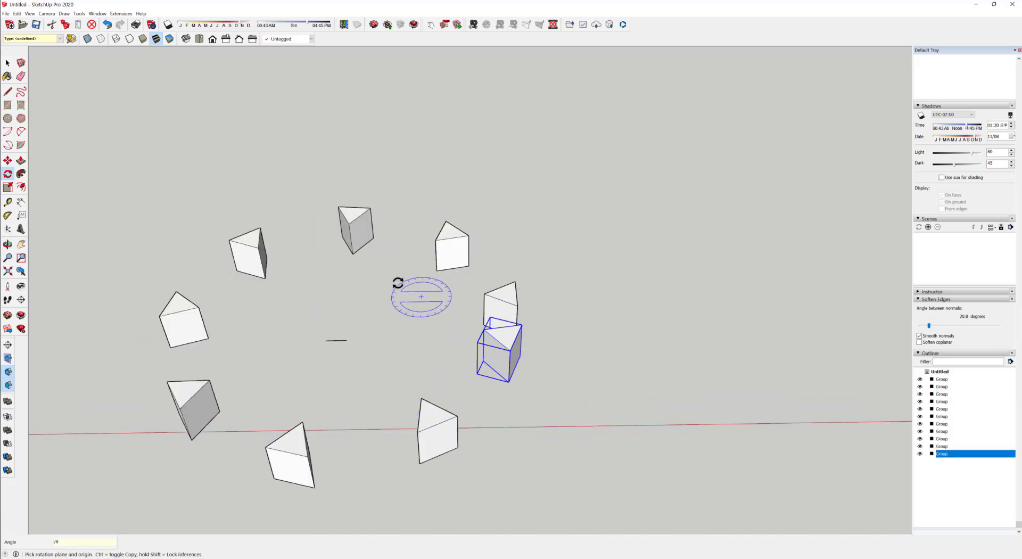
- Delete the whole ring of prism groups together with the short line at its centre
scroll(314, 434, "down", 4)
middle_click_drag(312, 446, 346, 404)
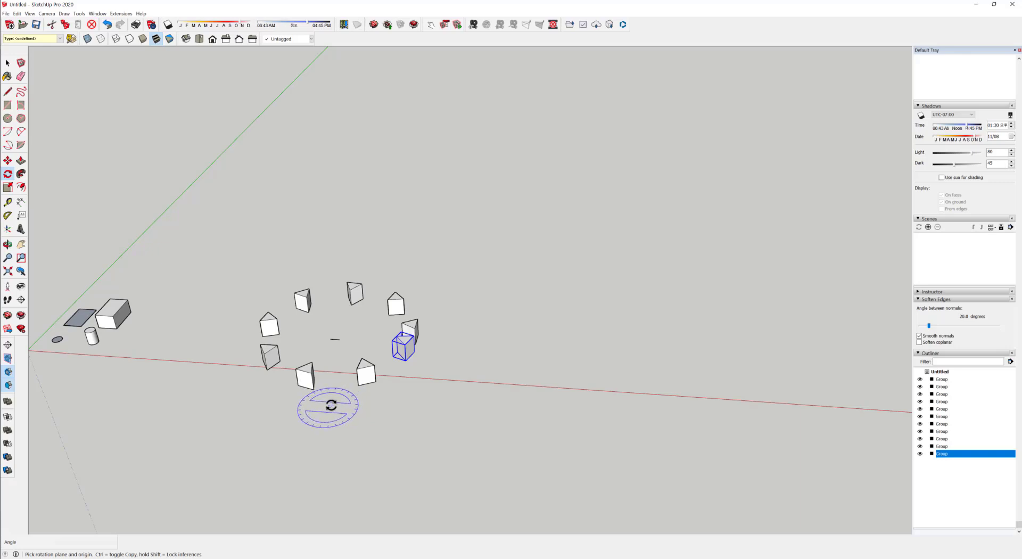
middle_click_drag(331, 405, 360, 424)
key("space")
left_click_drag(449, 423, 274, 288)
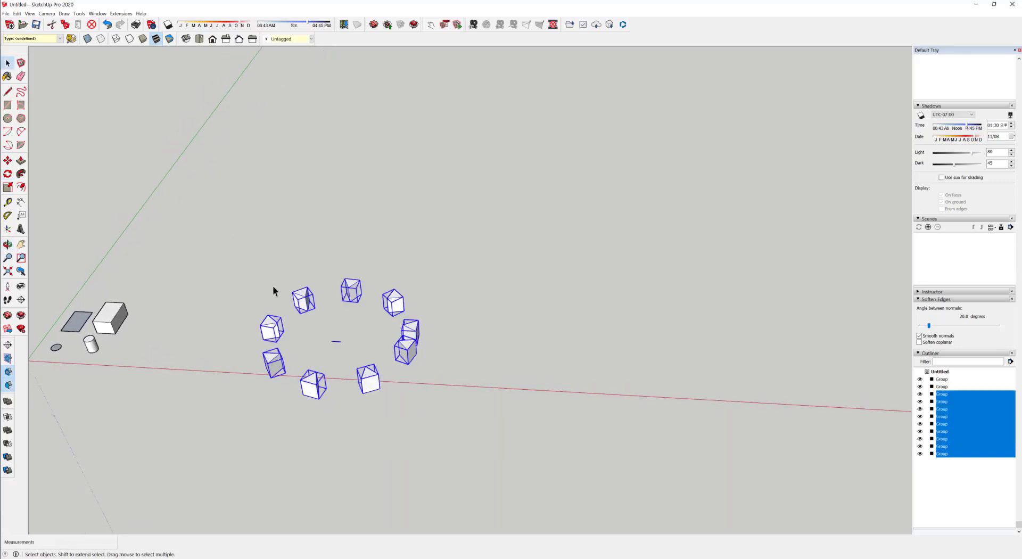
key("Delete")
- Copy the cylinder group to empty ground far away from the other shapes
middle_click_drag(273, 295, 337, 305)
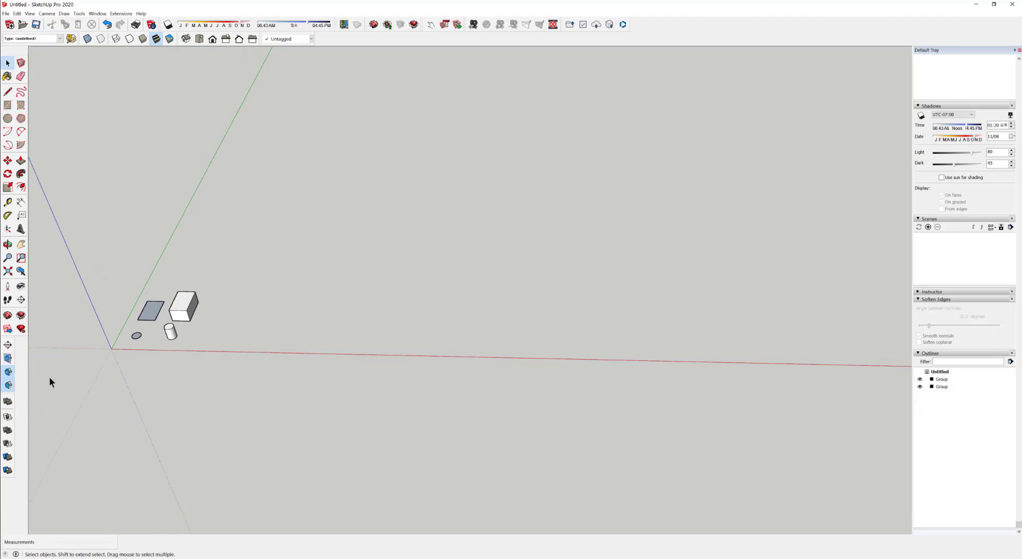
left_click(169, 333)
middle_click_drag(168, 333, 193, 289)
scroll(233, 300, "up", 6)
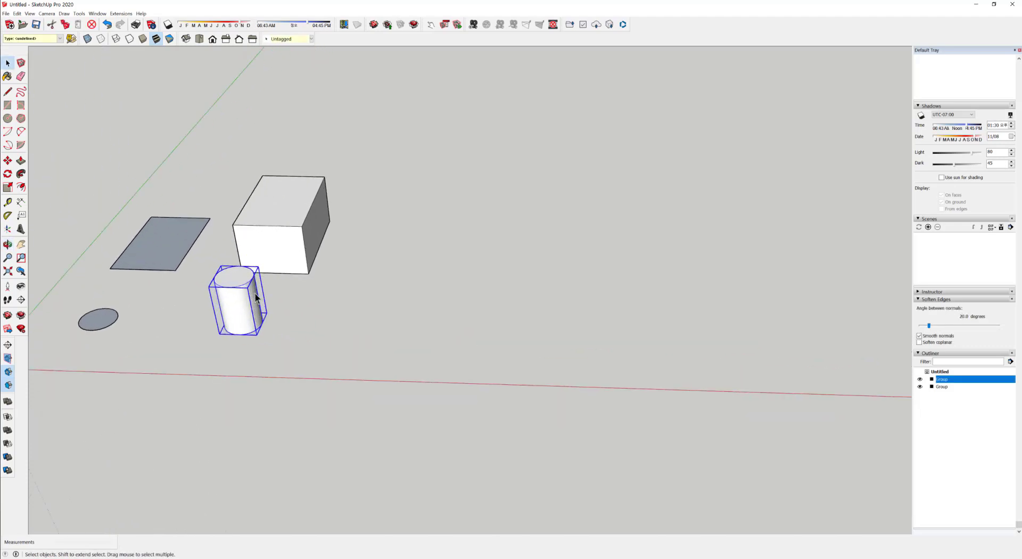
scroll(255, 298, "up", 3)
key("m")
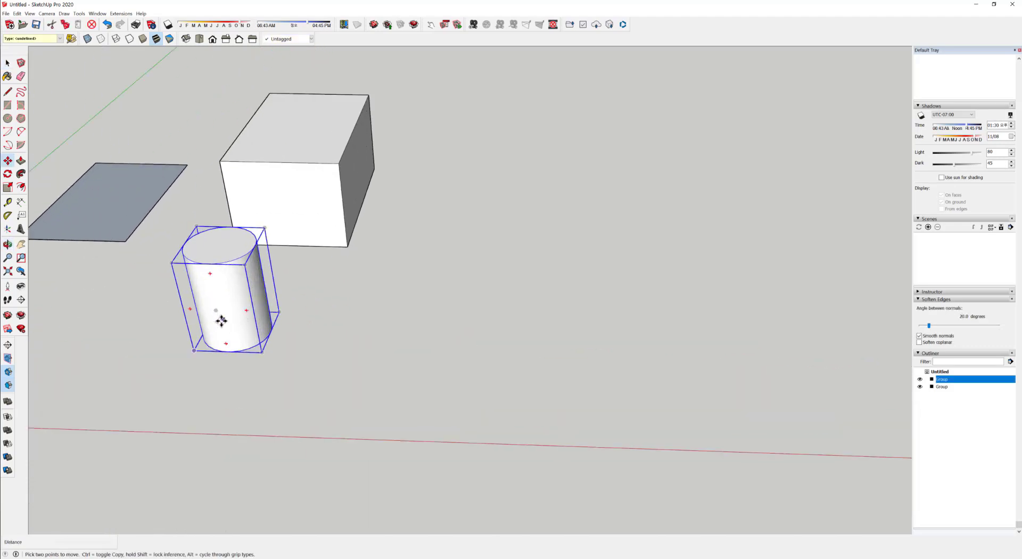
key("ctrl")
left_click(222, 324)
middle_click_drag(715, 312, 162, 309)
scroll(459, 301, "down", 4)
scroll(459, 301, "down", 3)
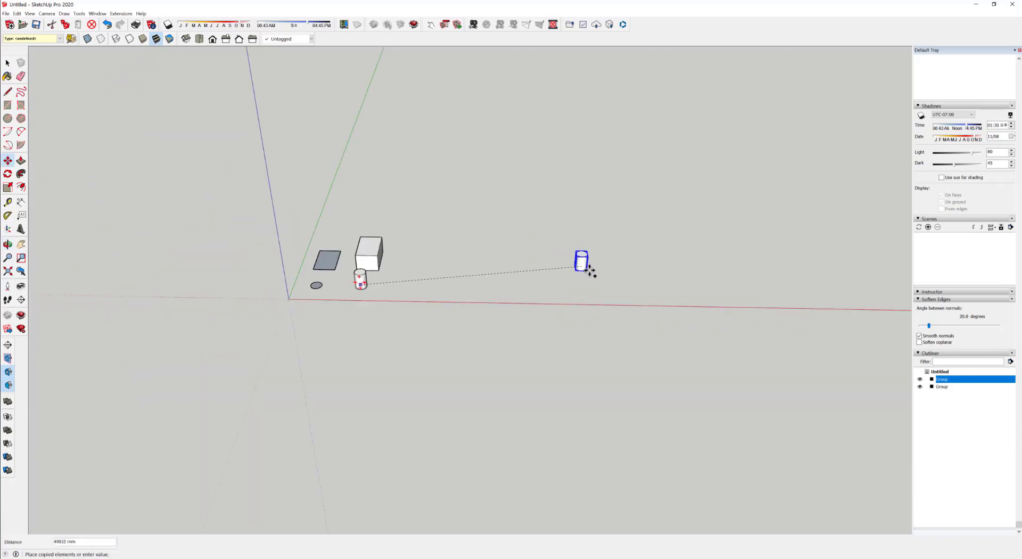
left_click(621, 250)
- Copy the isolated cylinder group from its top centre about 33,600 mm along the red axis
middle_click_drag(621, 250, 240, 366)
scroll(287, 349, "up", 5)
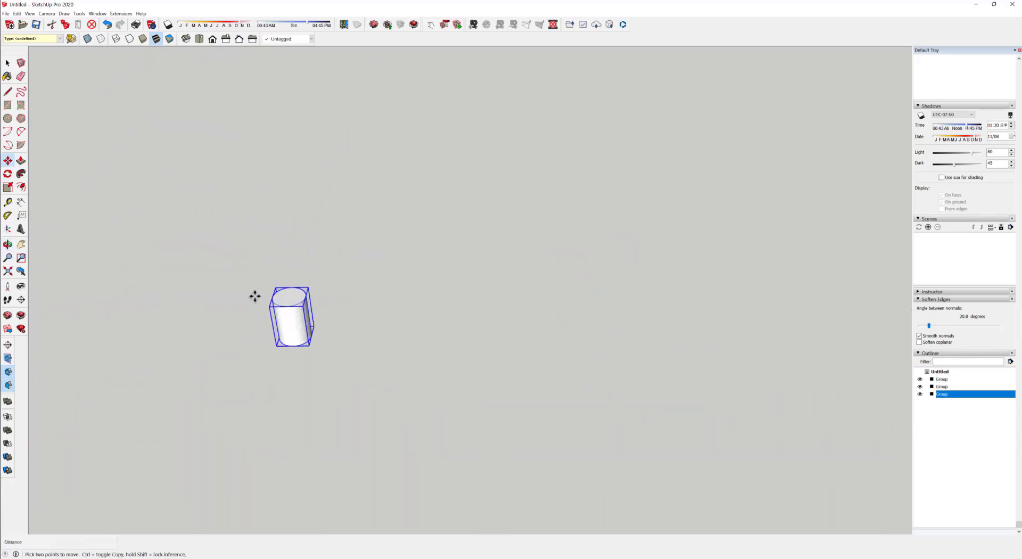
middle_click_drag(256, 296, 457, 328)
middle_click_drag(457, 328, 78, 353, "shift")
key("space")
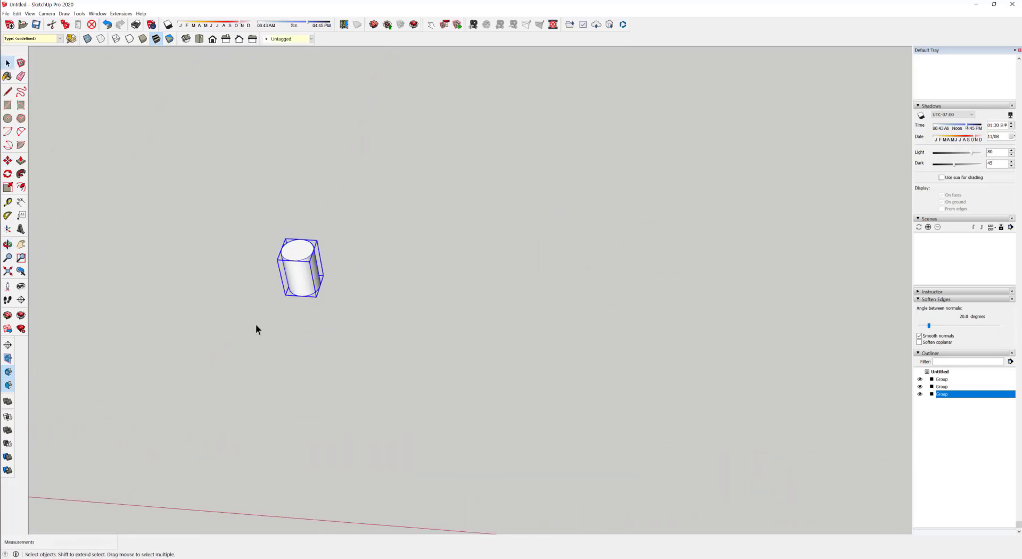
key("m")
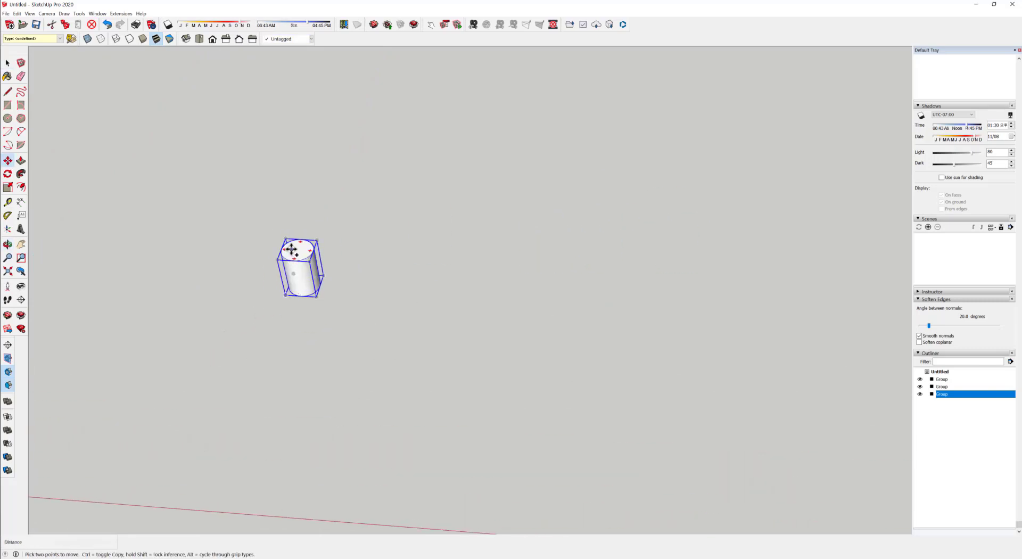
left_click(296, 251)
key("ctrl")
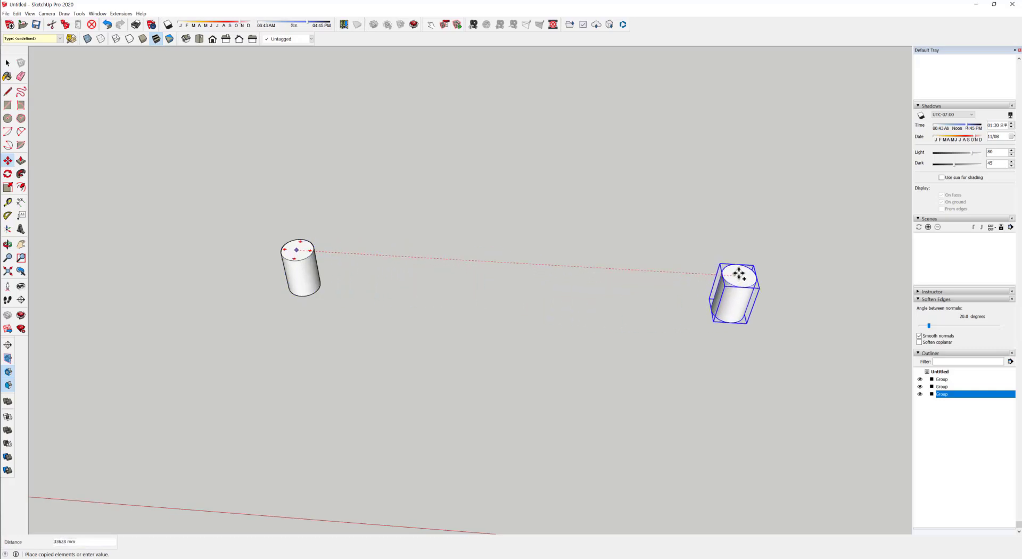
left_click(739, 275)
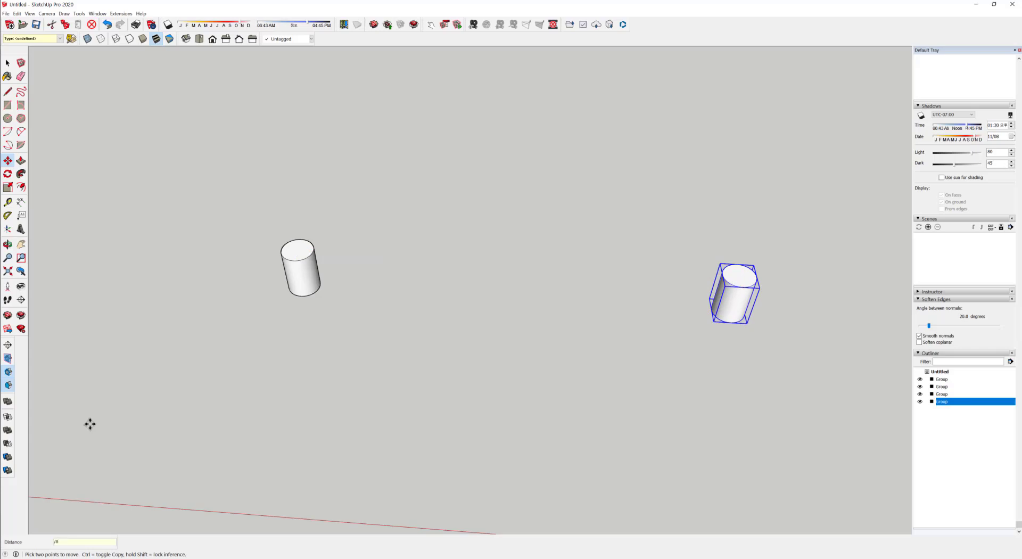
- Divide the distance between the two isolated cylinder groups into eight equal copies with /8
type("/8")
key("Return")
middle_click_drag(359, 251, 460, 252)
scroll(459, 251, "down", 4)
key("space")
left_click(510, 317)
middle_click_drag(510, 318, 682, 386)
scroll(474, 299, "up", 3)
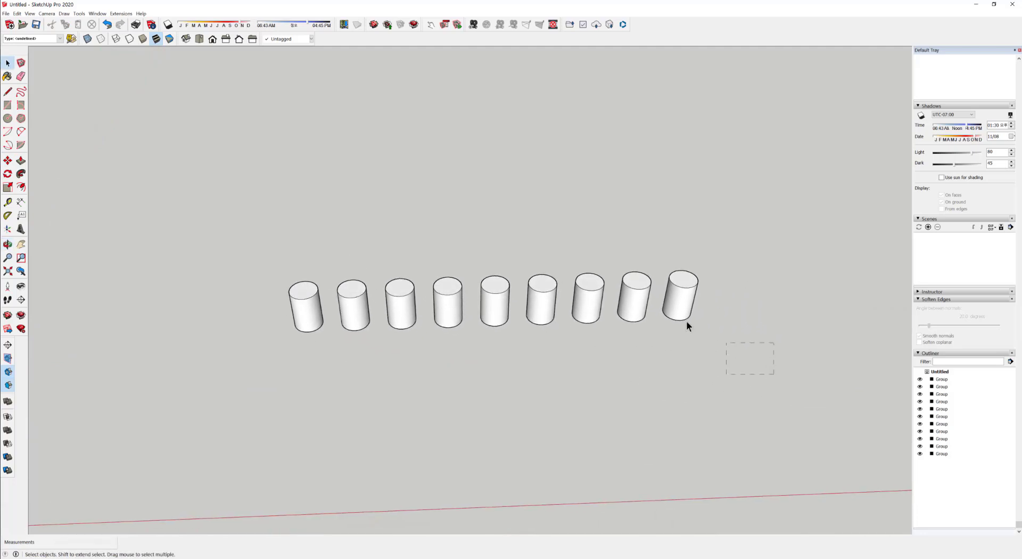
- Select all the cylinder groups in the row except the first one, nearest the origin
left_click_drag(330, 171, 330, 172)
left_click(353, 314)
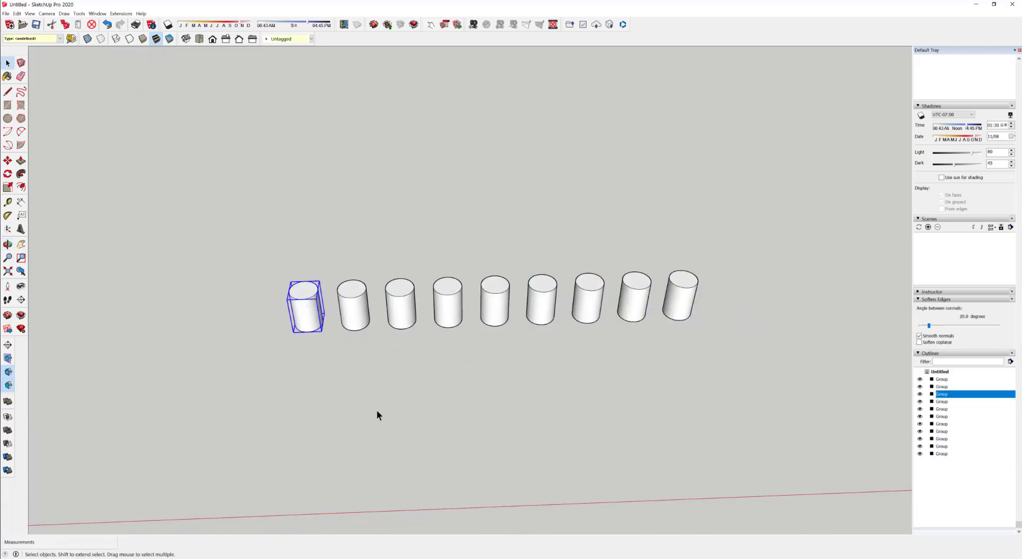
left_click(403, 316, "ctrl")
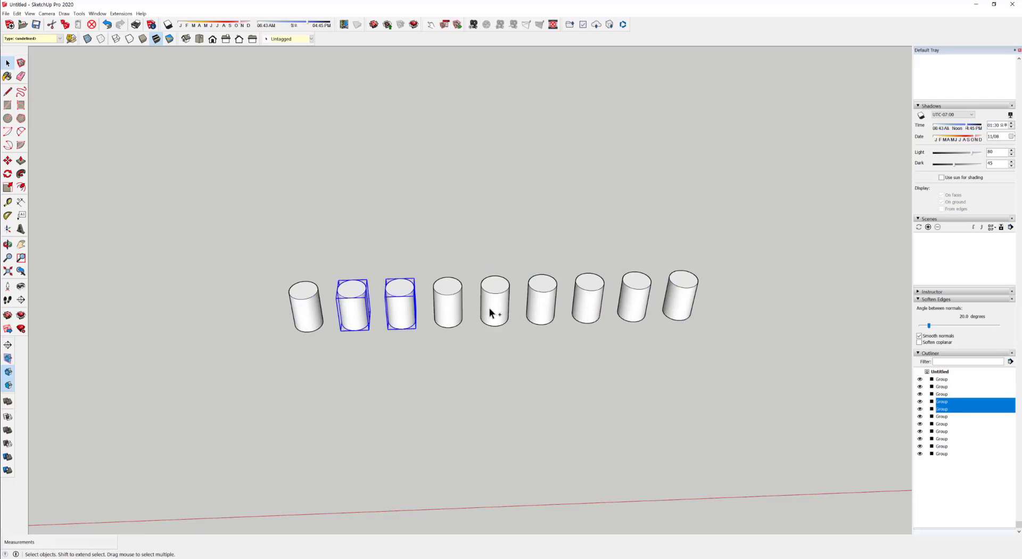
left_click(457, 316, "ctrl")
left_click(499, 315, "ctrl")
left_click(544, 308, "ctrl")
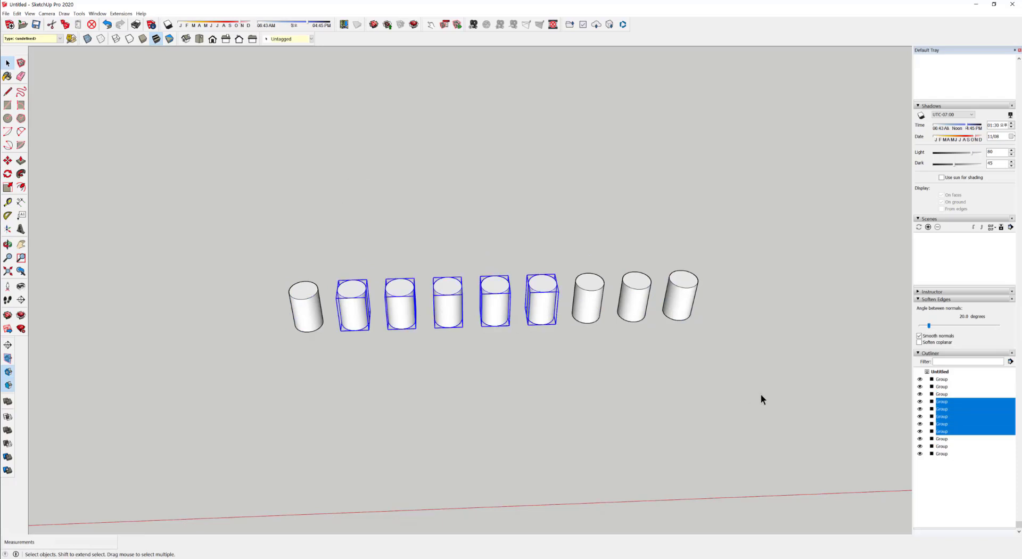
left_click_drag(352, 169, 353, 170)
middle_click_drag(455, 441, 431, 444)
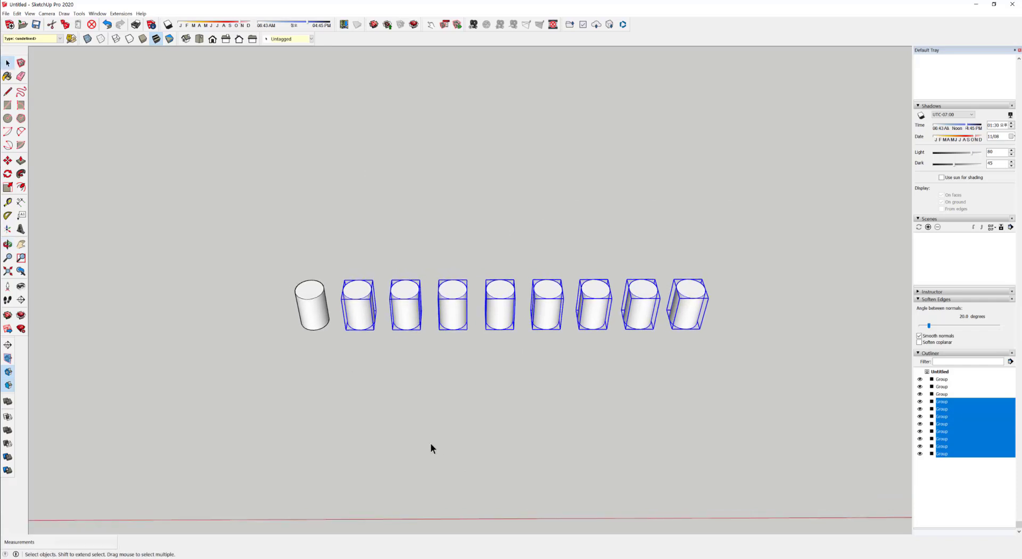
- Rotate-copy the selected cylinders 45 degrees about the first cylinder's top centre, and divide the rotation into six copies with /6
left_click(7, 174)
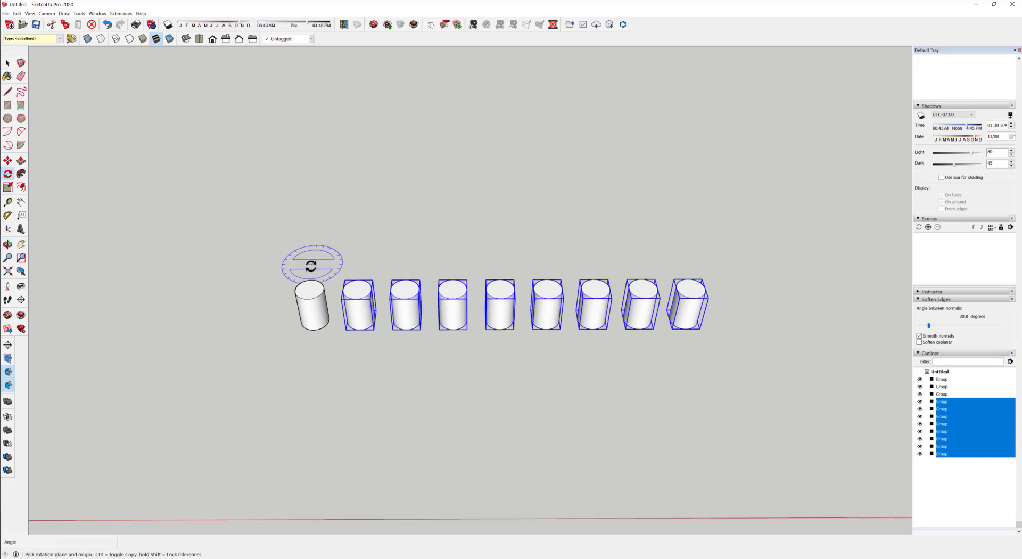
scroll(309, 296, "up", 4)
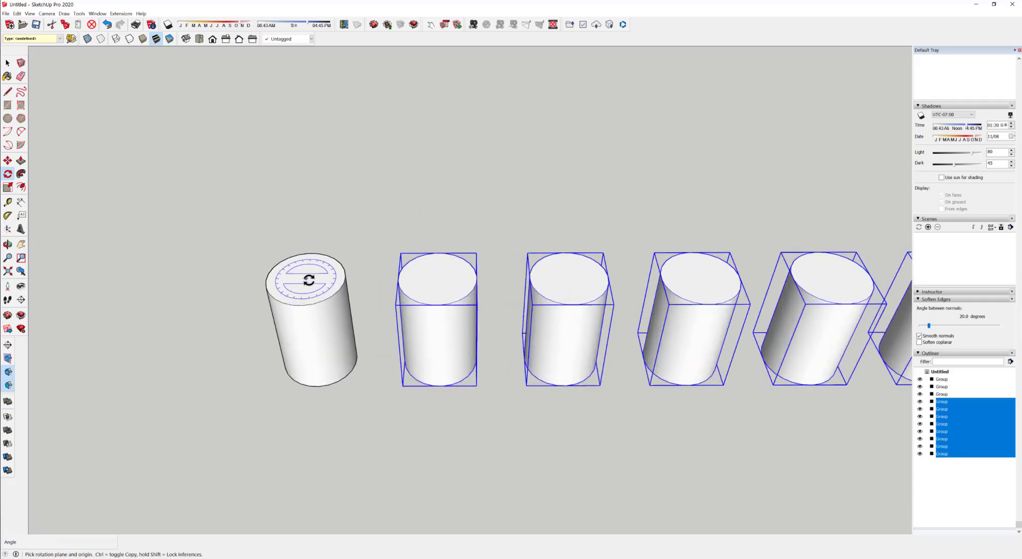
left_click(309, 280)
scroll(651, 288, "down", 5)
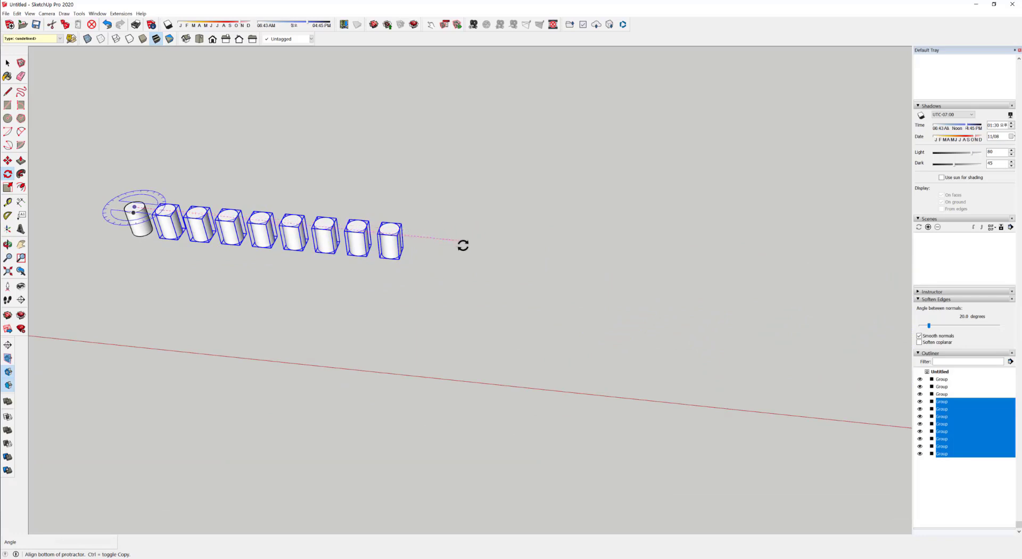
middle_click_drag(463, 245, 615, 295)
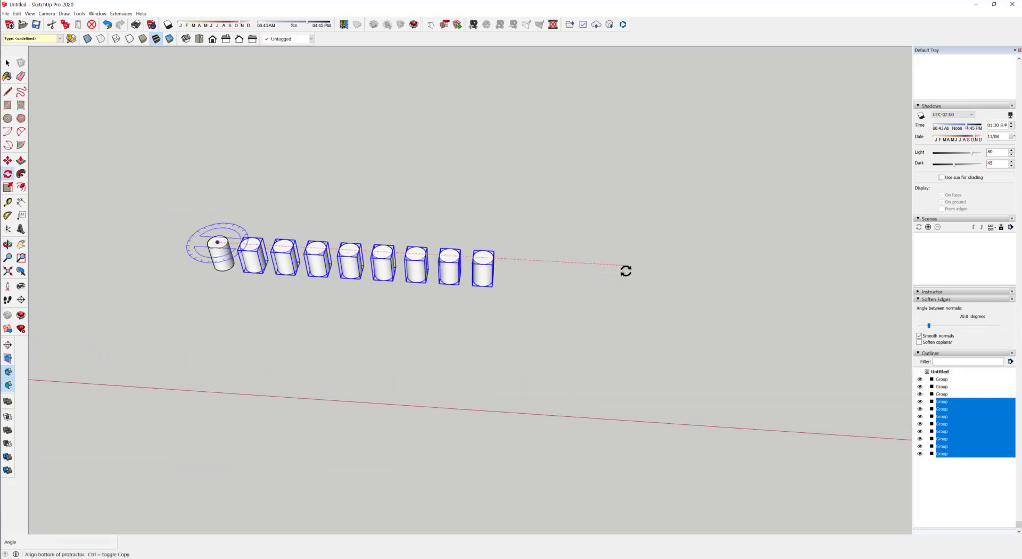
left_click(626, 271)
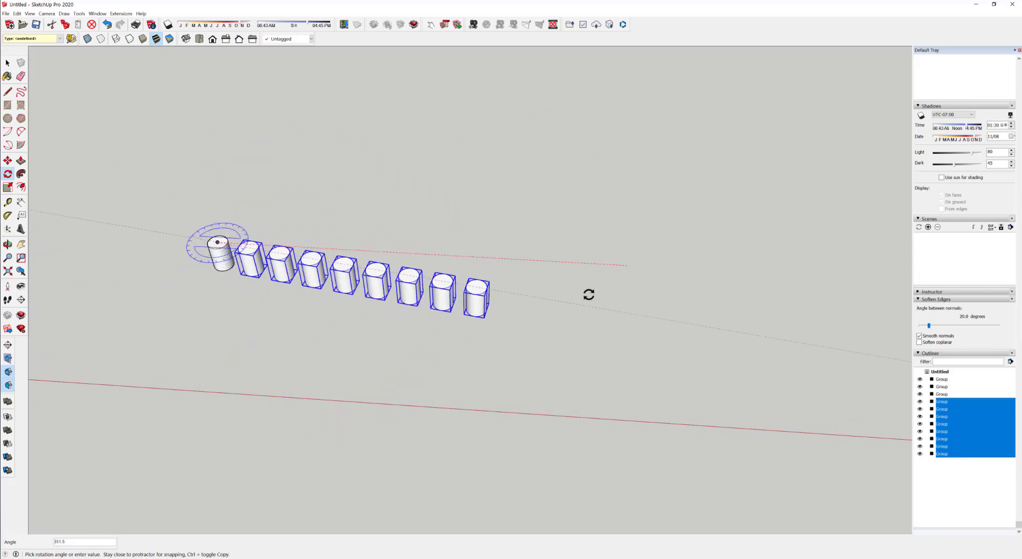
key("ctrl")
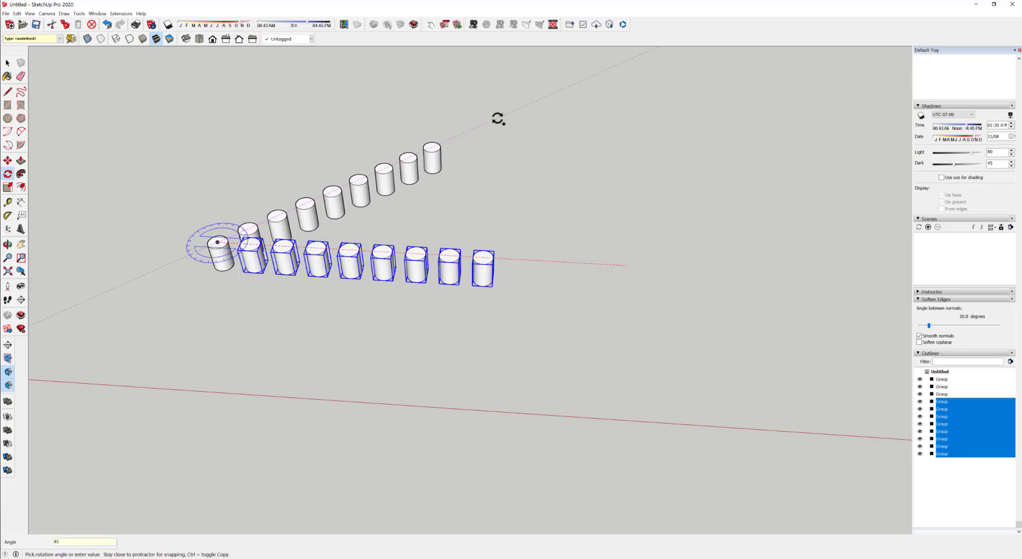
key("Return")
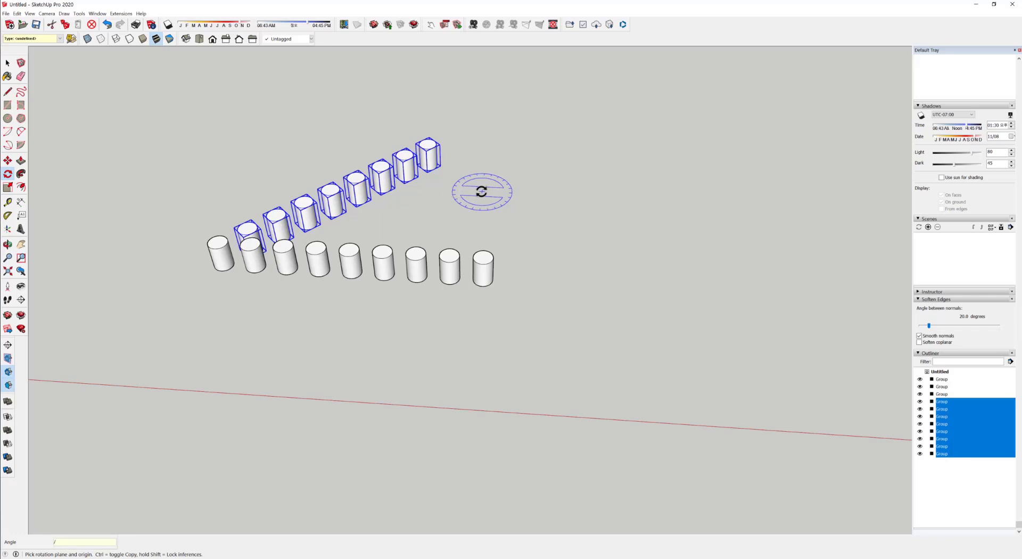
key("Return")
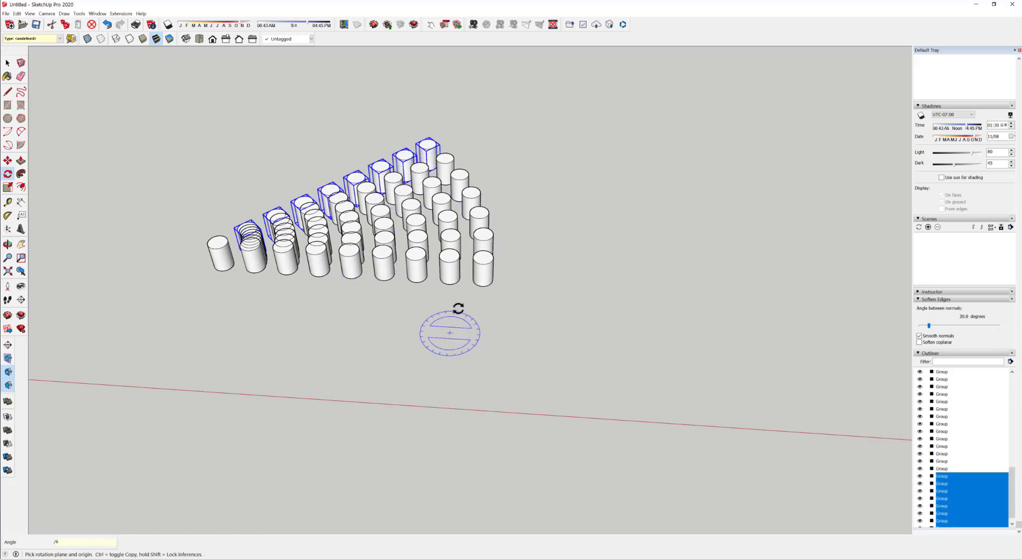
- Undo the rotated rows of cylinder copies, leaving only the straight row
key("ctrl+z")
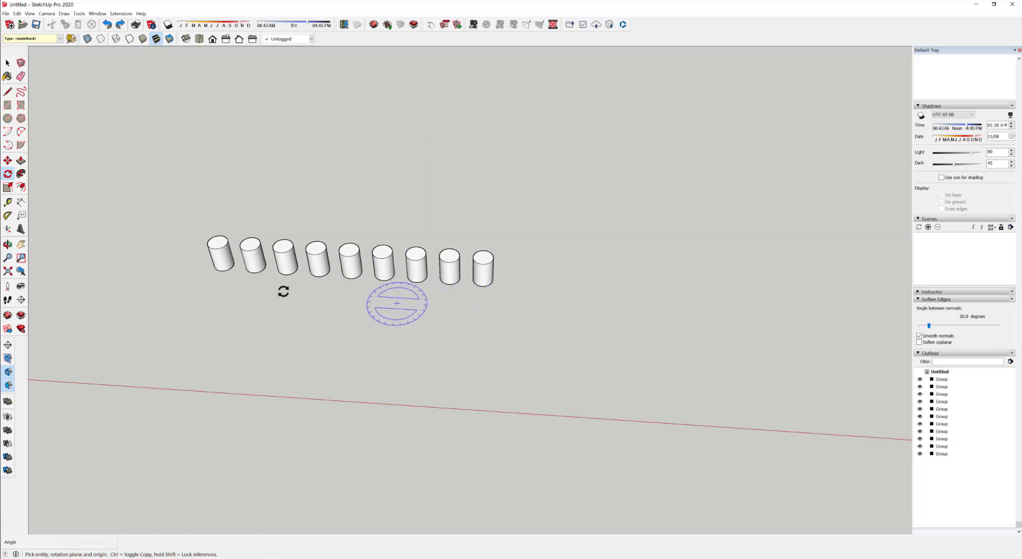
key("space")
left_click(162, 205)
middle_click_drag(225, 280, 234, 281)
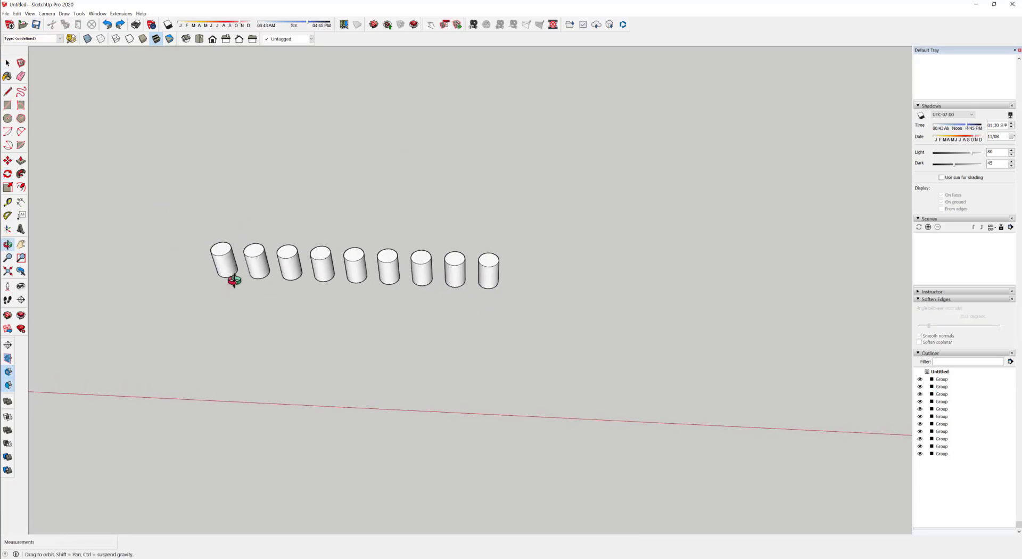
- Rotate-copy all cylinders except the first 40 degrees about the first cylinder's top centre, and multiply the copies with *6
left_click_drag(268, 165, 239, 235)
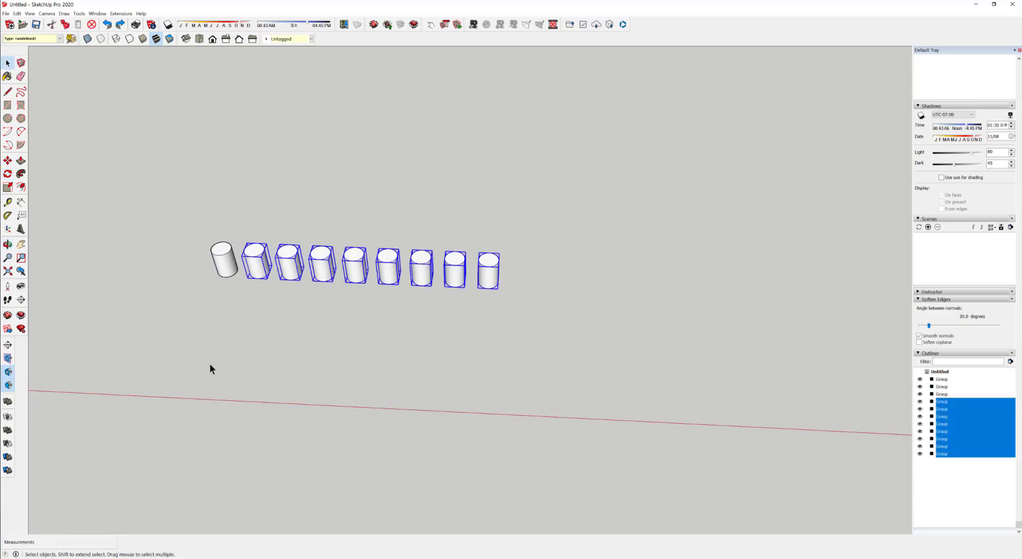
left_click(7, 174)
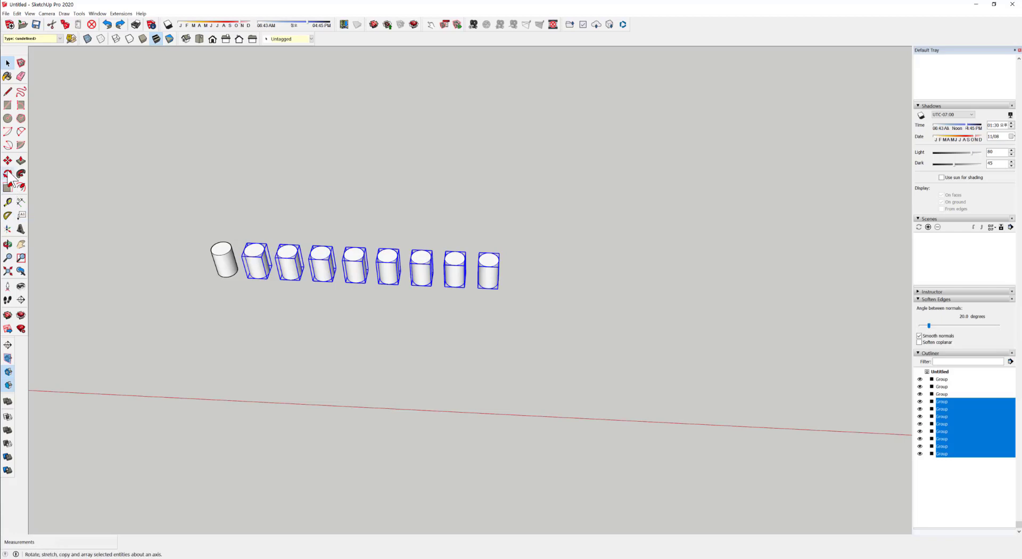
left_click(221, 249)
left_click(682, 243)
key("ctrl")
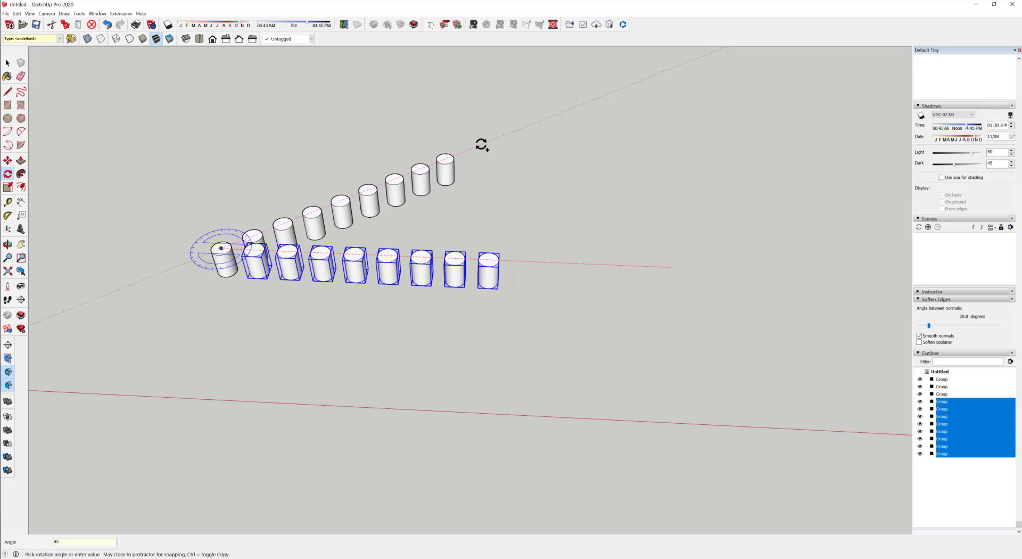
key("Return")
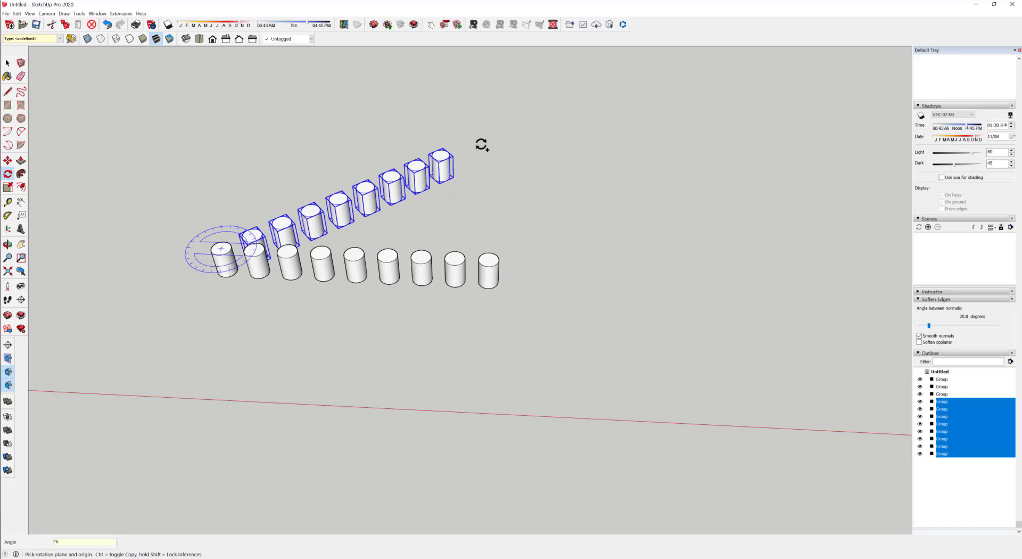
key("Return")
- Examine the radial array of cylinder rows from several angles and distances
middle_click_drag(277, 394, 659, 382, "shift")
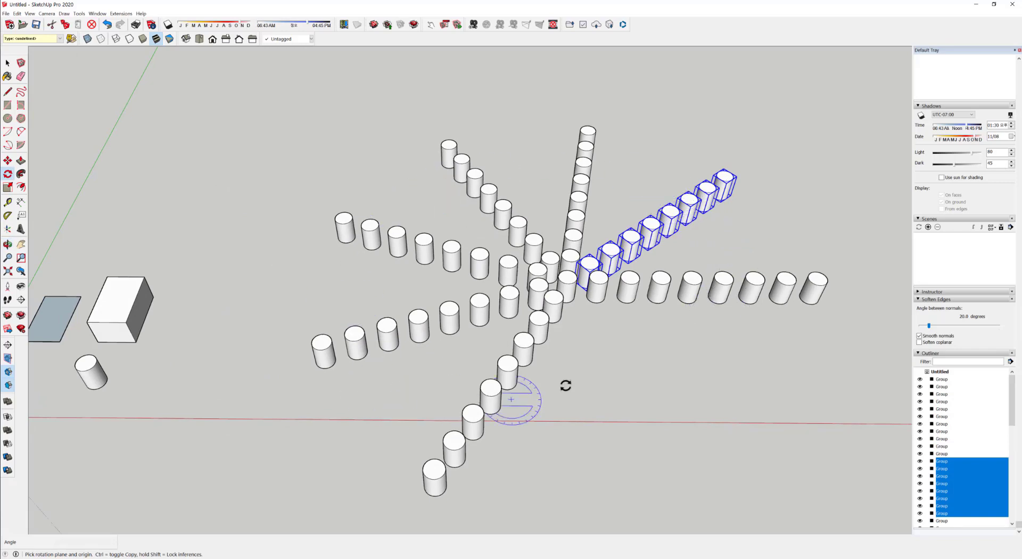
middle_click_drag(555, 287, 432, 336)
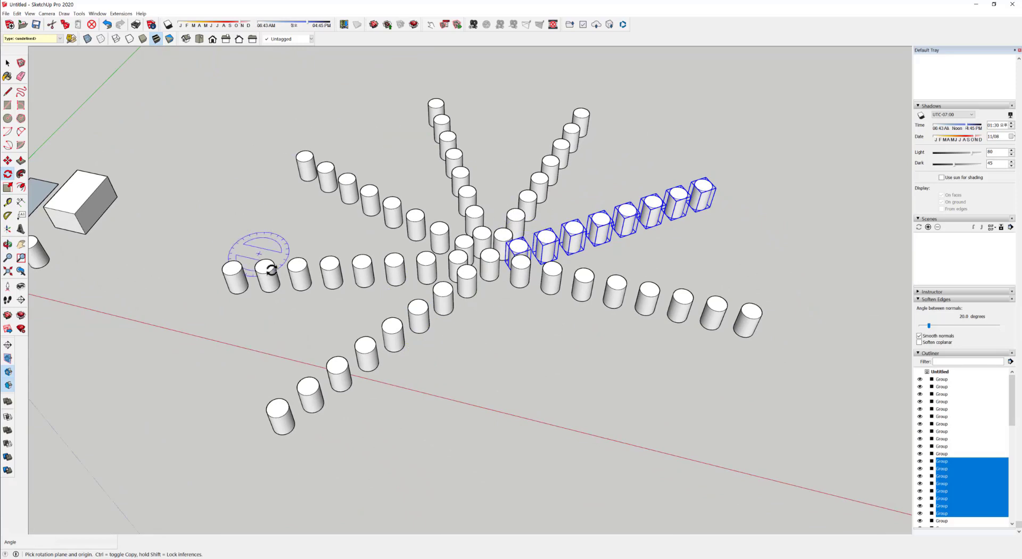
scroll(271, 270, "down", 3)
middle_click_drag(346, 367, 512, 372)
key("space")
scroll(529, 314, "up", 5)
scroll(426, 349, "down", 1)
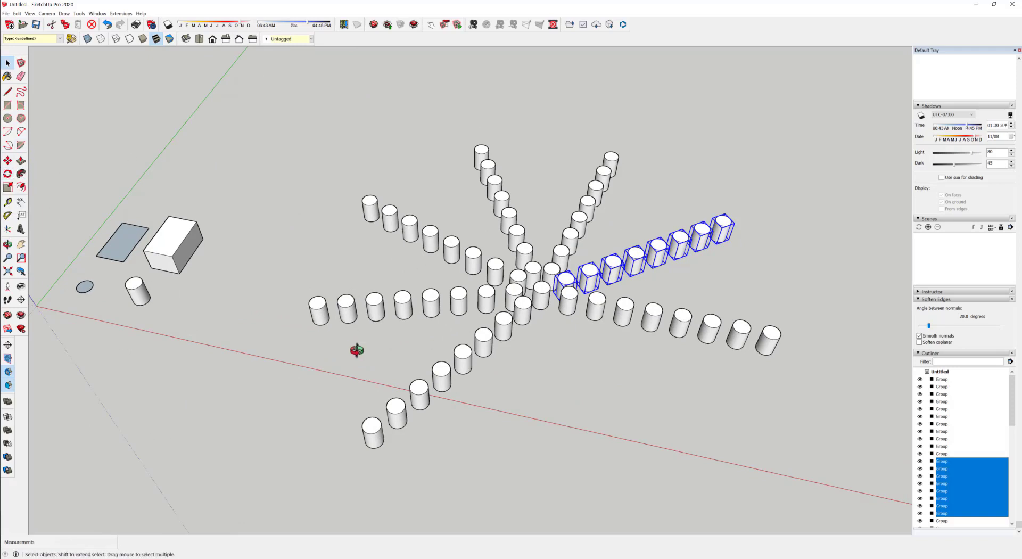
middle_click_drag(356, 349, 373, 286)
scroll(372, 286, "down", 2)
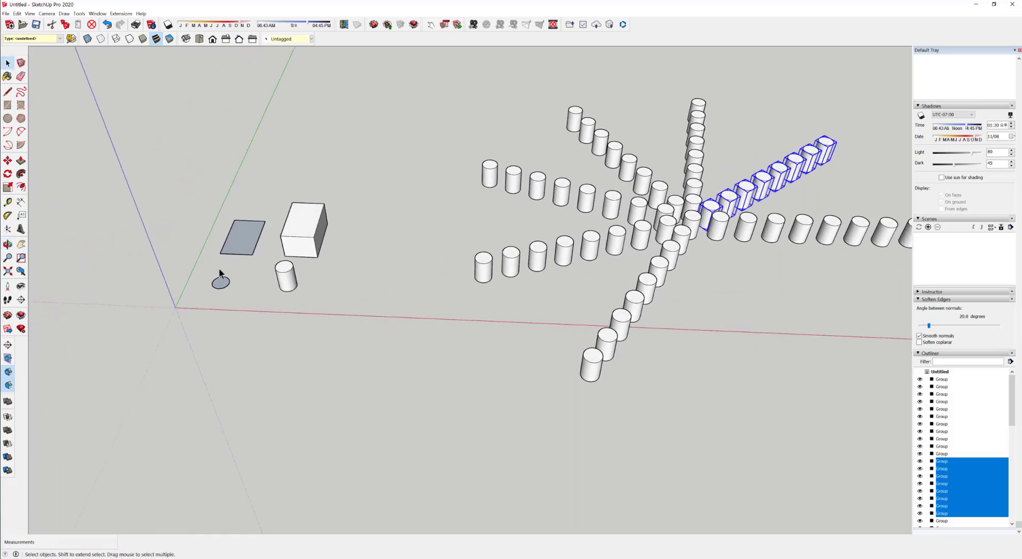
- Check the box group and the cylinder group near the origin by selecting each in turn
scroll(221, 275, "up", 5)
middle_click_drag(287, 260, 329, 267)
left_click(329, 266)
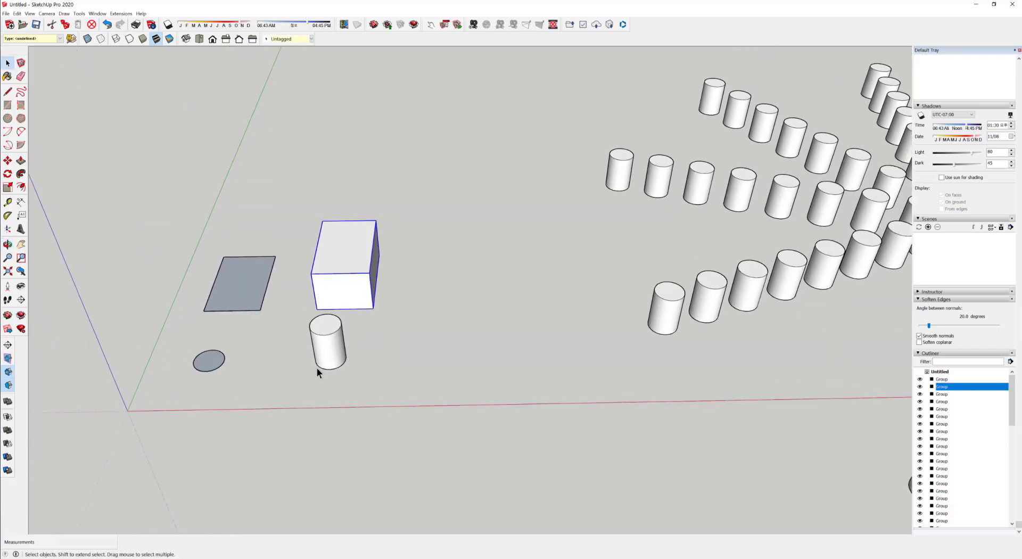
left_click(335, 347)
left_click(357, 266)
middle_click_drag(342, 377, 331, 331)
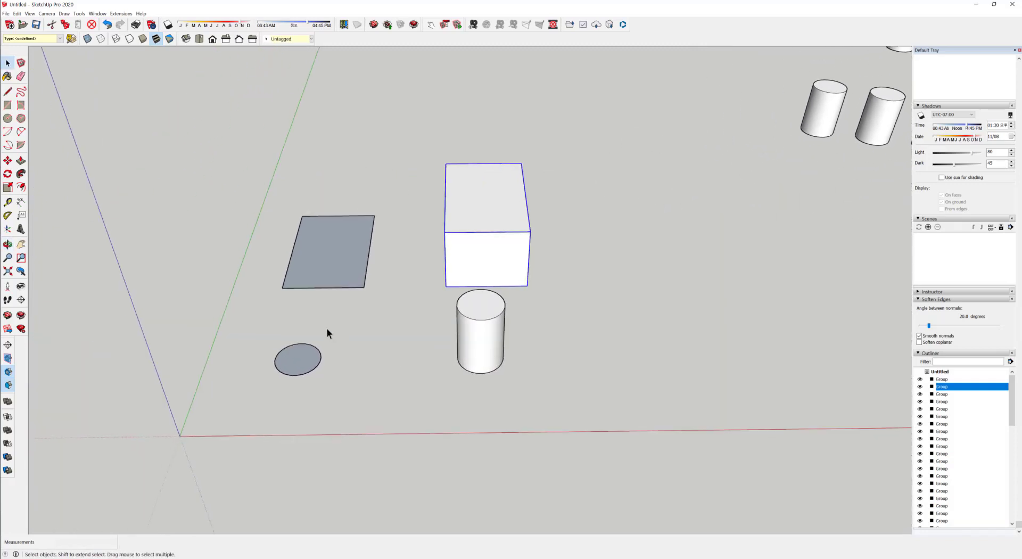
middle_click_drag(386, 361, 270, 258)
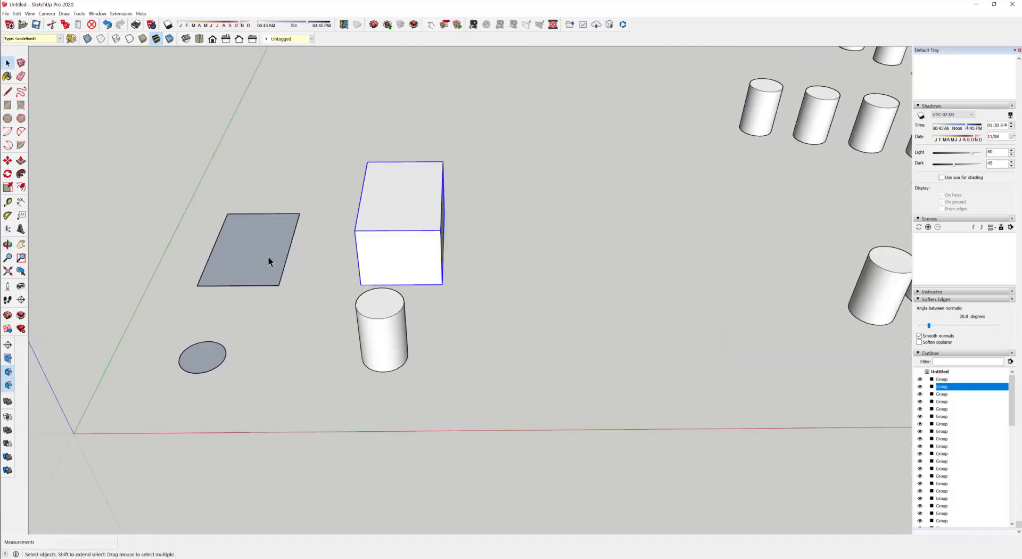
- Copy the flat rectangle with its edges to the empty ground between the box group and the radial array
left_click(269, 258)
middle_click_drag(337, 324, 259, 262)
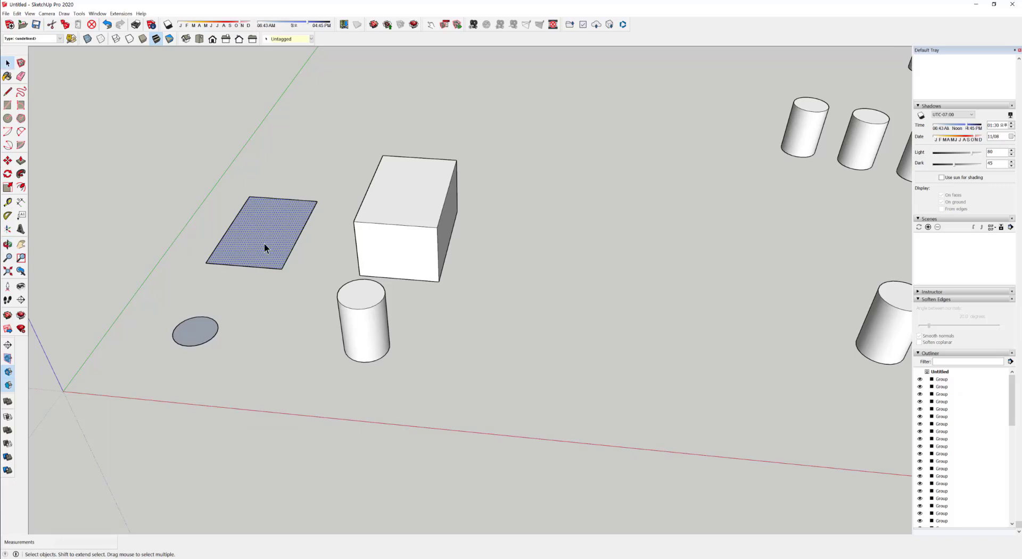
key("m")
key("ctrl")
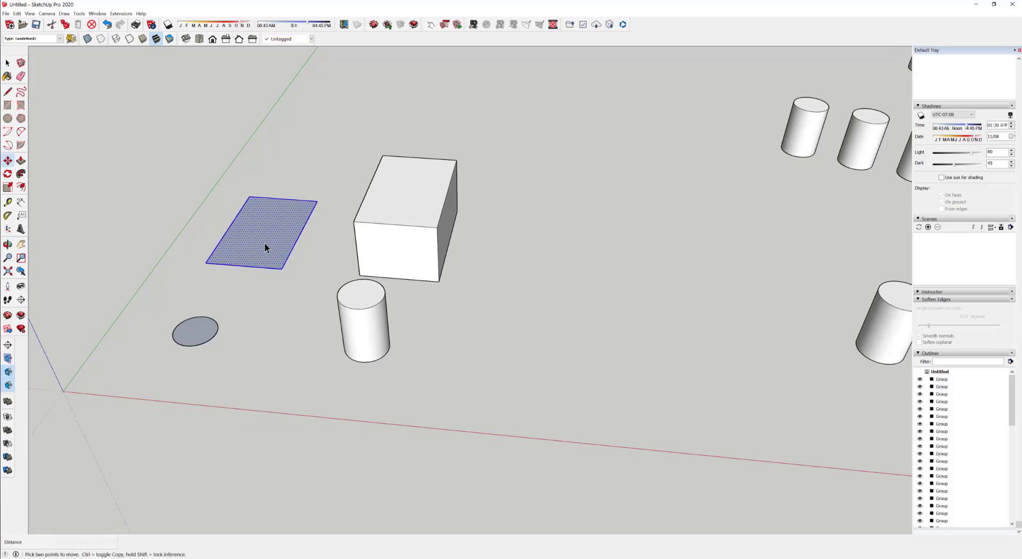
left_click(265, 242)
left_click(682, 271)
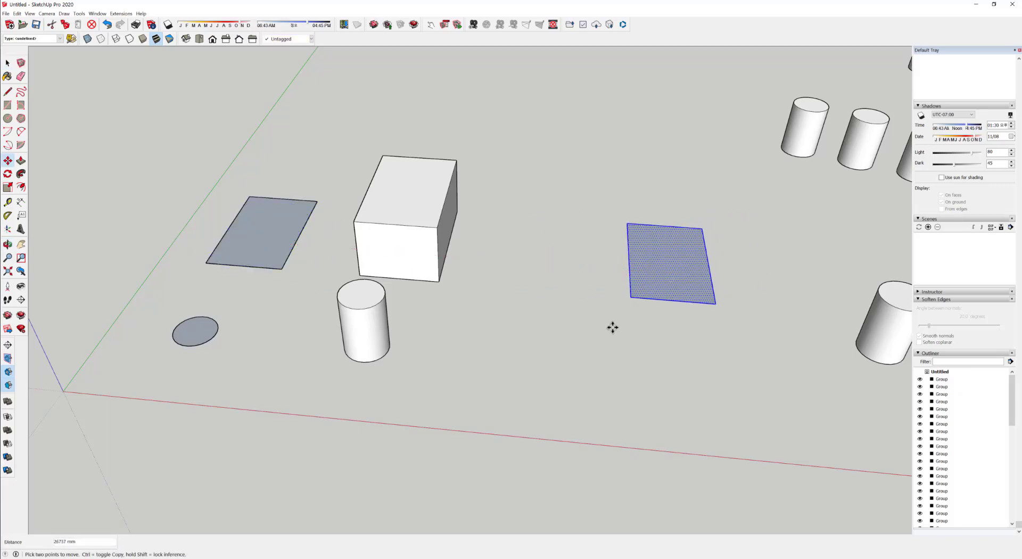
- Push/Pull the copied rectangle upward into a box about as tall as the grouped box
middle_click_drag(612, 326, 576, 313, "shift")
key("space")
key("p")
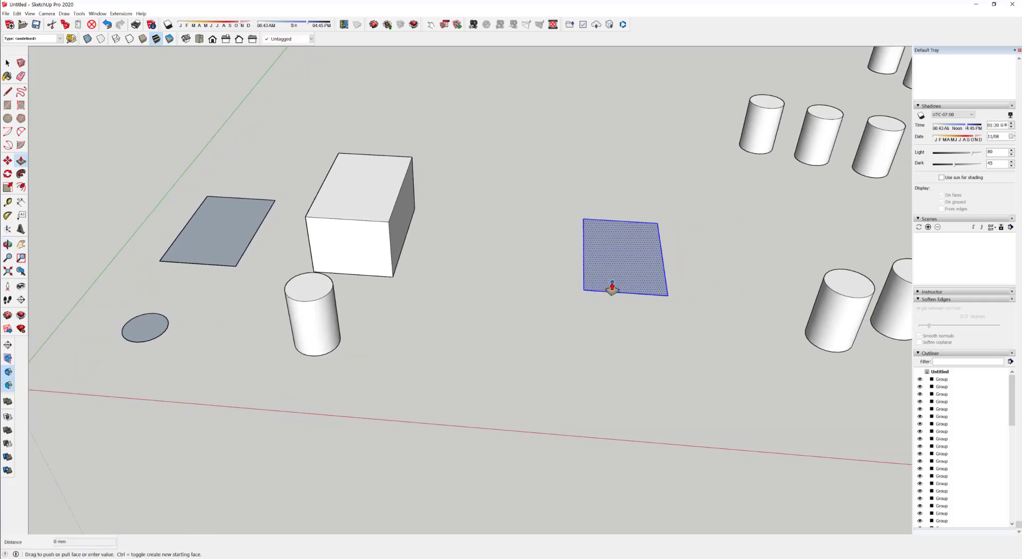
left_click(613, 282)
left_click(612, 234)
key("space")
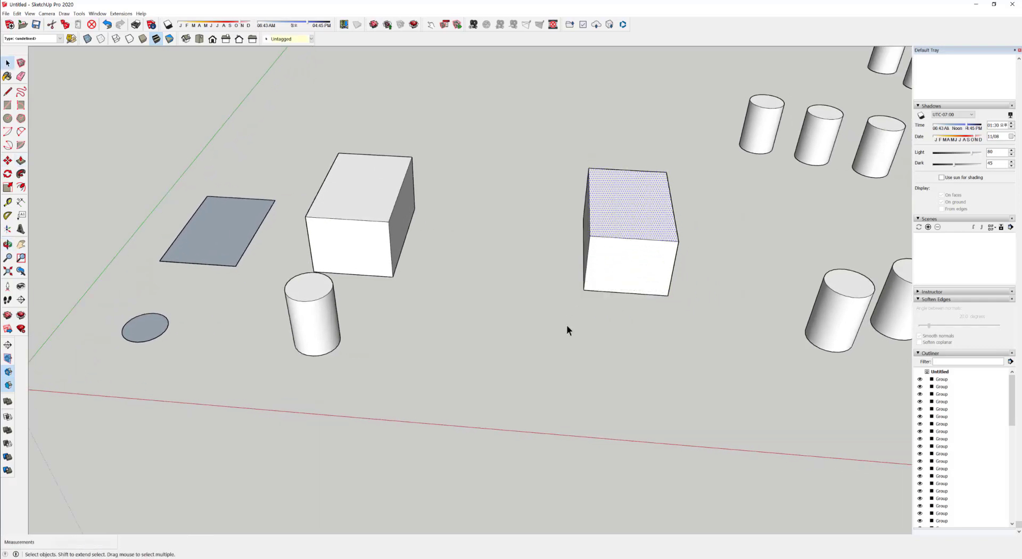
- Compare selecting the grouped box with selecting the new ungrouped box, and view the commands available for the group
left_click(359, 219)
left_click(655, 268)
middle_click_drag(607, 313, 545, 335, "shift")
left_click(311, 285)
middle_click_drag(295, 298, 359, 316, "shift")
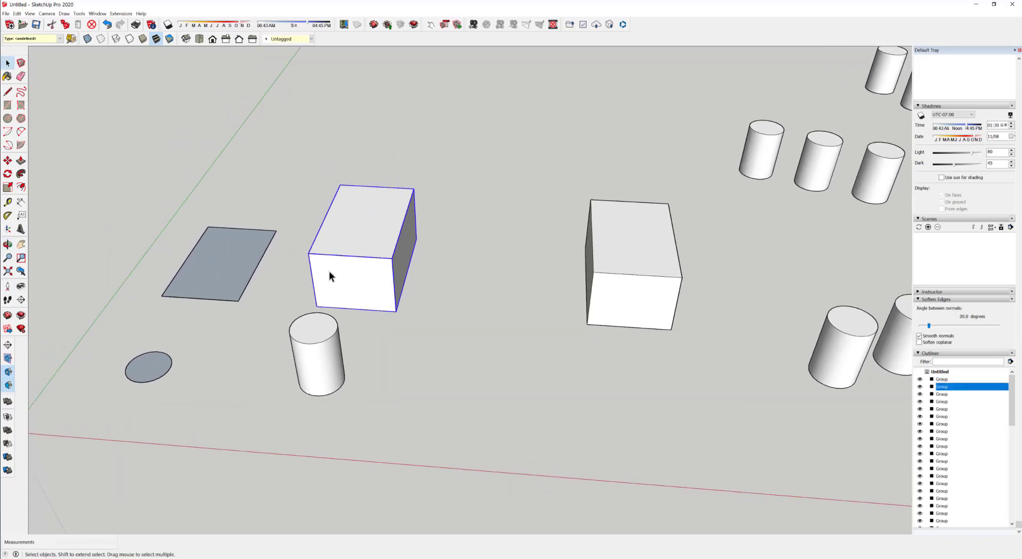
scroll(330, 271, "up", 3)
right_click(356, 223)
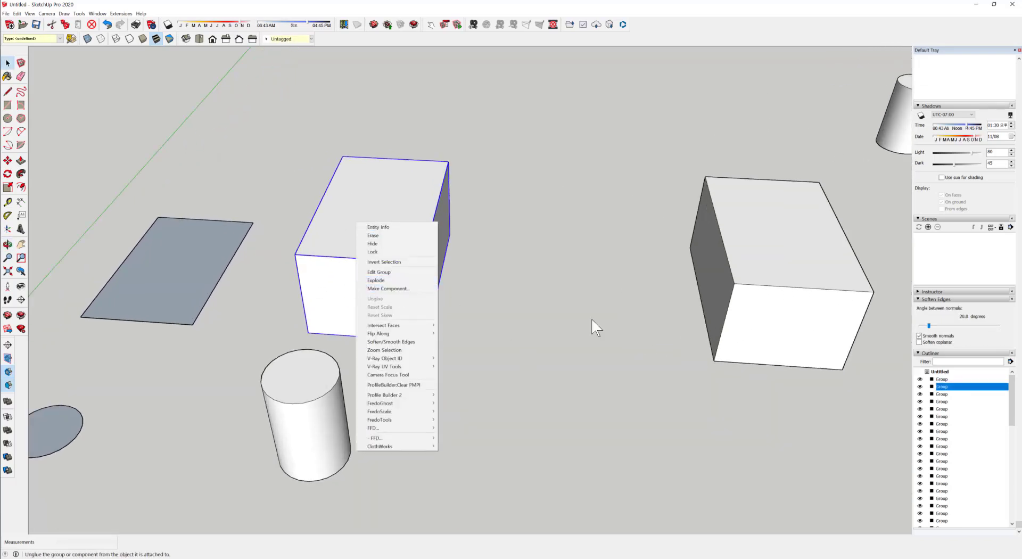
left_click(679, 317)
- Select all faces and edges of the ungrouped box and move it back and forth along the red axis
middle_click_drag(680, 317, 468, 277, "shift")
left_click(444, 286)
middle_click_drag(362, 303, 734, 406)
middle_click_drag(458, 368, 538, 376)
middle_click_drag(537, 376, 224, 331, "shift")
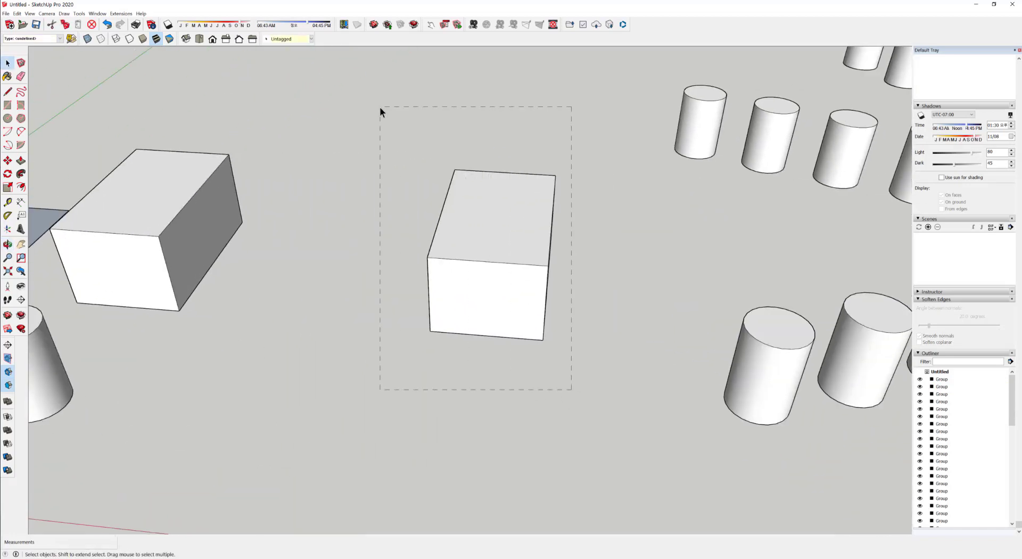
left_click_drag(380, 108, 381, 108)
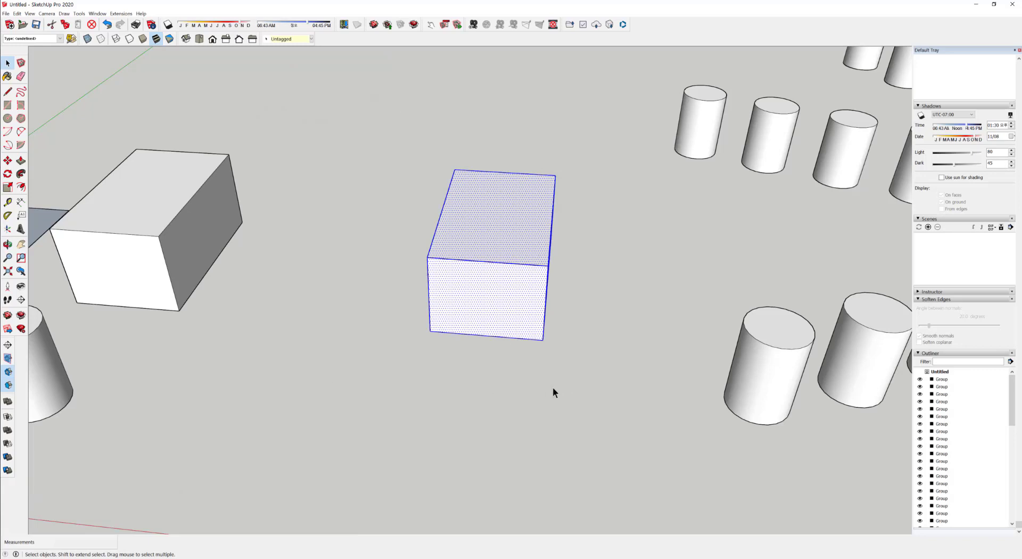
key("m")
left_click(492, 316)
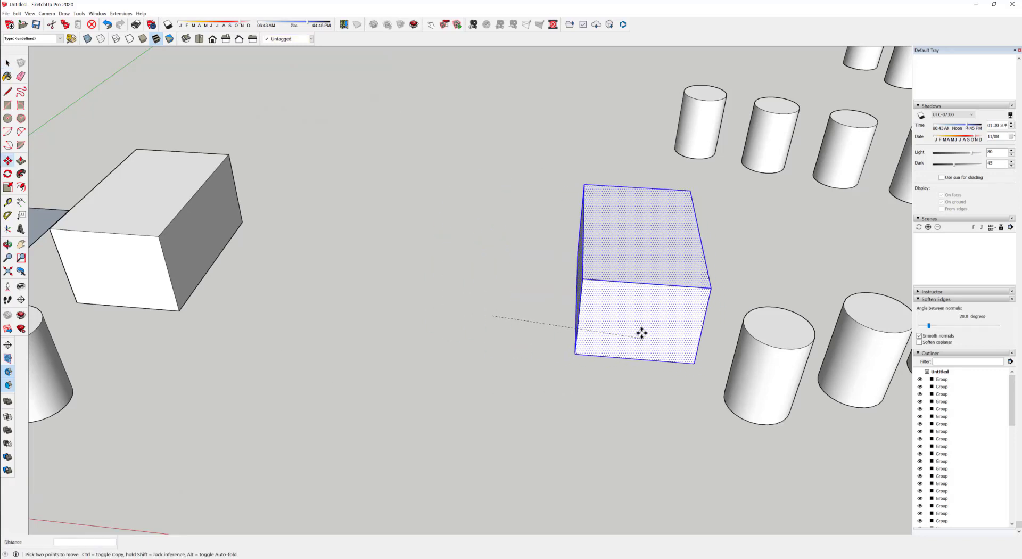
left_click(463, 313)
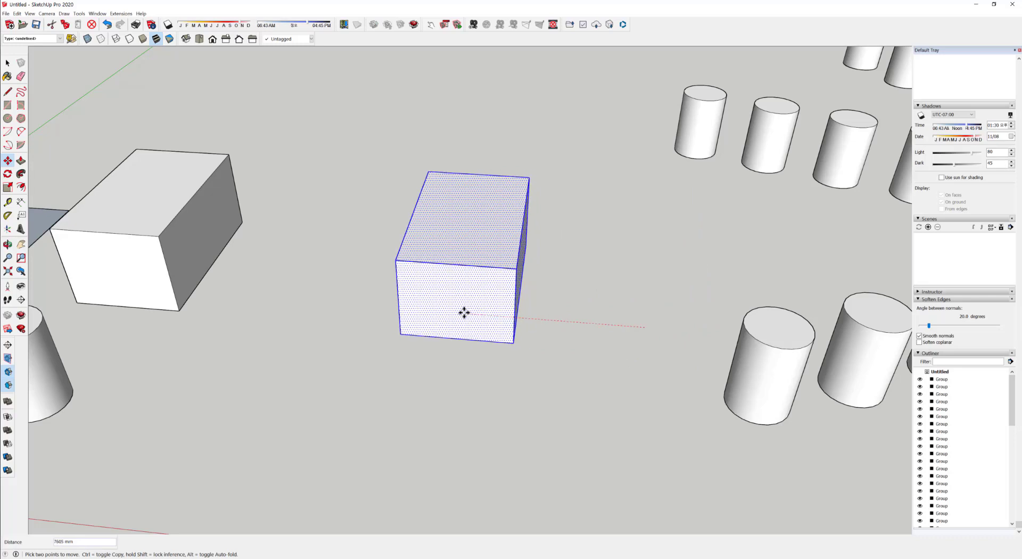
- Select the grouped box for moving and examine the rotation grips on its front and top faces
key("o")
left_click_drag(465, 414, 489, 361)
middle_click_drag(488, 361, 489, 368)
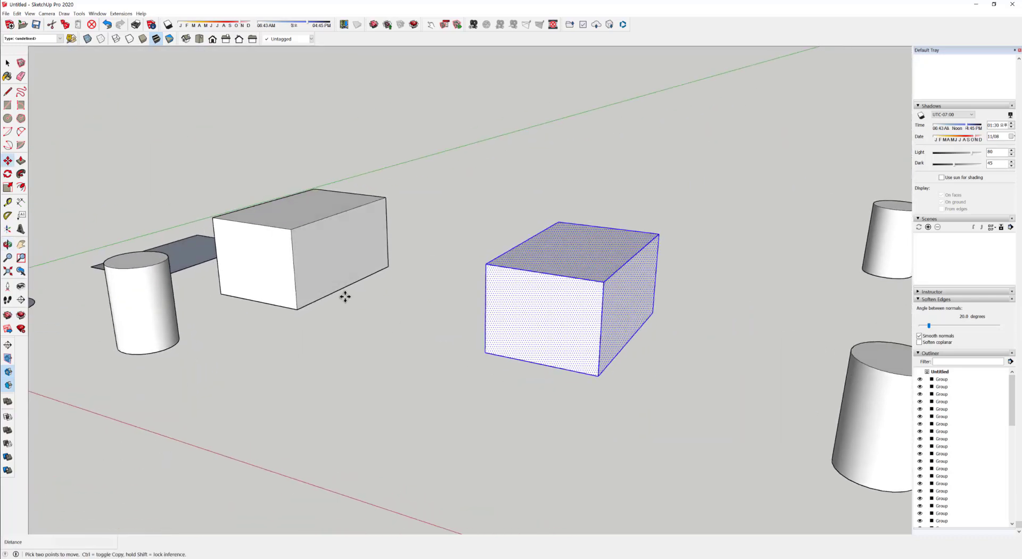
middle_click_drag(345, 298, 413, 316, "shift")
scroll(343, 303, "up", 4)
scroll(341, 306, "down", 4)
key("space")
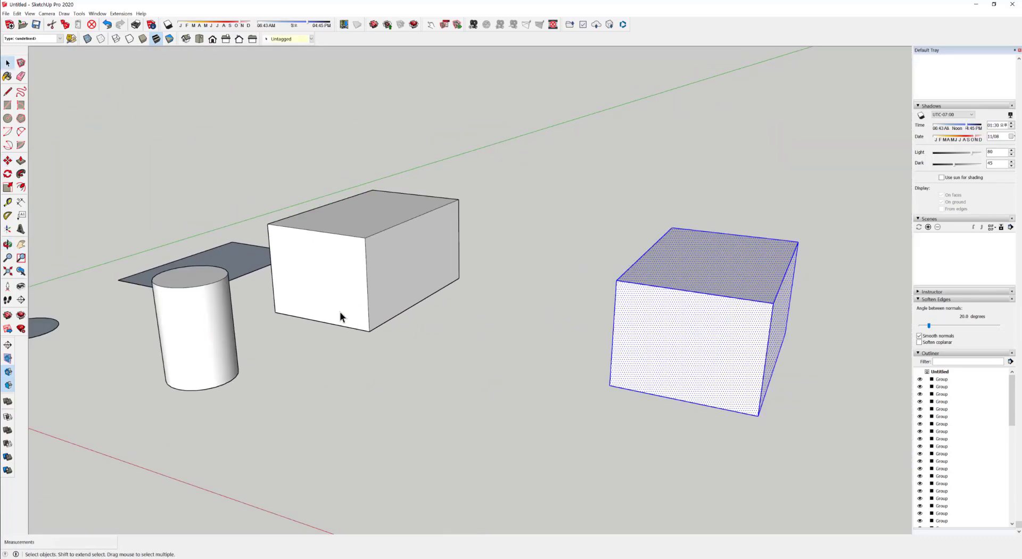
left_click(325, 281)
middle_click_drag(325, 281, 372, 309)
key("m")
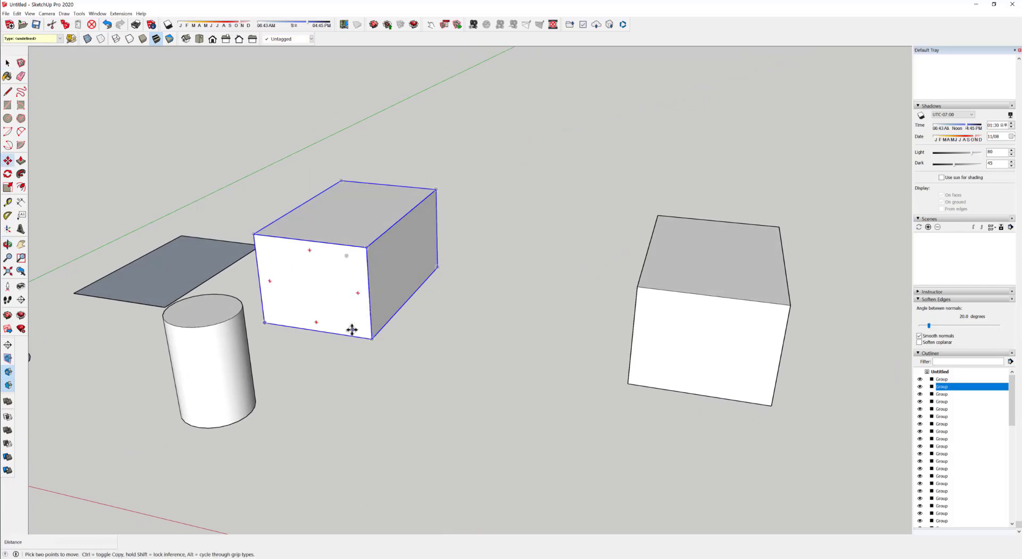
middle_click_drag(333, 263, 342, 191)
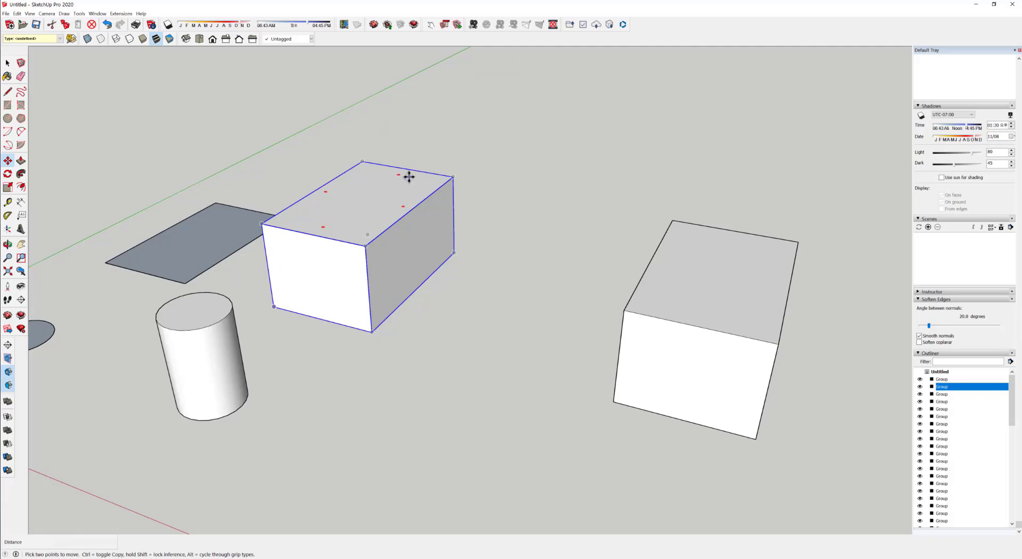
middle_click_drag(339, 225, 358, 322)
scroll(325, 267, "up", 3)
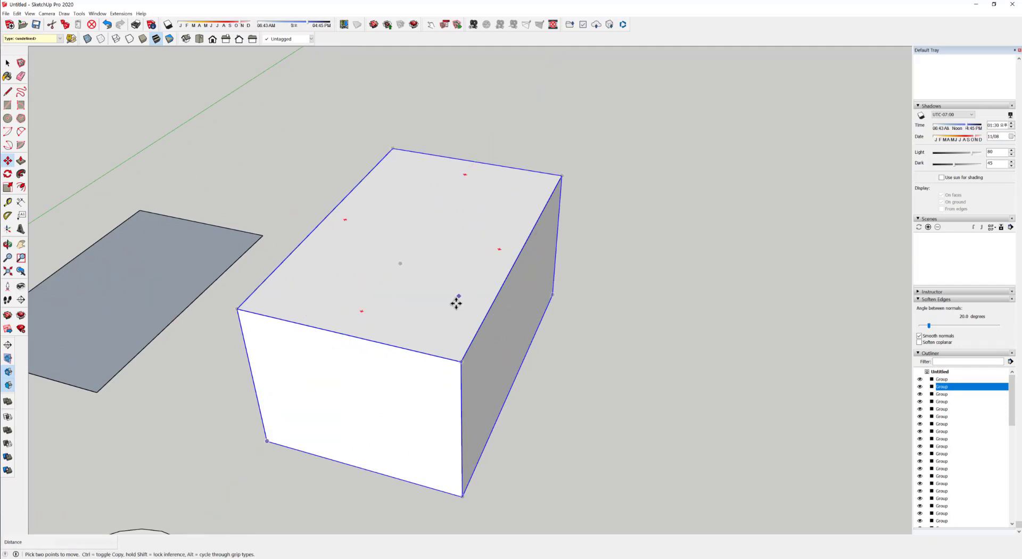
- Move the grouped box around as one object and set it down beside the flat rectangle
left_click(440, 292)
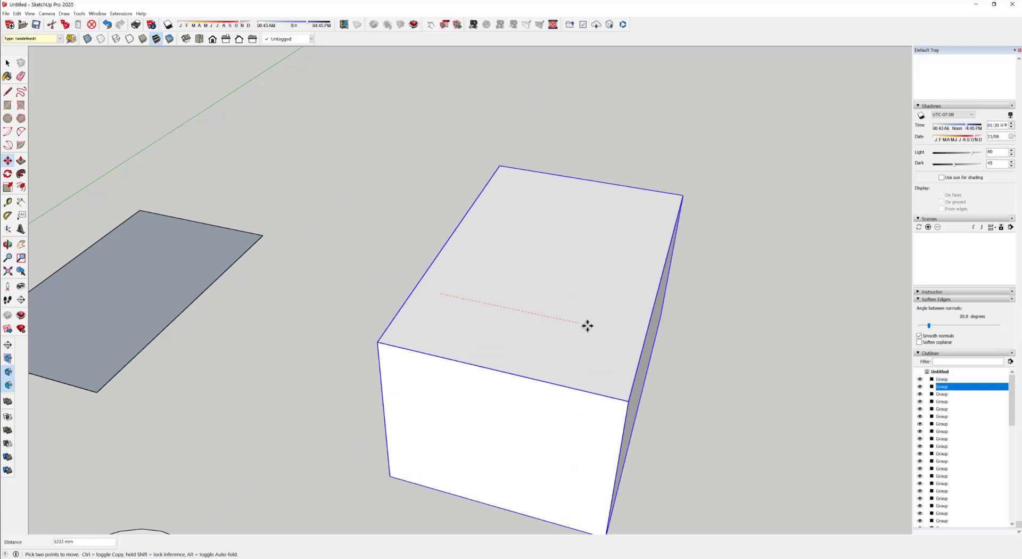
left_click(606, 247)
left_click(605, 253)
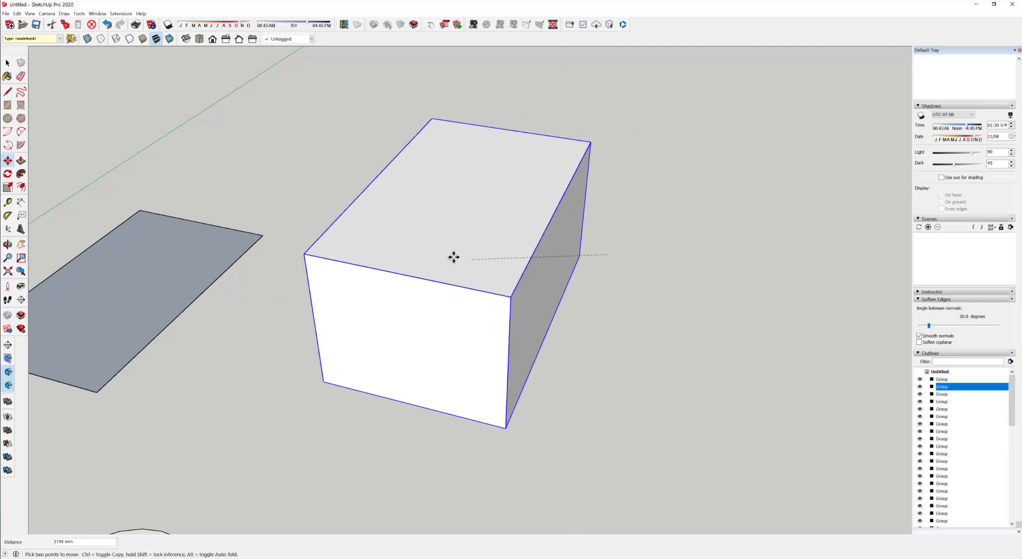
left_click(472, 239)
left_click(472, 239)
left_click(390, 327)
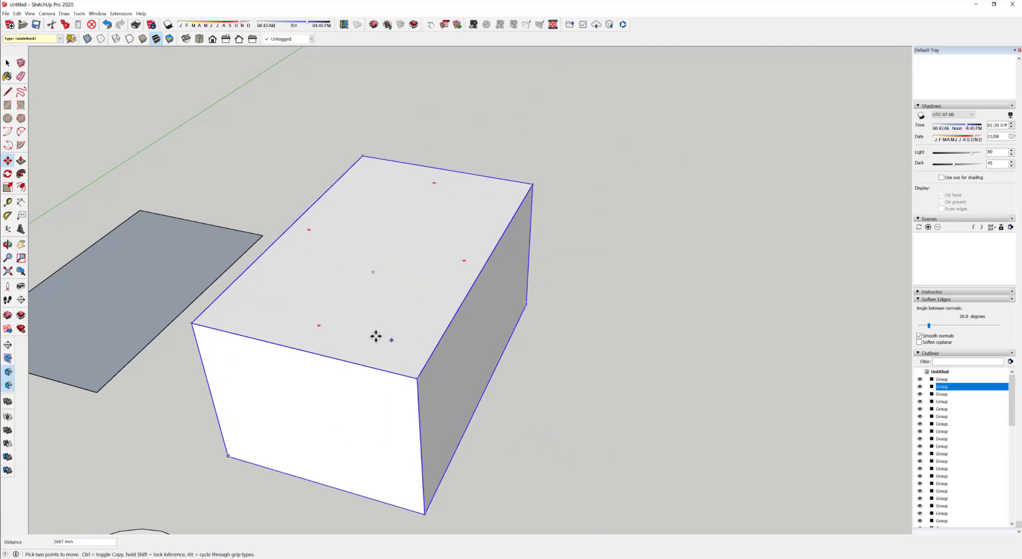
- Rotate the grouped box slightly about its vertical axis using the Move tool's rotation grips on the top face
key("q")
left_click(317, 324)
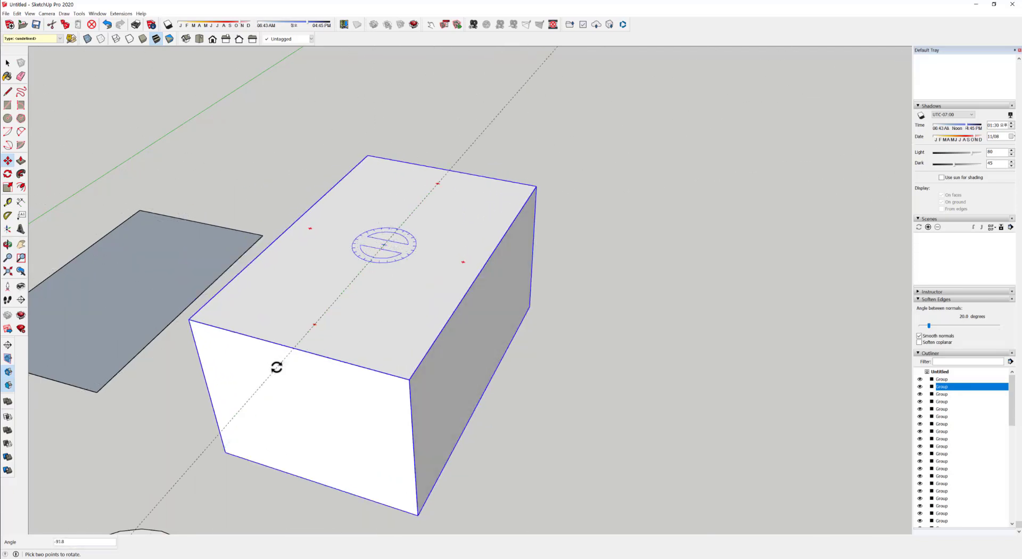
left_click(276, 366)
left_click(463, 262)
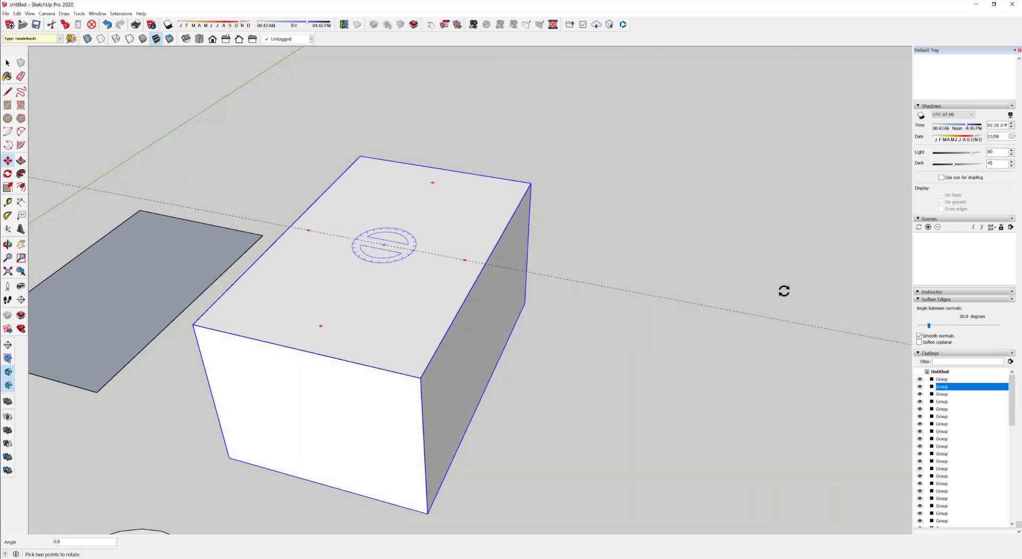
left_click(723, 288)
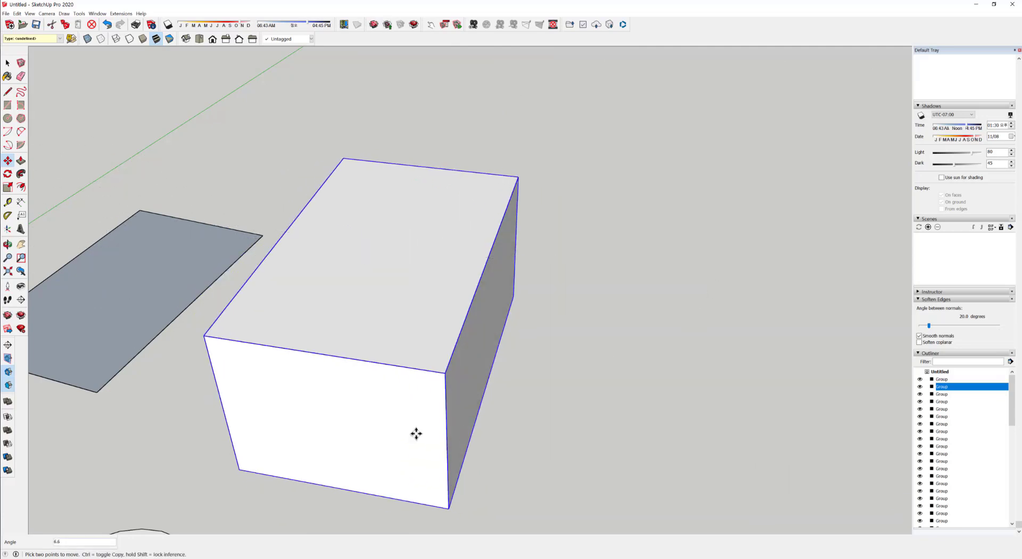
- Rotate the grouped box 45 degrees using the Move tool's rotation grips on its front face
left_click(338, 475)
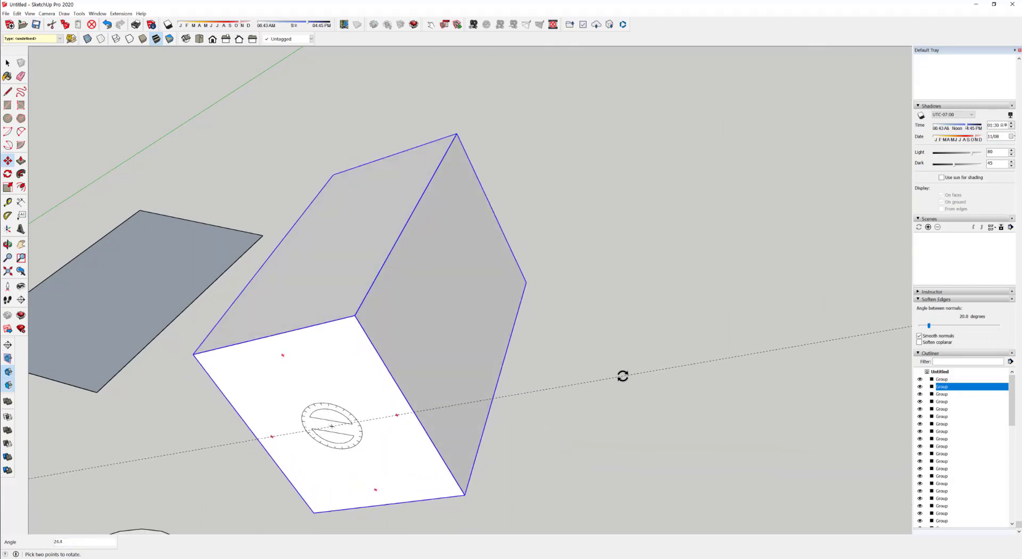
type("45")
key("Return")
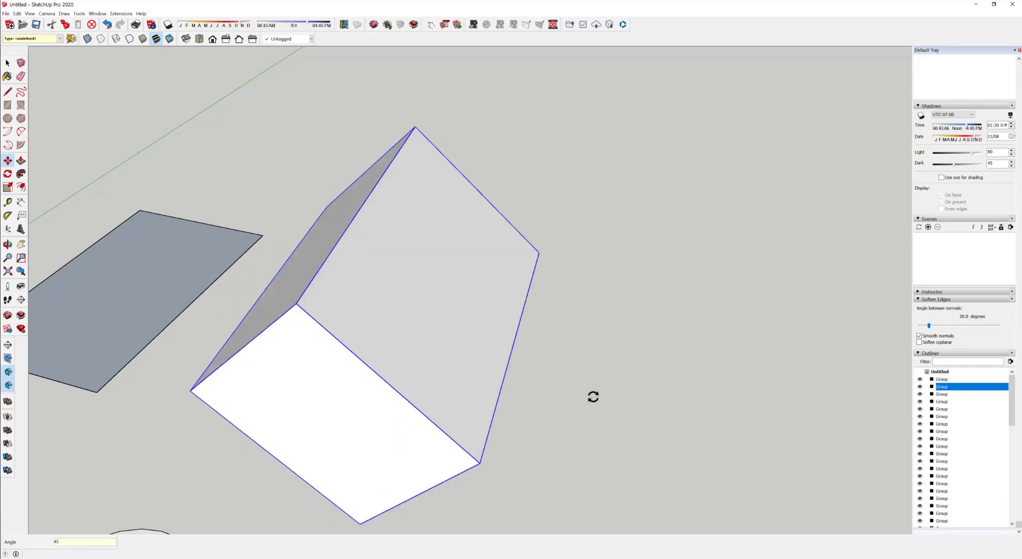
scroll(417, 278, "down", 4)
middle_click_drag(399, 331, 386, 394)
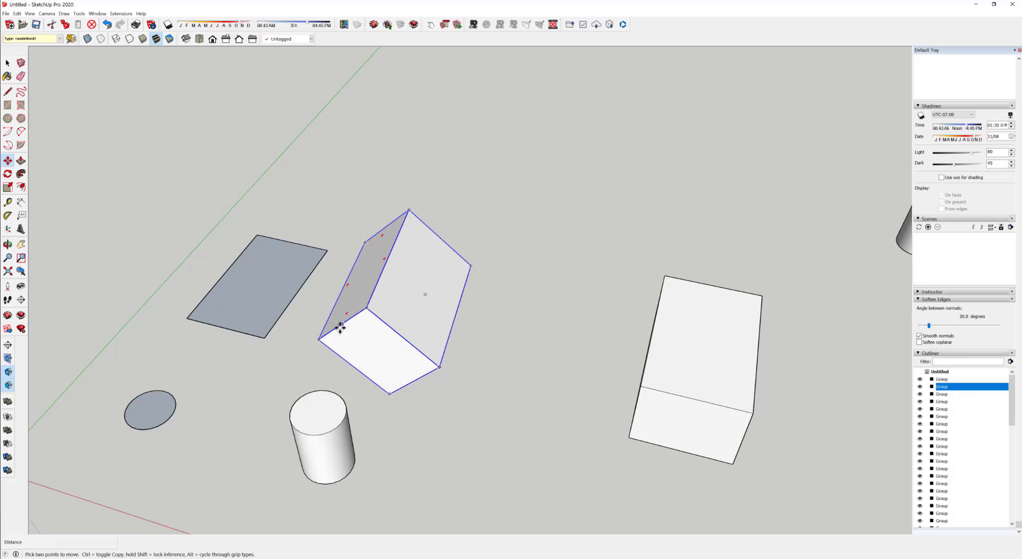
- Undo the grouped box's 45-degree rotation and deselect the box
key("ctrl+z")
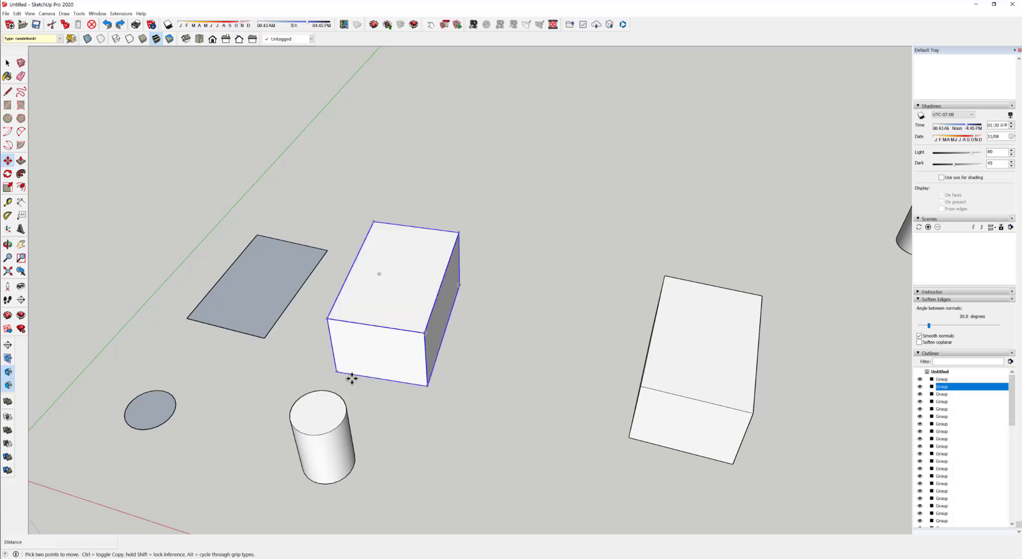
key("space")
left_click(418, 417)
middle_click_drag(419, 422, 379, 393)
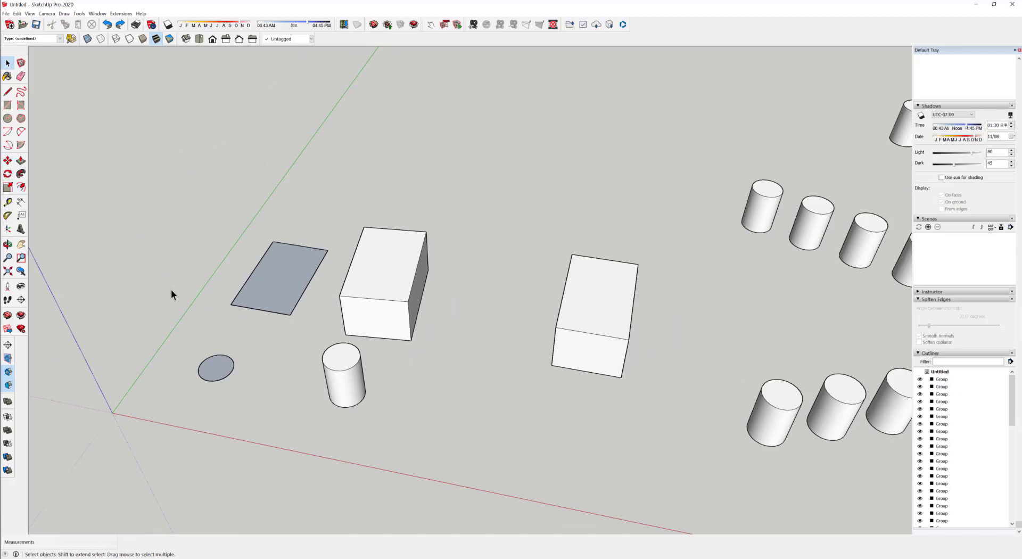
- View the commands available for the grouped box without choosing one
middle_click_drag(533, 420, 421, 380)
scroll(421, 381, "down", 3)
right_click(345, 270)
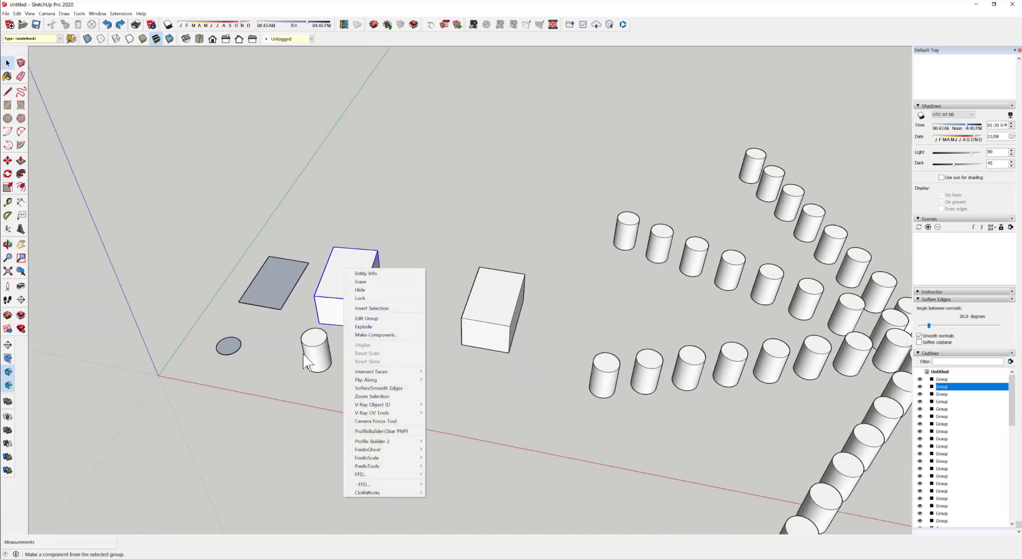
left_click(291, 420)
- Open the box group for editing, select its faces one by one, and close the group
scroll(346, 303, "up", 5)
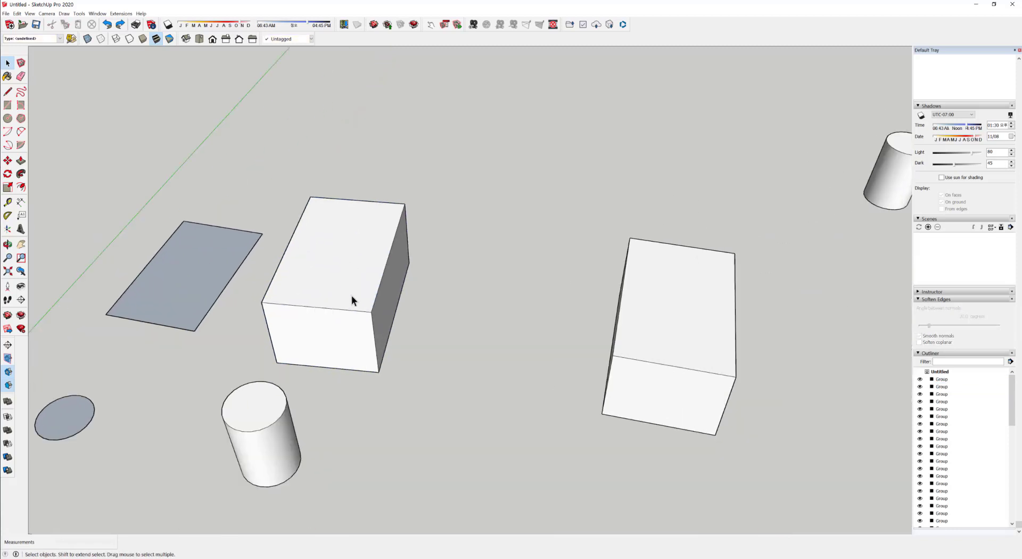
double_click(351, 286)
left_click(343, 290)
left_click(340, 332)
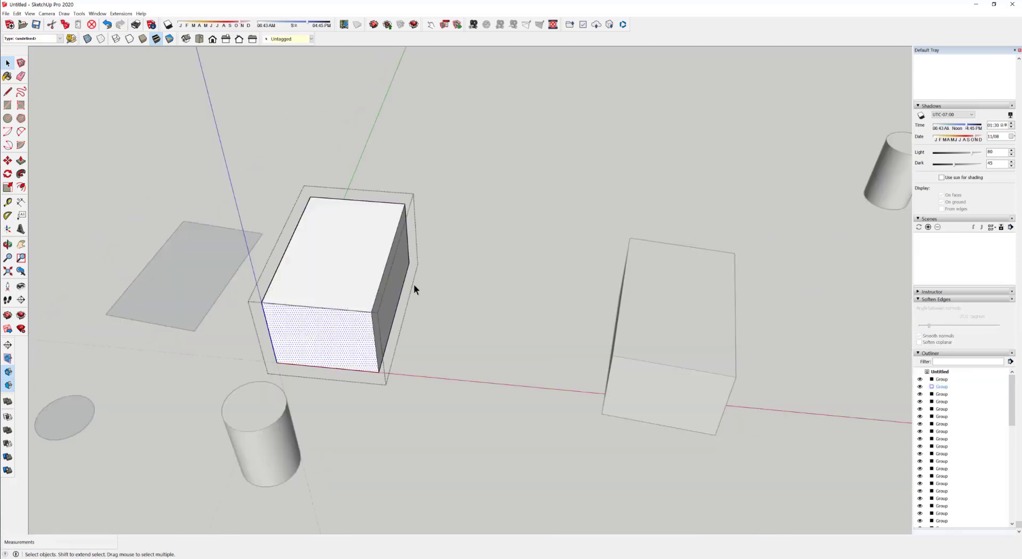
left_click(396, 283)
left_click(341, 288)
left_click(306, 327)
left_click(361, 456)
scroll(351, 459, "down", 1)
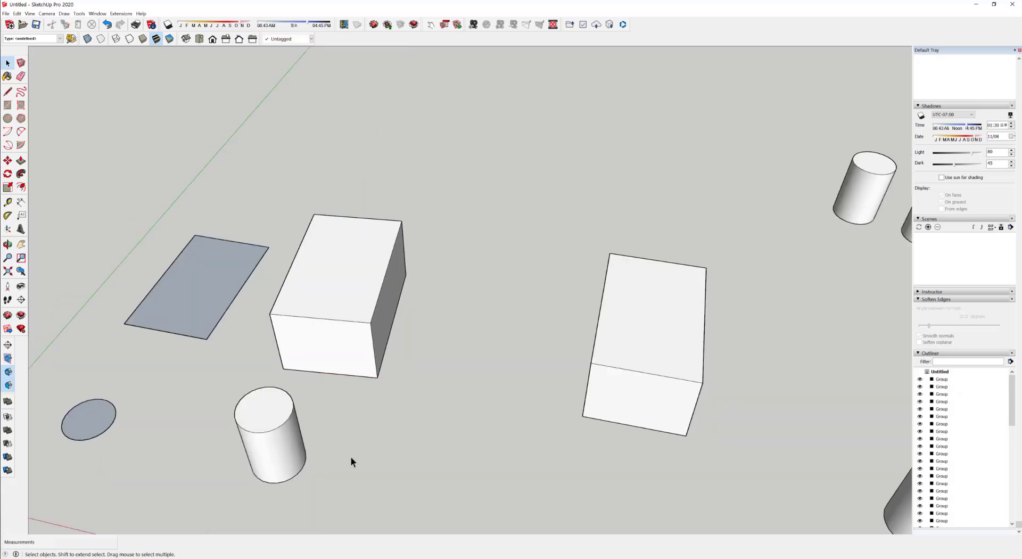
scroll(350, 456, "down", 3)
scroll(161, 457, "down", 2)
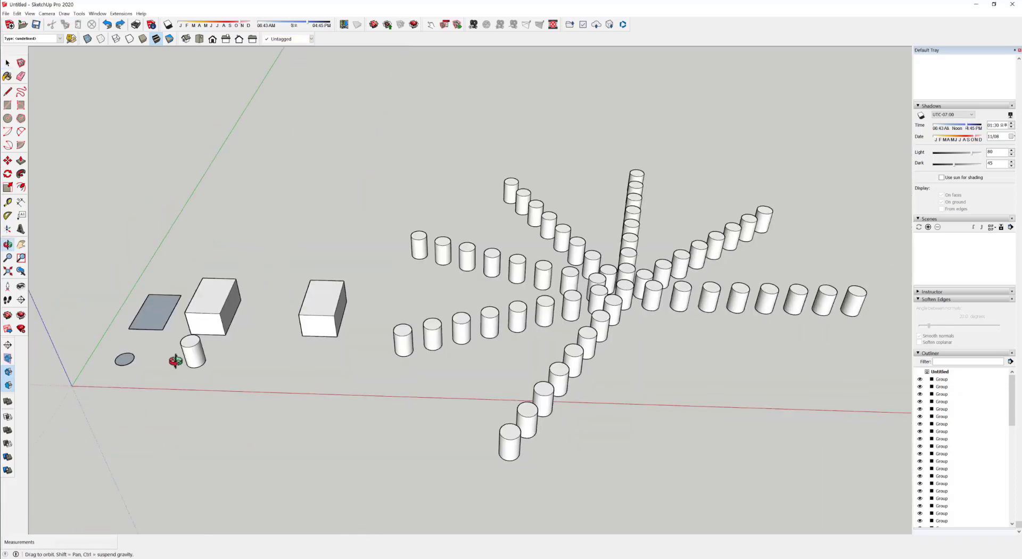
- Offset the flat rectangle's outline inward by 500 mm
scroll(240, 322, "up", 6)
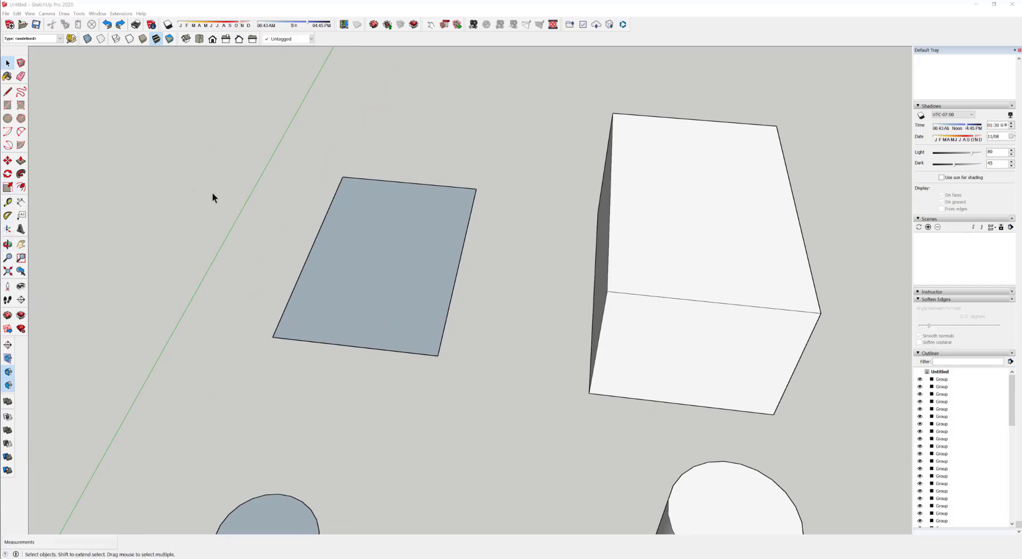
left_click(21, 187)
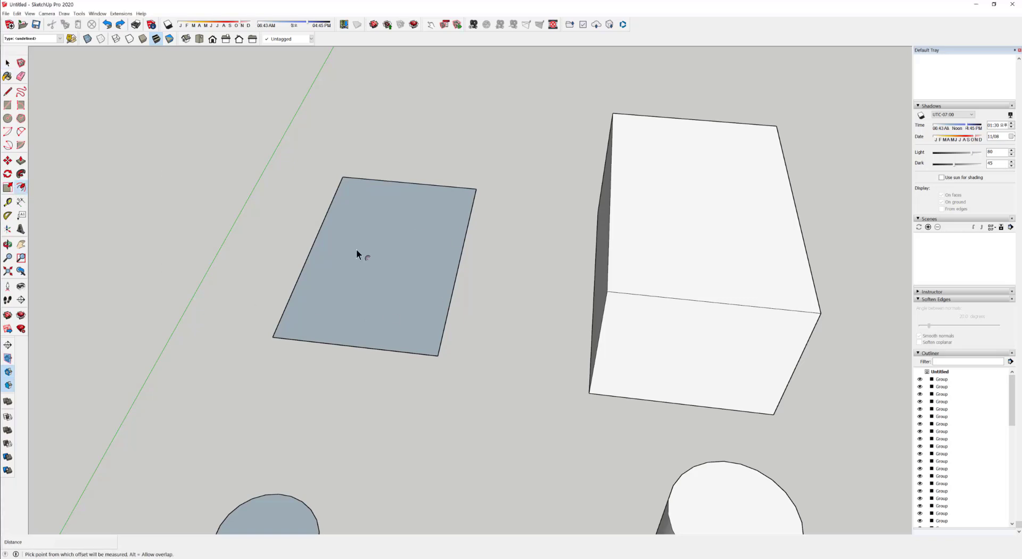
left_click(446, 311)
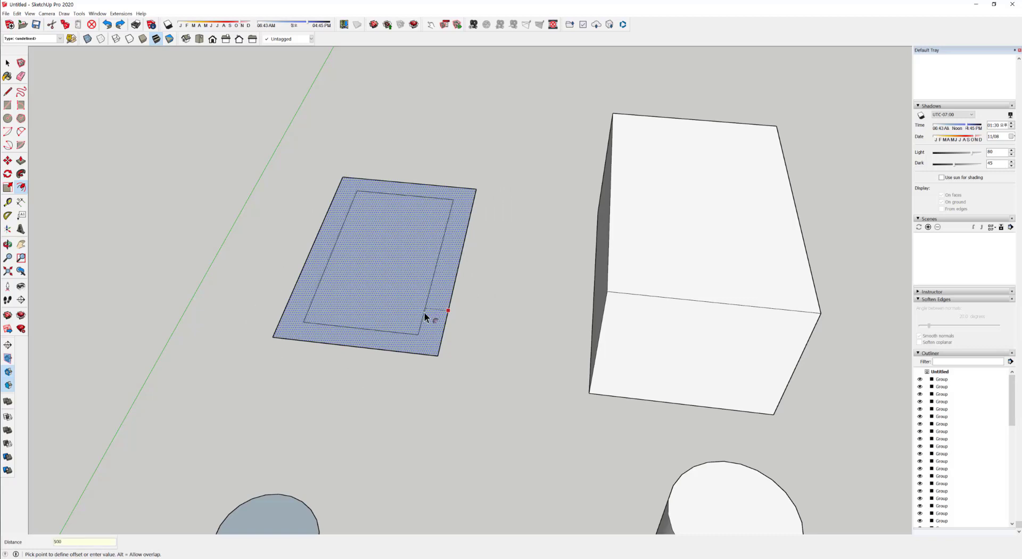
key("Return")
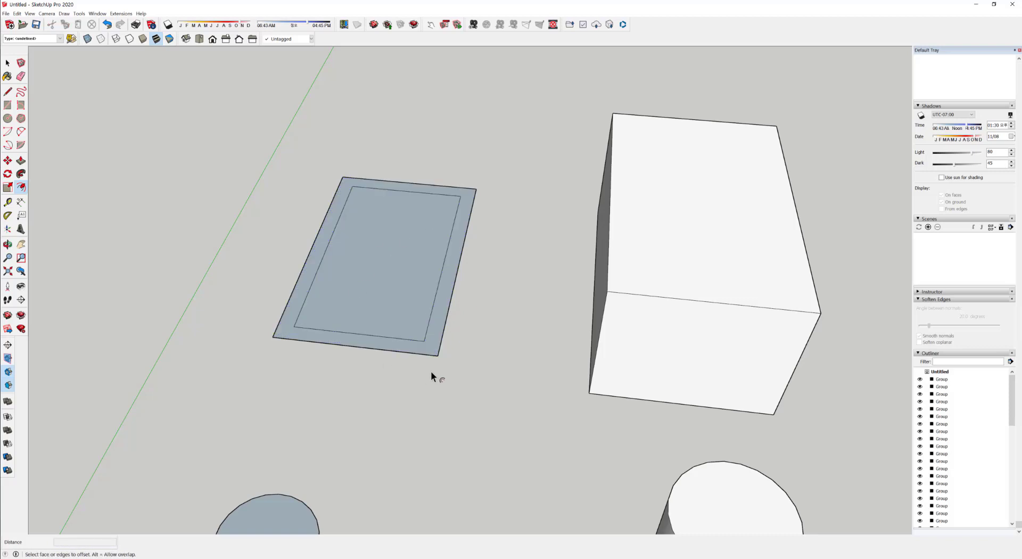
- Repeat the 500 mm inward offset on the innermost face three more times to make nested rectangles
left_click(436, 304)
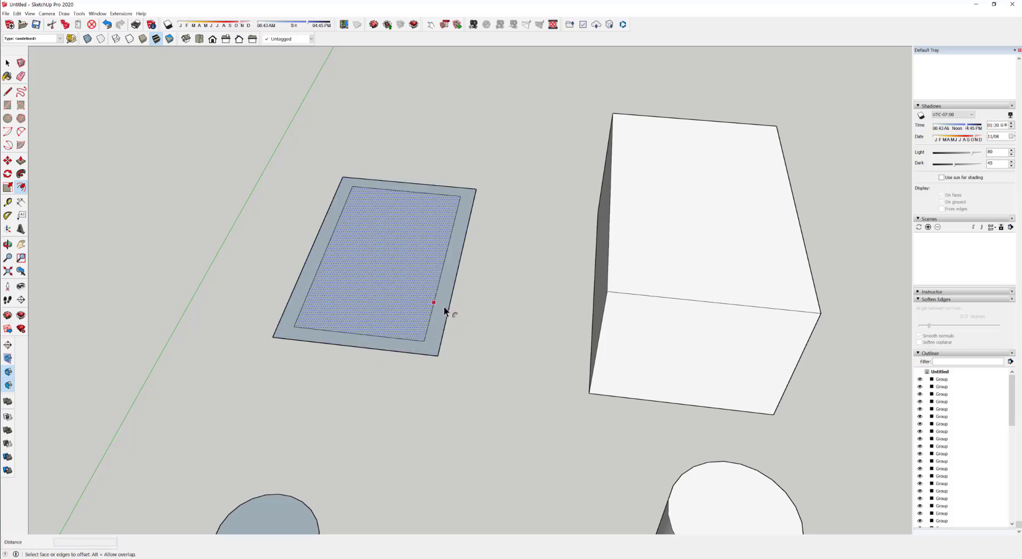
left_click(432, 299)
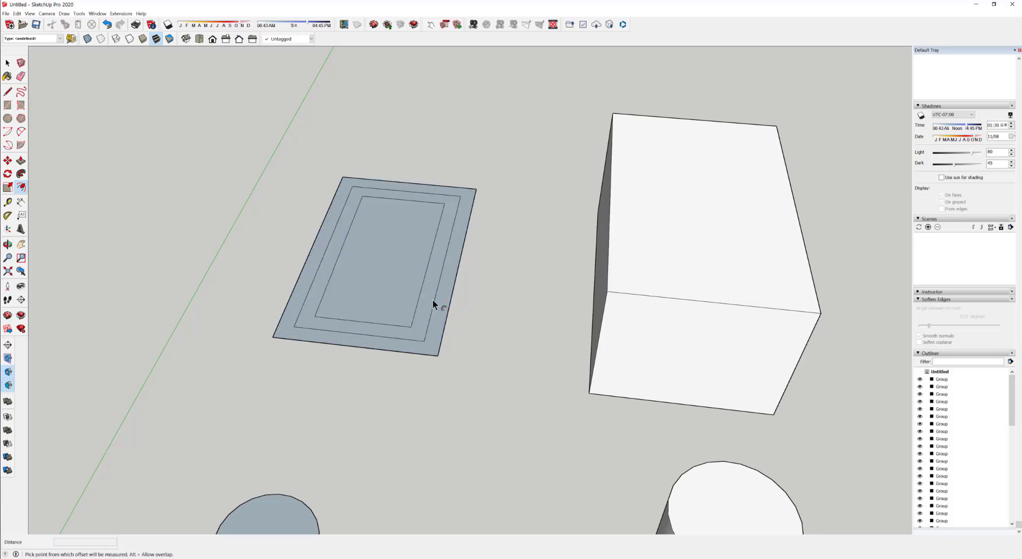
left_click(375, 321)
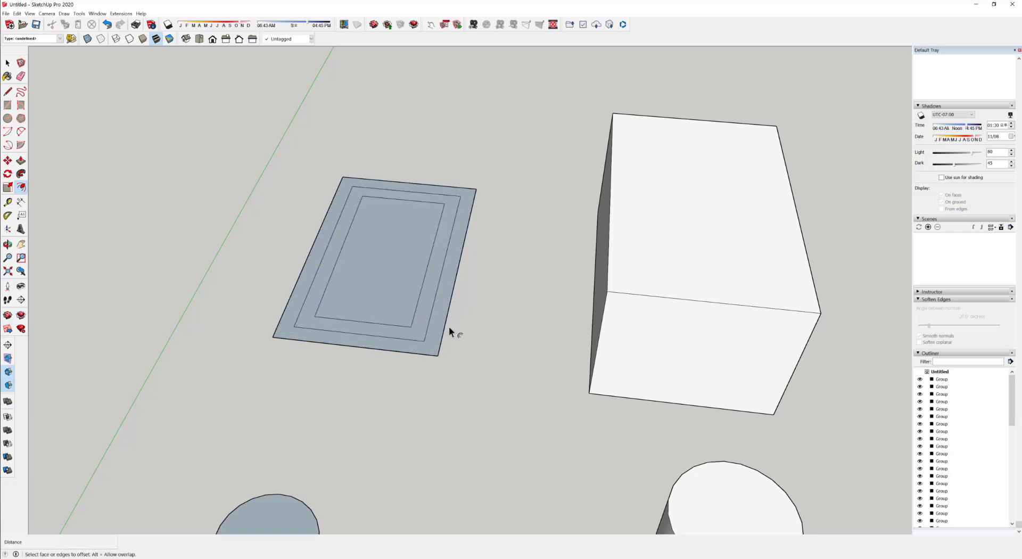
left_click(410, 302)
left_click(417, 272)
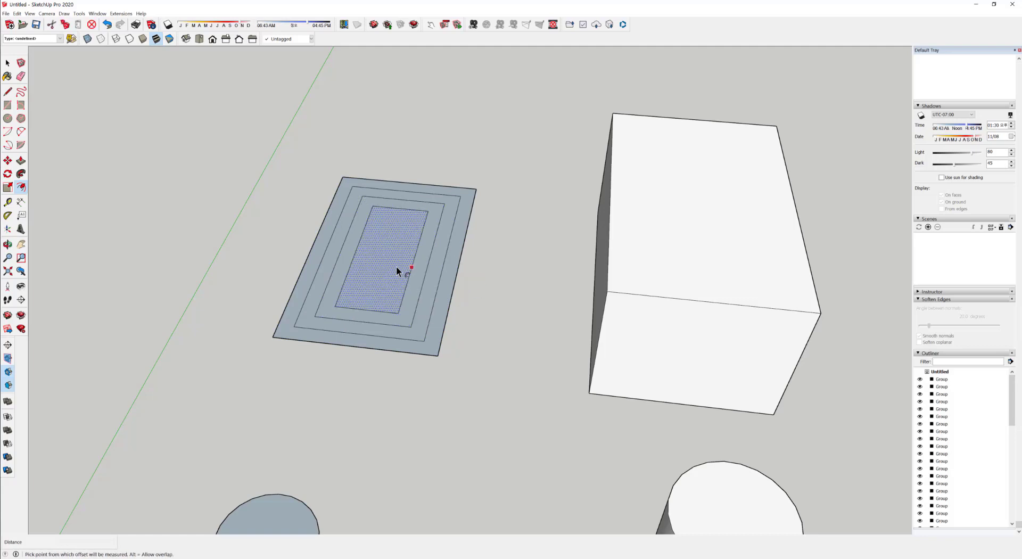
double_click(397, 267)
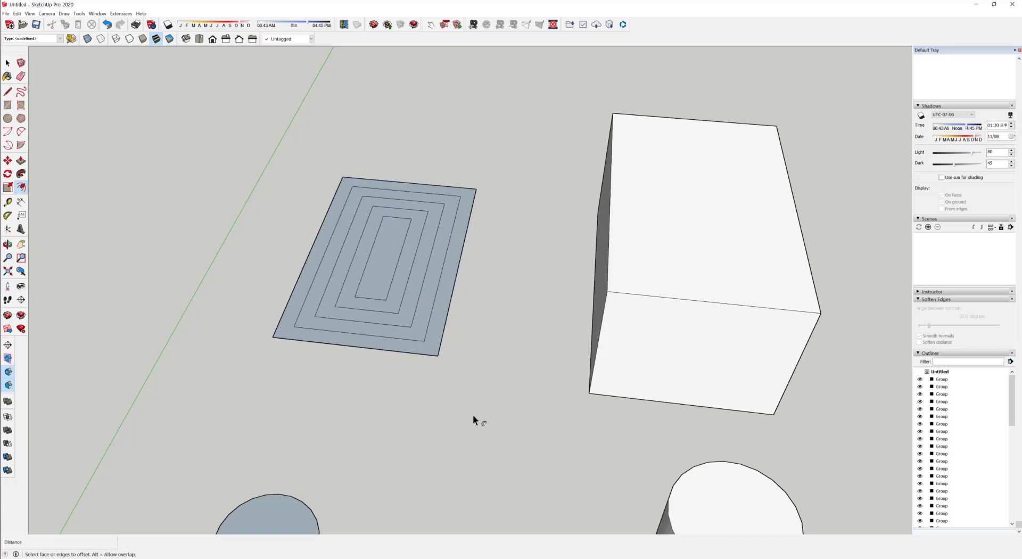
middle_click_drag(413, 404, 461, 333, "shift")
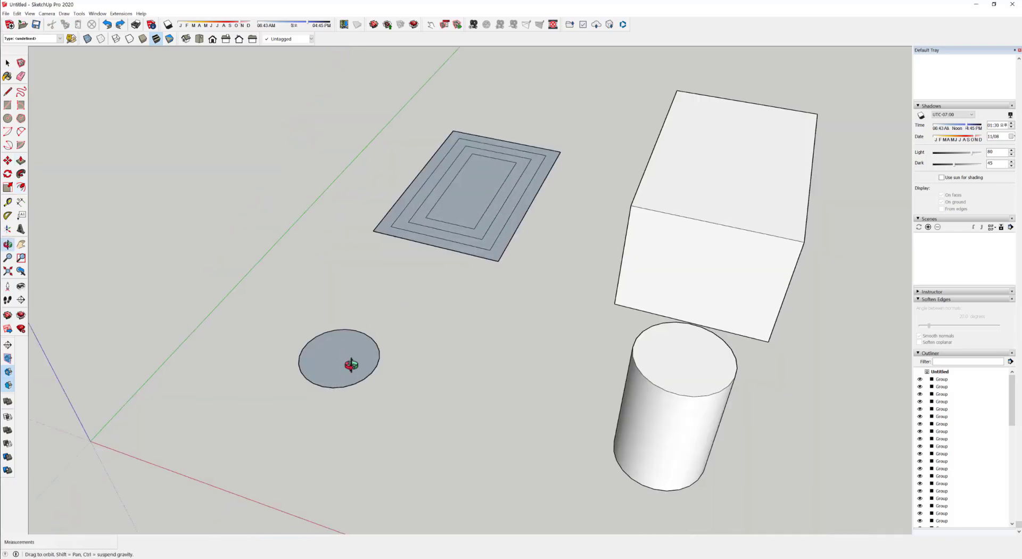
- Push/Pull the innermost nested rectangle upward by 1000 mm
middle_click_drag(312, 326, 290, 329, "shift")
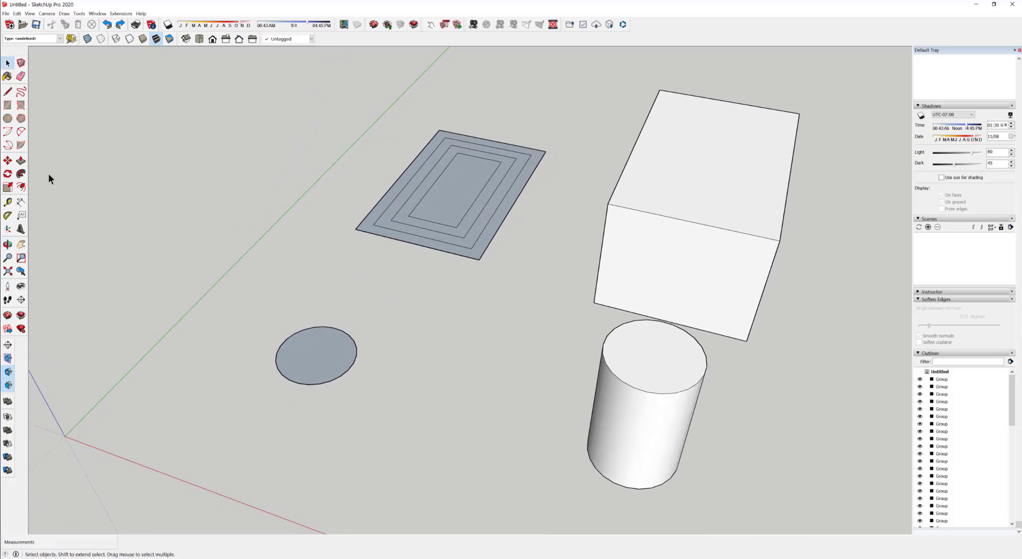
left_click(21, 160)
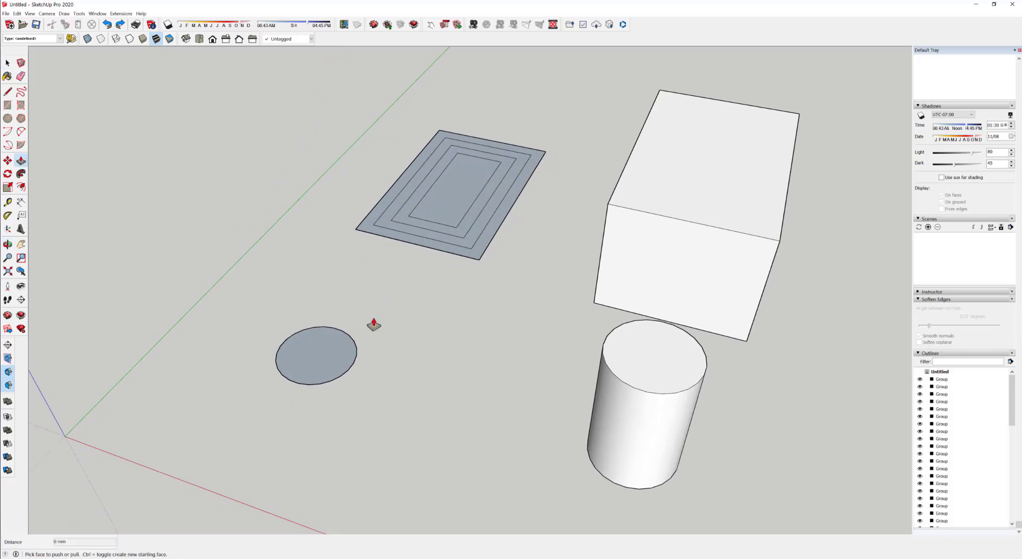
left_click(455, 187)
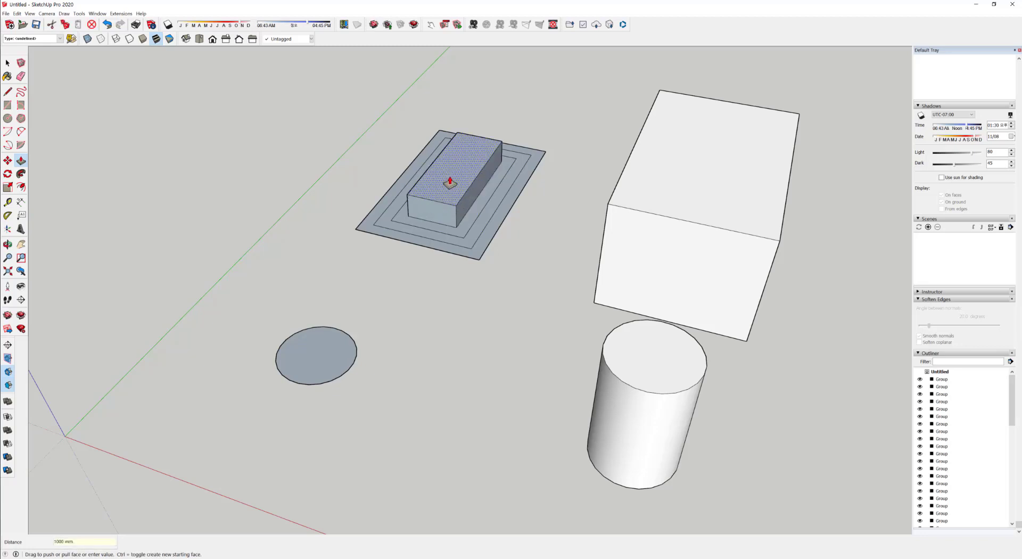
key("Return")
- Repeat the same upward pull on the second ring from the outside, the outermost ring and the flat circle
scroll(442, 259, "up", 3)
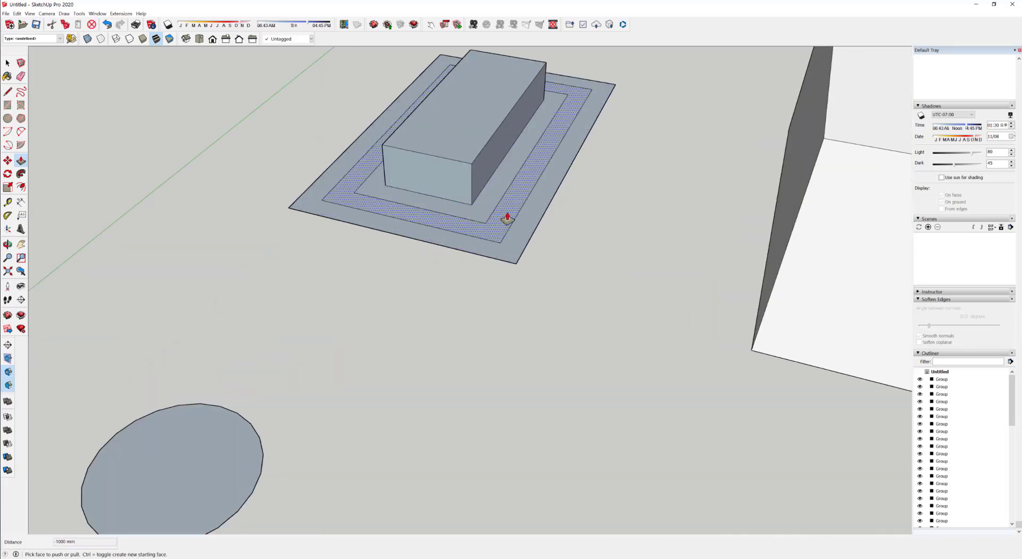
double_click(507, 219)
middle_click_drag(493, 206, 464, 202)
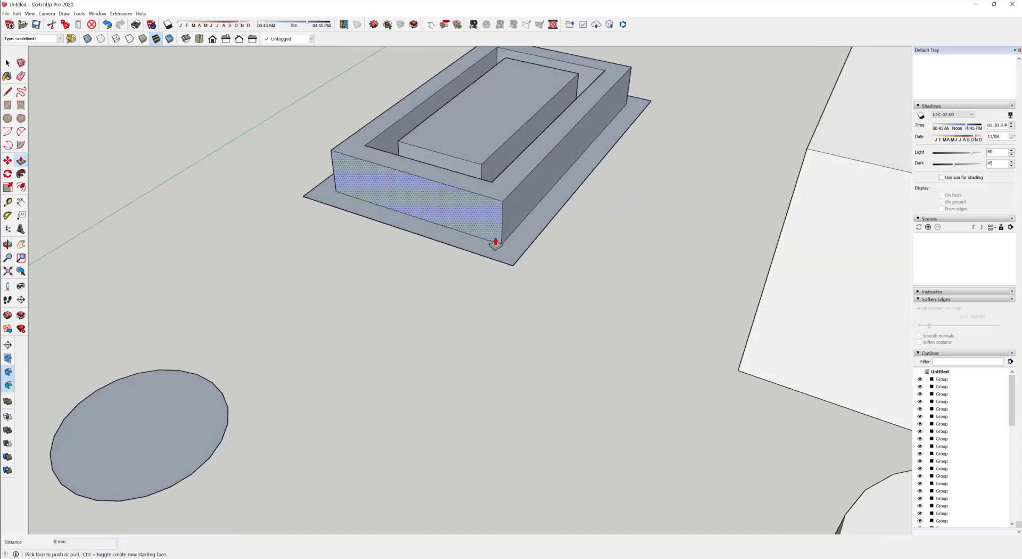
double_click(533, 238)
middle_click_drag(322, 333, 561, 230)
double_click(365, 317)
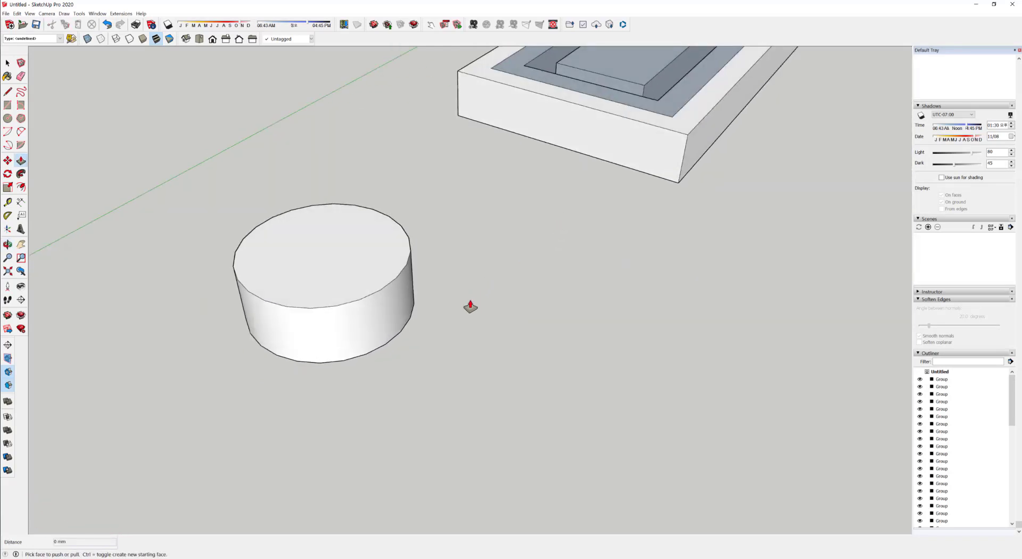
- Select all the boxes, cylinders and offset shapes in the model and delete them
scroll(472, 318, "up", 1)
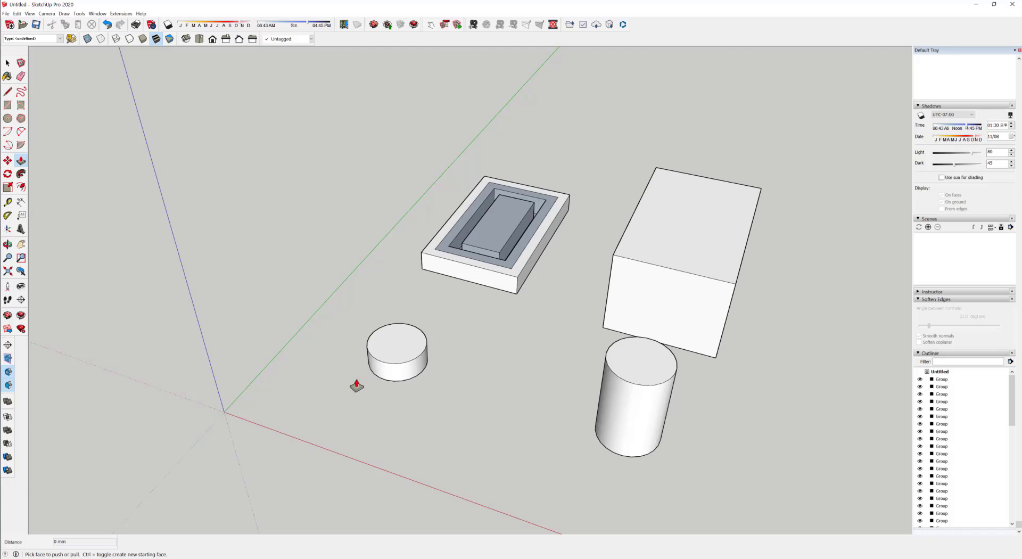
middle_click_drag(413, 369, 417, 333)
scroll(427, 325, "up", 3)
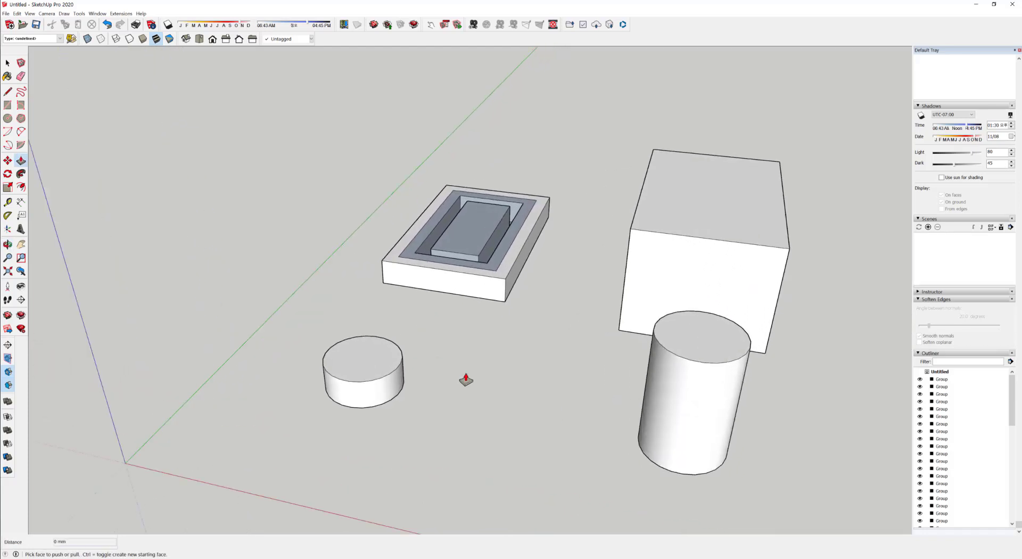
middle_click_drag(466, 379, 459, 360)
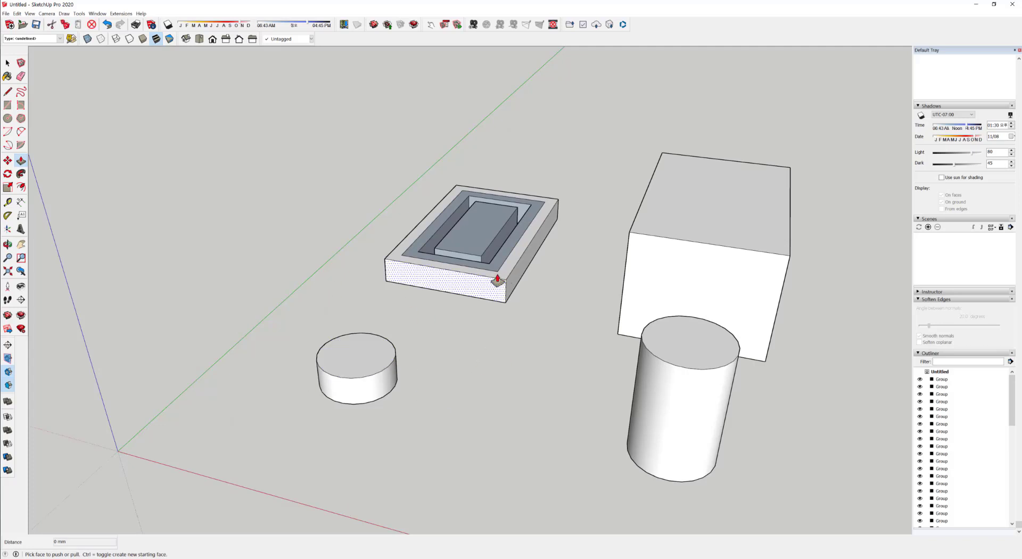
scroll(307, 311, "down", 5)
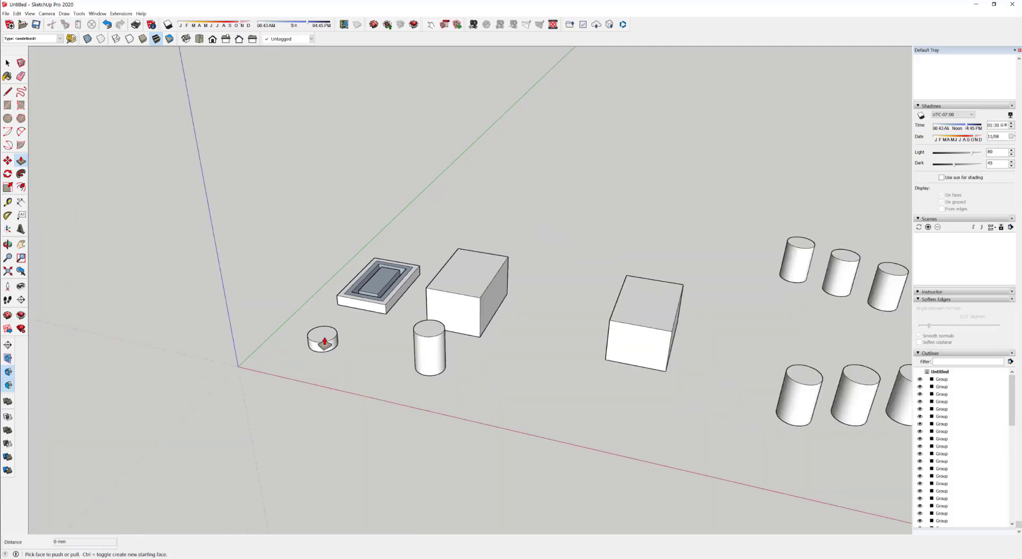
middle_click_drag(320, 343, 452, 353)
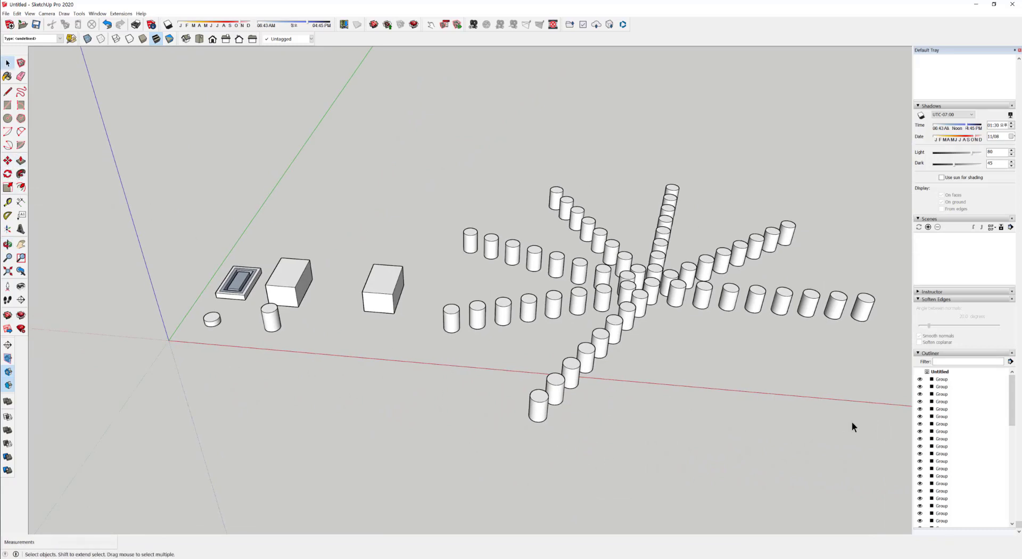
scroll(852, 422, "down", 2)
left_click_drag(488, 198, 244, 157)
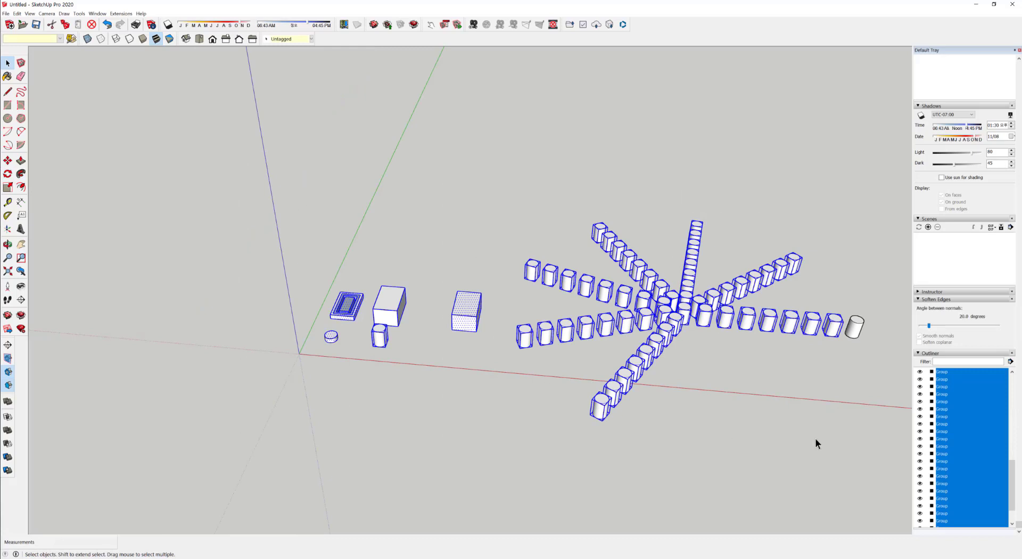
key("Delete")
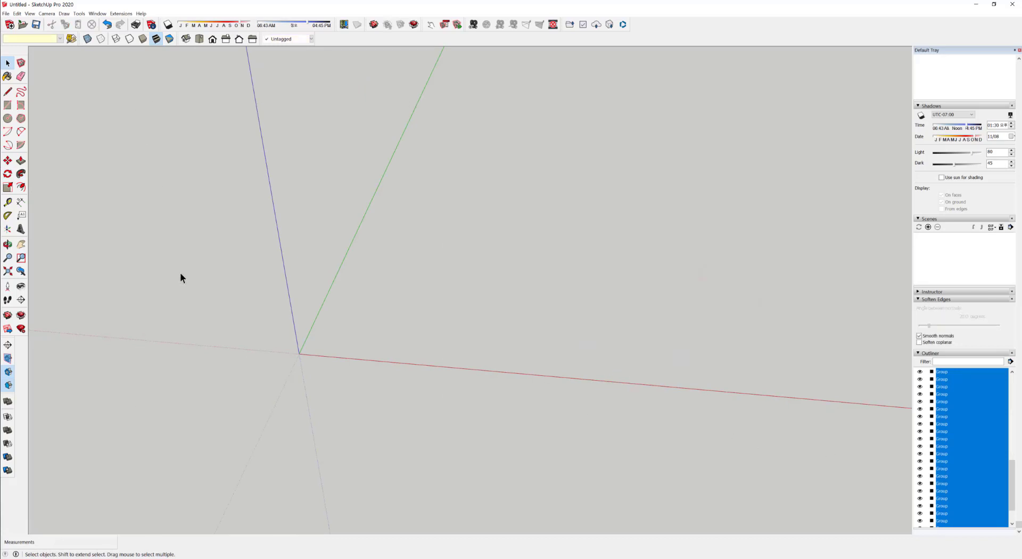
middle_click_drag(335, 344, 295, 333)
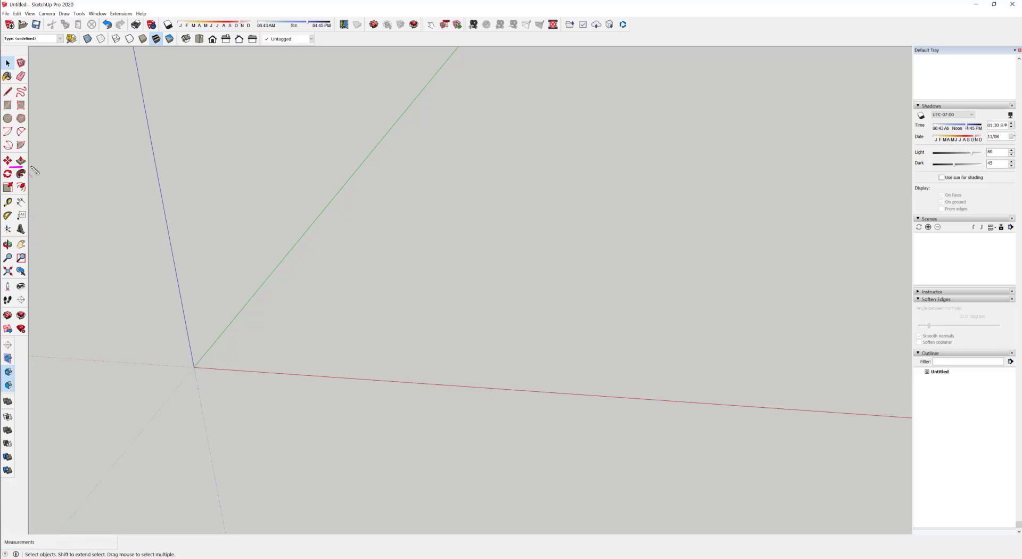
left_click_drag(13, 182, 39, 182)
key("Escape")
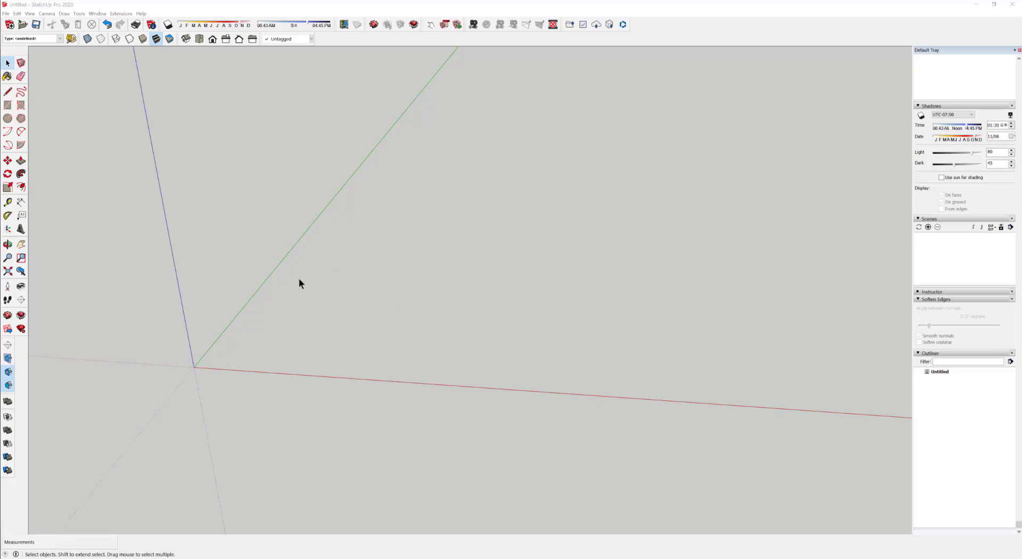
- Draw a vertical line up from the ground and a horizontal line from its upper end parallel to the red axis
middle_click_drag(356, 328, 306, 309)
middle_click_drag(462, 285, 410, 343)
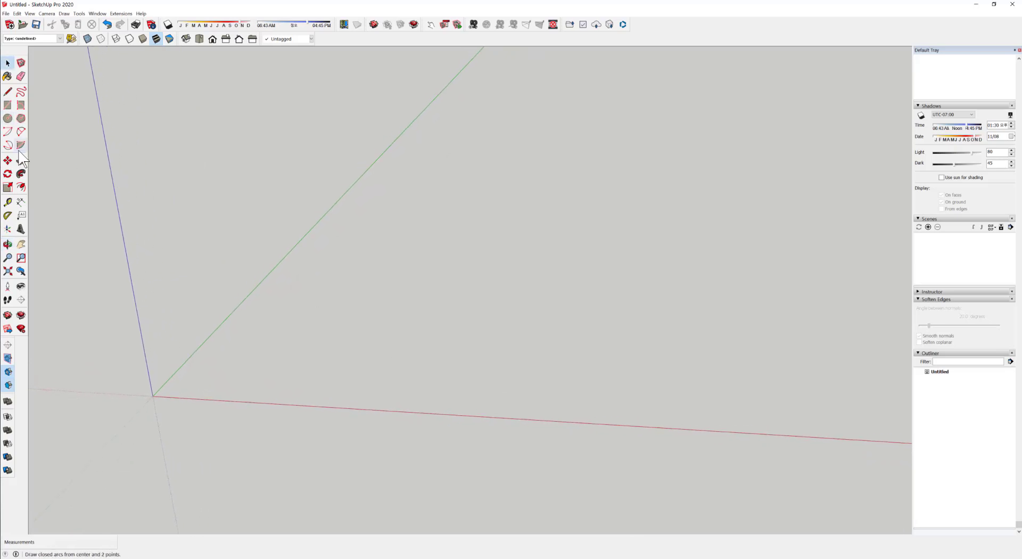
left_click(8, 92)
left_click(427, 351)
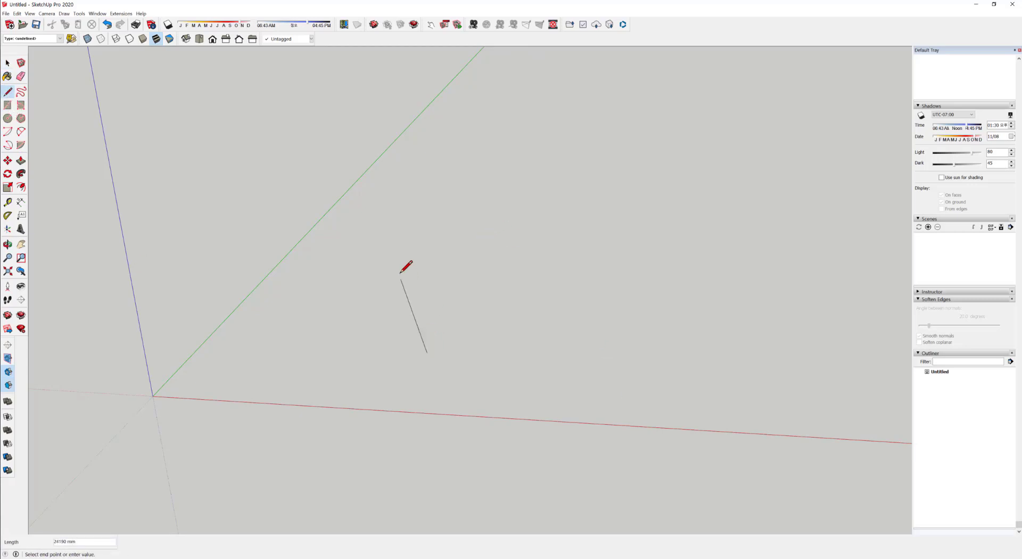
left_click(424, 201)
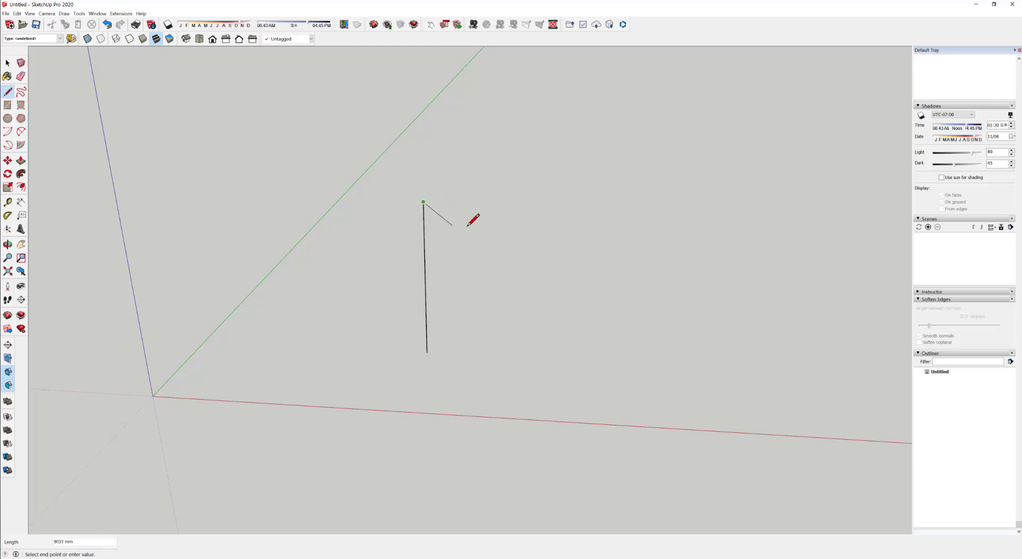
mouse_move(529, 211)
middle_mouse_down()
mouse_move(601, 194)
mouse_move(502, 86)
mouse_move(491, 98)
mouse_move(511, 143)
middle_mouse_up()
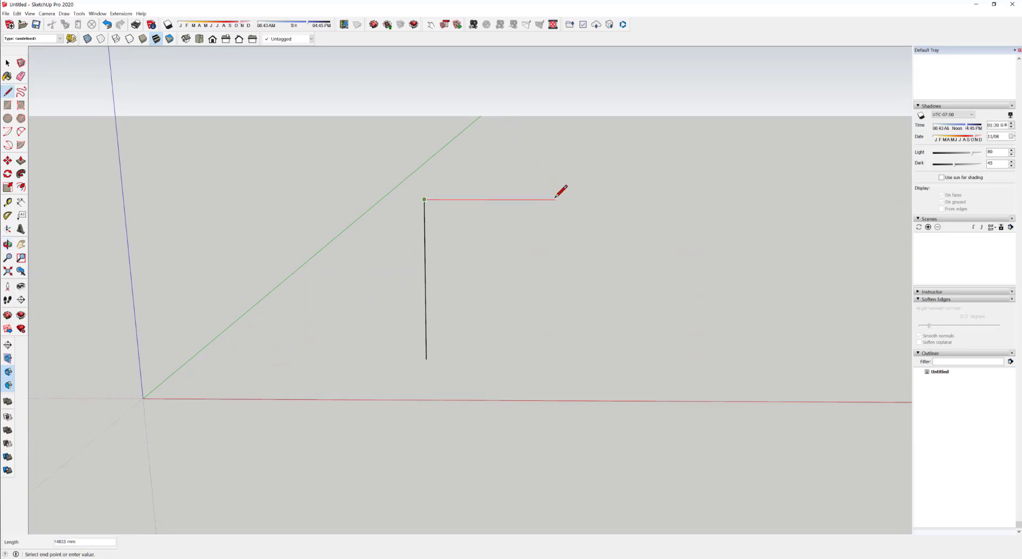
left_click(583, 199)
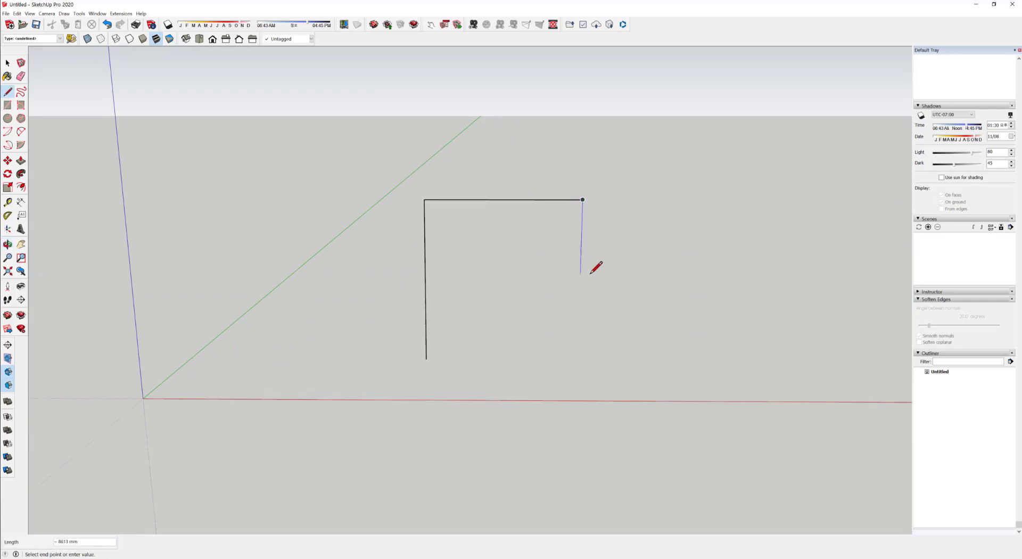
middle_click_drag(588, 271, 474, 319)
key("space")
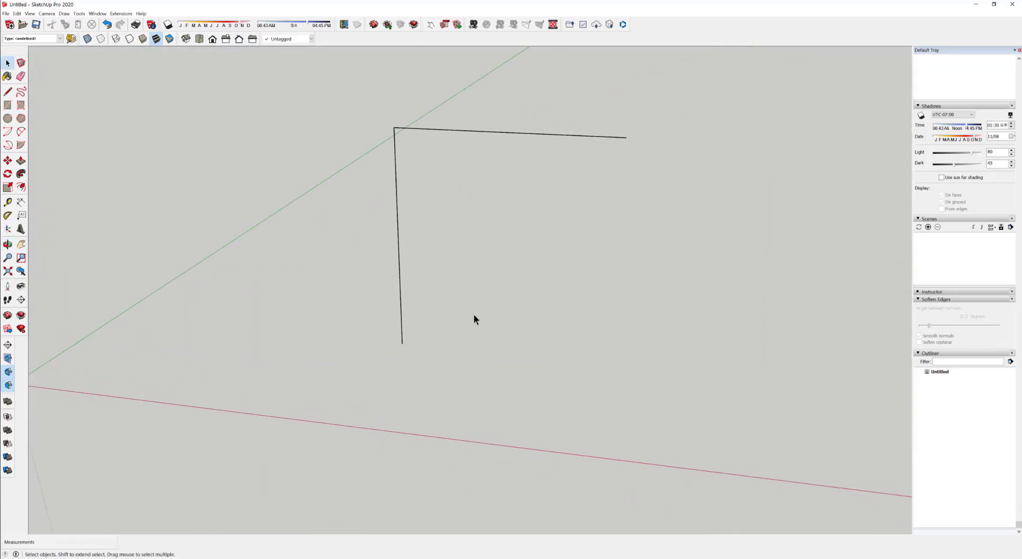
- Draw a flat circle of about 1986 mm radius centred on the lower end of the vertical line
left_click(8, 118)
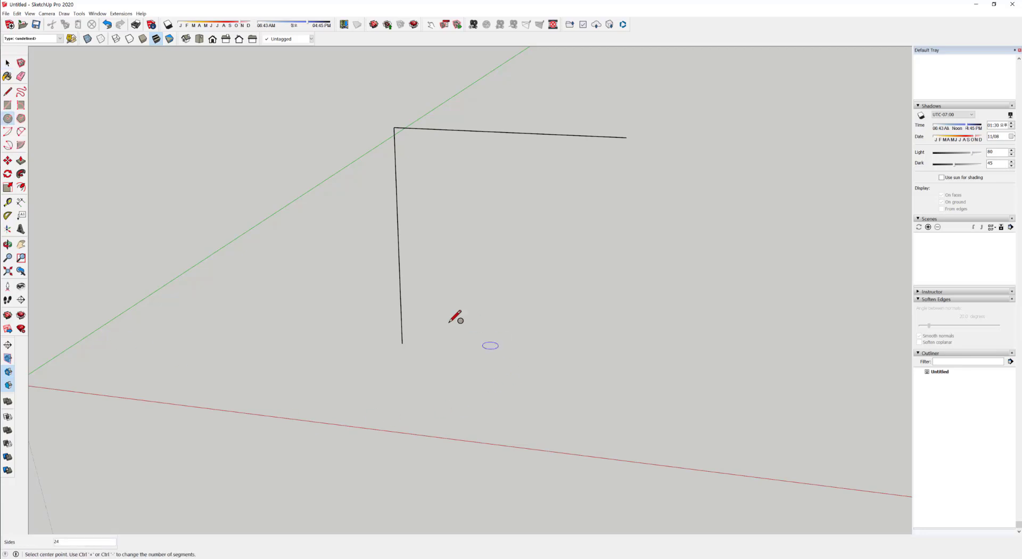
left_click(402, 344)
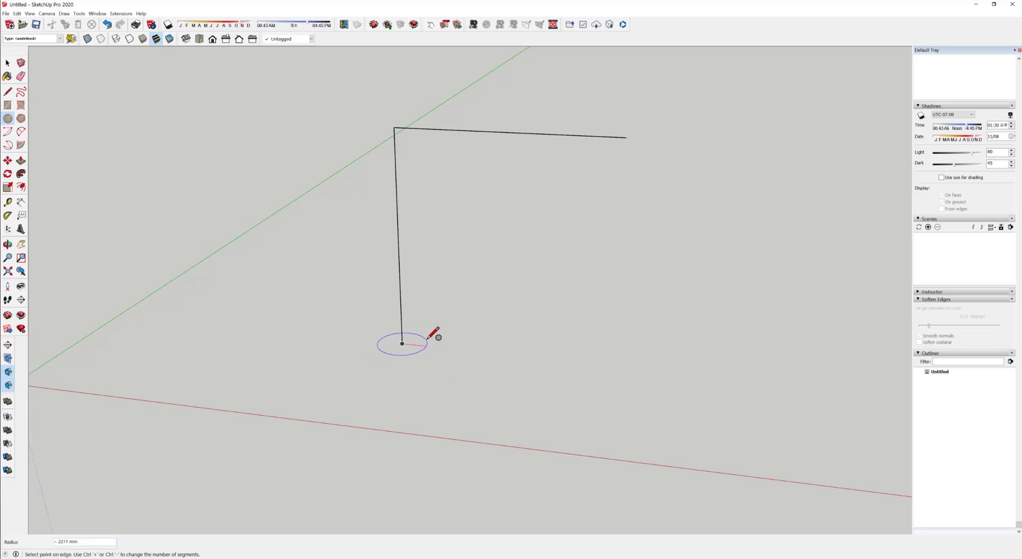
left_click(429, 339)
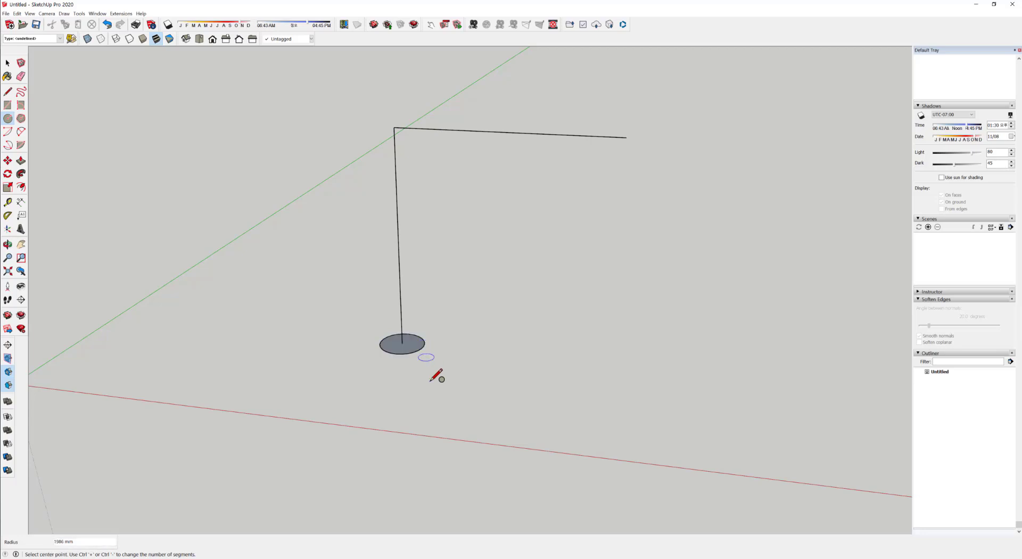
middle_click_drag(433, 373, 388, 340)
key("space")
- Try extruding the circle upward with Push/Pull, add a second extrusion from its top face, and undo both
left_click(413, 345)
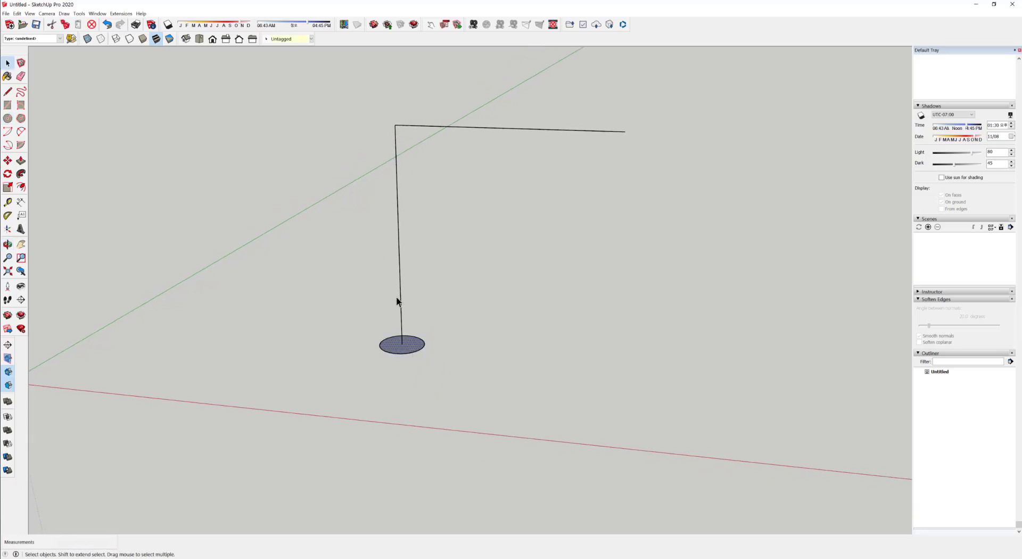
left_click(21, 161)
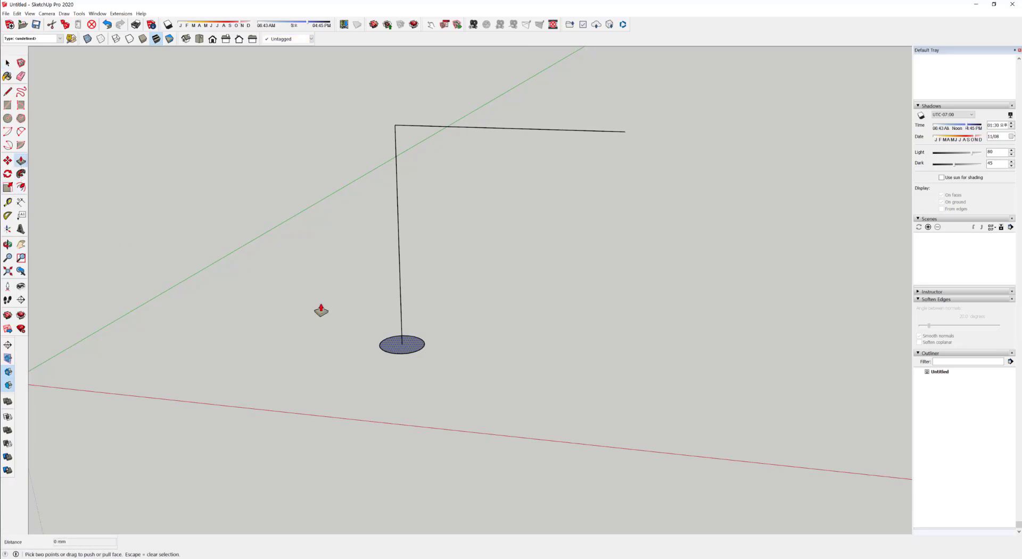
left_click_drag(419, 341, 412, 219)
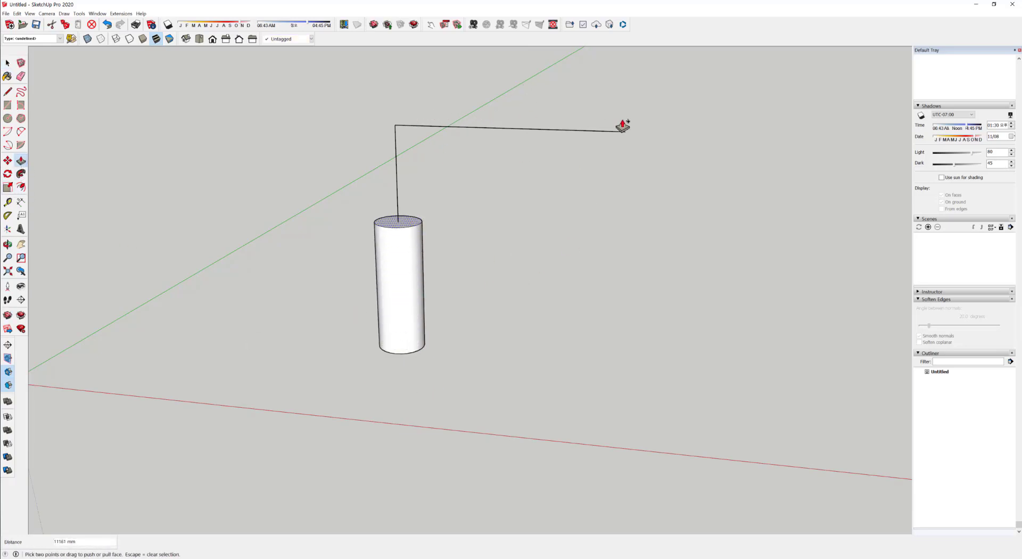
left_click_drag(399, 228, 419, 267)
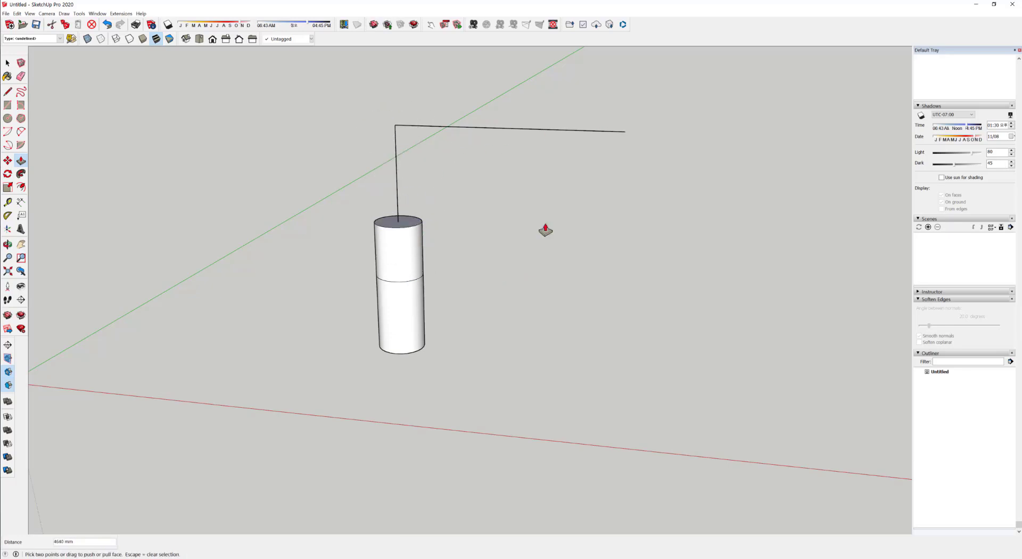
key("ctrl+z")
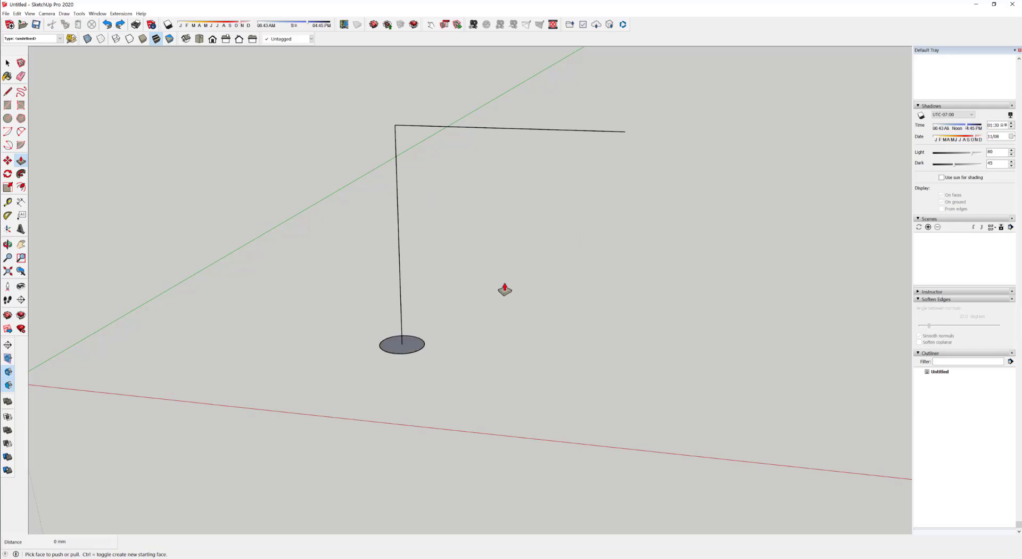
key("space")
left_click_drag(376, 110, 383, 93)
middle_click_drag(455, 223, 413, 320)
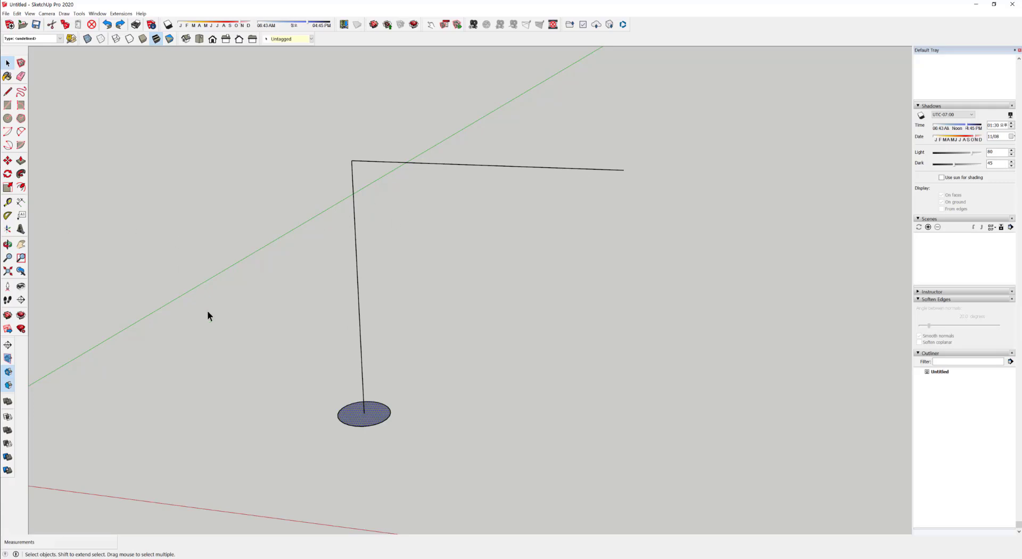
middle_click_drag(235, 344, 349, 347)
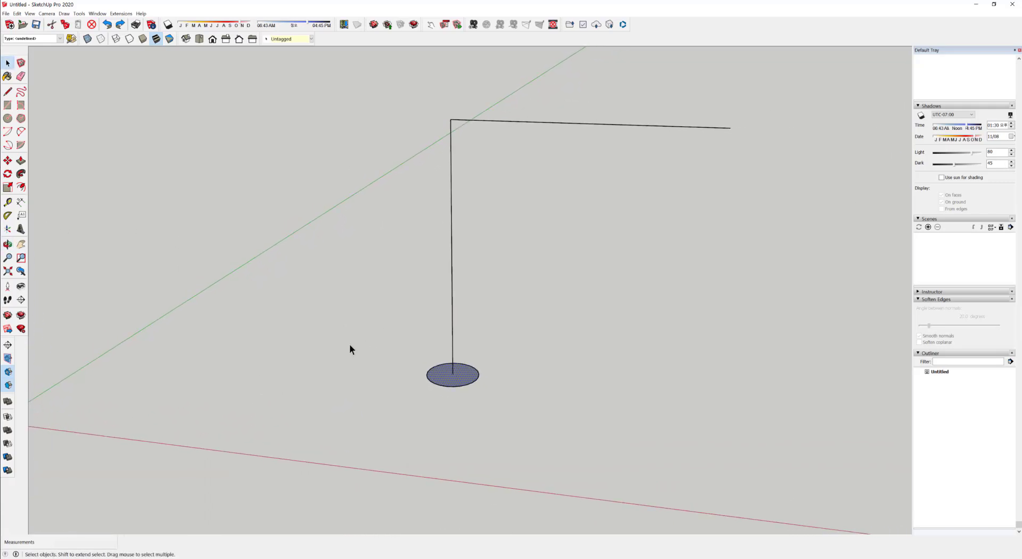
left_click(21, 187)
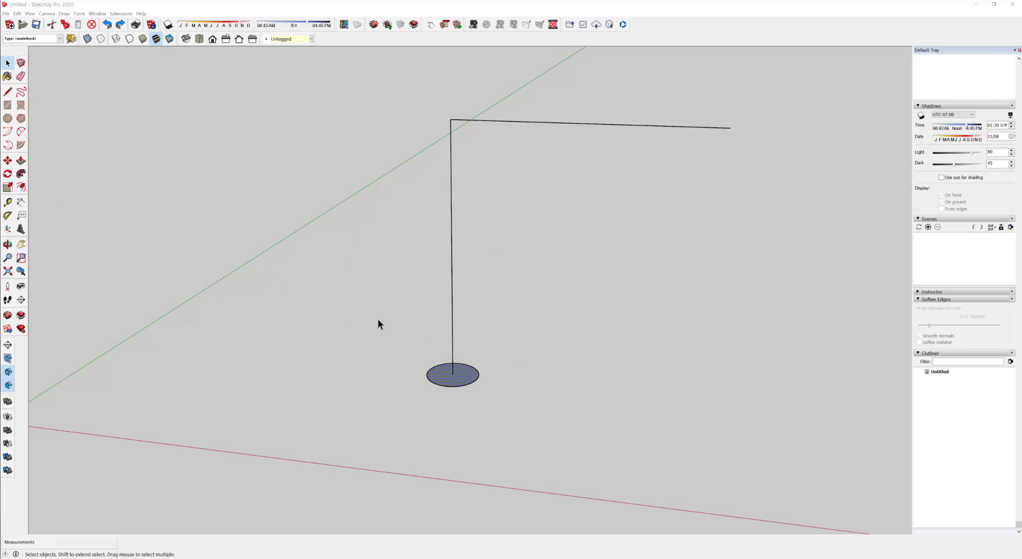
- Extrude the circle with Follow Me along the vertical and horizontal lines to form an L-shaped pipe
left_click(506, 313)
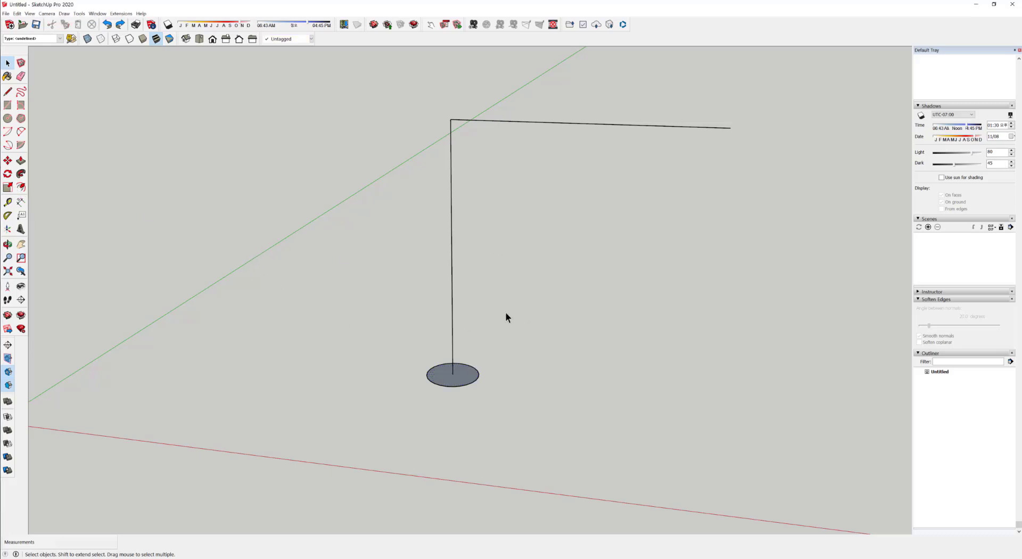
left_click(21, 174)
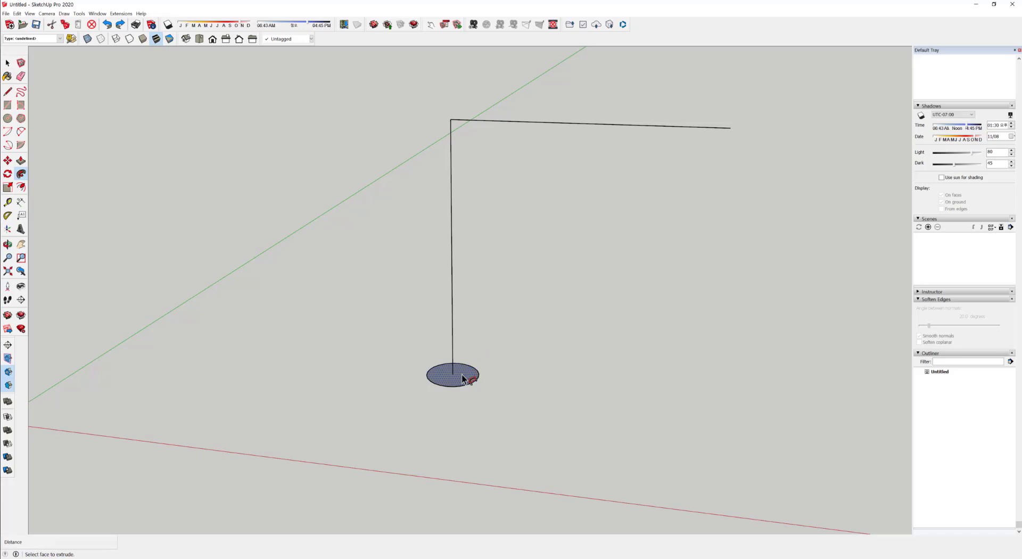
left_click_drag(462, 379, 590, 127)
left_click_drag(714, 126, 735, 128)
middle_click_drag(740, 162, 692, 231)
key("p")
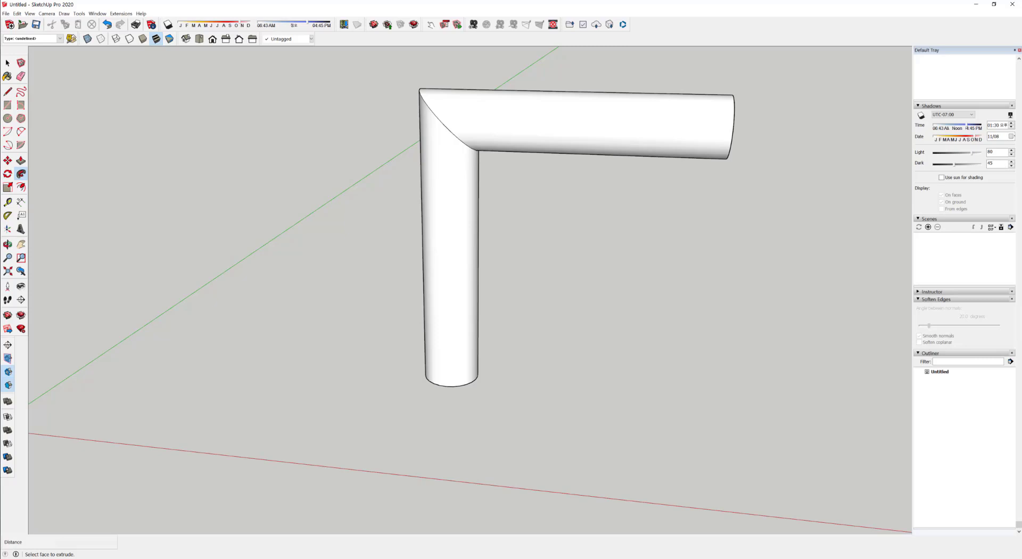
- Move both pipe segments sideways about 22238 mm, clear of the two path lines
middle_click_drag(468, 334, 806, 299)
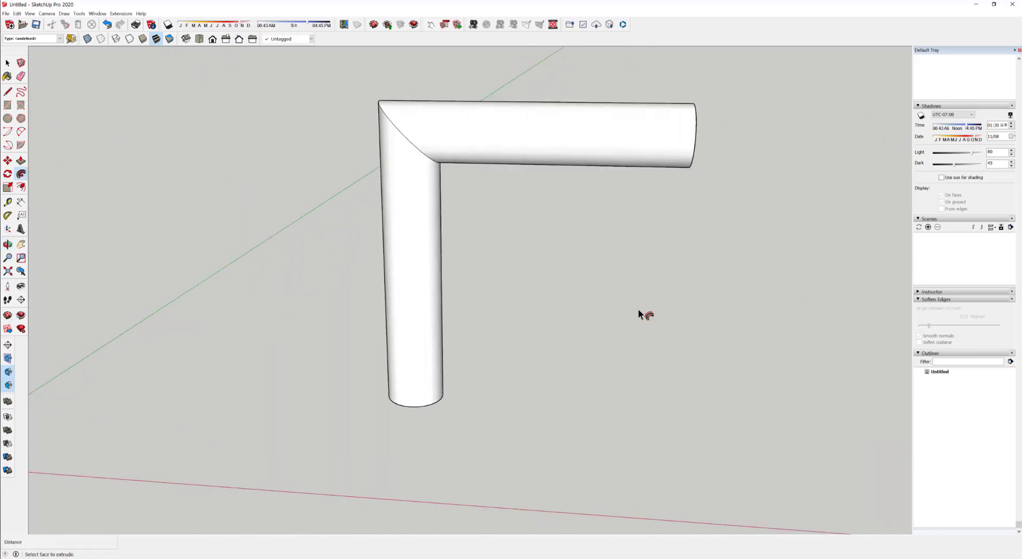
mouse_move(433, 350)
middle_mouse_down()
mouse_move(427, 358)
mouse_move(360, 153)
mouse_move(450, 357)
middle_mouse_up()
key("space")
left_click(422, 279)
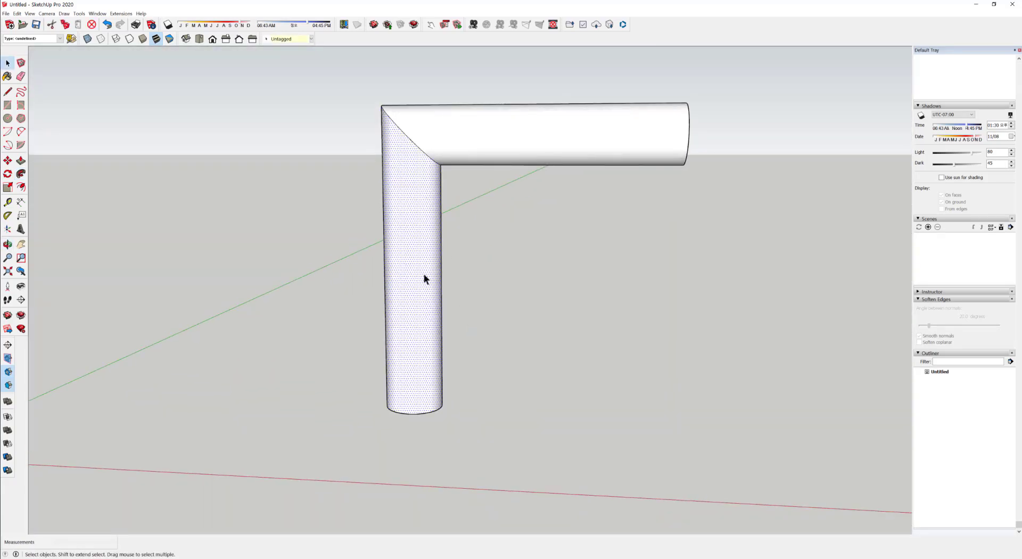
middle_click_drag(423, 278, 410, 297)
left_click(475, 150)
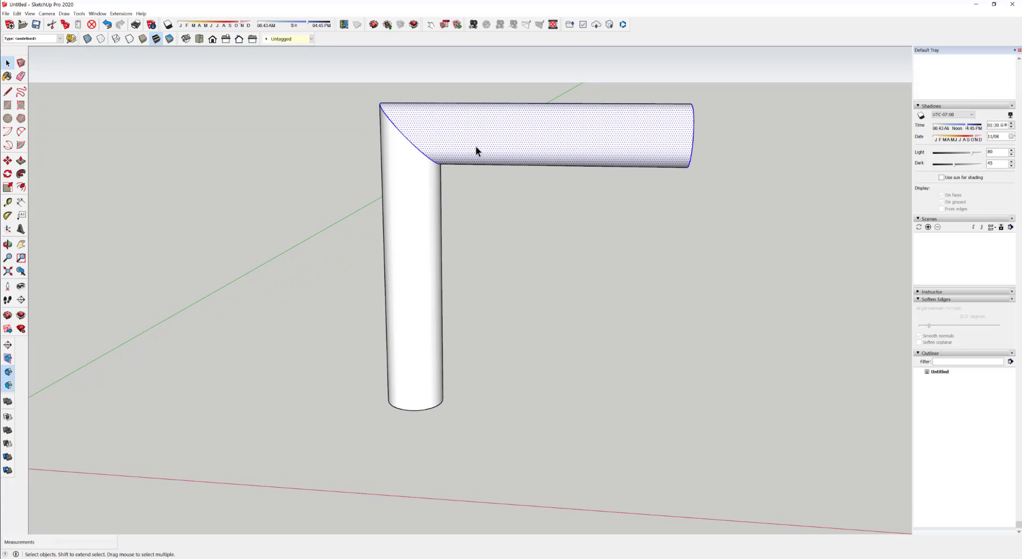
left_click(422, 222, "shift")
key("m")
left_click(412, 286)
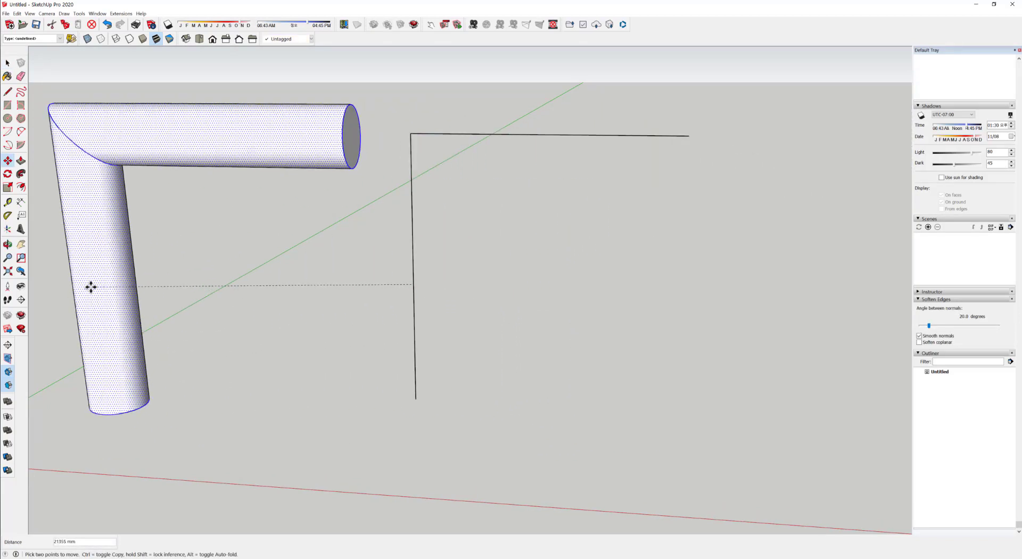
left_click(106, 276)
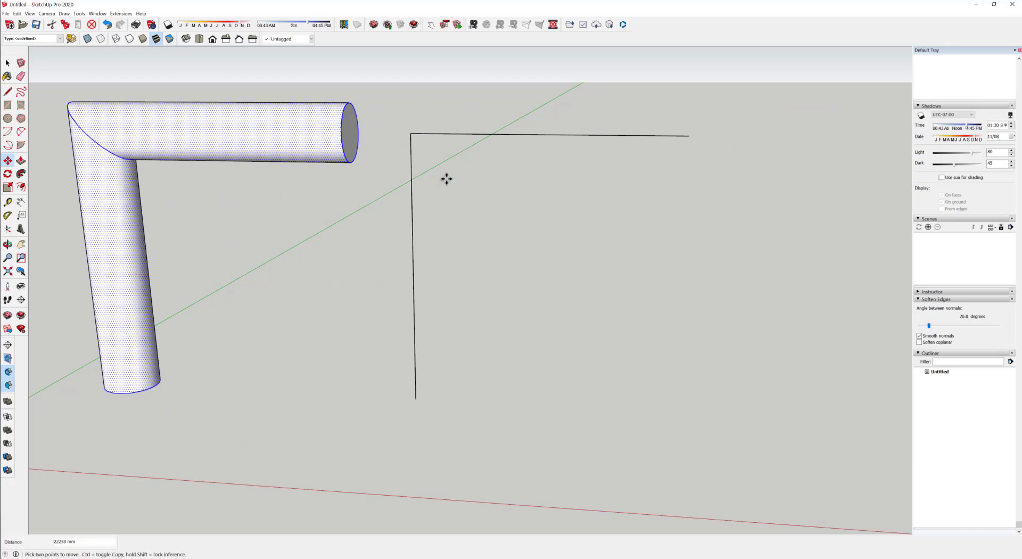
key("space")
mouse_move(335, 318)
middle_mouse_down()
mouse_move(440, 293)
mouse_move(527, 337)
middle_mouse_up()
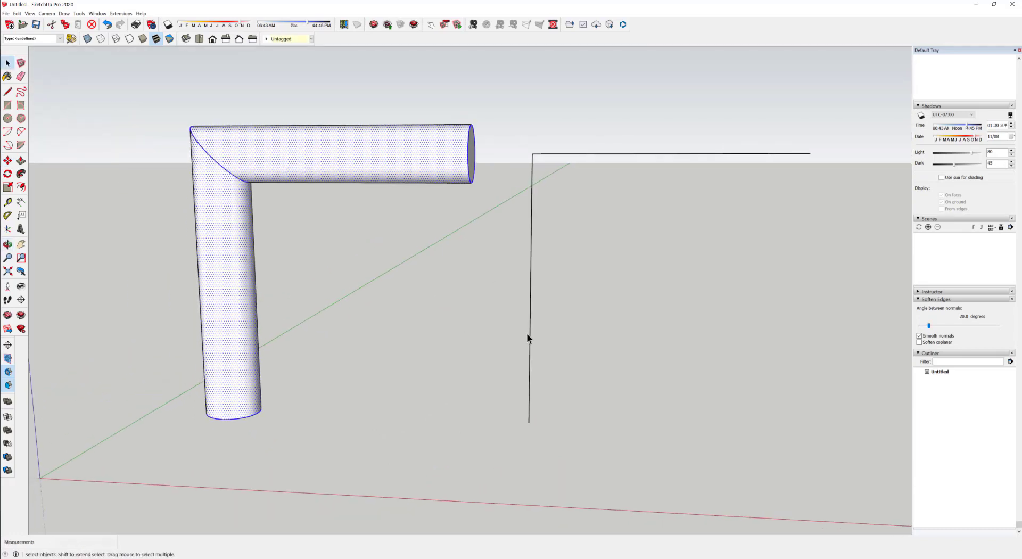
- Undo the pipe move and the Follow Me extrusion, and clear the selection
key("ctrl+z")
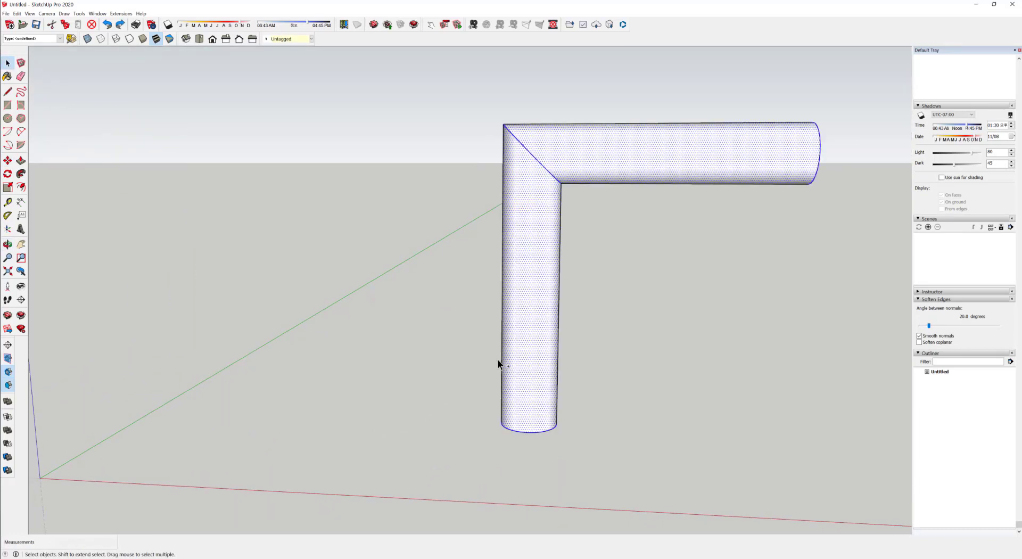
key("ctrl+z")
middle_click_drag(636, 440, 417, 345)
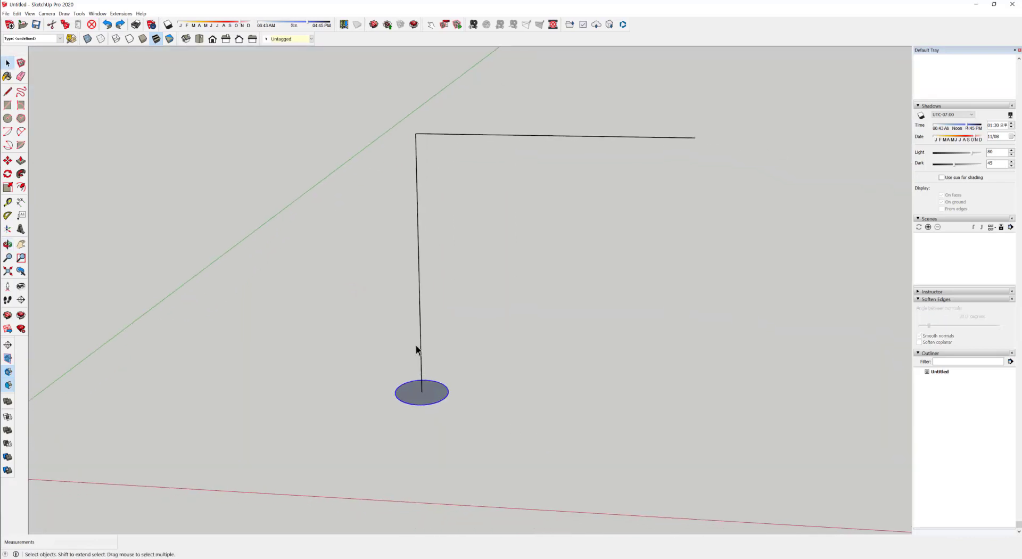
left_click(456, 265)
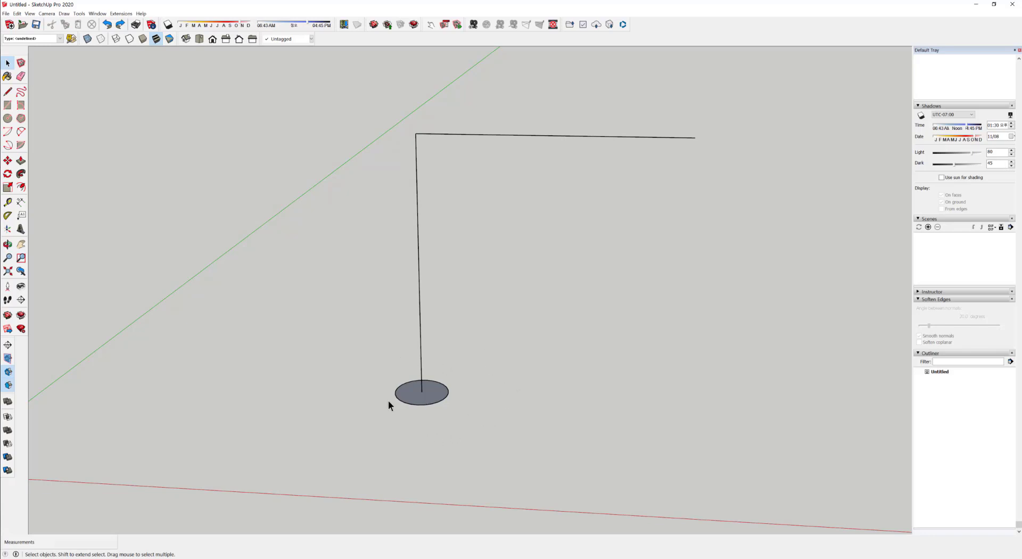
left_click(425, 398)
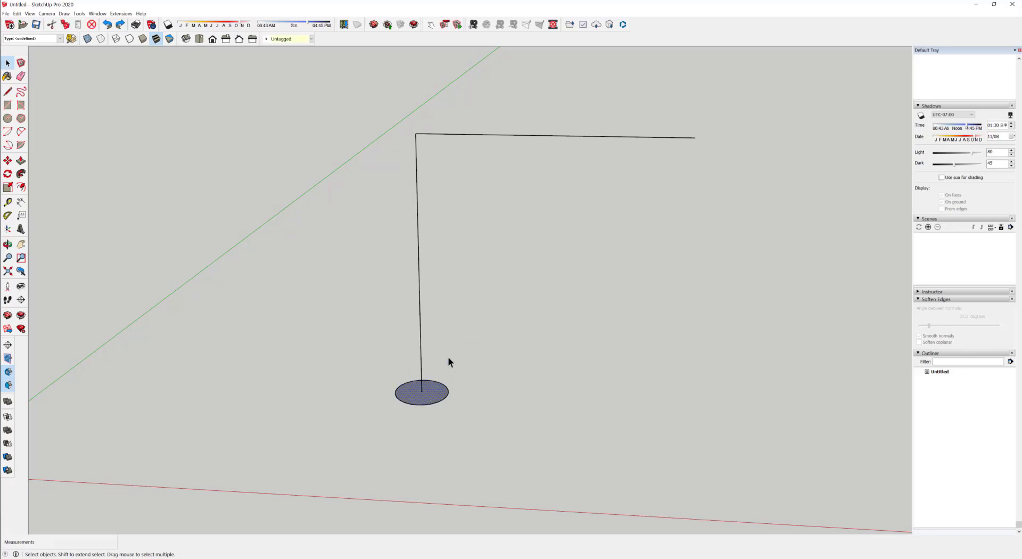
left_click(24, 172)
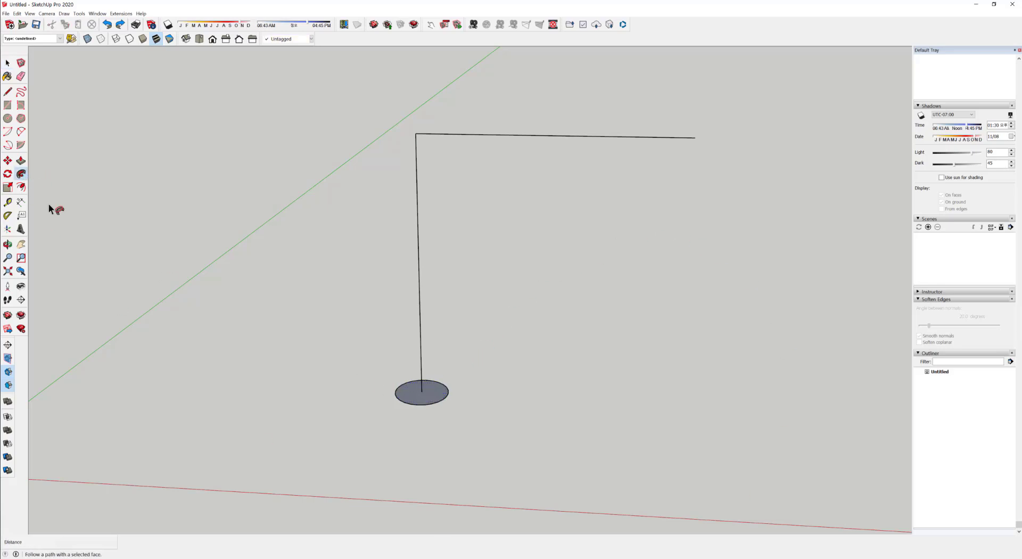
left_click(432, 398)
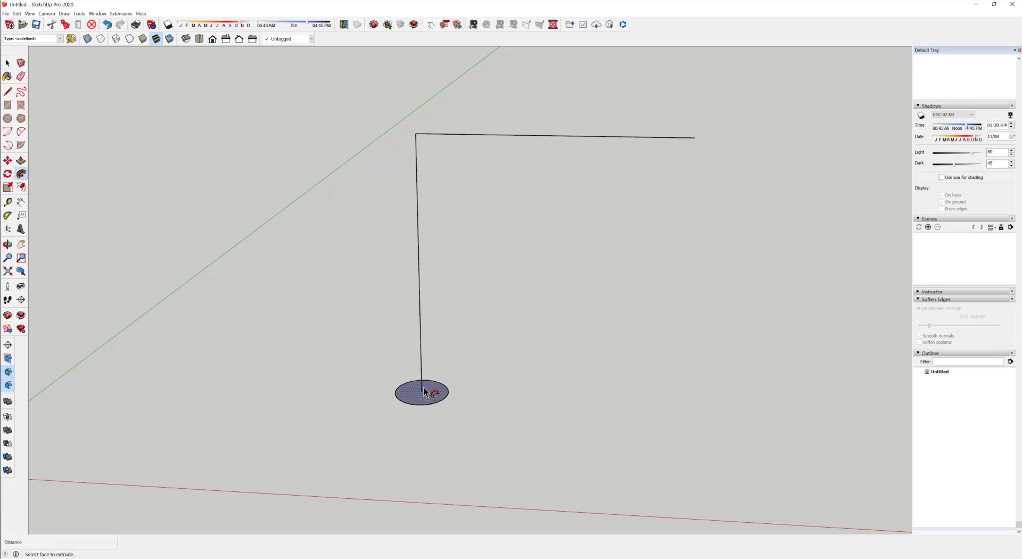
left_click(425, 388)
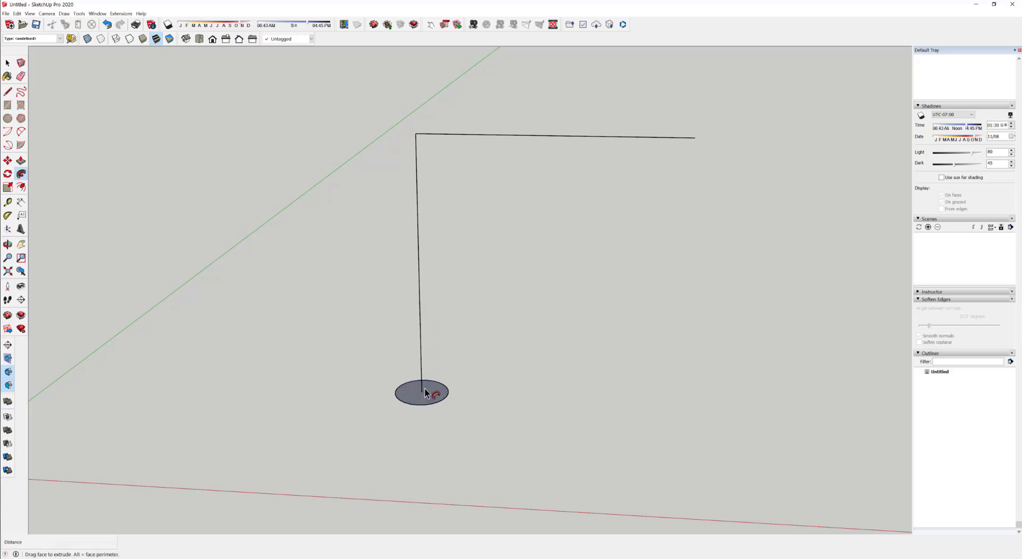
key("Escape")
left_click(426, 392)
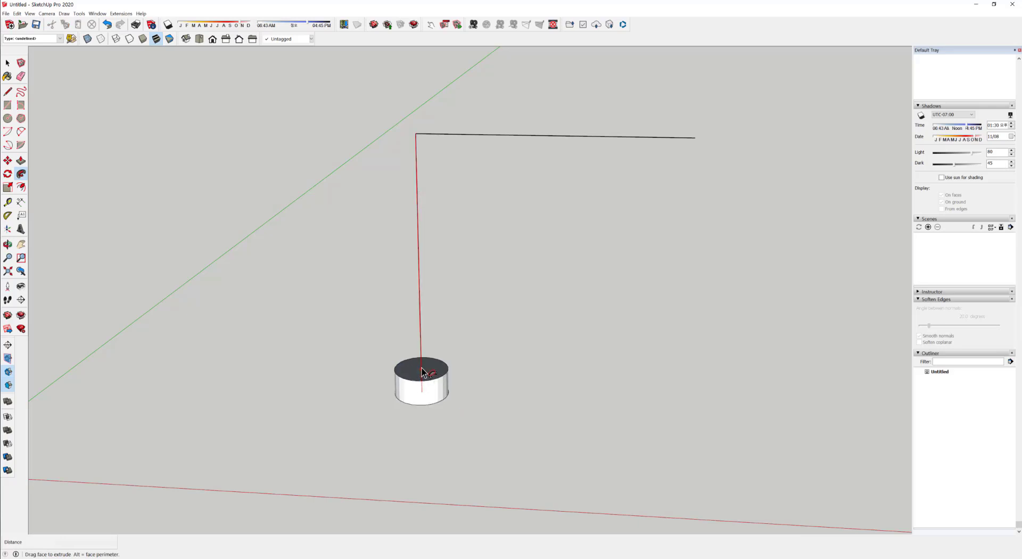
key("Escape")
key("space")
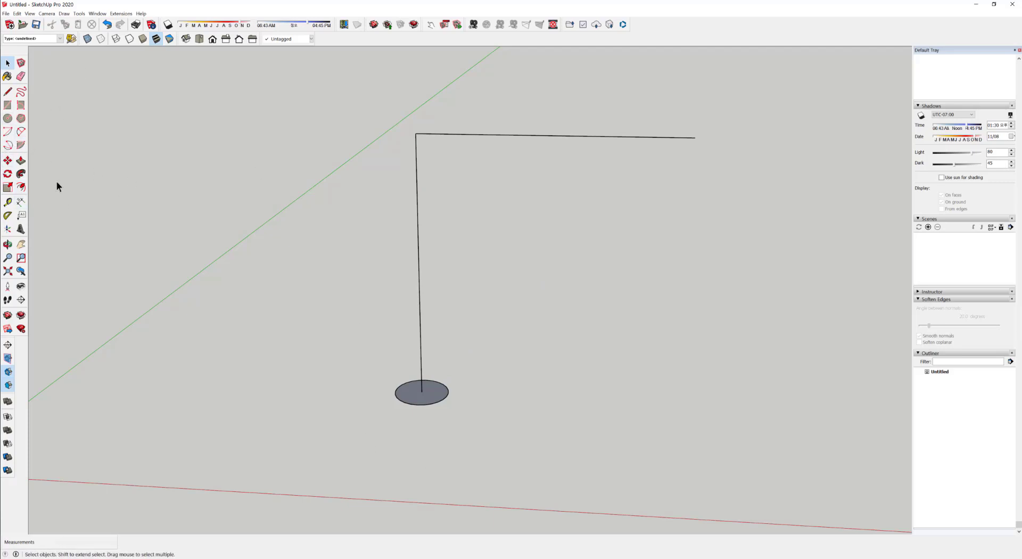
- Preselect the vertical and horizontal lines as the path, extrude the circle along them with Follow Me, and undo it
left_click_drag(466, 154, 336, 94)
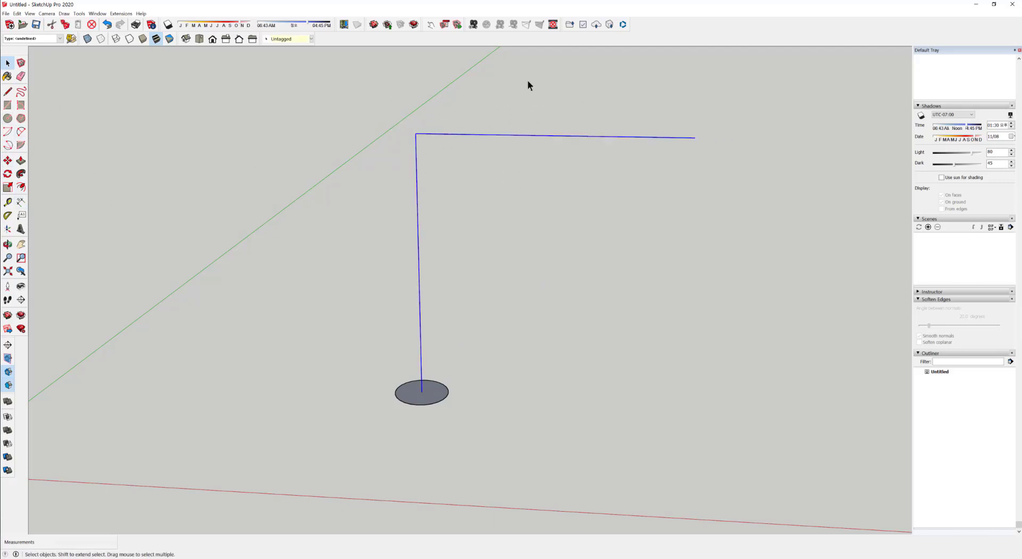
left_click(445, 204)
left_click_drag(426, 181, 367, 107)
left_click(21, 175)
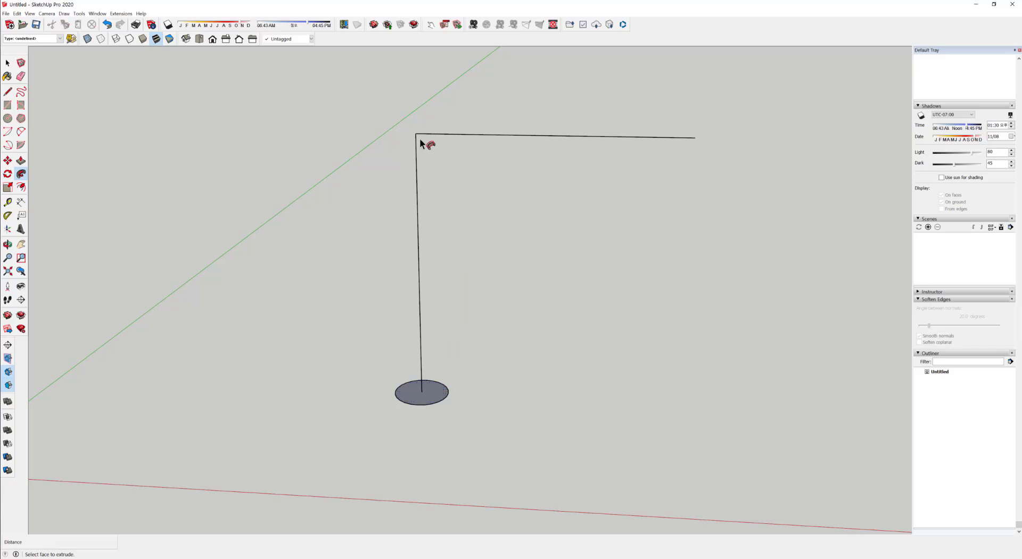
left_click(441, 397)
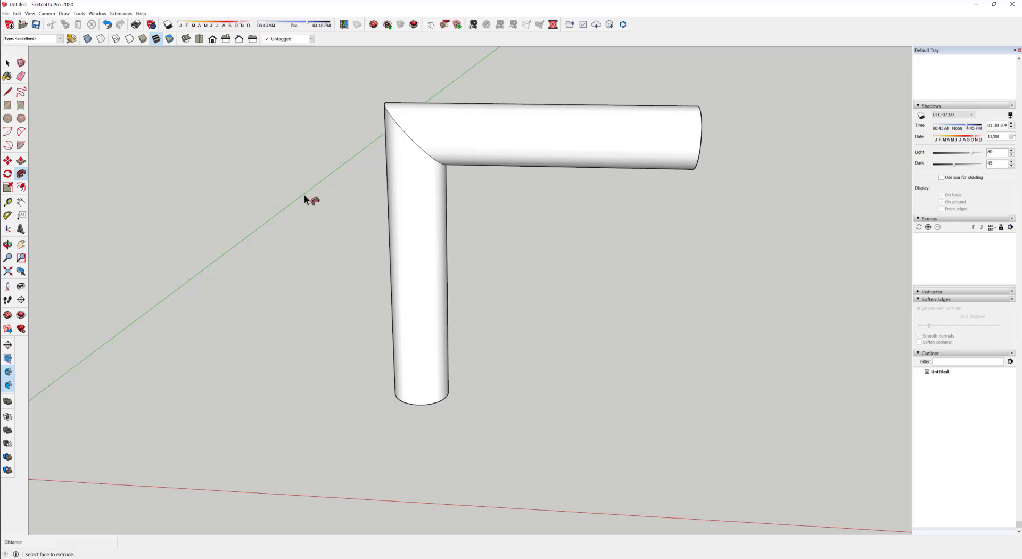
key("ctrl+z")
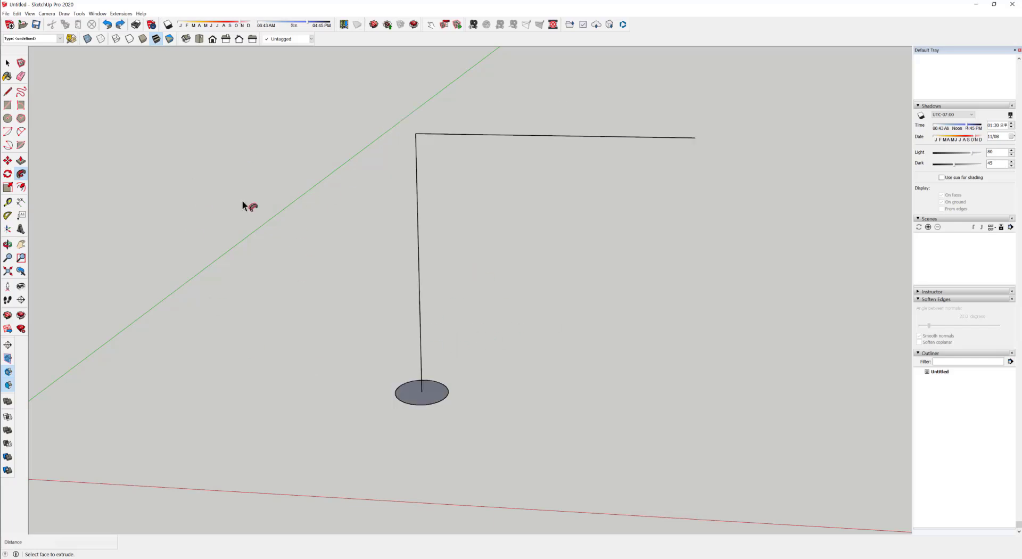
- Try guiding the circle manually with Follow Me up the vertical line and partway along the horizontal one, and undo it
left_click_drag(444, 394, 409, 264)
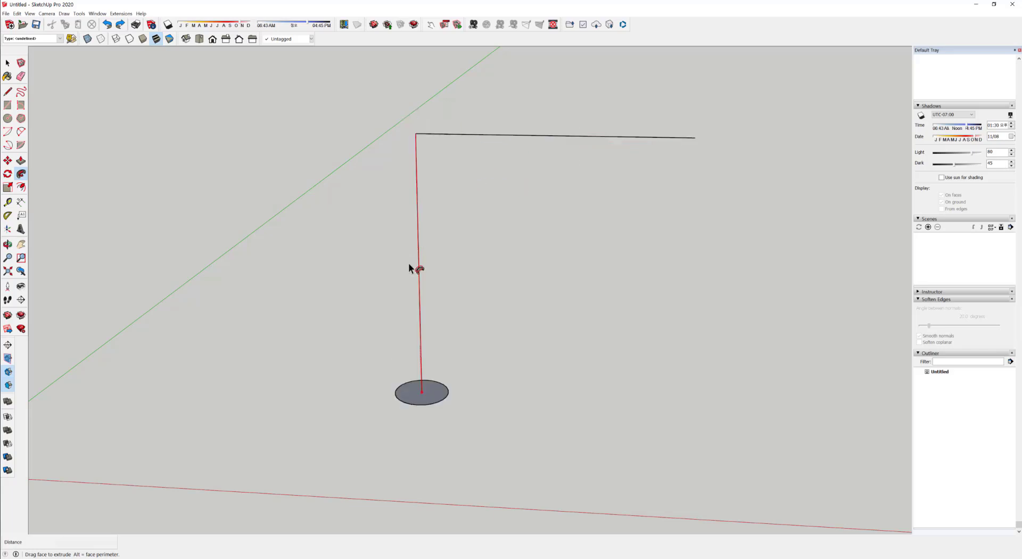
left_click_drag(435, 372, 439, 315)
key("Escape")
left_click_drag(437, 384, 529, 140)
middle_click_drag(550, 230, 543, 131)
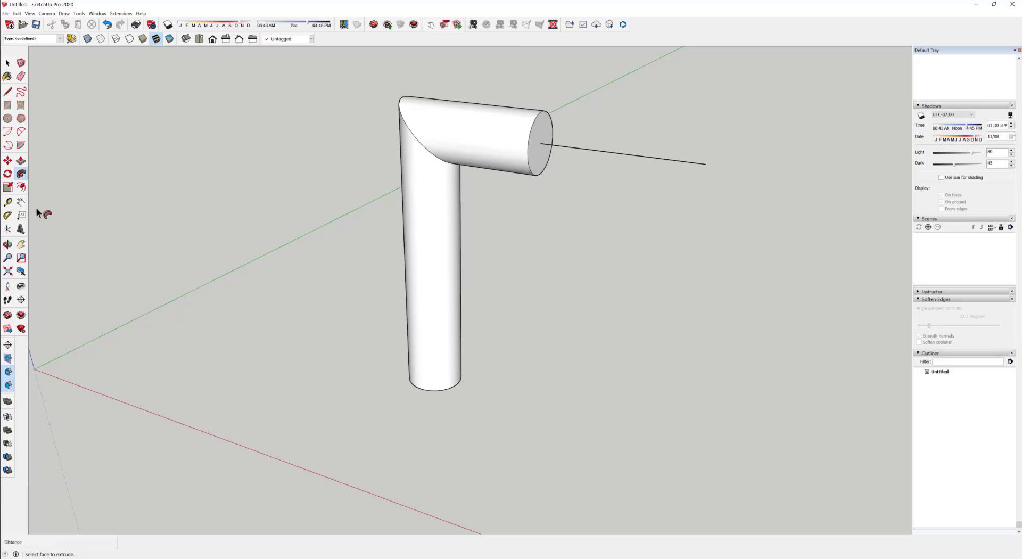
middle_click_drag(428, 318, 470, 335)
key("ctrl+z")
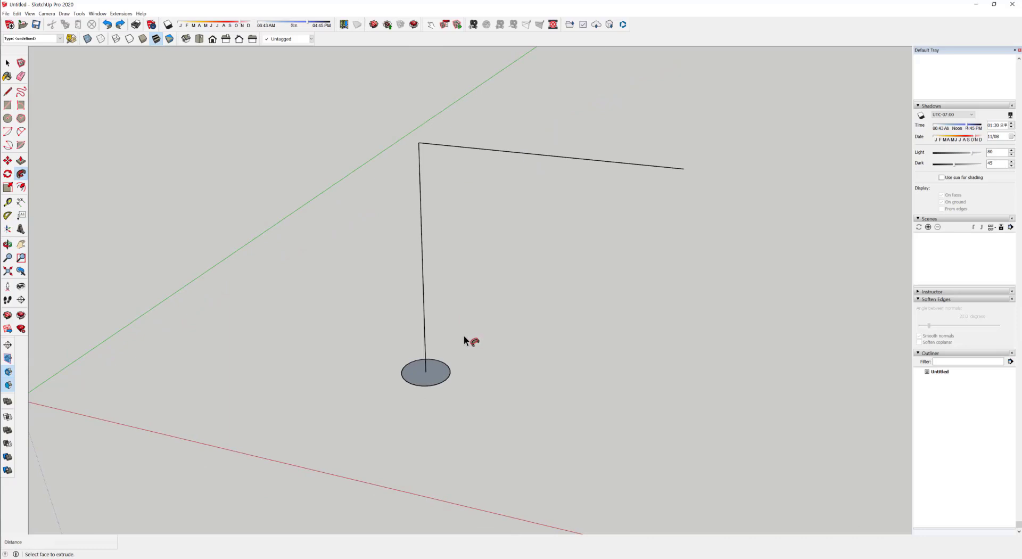
- Extrude the circle with Follow Me along the preselected vertical and horizontal lines into an L-shaped pipe
key("space")
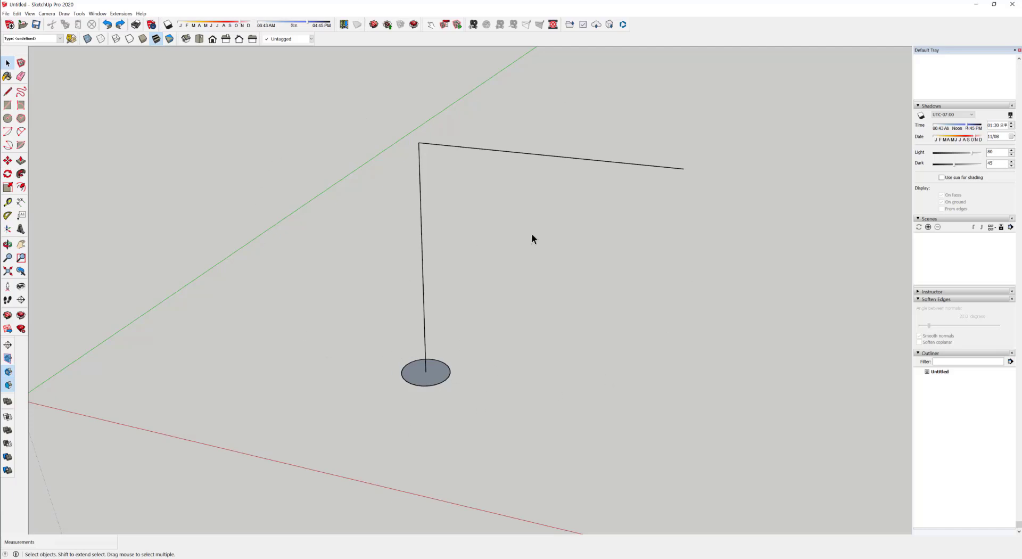
mouse_move(401, 371)
middle_mouse_down()
mouse_move(423, 338)
mouse_move(372, 354)
mouse_move(400, 382)
middle_mouse_up()
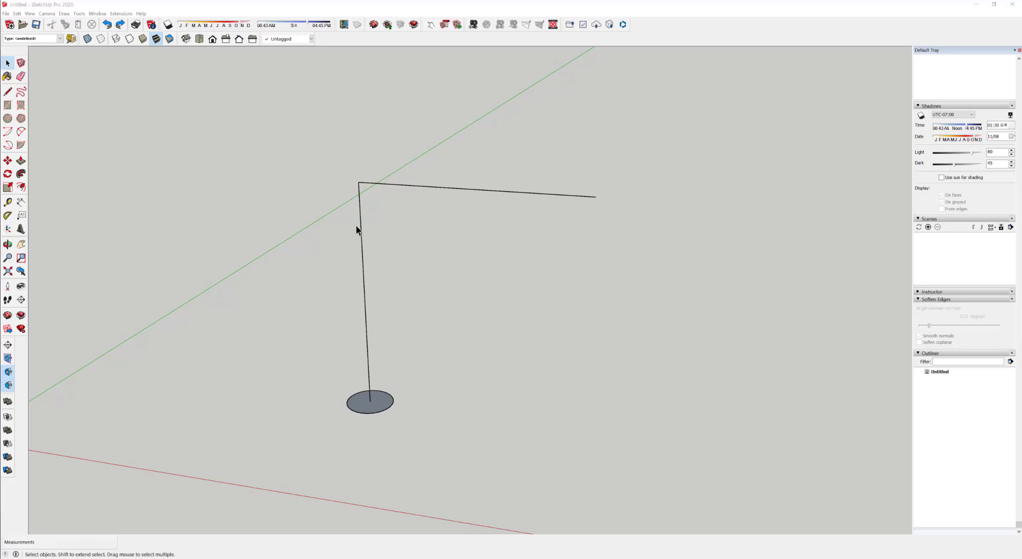
left_click_drag(424, 251, 342, 171)
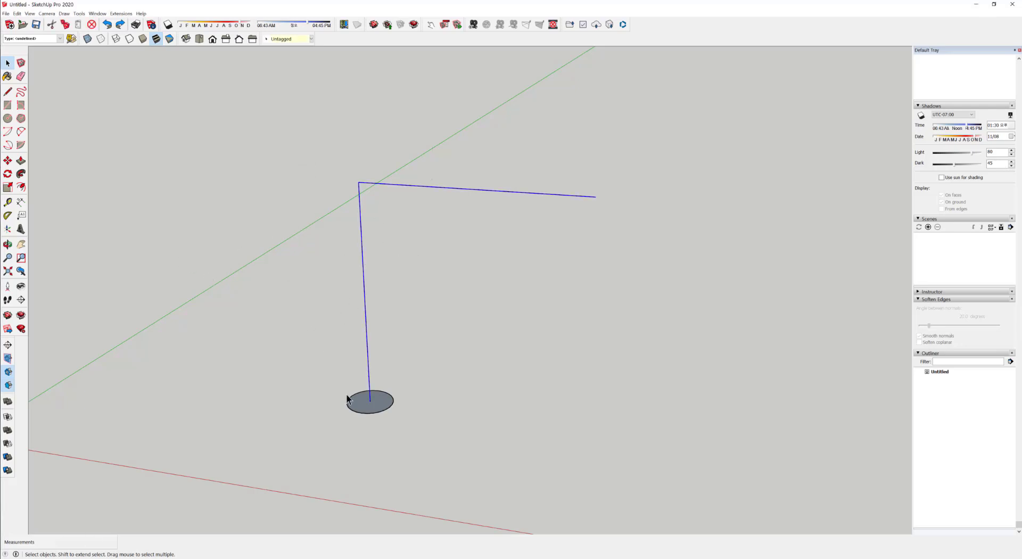
left_click(21, 173)
left_click(389, 403)
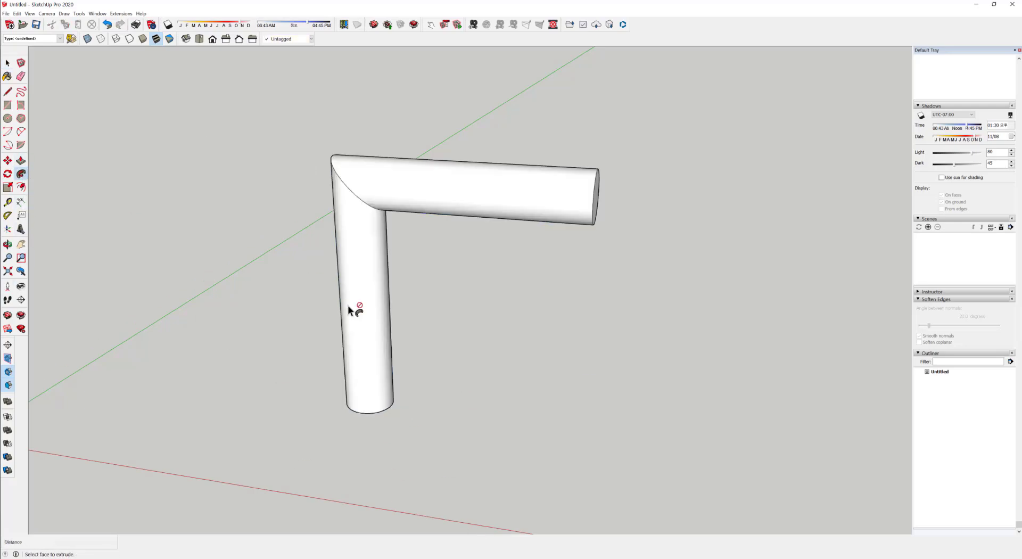
middle_click_drag(346, 305, 467, 333)
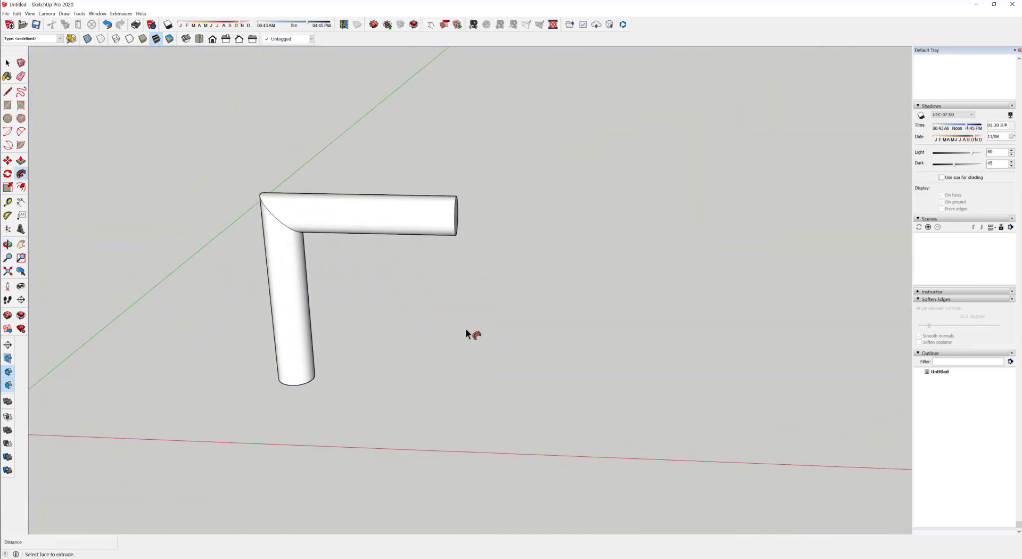
middle_click_drag(570, 341, 451, 371)
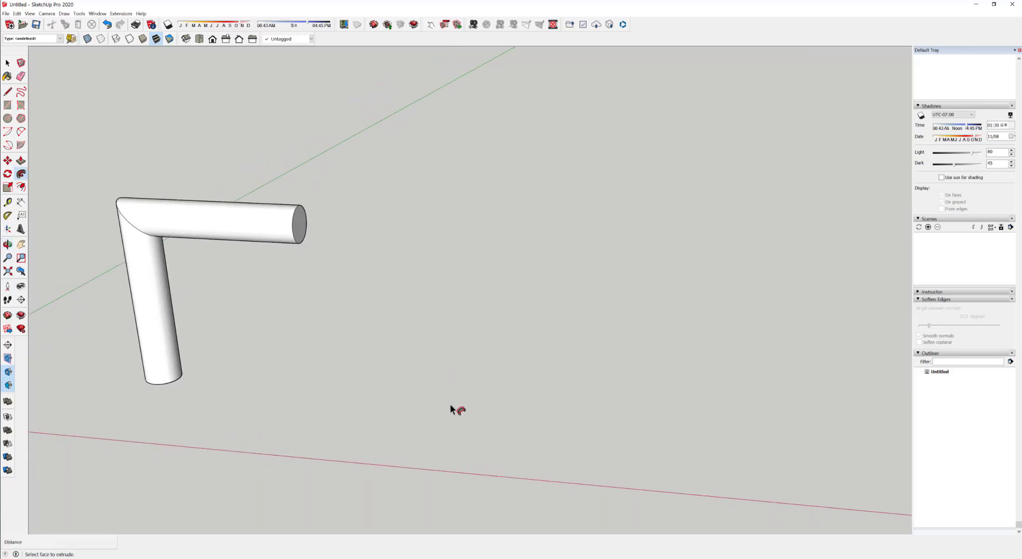
key("space")
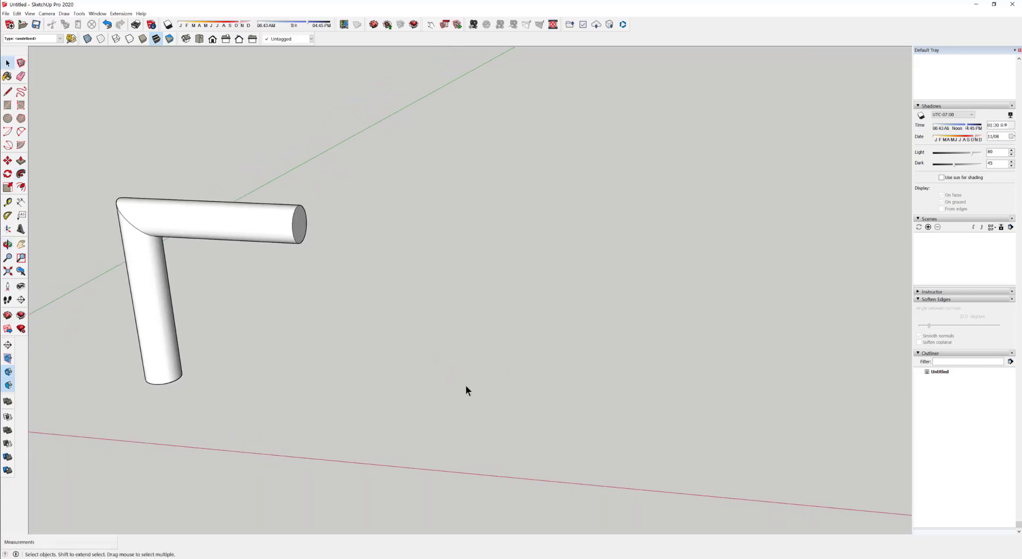
- Draw a 3000 x 3000 mm rectangle on the ground in the empty area beside the pipe
left_click(8, 105)
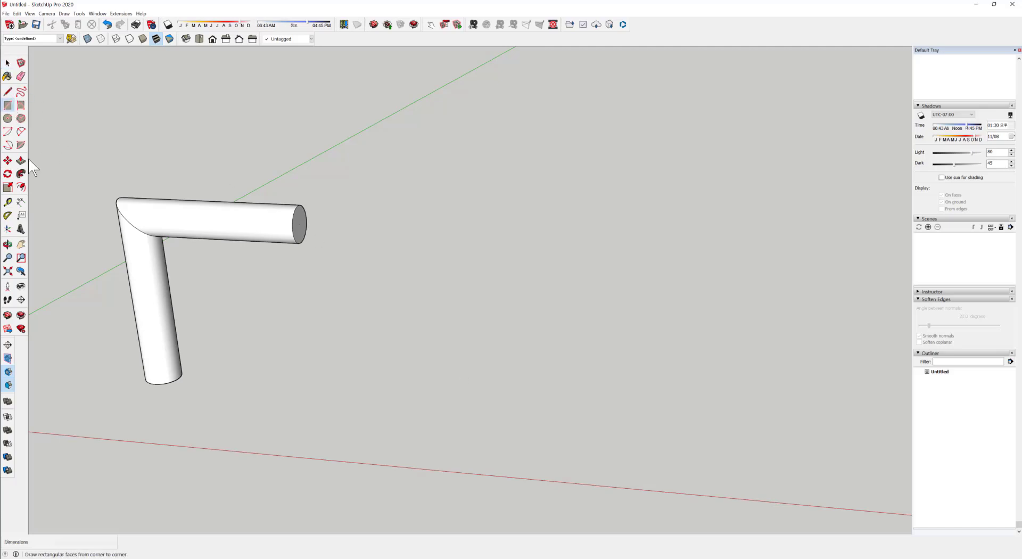
left_click(442, 395)
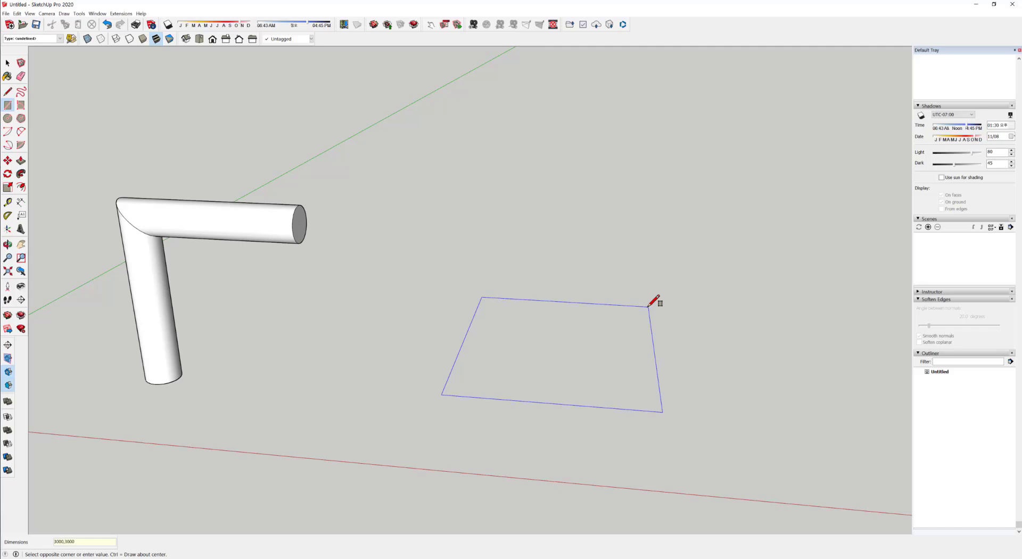
type("3000,3000")
key("Return")
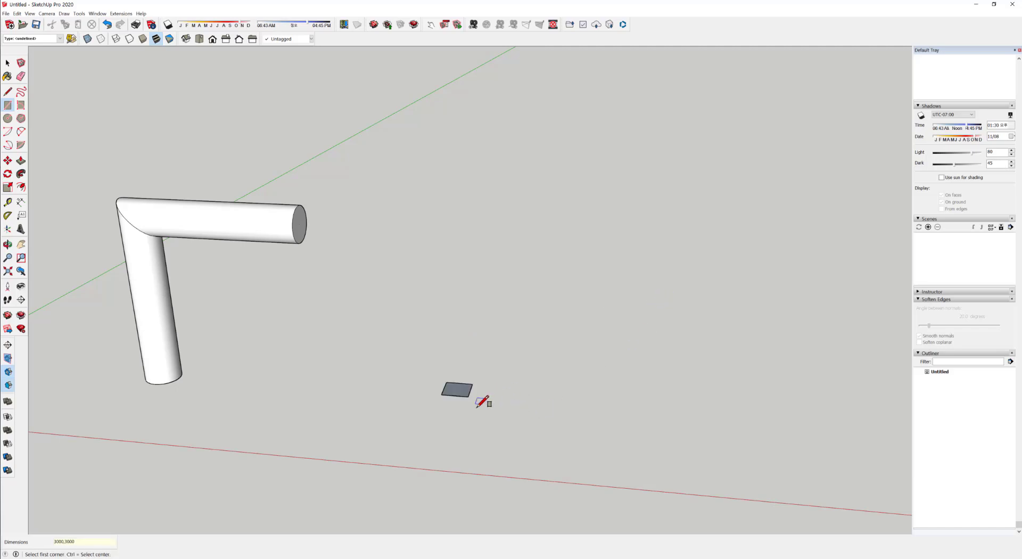
key("space")
scroll(258, 251, "up", 3)
scroll(261, 255, "down", 1)
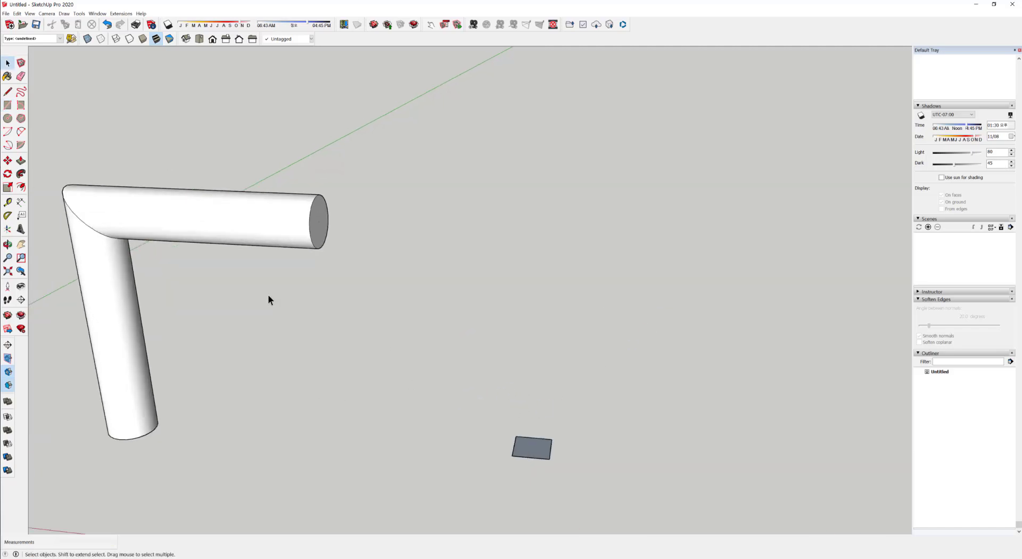
scroll(344, 323, "down", 2)
scroll(488, 417, "up", 4)
scroll(486, 397, "up", 5)
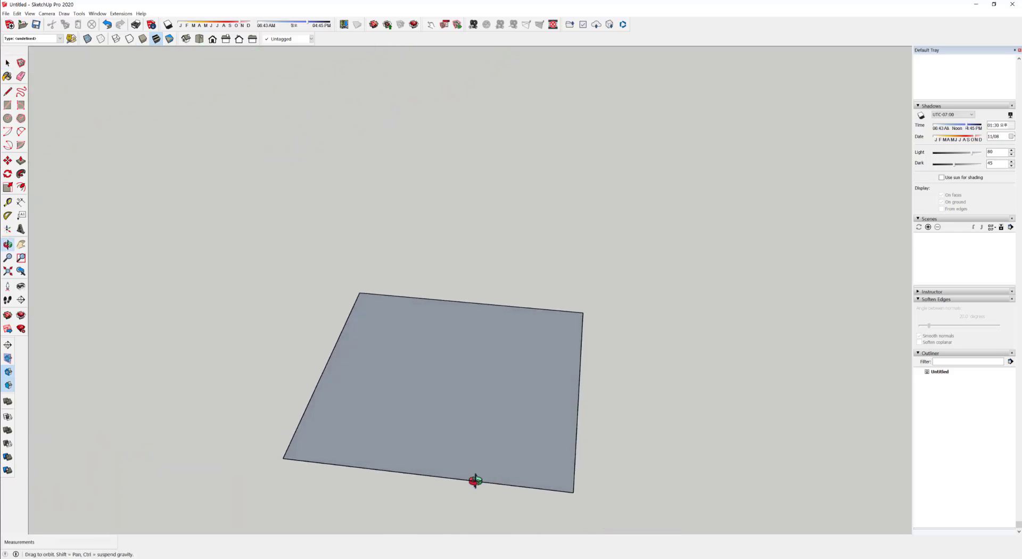
middle_click_drag(472, 479, 430, 365)
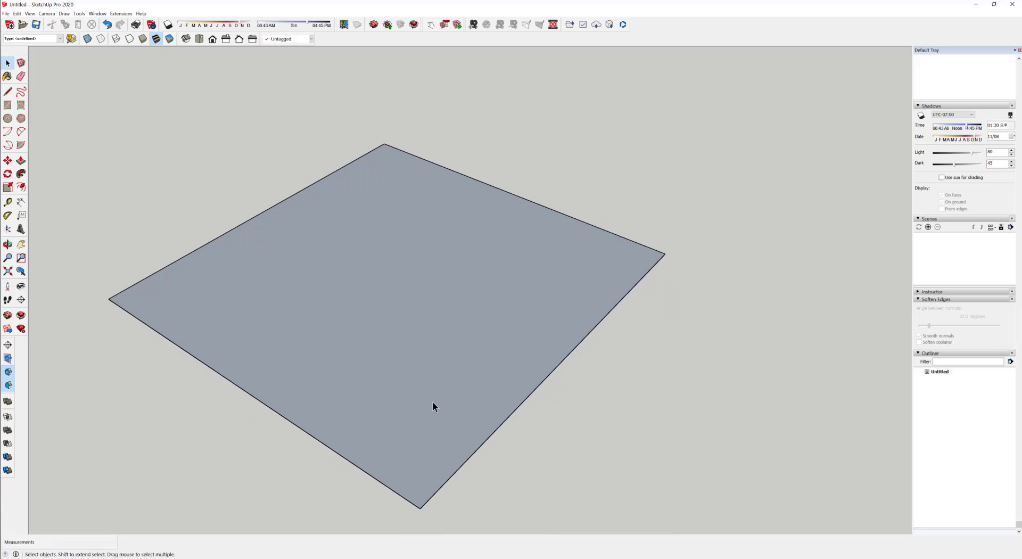
- Try rounding the square's right-hand corner with a 2-point arc tangent to both edges, about 741 mm between endpoints, and undo it
middle_click_drag(432, 420, 404, 395)
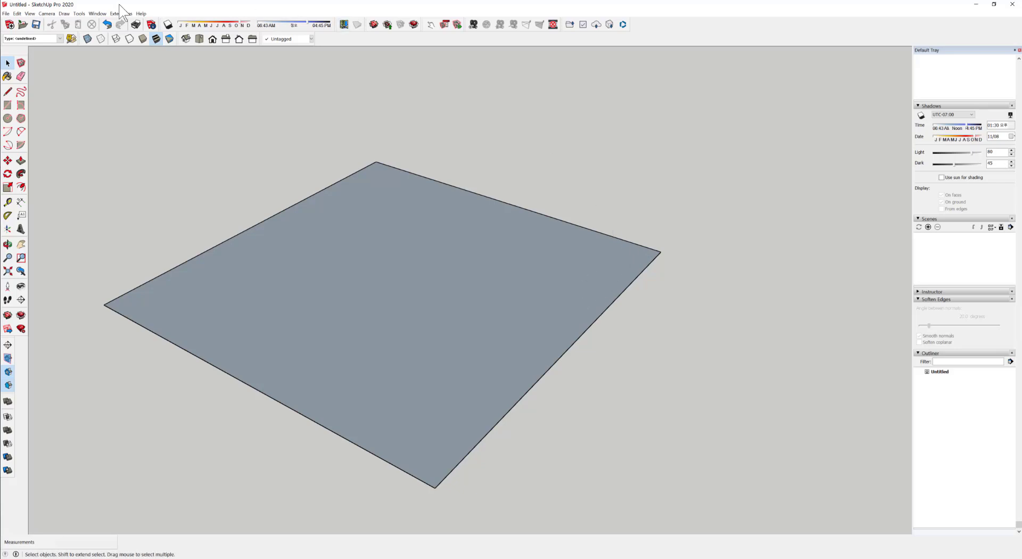
left_click(21, 132)
scroll(609, 230, "up", 2)
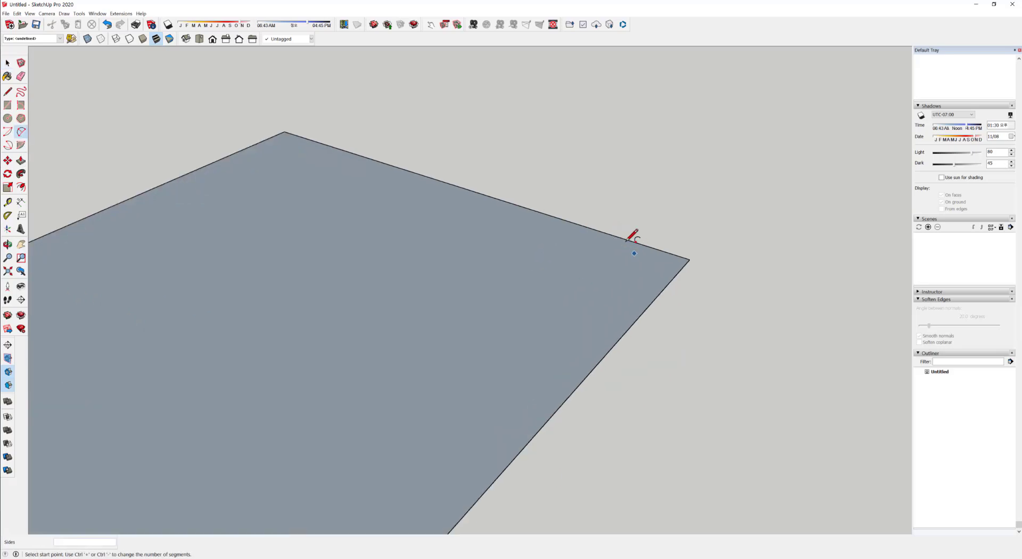
left_click(600, 232)
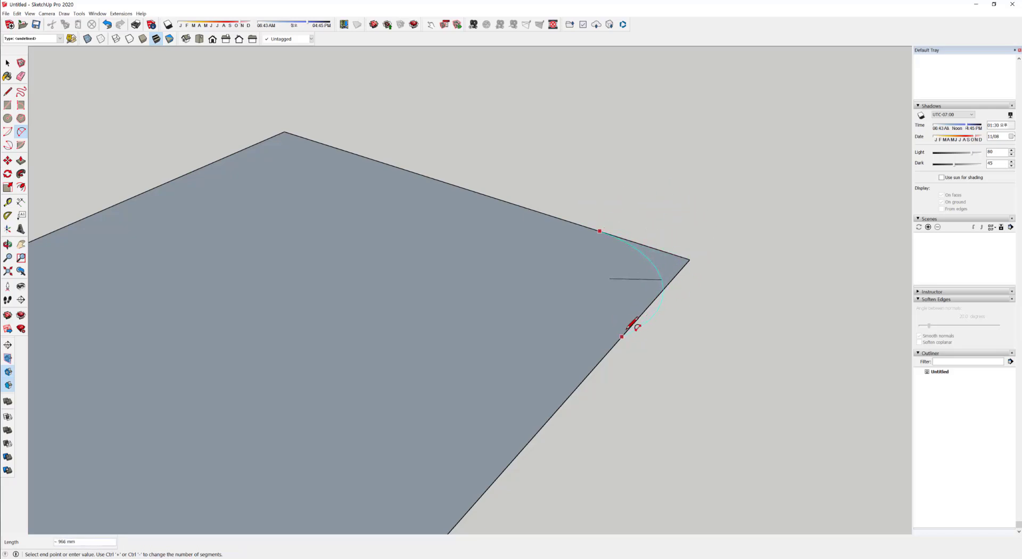
key("o")
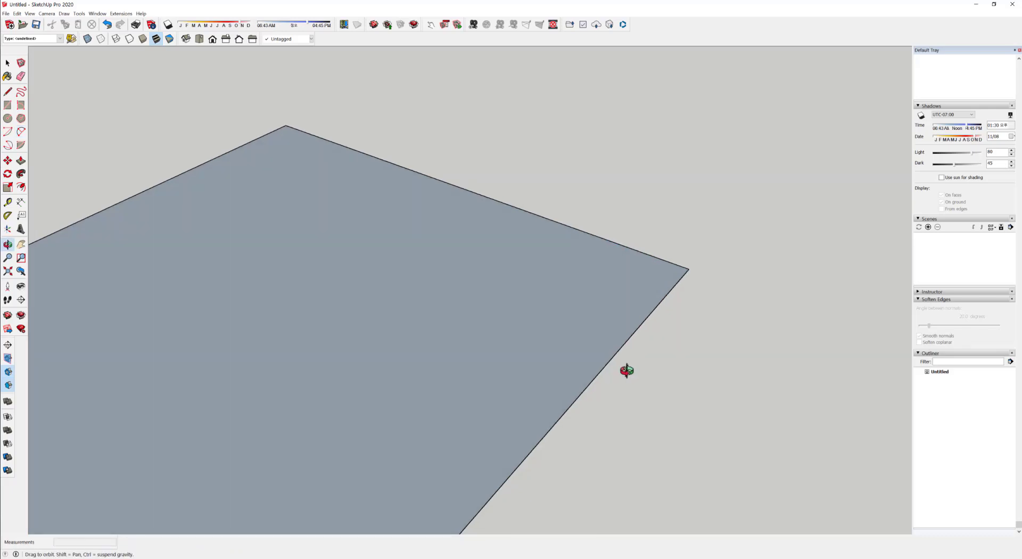
left_click_drag(625, 369, 471, 268)
middle_click_drag(470, 268, 472, 270)
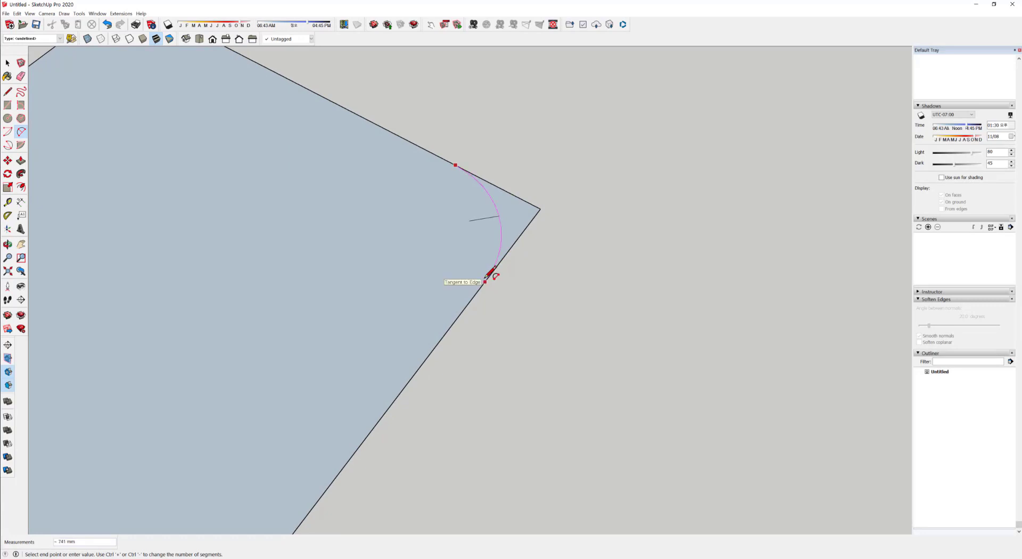
left_click(486, 278)
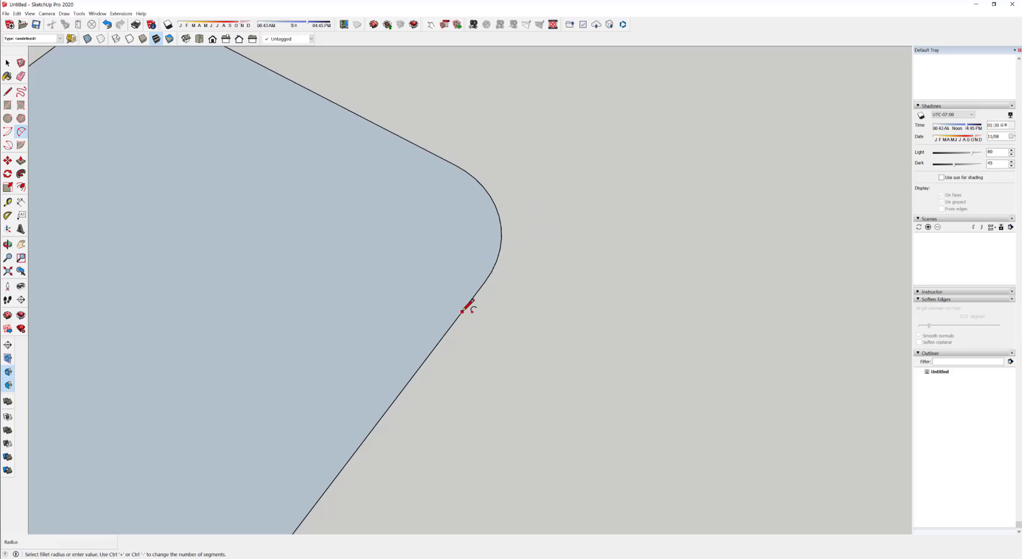
key("ctrl+z")
- Draw a 2-point arc across the same corner and dimension the distance from each arc end to the corner point
left_click(471, 173)
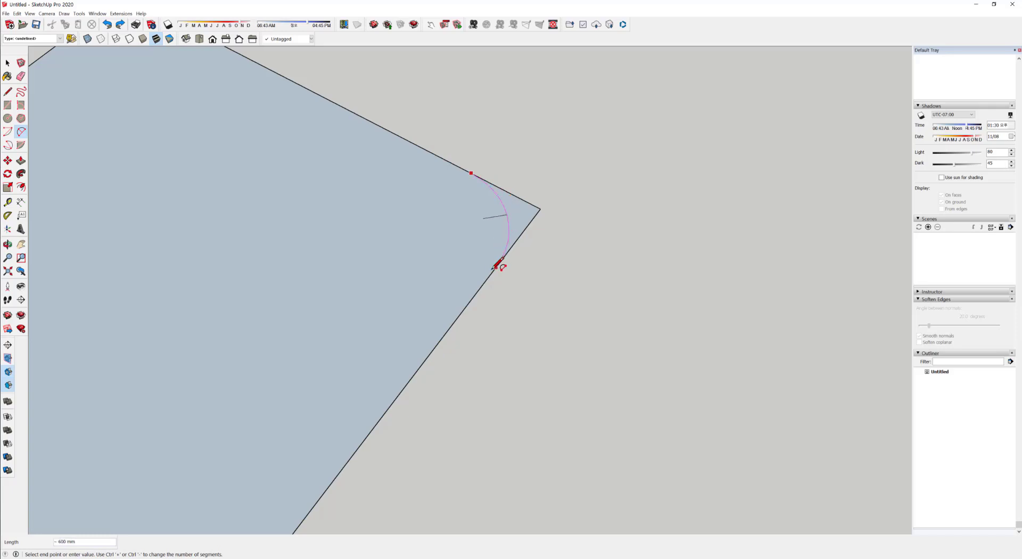
double_click(506, 254)
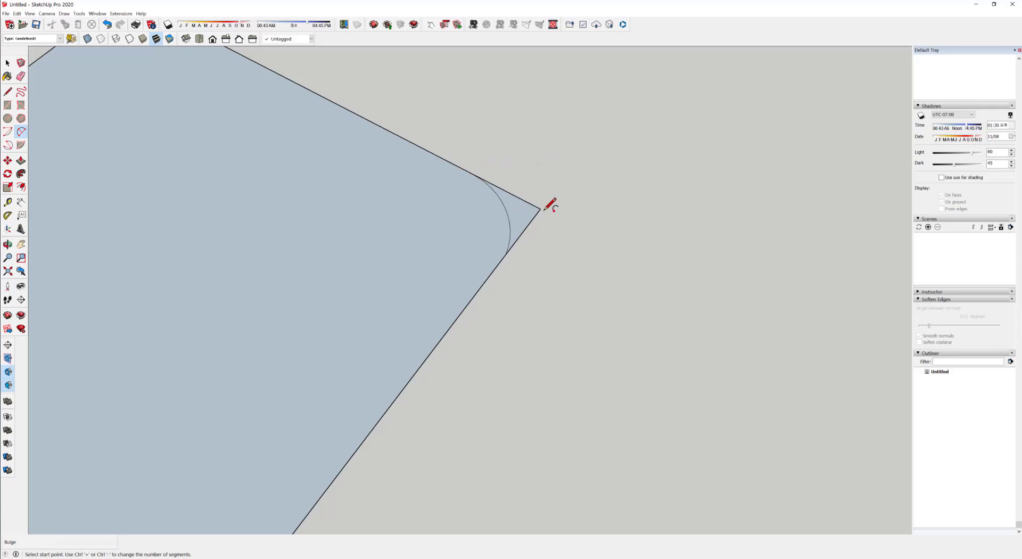
left_click(20, 202)
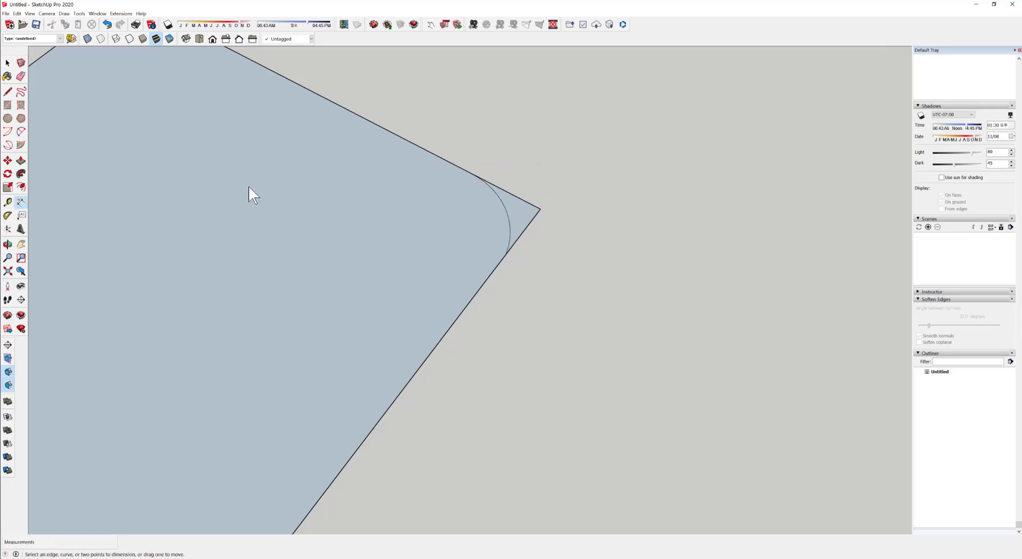
left_click(472, 174)
left_click_drag(543, 205, 549, 193)
left_click(540, 209)
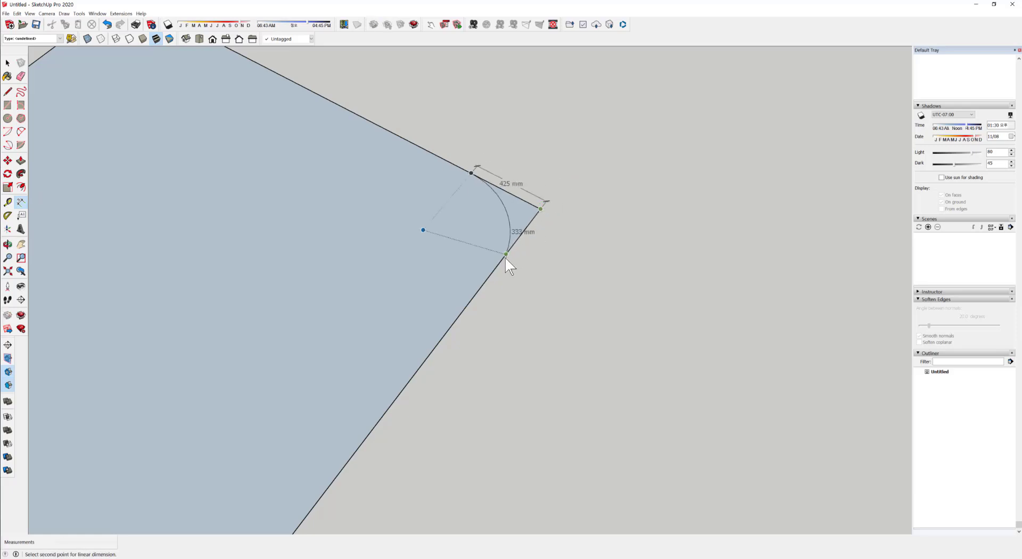
left_click(506, 254)
left_click(535, 273)
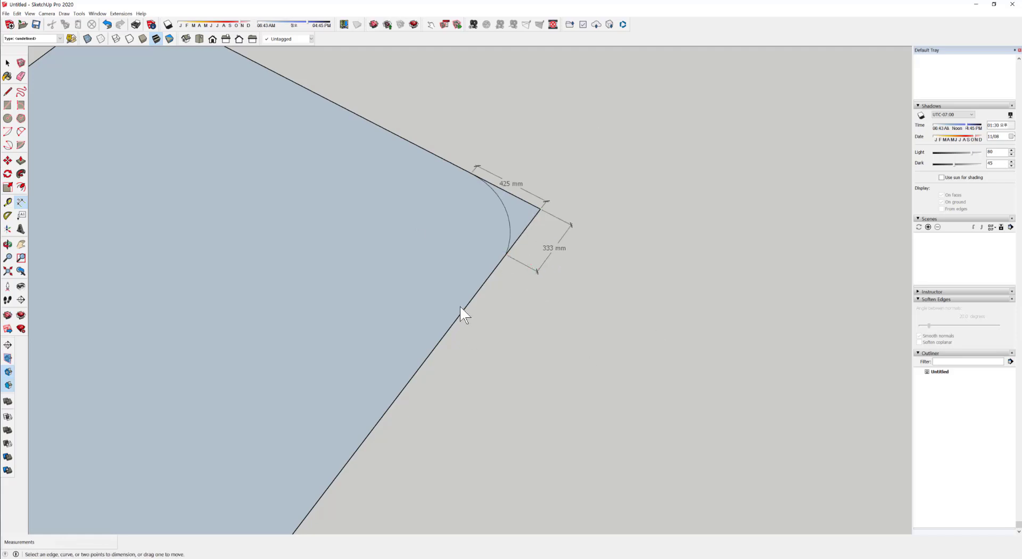
- Undo both dimensions and the arc across the corner
key("ctrl+z")
key("ctrl+z")
key("ctrl+z")
- Try an arc with a 245 mm bulge past the square's edge and a self-trimming tangent arc on the corner, undoing each
key("a")
left_click(489, 183)
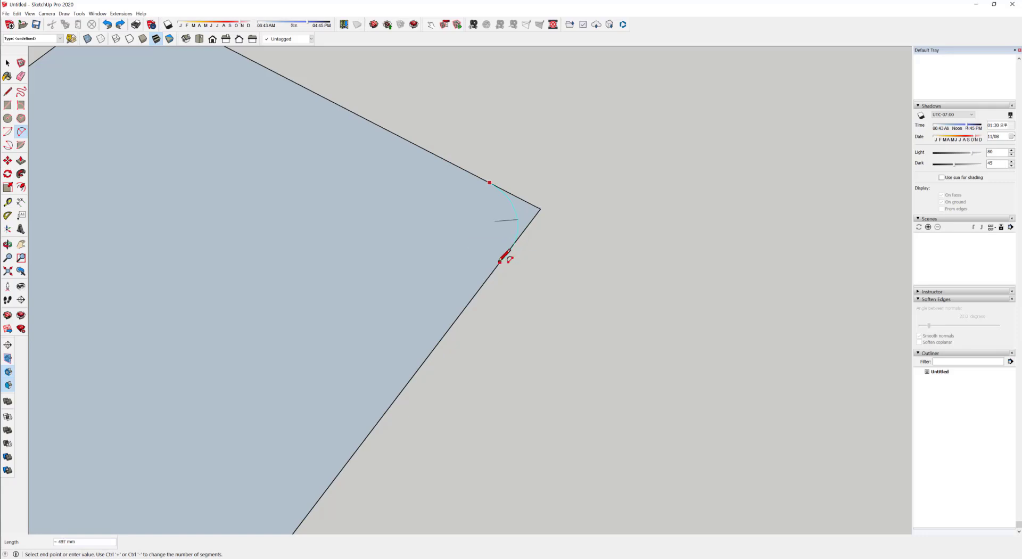
left_click(443, 337)
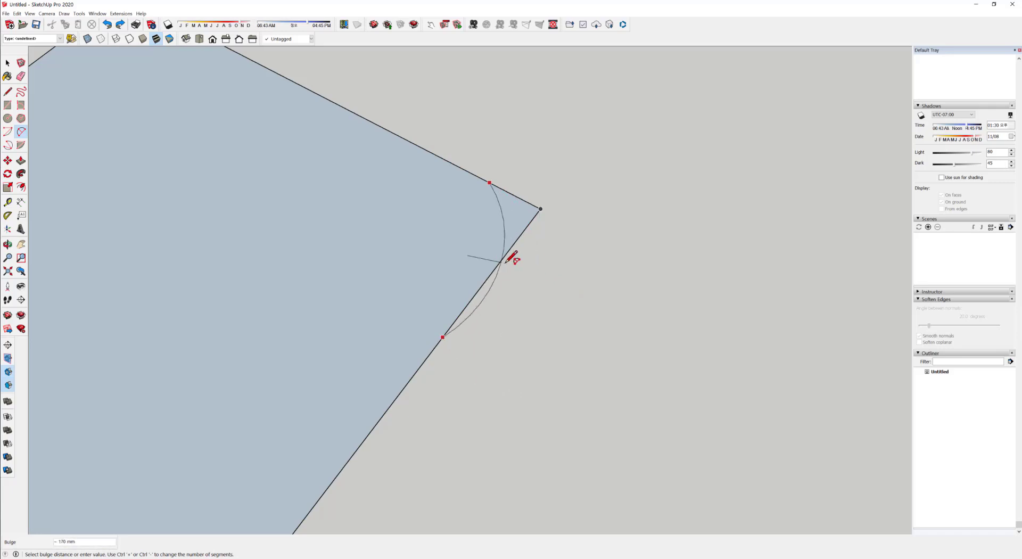
left_click(520, 266)
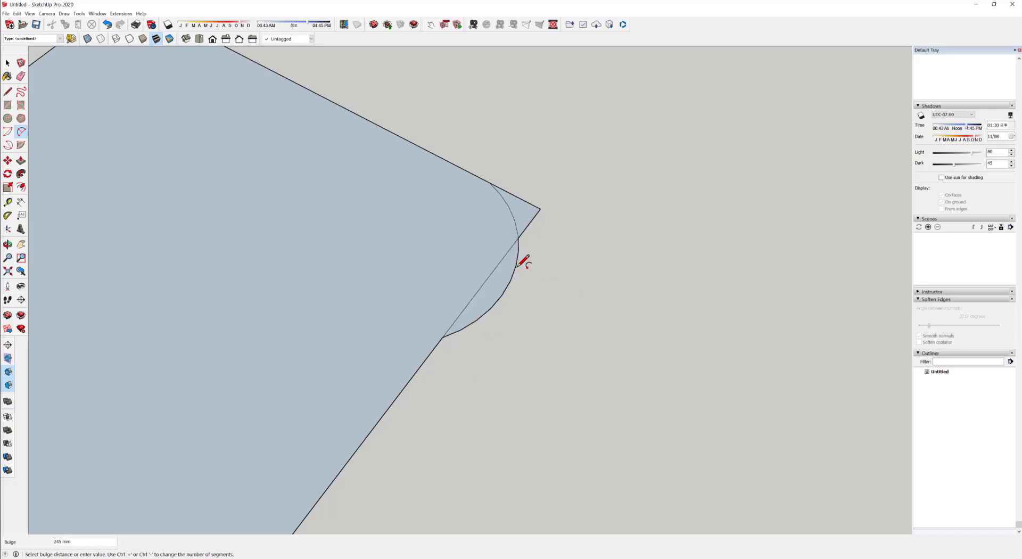
key("ctrl+z")
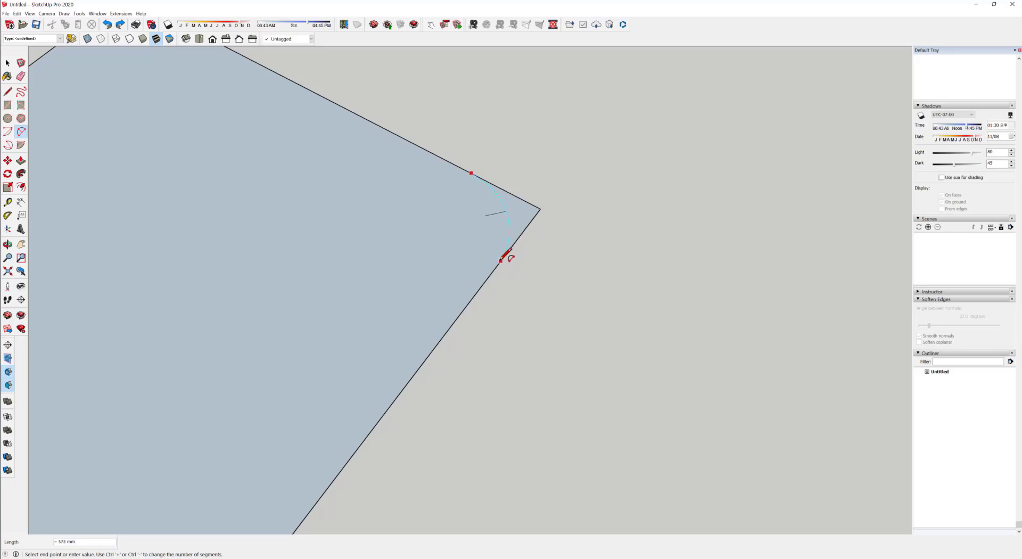
left_click(497, 268)
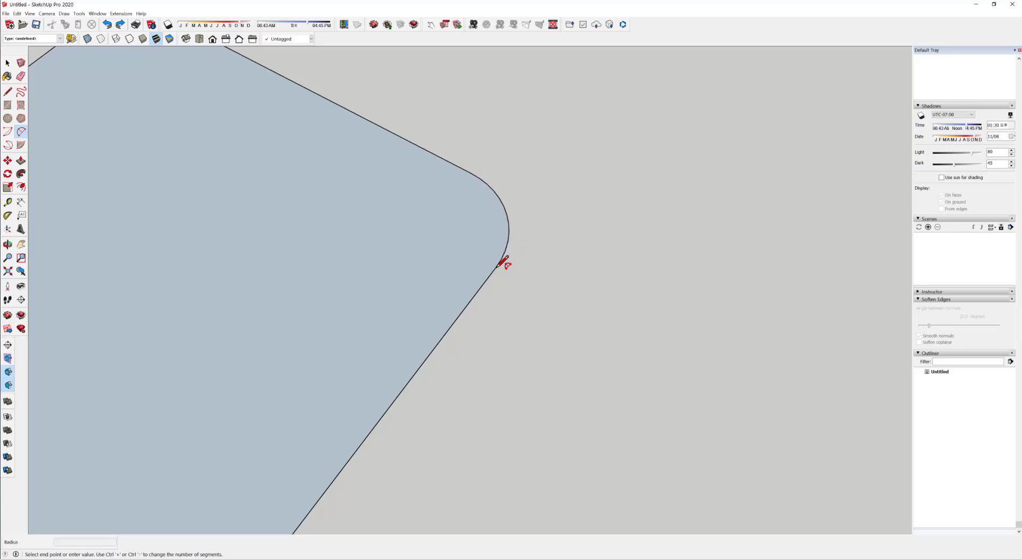
key("ctrl+z")
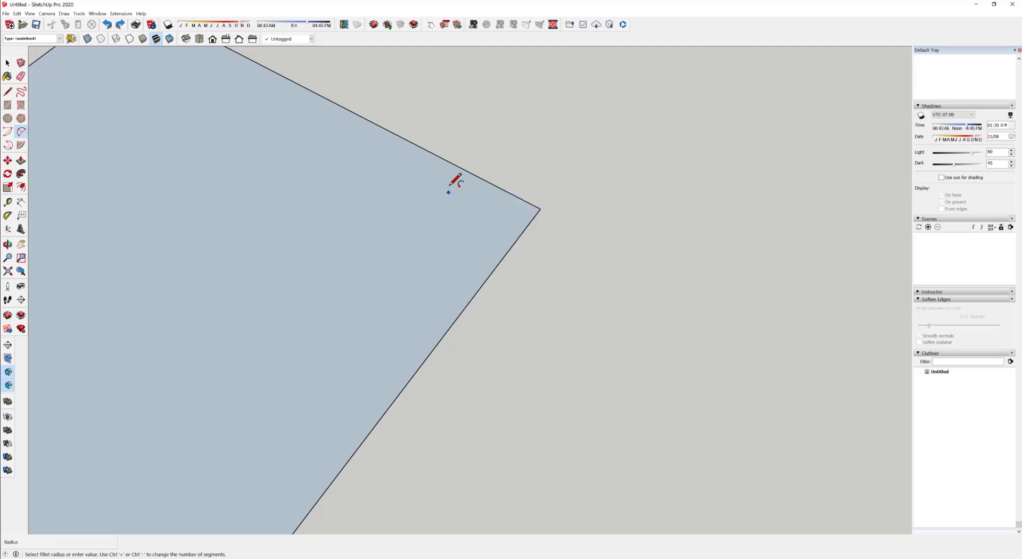
- Draw a tangent arc of about 446 mm radius across the corner and delete the leftover piece outside it
left_click(468, 171)
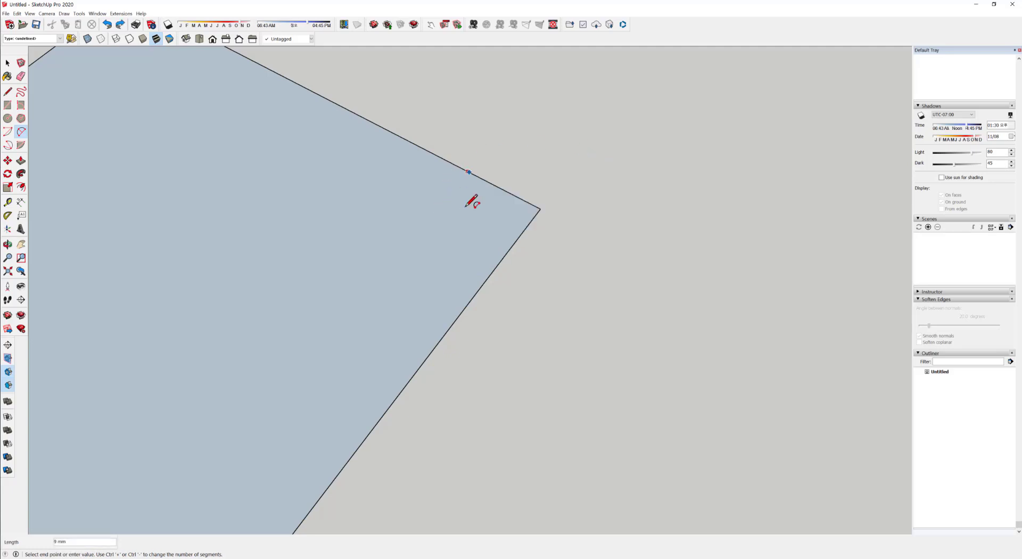
left_click(494, 269)
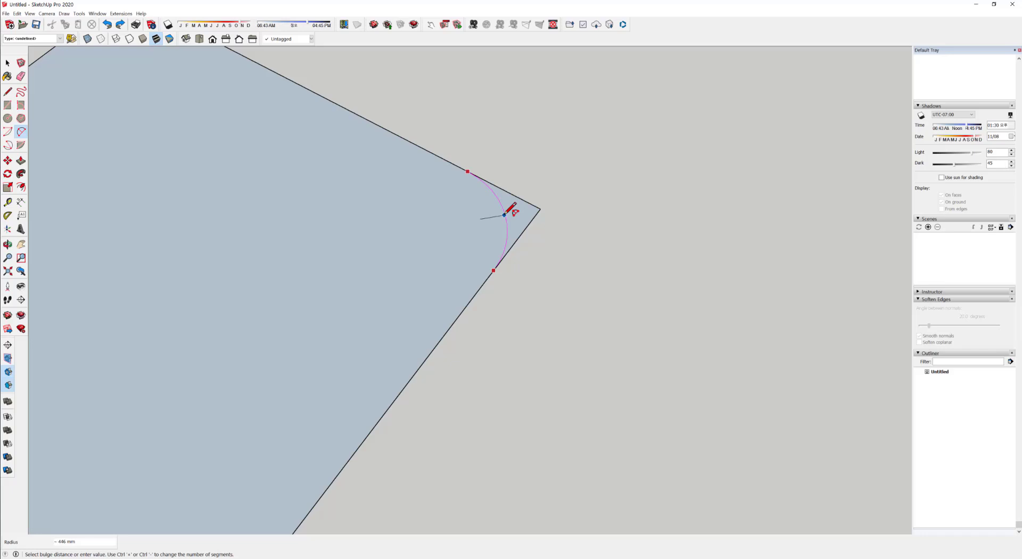
left_click(506, 214)
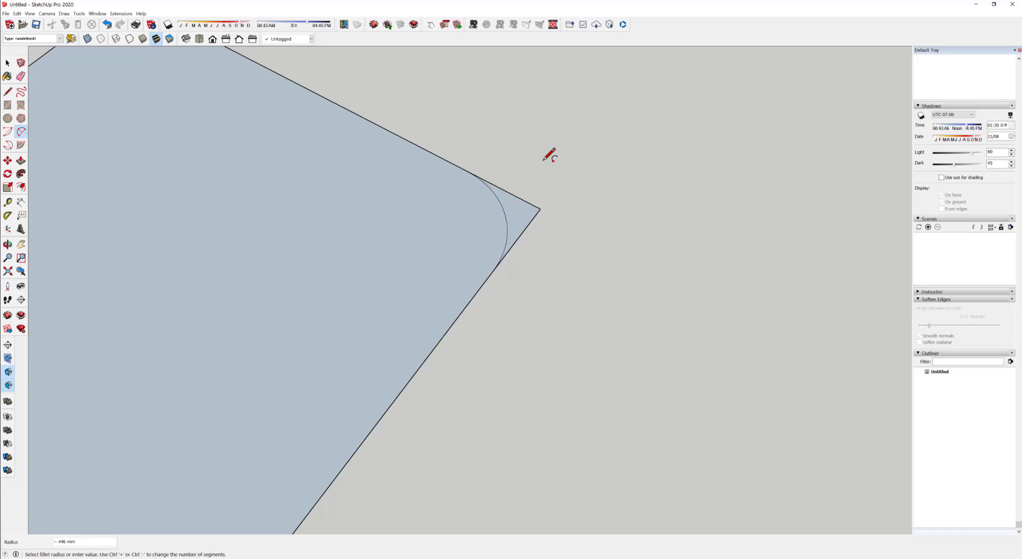
key("space")
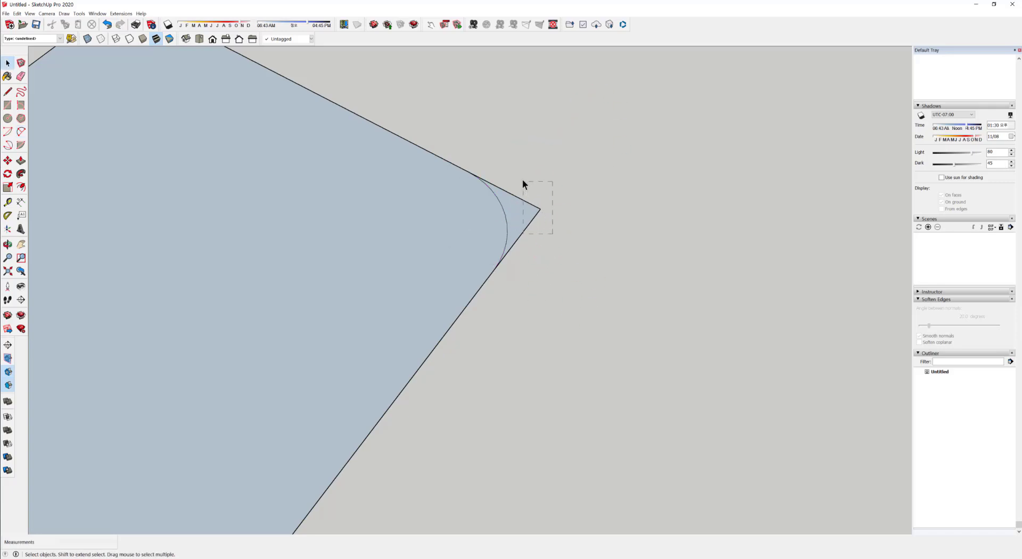
left_click_drag(523, 184, 523, 183)
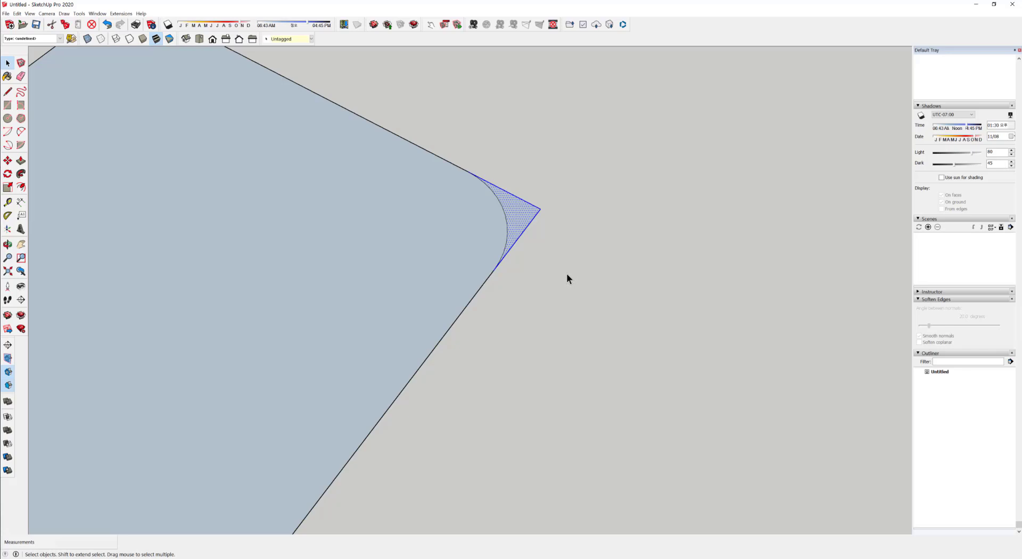
key("Delete")
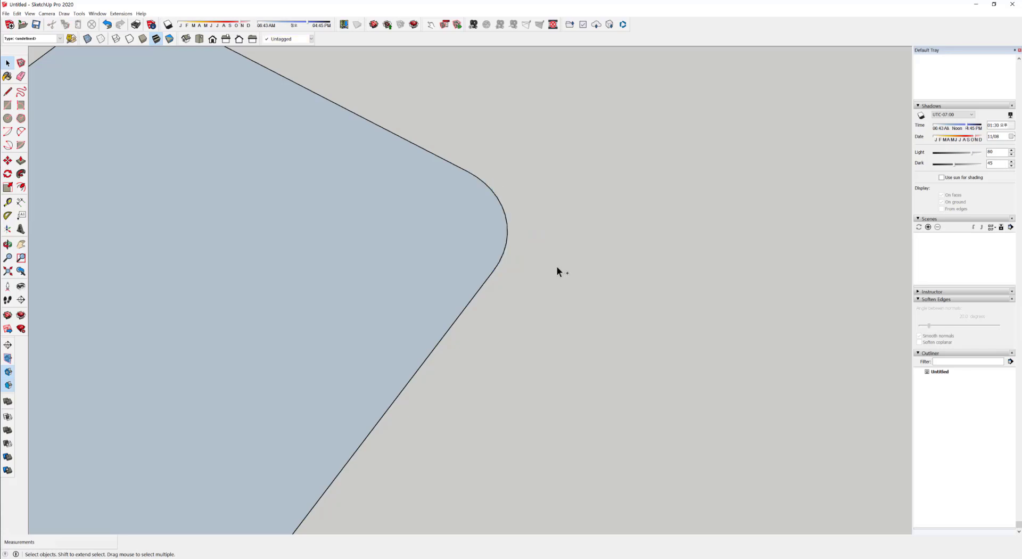
- Undo the deletion of the corner piece and the arc to restore the sharp corner
key("ctrl+z")
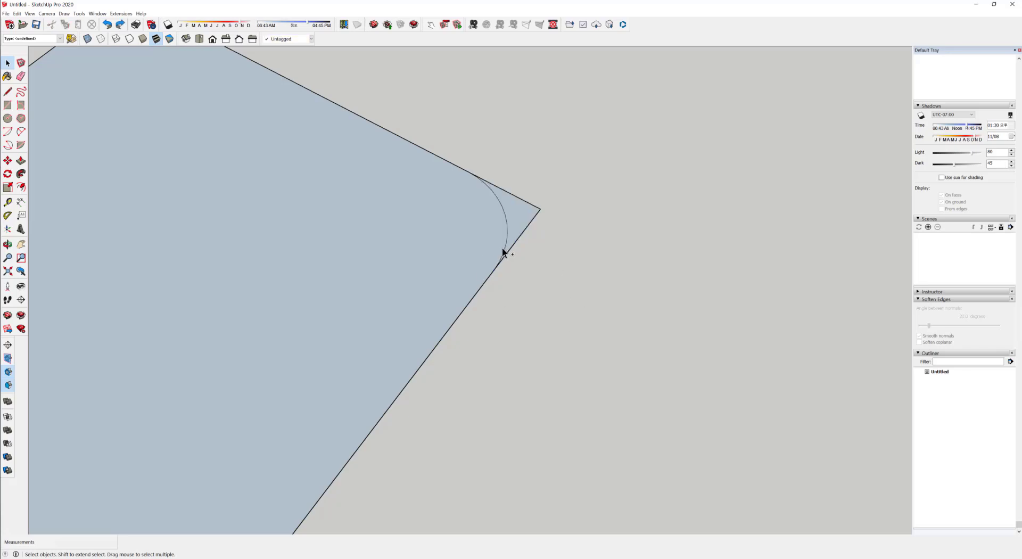
middle_click_drag(525, 290, 558, 166)
key("ctrl+z")
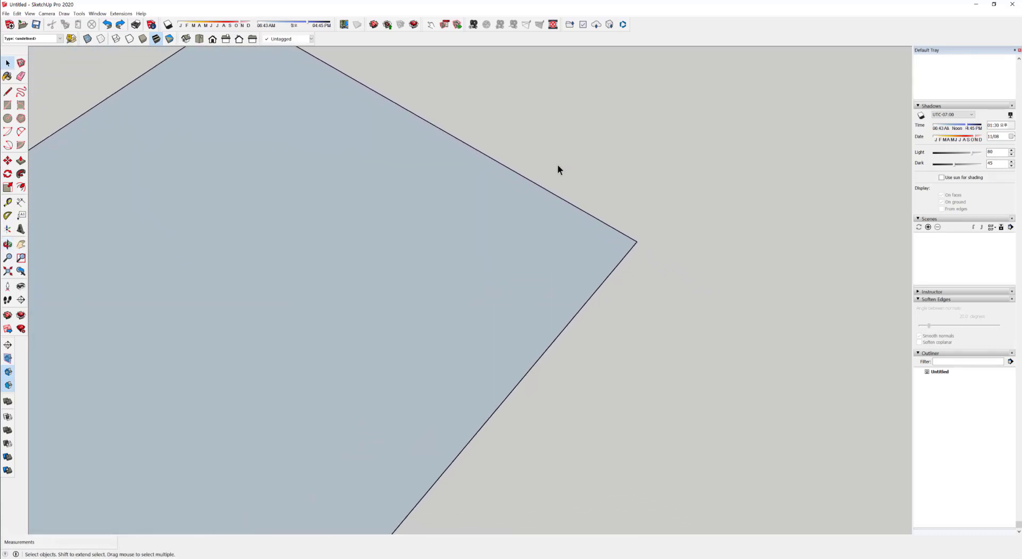
- Try placing a tangent 2-point arc on the restored sharp corner once more, and undo it
key("a")
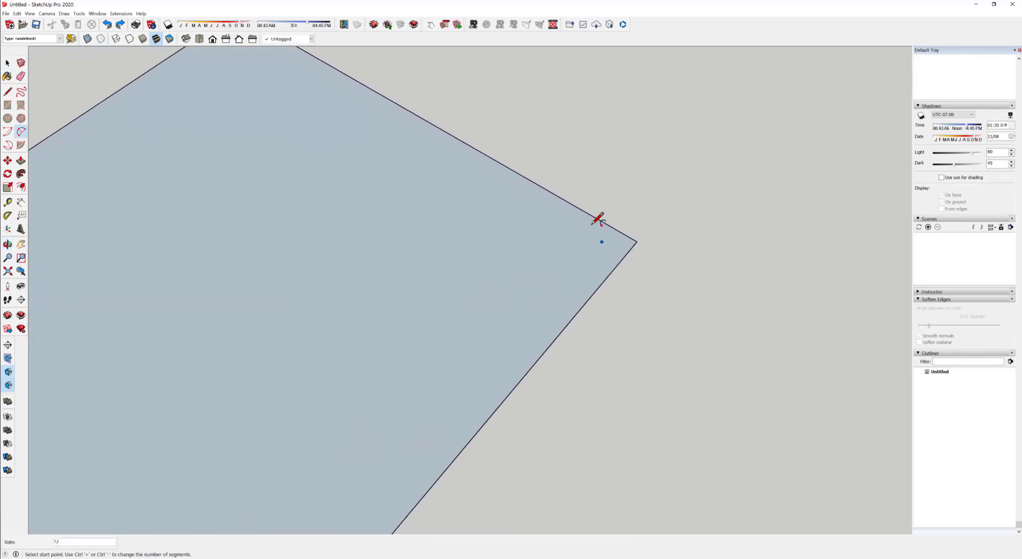
left_click(562, 198)
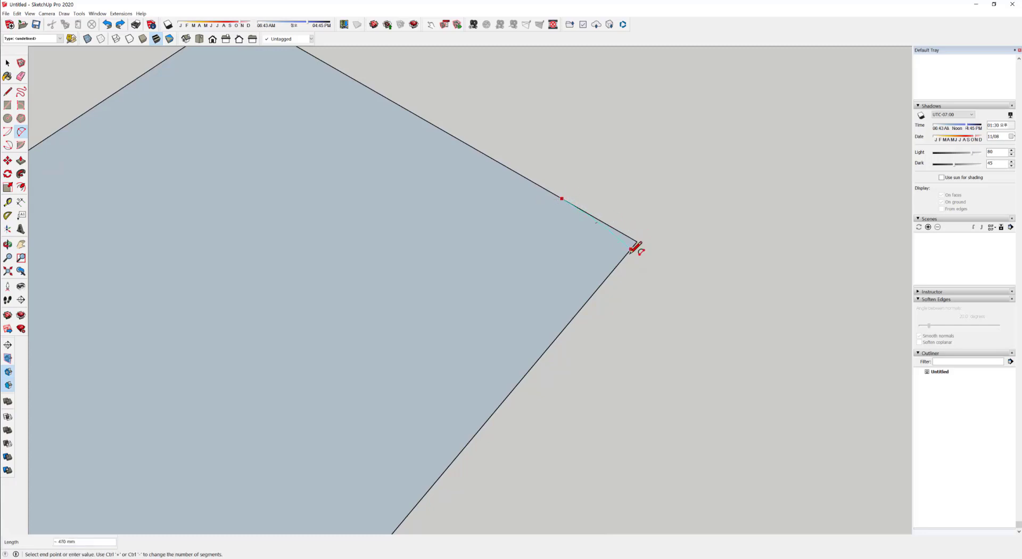
left_click(587, 302)
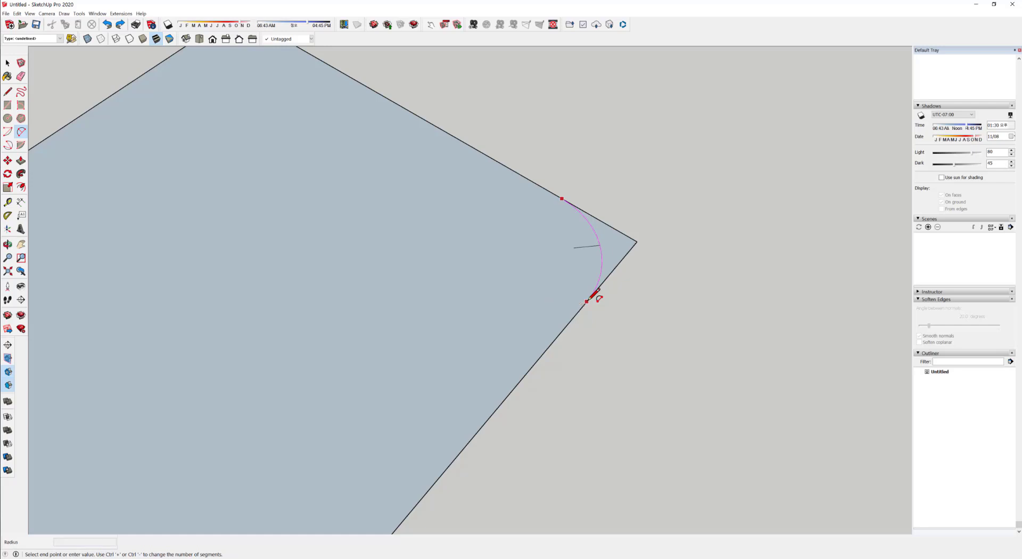
left_click(590, 264)
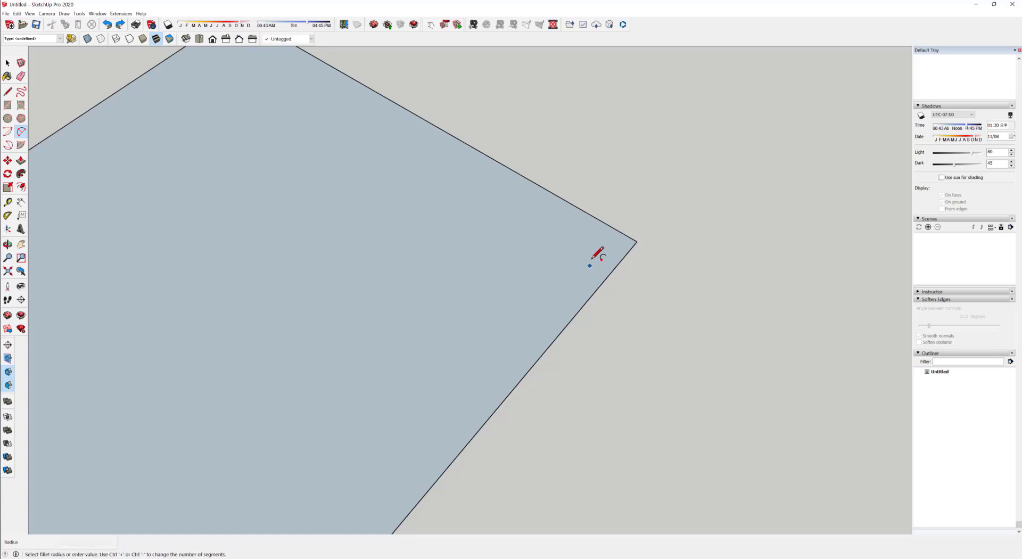
- Round the square's right-hand corner with a tangent arc about 594 mm between endpoints, and round the adjacent far corner with another tangent arc
left_click(569, 202)
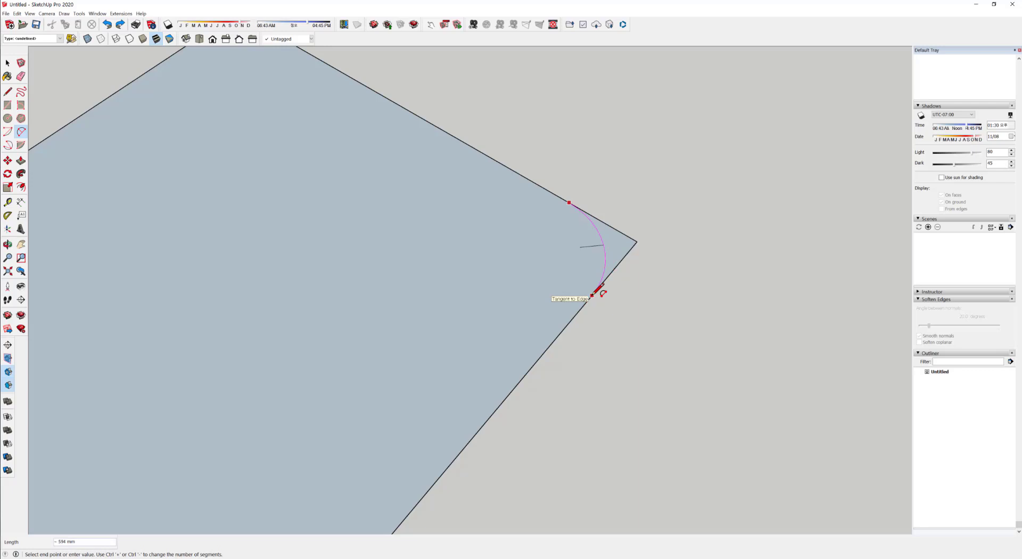
left_click(592, 294)
key("o")
left_click_drag(611, 221, 685, 274)
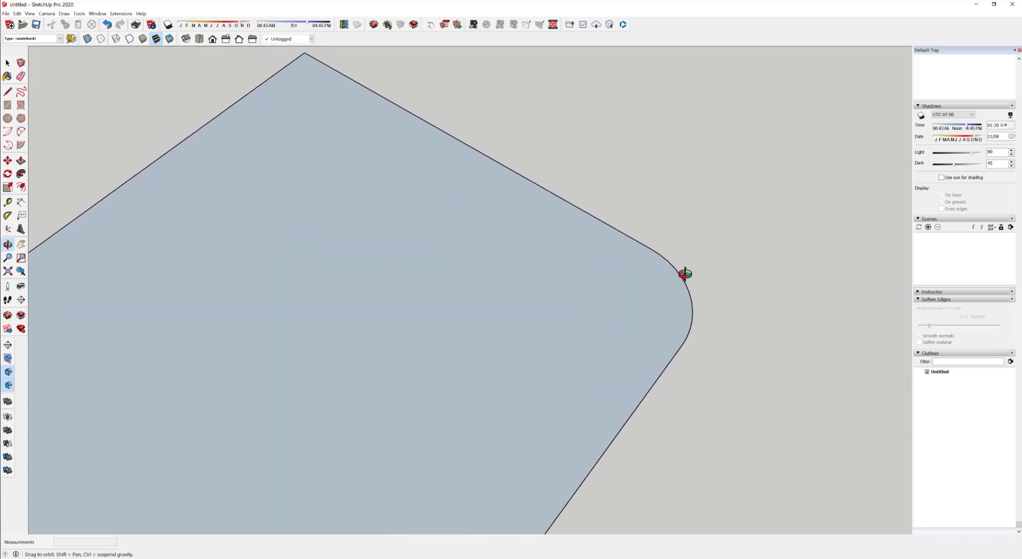
middle_click_drag(686, 273, 681, 296)
scroll(677, 314, "down", 1)
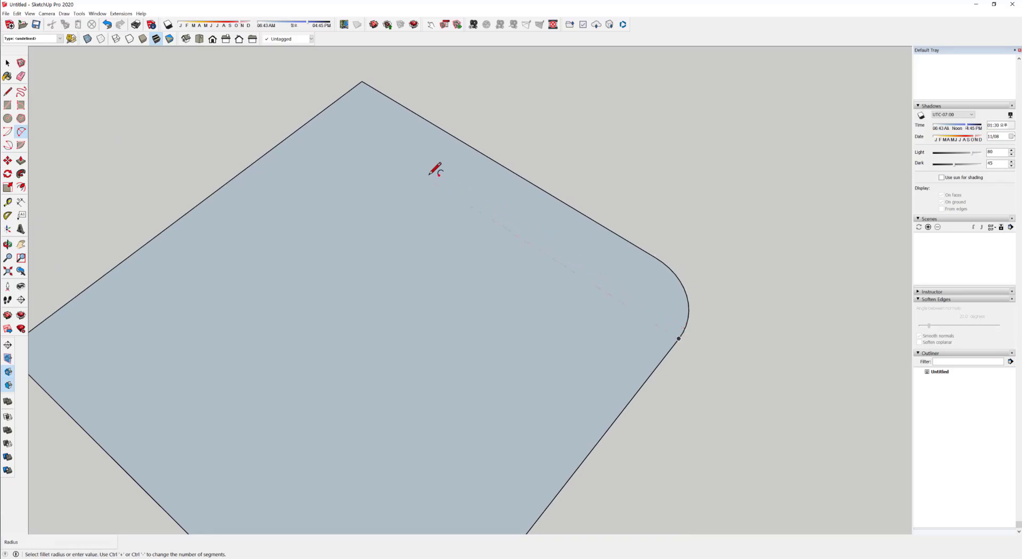
left_click(322, 111)
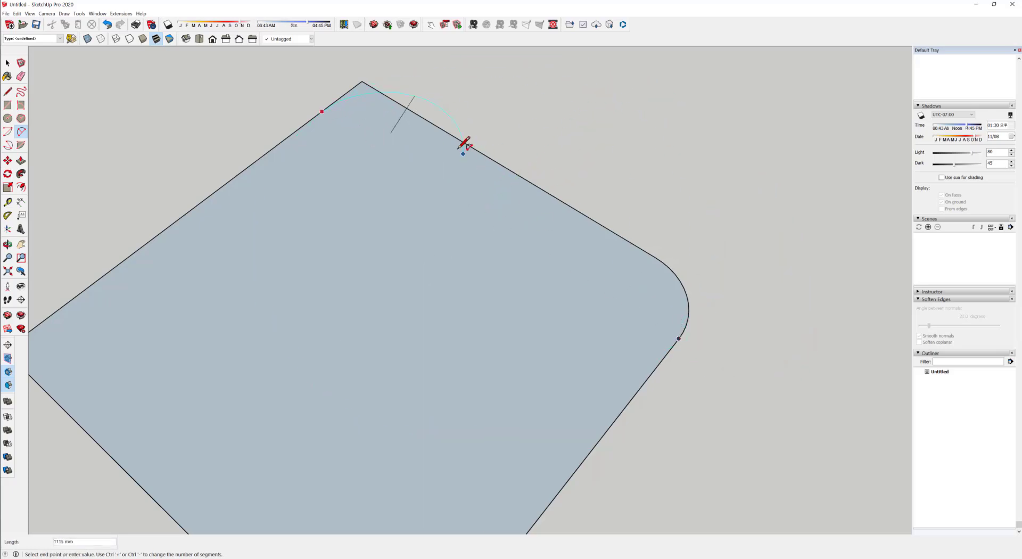
left_click(403, 106)
scroll(647, 228, "down", 4)
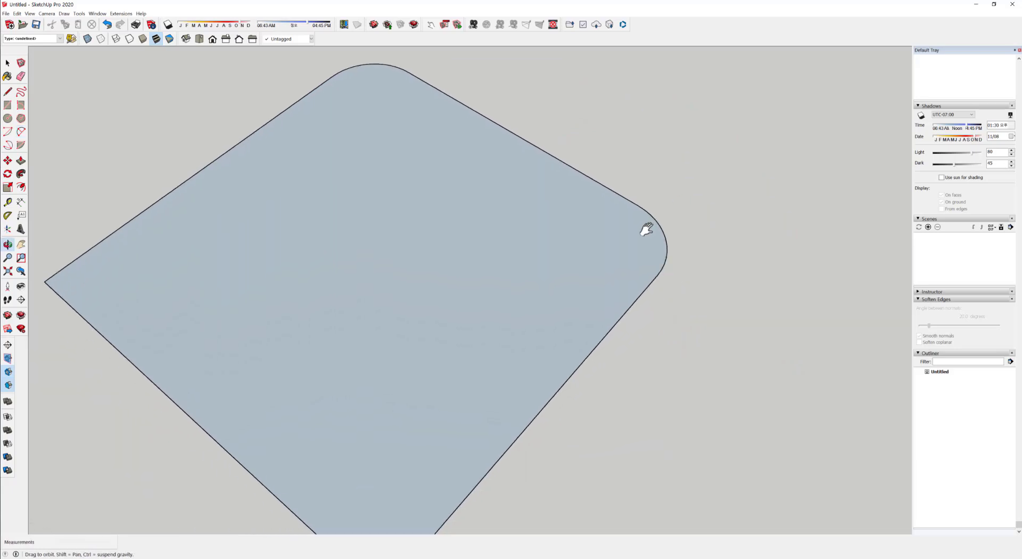
middle_click_drag(621, 327, 562, 320)
key("space")
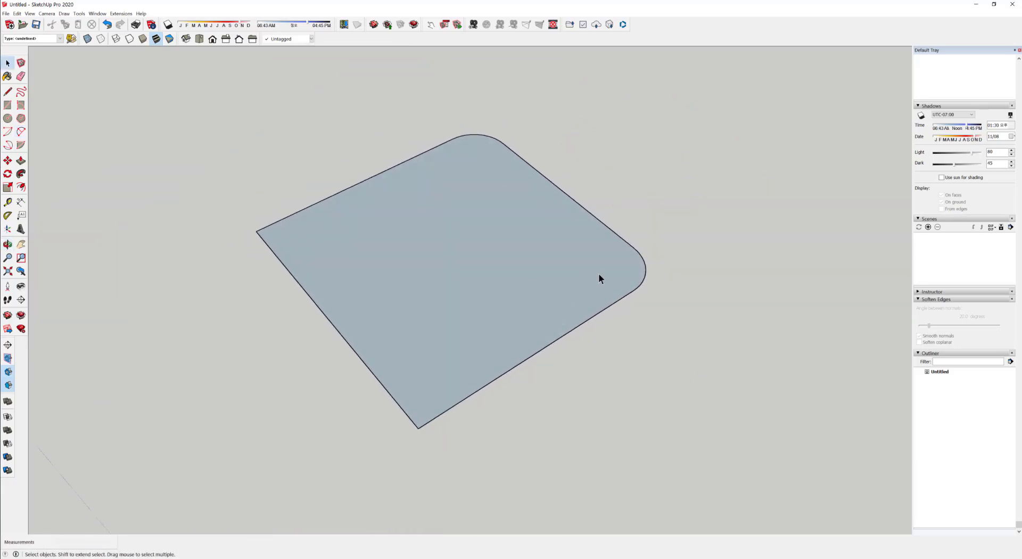
- Draw a 2-point arc bulging 400 mm outward along the straight edge between the two rounded corners
middle_click_drag(599, 273, 579, 248)
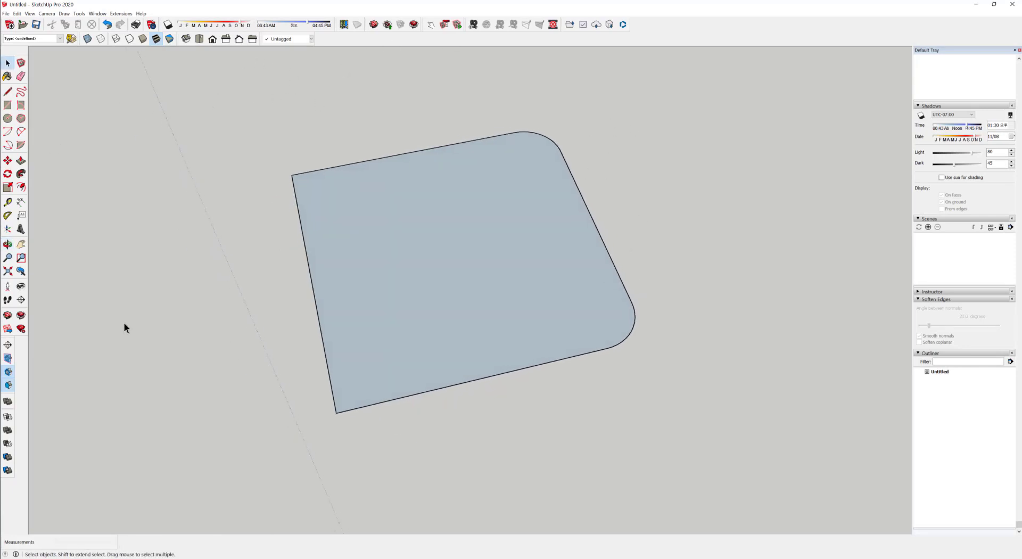
left_click(19, 104)
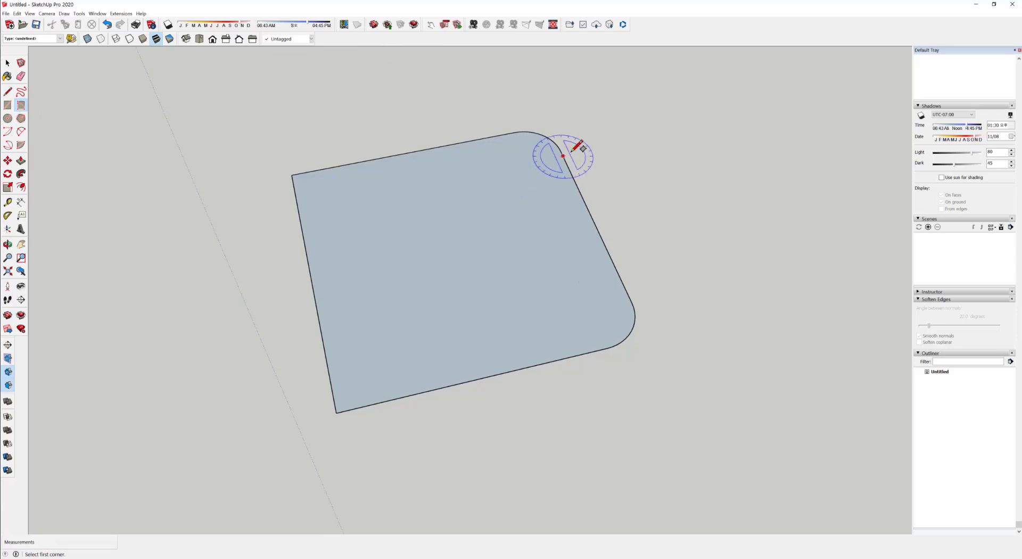
left_click(21, 131)
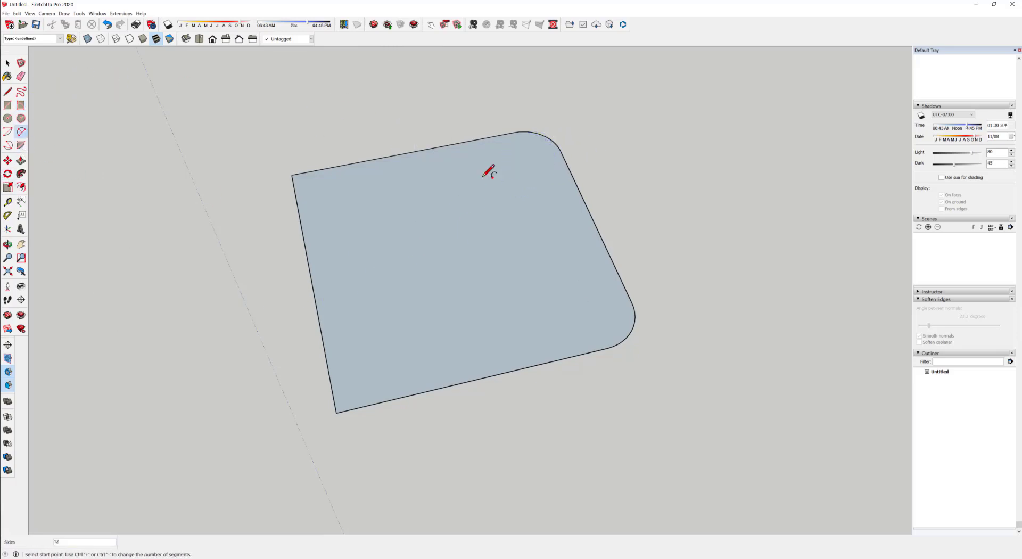
left_click(560, 151)
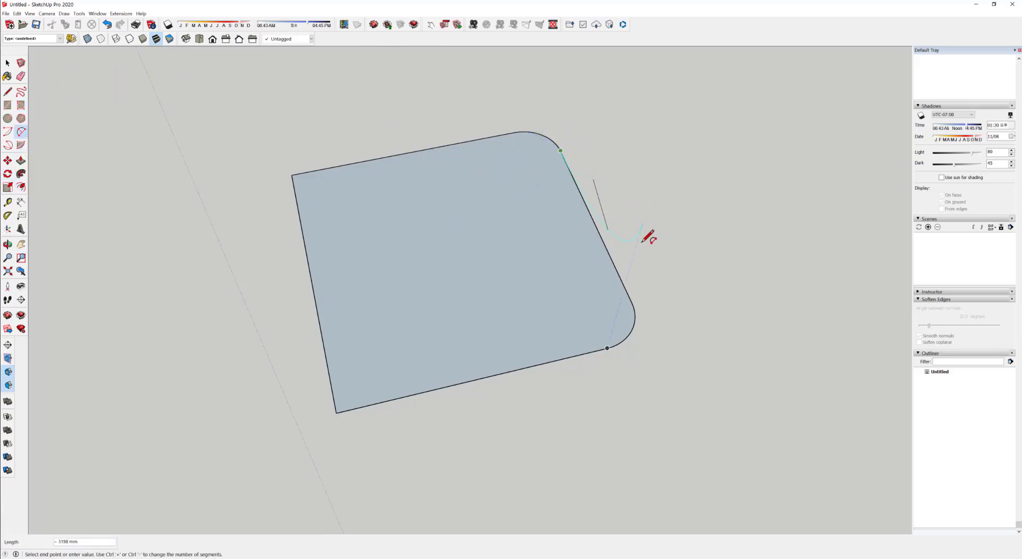
left_click(626, 290)
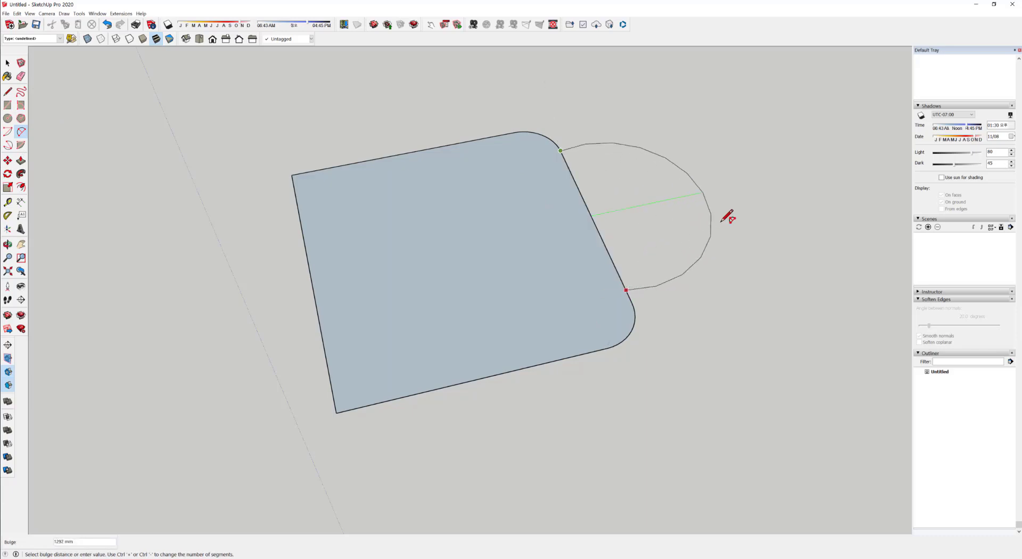
left_click(655, 245)
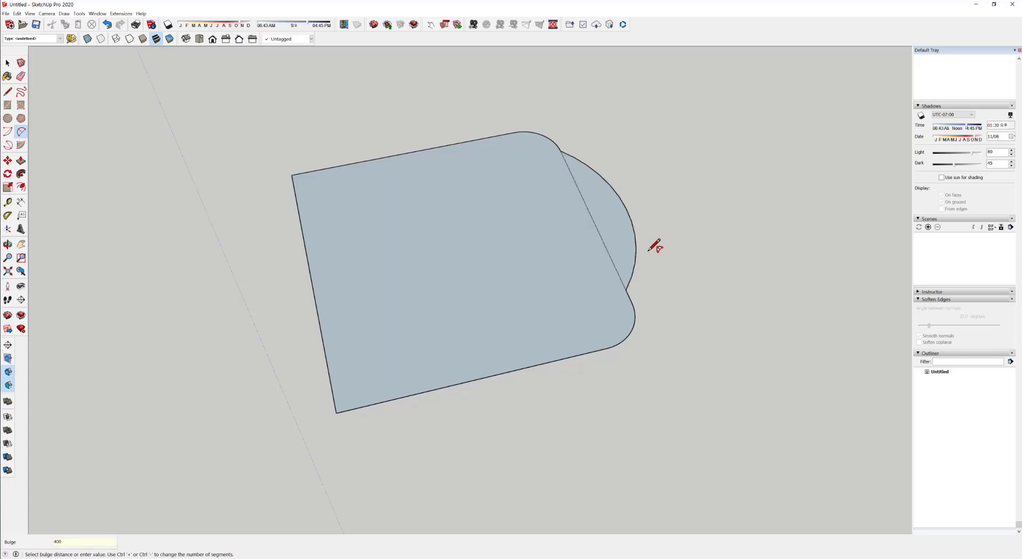
- Try deleting the straight edge that divides the new arc segment from the square, and undo the deletion
scroll(454, 407, "up", 1)
middle_click_drag(454, 406, 585, 273)
key("space")
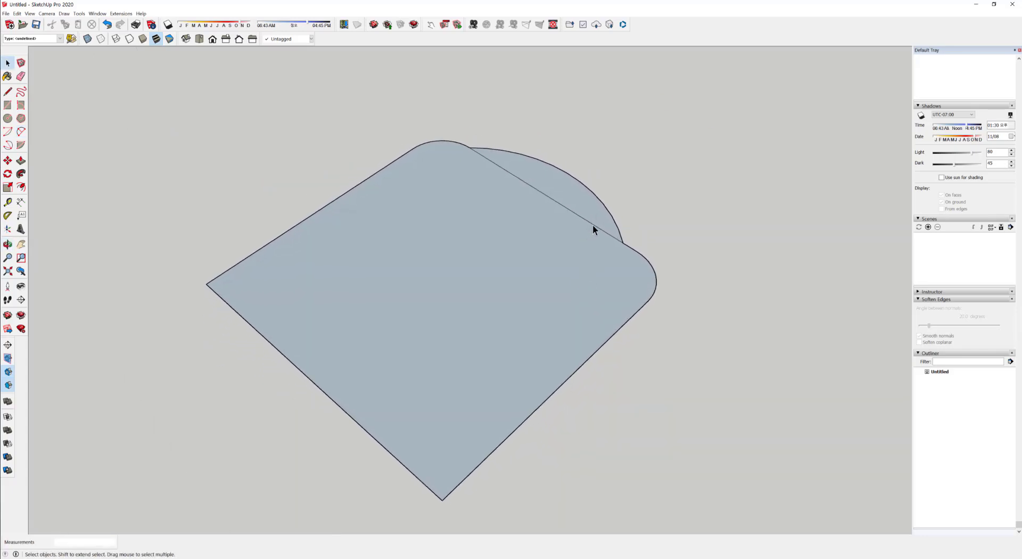
left_click(592, 224)
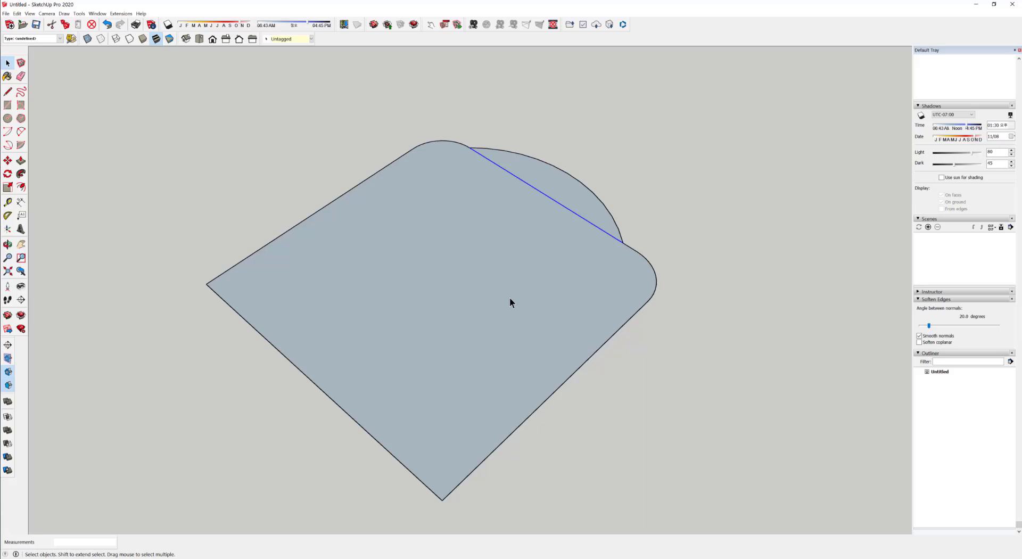
left_click(659, 219)
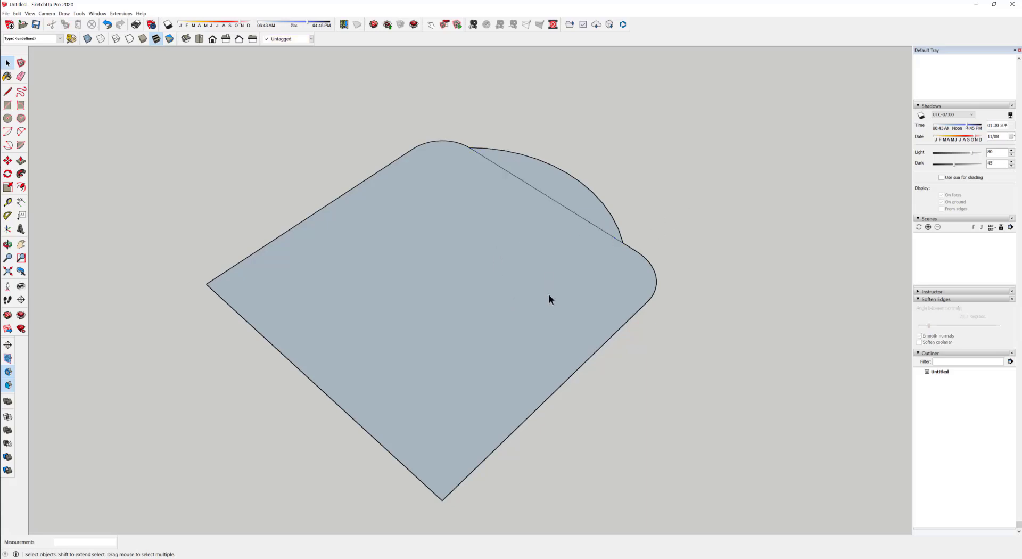
middle_click_drag(549, 294, 559, 218)
left_click(536, 194)
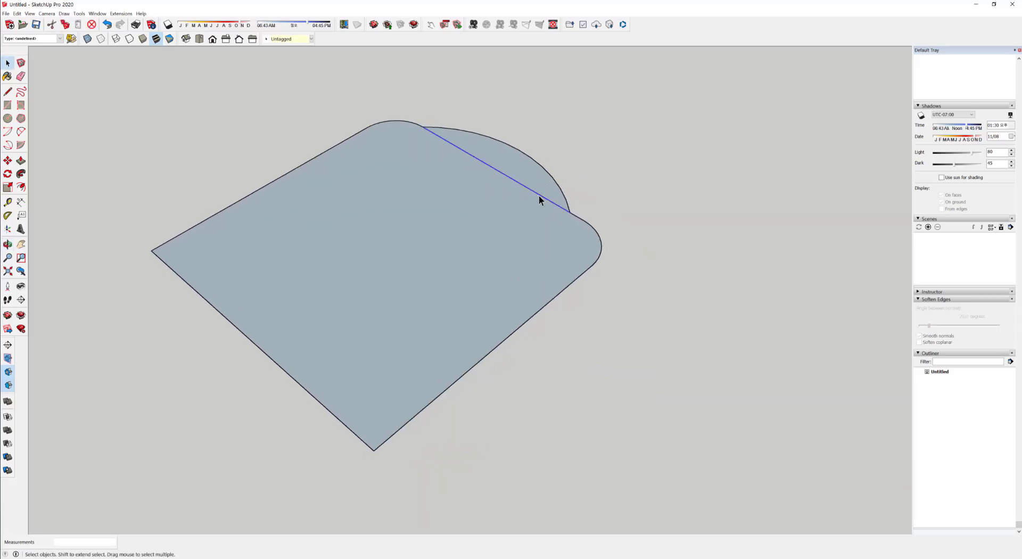
key("Delete")
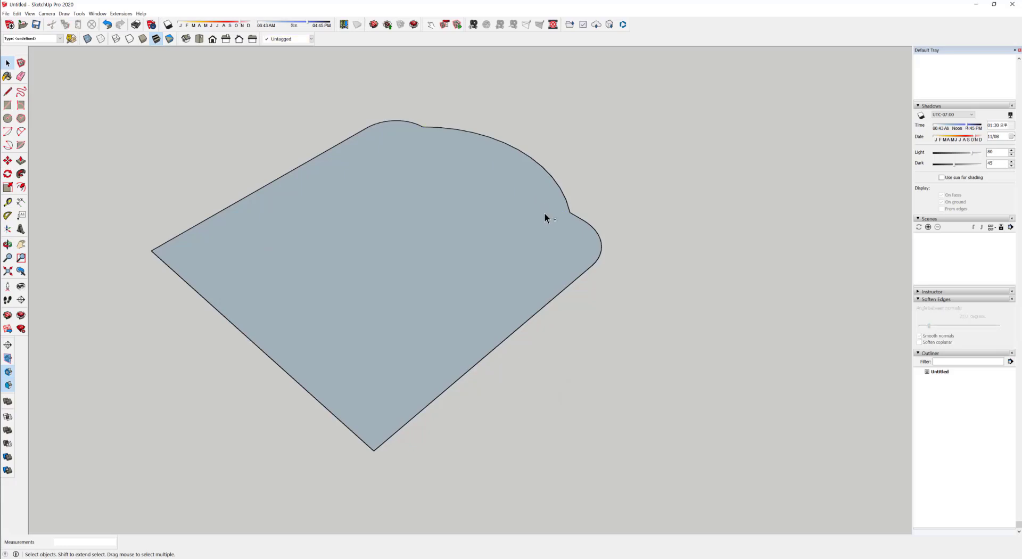
key("ctrl+z")
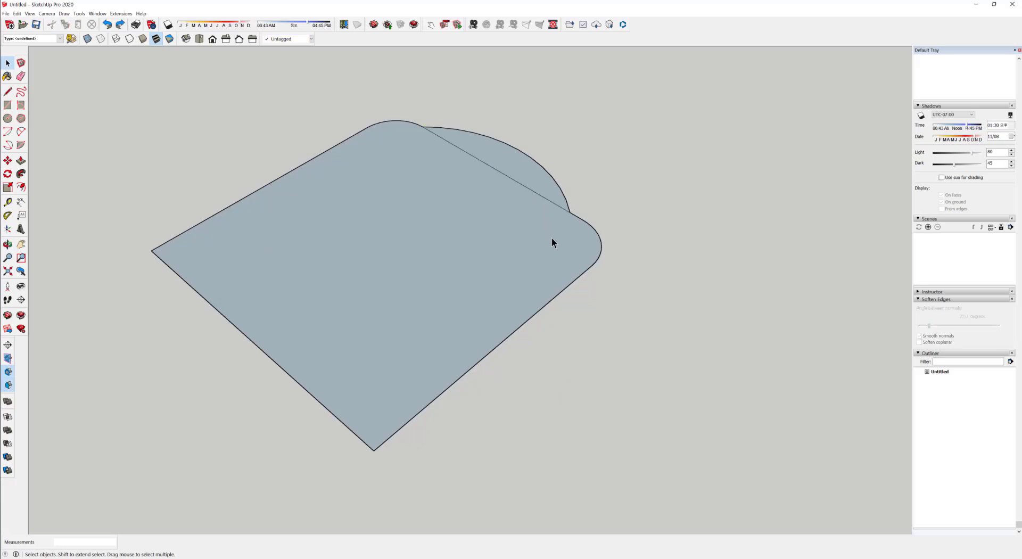
- Erase the dividing edge with the Eraser, try erasing outline edges singly and in one sweep, and undo both outline erasures
left_click(19, 76)
left_click(22, 76)
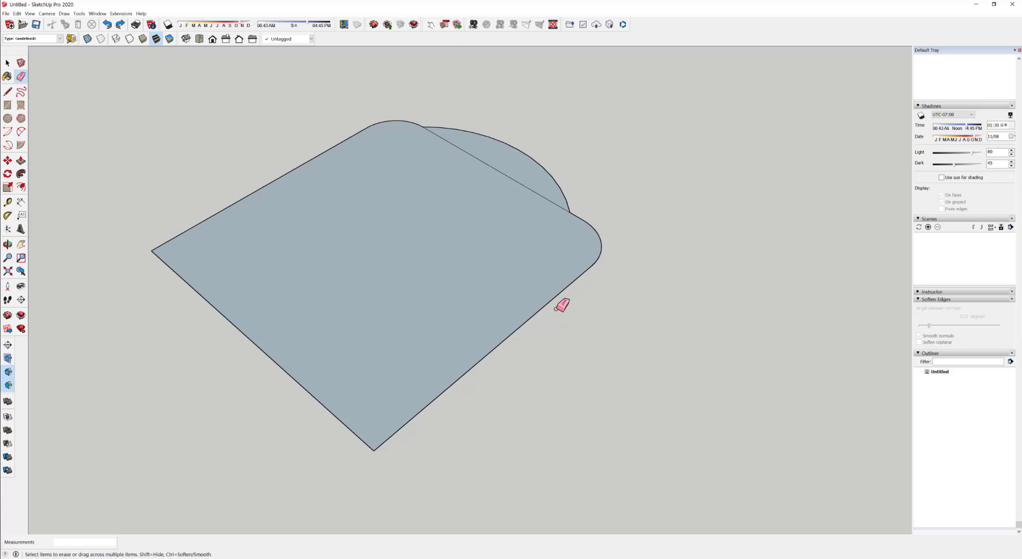
left_click(519, 183)
left_click(503, 338)
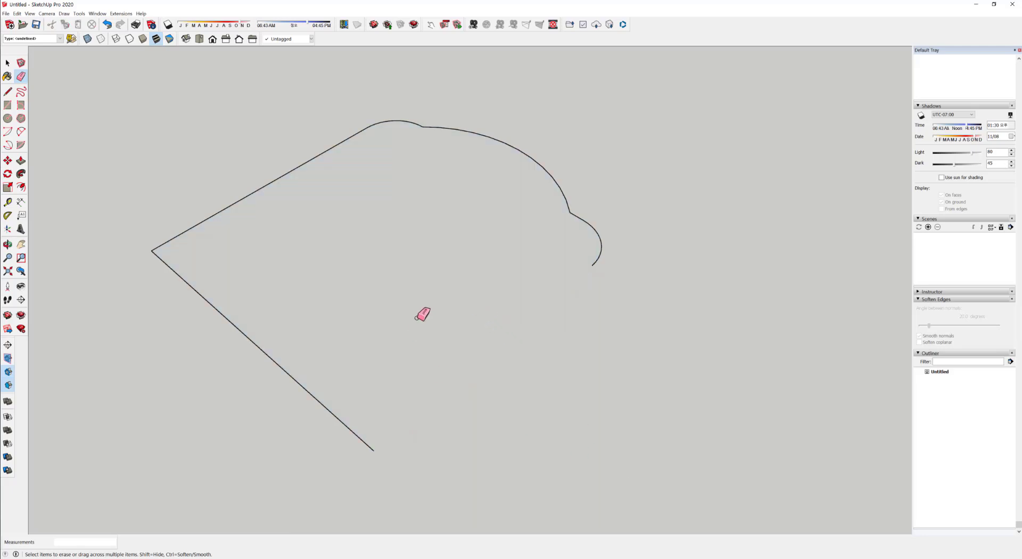
key("ctrl+z")
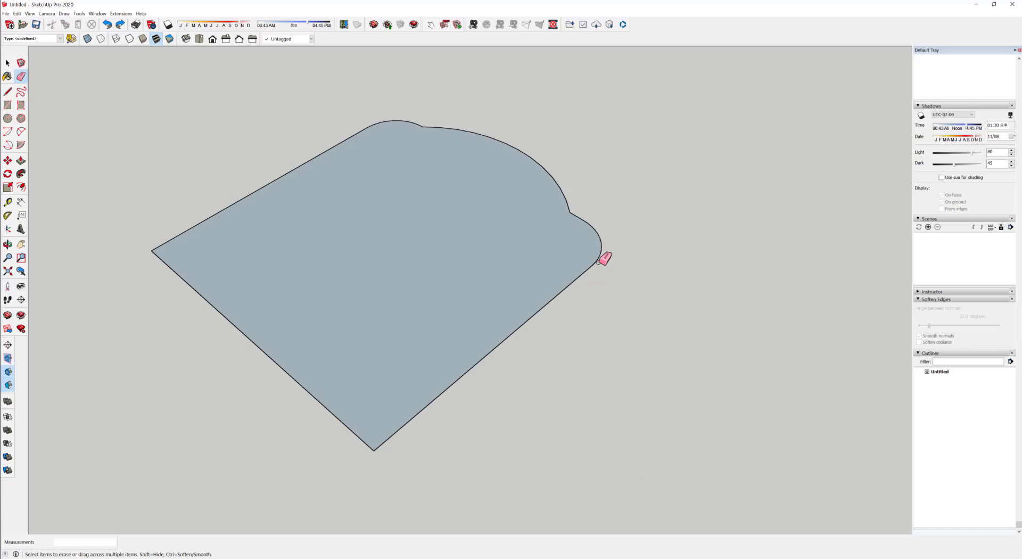
mouse_move(598, 262)
left_mouse_down()
mouse_move(585, 224)
mouse_move(510, 145)
mouse_move(393, 126)
mouse_move(322, 159)
left_mouse_up()
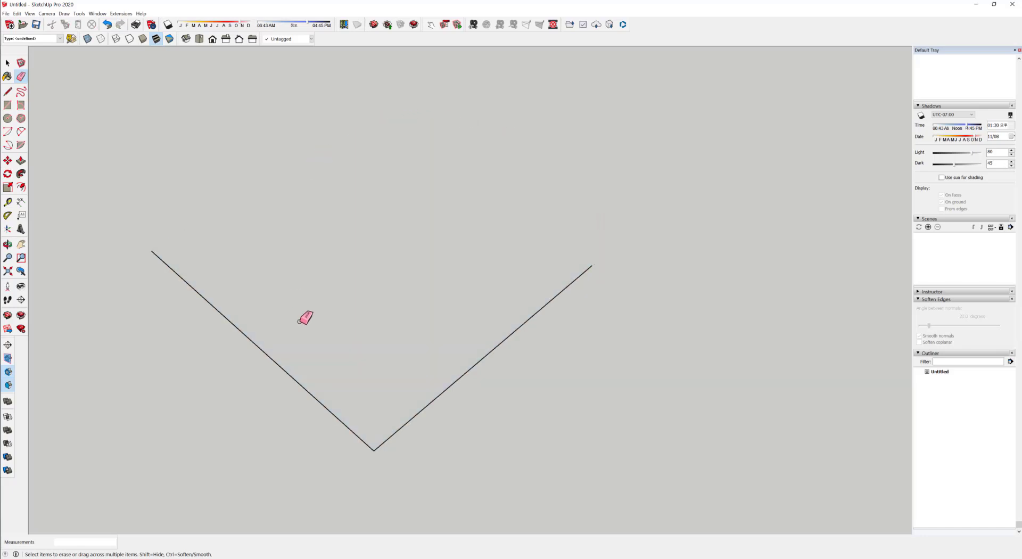
key("ctrl+z")
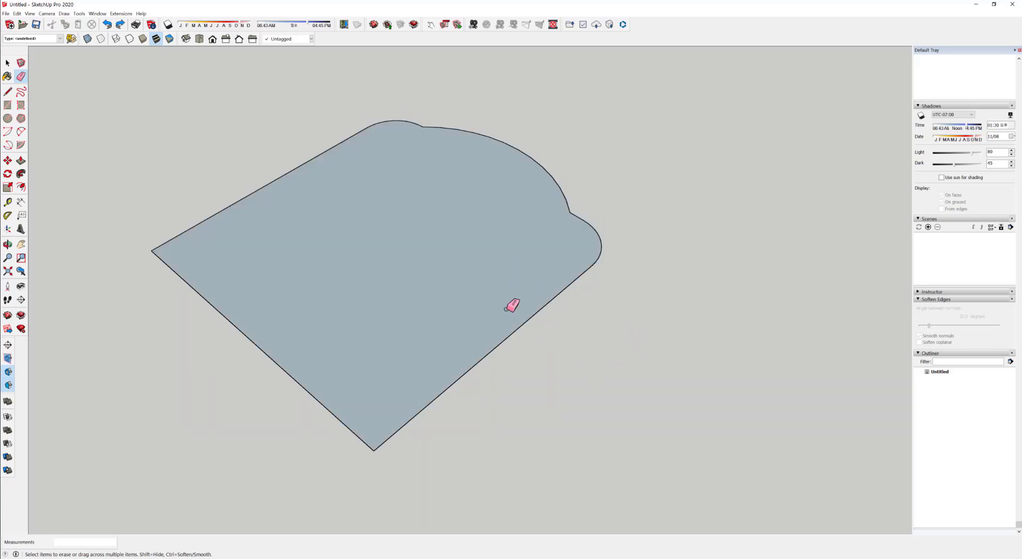
- Try deleting only the shape's face while keeping its outline, and undo the deletion
key("space")
left_click(493, 287)
key("Delete")
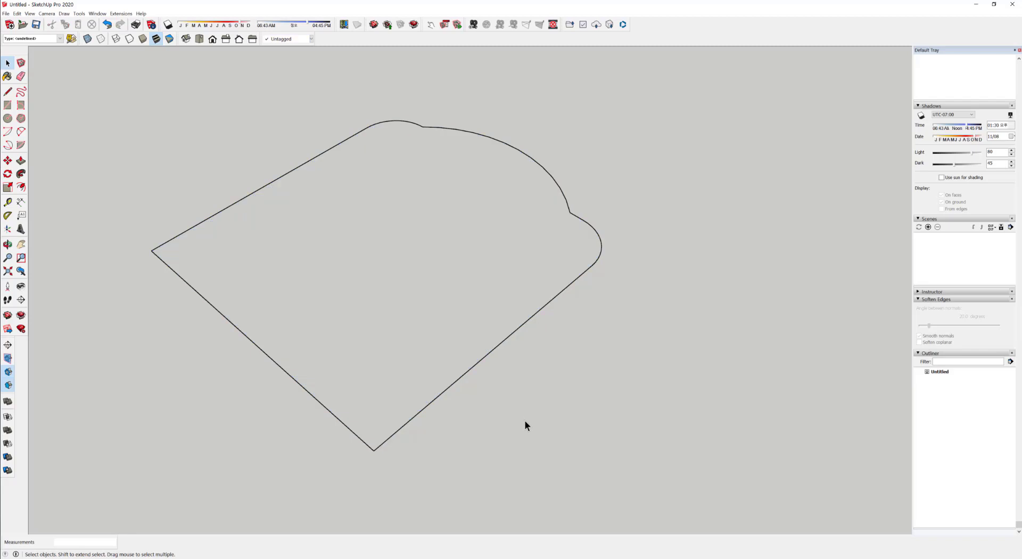
key("ctrl+z")
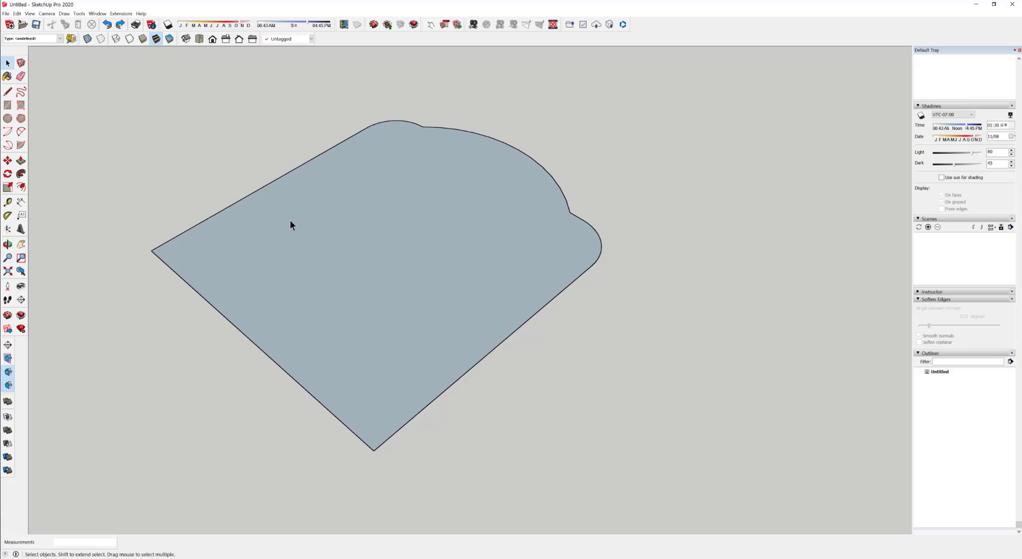
- Try erasing the large arc, adjoining rounded corner and straight side, undo these erasures, and restore the dividing edge
key("e")
mouse_move(560, 190)
left_mouse_down()
mouse_move(594, 217)
mouse_move(574, 203)
mouse_move(550, 302)
mouse_move(509, 333)
mouse_move(607, 301)
left_mouse_up()
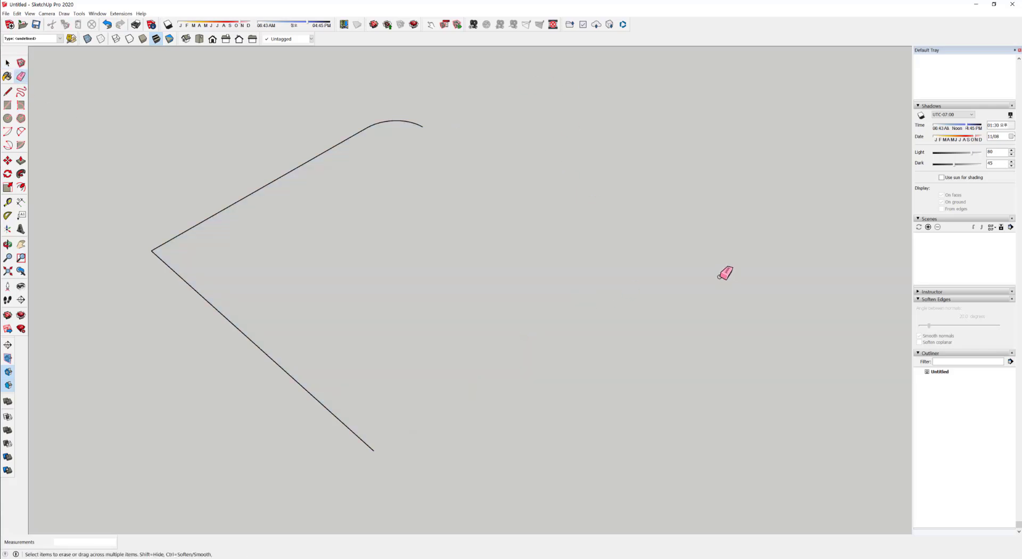
key("ctrl+z")
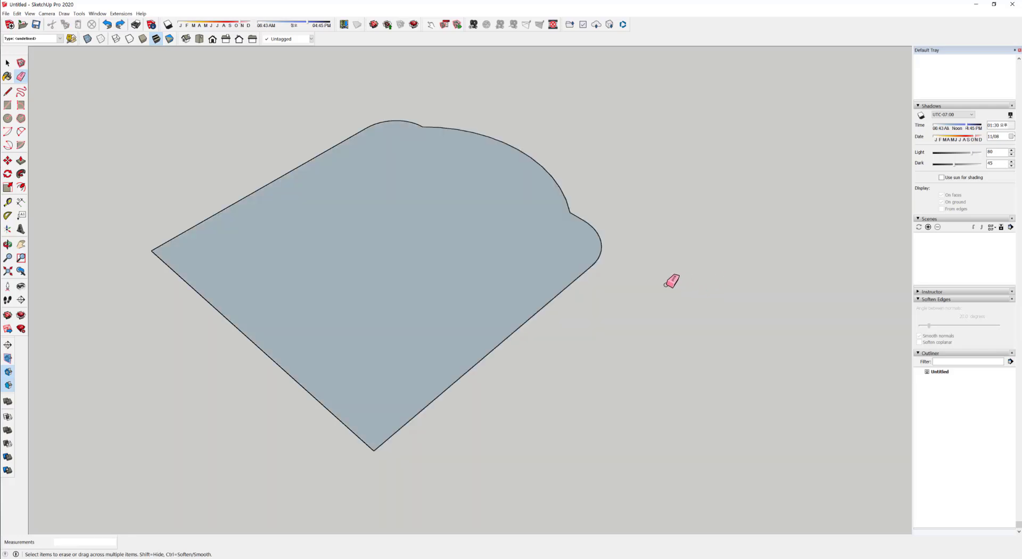
left_click(580, 274)
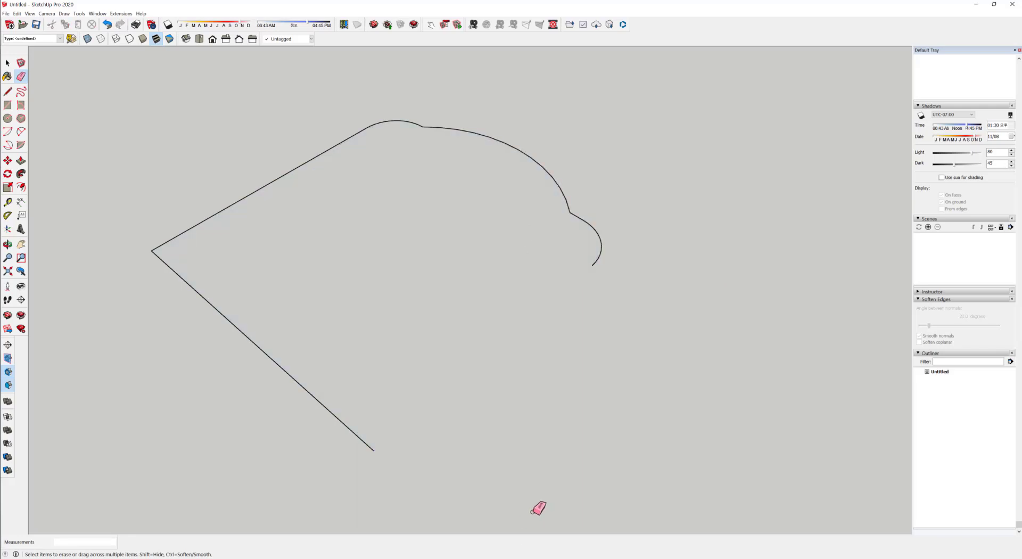
key("ctrl+z")
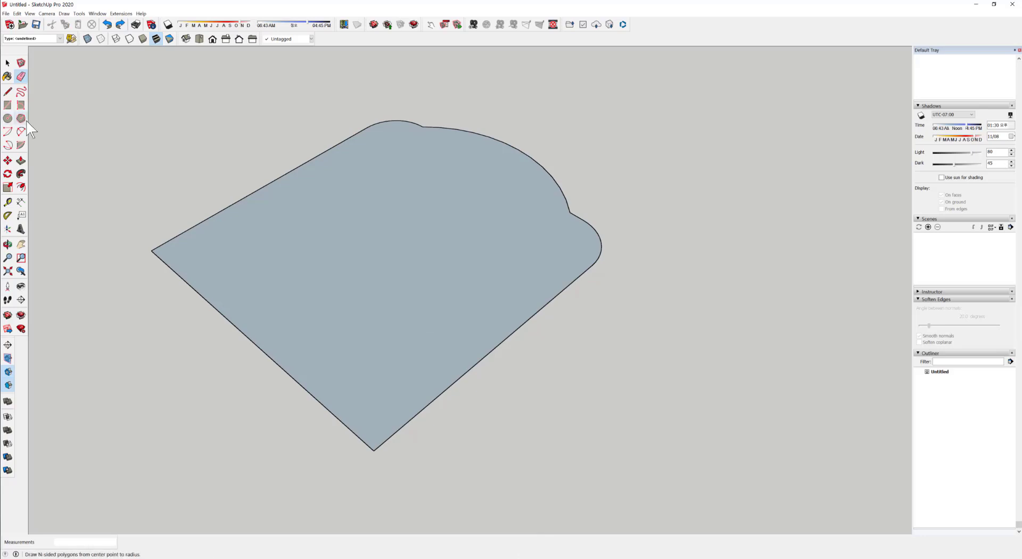
key("space")
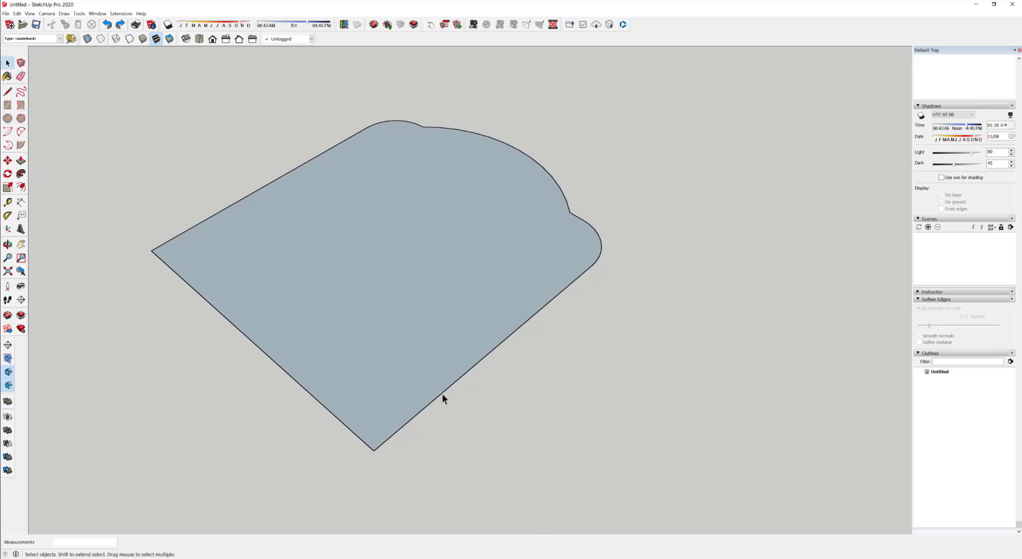
middle_click_drag(442, 394, 376, 387)
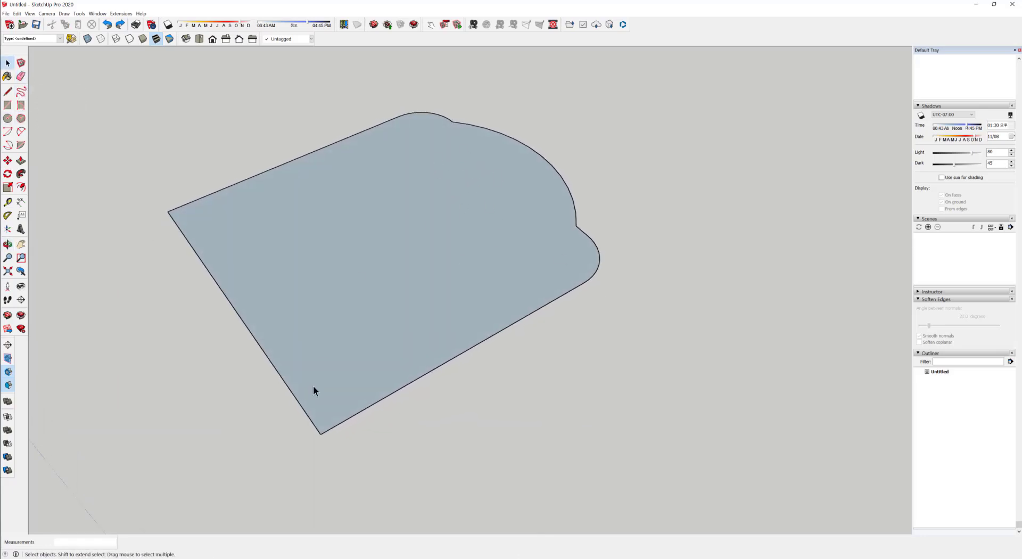
middle_click_drag(314, 387, 418, 384)
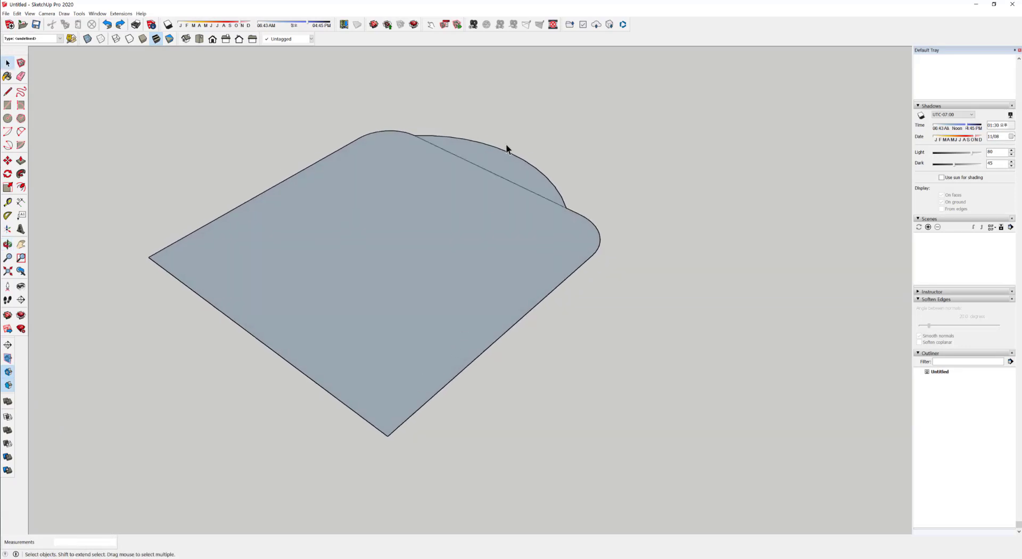
- Erase the straight edge under the large arc with the Eraser so the arc segment merges with the square
mouse_move(506, 143)
middle_mouse_down()
mouse_move(495, 210)
mouse_move(445, 269)
middle_mouse_up()
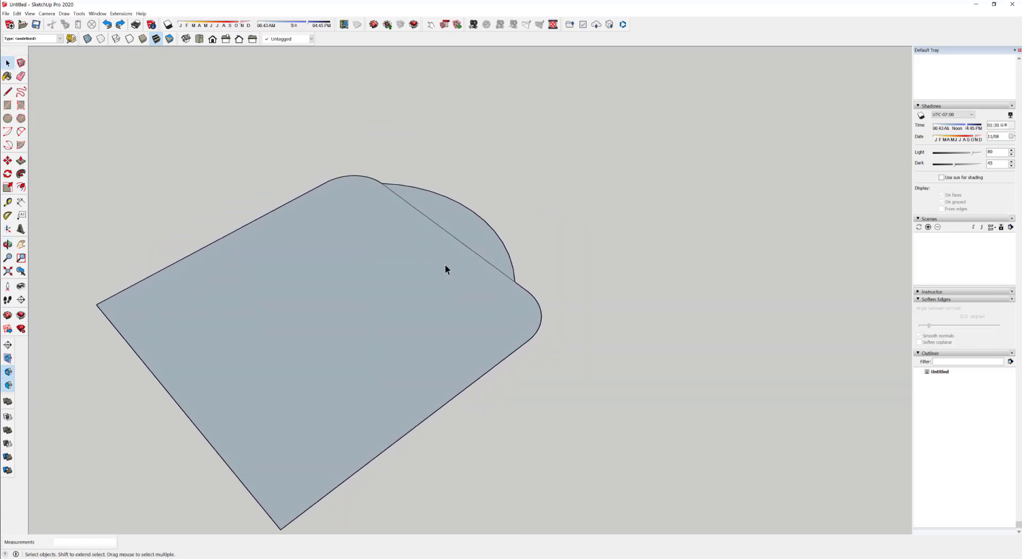
left_click(20, 77)
left_click(469, 248)
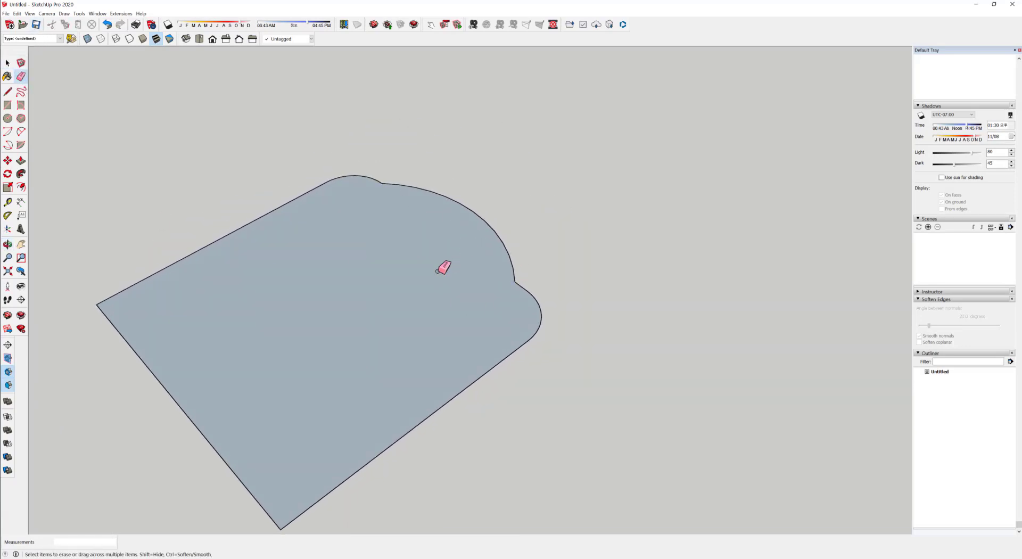
key("space")
mouse_move(267, 369)
middle_mouse_down()
mouse_move(352, 383)
mouse_move(372, 299)
mouse_move(456, 423)
mouse_move(504, 372)
mouse_move(523, 404)
middle_mouse_up()
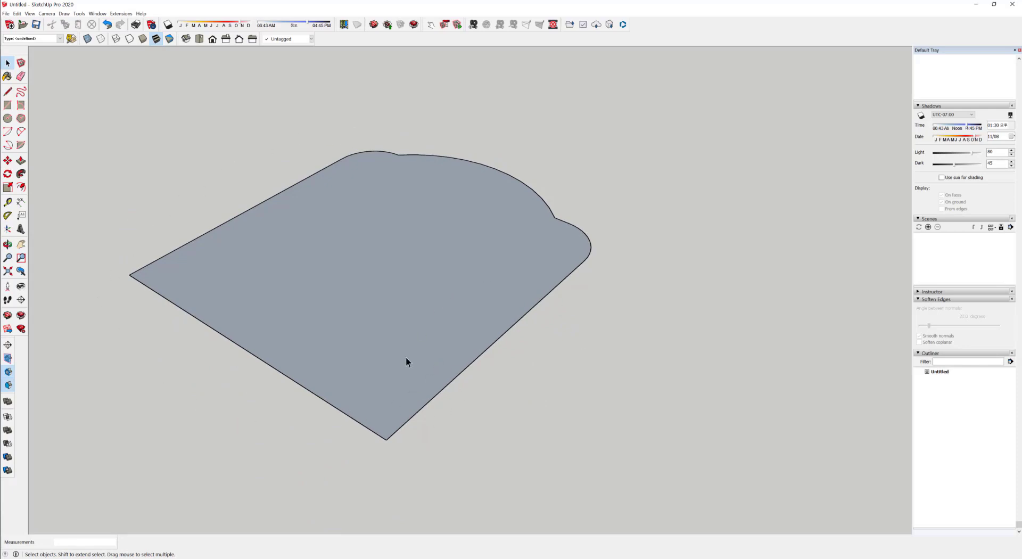
middle_click_drag(406, 358, 376, 430)
scroll(372, 425, "up", 2)
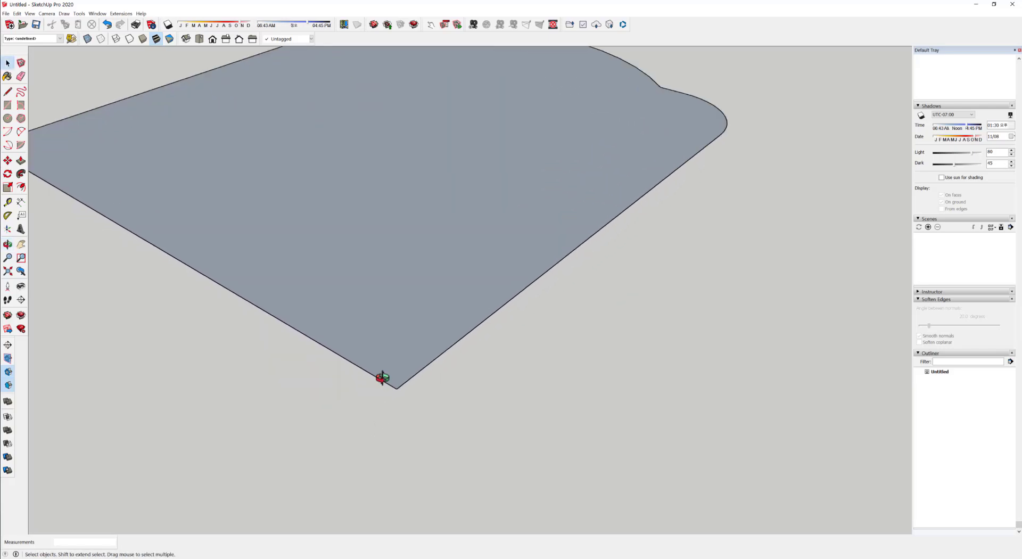
middle_click_drag(382, 378, 434, 458)
scroll(446, 459, "down", 1)
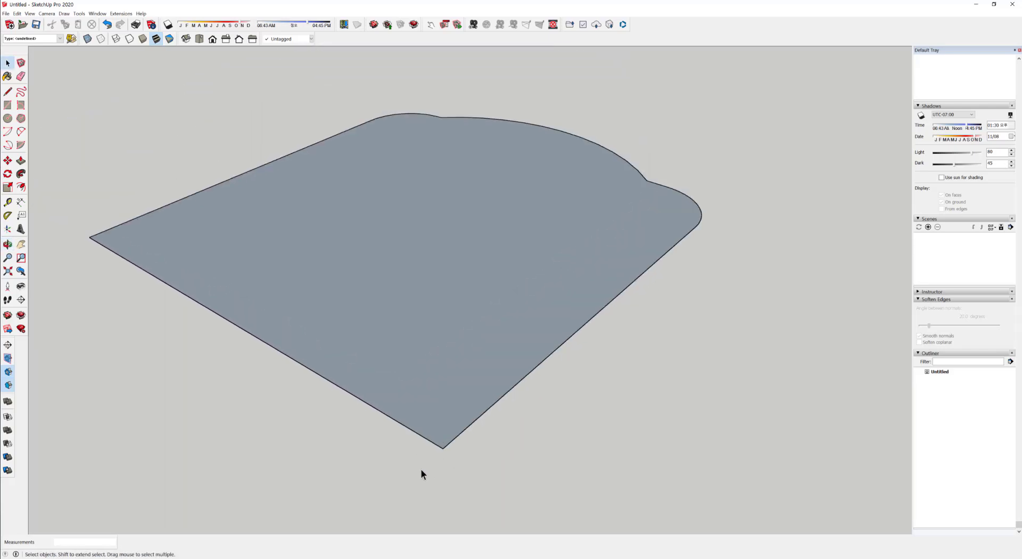
left_click(7, 118)
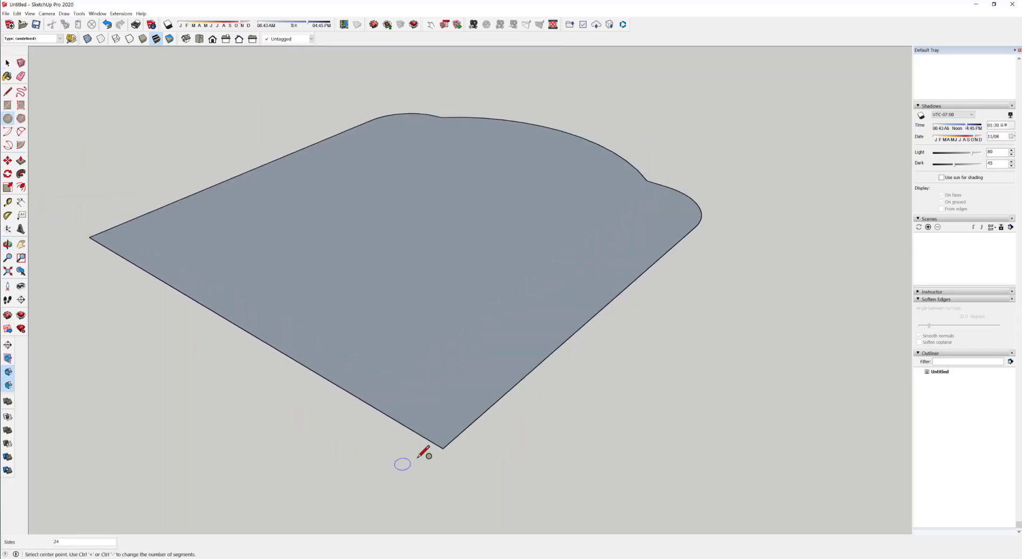
mouse_move(422, 450)
middle_mouse_down()
mouse_move(433, 417)
mouse_move(421, 448)
middle_mouse_up()
- Draw an upright 6-sided polygon centred on the shape's nearest square corner, perpendicular to the green axis, with a 35 mm inscribed radius
left_click(20, 118)
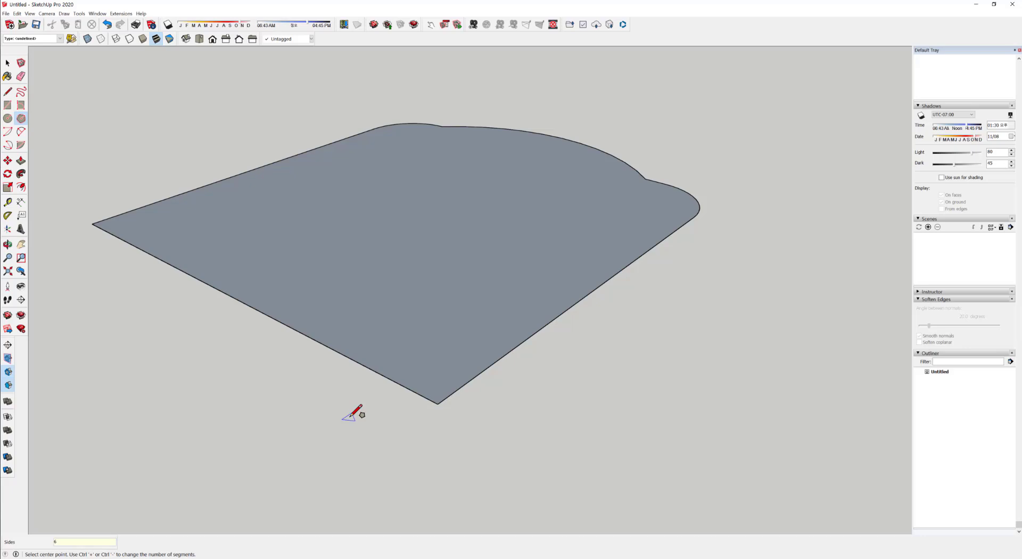
middle_click_drag(383, 421, 453, 343)
middle_click_drag(559, 260, 510, 303)
middle_click_drag(548, 359, 424, 413)
scroll(547, 204, "up", 5)
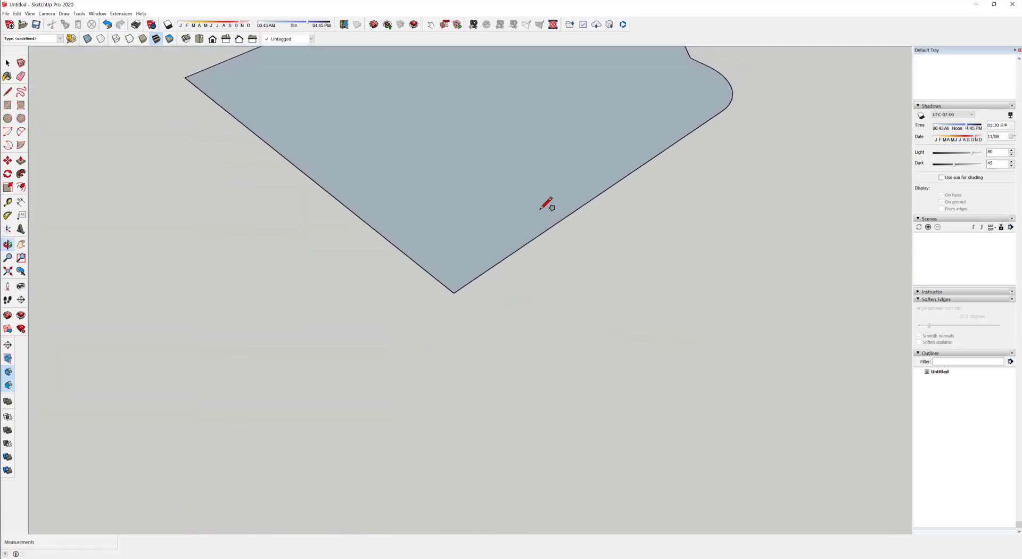
middle_click_drag(456, 287, 531, 126)
middle_click_drag(486, 194, 392, 346)
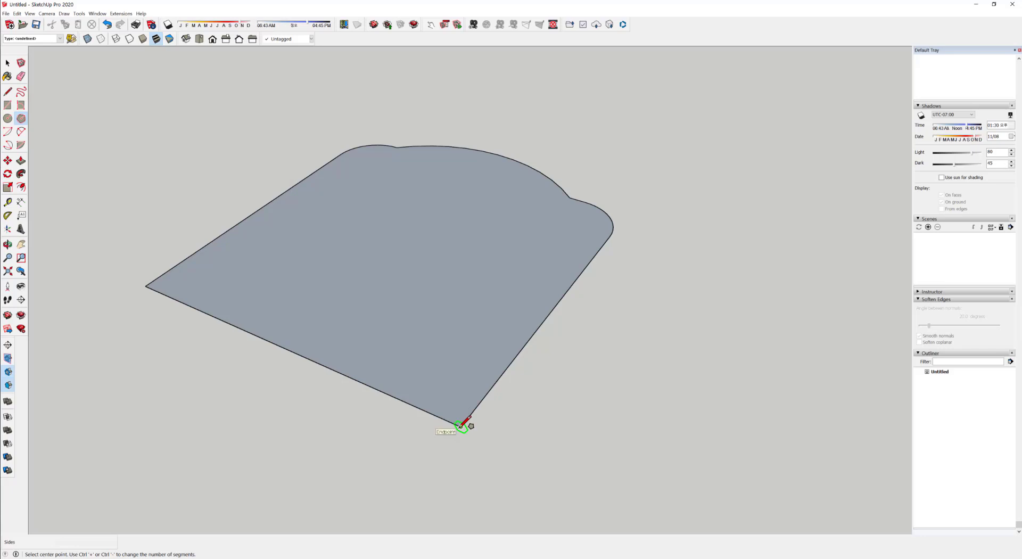
key("Down")
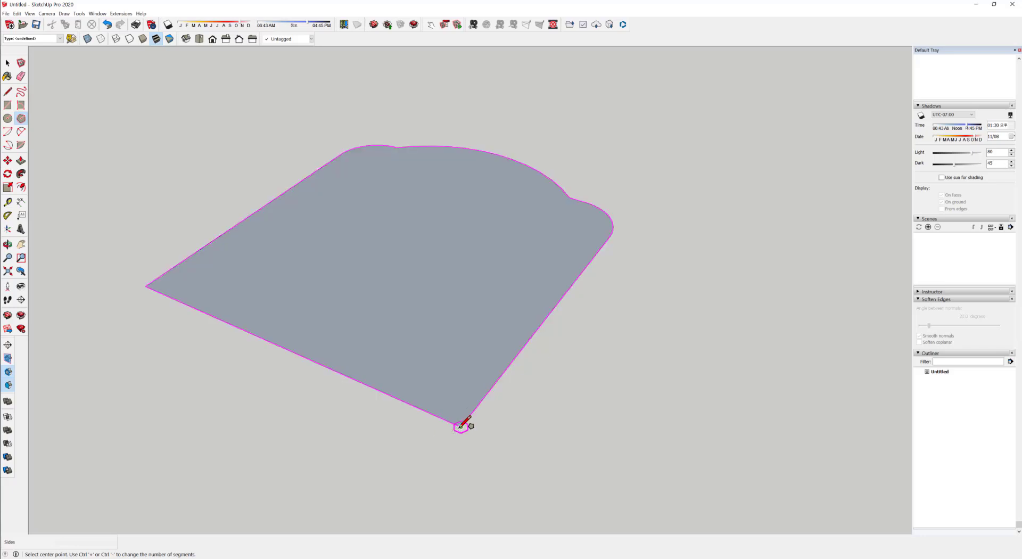
key("Down")
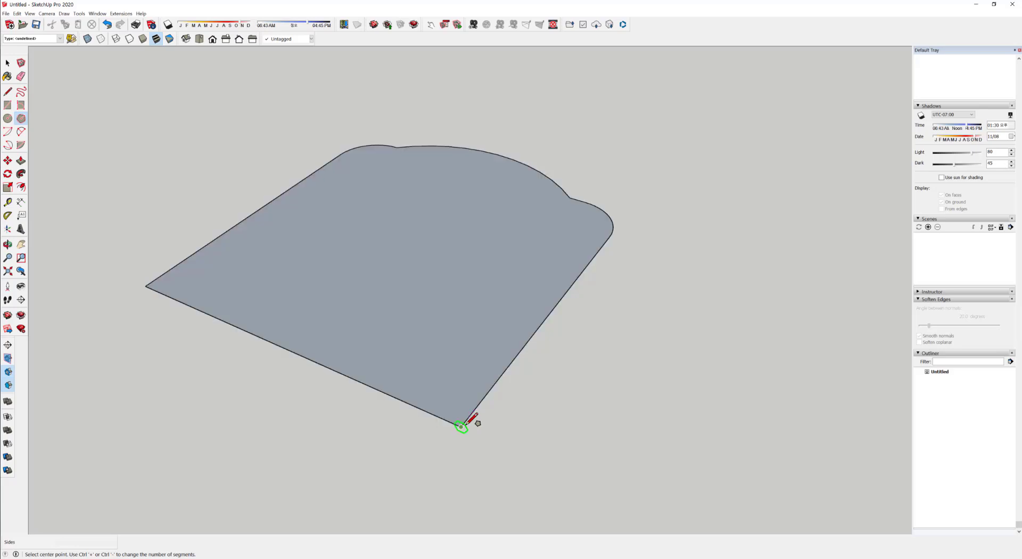
left_click(461, 426)
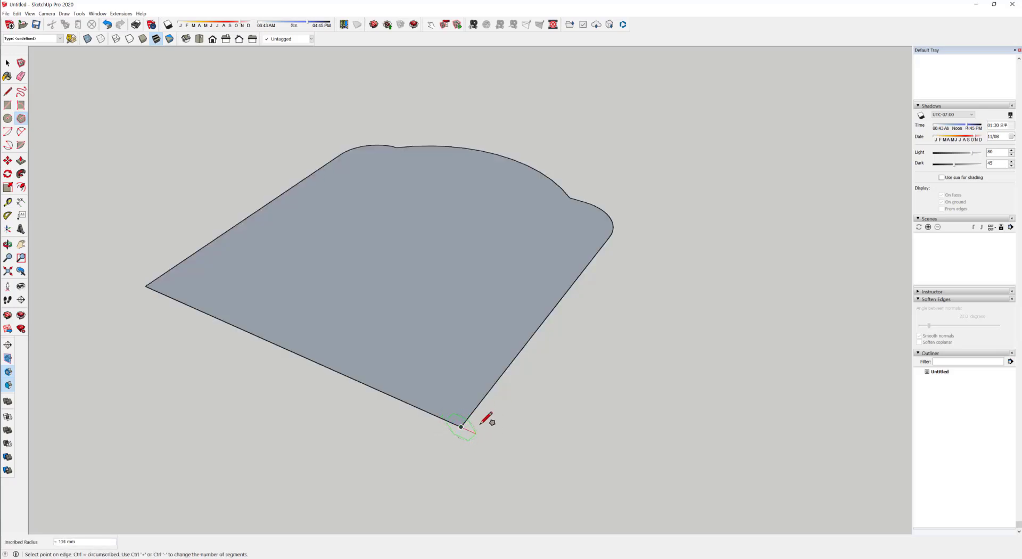
scroll(482, 422, "up", 5)
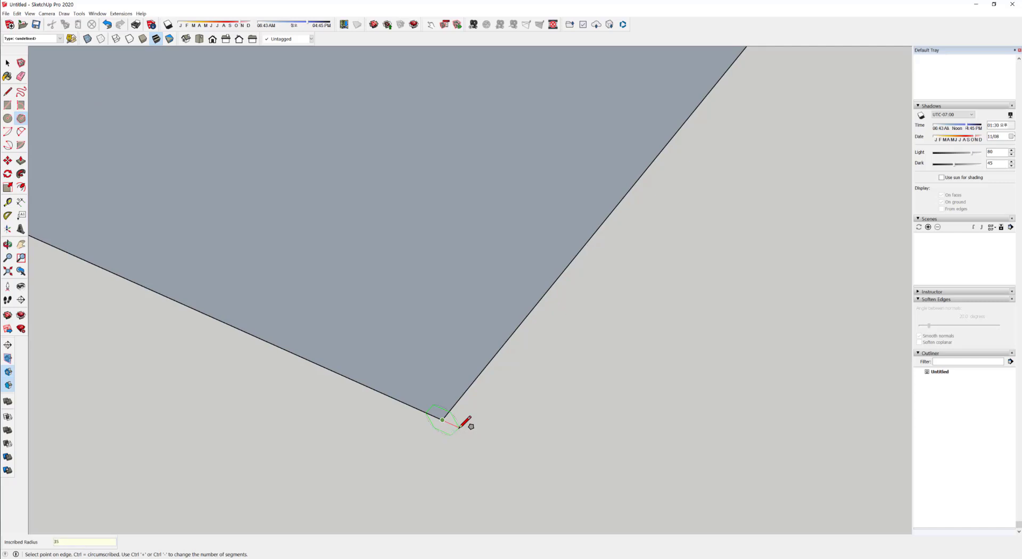
left_click(463, 424)
- Examine how the hexagon cuts the outline by selecting its face, the short edge segment inside it and the adjoining straight side
middle_click_drag(470, 426, 414, 362)
key("space")
scroll(413, 391, "up", 4)
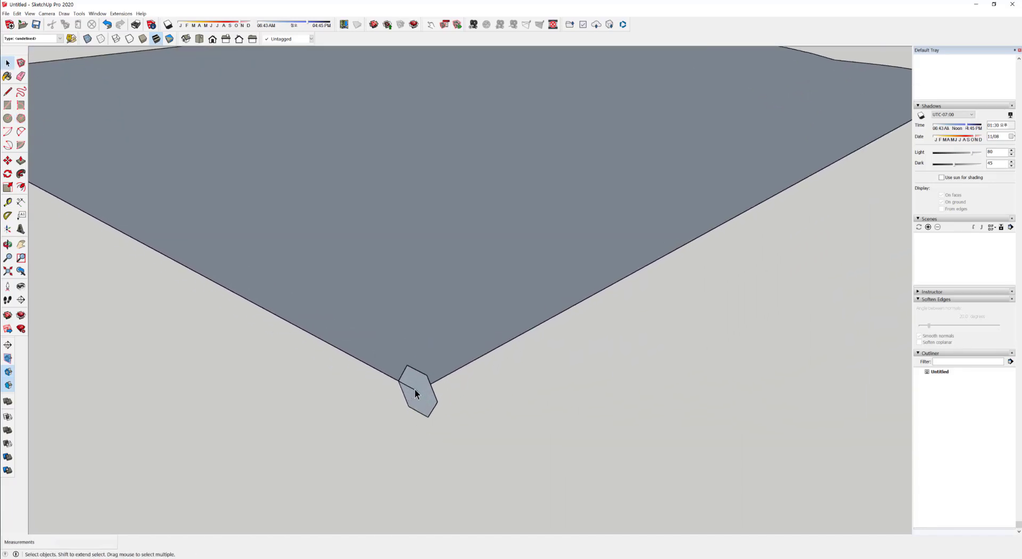
mouse_move(419, 466)
middle_mouse_down()
mouse_move(369, 438)
mouse_move(425, 393)
middle_mouse_up()
left_click(423, 391)
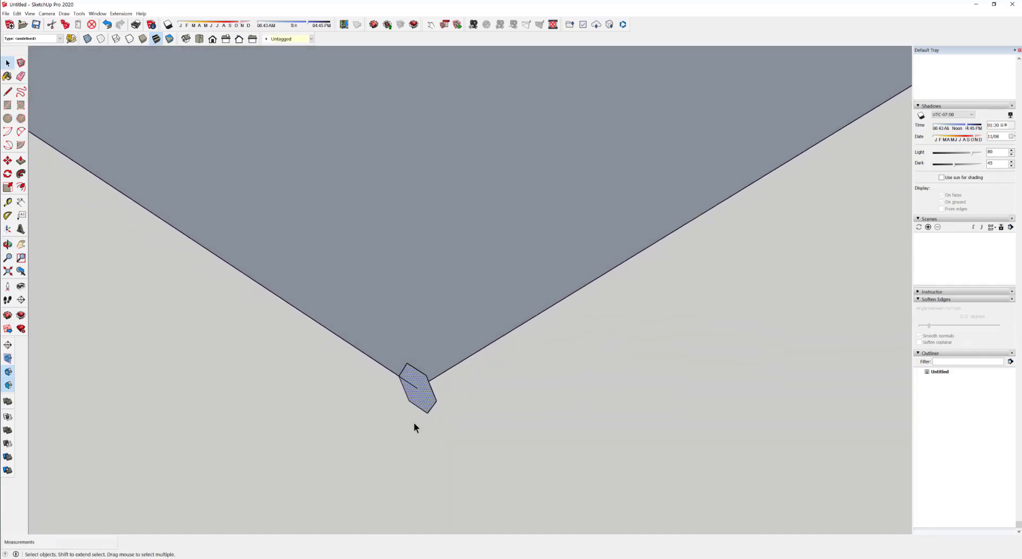
left_click(380, 363)
left_click(396, 375)
left_click(417, 388)
scroll(385, 370, "up", 2)
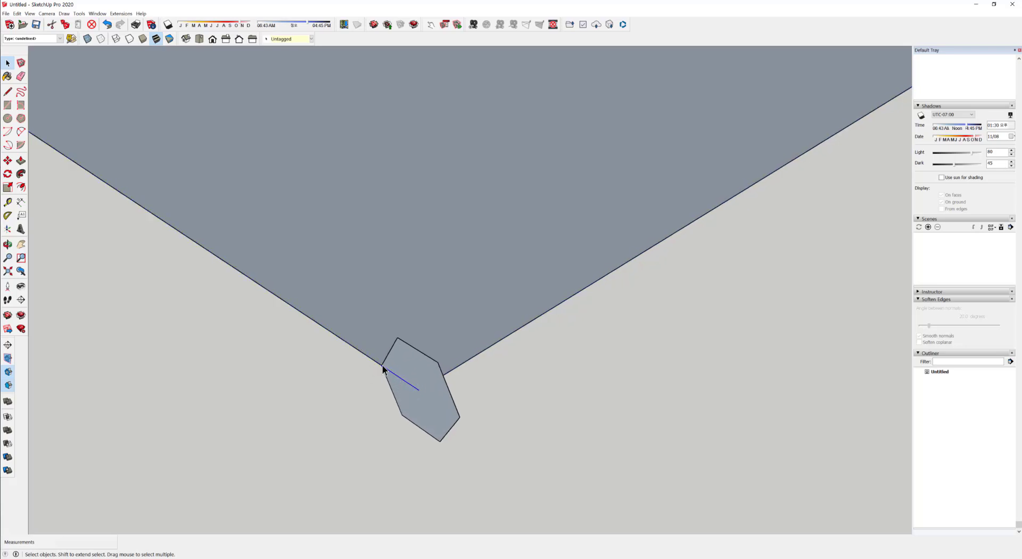
scroll(541, 401, "down", 6)
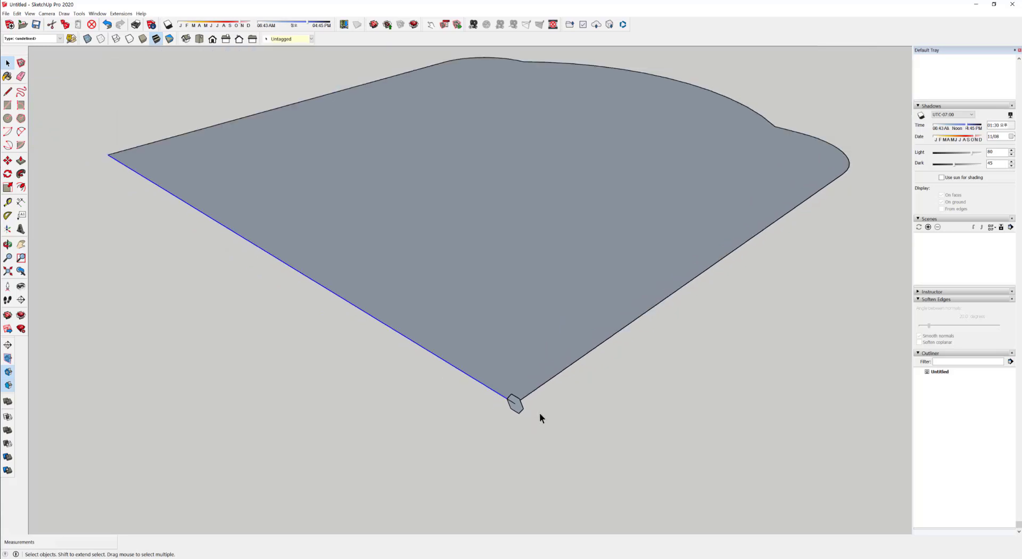
mouse_move(561, 404)
middle_mouse_down()
mouse_move(555, 367)
mouse_move(530, 411)
mouse_move(483, 418)
mouse_move(492, 396)
middle_mouse_up()
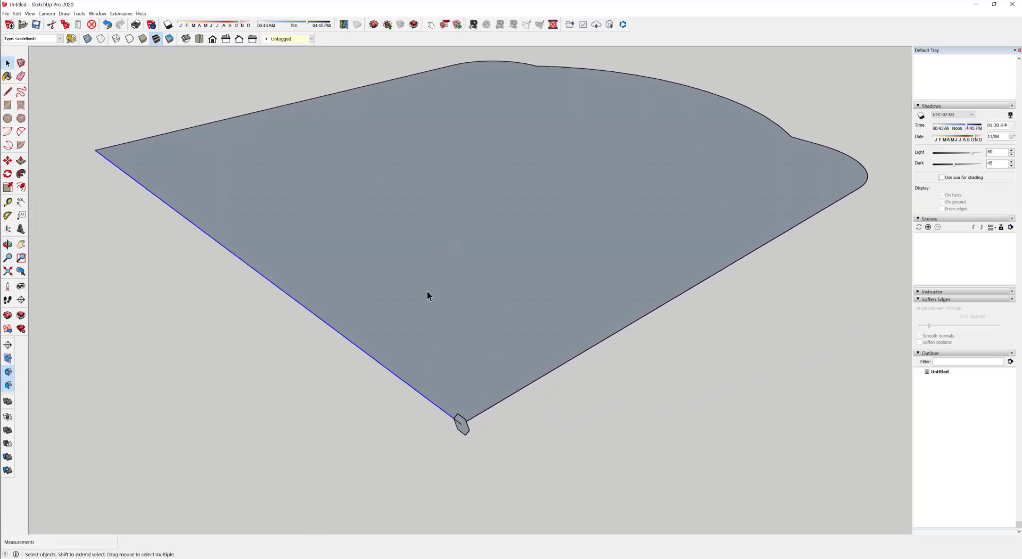
middle_click_drag(427, 291, 457, 355)
scroll(445, 362, "down", 2)
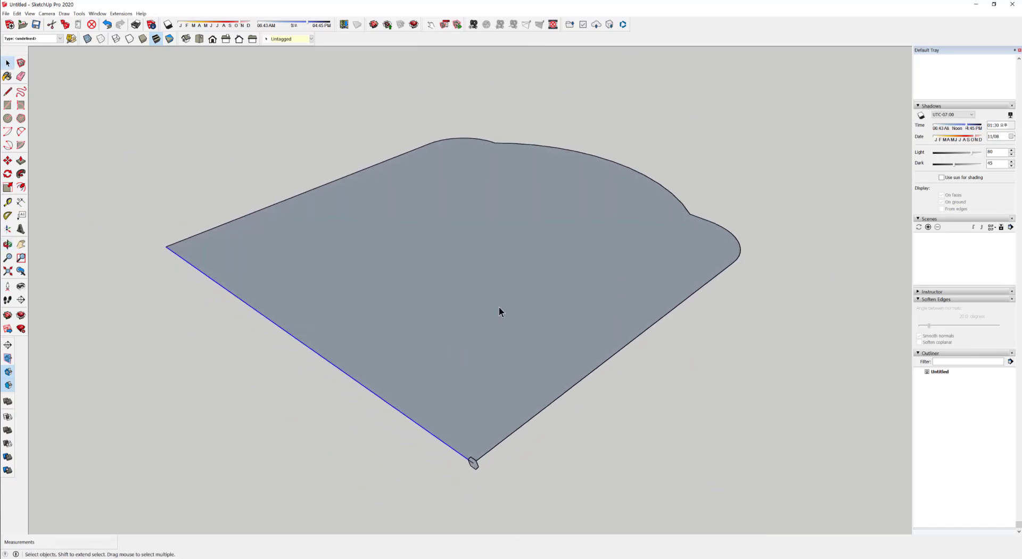
- Select the large face with all its bounding edges, and remove the face from the selection so only the outline stays selected
double_click(490, 255)
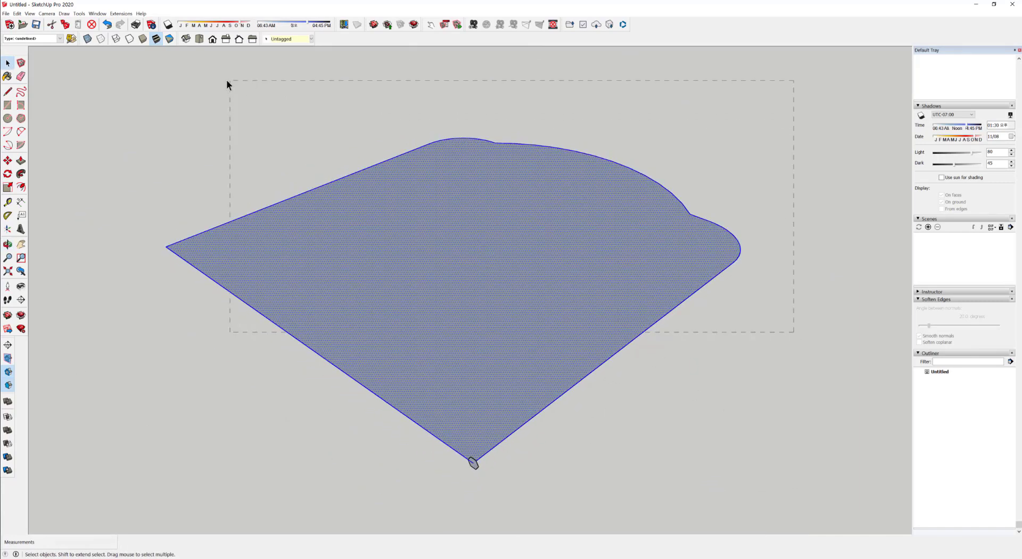
left_click(789, 376)
double_click(399, 267)
middle_click_drag(594, 461, 536, 417)
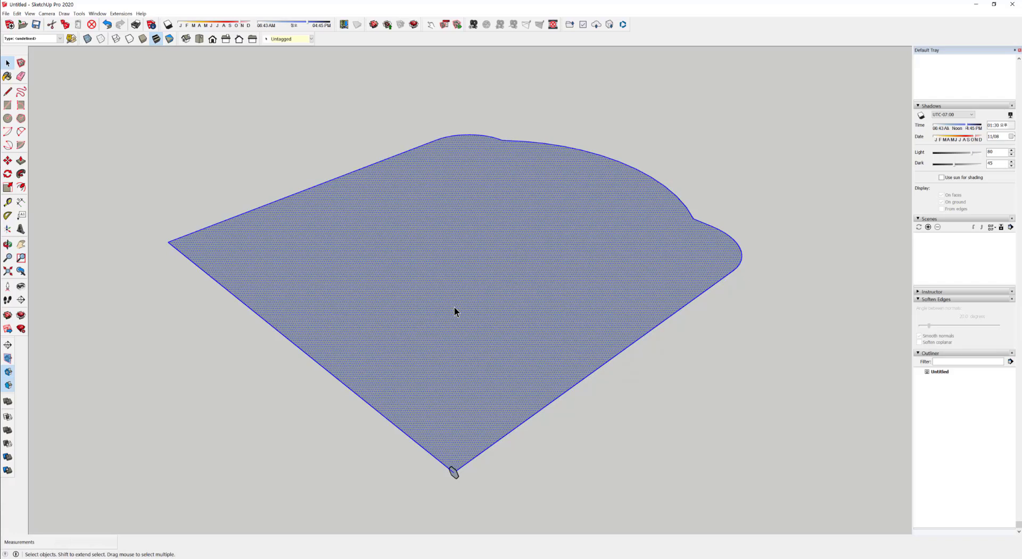
left_click(480, 316, "shift")
left_click(581, 380, "shift")
left_click(538, 352, "shift")
left_click(539, 354, "shift")
left_click(539, 353, "shift")
left_click(460, 332, "shift")
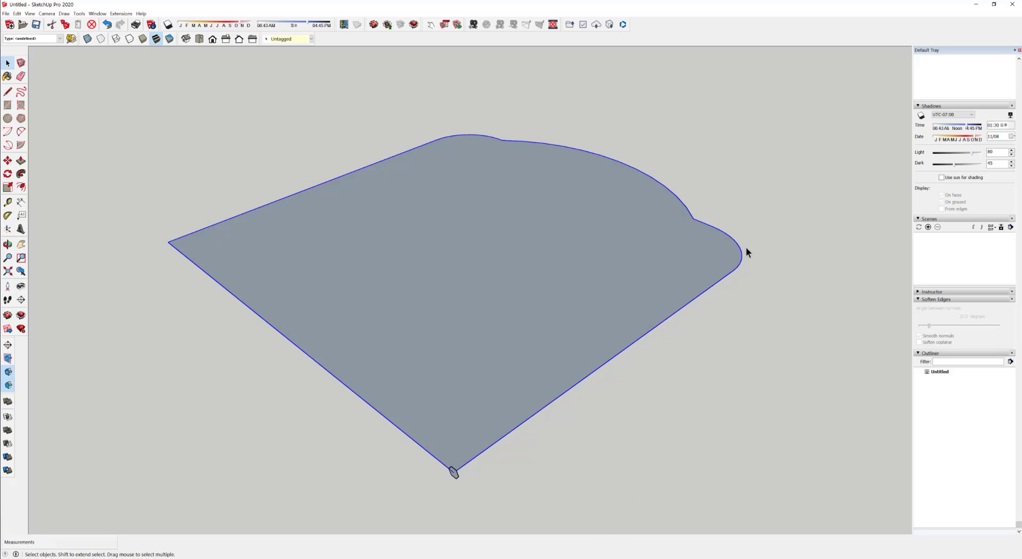
- Sweep the hexagon profile around the selected outline with Follow Me to form a continuous rim
middle_click_drag(512, 367, 479, 313)
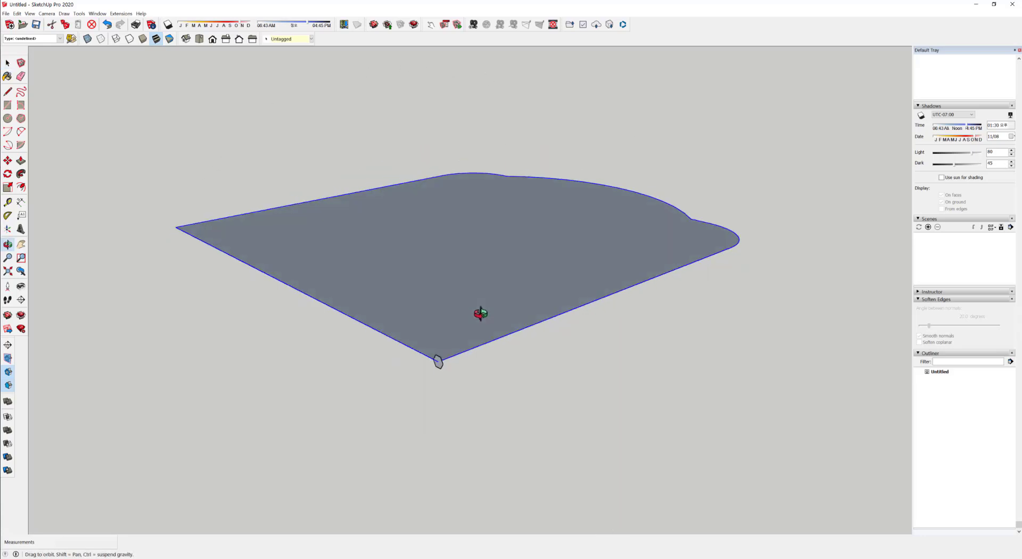
scroll(454, 389, "up", 6)
scroll(408, 372, "up", 2)
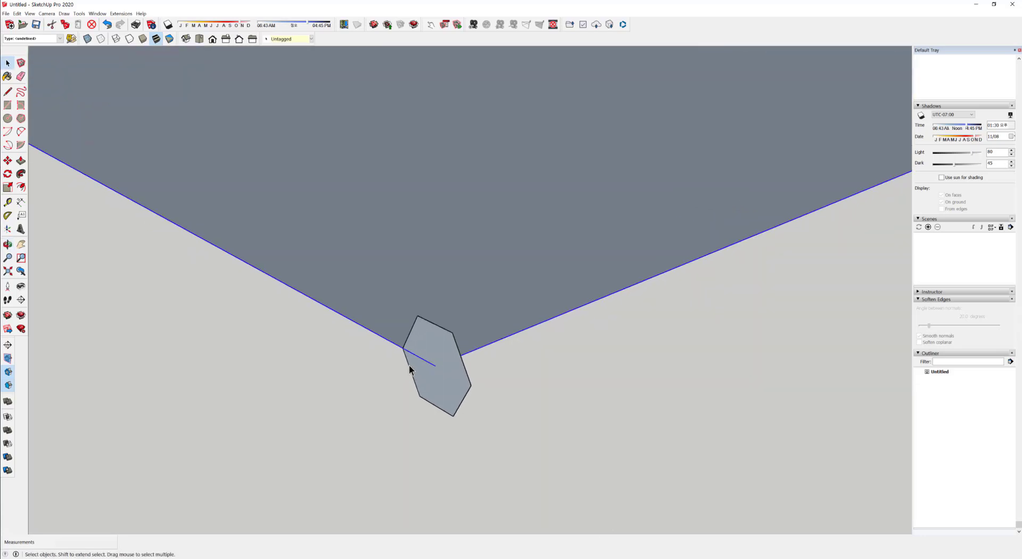
scroll(416, 359, "down", 3)
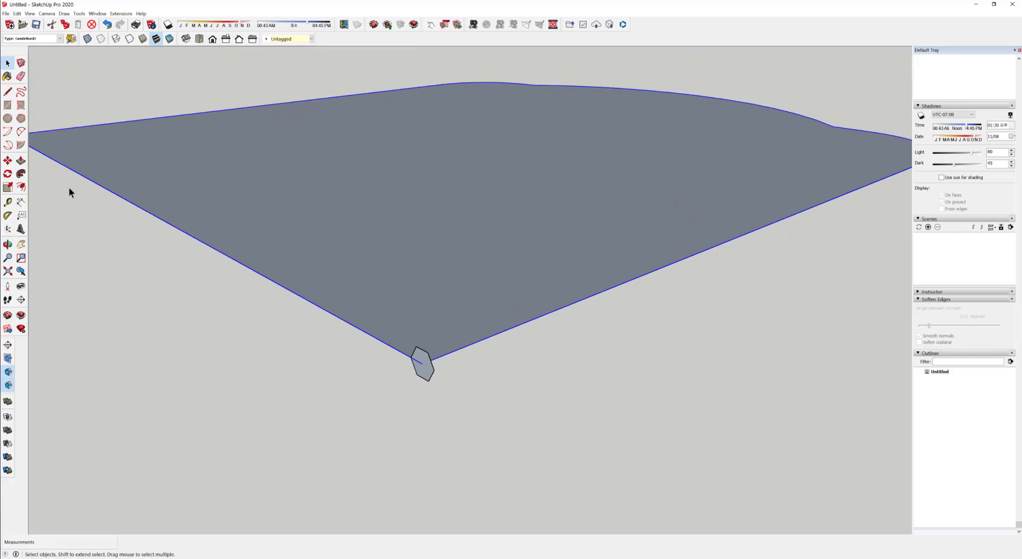
left_click(20, 173)
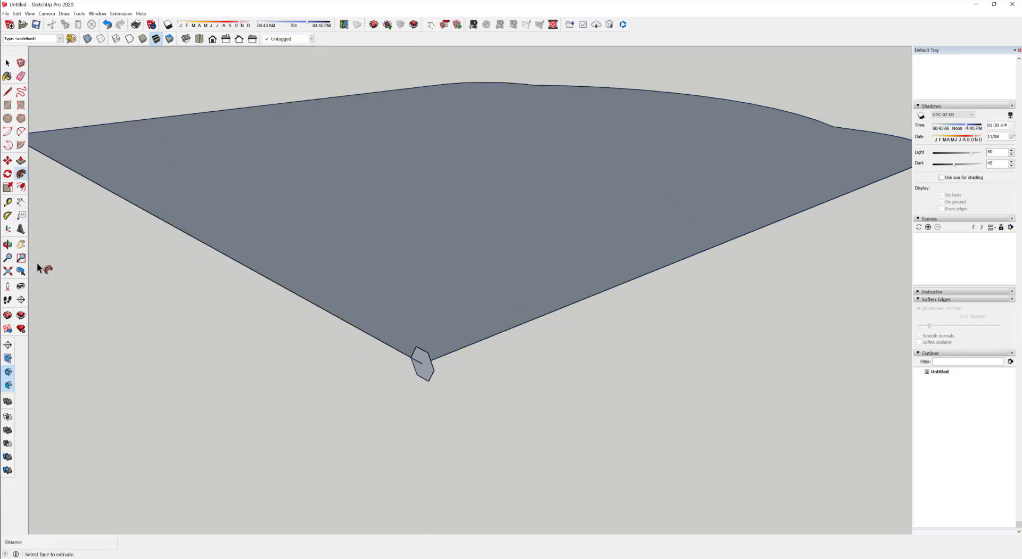
left_click(425, 372)
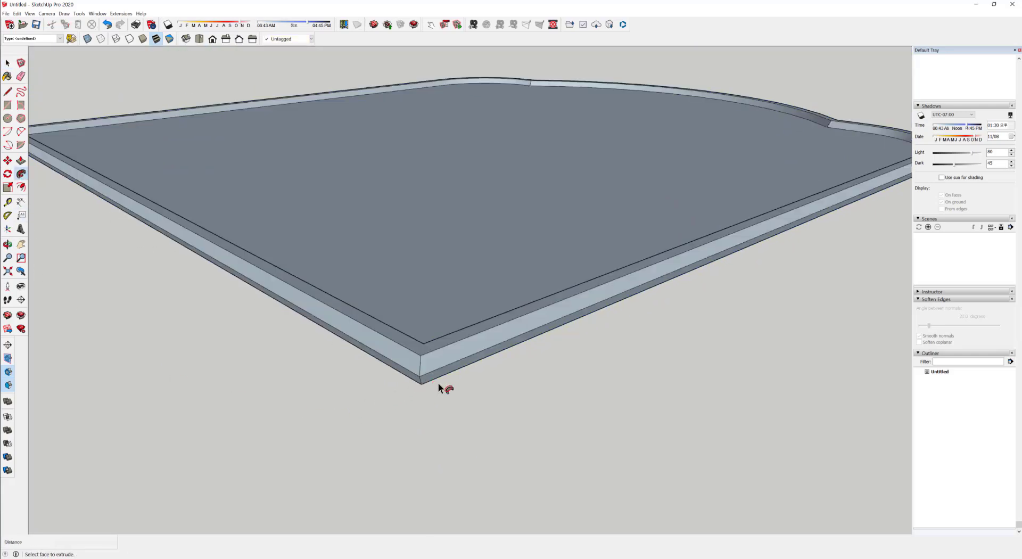
scroll(452, 383, "down", 2)
middle_click_drag(467, 384, 500, 381)
- Select the inner face and switch X-ray display on and off to inspect the inside of the swept rim
key("p")
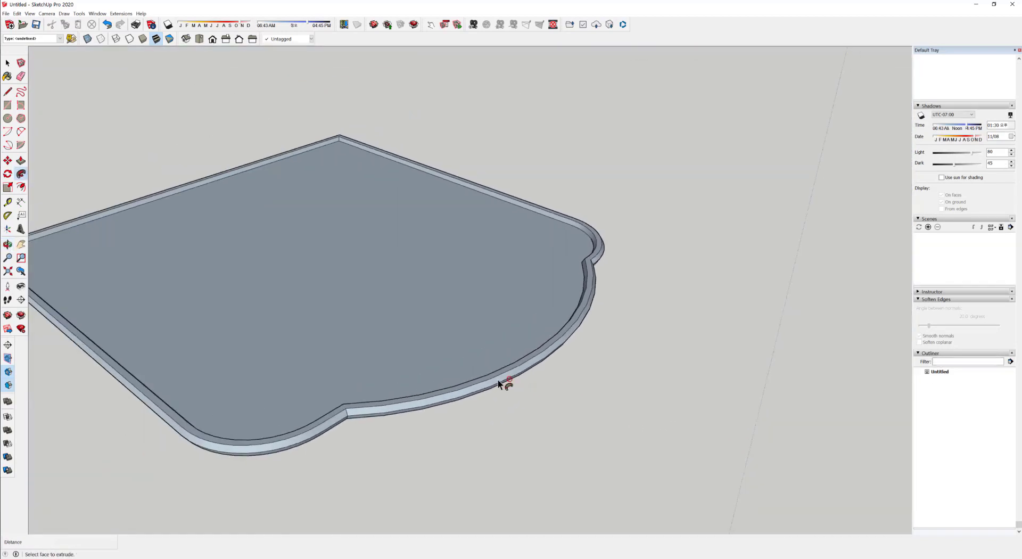
key("space")
left_click(416, 349)
middle_click_drag(415, 349, 579, 343)
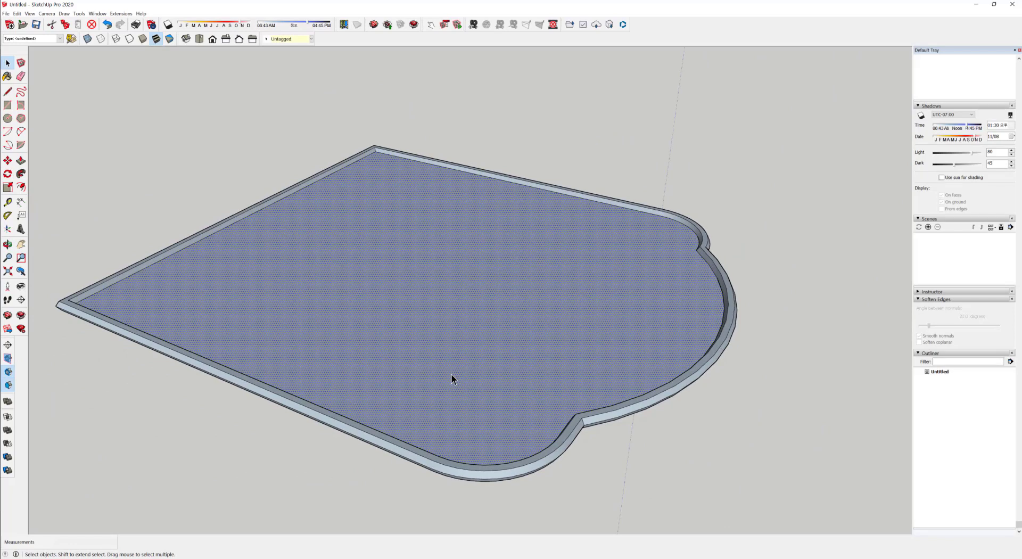
left_click(88, 39)
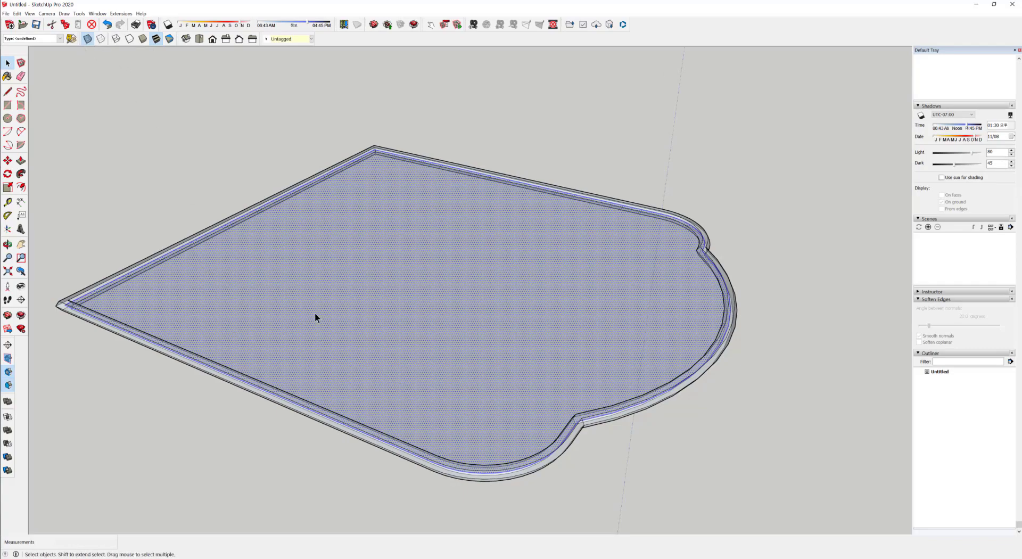
scroll(422, 482, "up", 3)
middle_click_drag(422, 482, 456, 377)
scroll(383, 287, "down", 2)
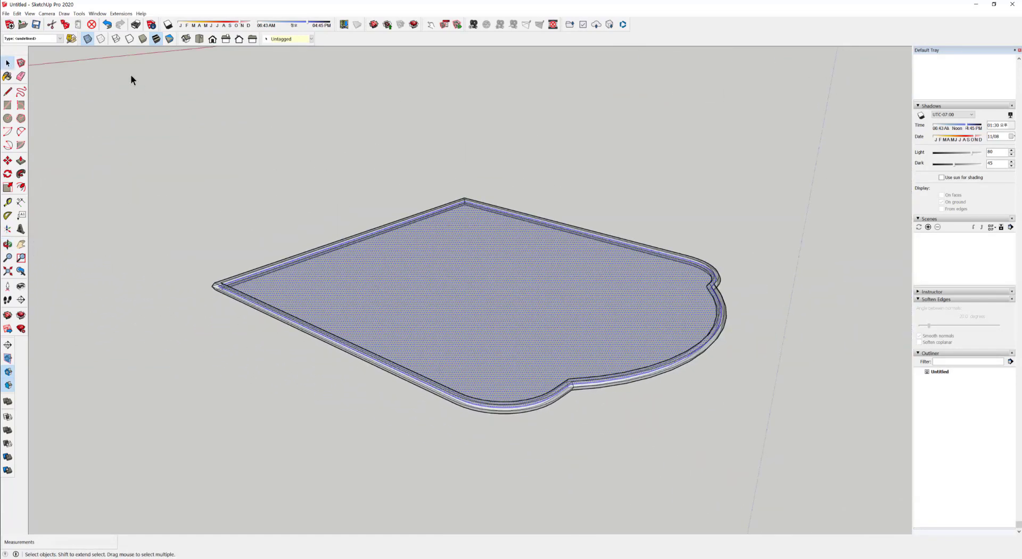
left_click(84, 37)
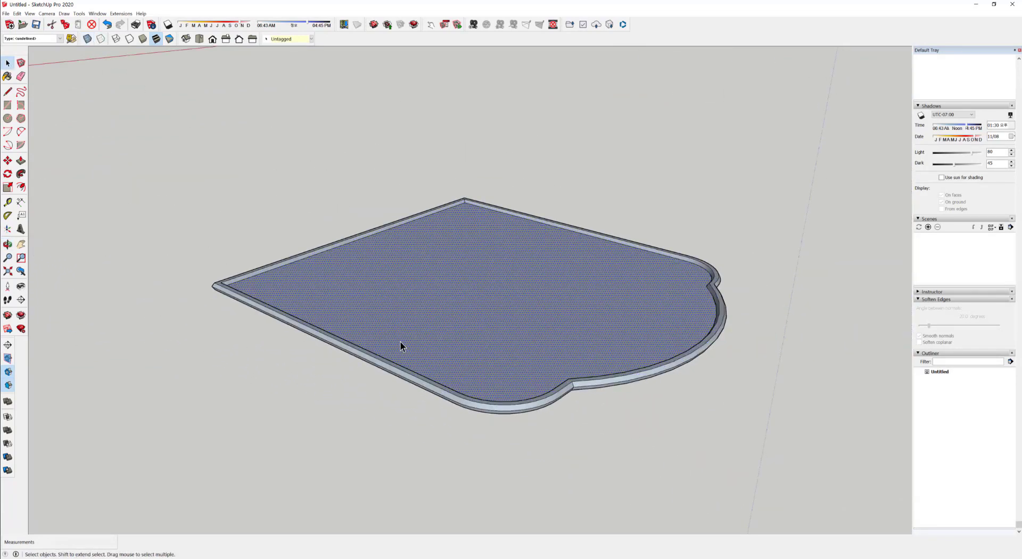
- Try deleting the inner face enclosed by the rim, and undo the deletion
key("Delete")
middle_click_drag(404, 353, 323, 400)
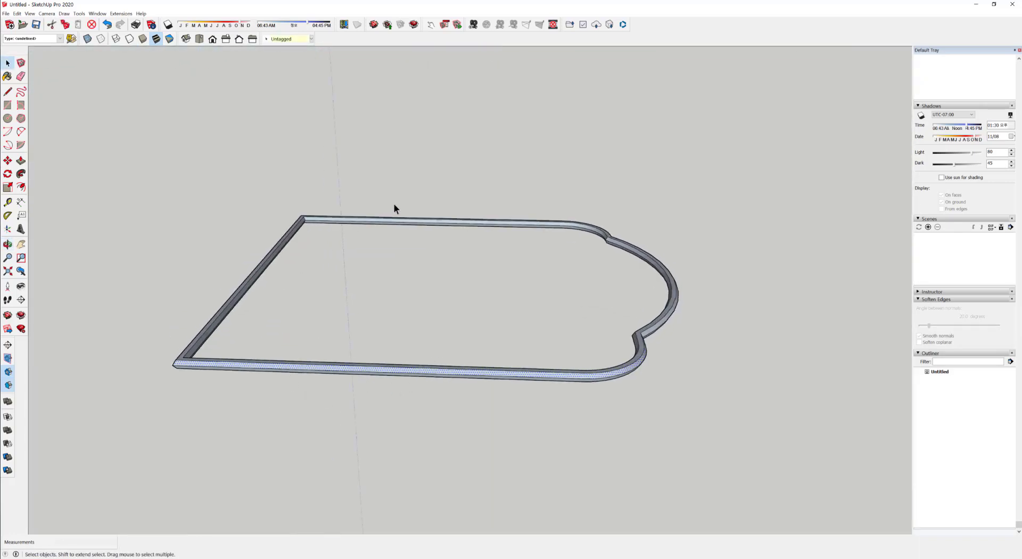
scroll(511, 387, "down", 2)
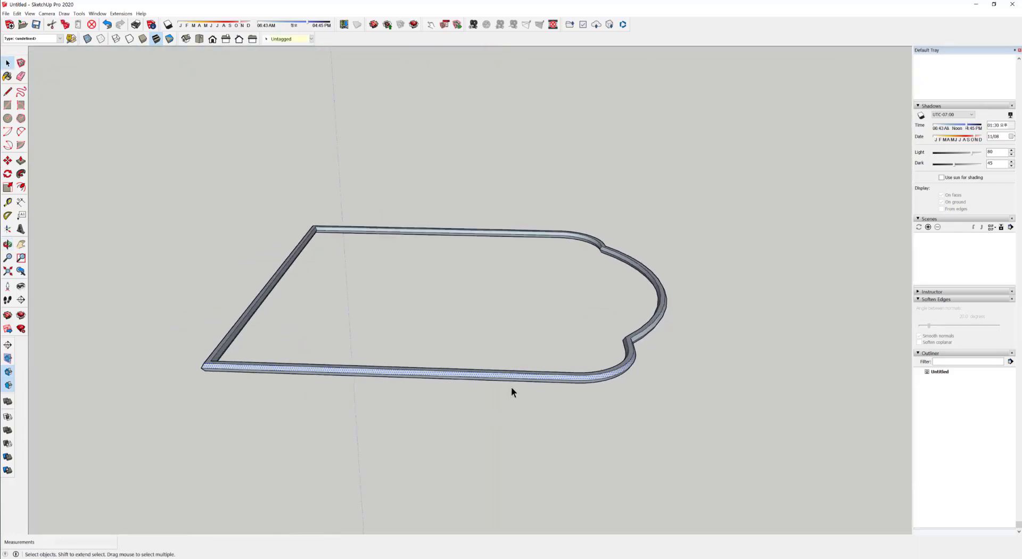
key("ctrl+z")
middle_click_drag(511, 372, 526, 340)
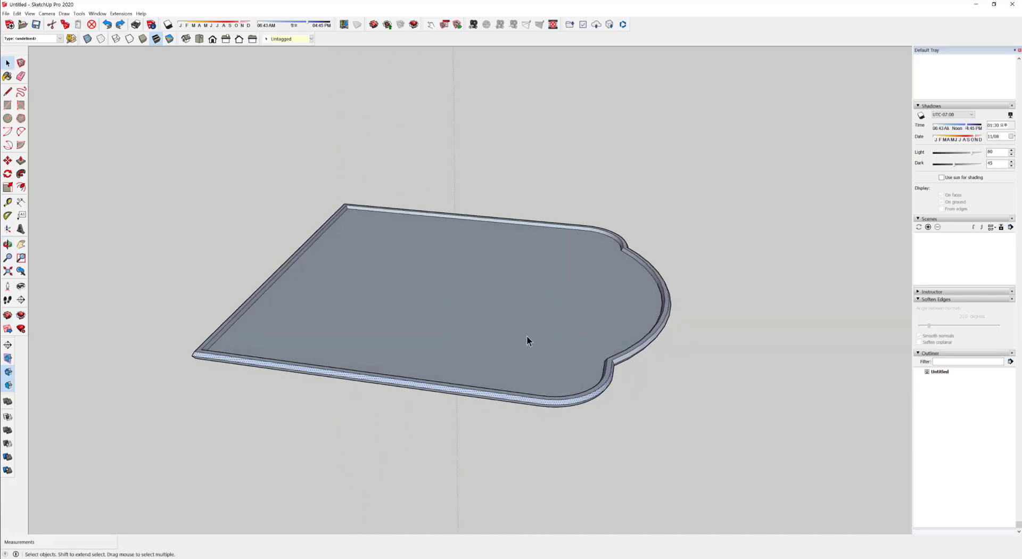
- Select the whole rimmed shape, reverse all its faces so the white front sides point outward, and clear the selection
left_click(388, 269)
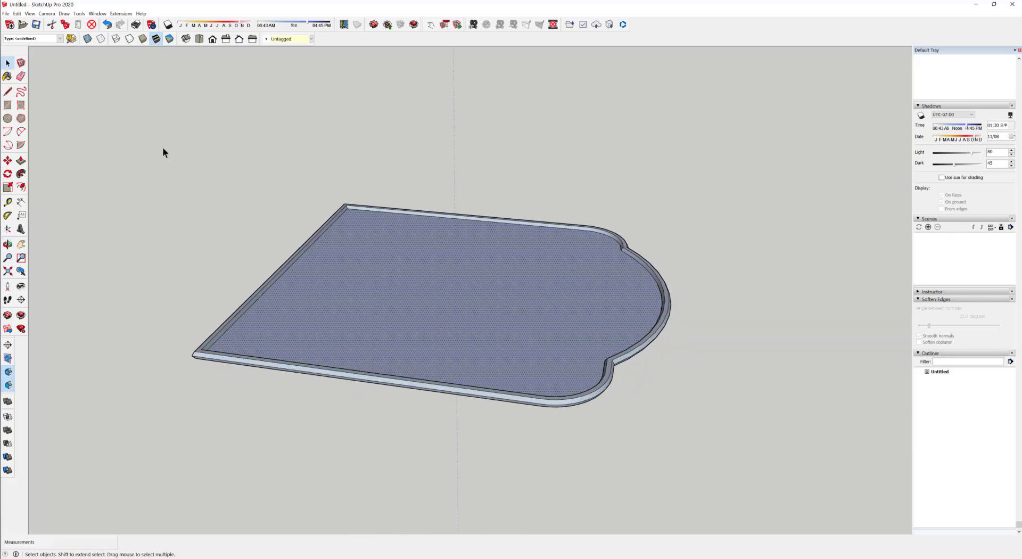
left_click_drag(162, 149, 798, 524)
right_click(516, 283)
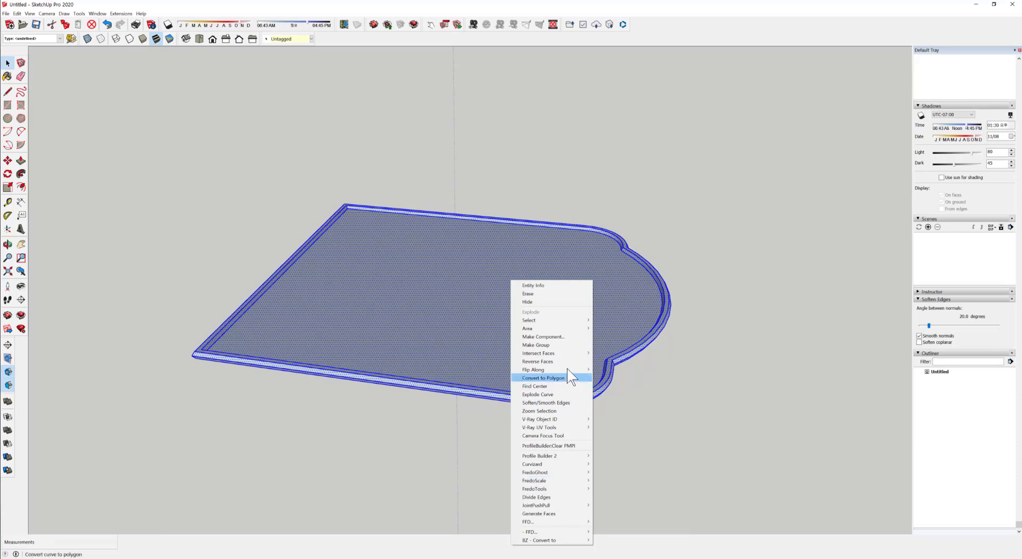
left_click(529, 361)
middle_click_drag(414, 411, 480, 473)
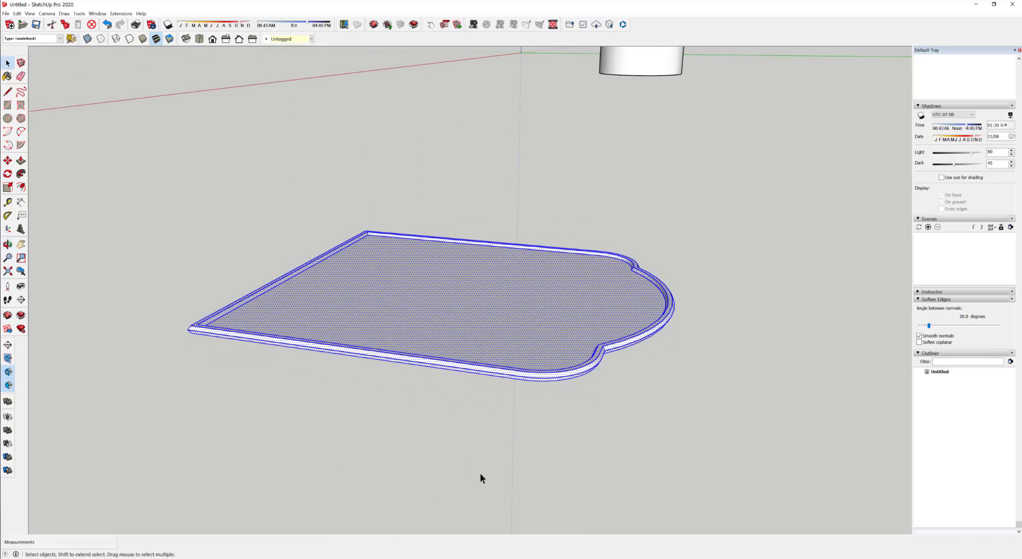
left_click(480, 478)
- Push/Pull the face enclosed by the rim downward into a block about 1450 mm high, and try adjusting the block's height
middle_click_drag(481, 391, 358, 313)
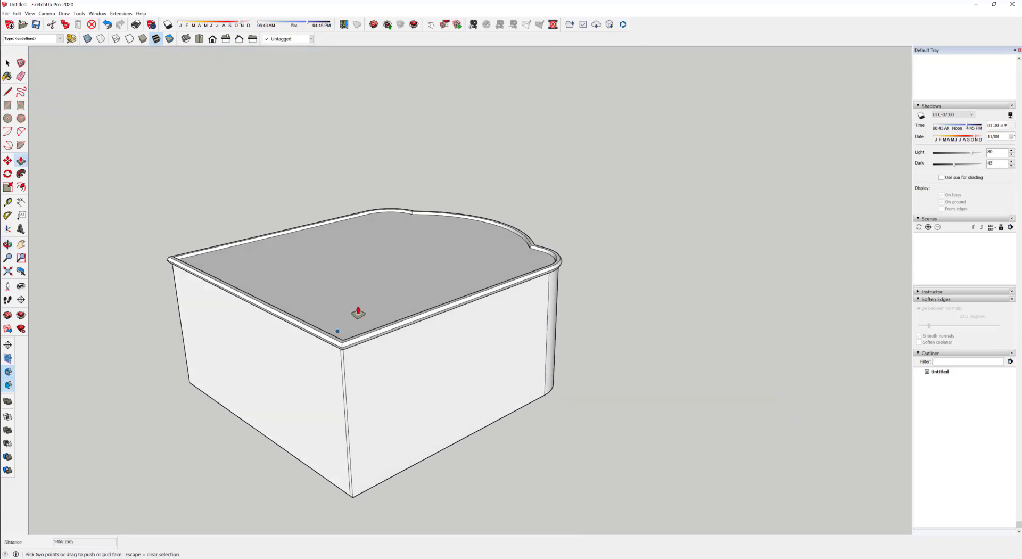
left_click(358, 293)
left_click(362, 244)
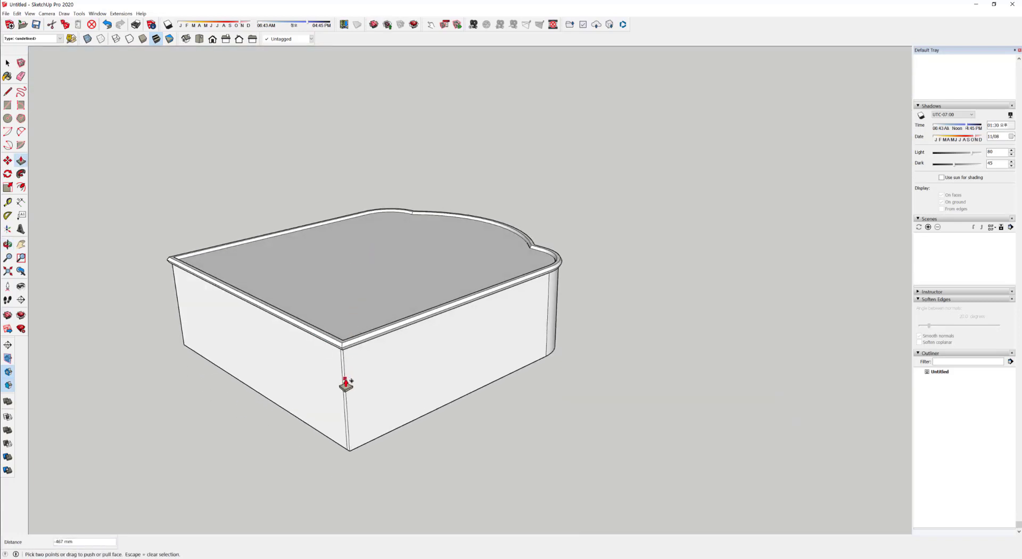
key("space")
- Delete the bent cylinder pipe and its two leftover circular end faces, keeping only the rimmed block in the model
scroll(489, 475, "down", 3)
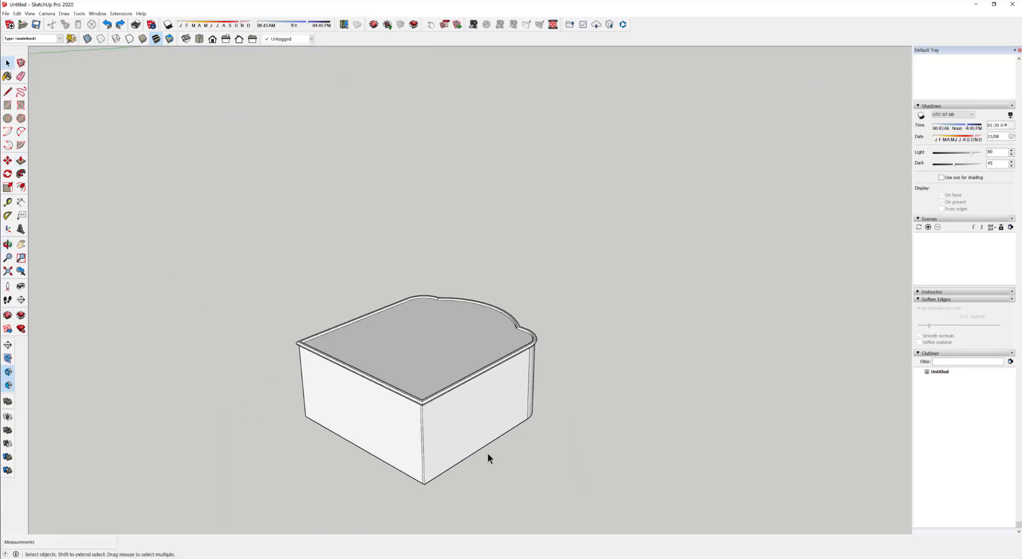
middle_click_drag(488, 453, 526, 323)
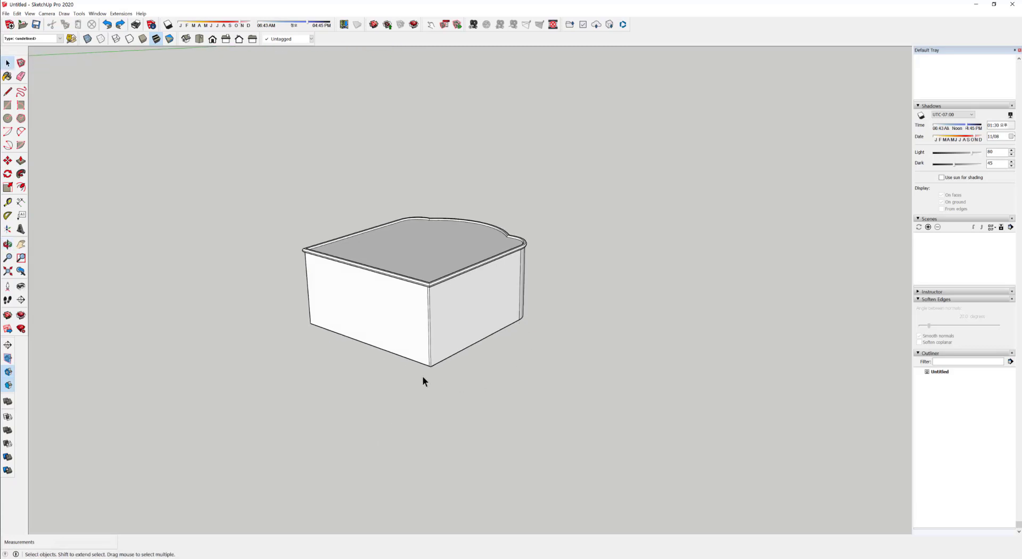
scroll(423, 369, "down", 3)
middle_click_drag(413, 378, 387, 334)
scroll(440, 385, "down", 2)
scroll(438, 388, "down", 2)
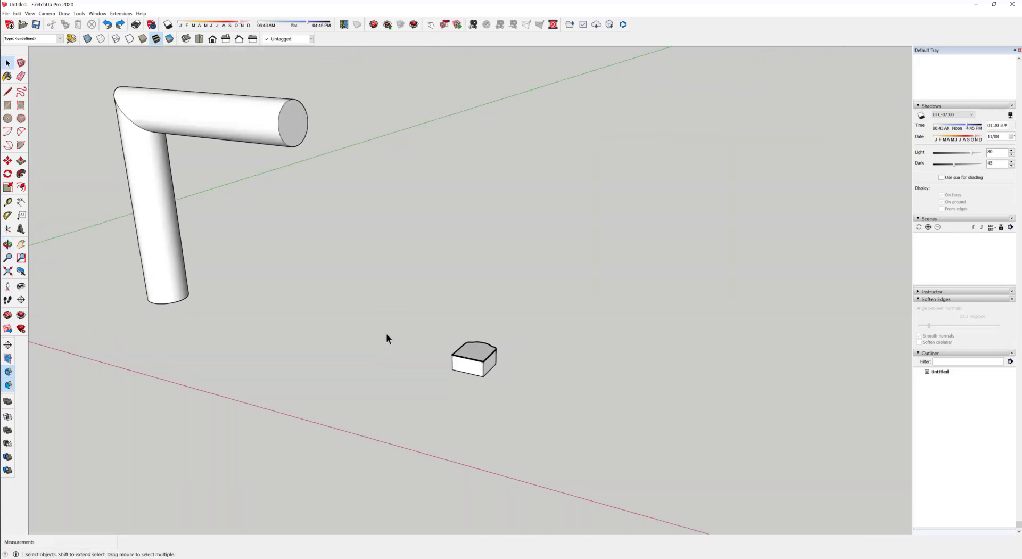
left_click_drag(297, 251, 199, 133)
key("Delete")
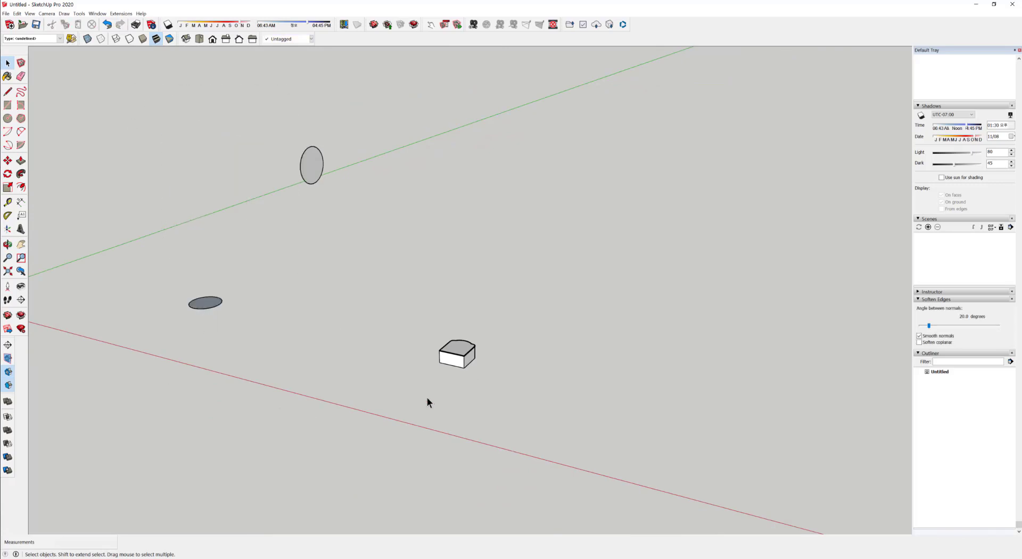
left_click_drag(128, 110, 128, 109)
key("Delete")
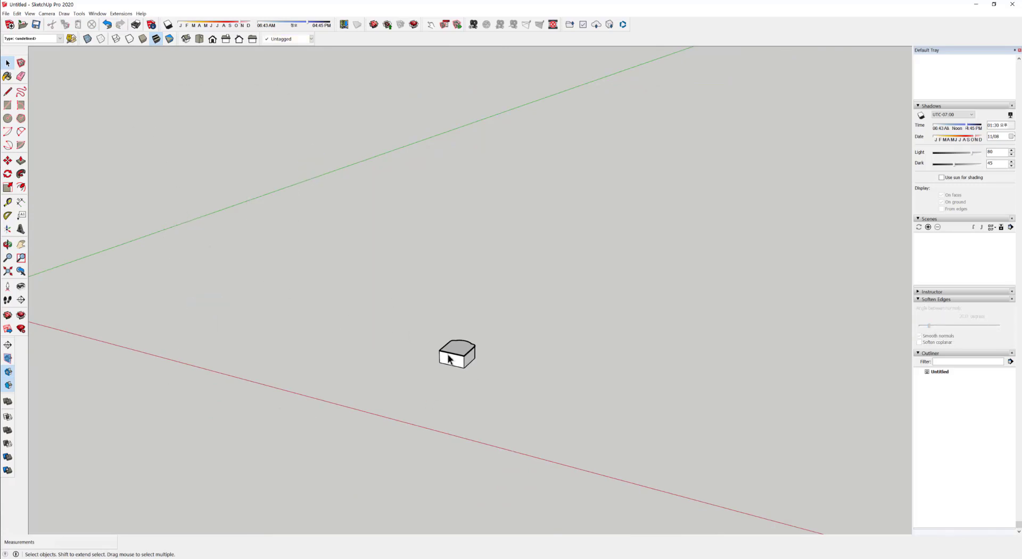
middle_click_drag(449, 355, 268, 327)
scroll(441, 350, "up", 4)
scroll(352, 381, "up", 5)
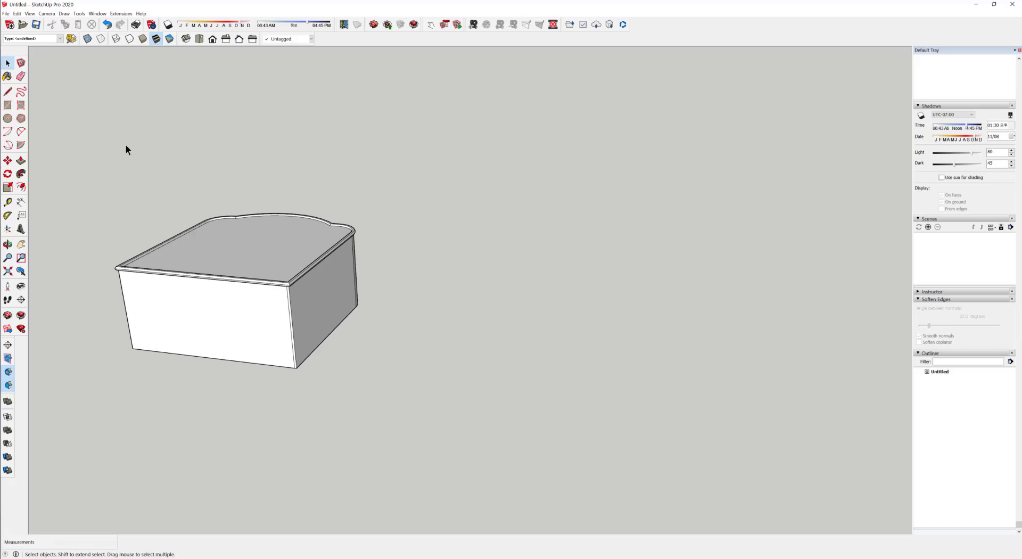
- Examine the box model with the moulded rim and curved back edge from several angles and distances
middle_click_drag(344, 367, 360, 345)
scroll(375, 362, "down", 3)
scroll(340, 312, "up", 4)
scroll(340, 313, "up", 3)
scroll(365, 353, "down", 3)
middle_click_drag(460, 406, 461, 423)
scroll(432, 405, "down", 4)
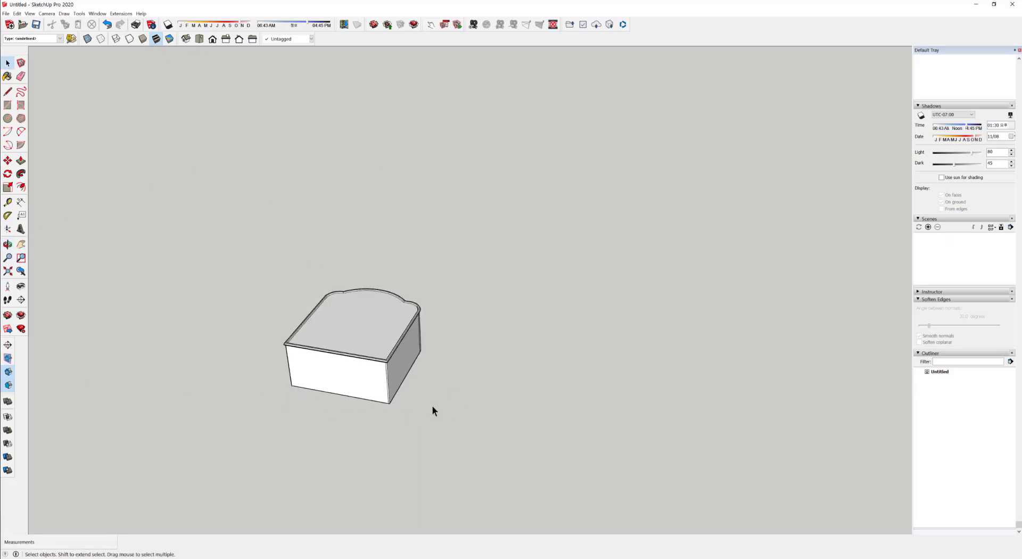
scroll(391, 396, "up", 7)
middle_click_drag(383, 413, 383, 354, "shift")
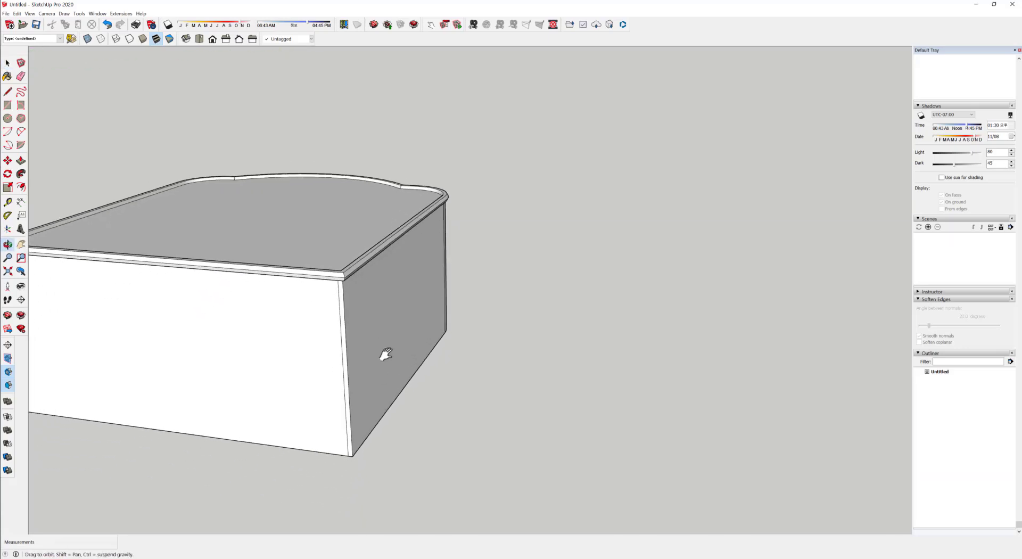
scroll(397, 361, "down", 4)
mouse_move(440, 409)
middle_mouse_down()
mouse_move(446, 420)
mouse_move(432, 413)
middle_mouse_up()
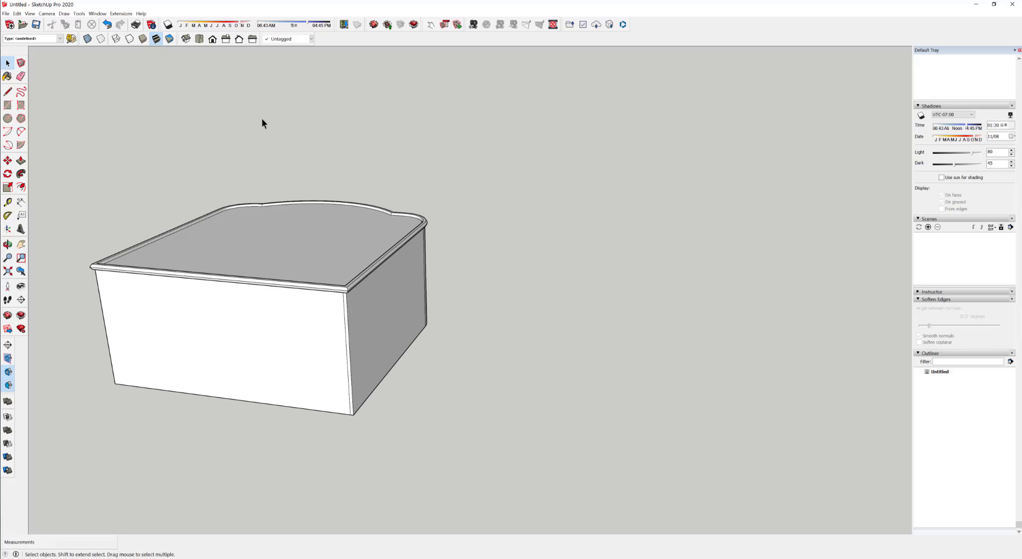
- Draw a rectangle on the ground beside the moulded model and push/pull it up into a plain box
middle_click_drag(262, 120, 457, 272)
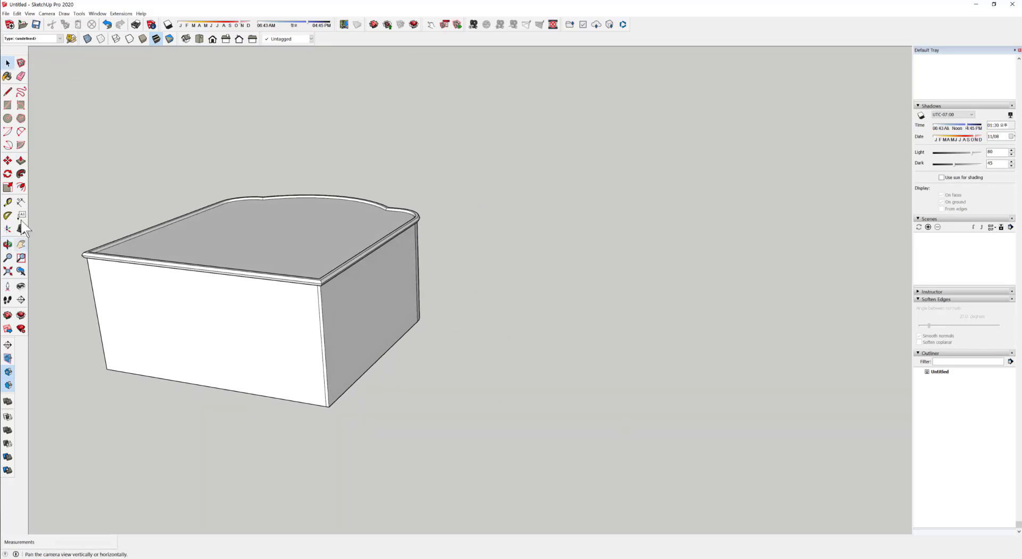
left_click(8, 105)
left_click(531, 383)
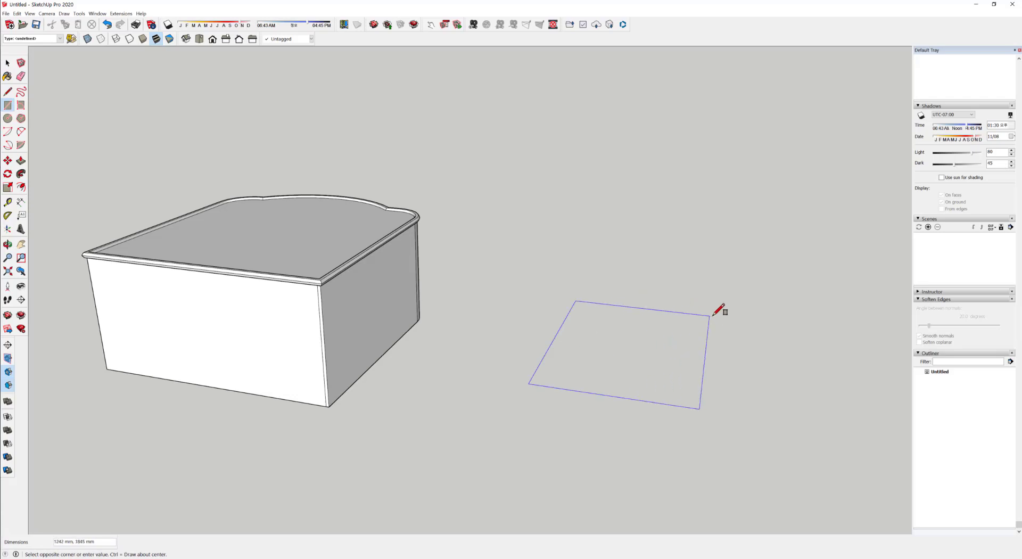
left_click(754, 308)
mouse_move(675, 359)
middle_mouse_down()
mouse_move(557, 410)
mouse_move(567, 398)
mouse_move(550, 368)
mouse_move(525, 369)
middle_mouse_up()
key("p")
left_click(582, 397)
left_click(564, 276)
key("space")
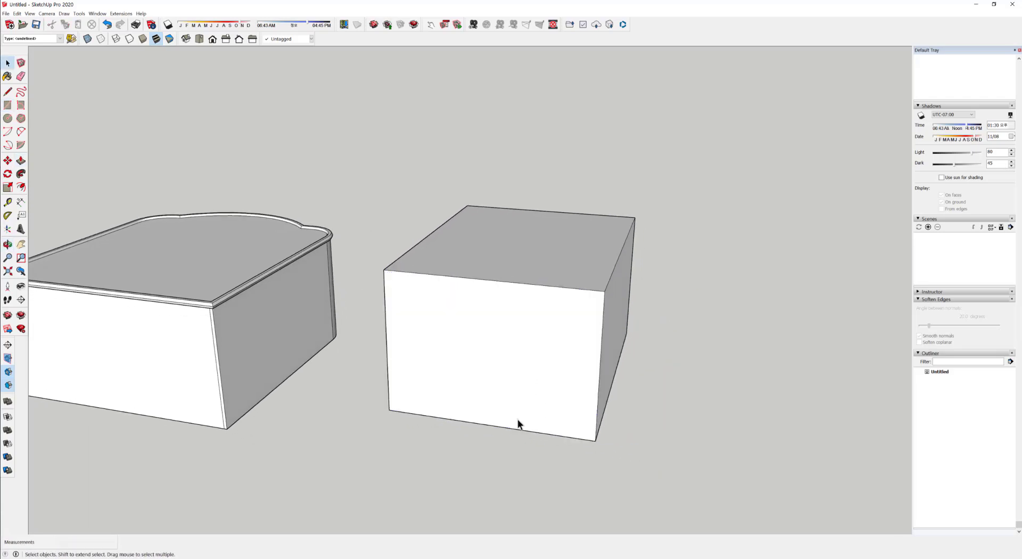
key("l")
left_click(506, 419)
left_click(410, 450)
left_click_drag(474, 368, 484, 383)
mouse_move(790, 346)
left_mouse_down()
mouse_move(625, 319)
mouse_move(634, 334)
left_mouse_up()
left_click_drag(510, 108, 518, 231)
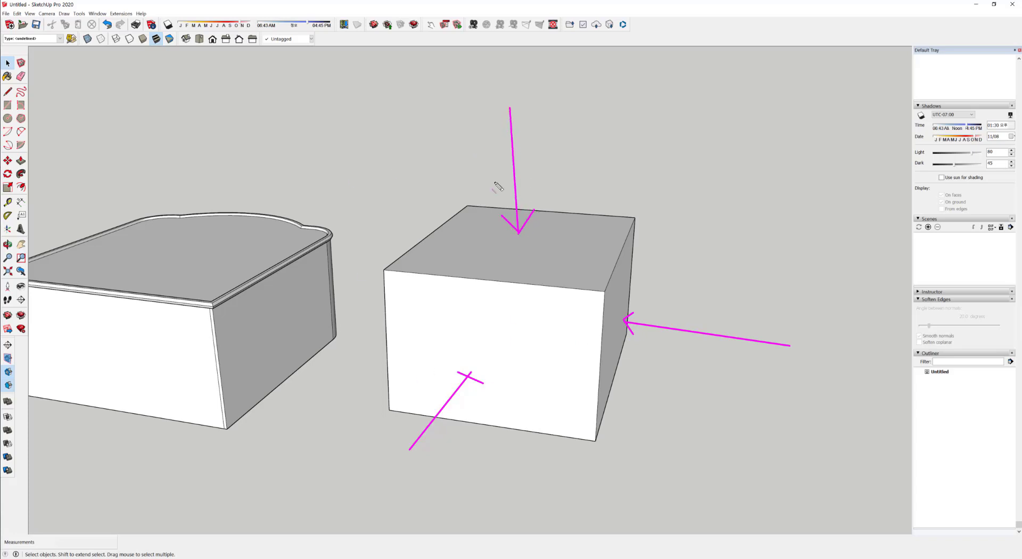
key("ctrl+z")
key("ctrl+z")
key("ctrl+z")
key("ctrl+z")
key("ctrl+z")
key("ctrl+z")
key("ctrl+z")
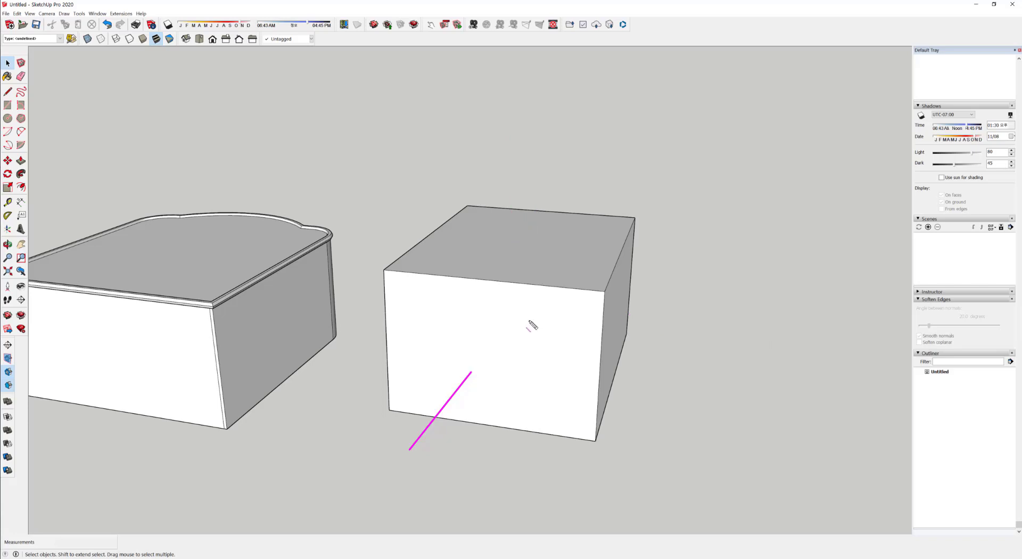
left_click_drag(601, 370, 489, 362)
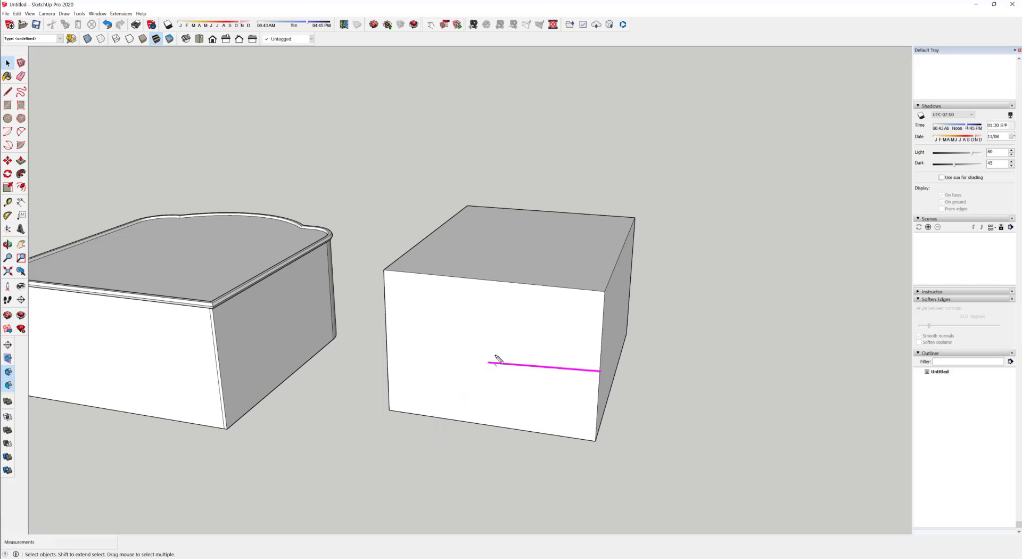
key("Escape")
- Select the plain box's front, top and side faces one after another to inspect its three orientations
middle_click_drag(605, 406, 411, 332)
left_click(410, 331)
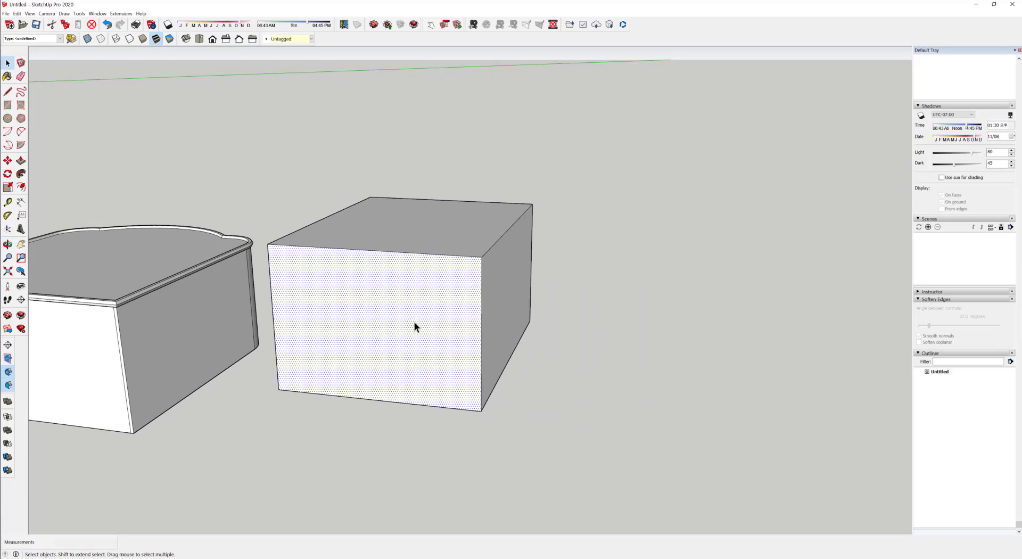
left_click(436, 236)
middle_click_drag(435, 237, 425, 375)
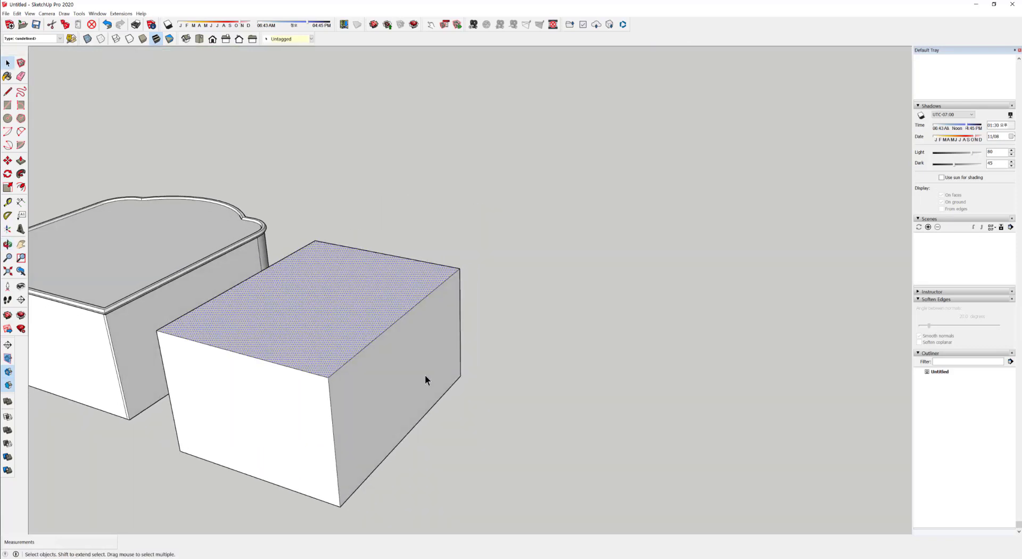
left_click(425, 375)
middle_click_drag(392, 411, 487, 394)
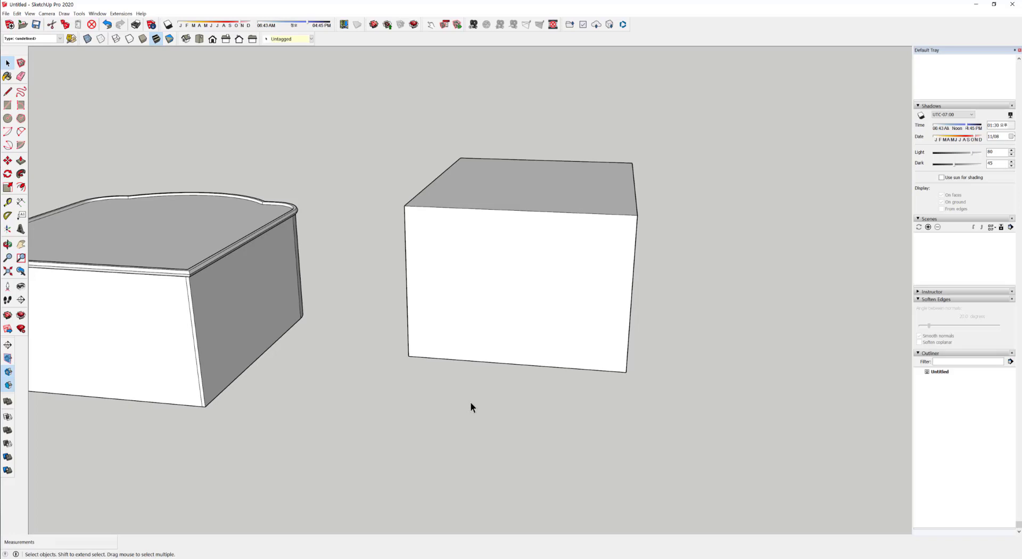
middle_click_drag(443, 210, 462, 305)
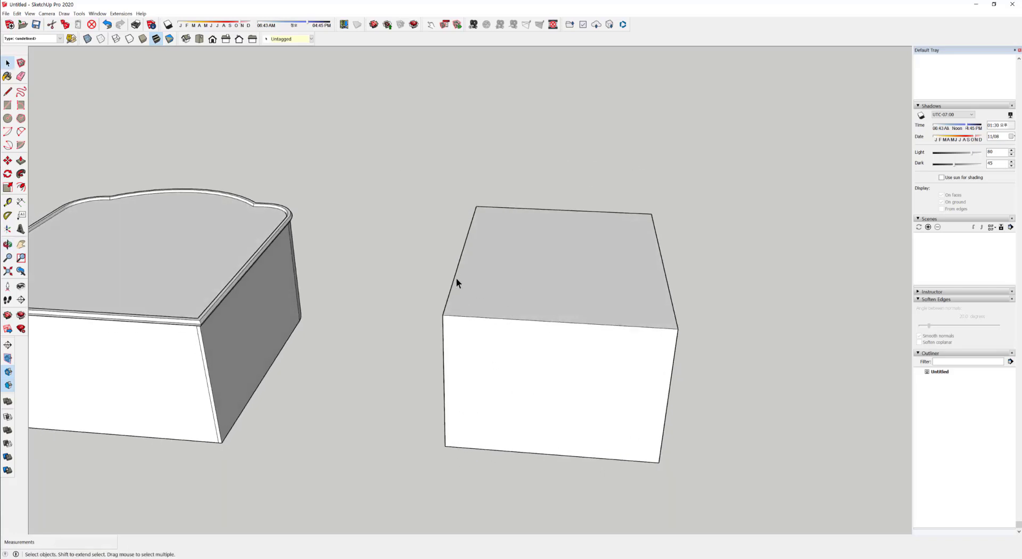
- Draw a small rectangle on the plain box's top face, starting from its front-left corner
key("t")
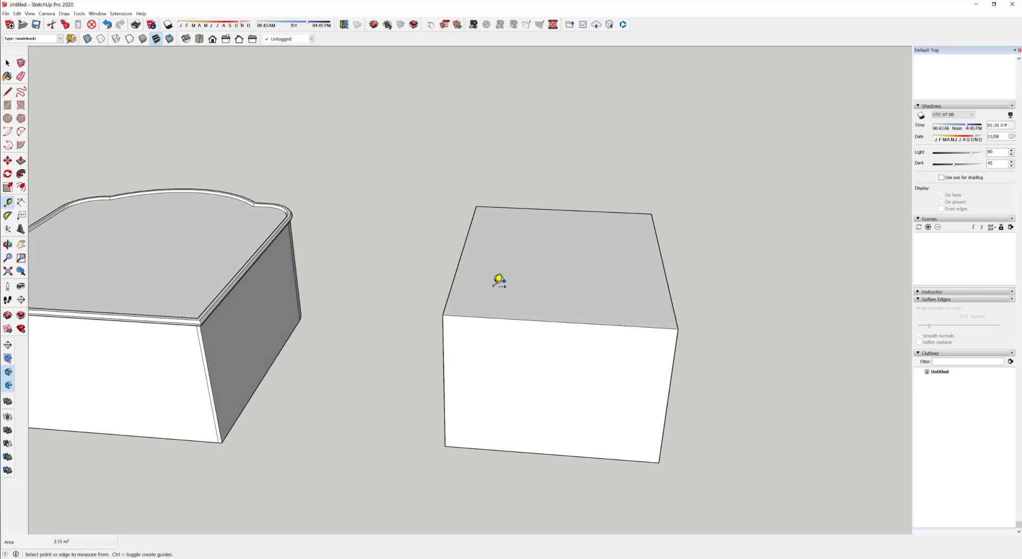
key("r")
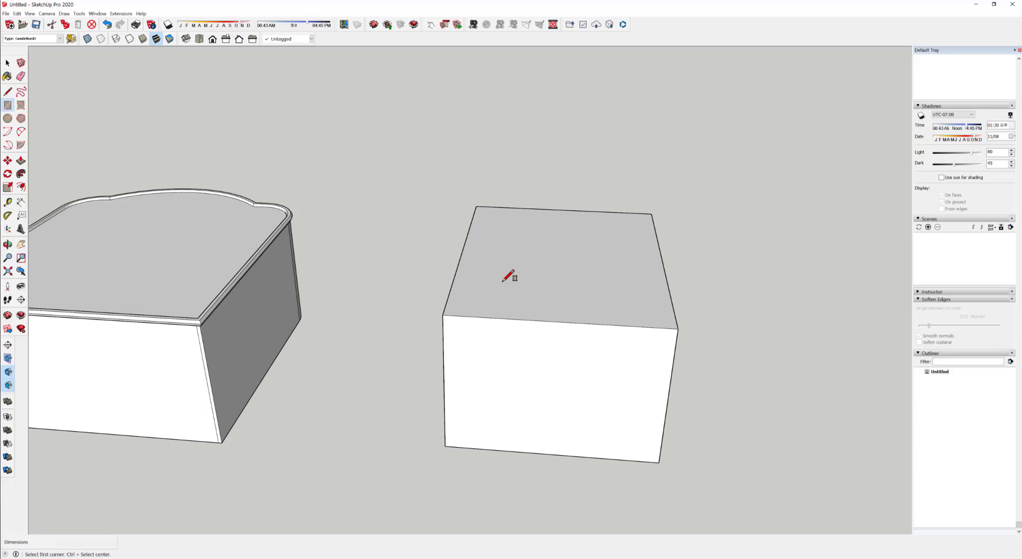
left_click(444, 316)
key("space")
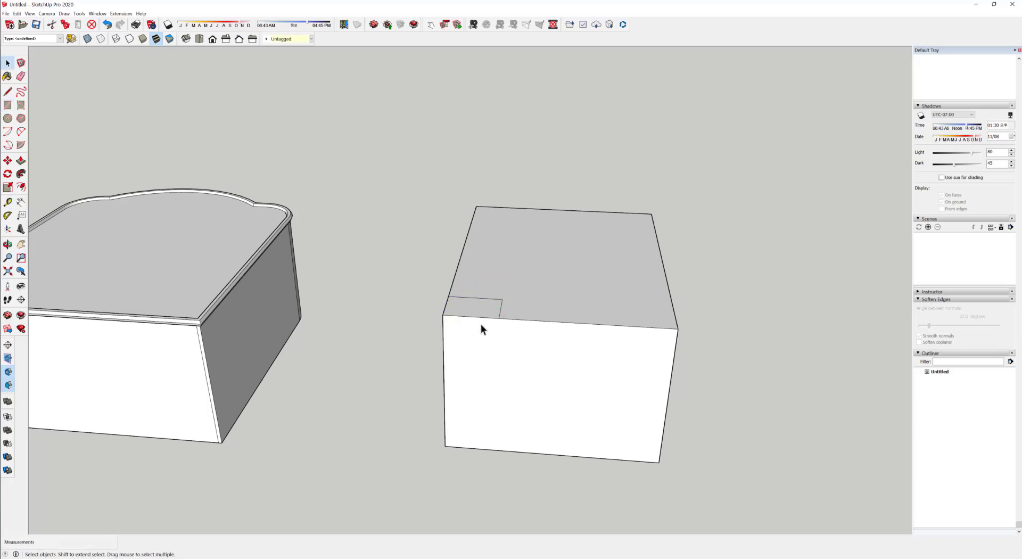
- Push the small corner rectangle down into the plain box to cut a notch partway through its height
key("p")
left_click_drag(481, 312, 483, 362)
key("space")
key("p")
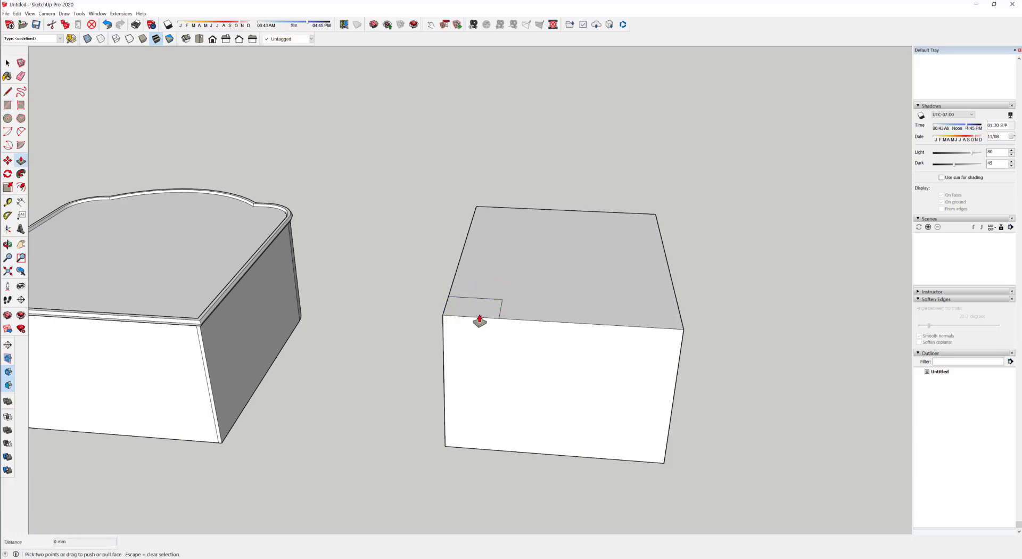
left_click_drag(476, 307, 600, 347)
key("space")
key("p")
key("space")
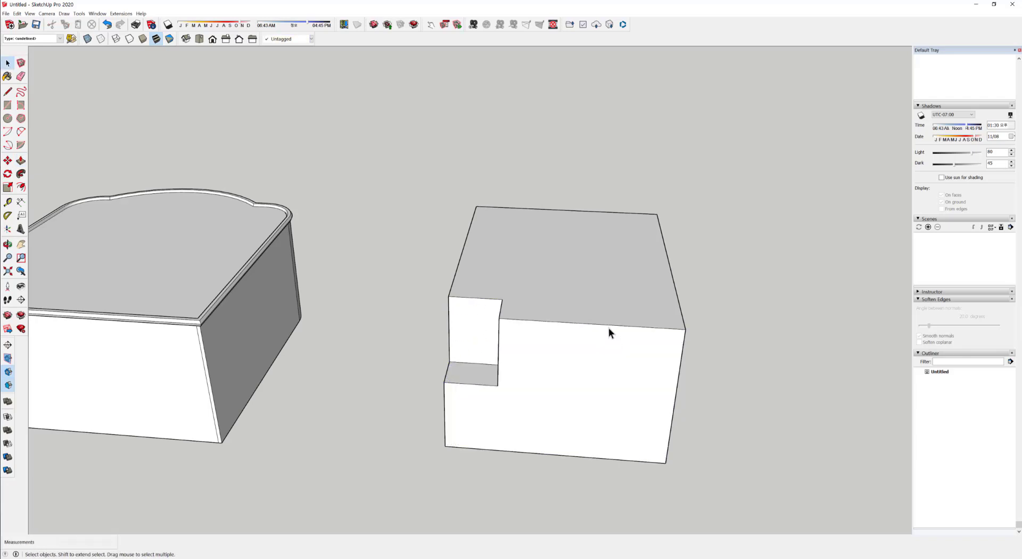
- Outline the top face's back-right corner area with two lines and pull it up about 331 mm
key("l")
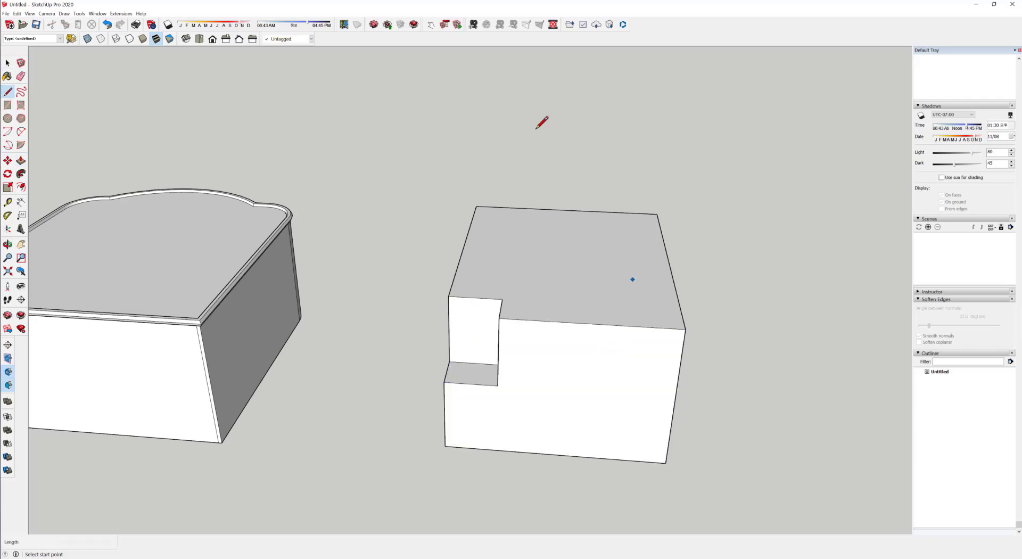
left_click(537, 208)
left_click(541, 268)
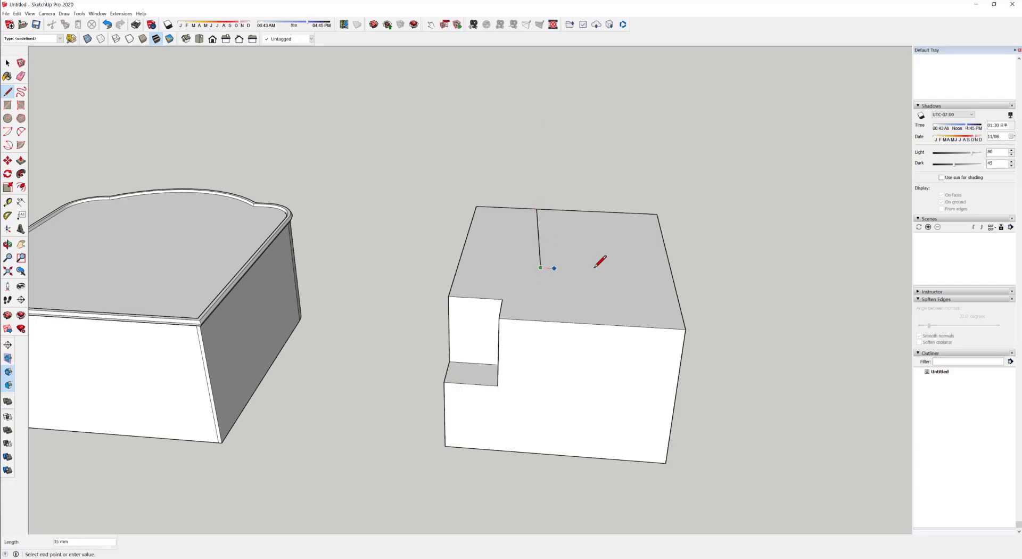
left_click(671, 275)
key("space")
left_click(614, 239)
key("p")
left_click_drag(612, 238, 607, 176)
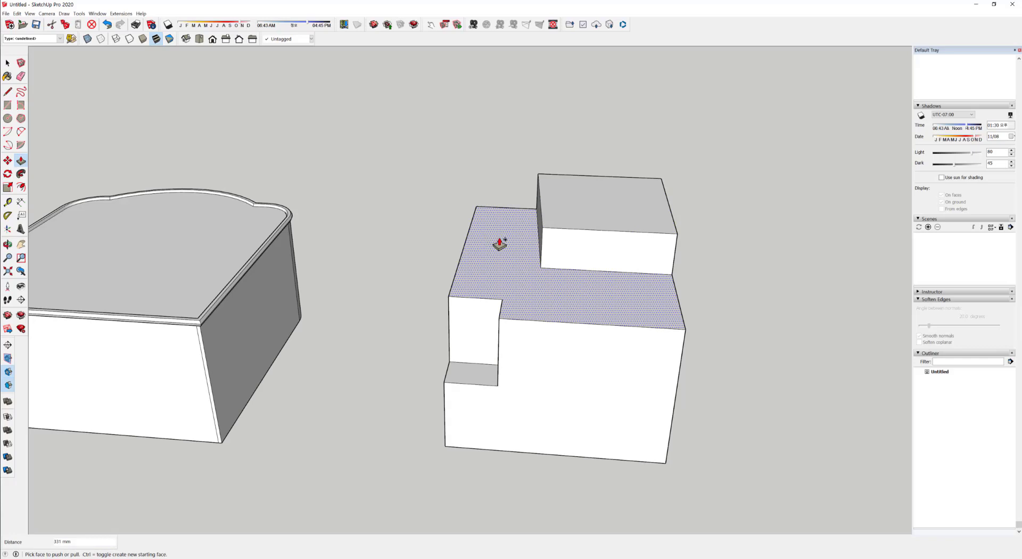
- Undo the raised back block, its outline and the front corner notch
key("ctrl+z")
key("ctrl+z")
key("ctrl+z")
key("ctrl+z")
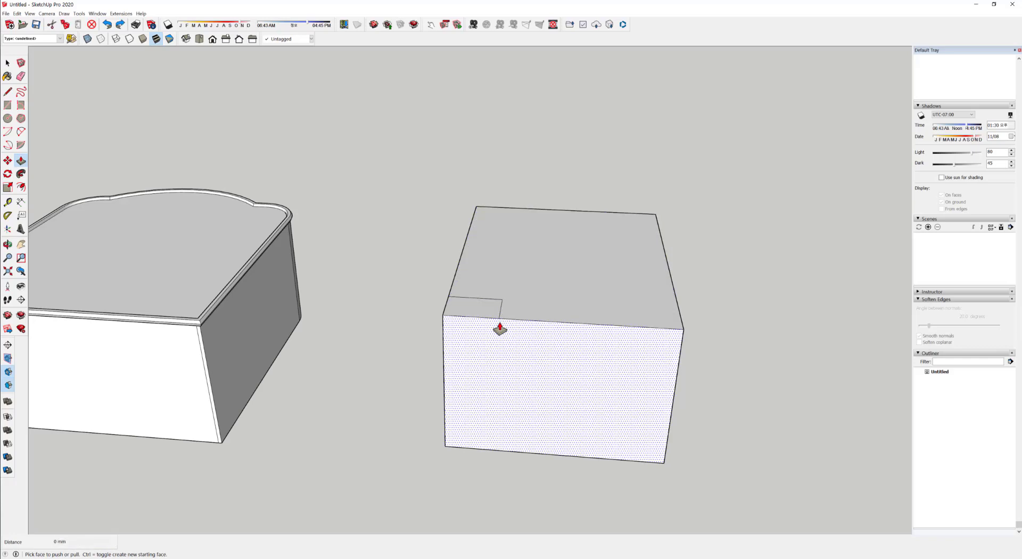
left_click(500, 331)
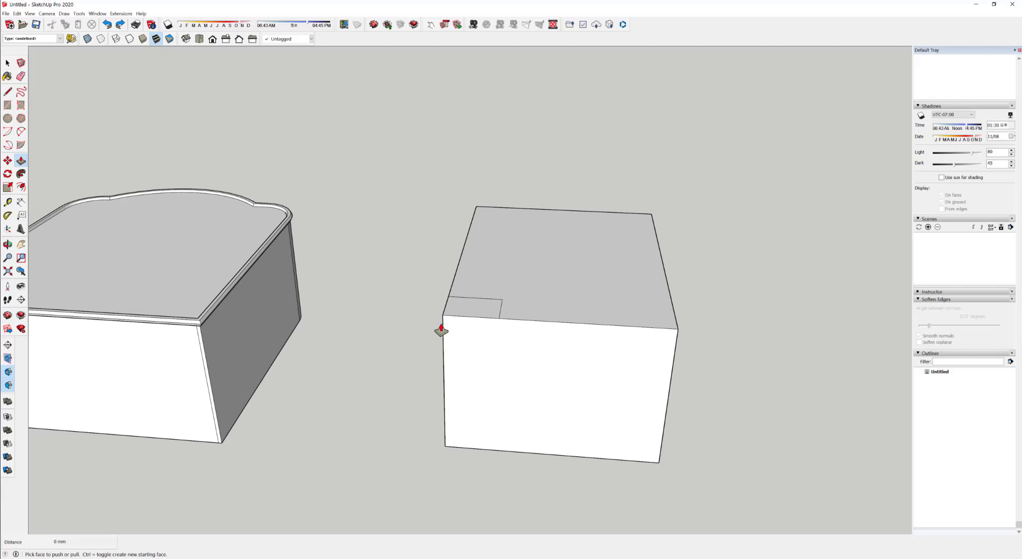
- Select the entire plain box and delete it, leaving the moulded model
middle_click_drag(504, 373, 509, 281)
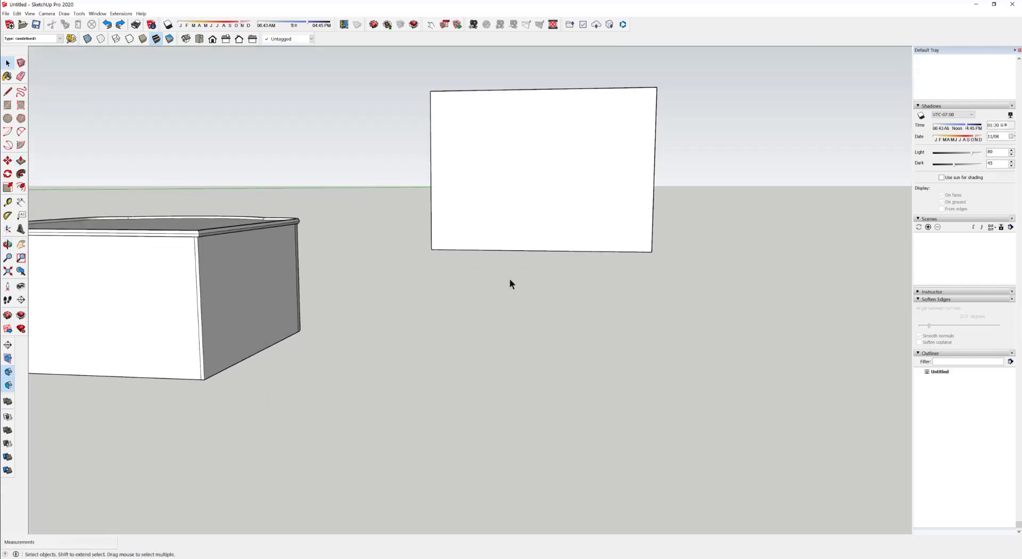
middle_click_drag(582, 98, 504, 427)
left_click(558, 338)
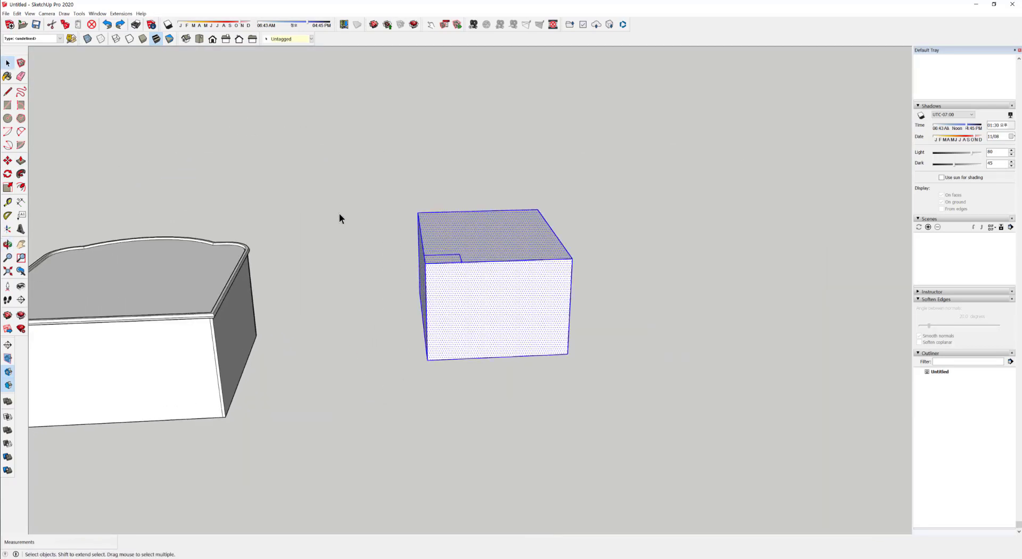
key("Delete")
middle_click_drag(400, 370, 363, 376)
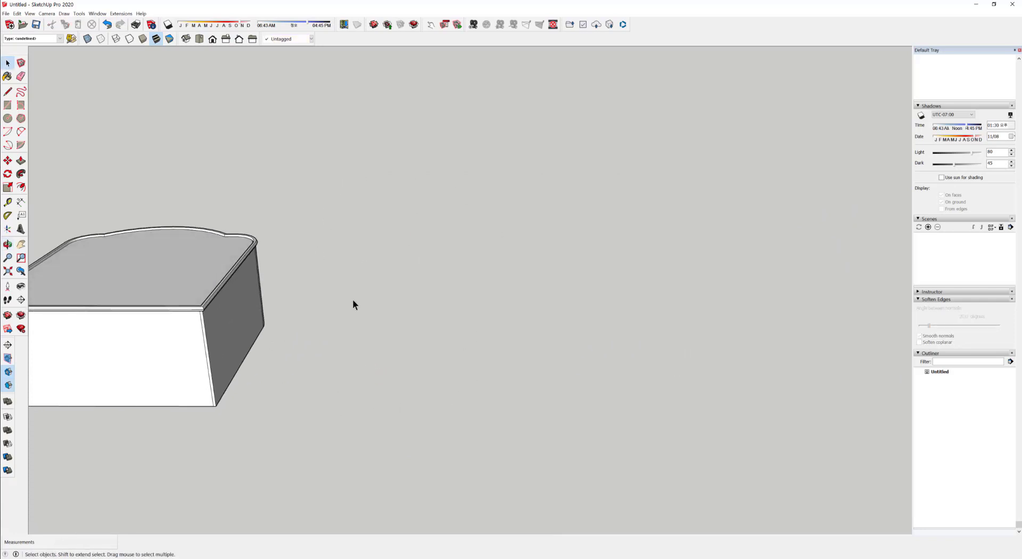
middle_click_drag(497, 447, 382, 389)
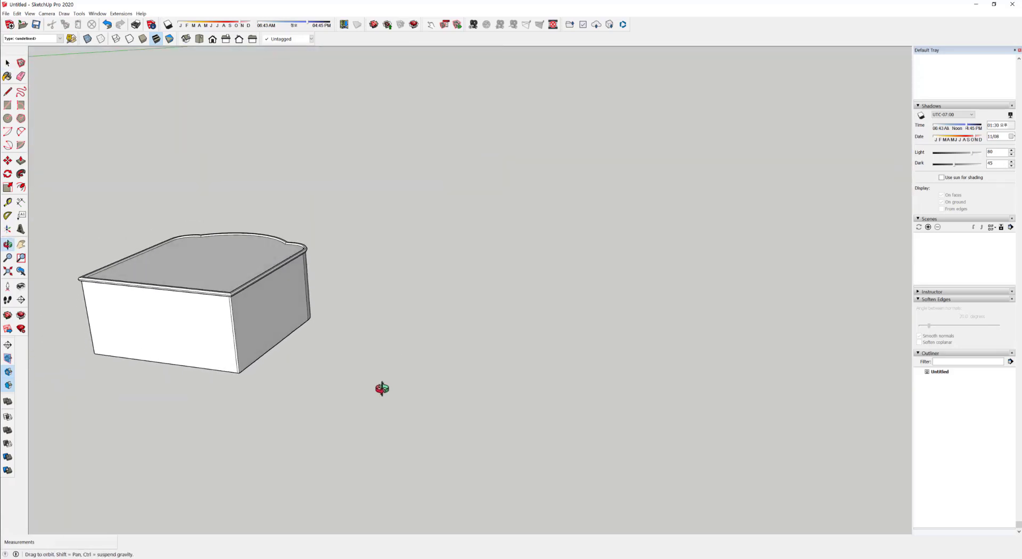
left_click(7, 118)
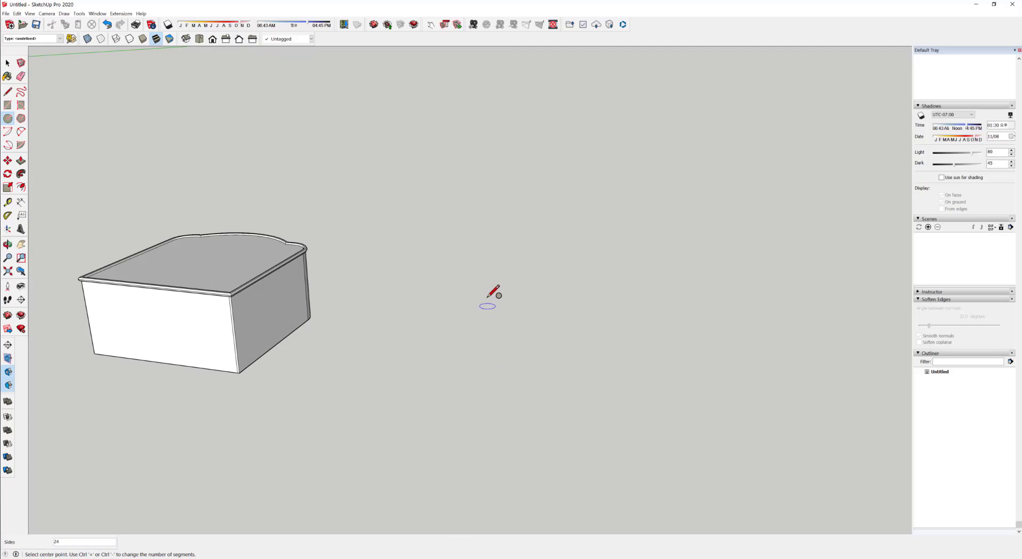
key("o")
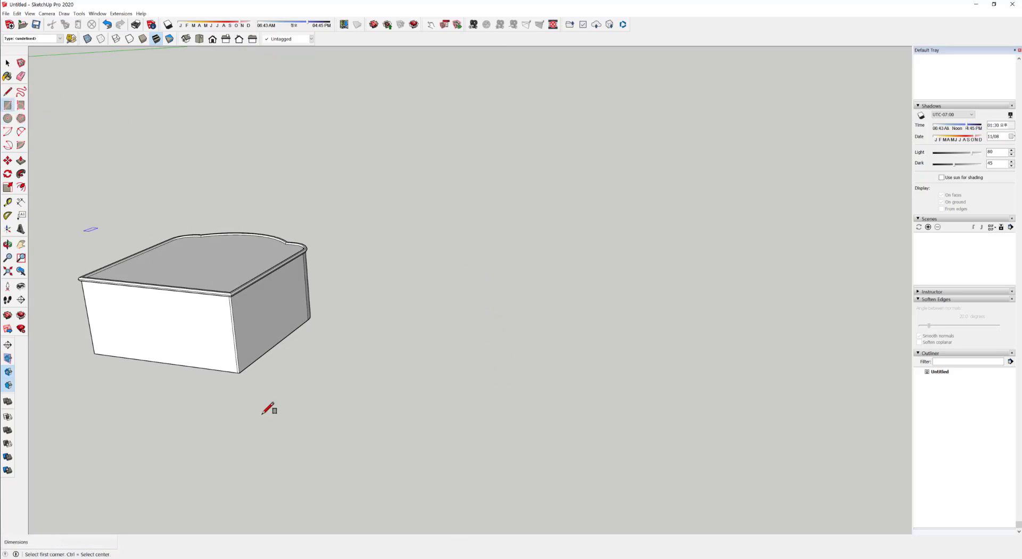
left_click_drag(491, 407, 475, 340)
key("r")
left_click(469, 336)
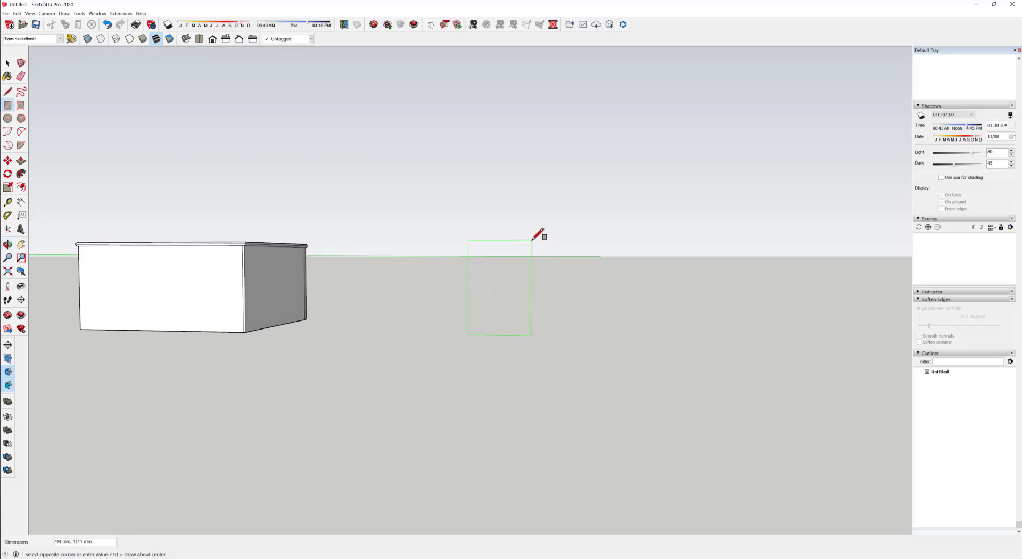
middle_click_drag(577, 231, 504, 429)
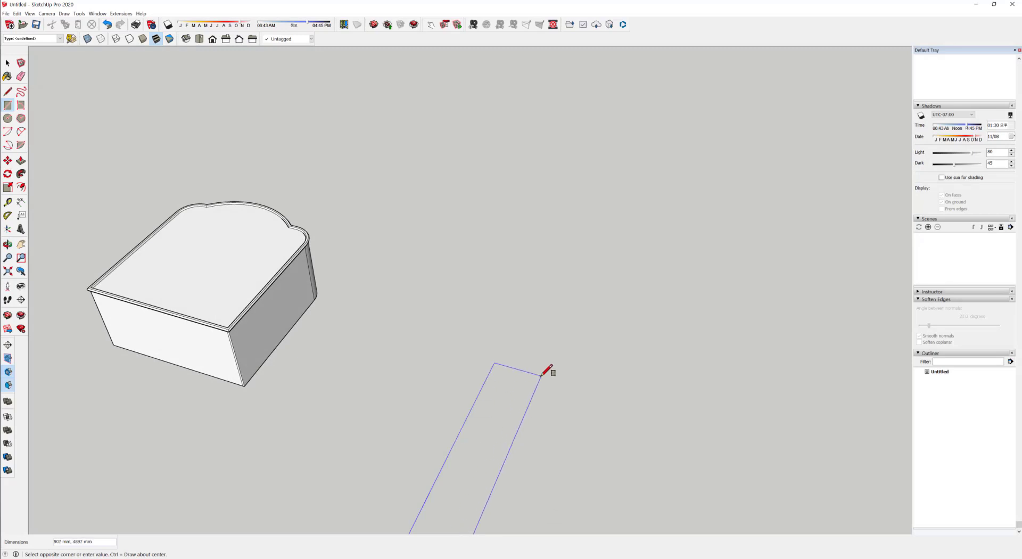
mouse_move(548, 370)
middle_mouse_down()
mouse_move(511, 442)
mouse_move(532, 352)
mouse_move(554, 399)
mouse_move(239, 238)
mouse_move(338, 178)
mouse_move(306, 189)
mouse_move(343, 144)
middle_mouse_up()
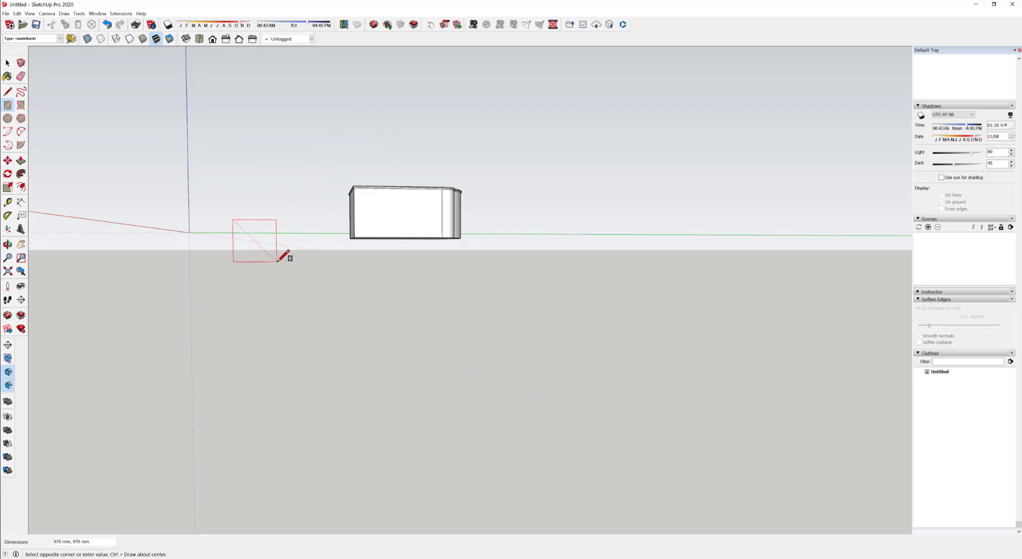
middle_click_drag(278, 259, 609, 434)
mouse_move(478, 406)
middle_mouse_down("shift")
mouse_move(462, 396)
mouse_move(421, 431)
middle_mouse_up("shift")
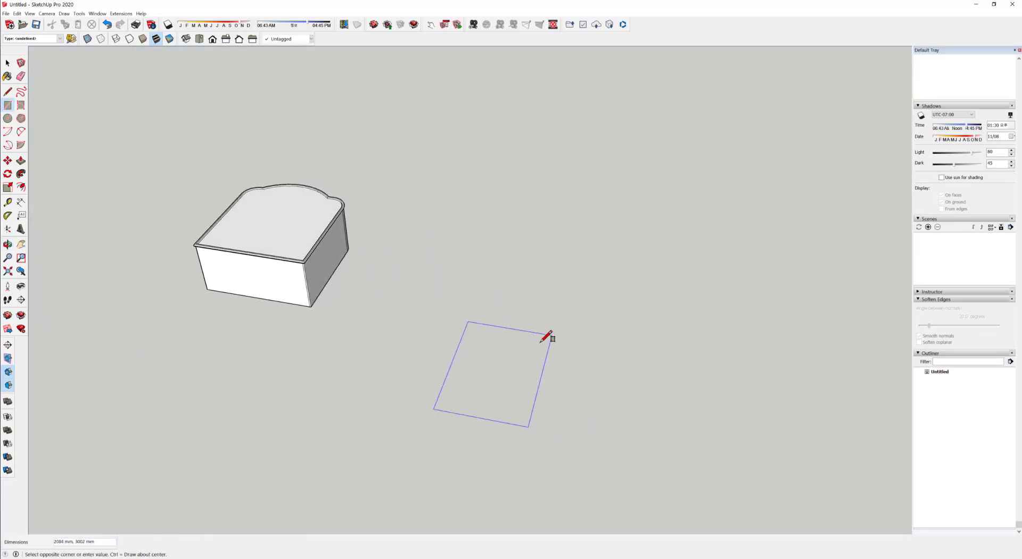
key("space")
- Draw a vertical 2000 by 2000 mm square standing beside the moulded box
key("r")
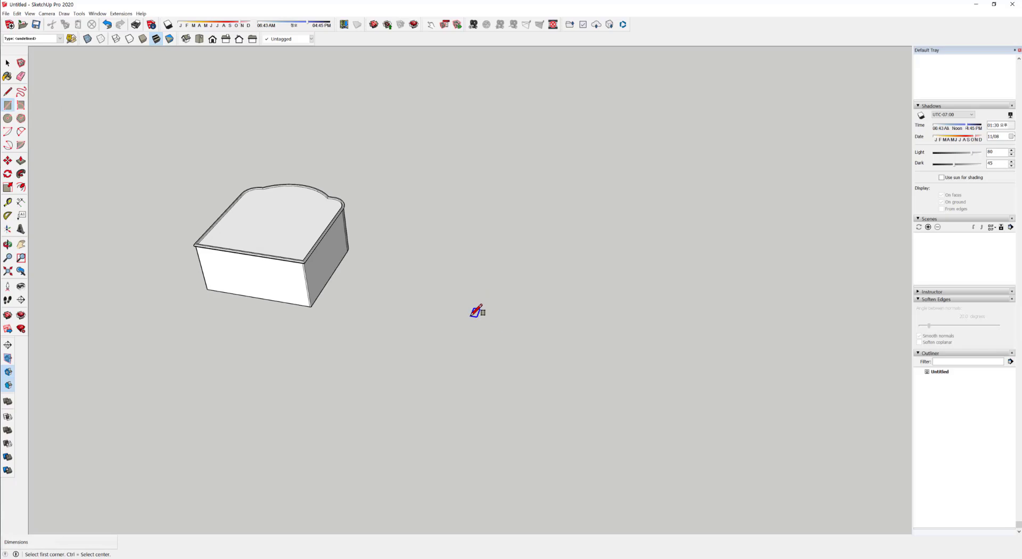
scroll(477, 308, "up", 3)
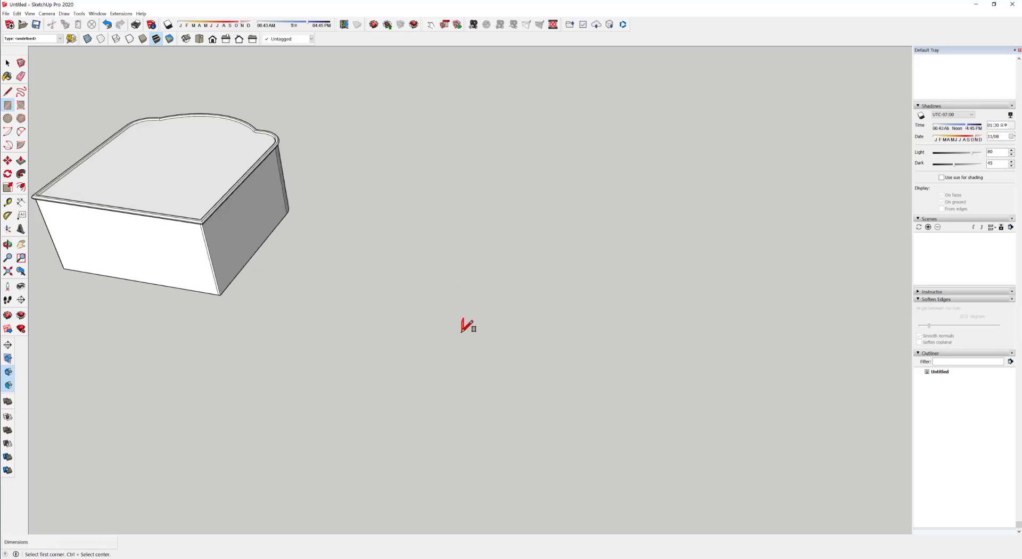
middle_click_drag(466, 324, 520, 294)
scroll(508, 288, "down", 2)
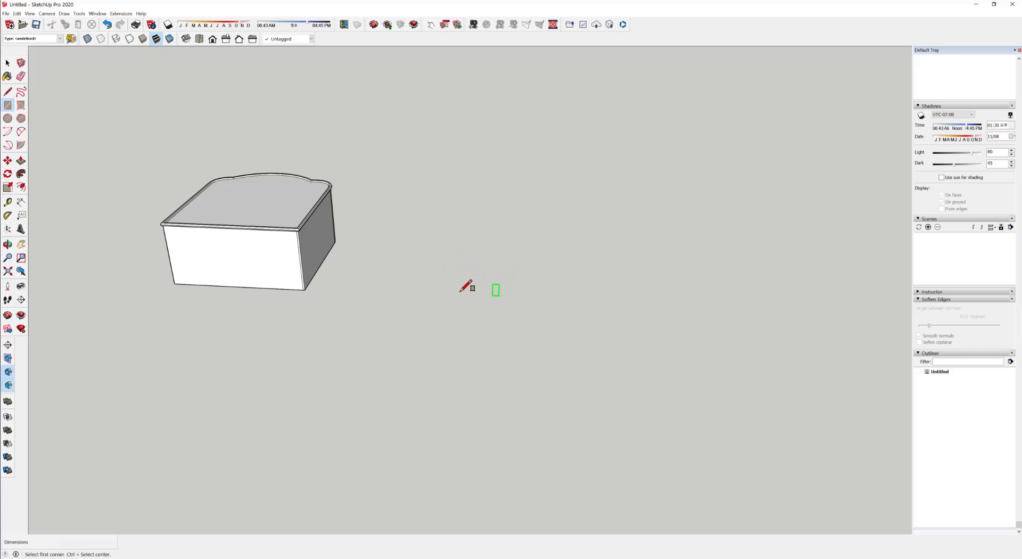
left_click(442, 292)
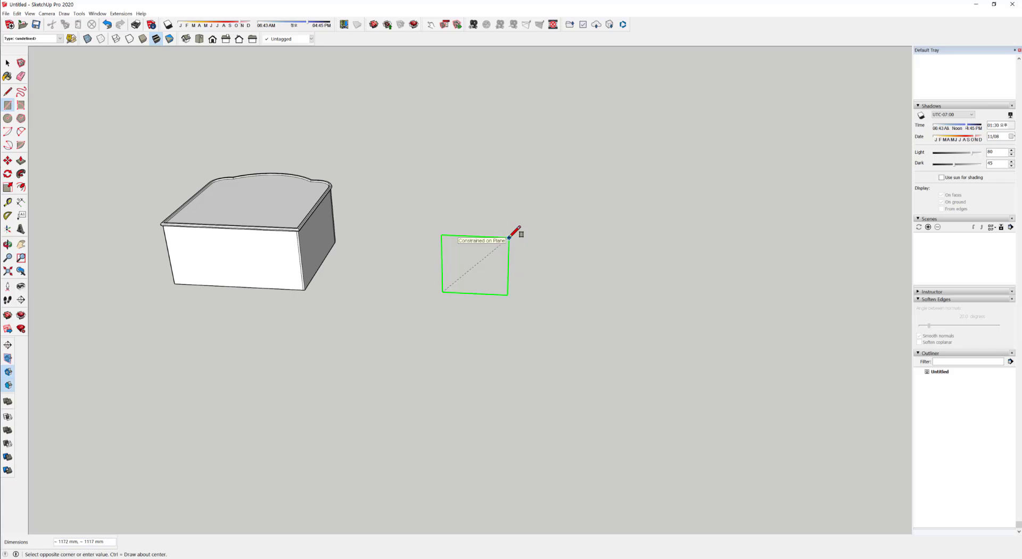
type("2000,2000")
key("Return")
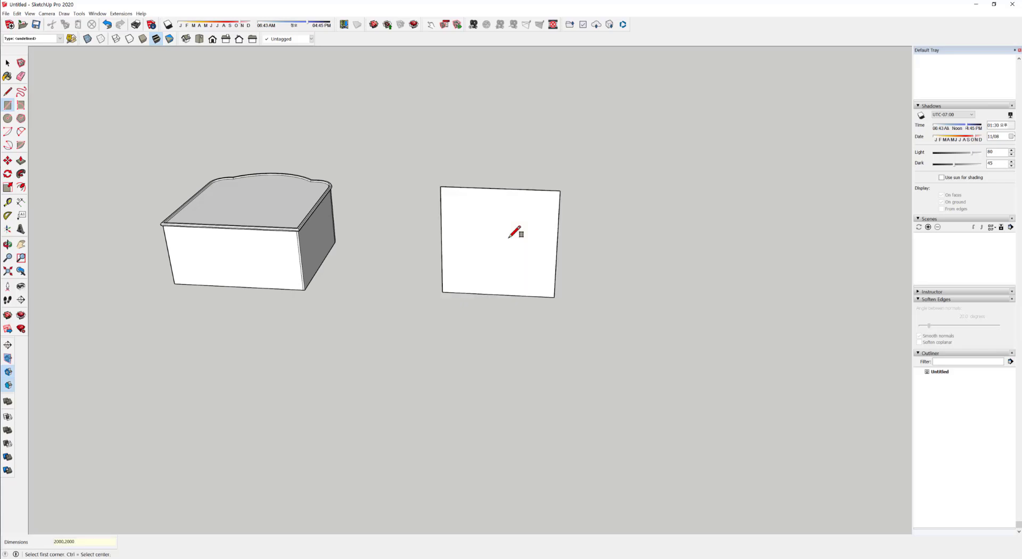
- Select the standing square's face and examine its position relative to the moulded box and the drawing axes from several angles
middle_click_drag(506, 338, 426, 283)
key("space")
left_click(446, 333)
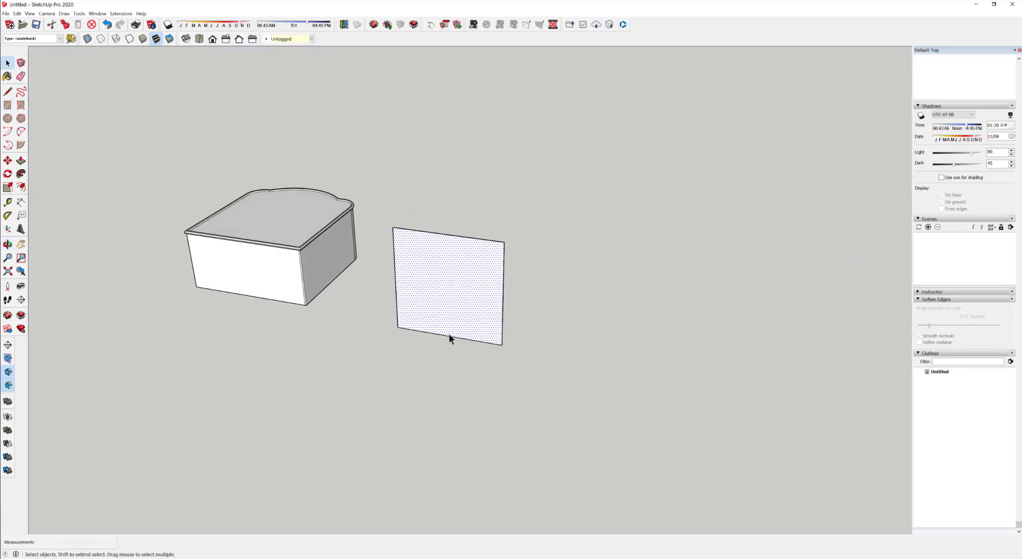
middle_click_drag(455, 347, 453, 180)
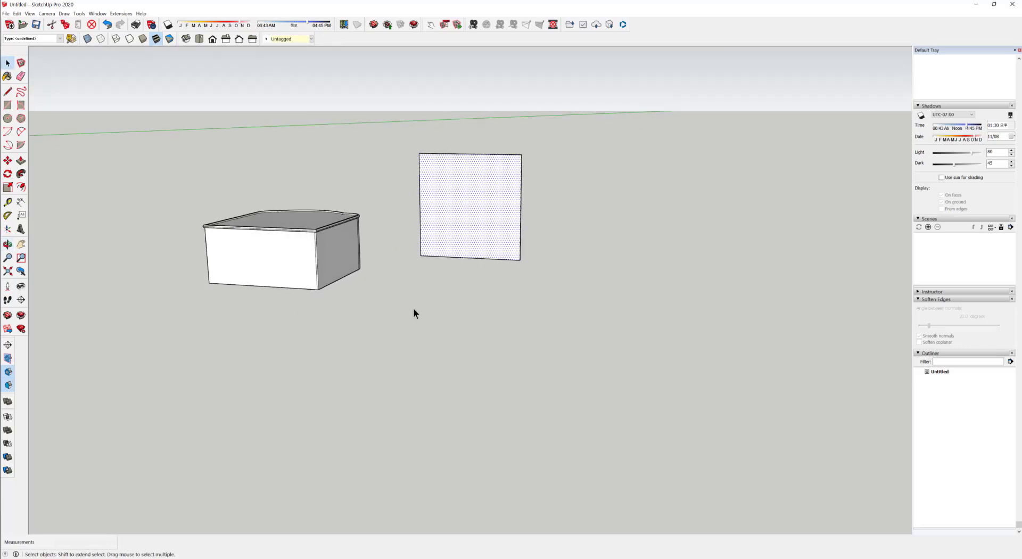
middle_click_drag(409, 308, 605, 299)
scroll(524, 314, "down", 7)
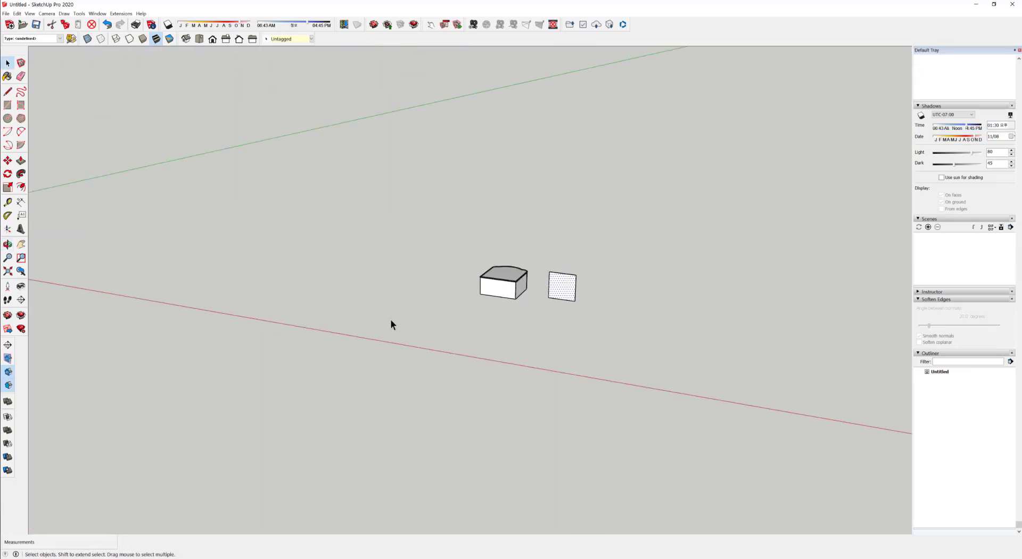
middle_click_drag(346, 317, 596, 322, "shift")
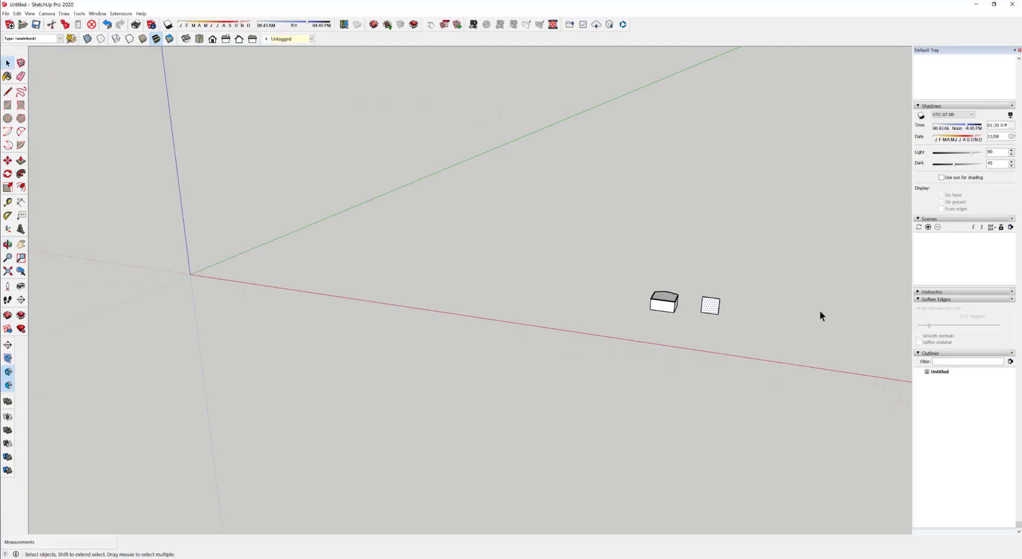
middle_click_drag(820, 312, 436, 288)
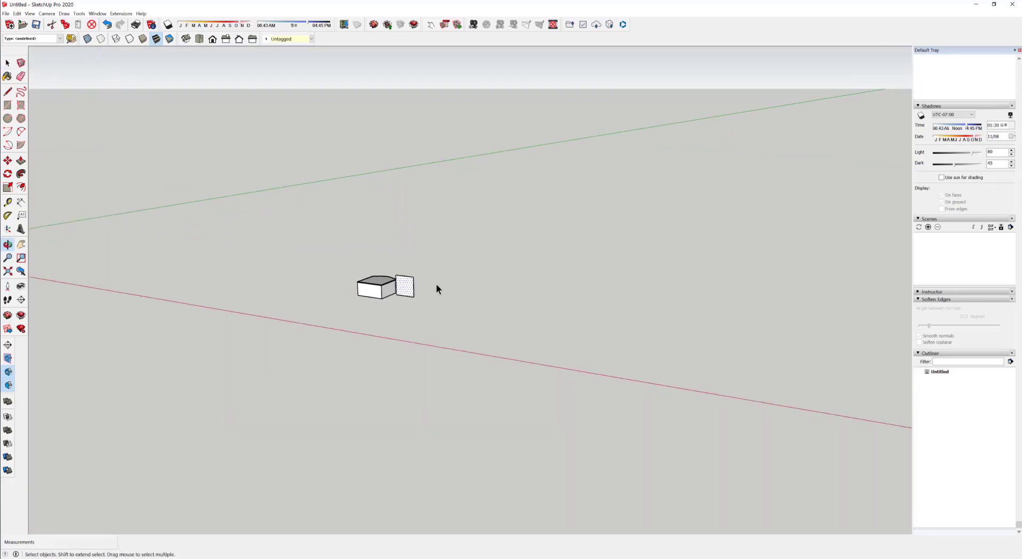
scroll(420, 294, "up", 5)
middle_click_drag(364, 221, 401, 266)
scroll(400, 269, "up", 3)
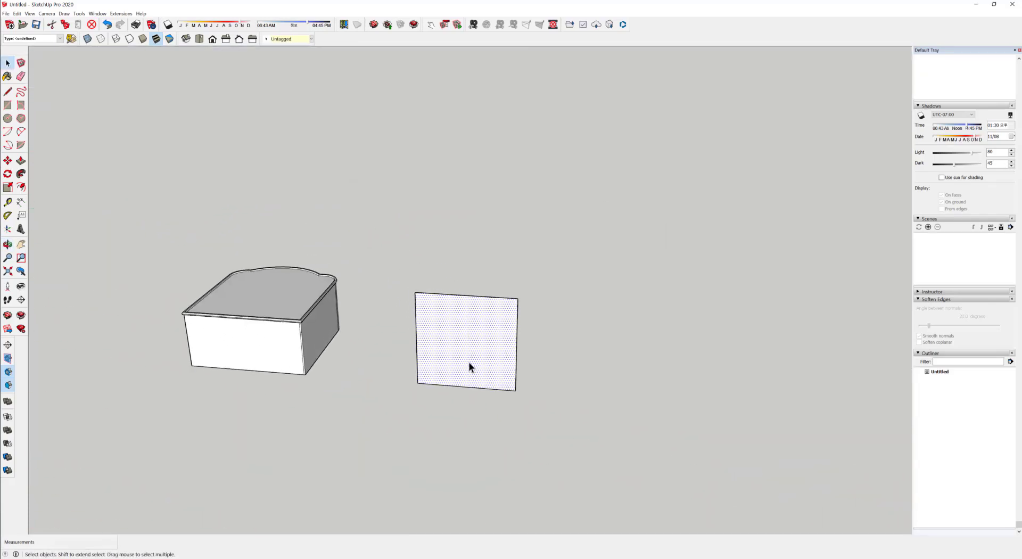
- Select the whole standing square and delete it, keeping the moulded box
left_click(598, 367)
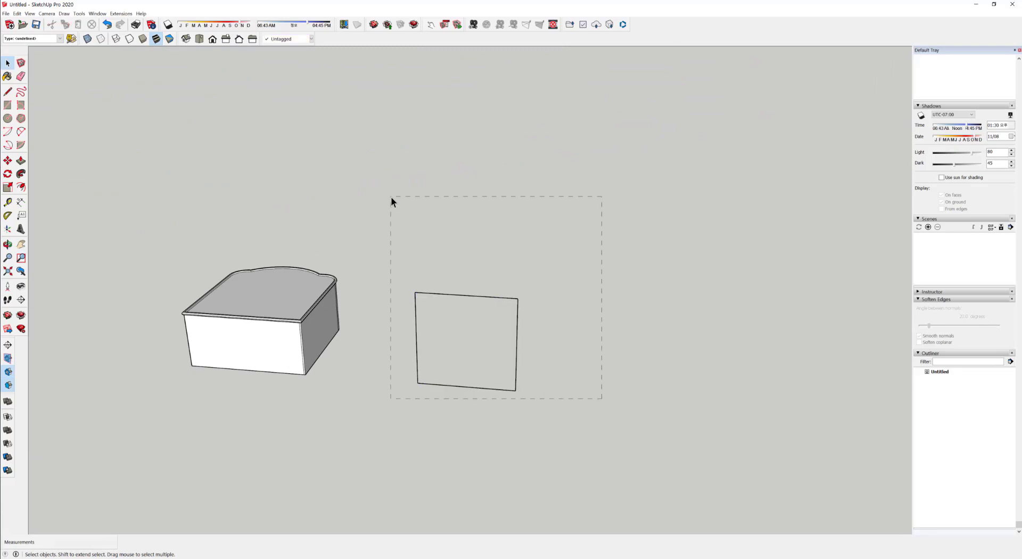
left_click_drag(391, 201, 392, 201)
key("Delete")
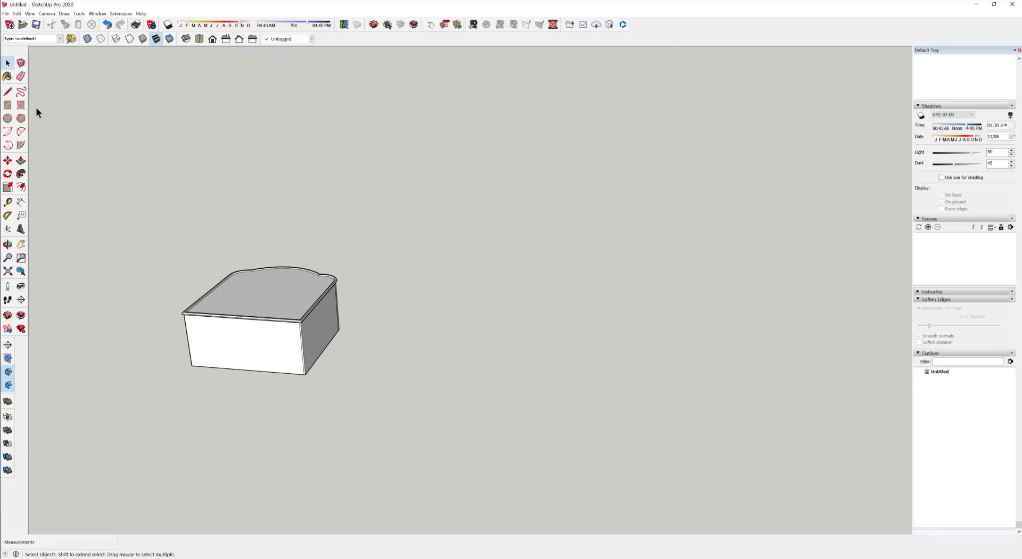
- Draw a flat 2000 by 2000 mm square on the ground beside the moulded box
left_click(8, 105)
left_click(390, 385)
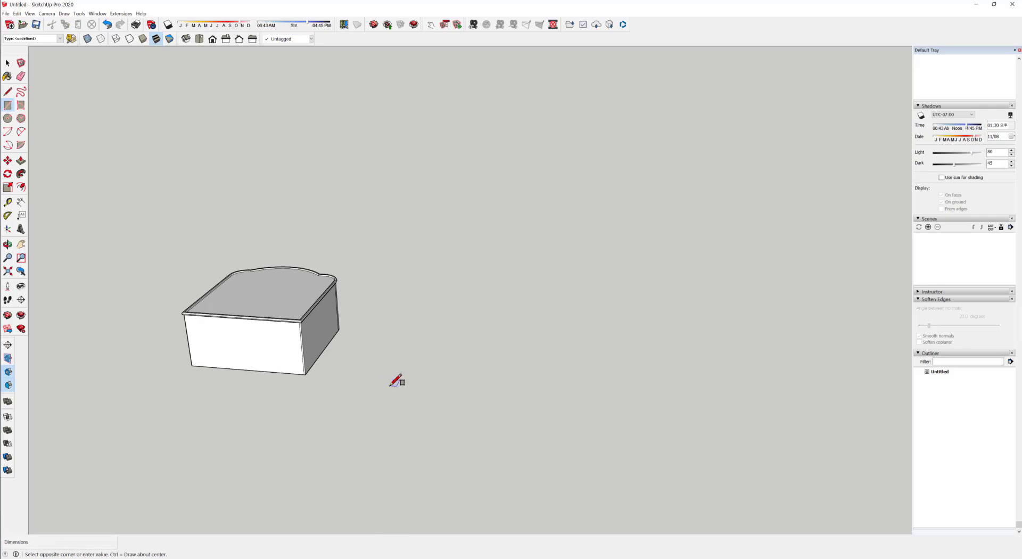
type("2000,2000")
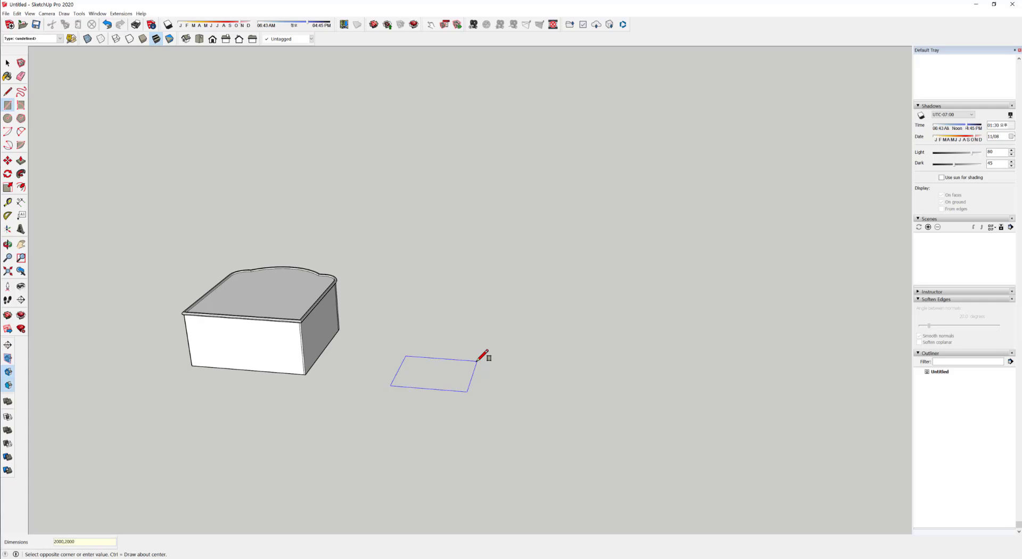
key("Return")
key("space")
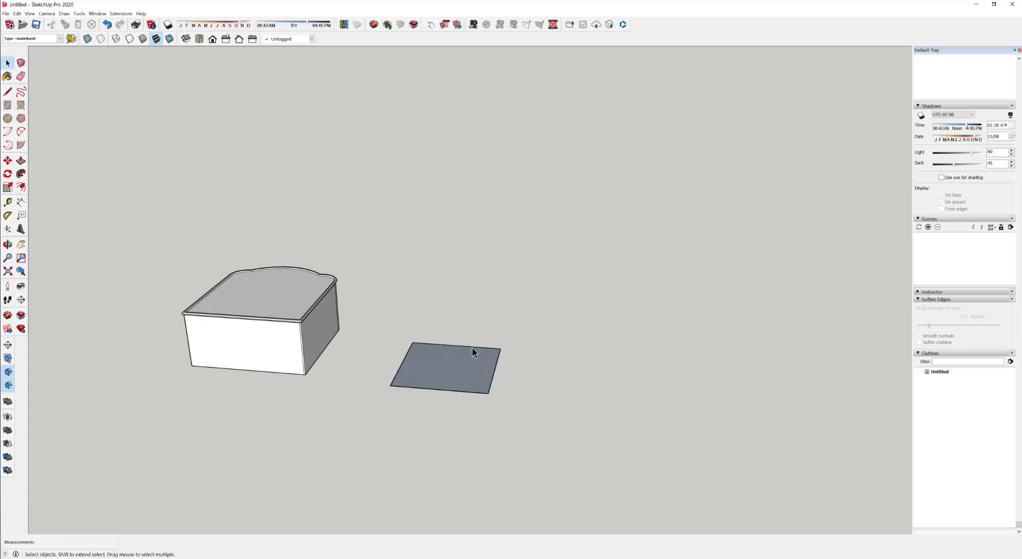
- Pull the ground square up 2000 mm to form a cube
key("p")
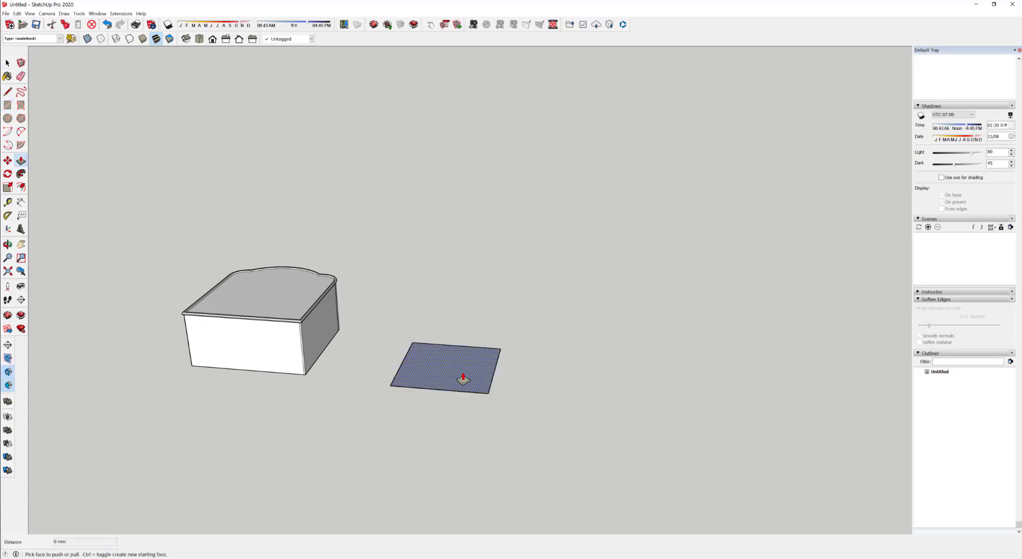
left_click(462, 370)
type("200")
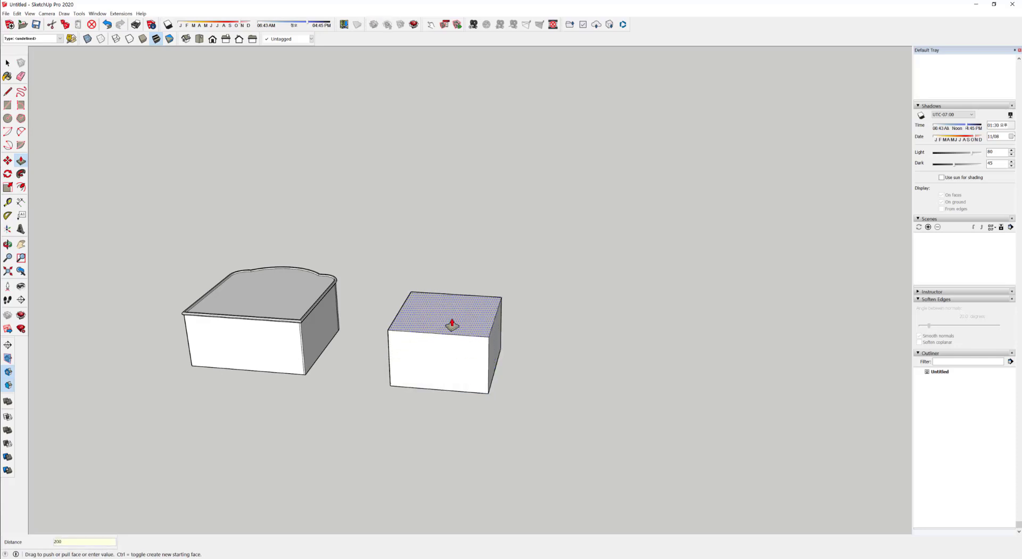
type("0")
key("Return")
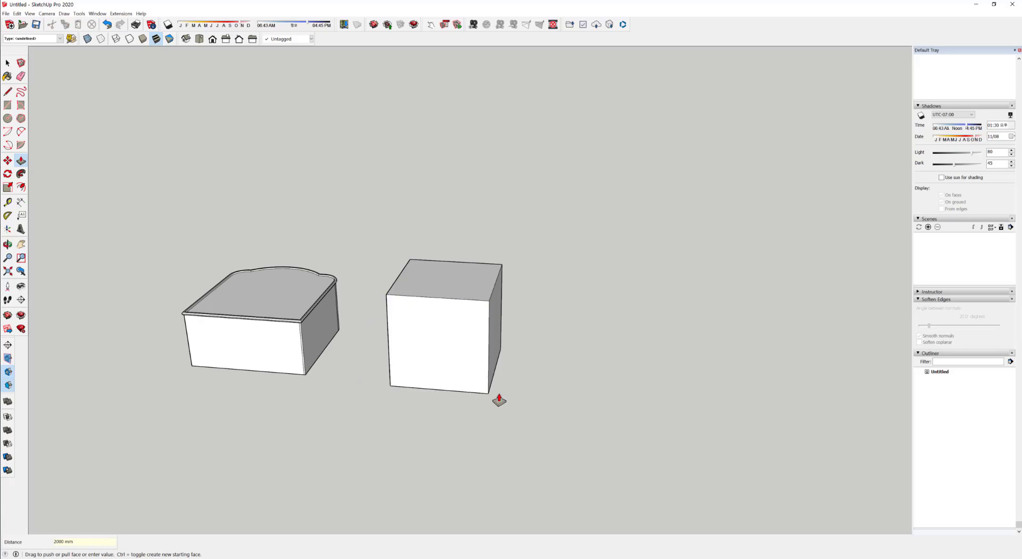
- Select the cube's front face and a side face in turn and examine their orientation from different viewpoints
key("space")
left_click(449, 353)
middle_click_drag(474, 360, 449, 348)
scroll(448, 347, "down", 5)
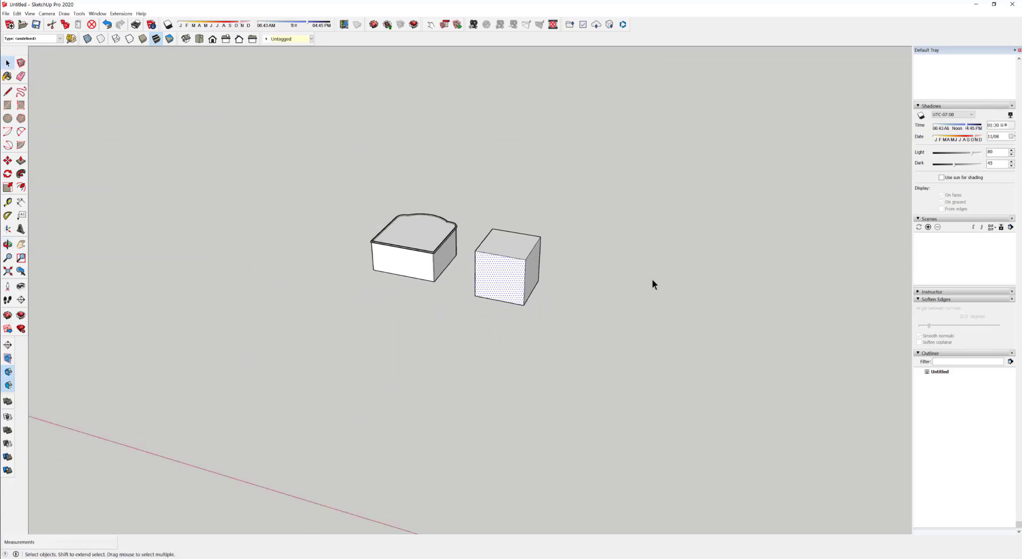
middle_click_drag(564, 300, 518, 288)
scroll(518, 288, "up", 5)
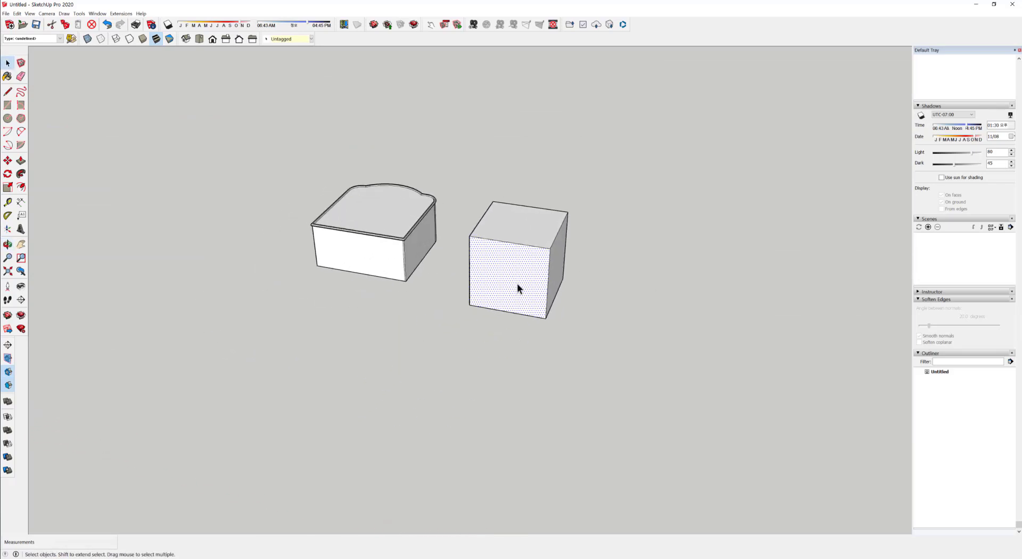
middle_click_drag(584, 297, 318, 403)
left_click(306, 403)
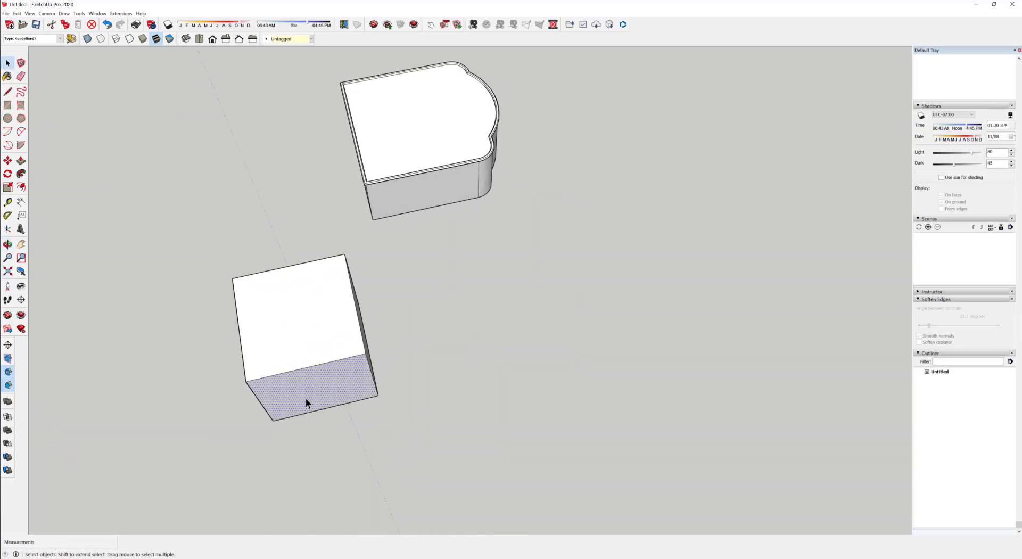
middle_click_drag(190, 361, 586, 331)
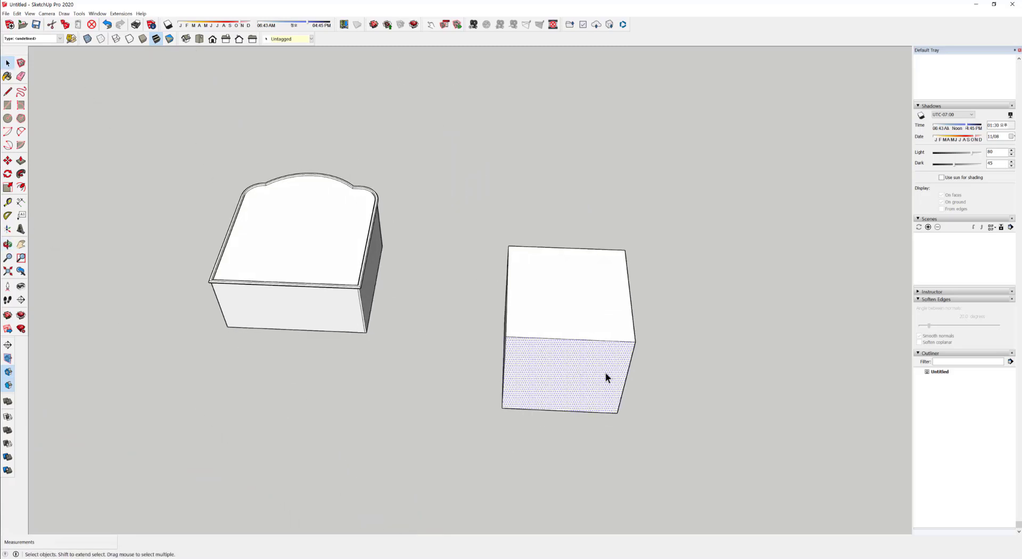
- Delete the rest of the cube so that only its vertical front face is left standing
middle_click_drag(625, 383, 492, 426)
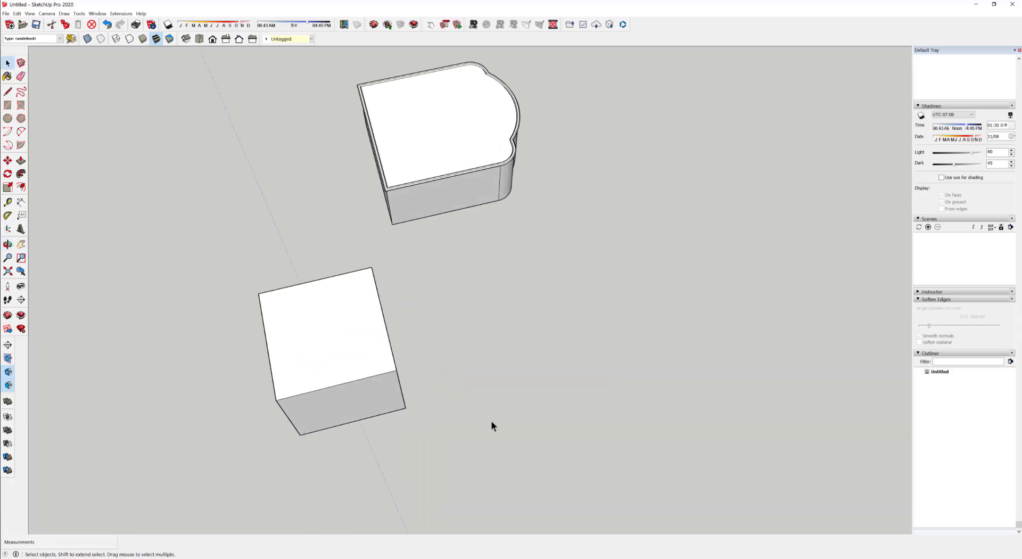
left_click_drag(384, 307, 343, 268)
key("Delete")
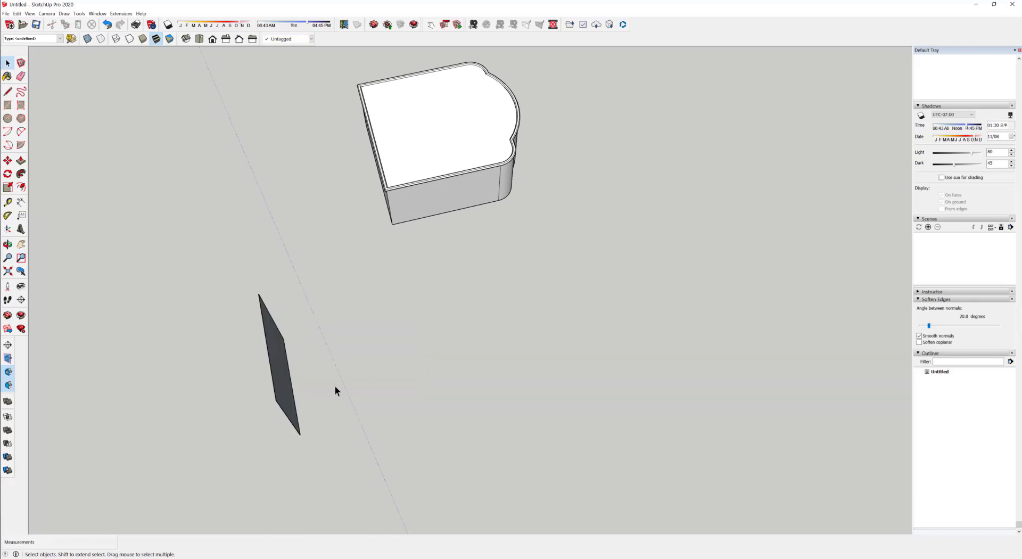
- Draw a semicircular arc between the midpoints of the standing square's top and bottom edges, bulging 1000 mm to its right edge
middle_click_drag(335, 390, 423, 260)
scroll(452, 151, "up", 2)
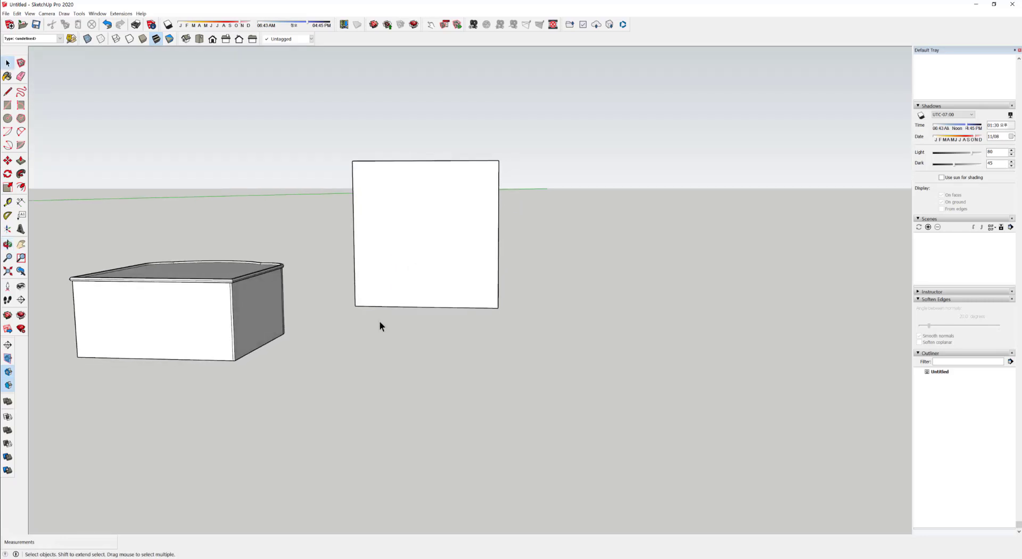
scroll(429, 226, "up", 3)
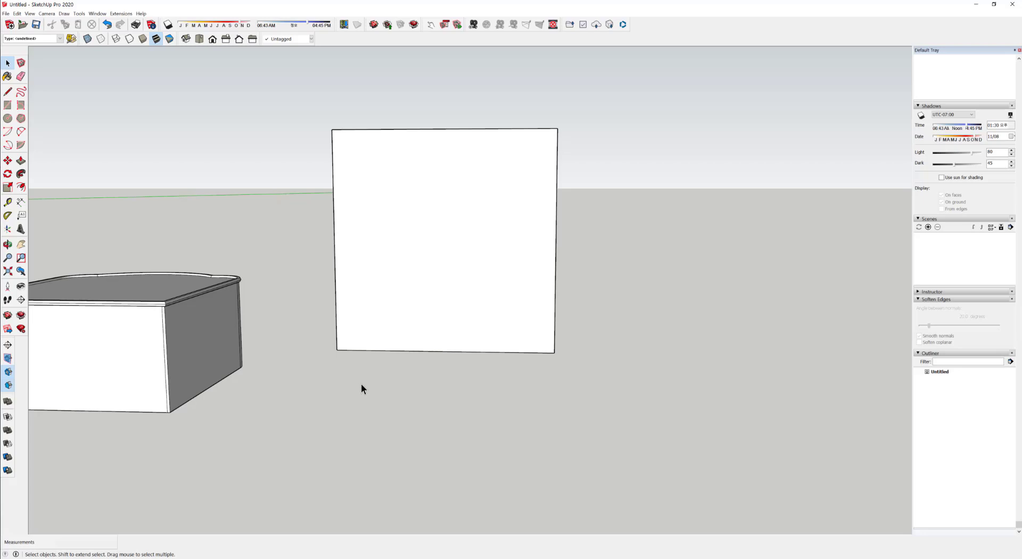
left_click(21, 132)
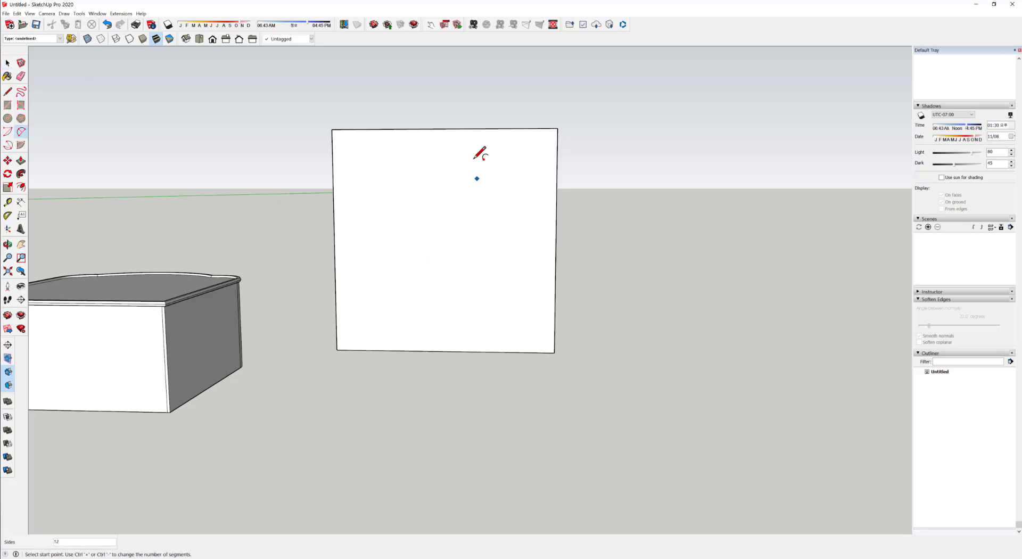
left_click(444, 129)
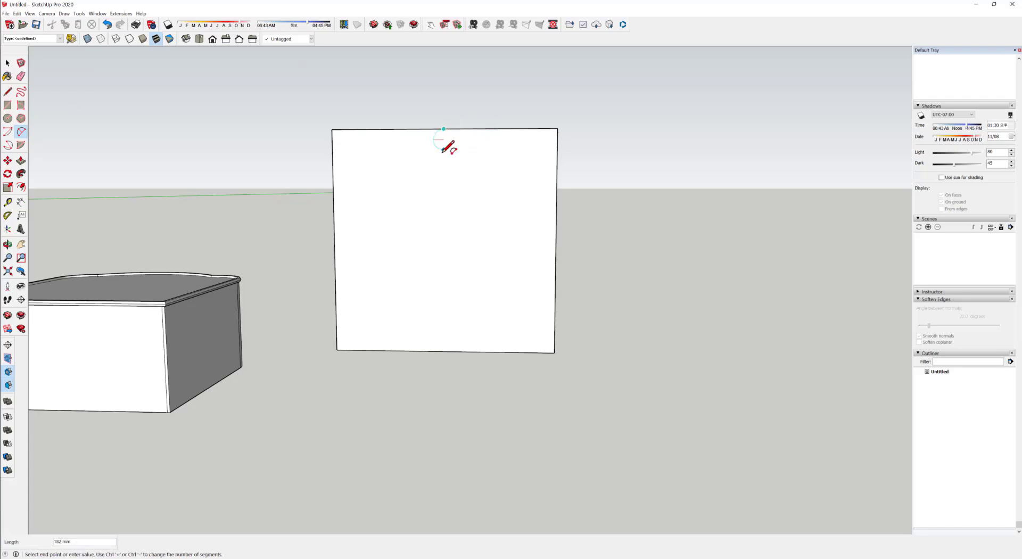
left_click(448, 351)
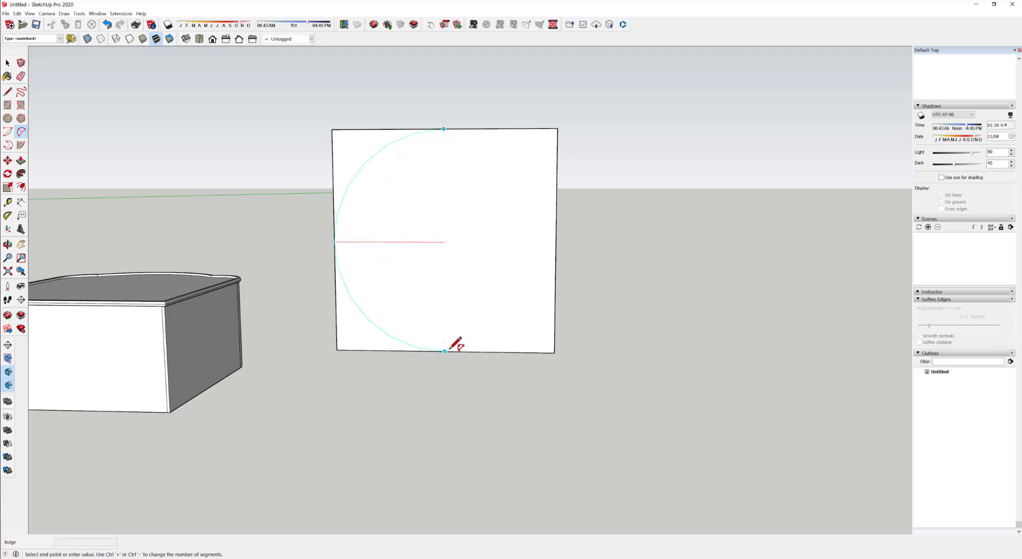
left_click(557, 240)
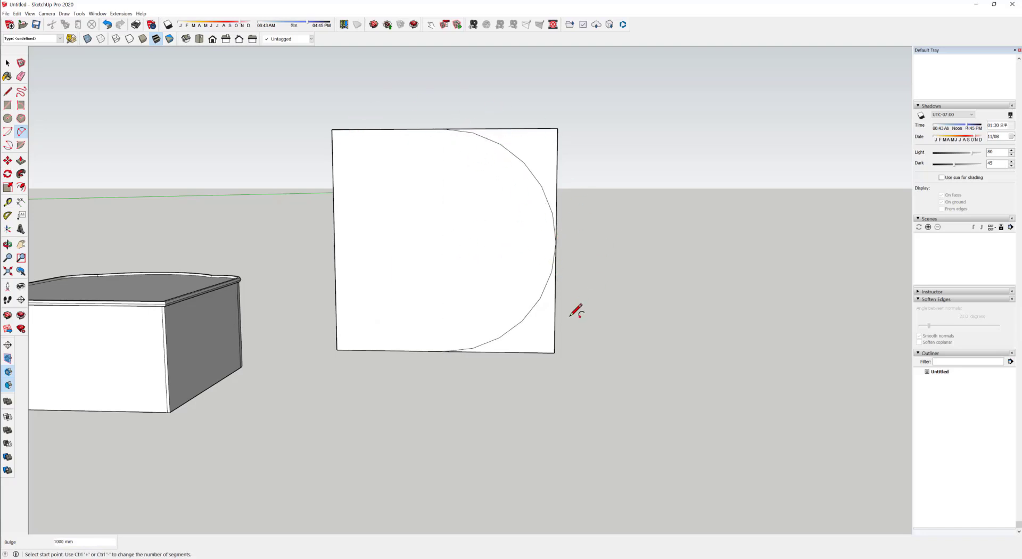
key("space")
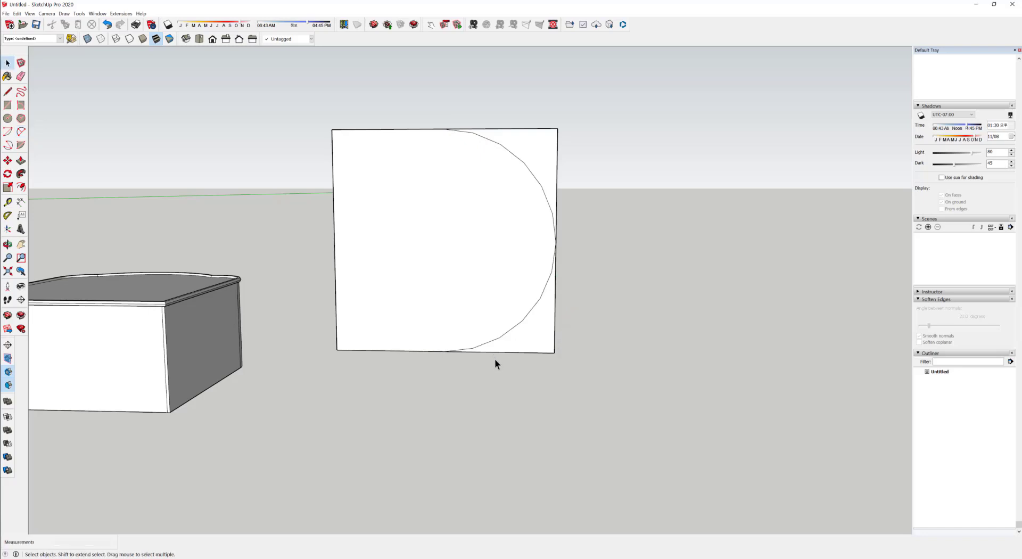
- Draw a vertical line joining the arc's two endpoints across the middle of the standing square
key("l")
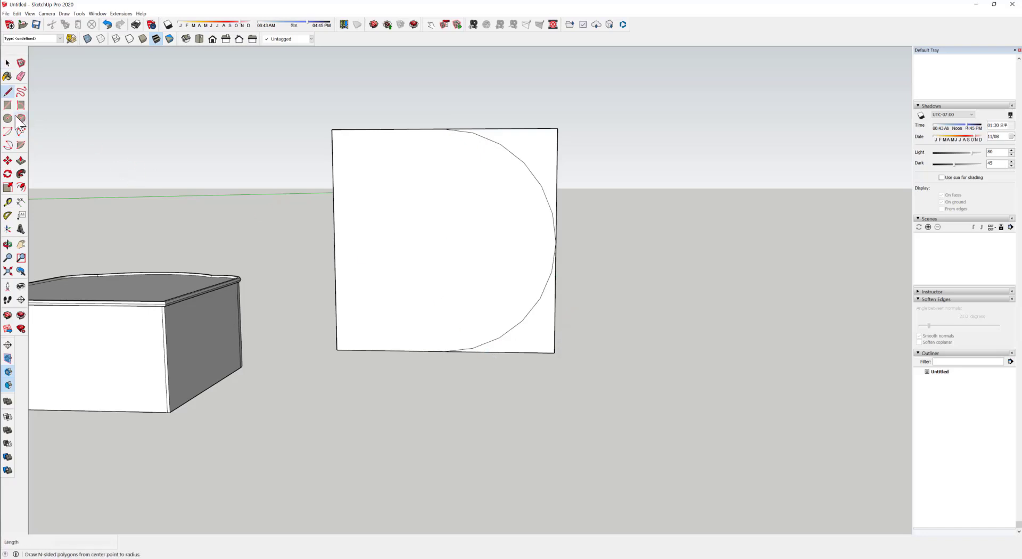
left_click(444, 128)
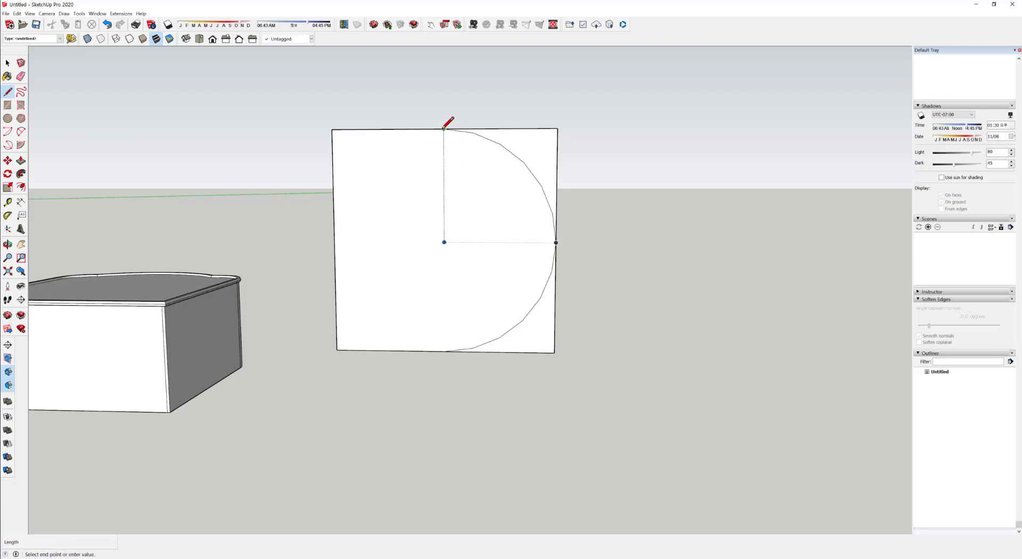
left_click(445, 351)
key("space")
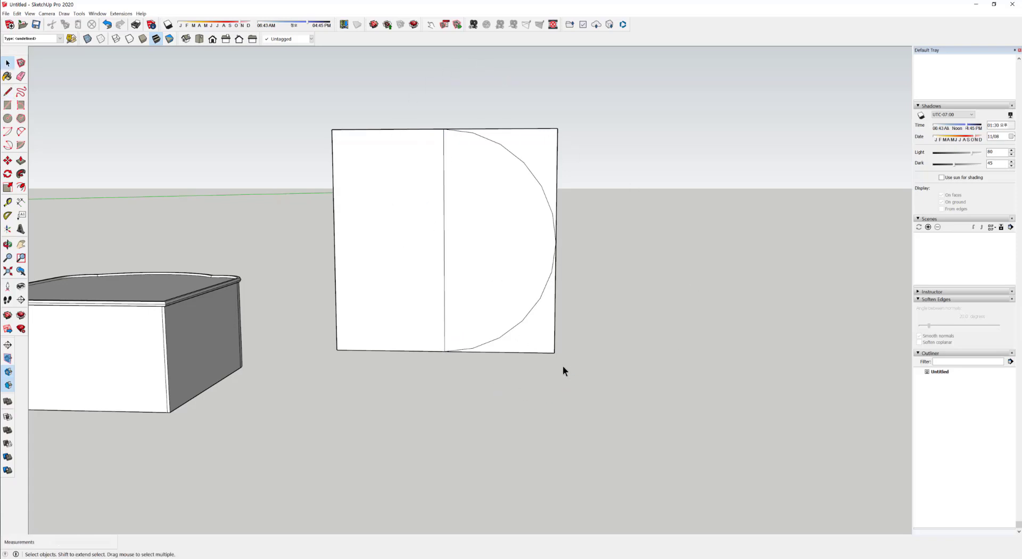
- Delete the standing square's edges outside the arc and centre line, leaving only the half disc
left_click(529, 346)
key("Delete")
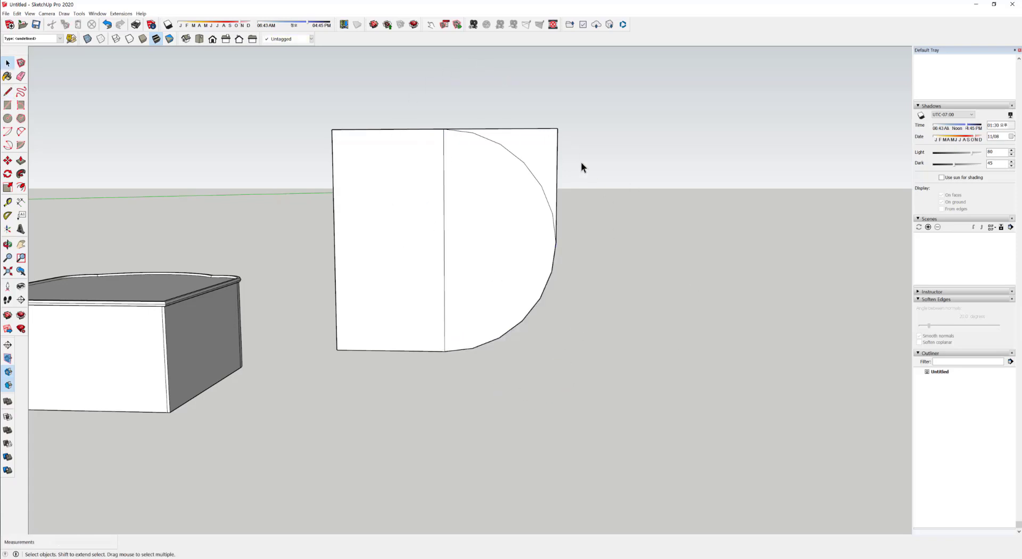
left_click_drag(580, 162, 541, 100)
key("Delete")
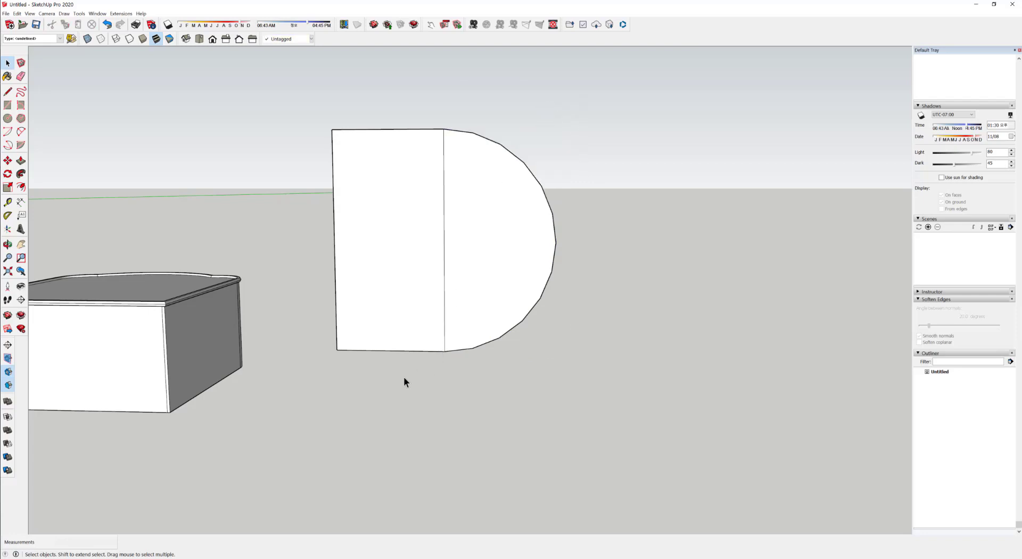
left_click_drag(320, 159, 291, 101)
key("Delete")
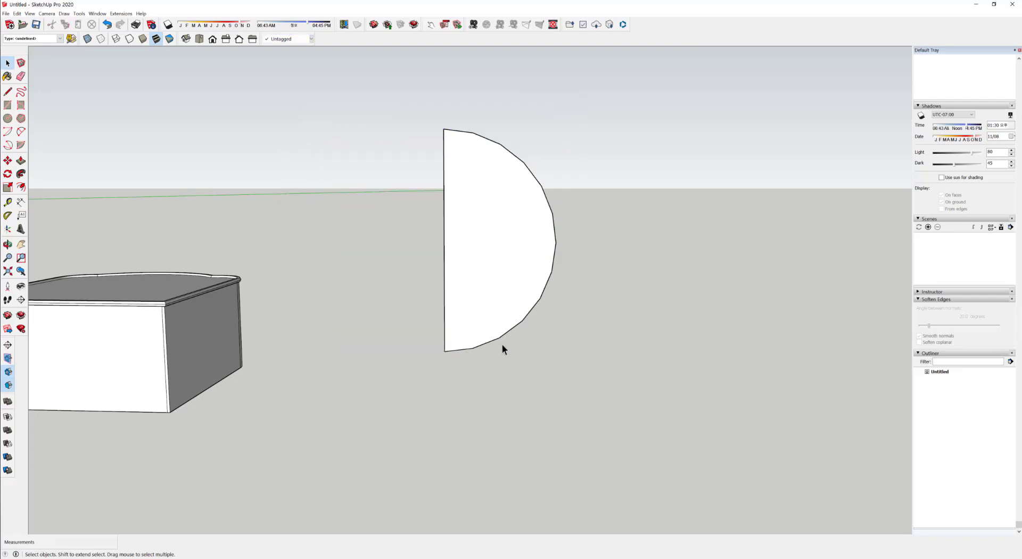
mouse_move(502, 344)
middle_mouse_down()
mouse_move(365, 465)
mouse_move(529, 308)
mouse_move(520, 341)
middle_mouse_up()
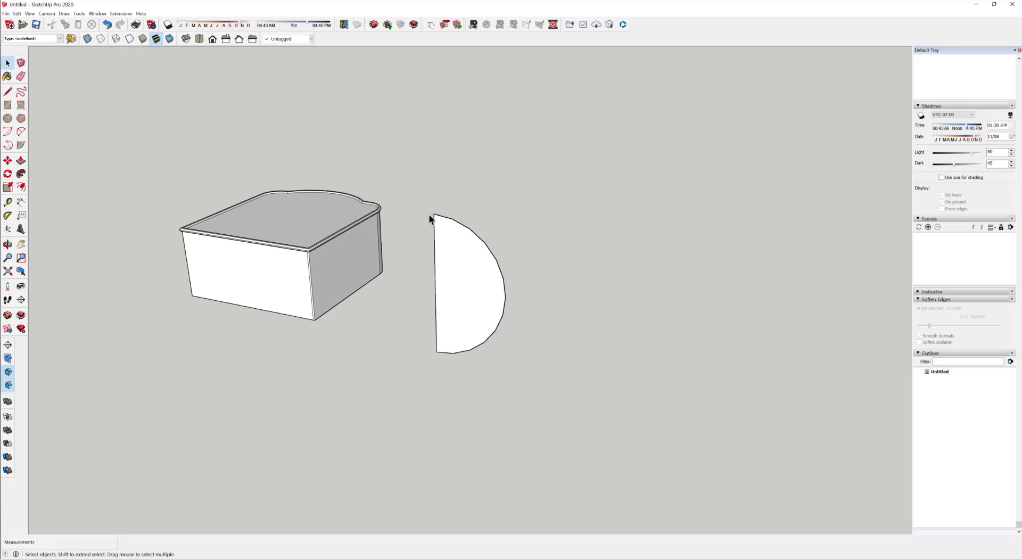
- Try a horizontal circle of about 1705 mm radius centred on the half disc's lower corner, and undo it
left_click(459, 260)
middle_click_drag(459, 260, 504, 282)
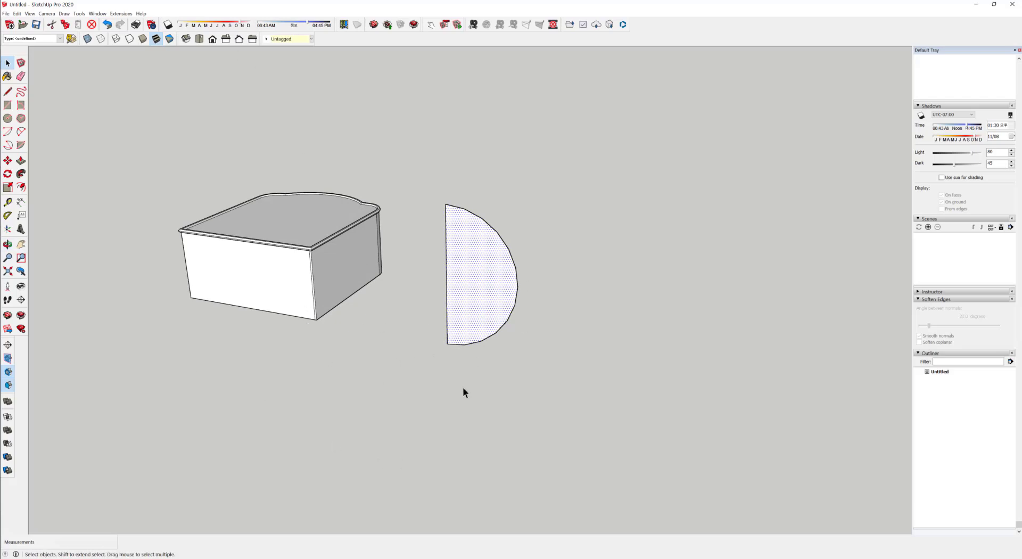
left_click(7, 118)
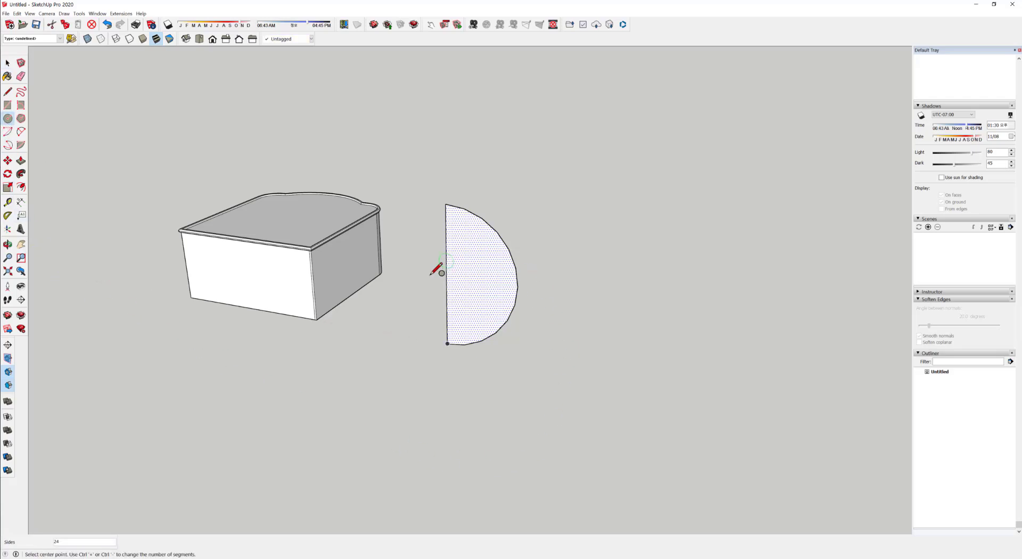
left_click(447, 344)
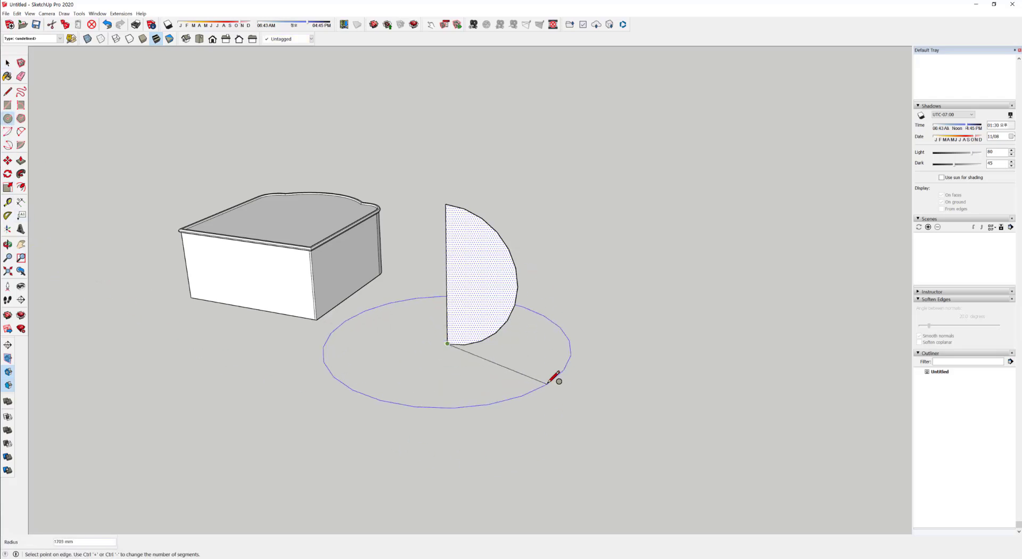
left_click(551, 377)
mouse_move(522, 404)
middle_mouse_down()
mouse_move(509, 304)
mouse_move(507, 395)
middle_mouse_up()
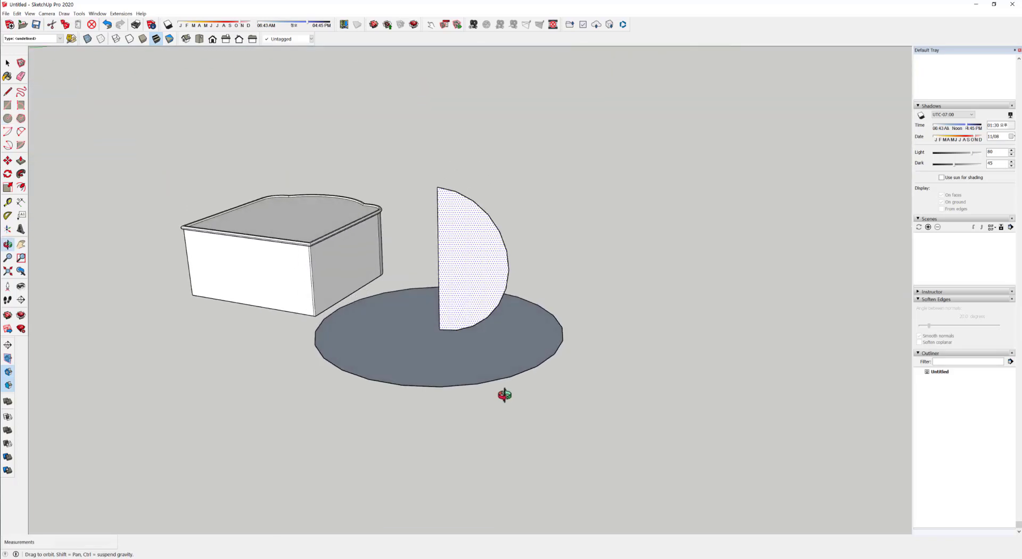
key("ctrl+z")
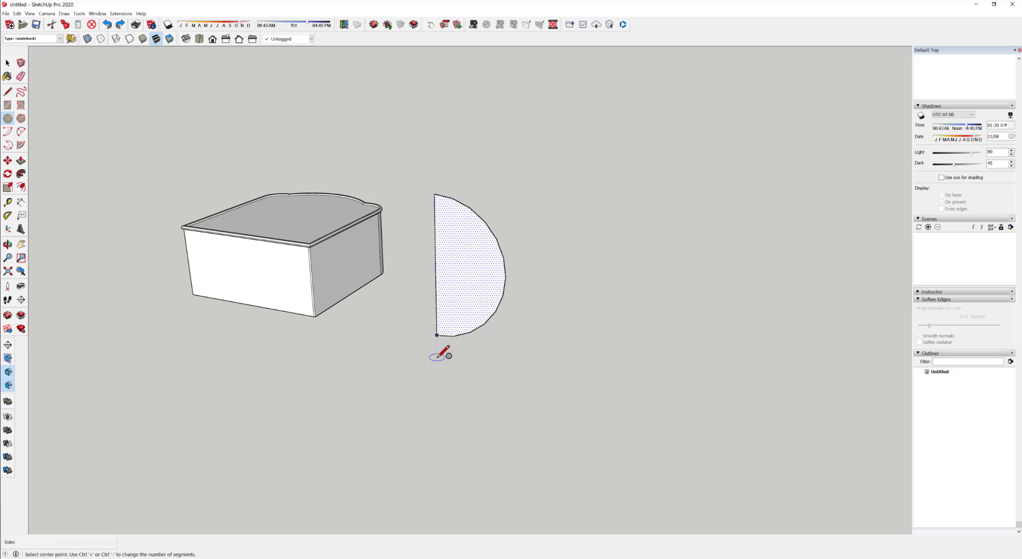
- Draw a small horizontal circle below the half disc, centred in line with its straight vertical edge
left_click(438, 406)
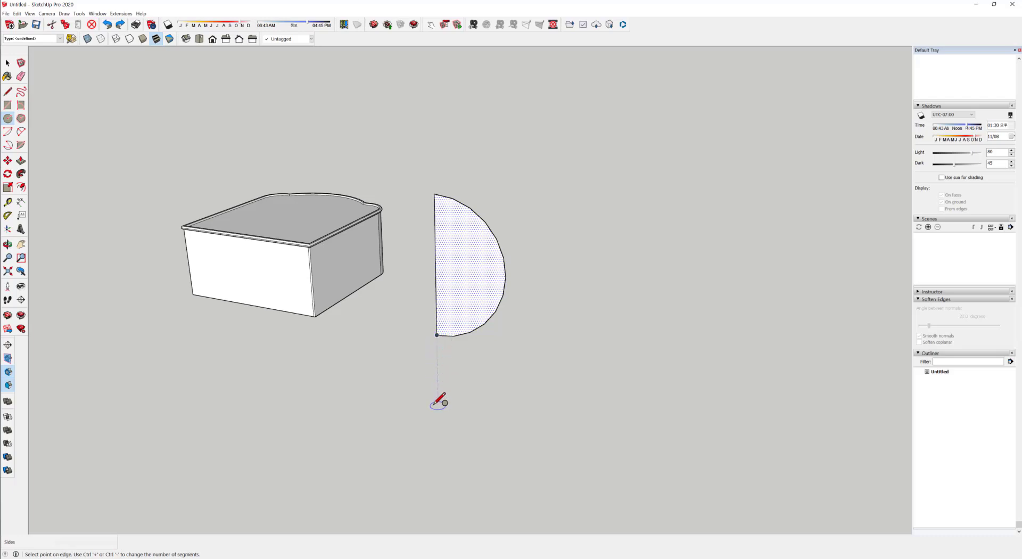
left_click(491, 403)
middle_click_drag(566, 387, 516, 397)
key("space")
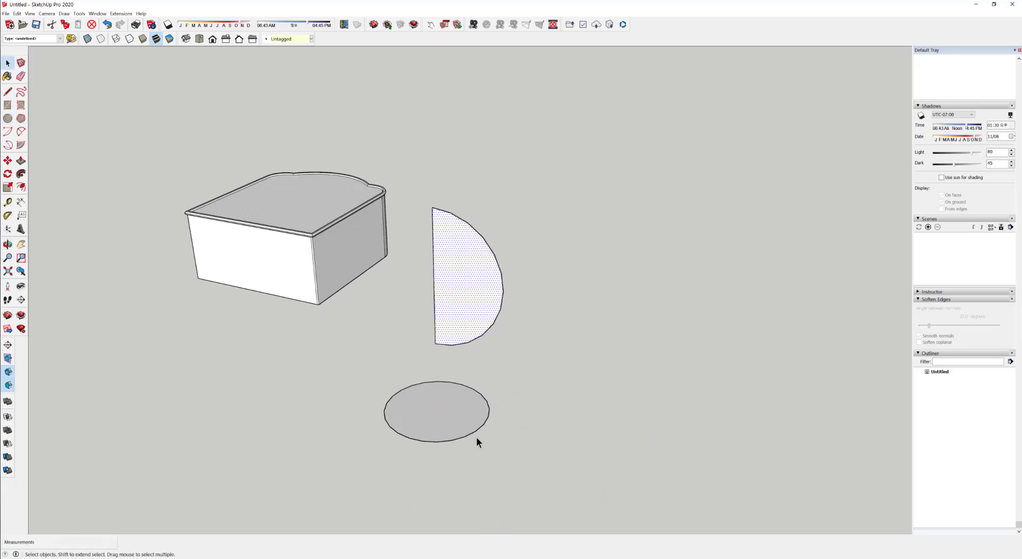
- Select the circle's face, the half disc's face and the circle's outline in turn to tell path and profile apart
left_click(425, 409)
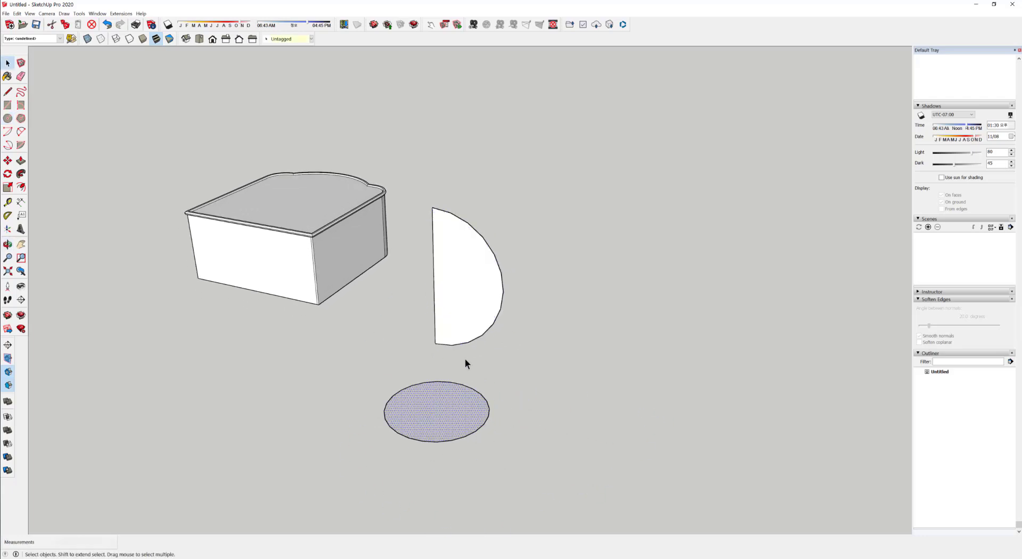
left_click(463, 276)
left_click(429, 382)
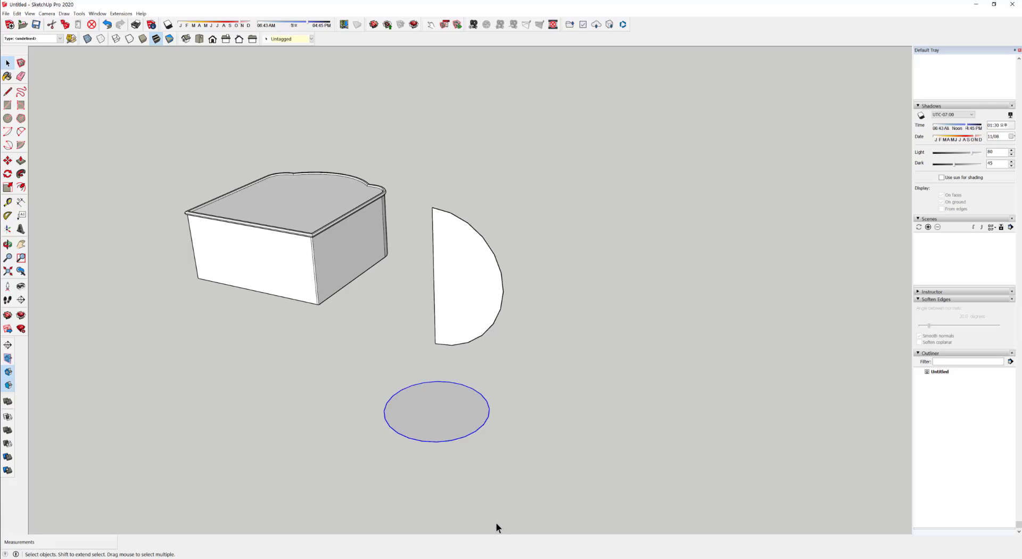
middle_click_drag(497, 474, 393, 441)
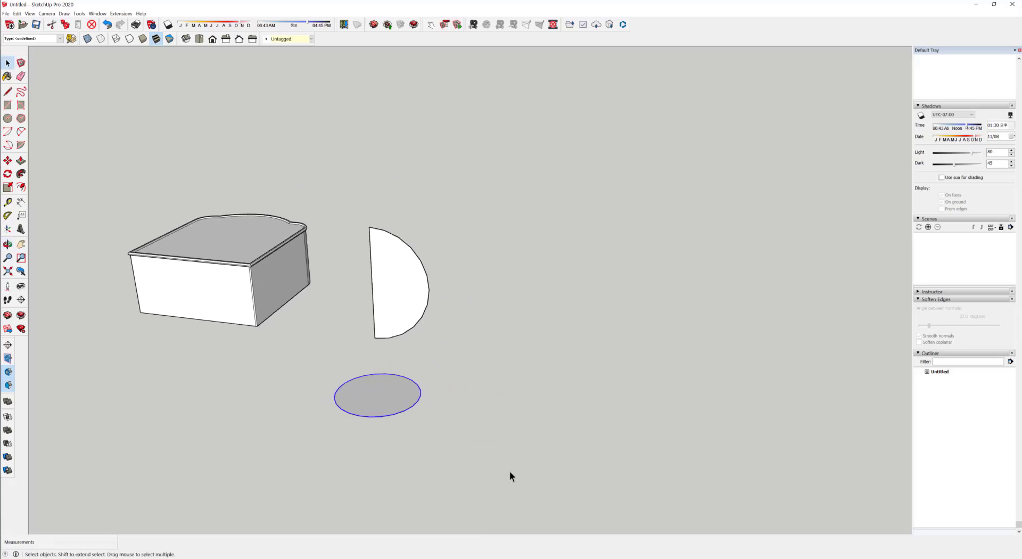
- Copy the half disc and the circle together about 3428 mm to the side, away from the box
left_click_drag(327, 169, 329, 171)
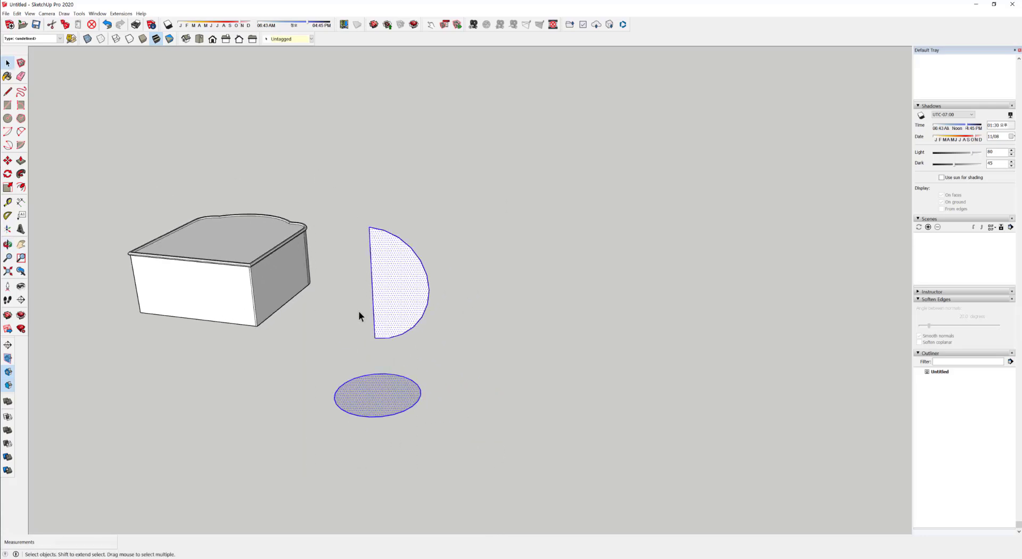
key("m")
left_click(374, 305)
key("ctrl")
left_click(579, 317)
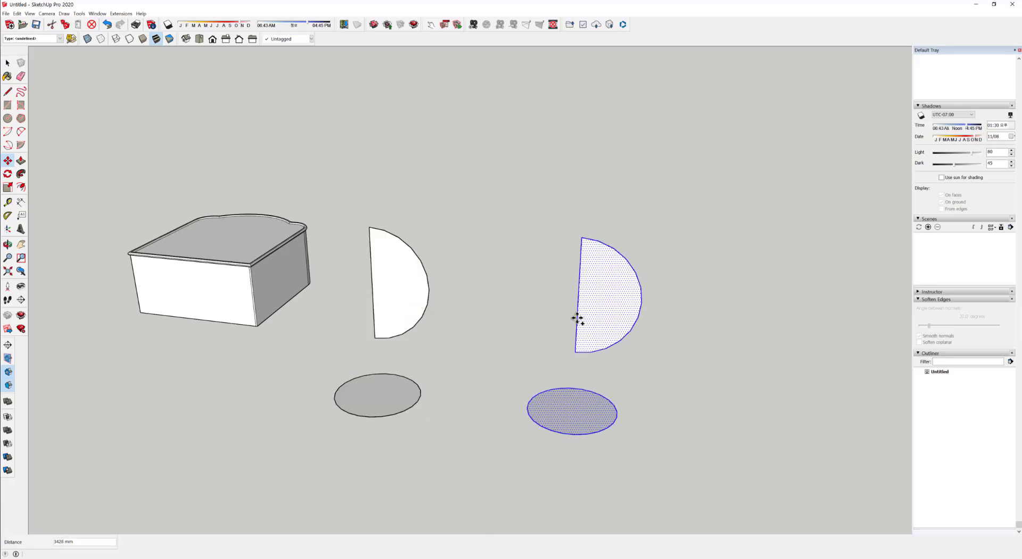
key("space")
middle_click_drag(448, 407, 413, 404)
left_click(441, 399)
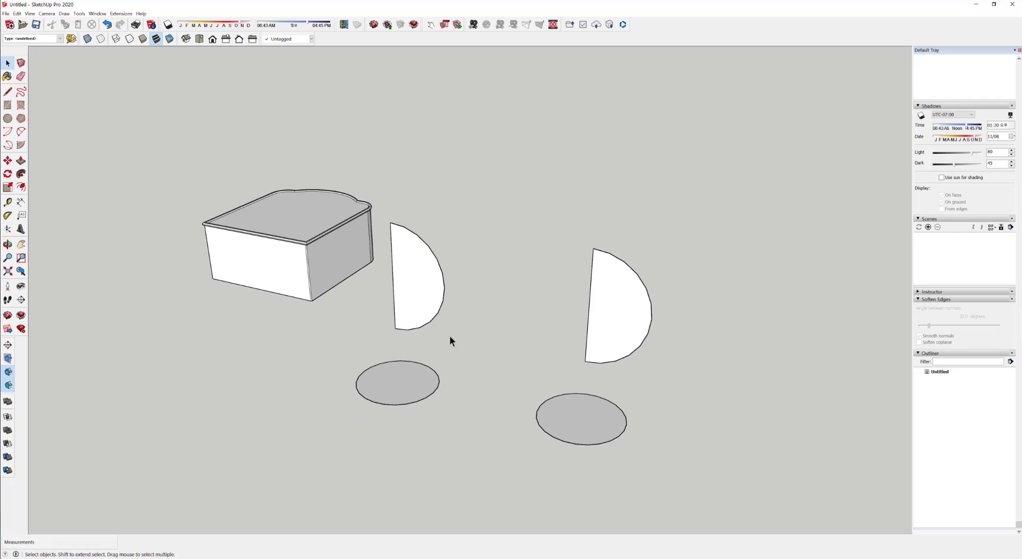
- Sweep the original half disc with Follow Me along the outline of the circle below it to form a sphere
left_click(430, 397)
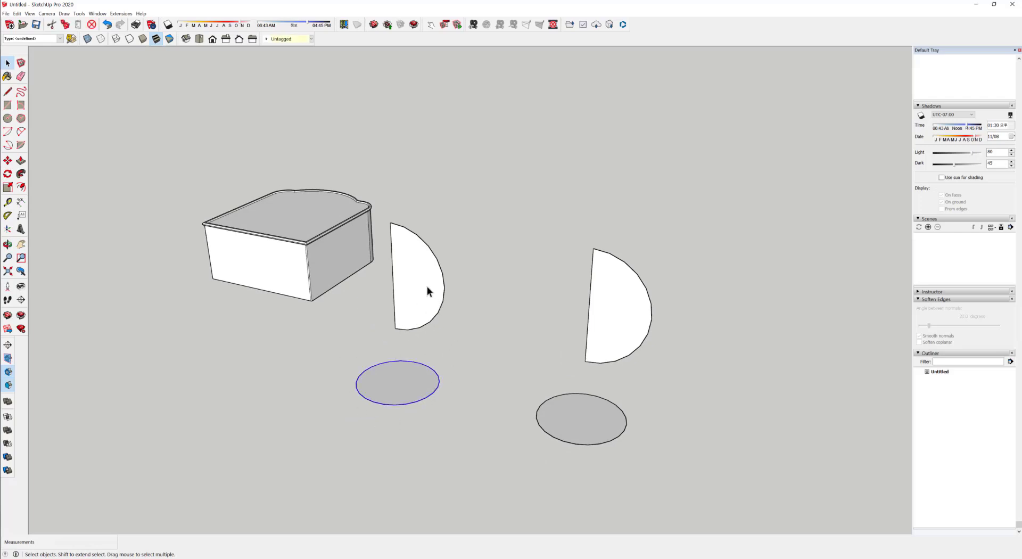
left_click(446, 395)
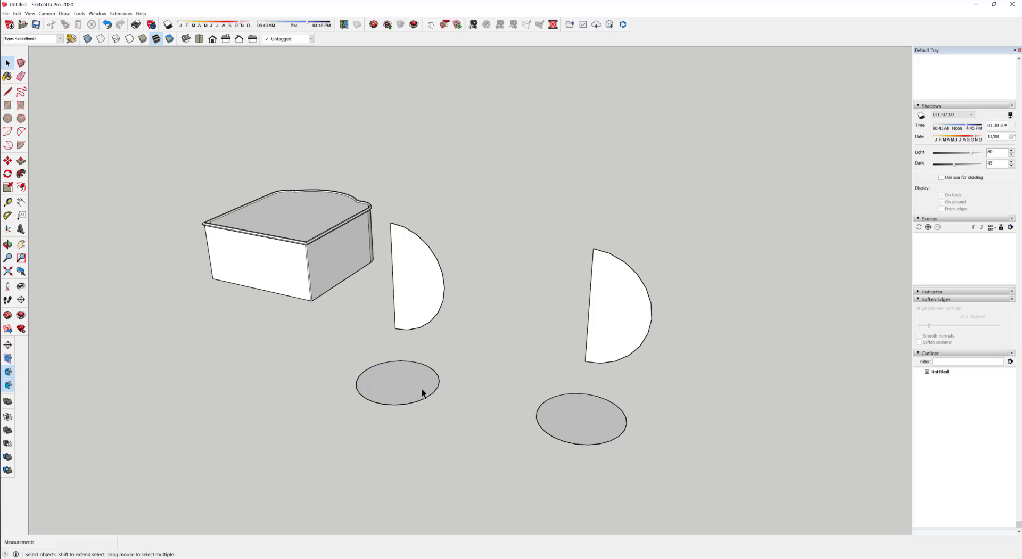
left_click(438, 395)
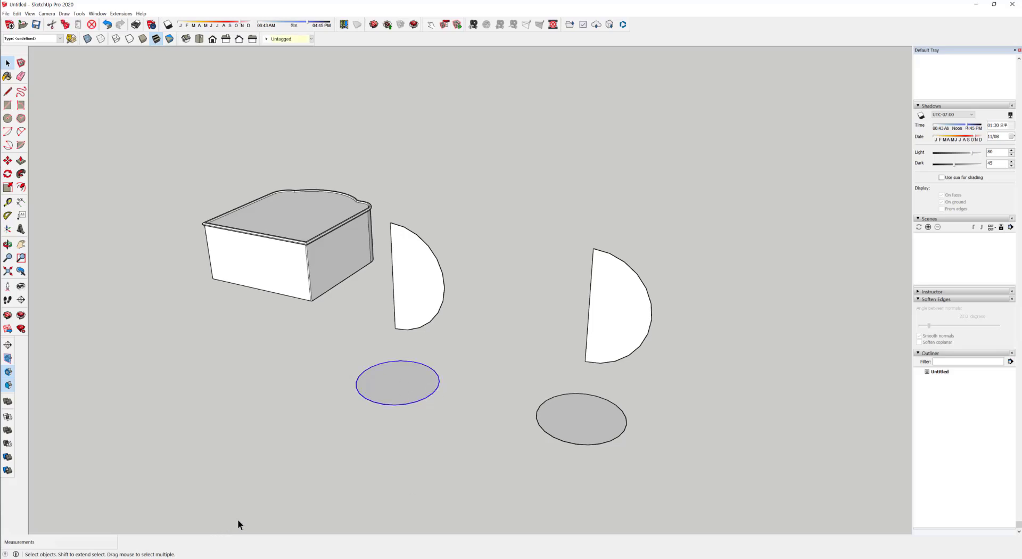
left_click(21, 173)
left_click(412, 293)
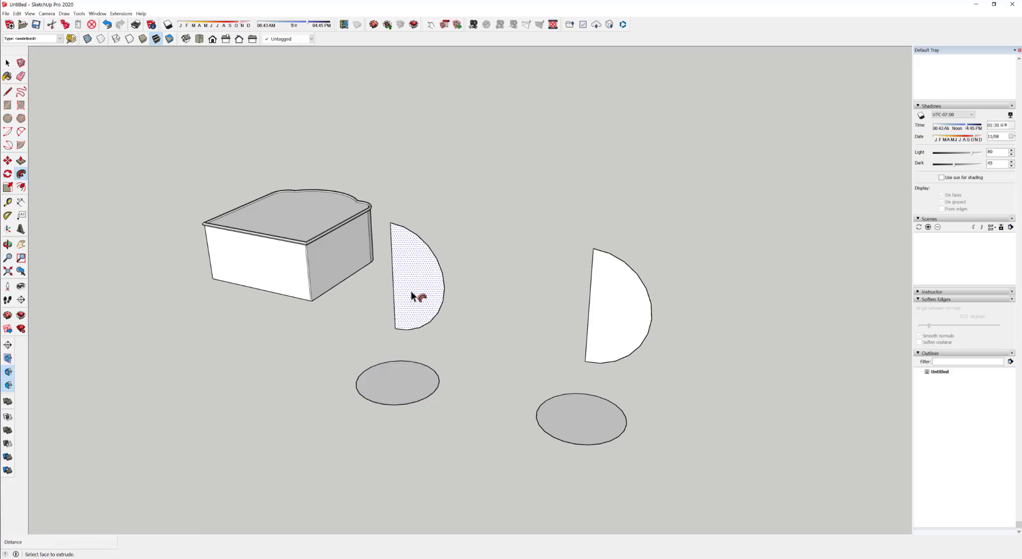
left_click(355, 344)
middle_click_drag(355, 344, 412, 305)
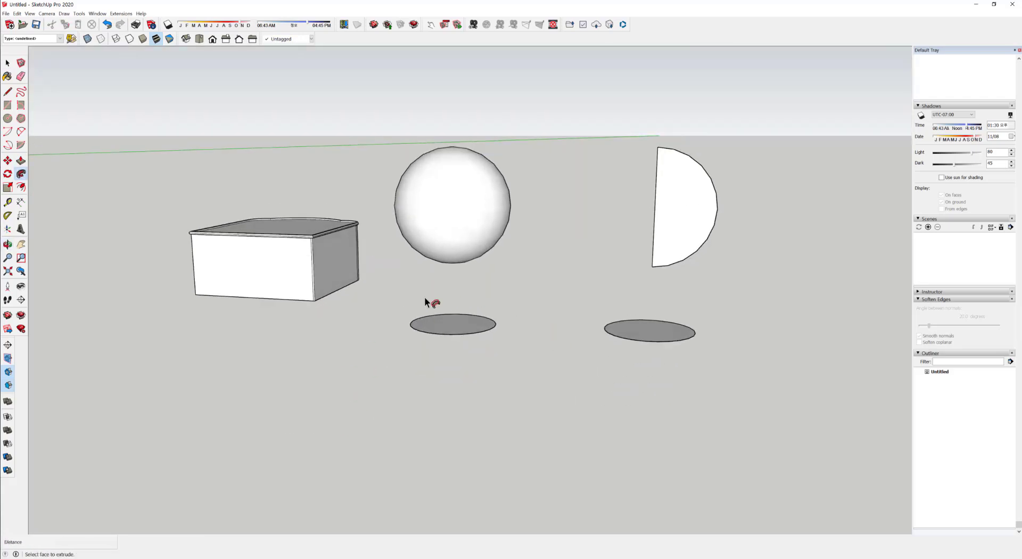
middle_click_drag(434, 210, 388, 269)
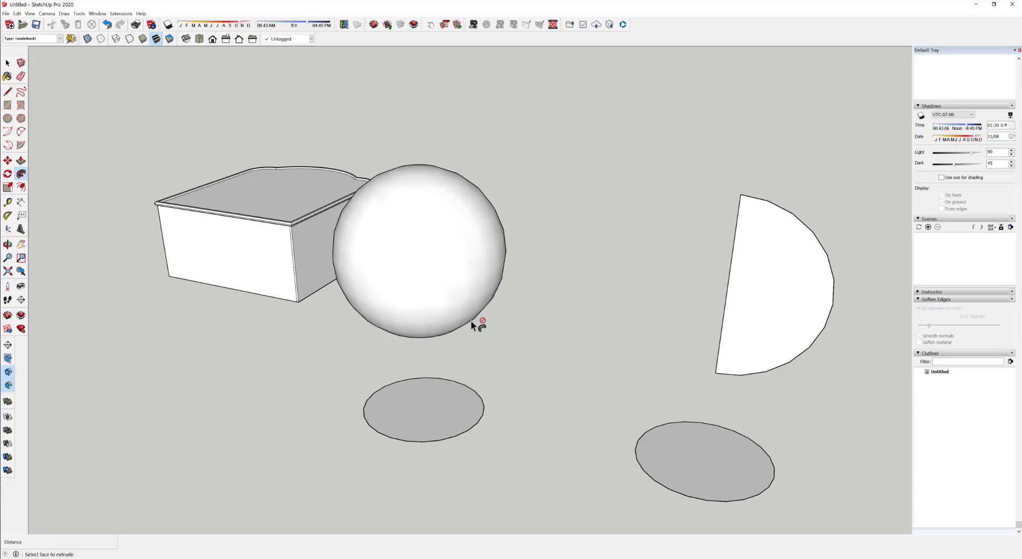
- Sweep the copied half disc manually with Follow Me partway around its circle, leaving the sphere open
middle_click_drag(467, 333, 347, 360)
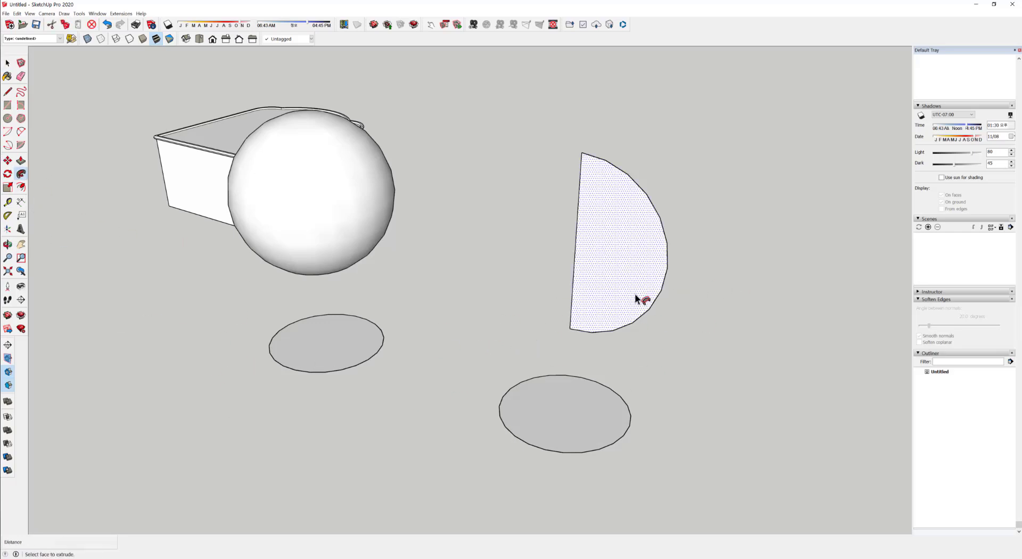
mouse_move(635, 293)
left_mouse_down()
mouse_move(565, 379)
mouse_move(504, 399)
mouse_move(520, 438)
mouse_move(568, 452)
mouse_move(623, 424)
mouse_move(593, 393)
mouse_move(523, 405)
mouse_move(509, 422)
mouse_move(529, 440)
mouse_move(593, 456)
left_mouse_up()
middle_click_drag(593, 457, 525, 167)
key("p")
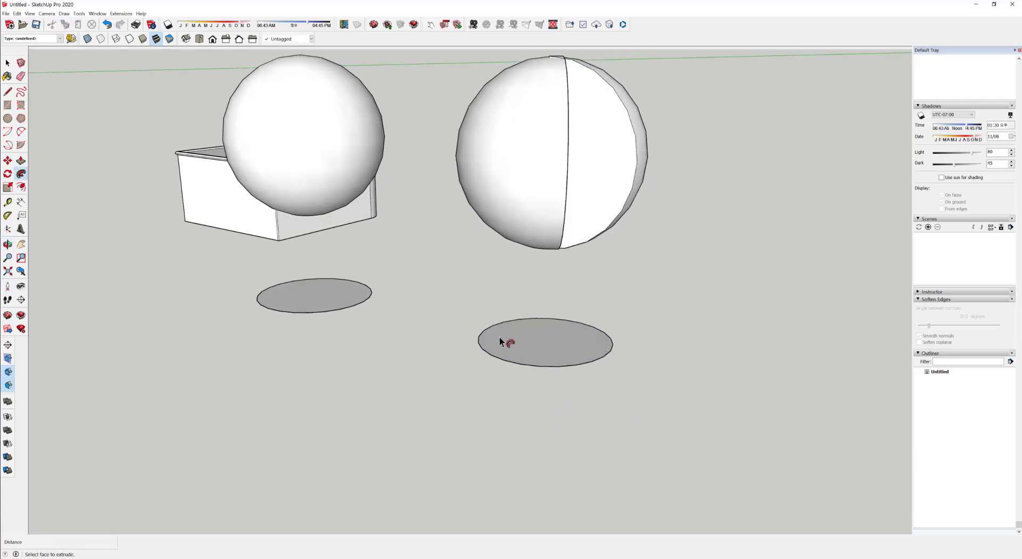
middle_click_drag(605, 308, 550, 210)
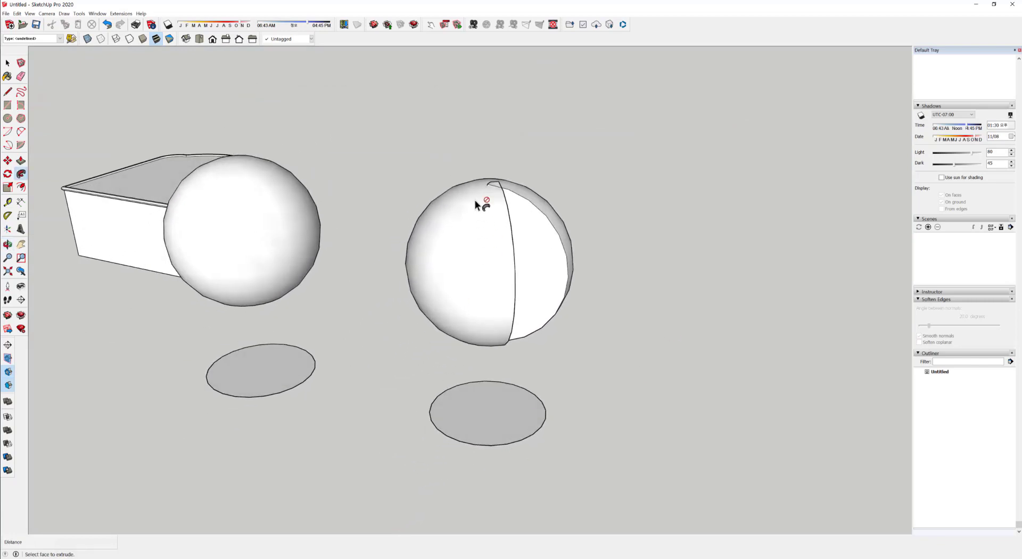
middle_click_drag(477, 275, 486, 425)
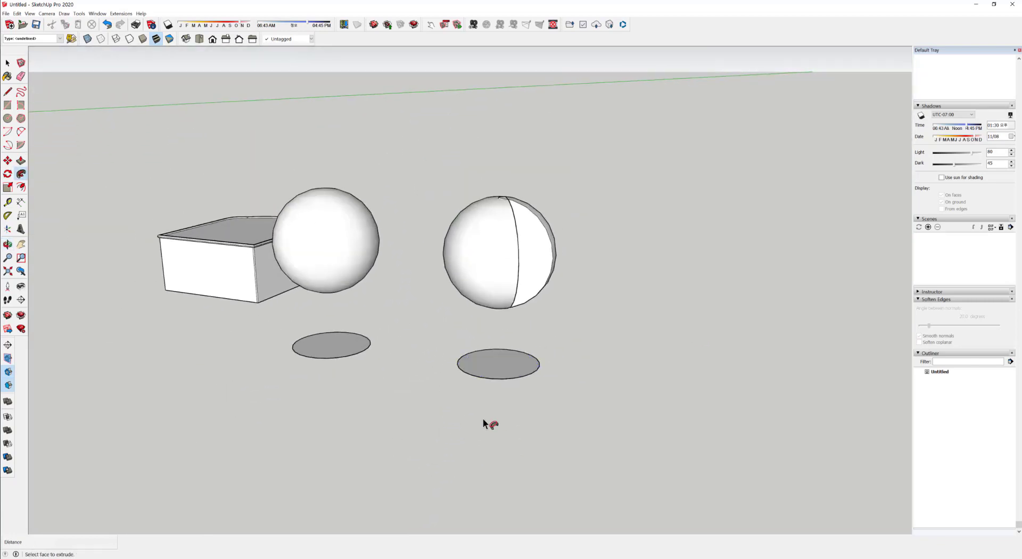
- Select the outline of the path circle below the complete sphere to review the sweep path
key("space")
middle_click_drag(398, 302, 343, 411)
left_click(378, 372)
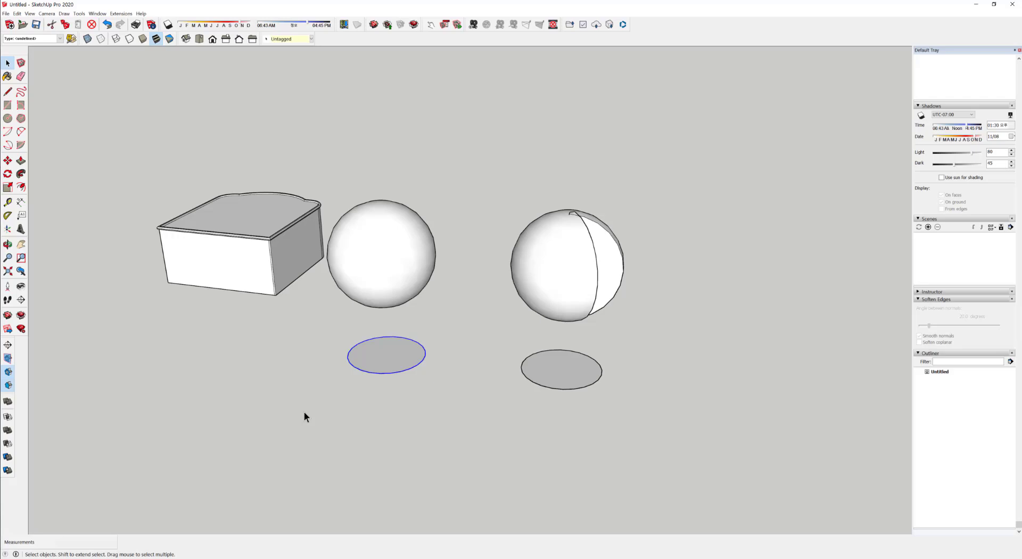
- Draw a horizontal 3000 x 3000 mm square on the empty ground beside the incomplete sphere
scroll(464, 411, "down", 3)
middle_click_drag(464, 411, 332, 378)
scroll(331, 378, "down", 2)
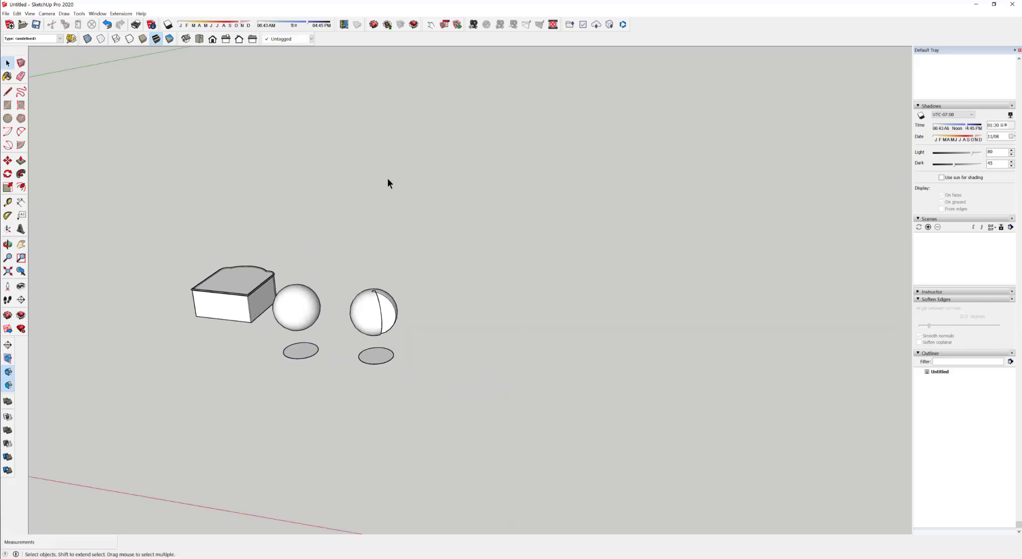
left_click(9, 107)
middle_click_drag(541, 372, 422, 357)
scroll(54, 296, "up", 10)
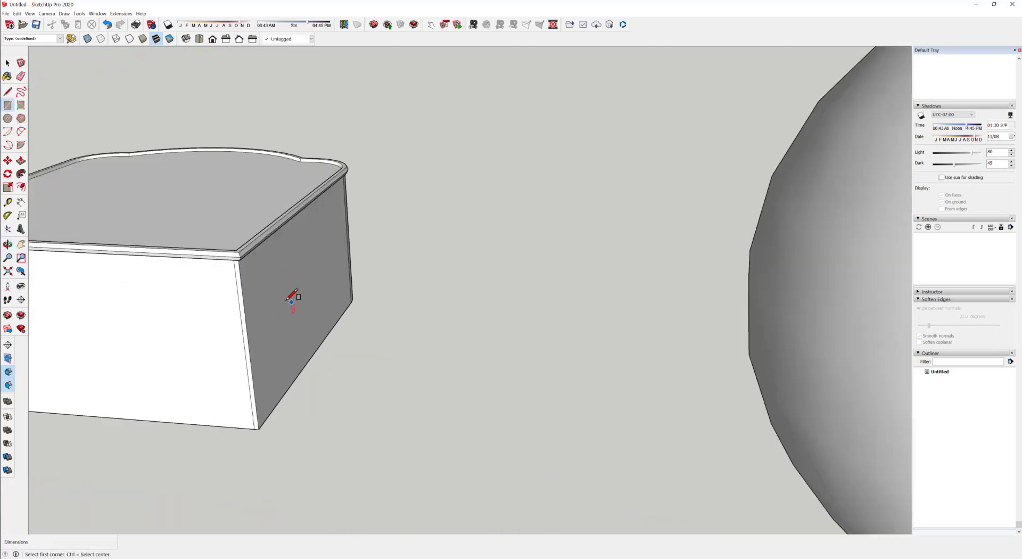
scroll(233, 300, "down", 10)
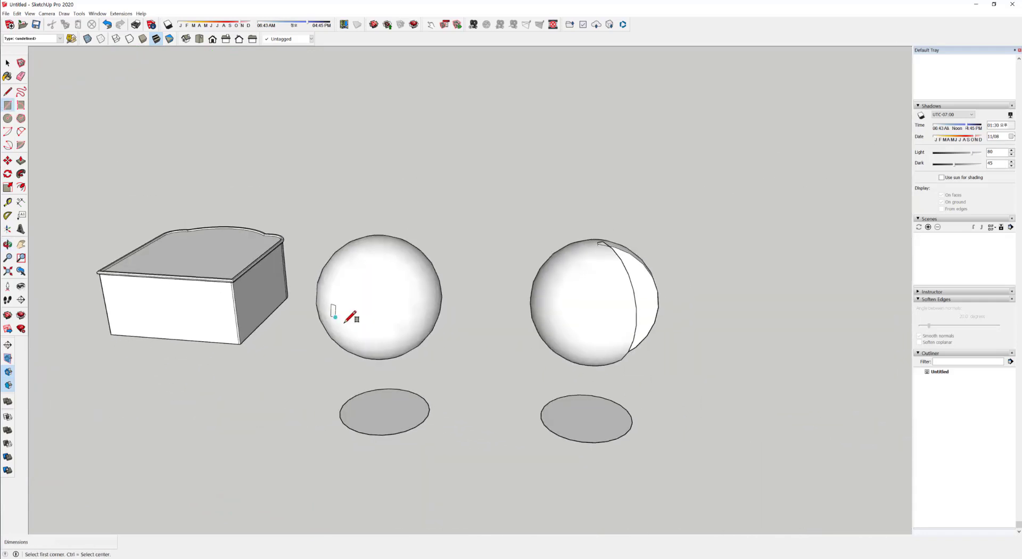
middle_click_drag(557, 372, 393, 439)
left_click(368, 443)
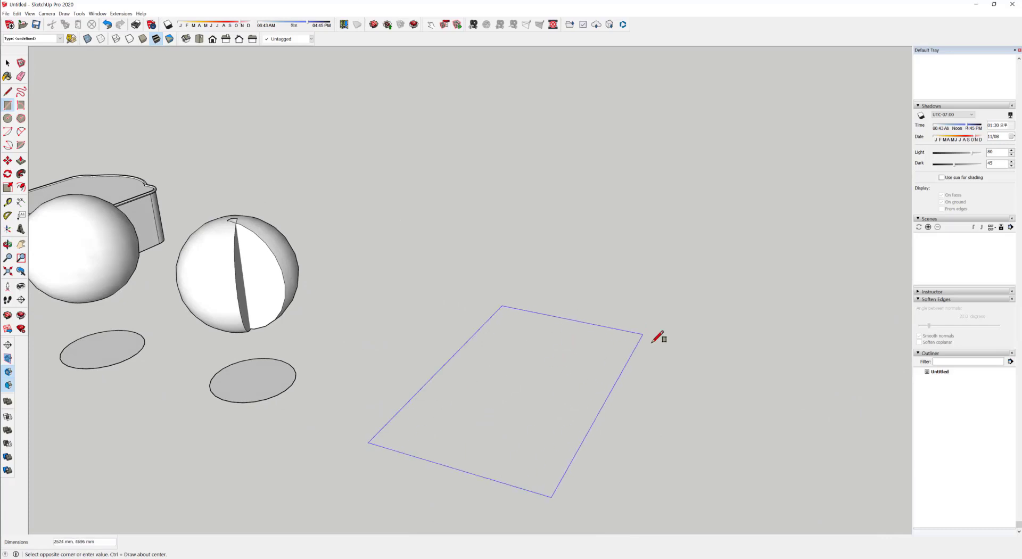
type("3000,3000")
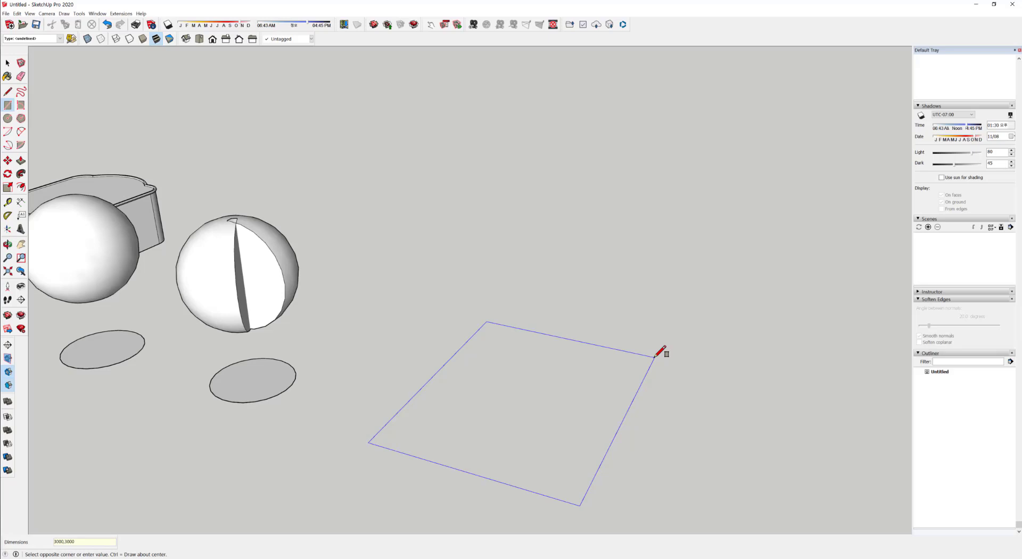
key("Return")
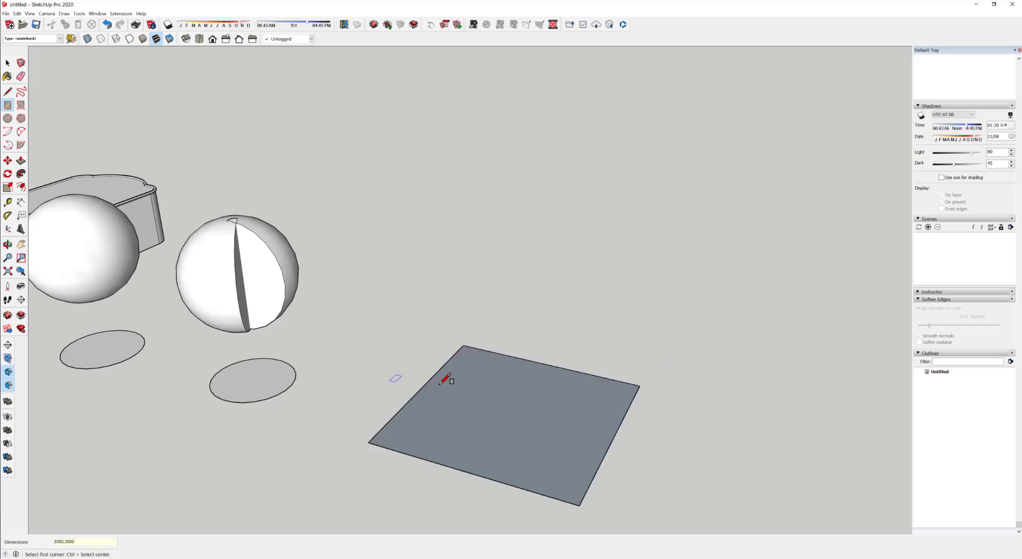
key("space")
middle_click_drag(447, 377, 314, 383)
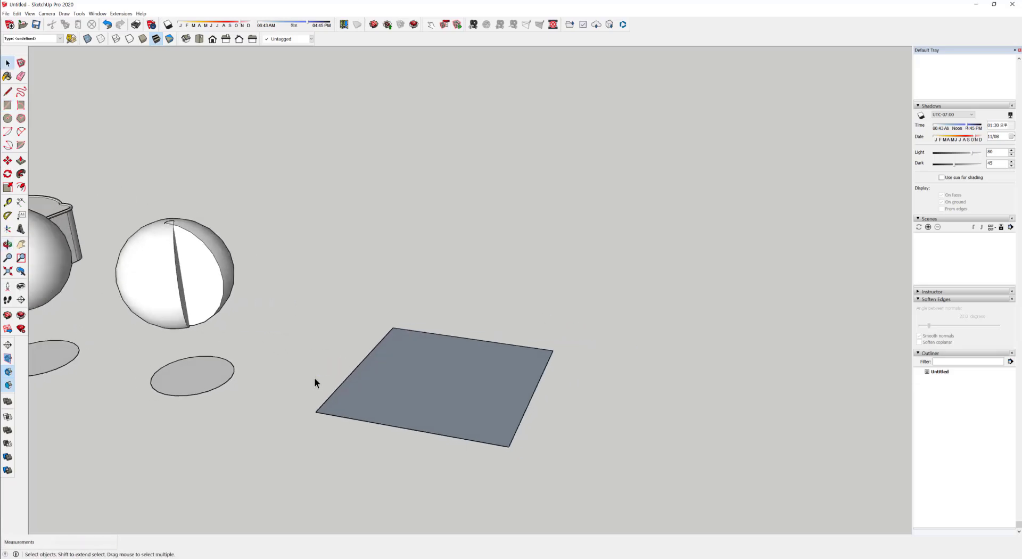
- Push/Pull the 3000 x 3000 mm square up 3000 mm to form a cube
left_click(21, 160)
left_click(417, 377)
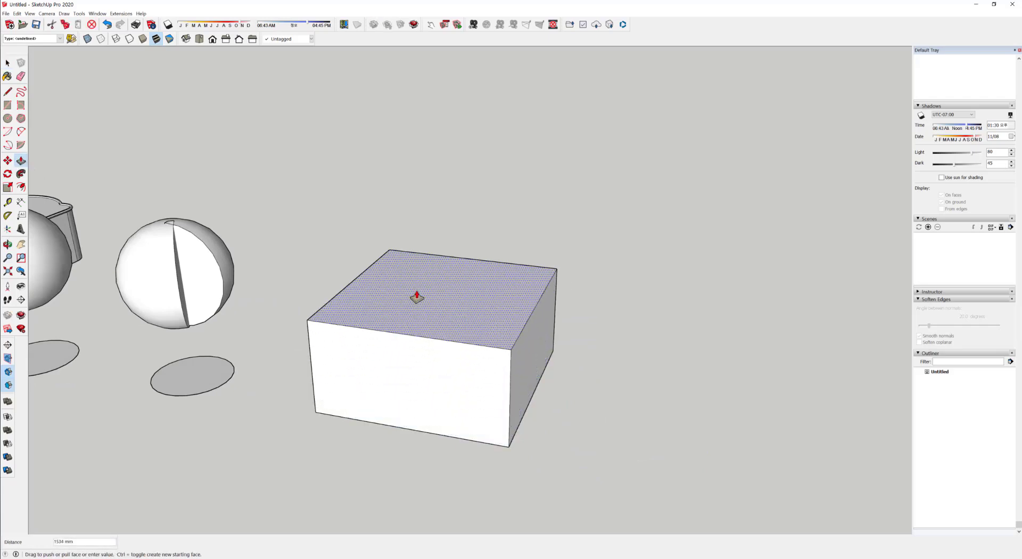
type("3000")
key("Return")
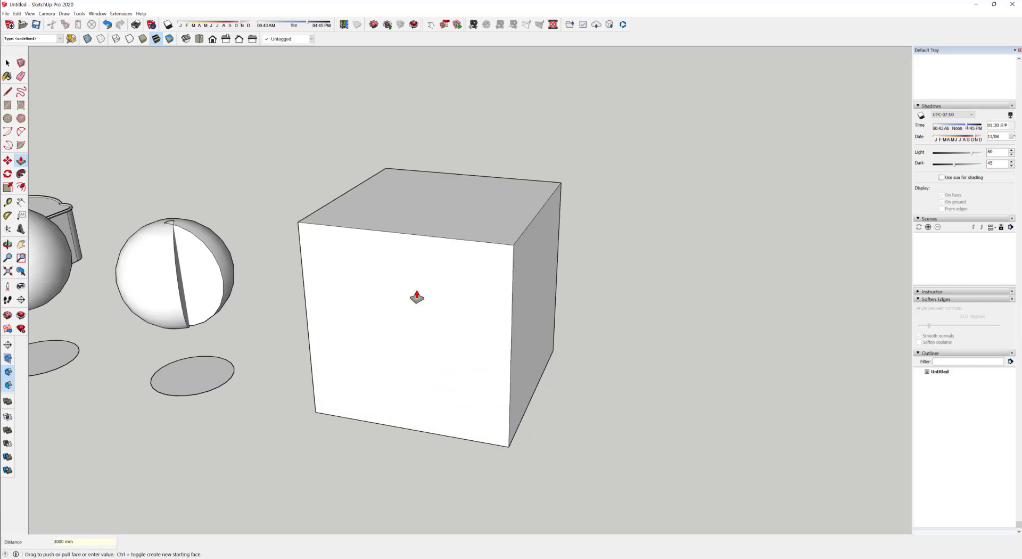
middle_click_drag(525, 312, 477, 302)
key("space")
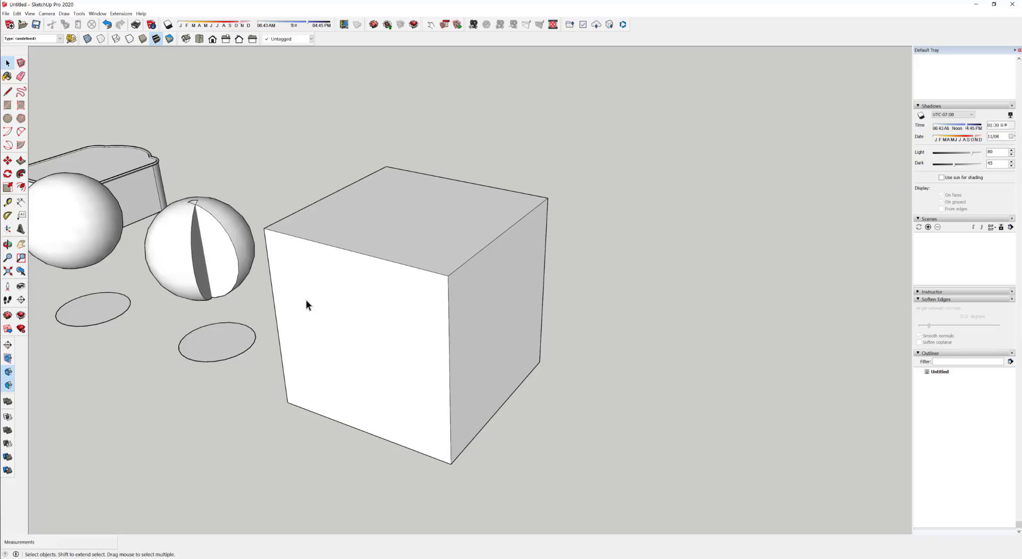
- Examine the new cube and the neighbouring spheres from several angles and distances
middle_click_drag(201, 309, 531, 294, "shift")
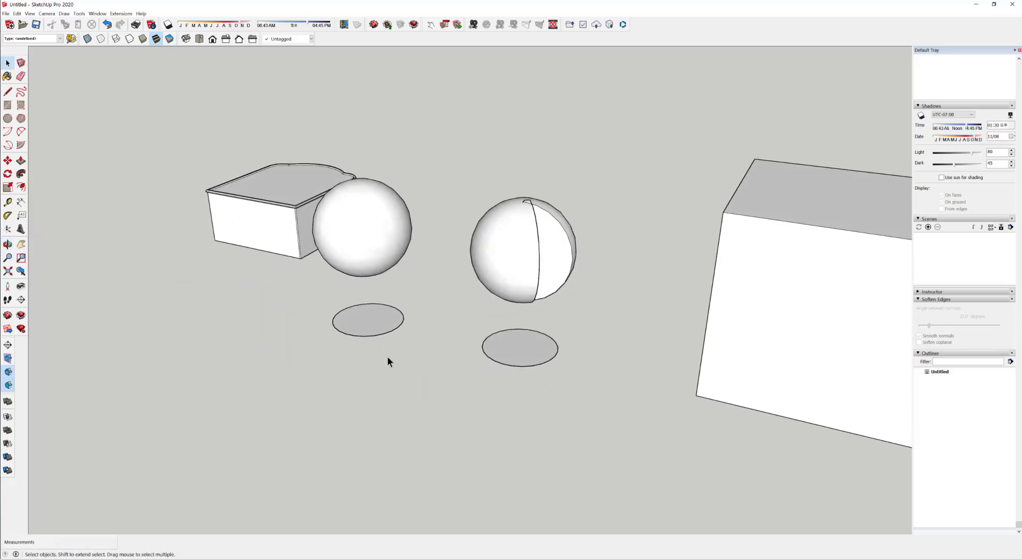
middle_click_drag(610, 404, 309, 403, "shift")
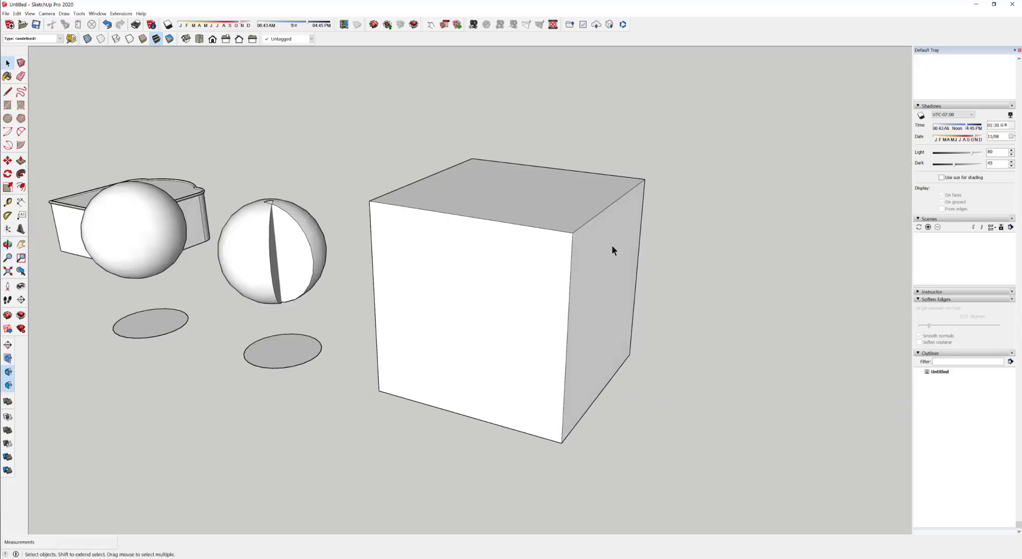
middle_click_drag(538, 322, 573, 295)
scroll(573, 295, "up", 3)
middle_click_drag(618, 182, 496, 169)
scroll(577, 211, "up", 3)
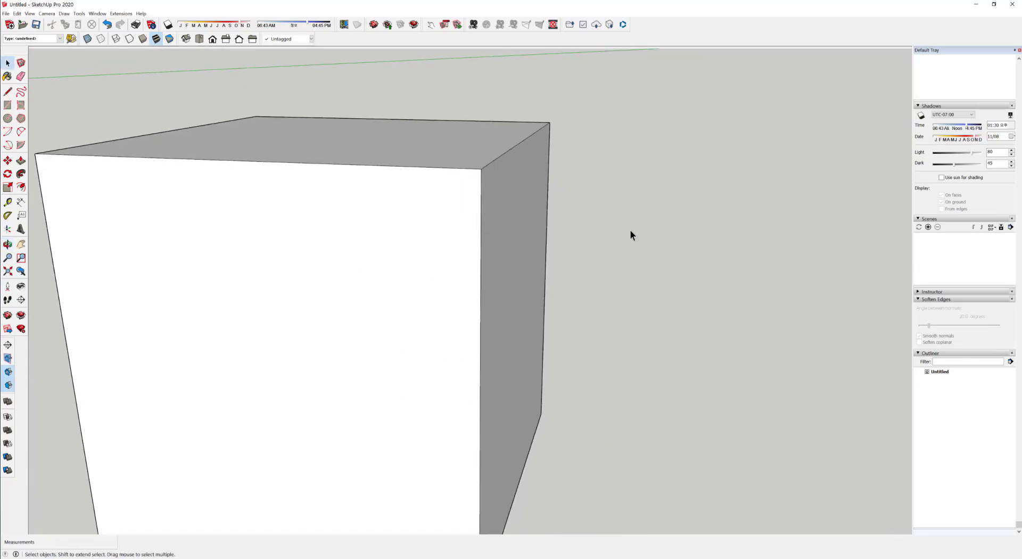
scroll(523, 224, "down", 5)
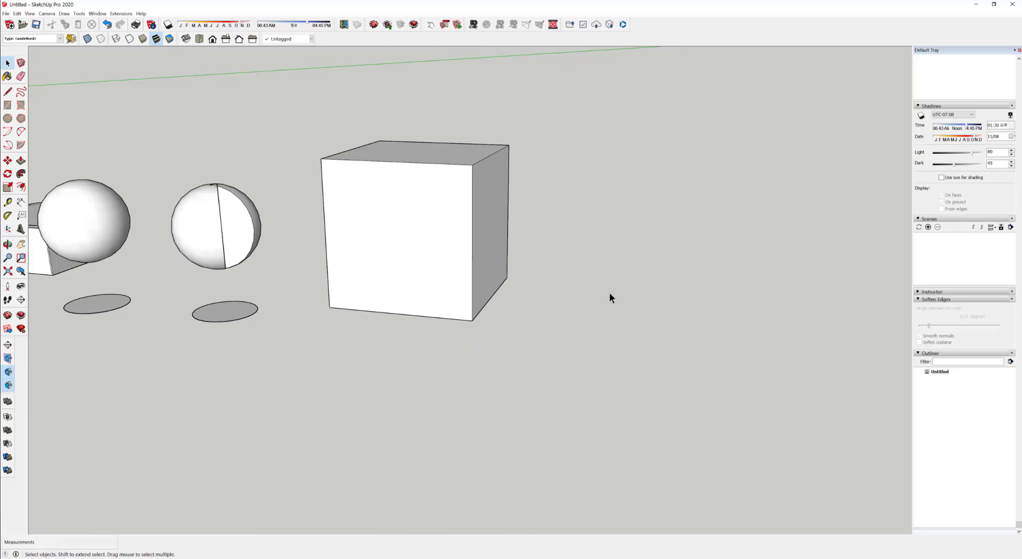
middle_click_drag(443, 268, 434, 335)
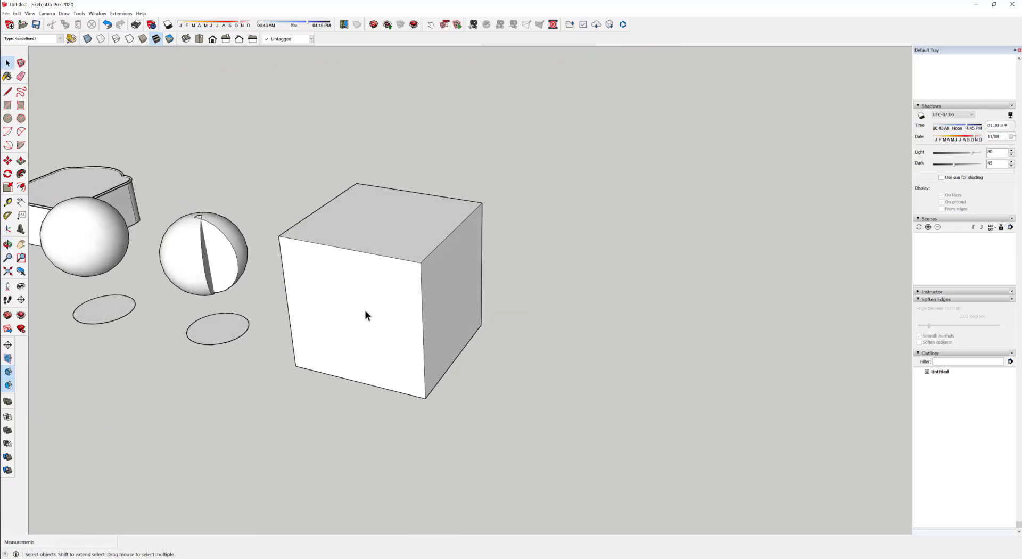
- Try to copy only the cube's front face to the empty space beside the cube, and undo the copy
left_click(374, 341)
key("m")
key("ctrl")
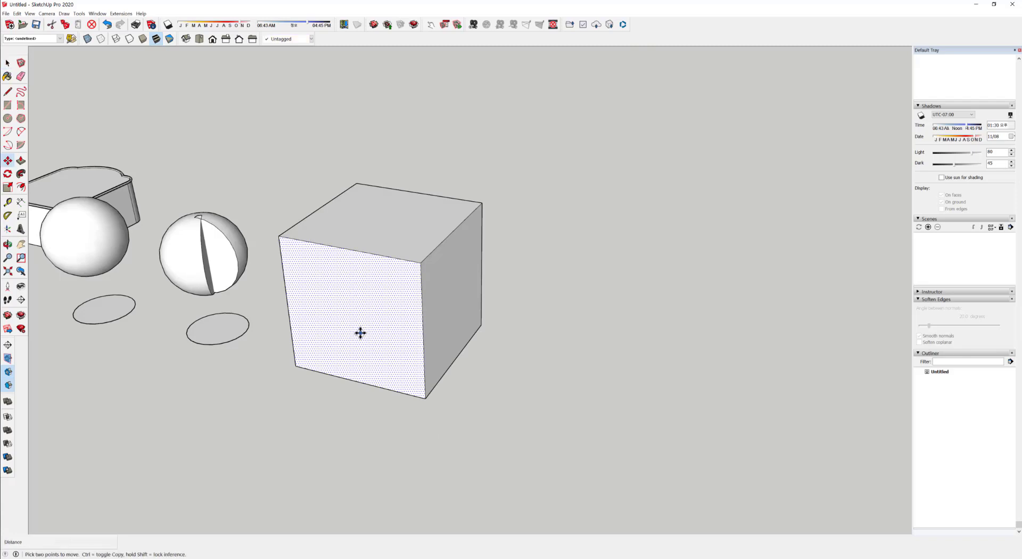
left_click(361, 333)
left_click(575, 376)
middle_click_drag(575, 376, 607, 231)
key("ctrl+z")
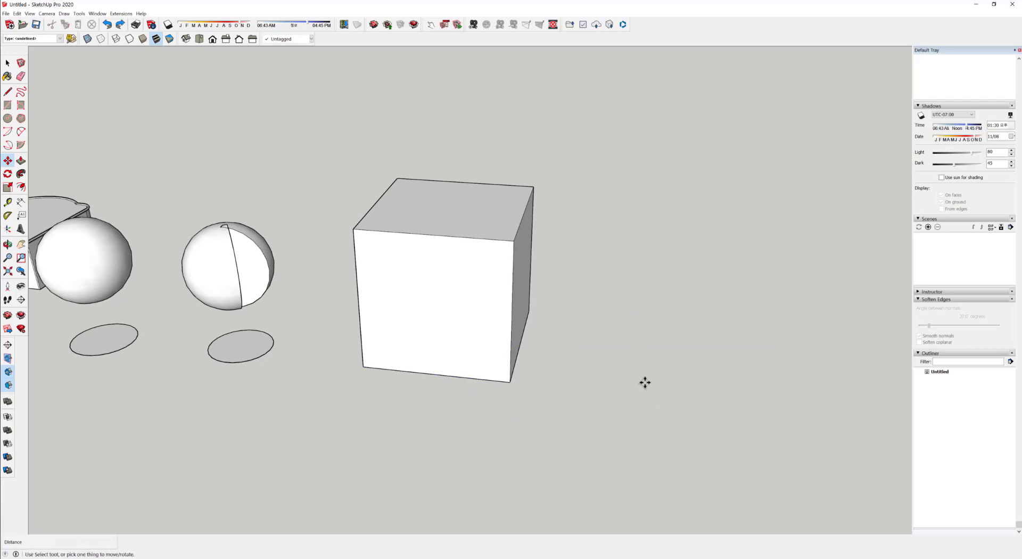
- Copy the cube's front face together with its boundary edges to the empty space beside the cube, and clear the selection
middle_click_drag(598, 402, 432, 330)
key("space")
left_click(363, 274)
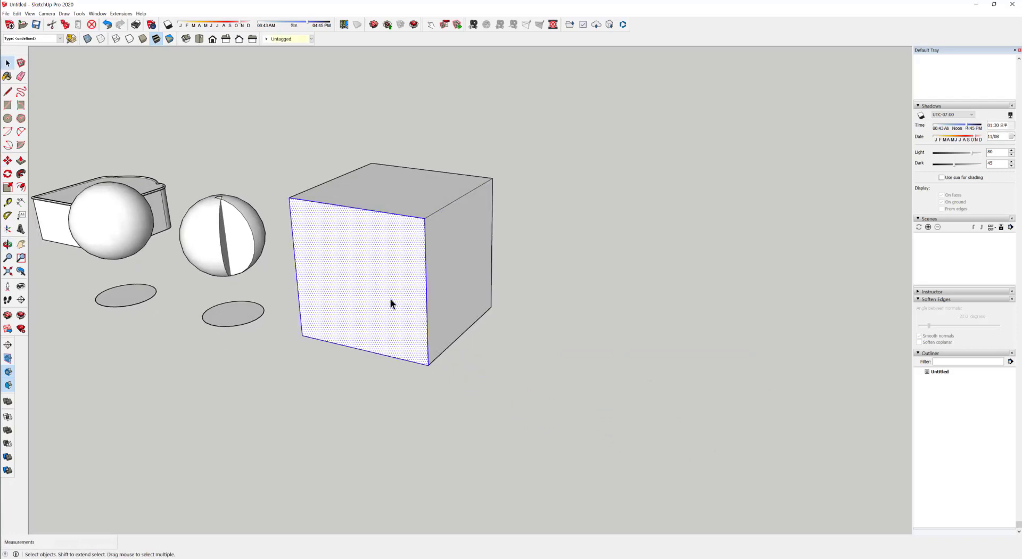
left_click(7, 160)
left_click_drag(397, 288, 596, 325)
key("space")
scroll(543, 331, "up", 5)
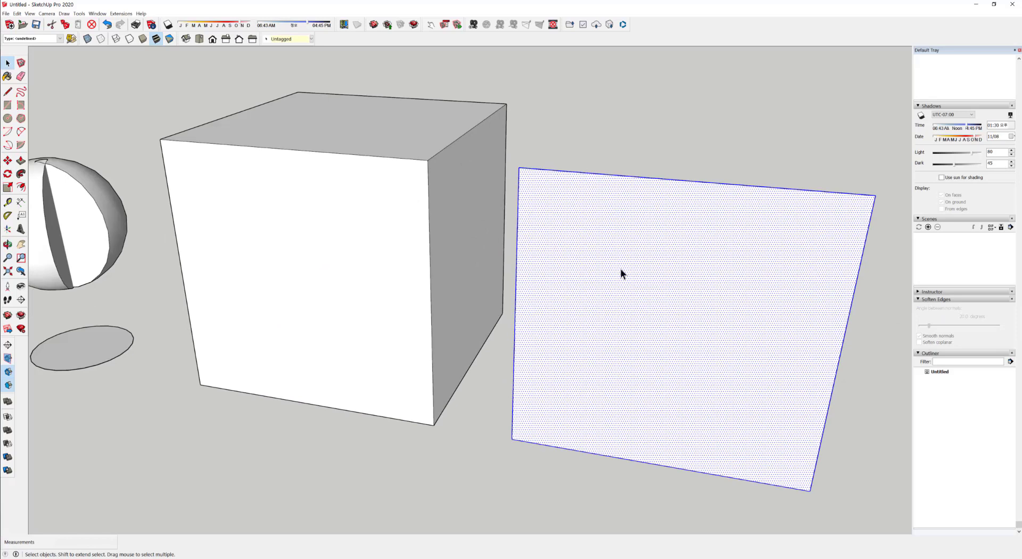
scroll(529, 165, "up", 4)
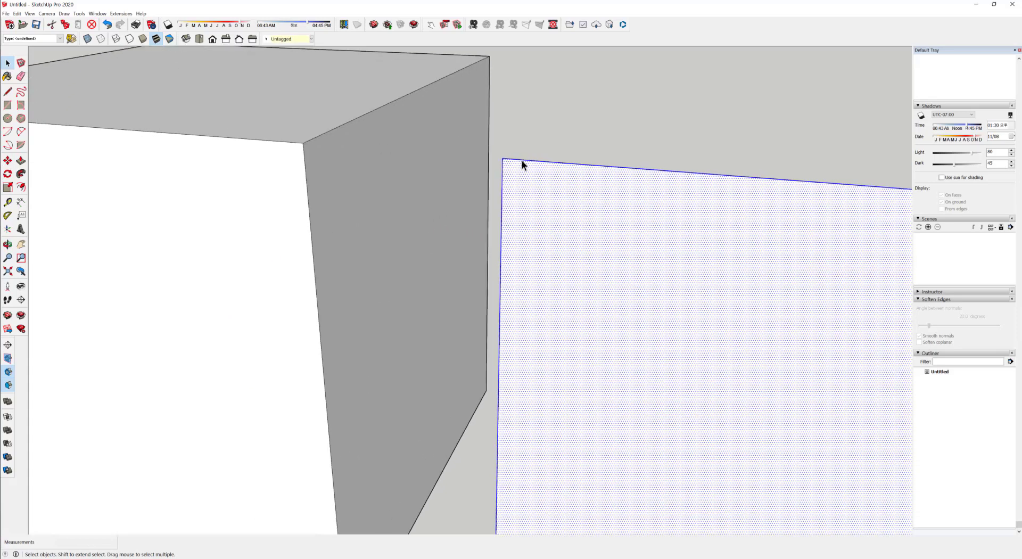
scroll(512, 196, "up", 3)
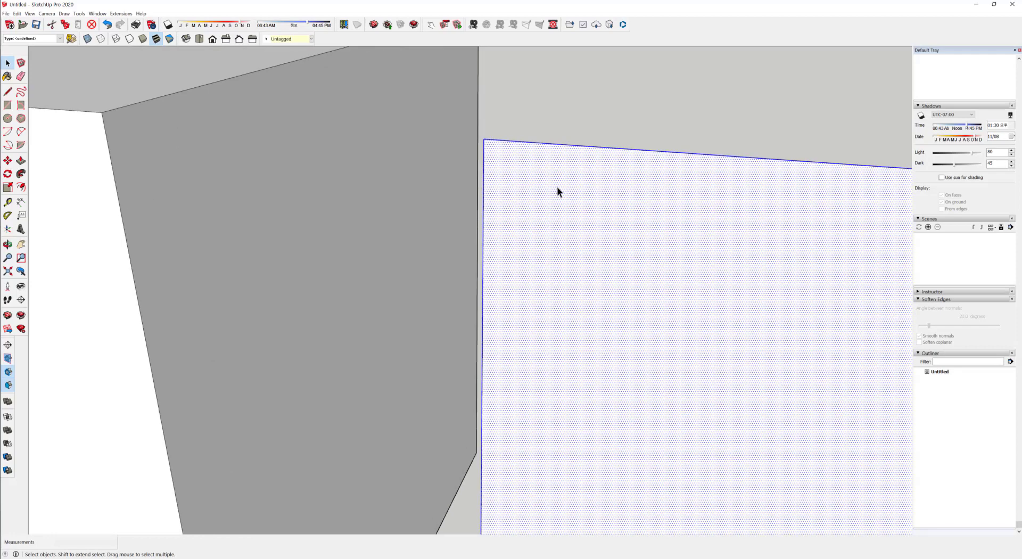
left_click(588, 127)
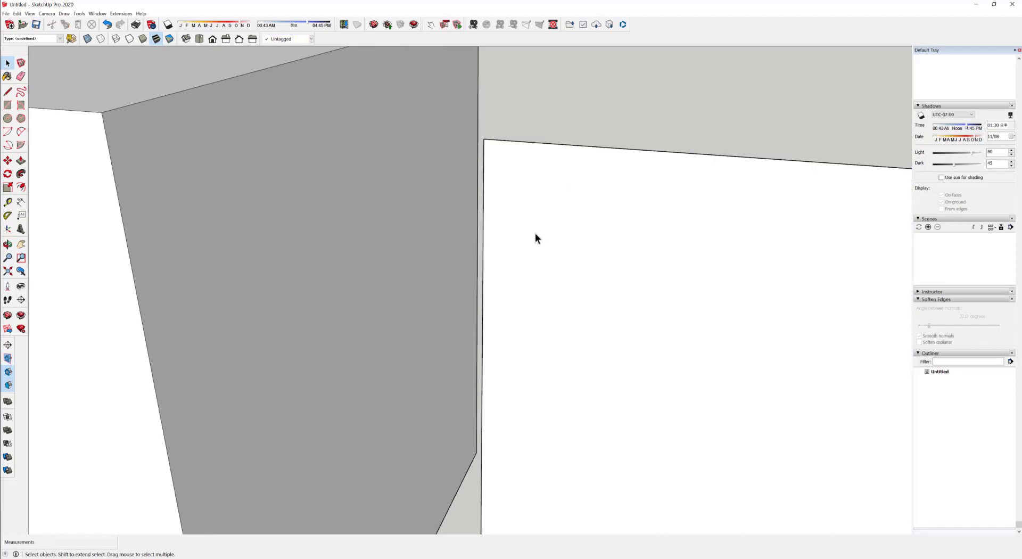
key("l")
mouse_move(539, 142)
middle_mouse_down()
mouse_move(595, 188)
mouse_move(509, 200)
mouse_move(566, 206)
mouse_move(549, 195)
middle_mouse_up()
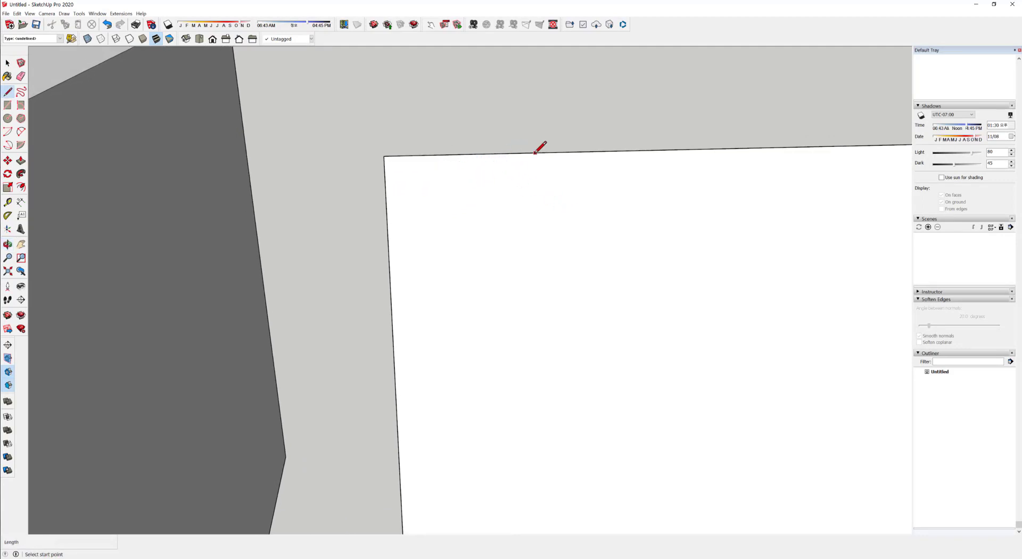
key("space")
- Copy the vertical edge of the copied face nearest the cube 250 mm inward across the face
left_click(389, 229)
mouse_move(527, 340)
middle_mouse_down()
mouse_move(555, 360)
mouse_move(549, 216)
middle_mouse_up()
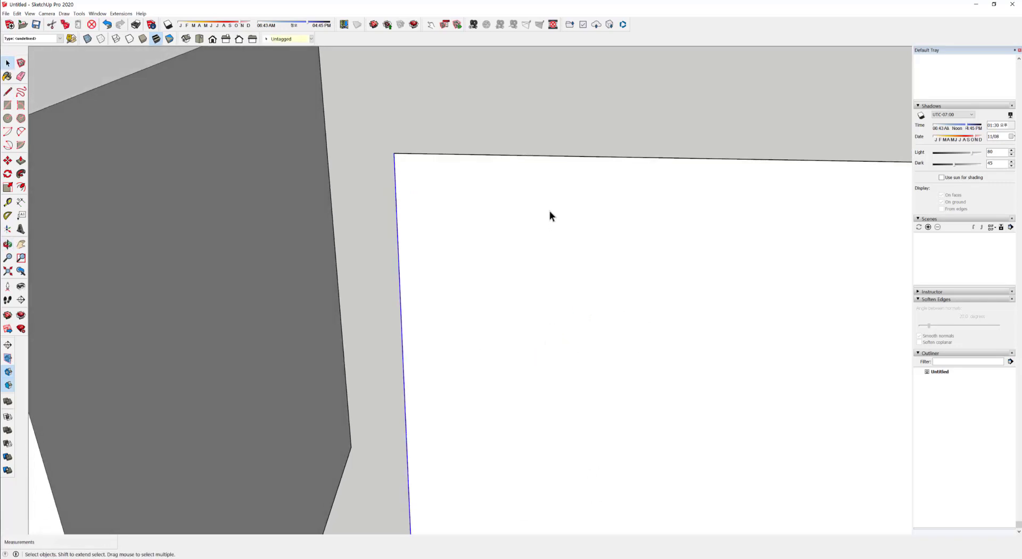
left_click(397, 226)
left_click(463, 318)
left_click(399, 272)
left_click(7, 160)
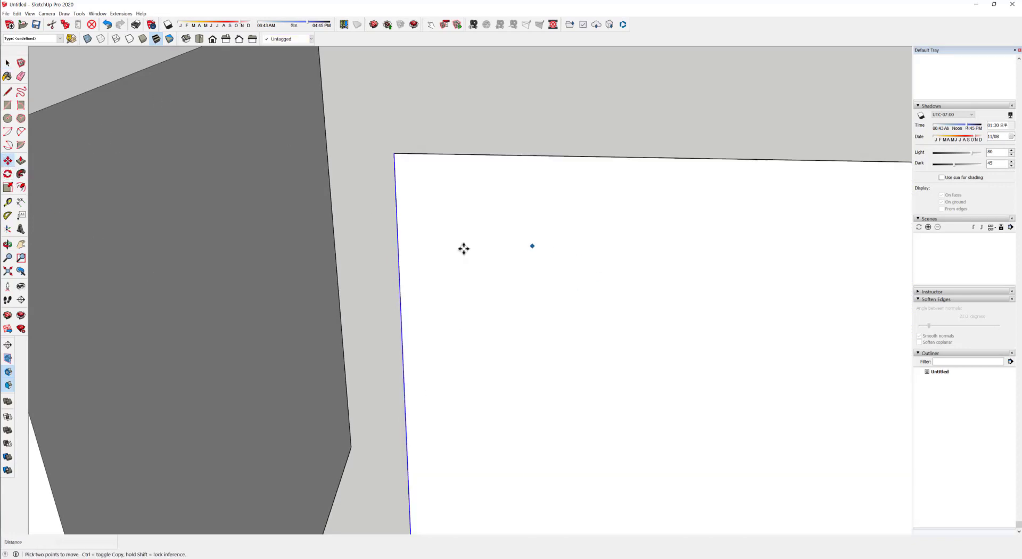
left_click(397, 235)
key("ctrl")
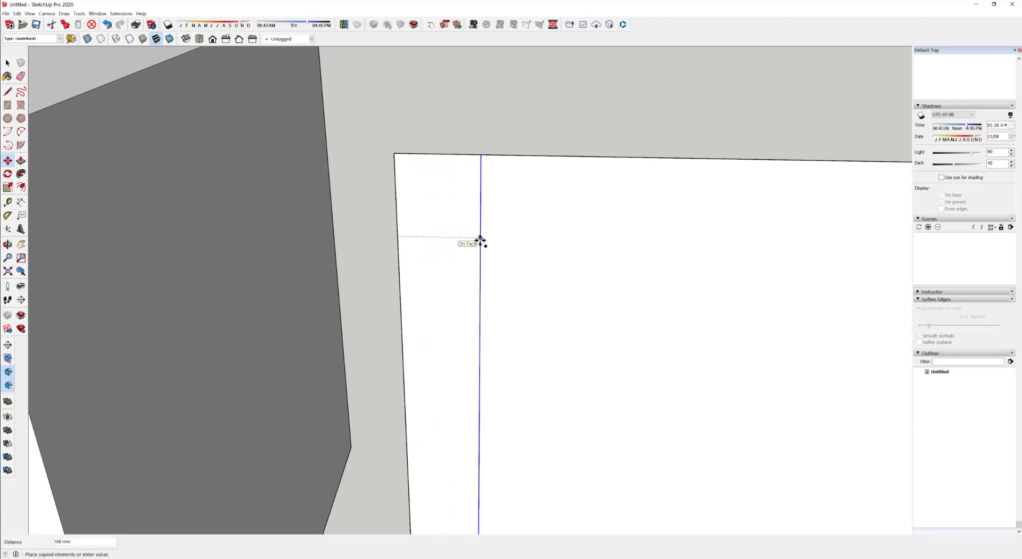
type("250")
key("Return")
key("space")
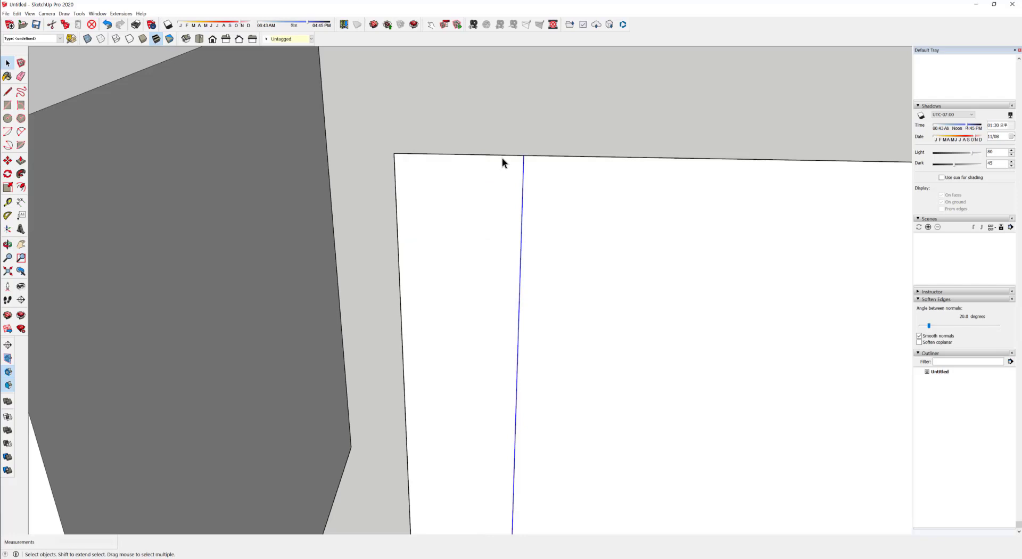
- Copy the short top edge segment of the narrow strip 250 mm downward to outline a small corner square
left_click(502, 155)
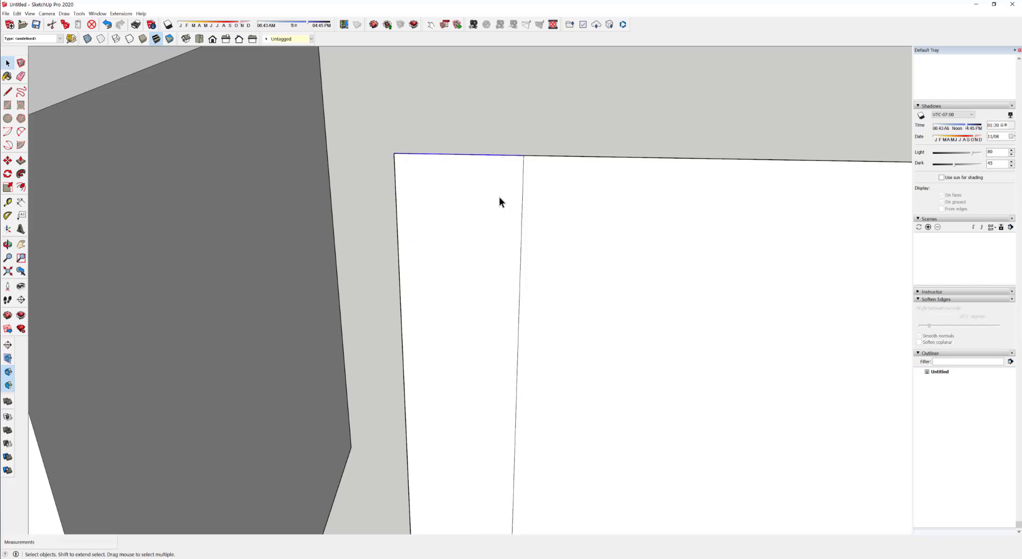
key("m")
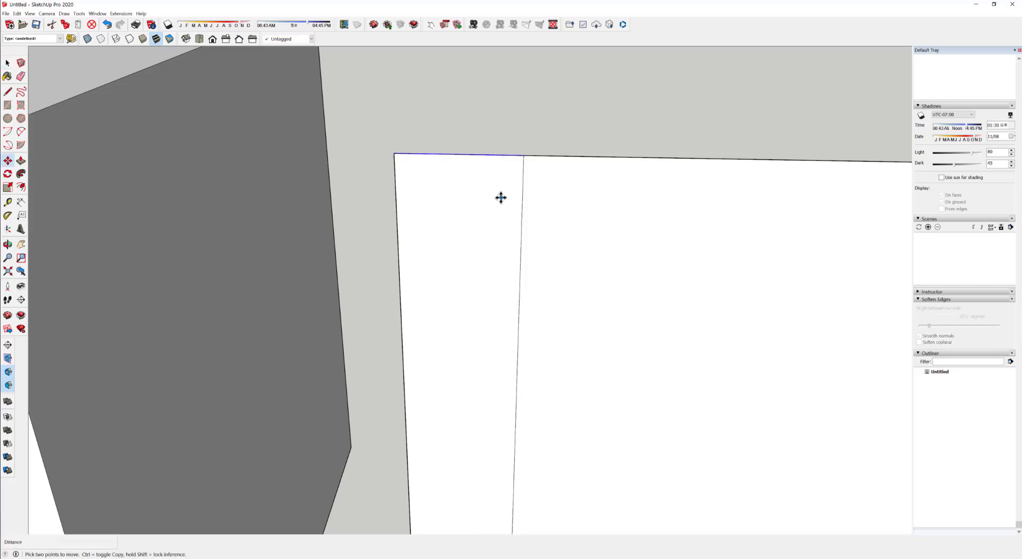
left_click(523, 155)
key("ctrl")
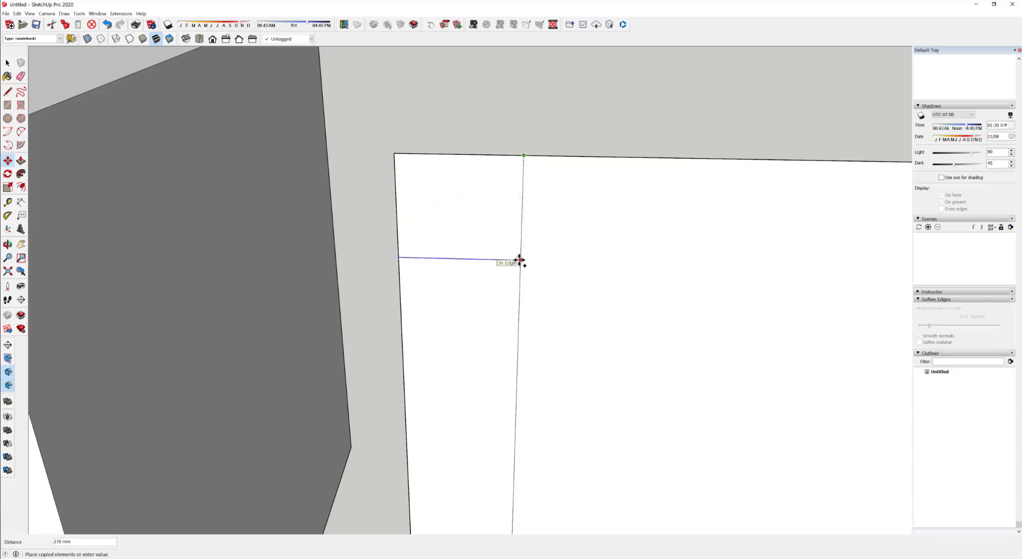
type("250")
key("Return")
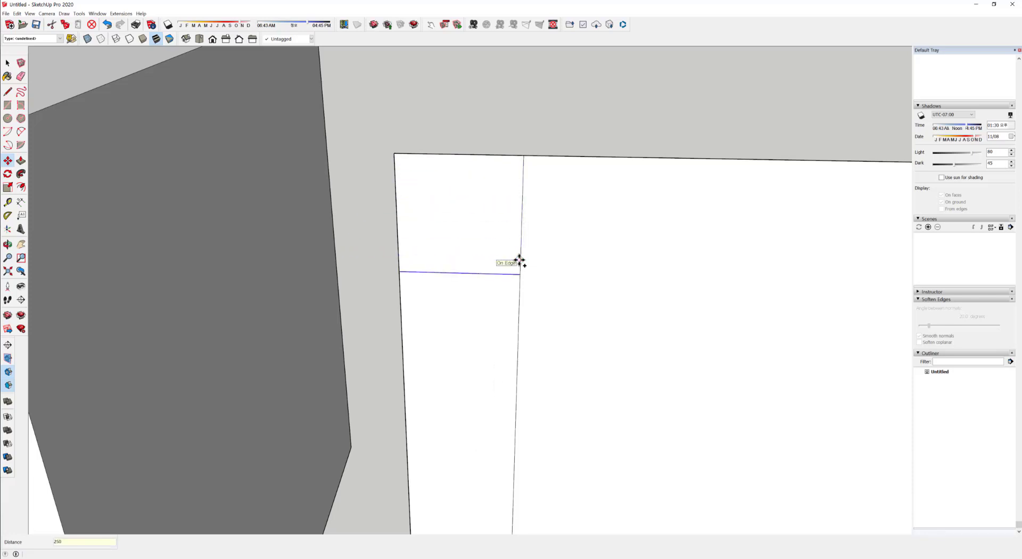
key("space")
- Erase the rest of the copied face's edges and the leftover dividing line, keeping only the 250 mm corner square
middle_click_drag(586, 373, 525, 295)
middle_click_drag(452, 263, 525, 383)
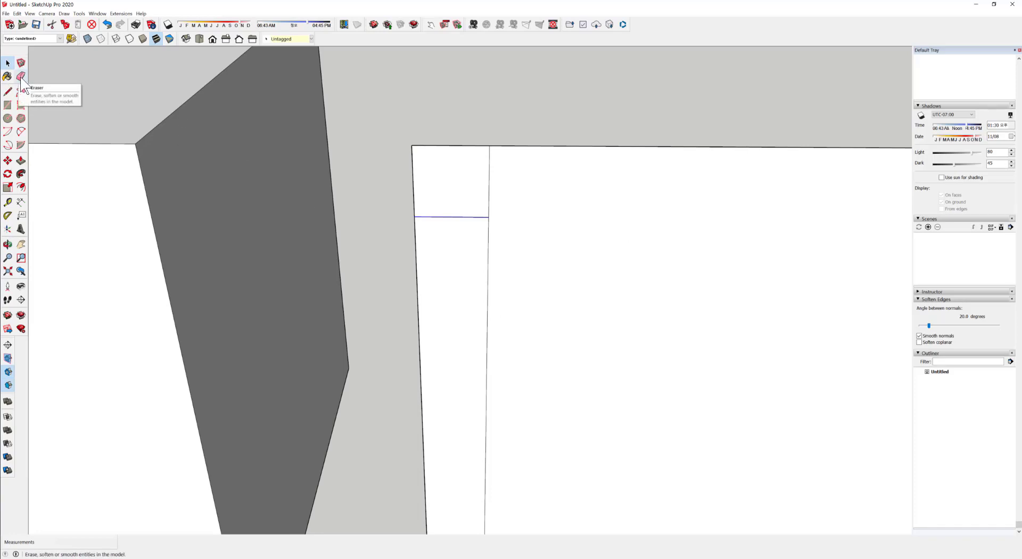
left_click(21, 77)
left_click(484, 270)
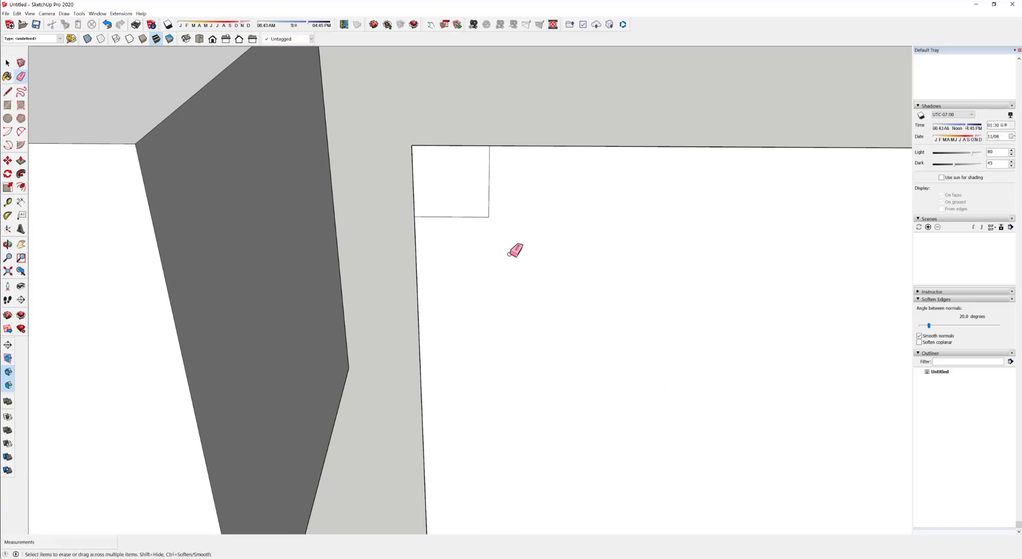
left_click(586, 147)
left_click(417, 294)
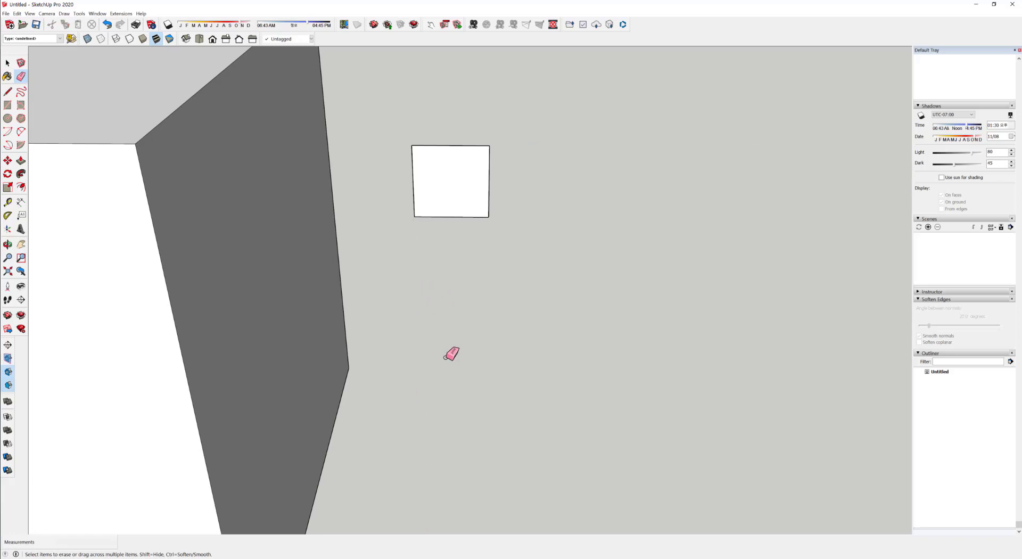
mouse_move(446, 357)
middle_mouse_down("shift")
mouse_move(439, 293)
mouse_move(394, 216)
middle_mouse_up("shift")
scroll(394, 216, "down", 4)
left_click_drag(665, 412, 712, 343)
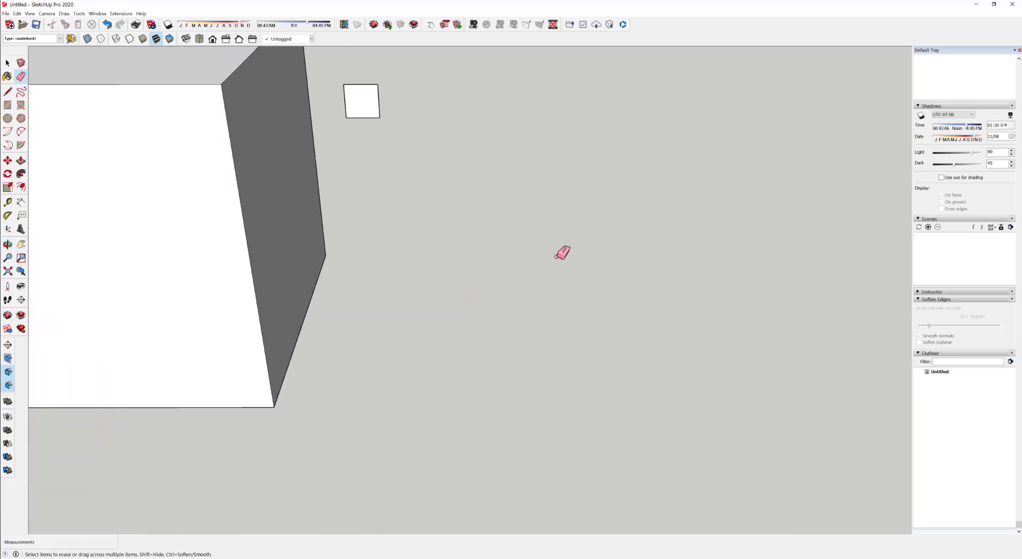
- Draw a three-step stair line across the small square face, from its outer vertical edge down to its bottom edge
middle_click_drag(361, 154, 402, 346)
scroll(401, 346, "up", 3)
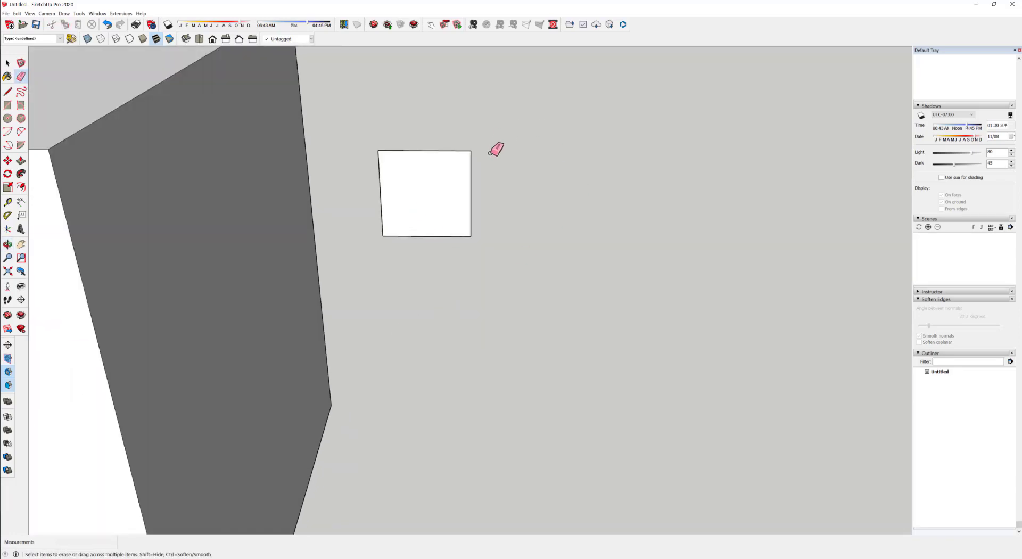
mouse_move(451, 243)
middle_mouse_down()
mouse_move(555, 203)
mouse_move(467, 203)
middle_mouse_up()
scroll(468, 203, "down", 2)
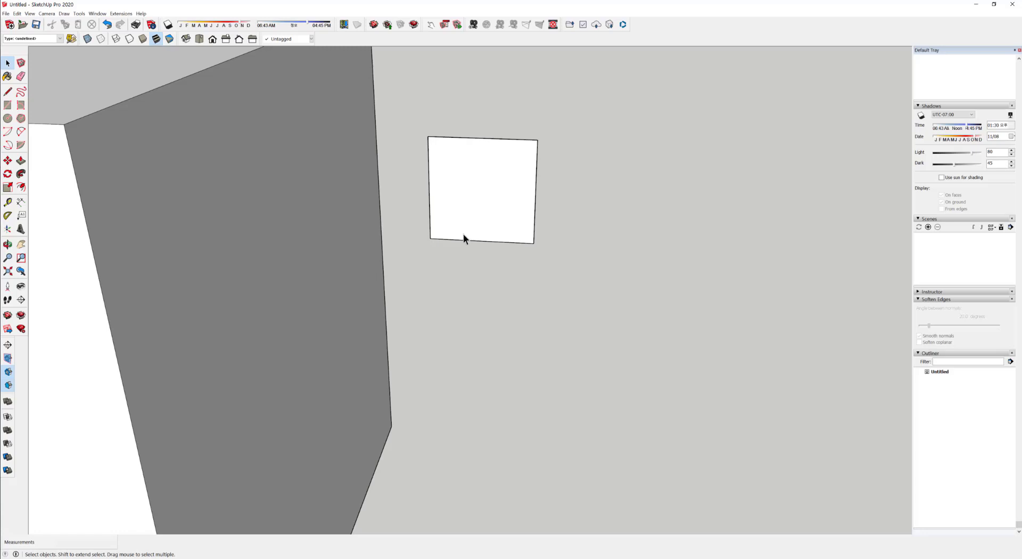
key("l")
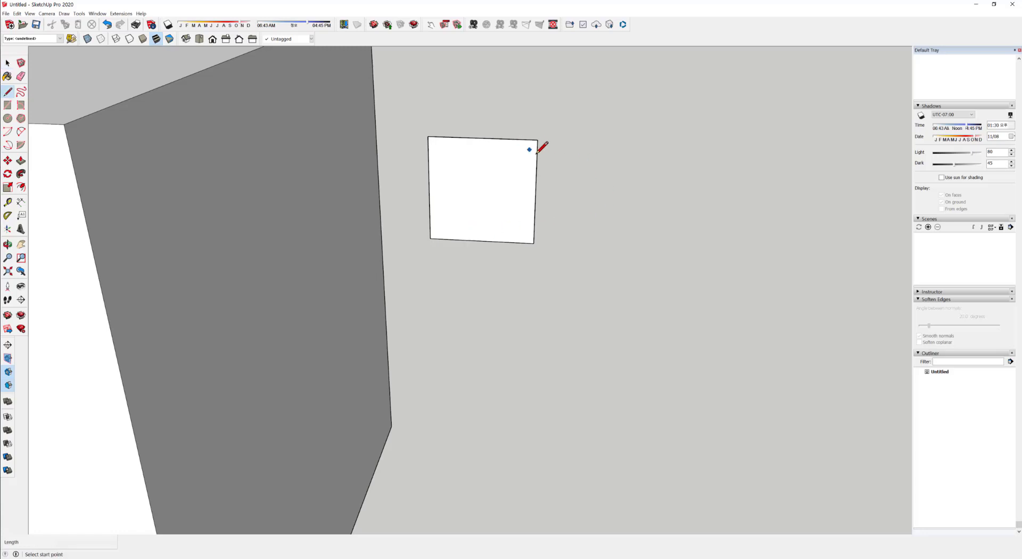
scroll(537, 168, "up", 3)
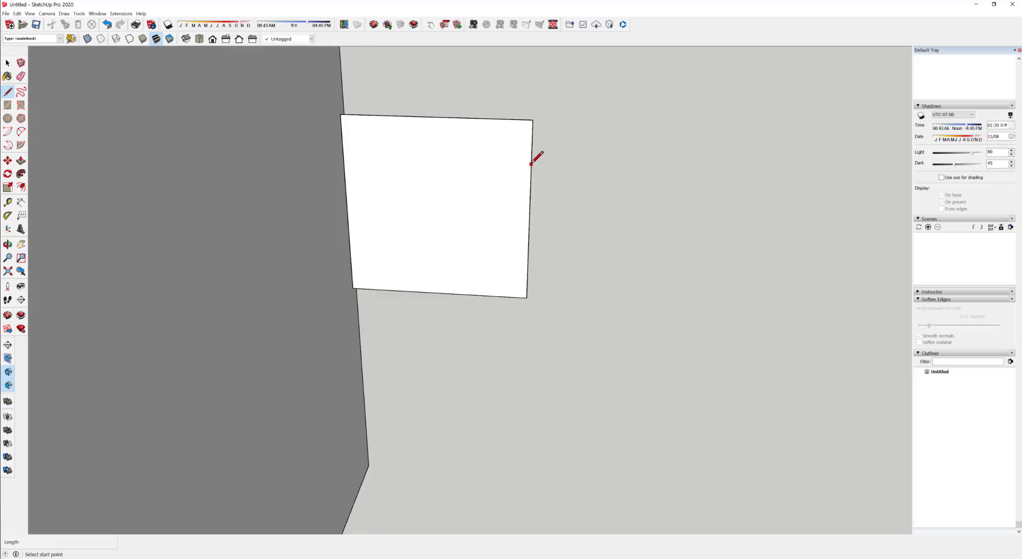
left_click(531, 164)
left_click(479, 162)
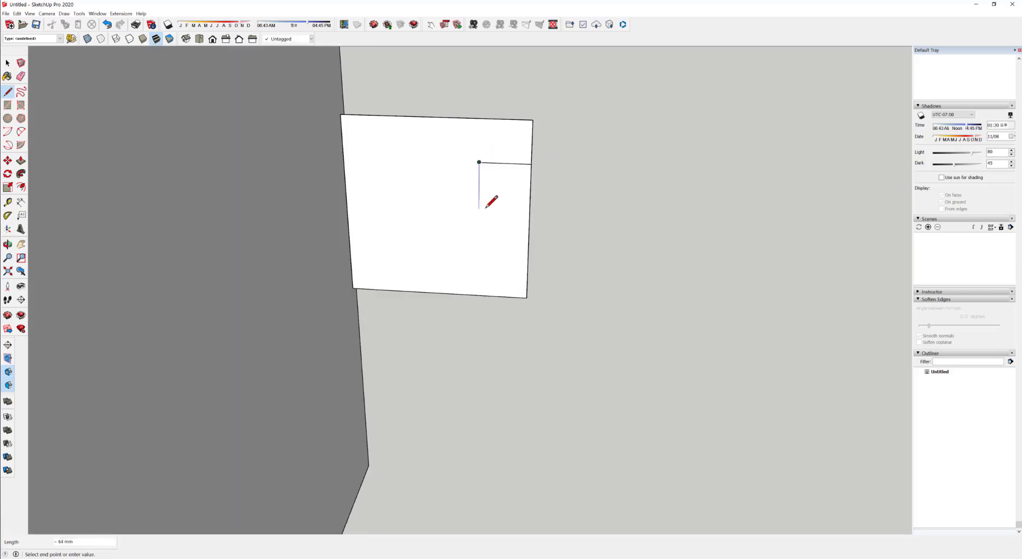
left_click(479, 209)
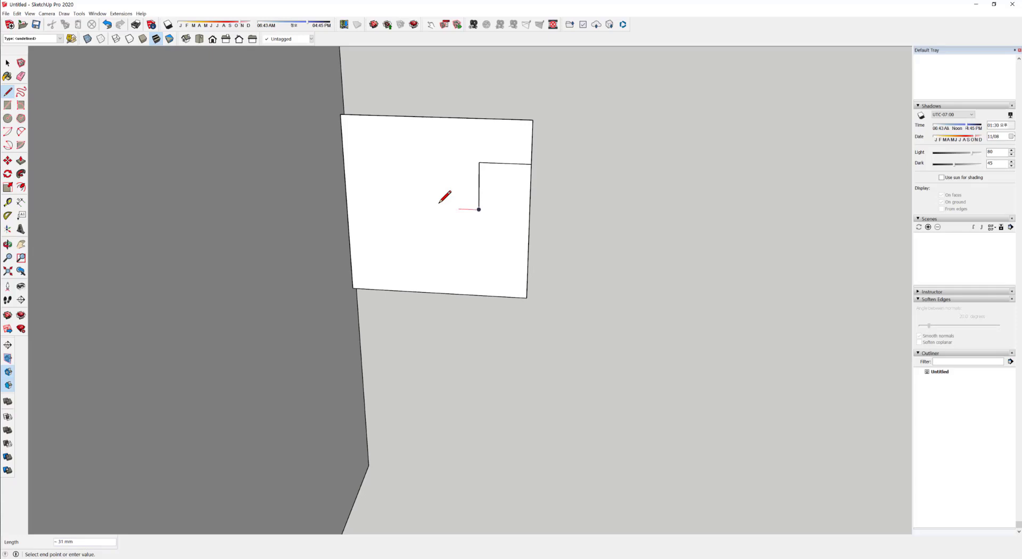
left_click(400, 206)
left_click(402, 266)
left_click(374, 265)
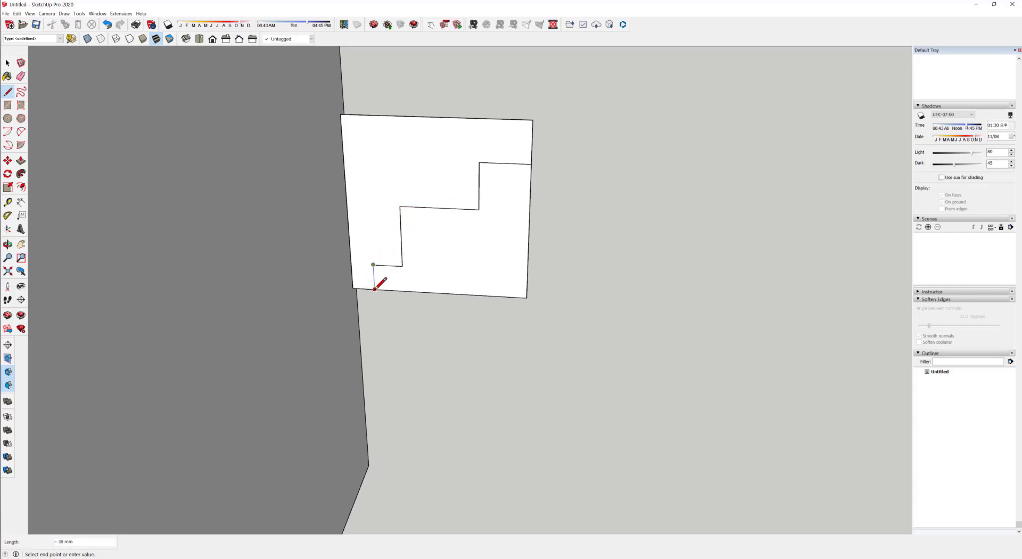
left_click(374, 289)
middle_click_drag(401, 306, 448, 299)
key("space")
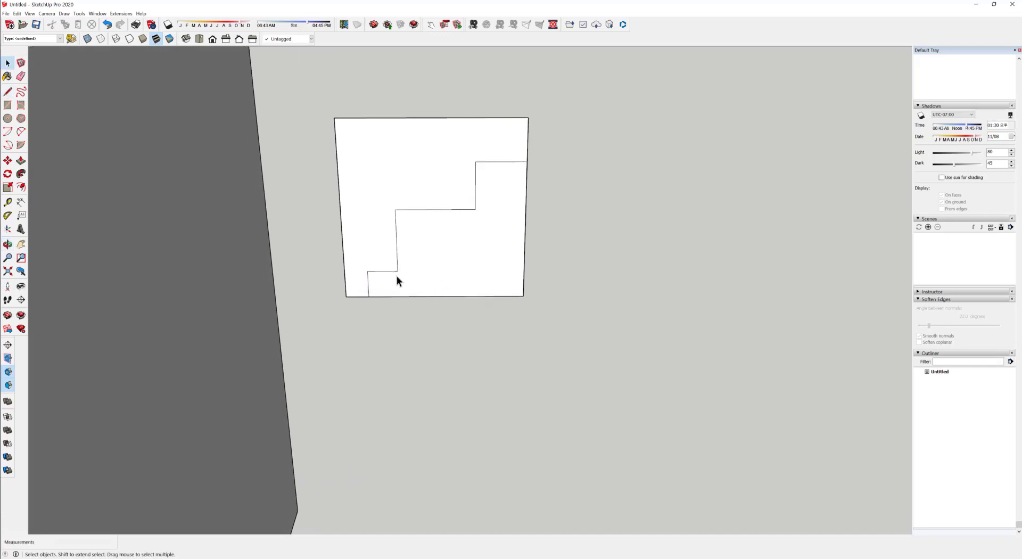
- Try a 2 Point Arc bulging outward between the ends of the middle step, and undo it
left_click(21, 131)
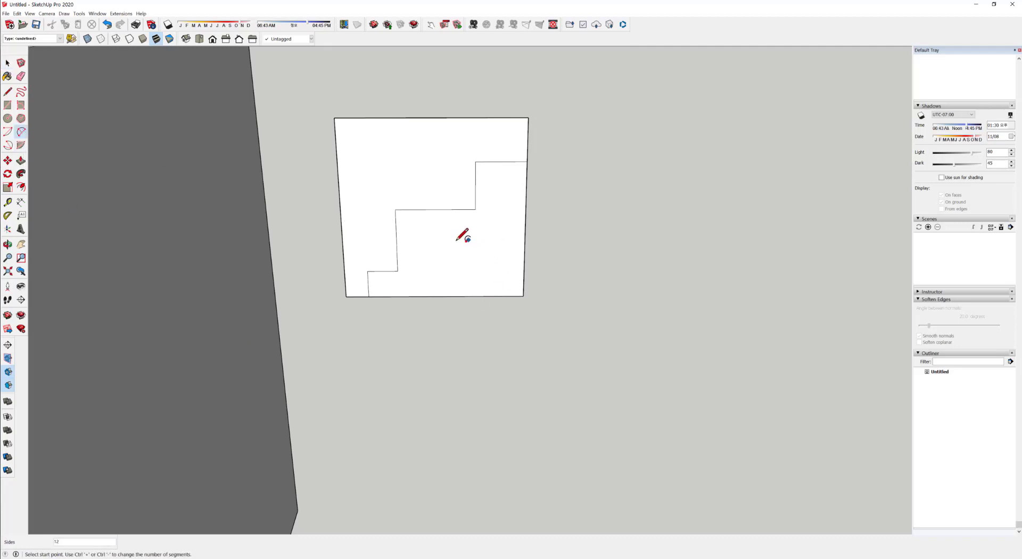
left_click(398, 271)
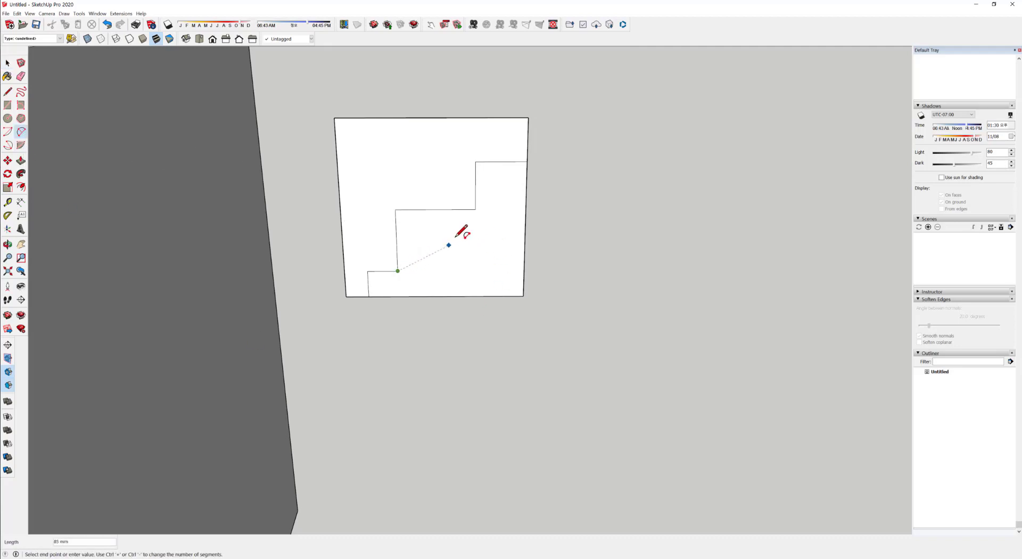
left_click(476, 209)
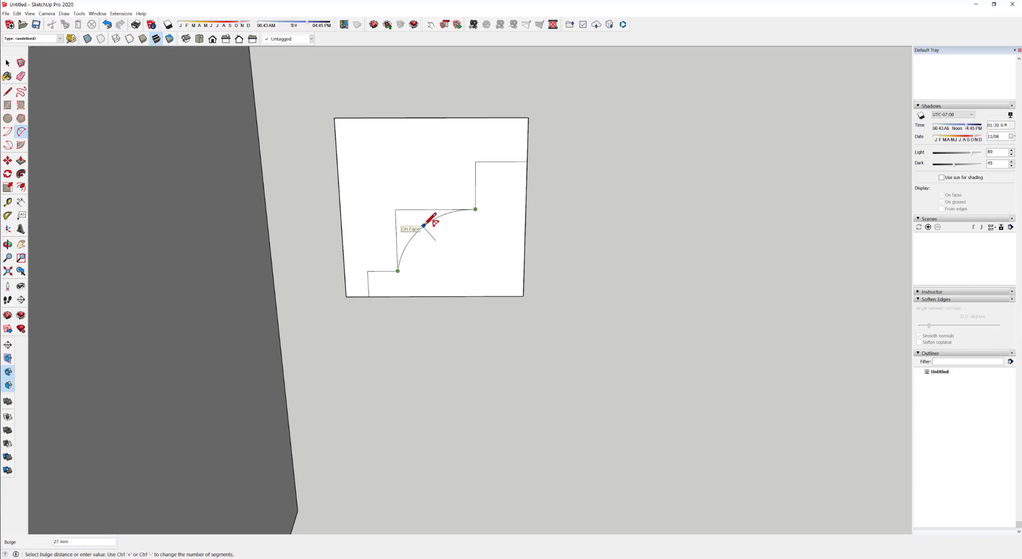
left_click(500, 234)
middle_click_drag(507, 237, 454, 246)
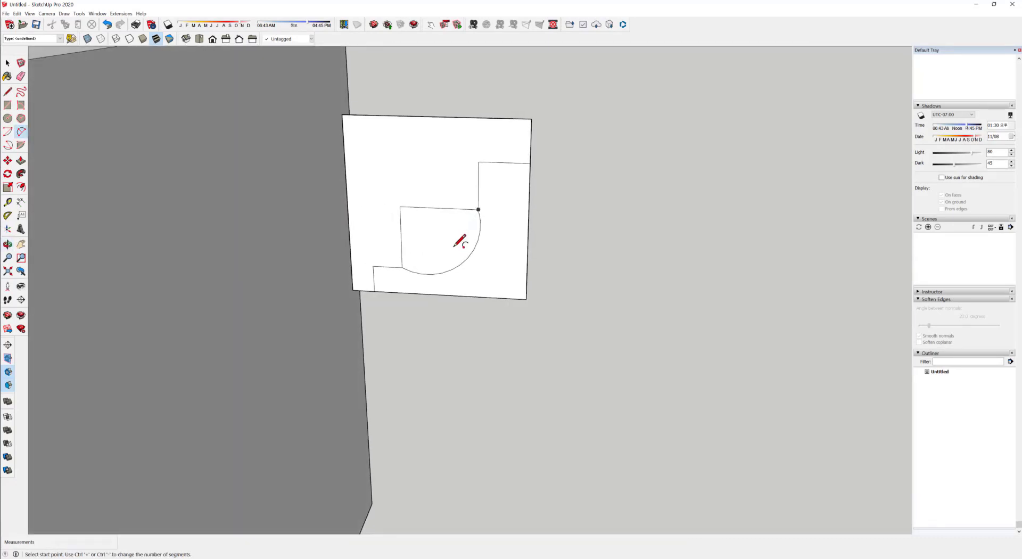
key("ctrl+z")
- Draw an outward-bulging 2 Point Arc from the middle step's upper inner corner to its lower inner corner
left_click(478, 209)
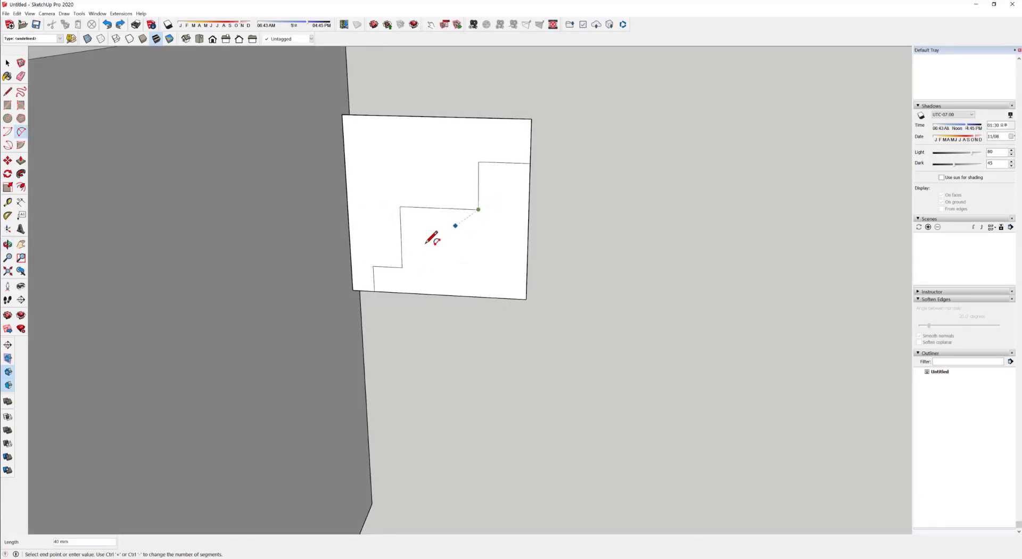
left_click(403, 266)
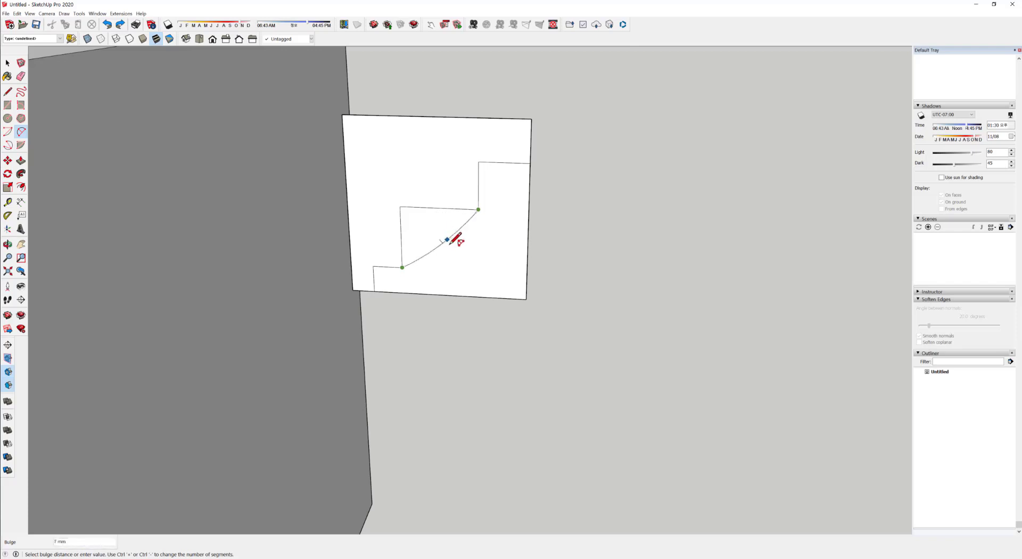
left_click(465, 255)
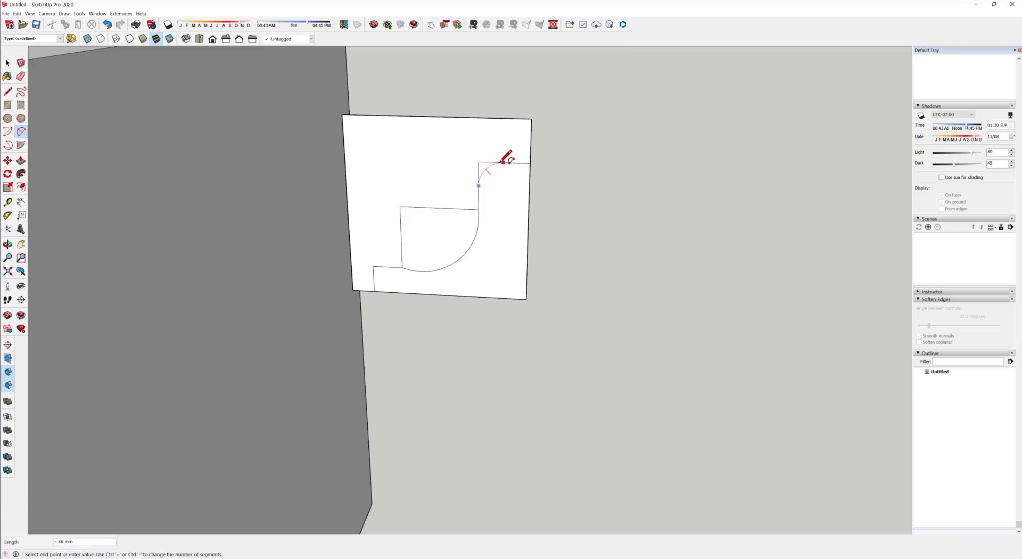
- Round the outer corners of the upper and lower steps with tangent arcs
left_click(479, 163)
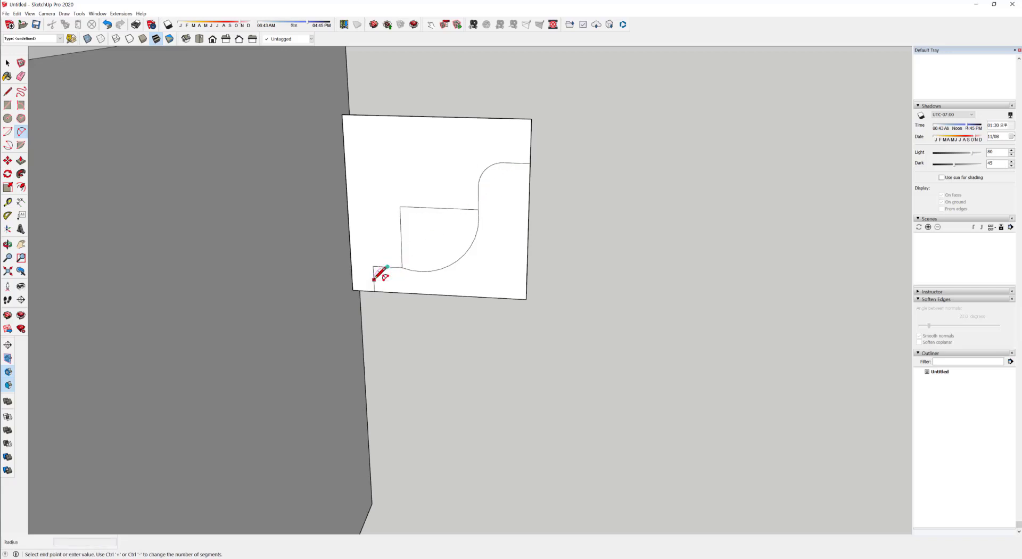
left_click(378, 272)
middle_click_drag(515, 154, 493, 226)
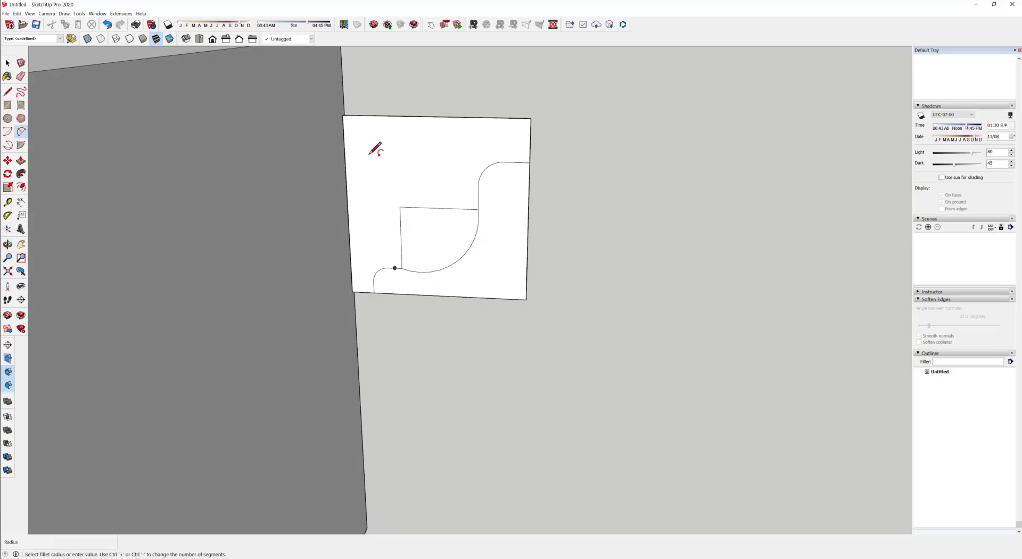
key("space")
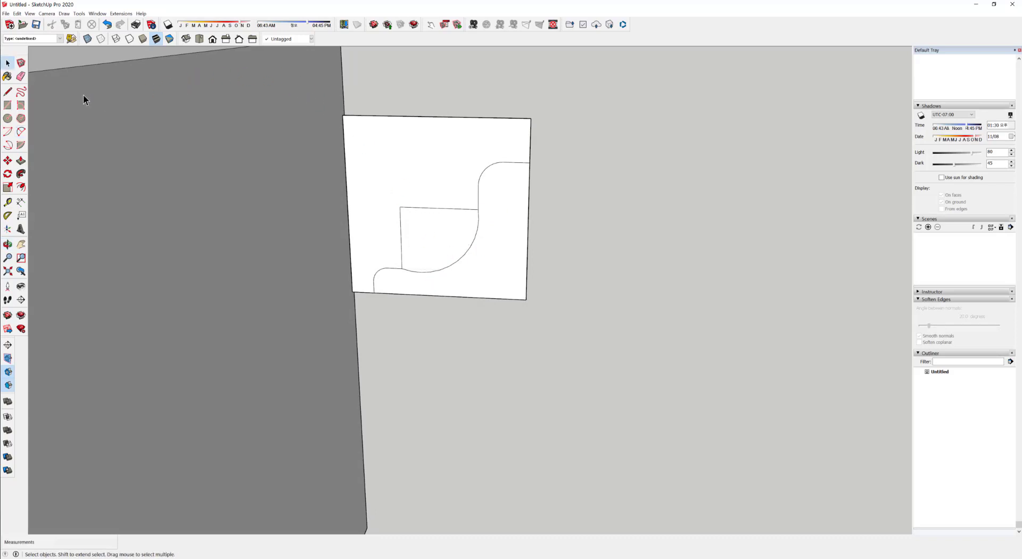
- Erase the middle step's straight lines and the square's leftover outer edges, keeping only the curved moulding profile
left_click(21, 76)
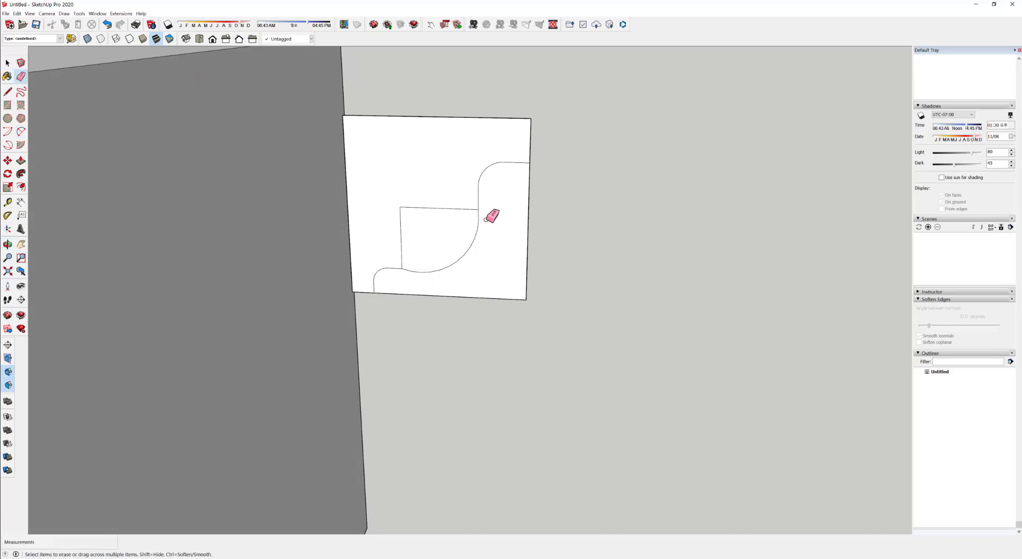
left_click(443, 208)
left_click(401, 219)
mouse_move(519, 322)
left_mouse_down()
mouse_move(532, 290)
mouse_move(519, 298)
left_mouse_up()
scroll(586, 238, "down", 6)
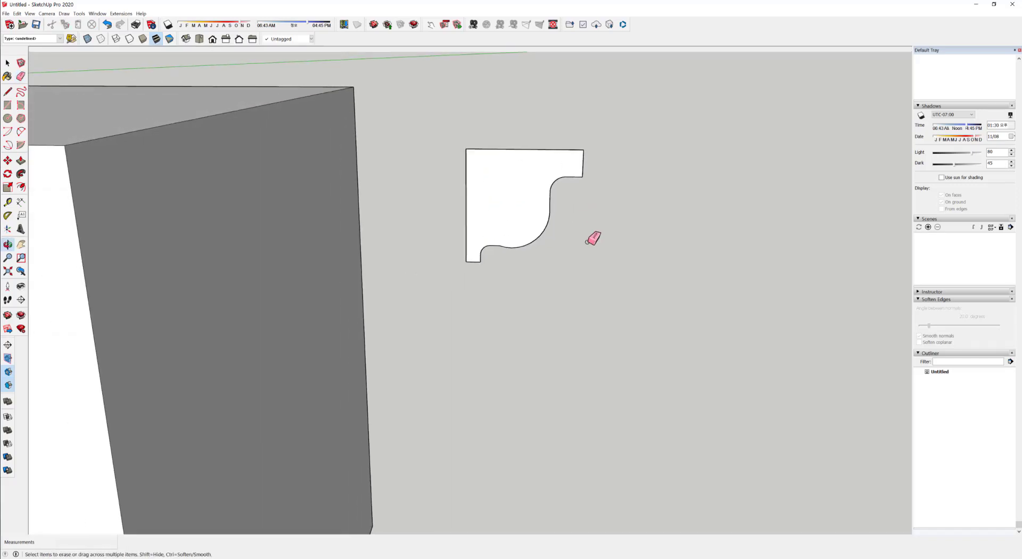
- Select the whole moulding profile and move it by its upper inner corner onto the cube's near top corner
key("space")
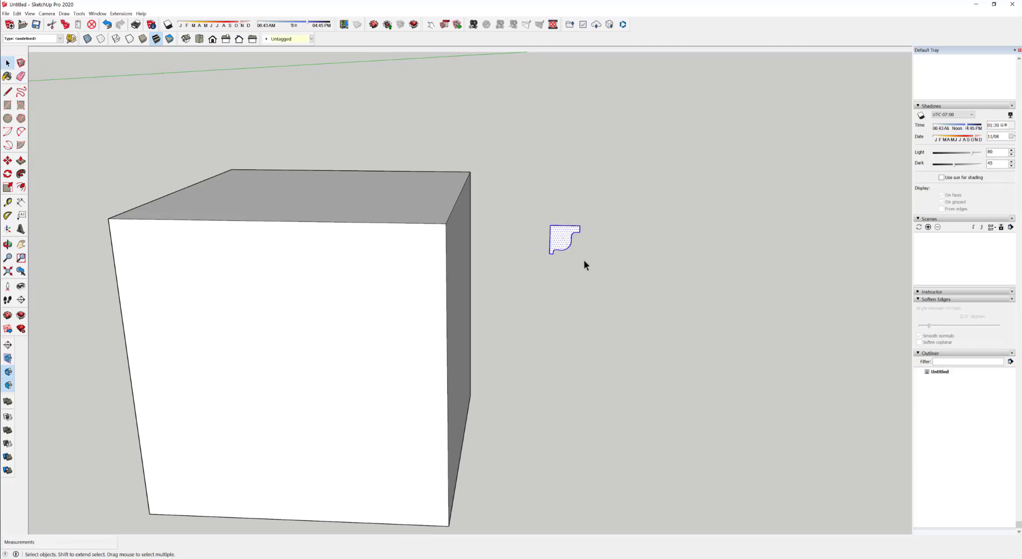
middle_click_drag(585, 265, 580, 283)
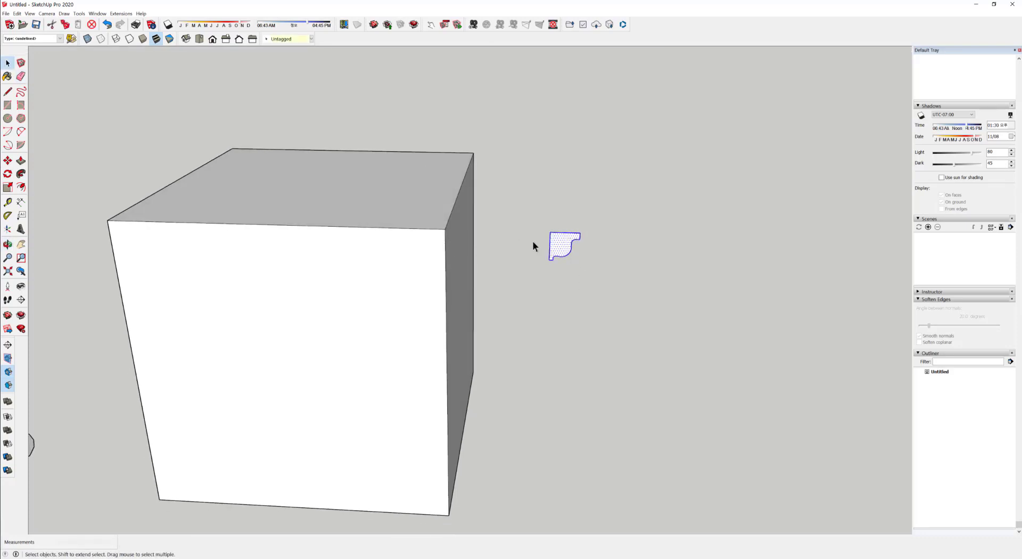
key("m")
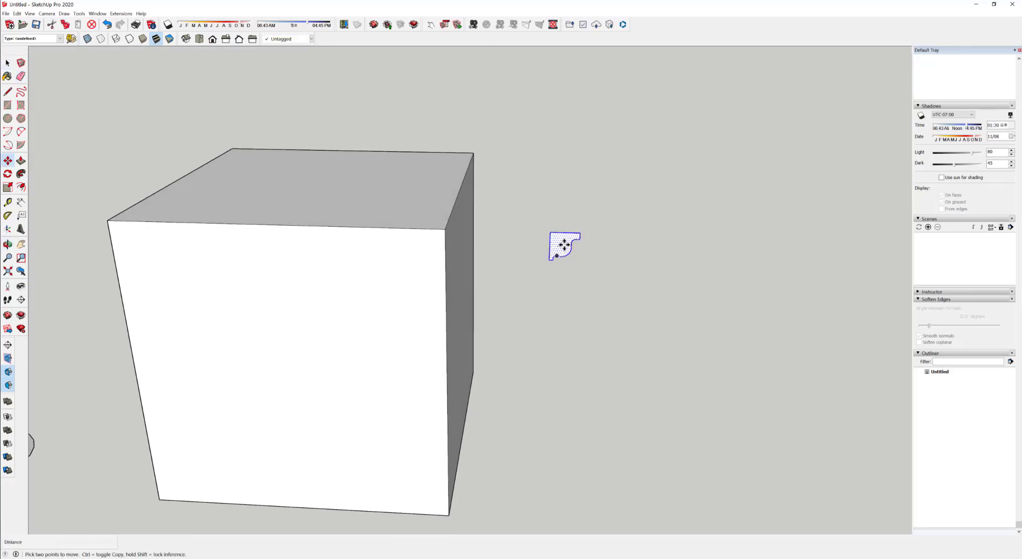
left_click(552, 232)
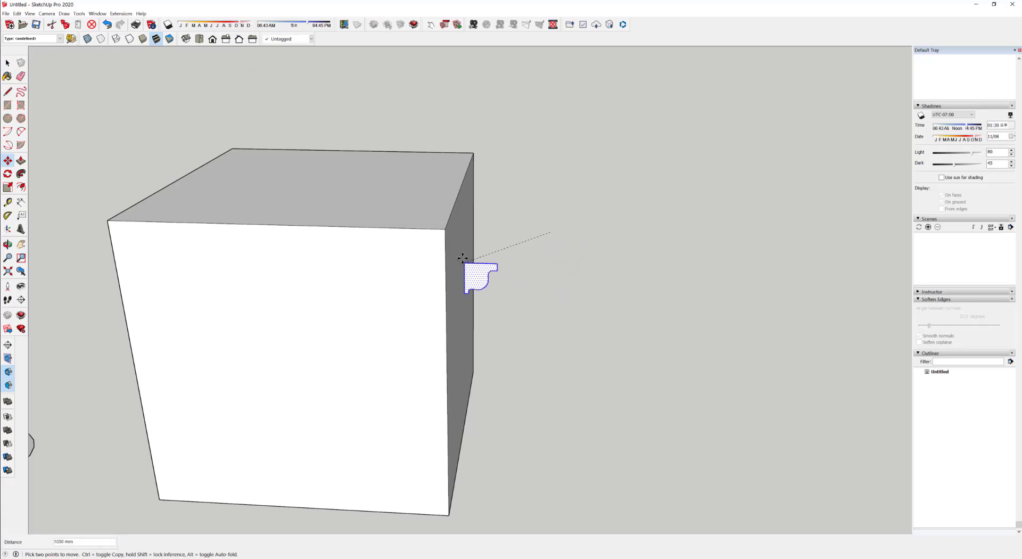
left_click(446, 231)
middle_click_drag(480, 253, 454, 249)
scroll(454, 282, "down", 3)
key("space")
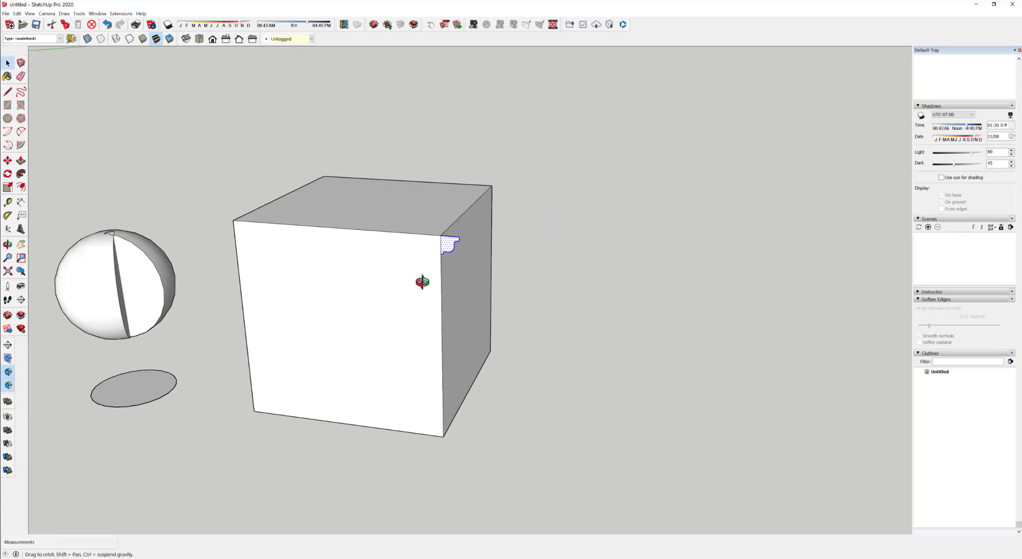
- Copy the cube together with its attached moulding profile to the empty space beside it
left_click(419, 298)
scroll(418, 303, "down", 3)
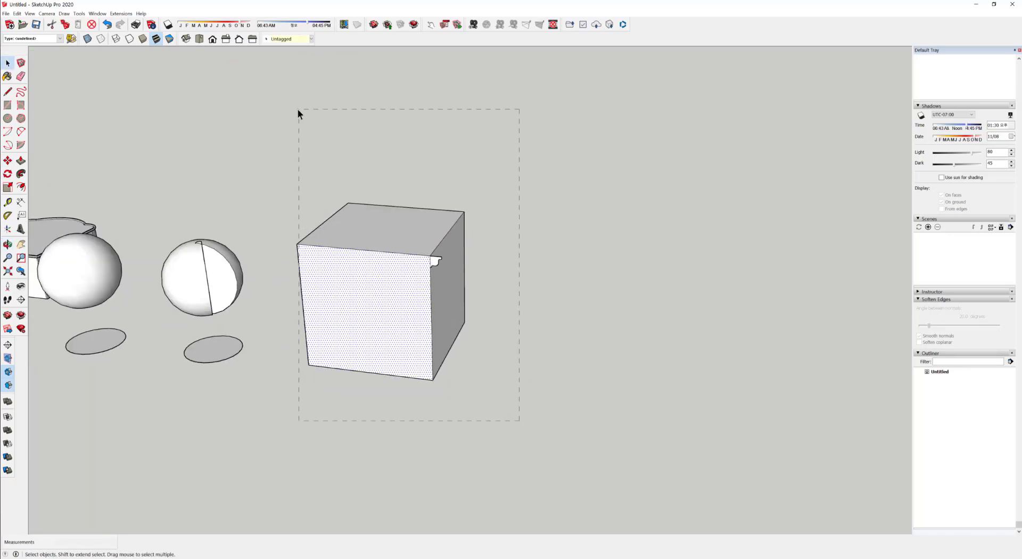
left_click_drag(274, 120, 274, 120)
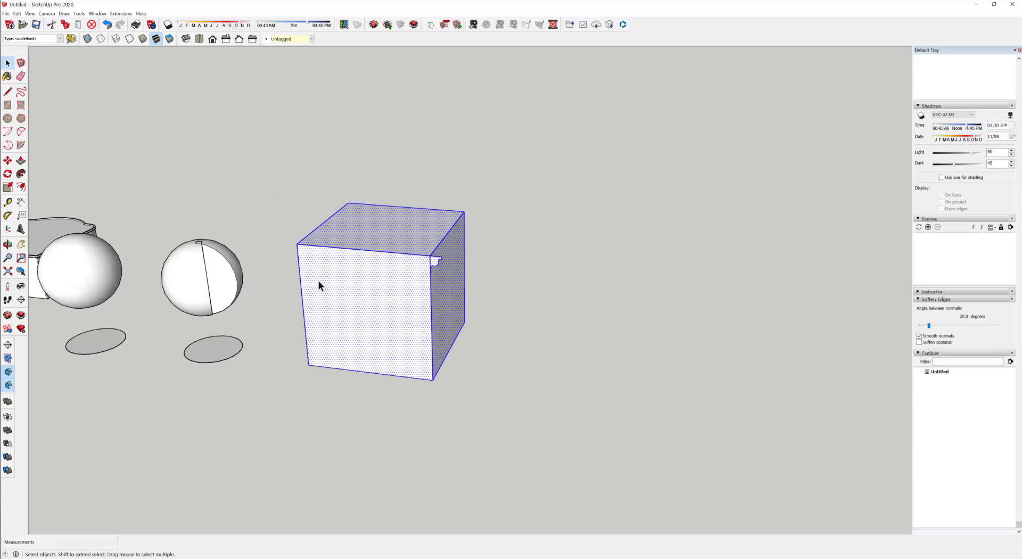
key("m")
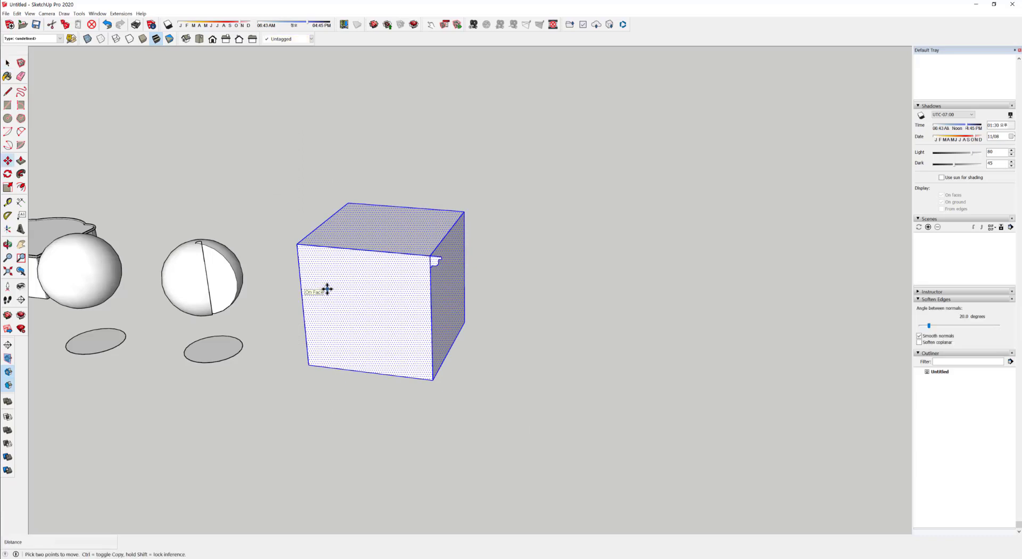
left_click(327, 290)
key("ctrl")
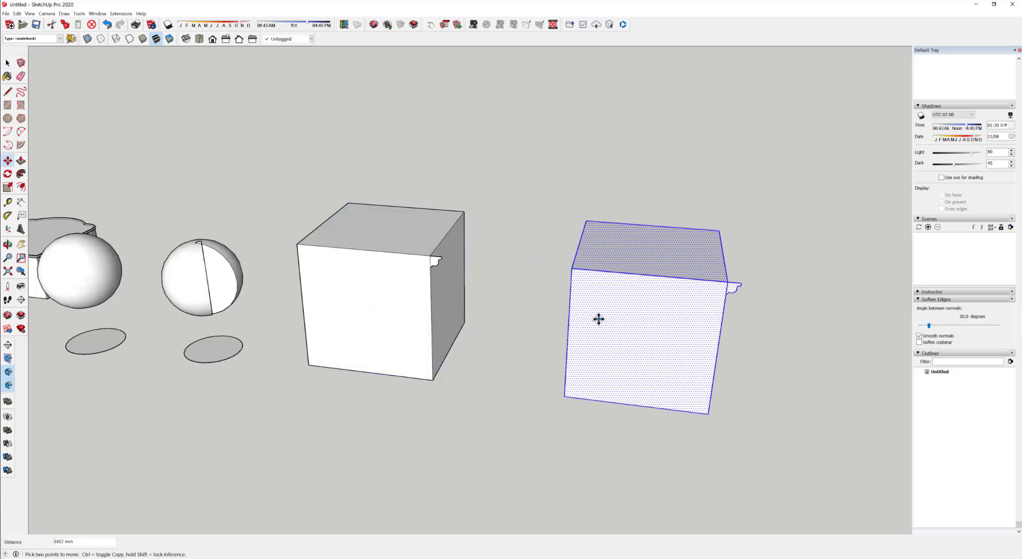
middle_click_drag(450, 333, 401, 277)
scroll(455, 273, "up", 4)
- Select the original cube's four top edges one by one as a sweep path, and clear the selection
key("space")
left_click(459, 254)
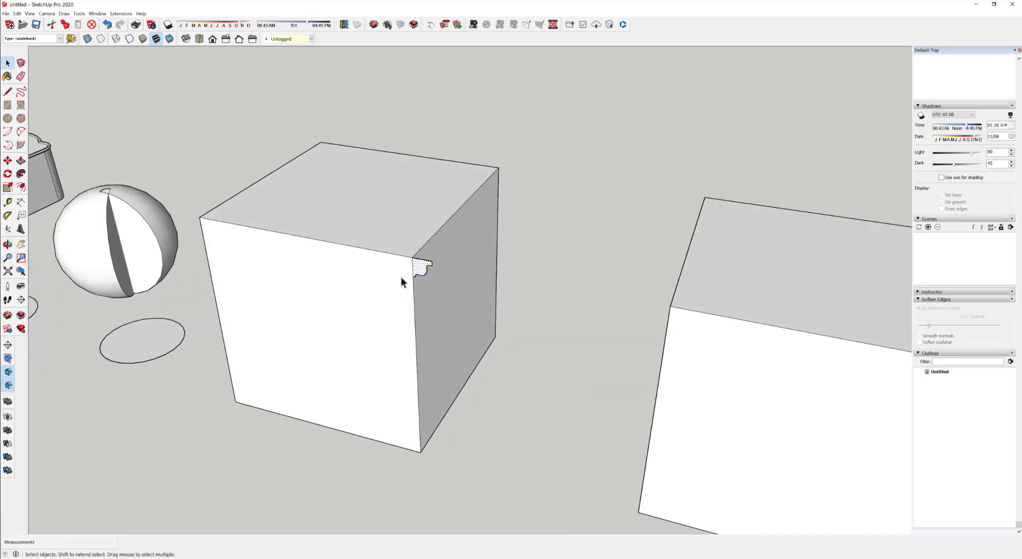
left_click(437, 230)
left_click(360, 147)
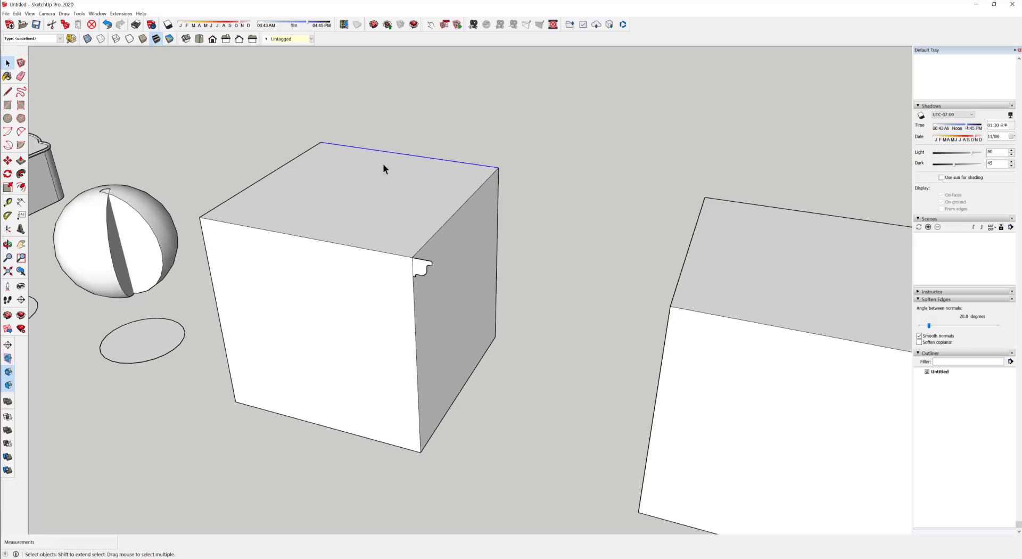
left_click(458, 211, "shift")
left_click(267, 230, "shift")
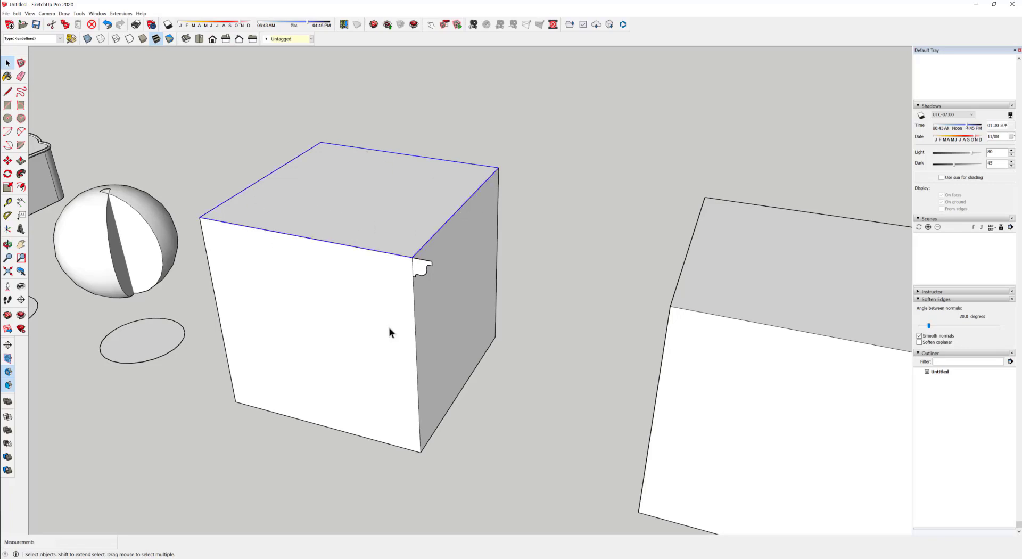
left_click(629, 275)
- Select the original cube's top face with its boundary edges and deselect the face, leaving only the four edges selected
double_click(362, 194)
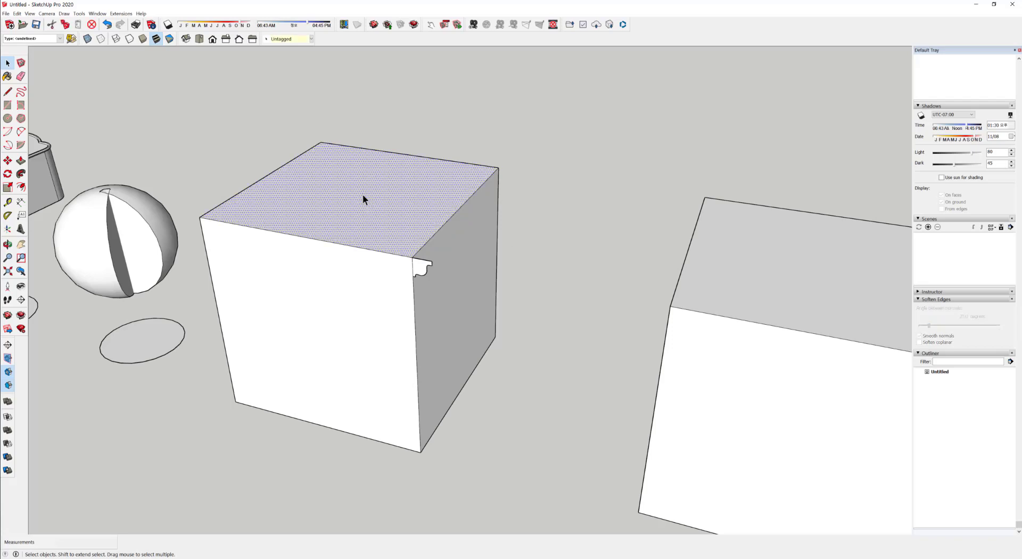
left_click(326, 195, "shift")
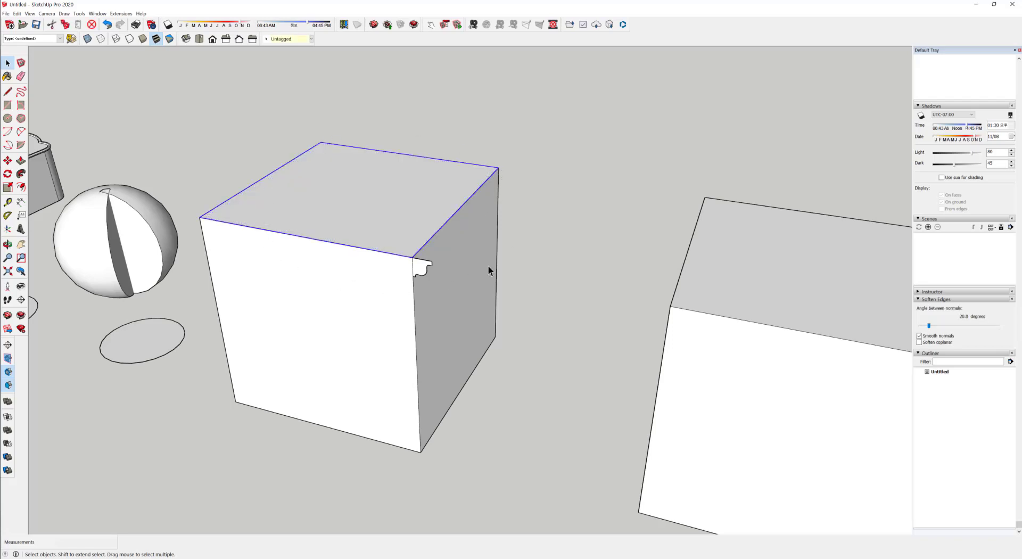
middle_click_drag(390, 470, 466, 417)
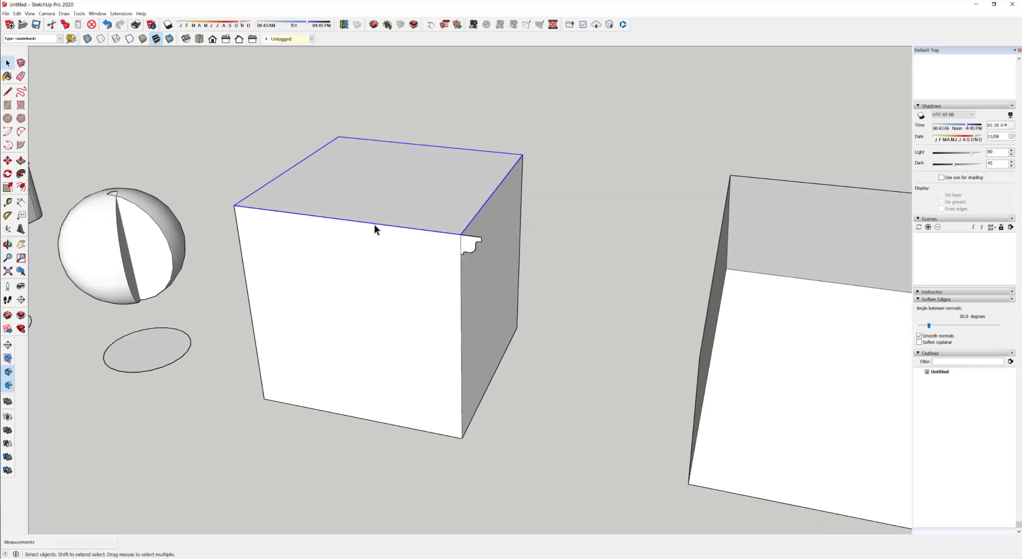
- Sweep the moulding profile around the original cube's four selected top edges with Follow Me
left_click(21, 174)
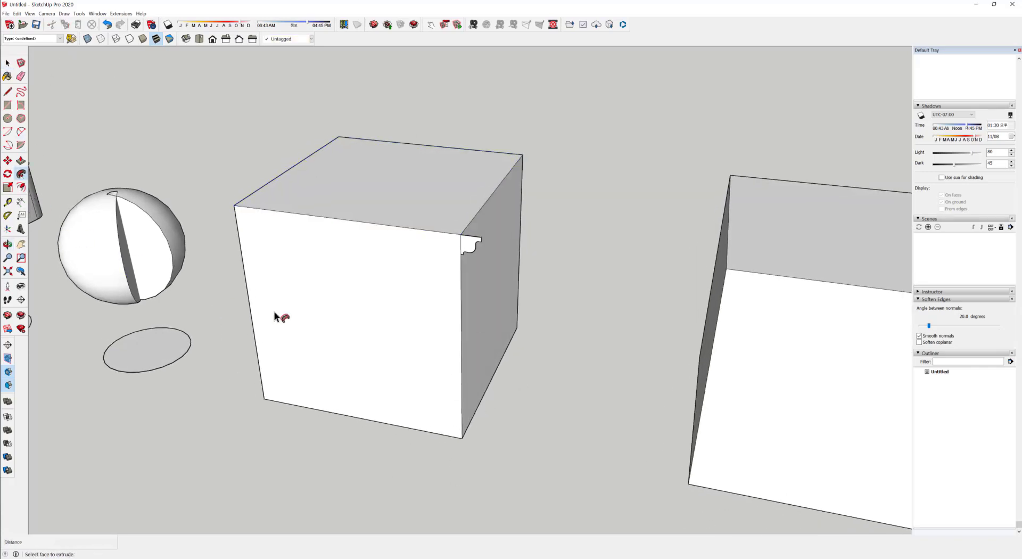
left_click(469, 244)
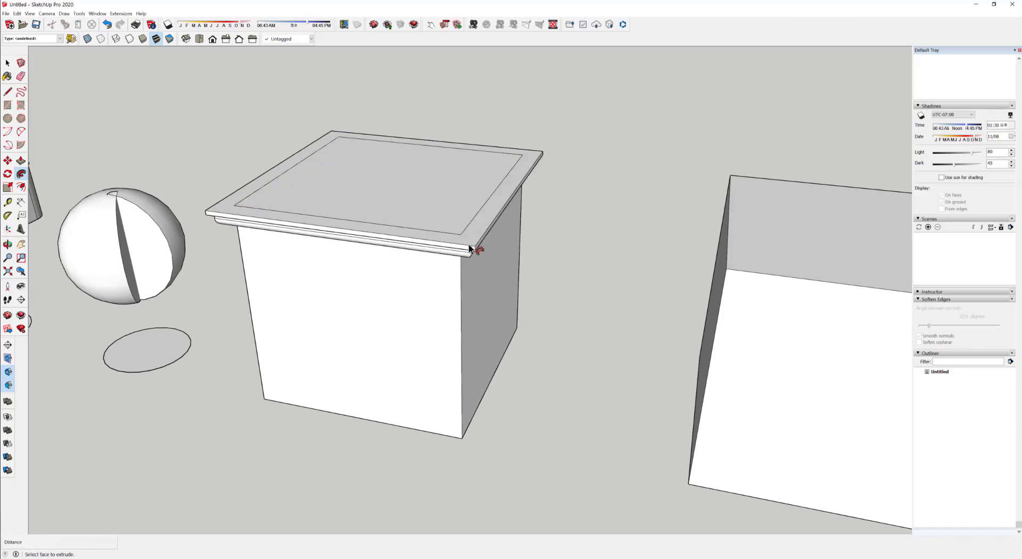
middle_click_drag(456, 272, 472, 187)
- Copy the second cube's moulding profile down its near vertical edge and seat the copy's lower inner corner on the cube's bottom corner
triple_click(529, 259)
scroll(473, 187, "down", 2)
left_click(570, 319)
middle_click_drag(618, 390, 584, 295)
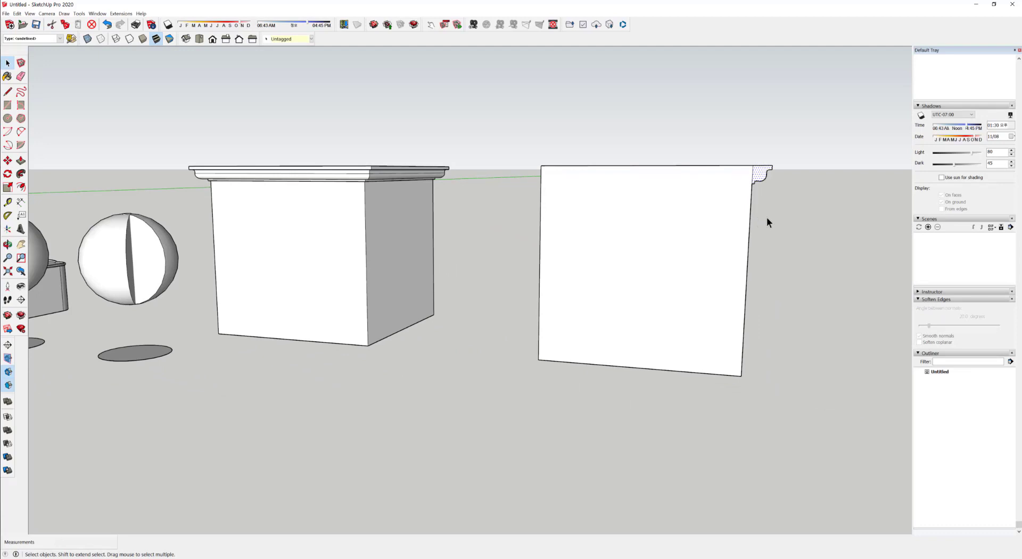
middle_click_drag(765, 175, 692, 226)
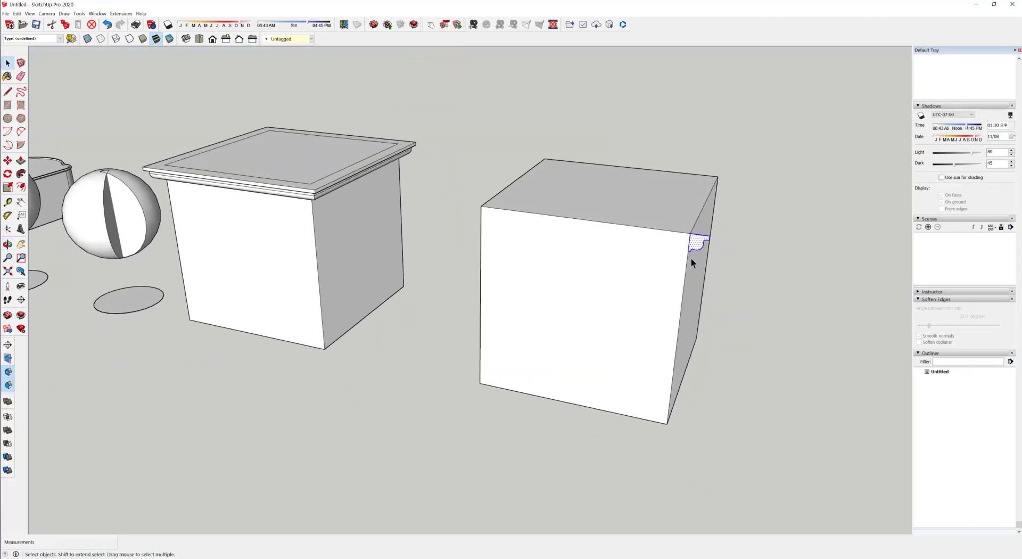
key("m")
left_click(692, 231)
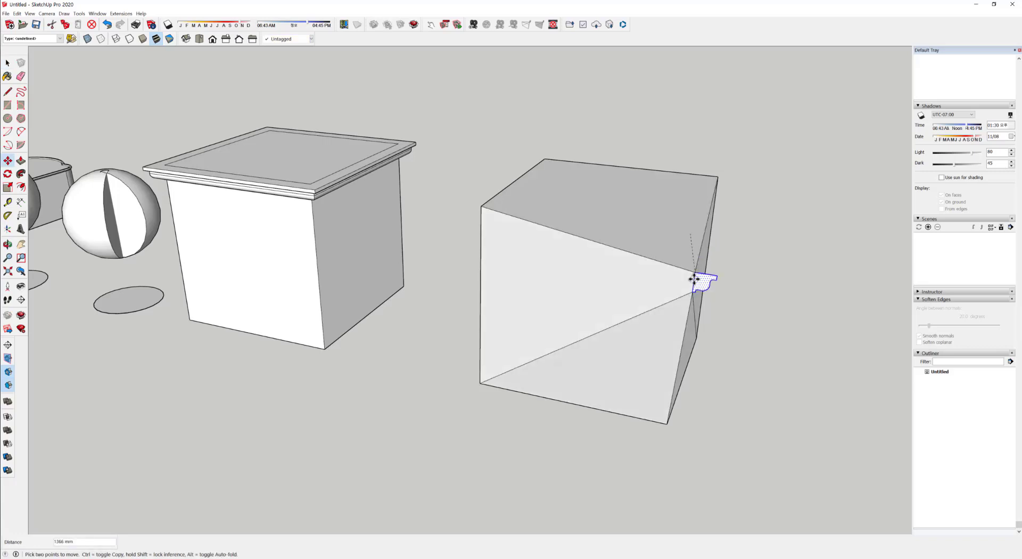
key("Escape")
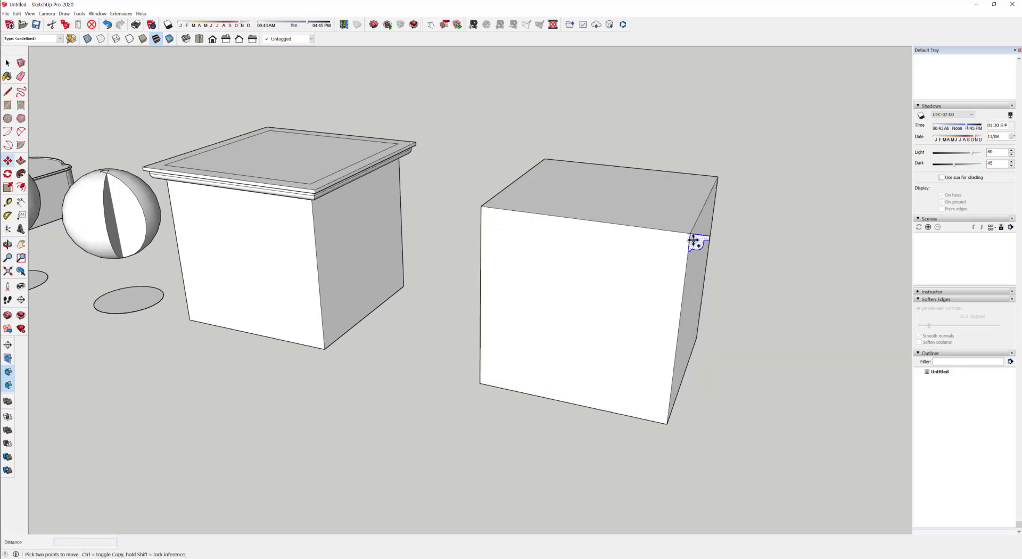
left_click(692, 232)
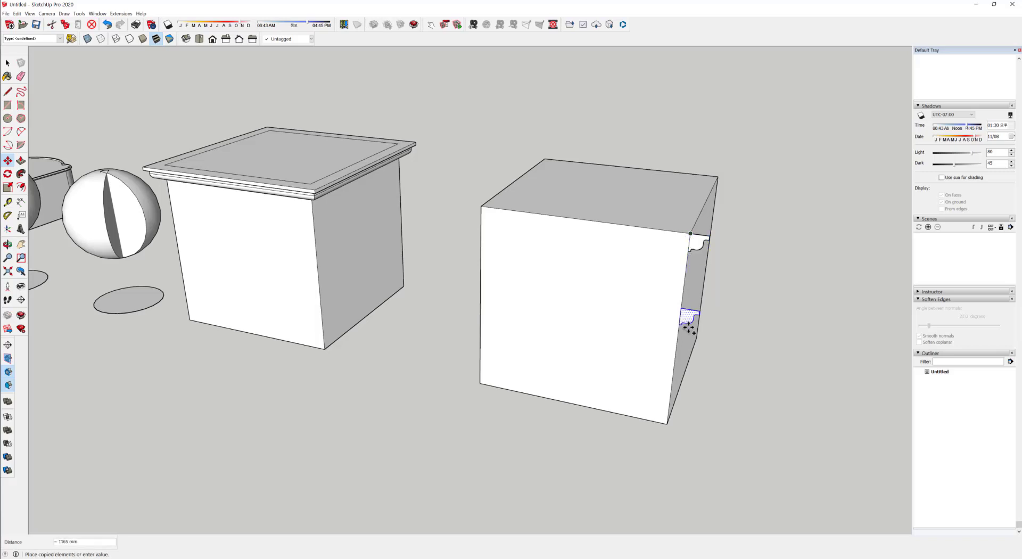
left_click(672, 409)
scroll(658, 414, "up", 5)
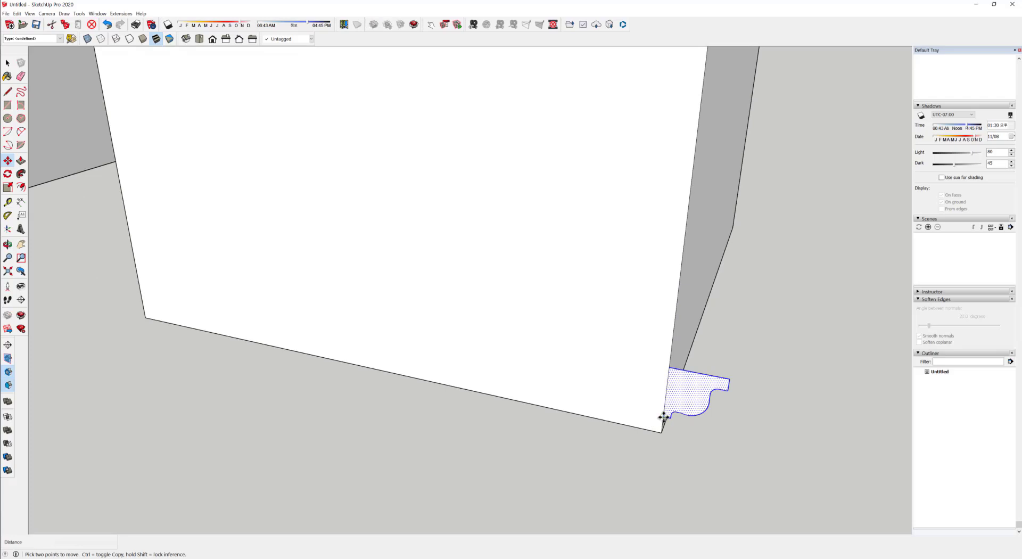
left_click(663, 416)
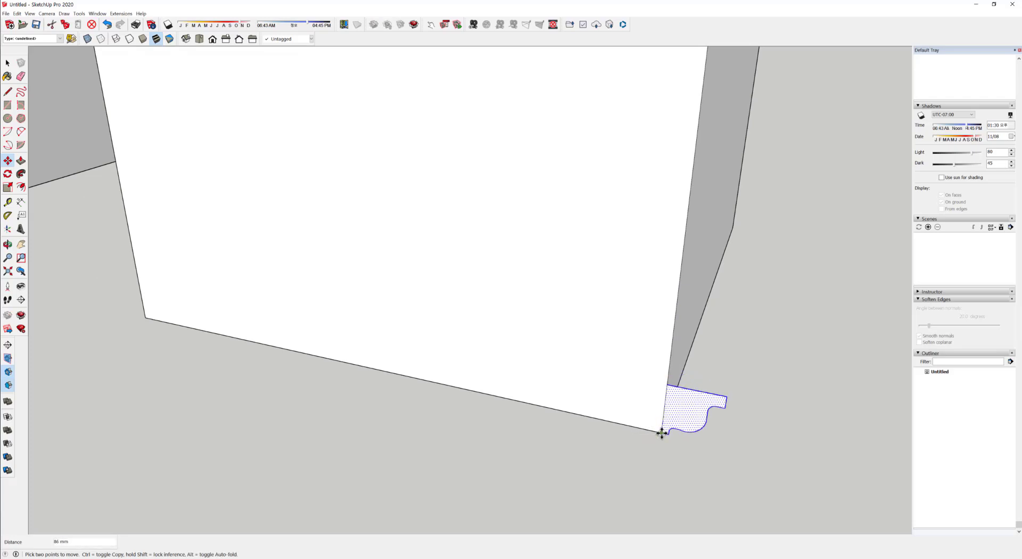
- Select the second cube's bottom face with its edges and sweep the lower moulding profile around it with Follow Me
middle_click_drag(662, 434, 549, 160)
key("space")
left_click(562, 398)
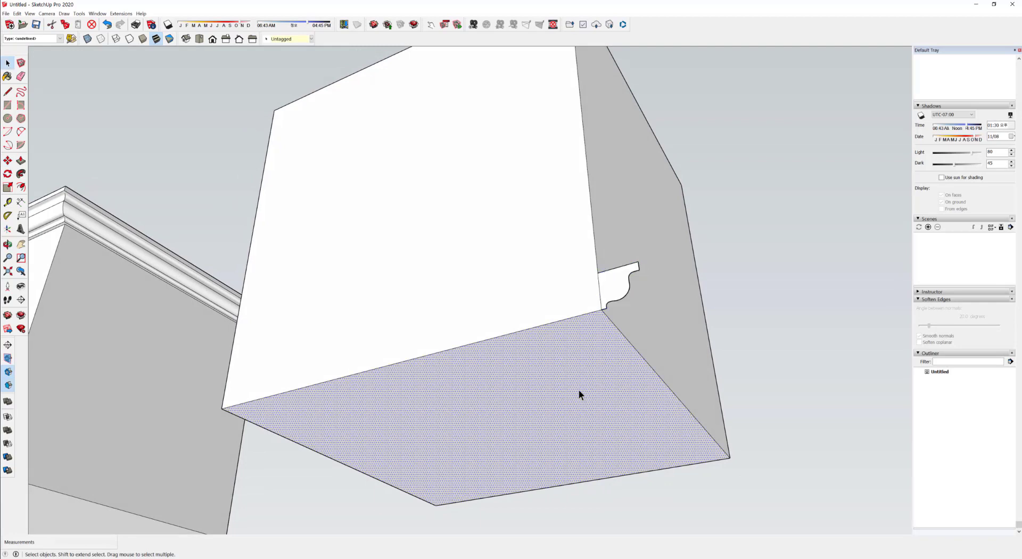
double_click(579, 390)
middle_click_drag(607, 356, 606, 376)
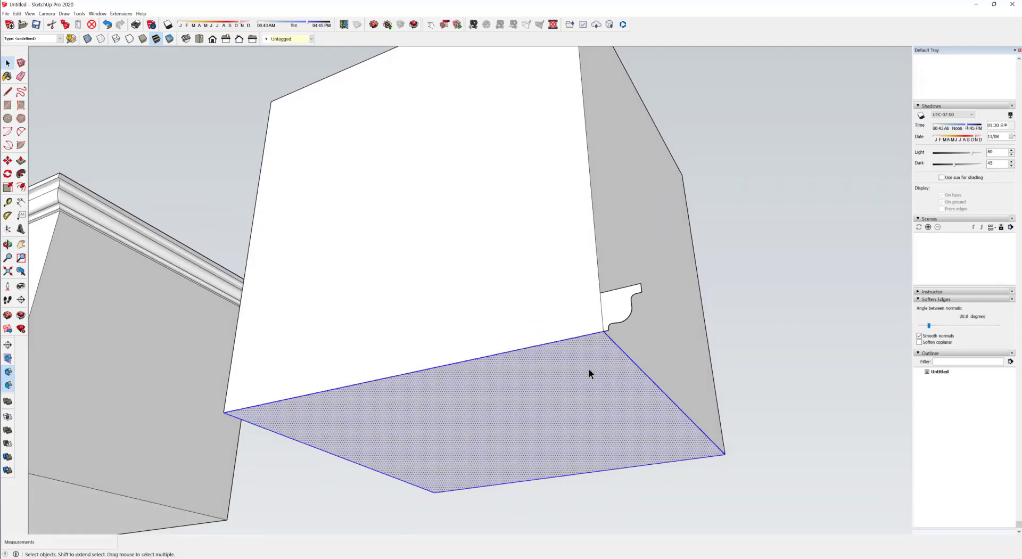
left_click(21, 173)
left_click(617, 317)
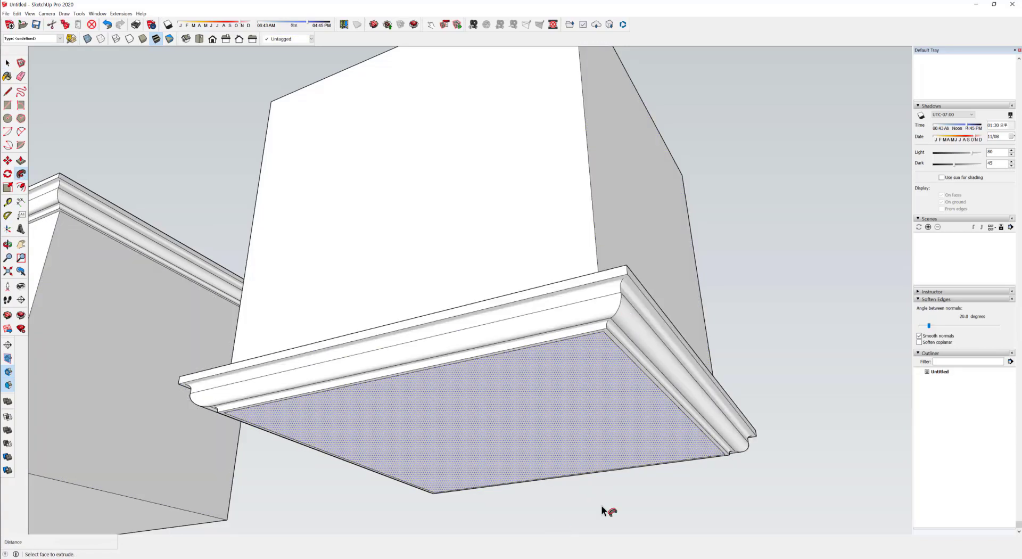
scroll(523, 345, "up", 3)
scroll(525, 345, "down", 5)
- Try to pull the inner square on the original cube's moulded top up about 1142 mm, and undo the extrusion
middle_click_drag(589, 315, 493, 548)
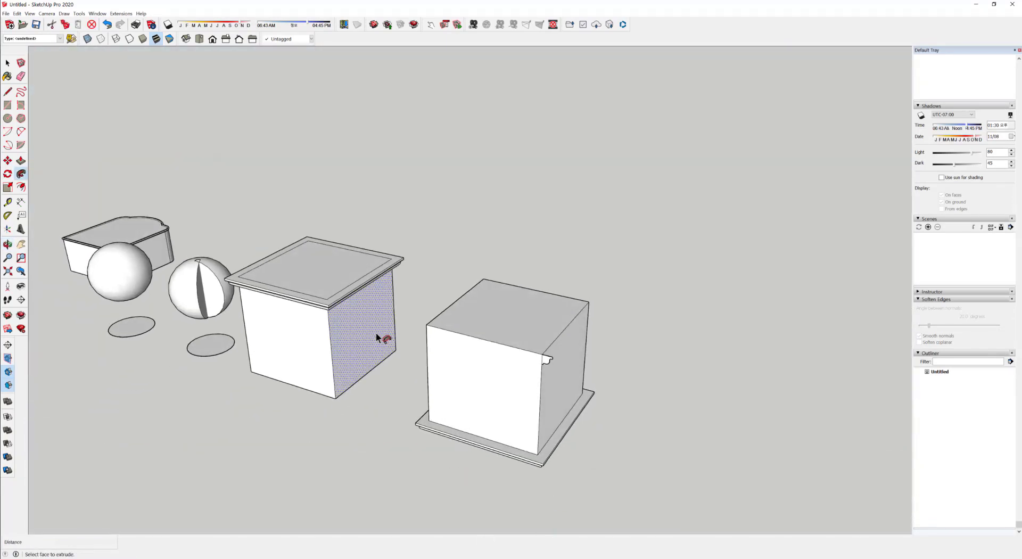
scroll(376, 333, "up", 4)
middle_click_drag(379, 349, 516, 326)
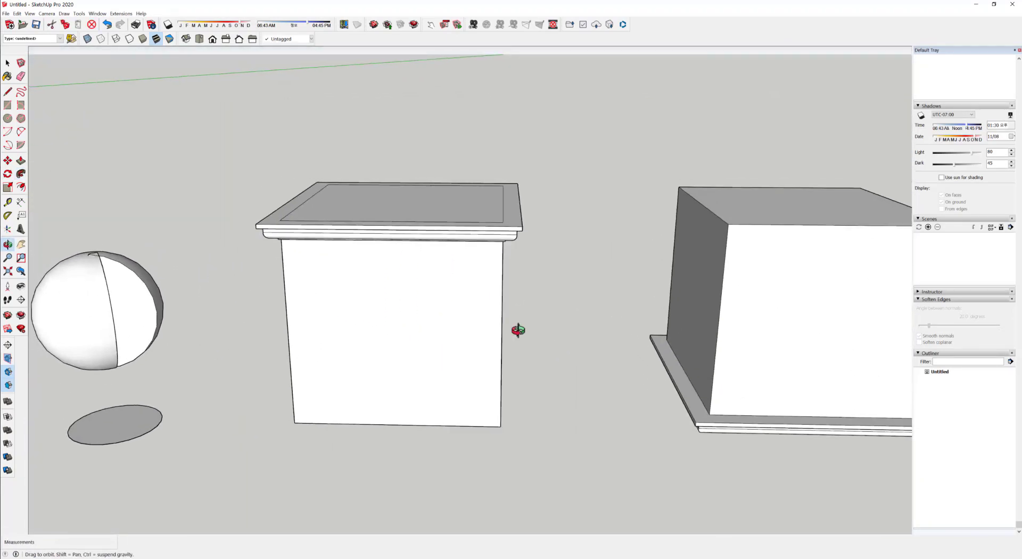
key("p")
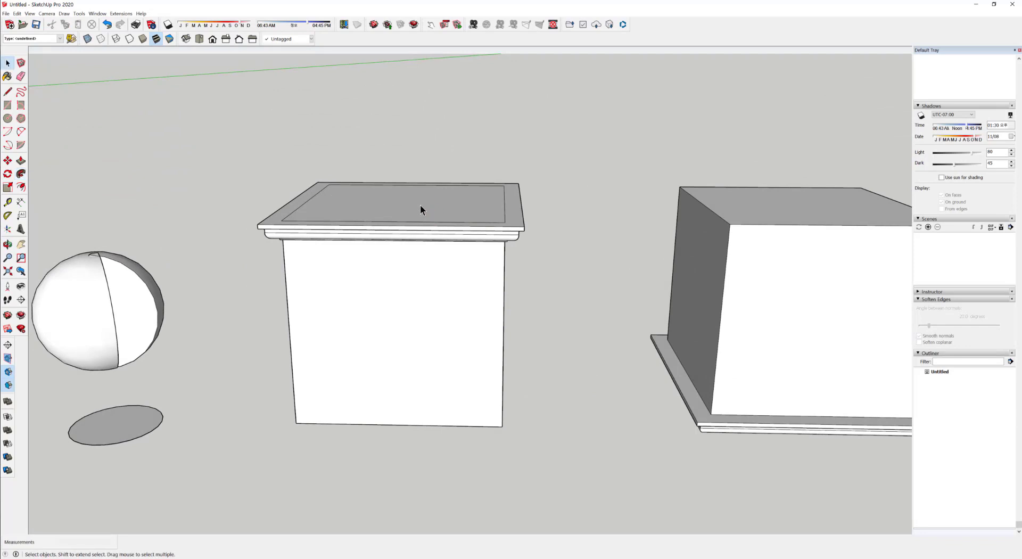
left_click_drag(419, 206, 440, 141)
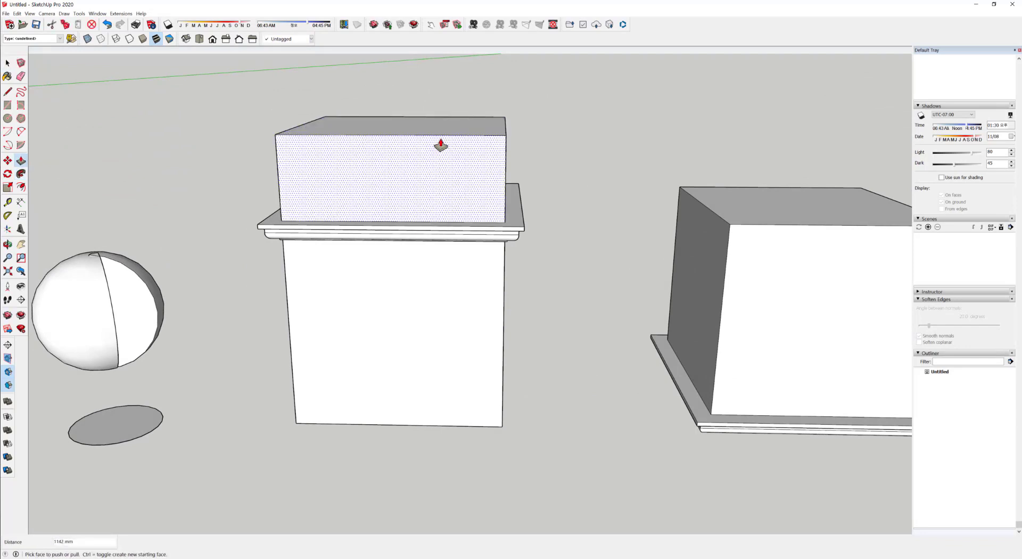
middle_click_drag(441, 140, 440, 212)
key("ctrl+z")
- Offset the inner square on the original cube's moulded top inward by 300 mm
middle_click_drag(417, 246, 483, 309)
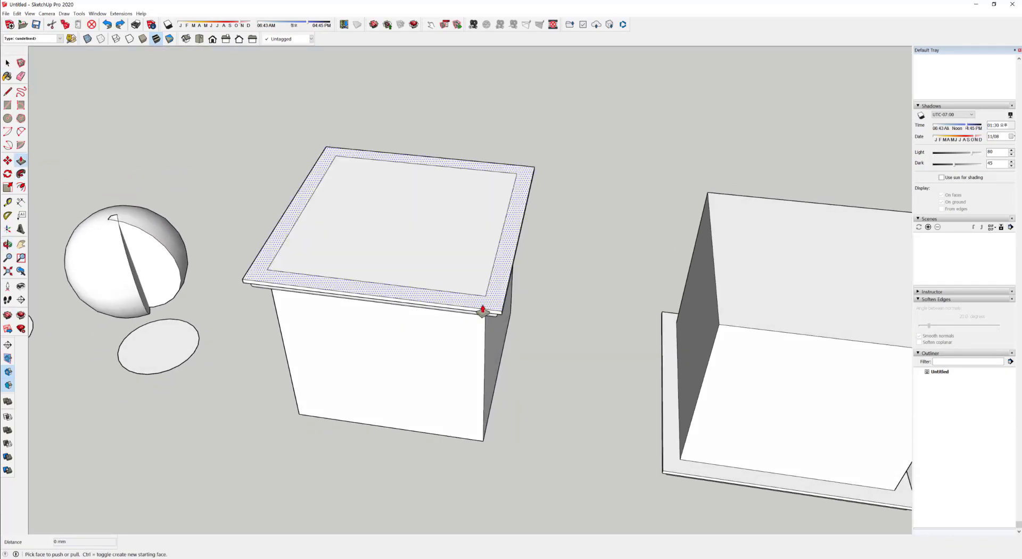
middle_click_drag(323, 339, 225, 273)
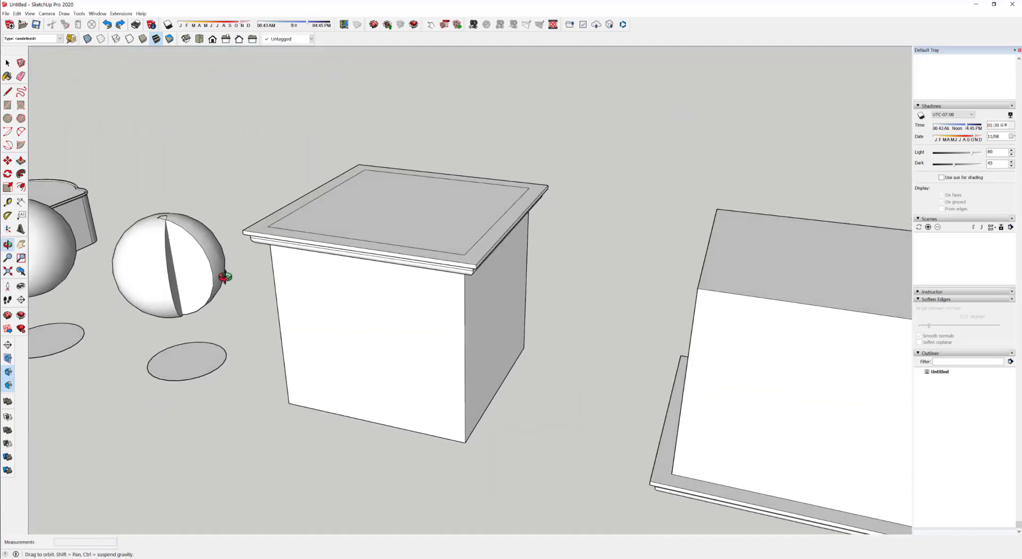
key("p")
left_click(21, 187)
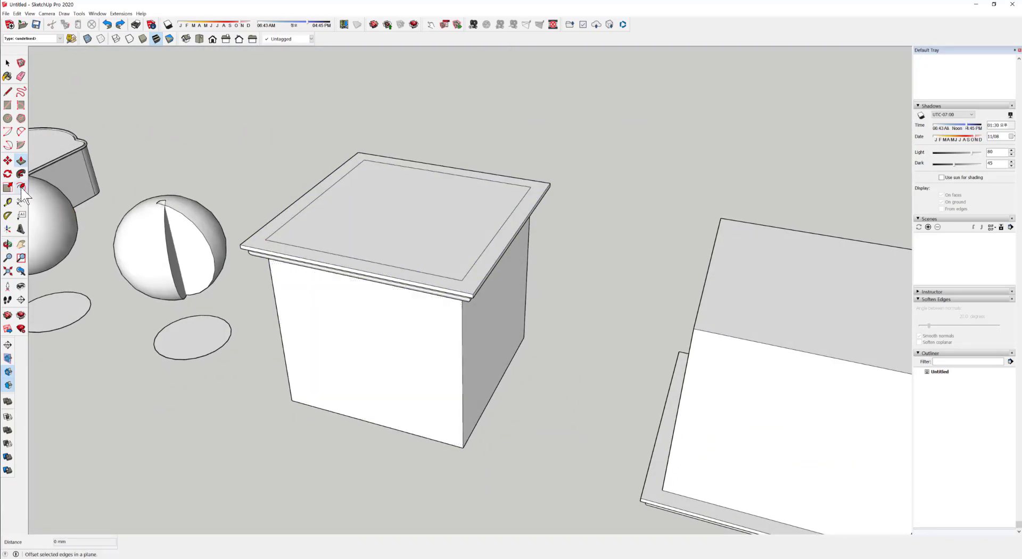
left_click(337, 255)
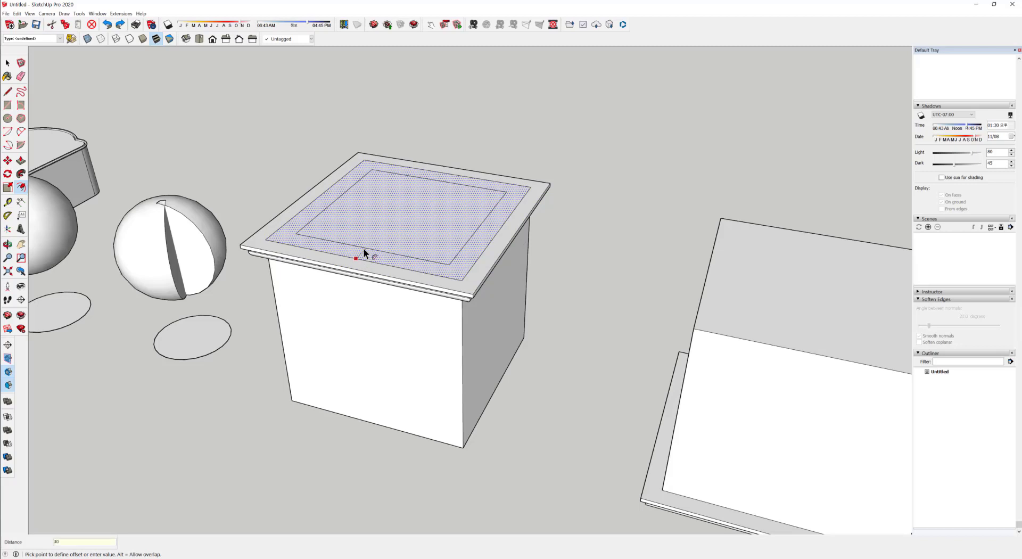
type("300")
key("Return")
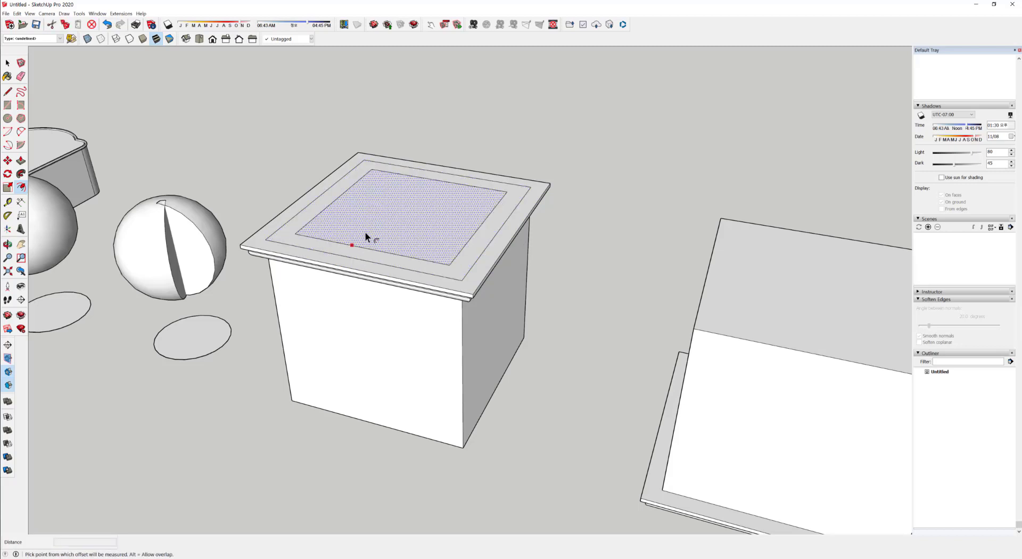
- Pull the offset square on the original cube's top up about 1953 mm as an upper block
left_click(21, 160)
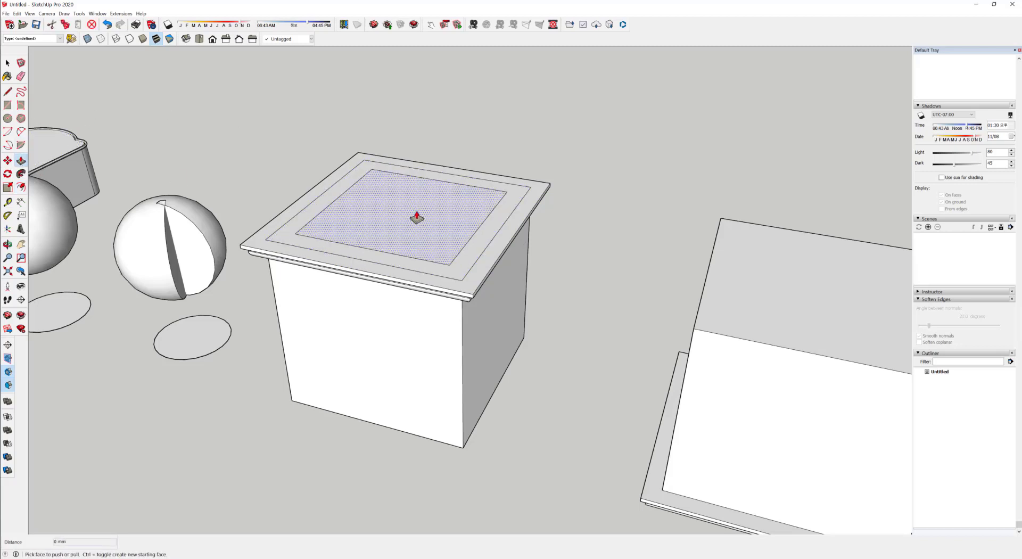
left_click(413, 216)
left_click(391, 80)
- Examine the row of Follow Me examples from several angles, including the extruded shape, the spheres and both moulded cubes
middle_click_drag(400, 196, 507, 304)
scroll(508, 305, "down", 6)
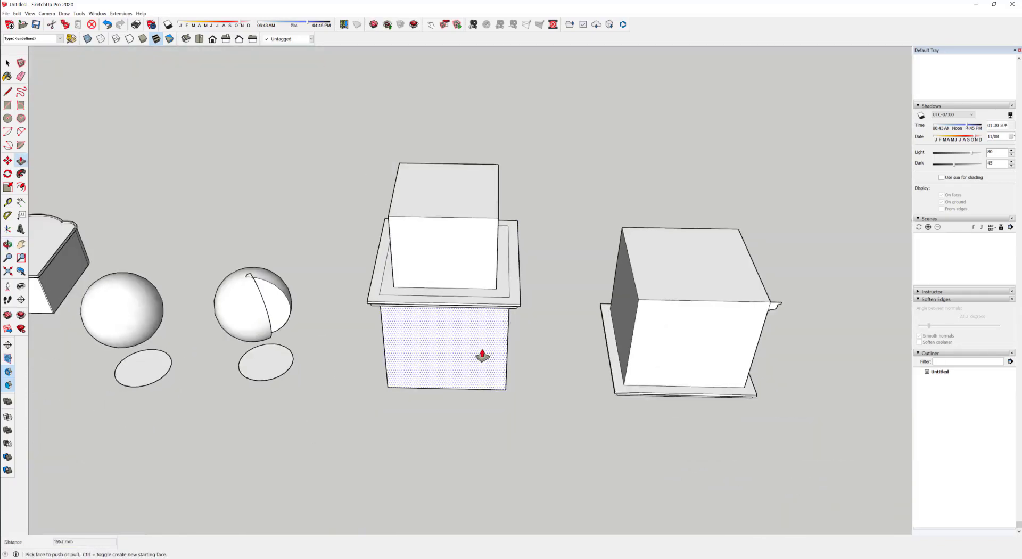
middle_click_drag(481, 356, 517, 316)
scroll(517, 318, "up", 3)
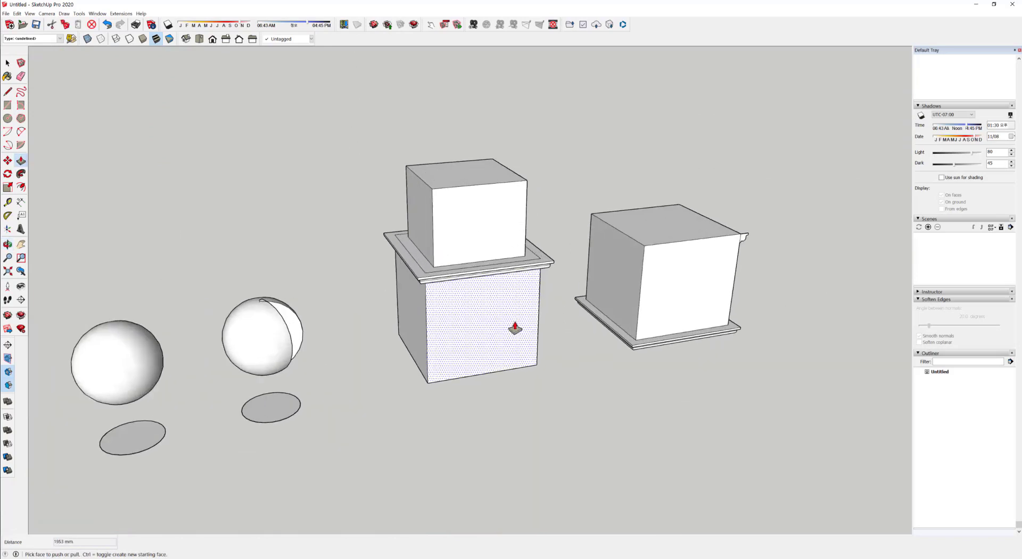
key("space")
middle_click_drag(653, 382, 444, 319)
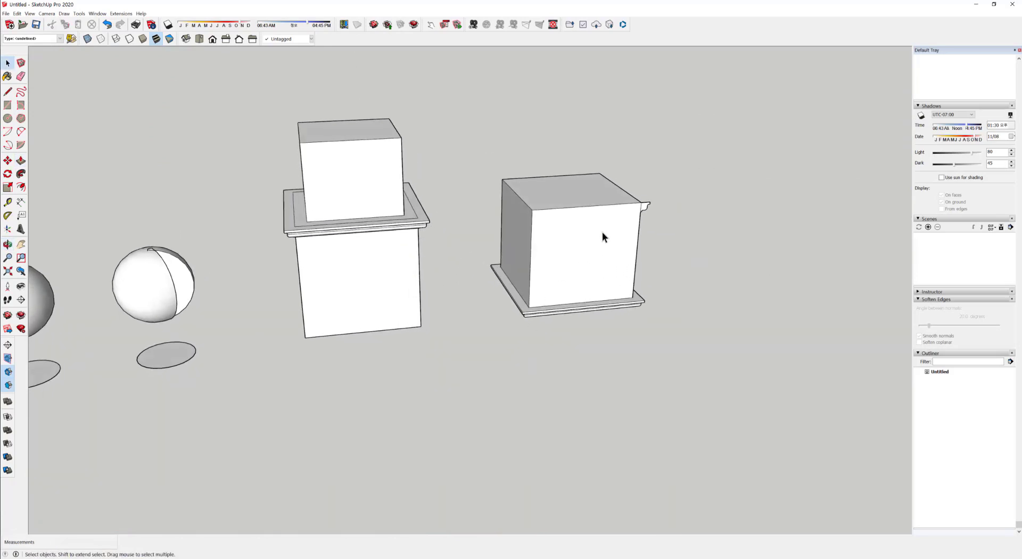
scroll(527, 348, "down", 3)
middle_click_drag(353, 383, 289, 435)
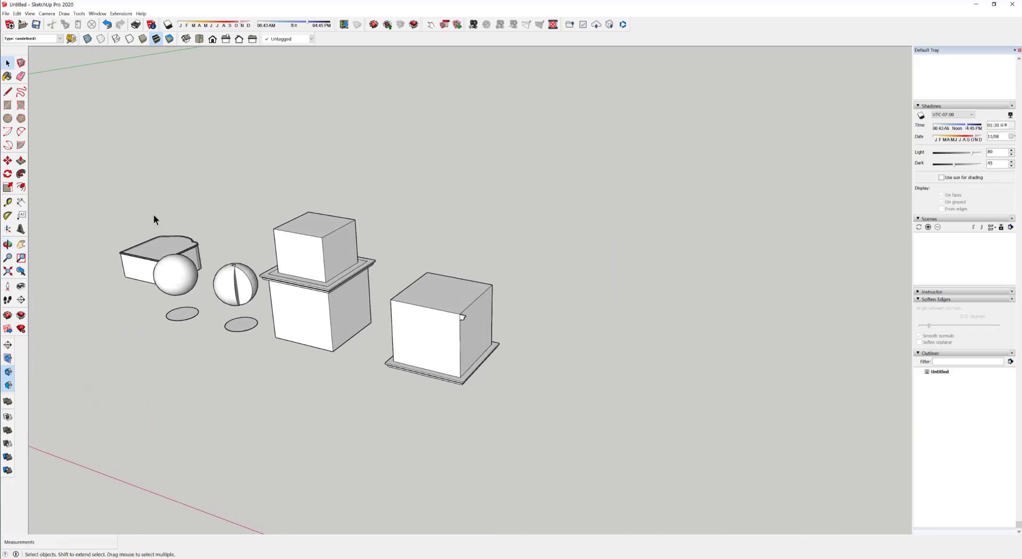
left_click(158, 275)
left_click(304, 329)
left_click(424, 363)
middle_click_drag(427, 459, 331, 485)
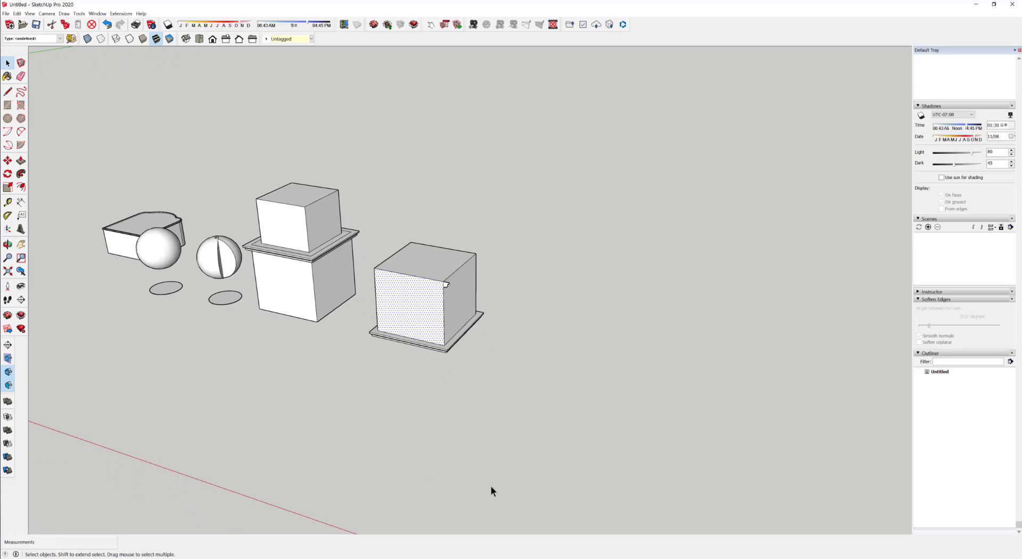
middle_click_drag(487, 363, 462, 355)
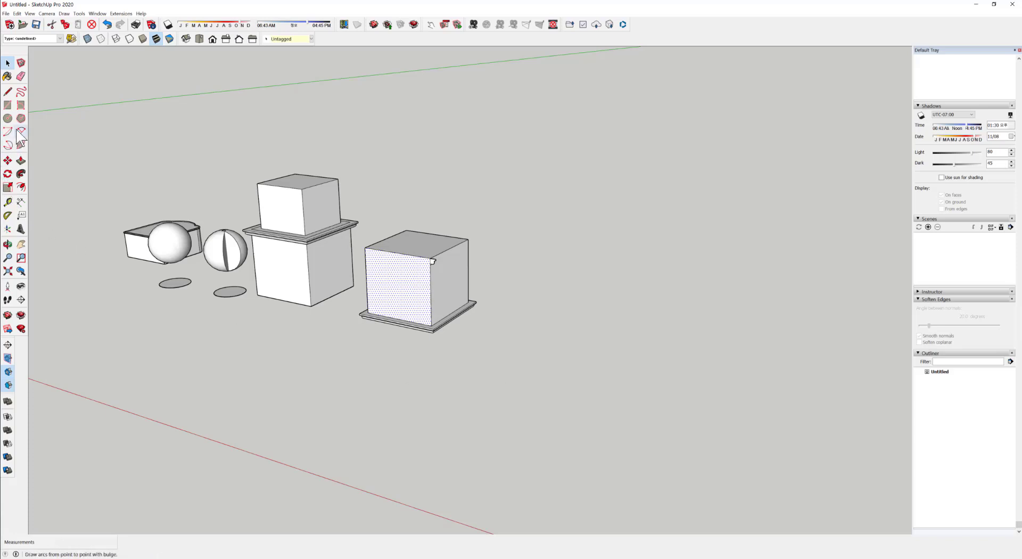
- Draw a tall upright rectangle in the empty space beside the second cube, and undo it
left_click(7, 105)
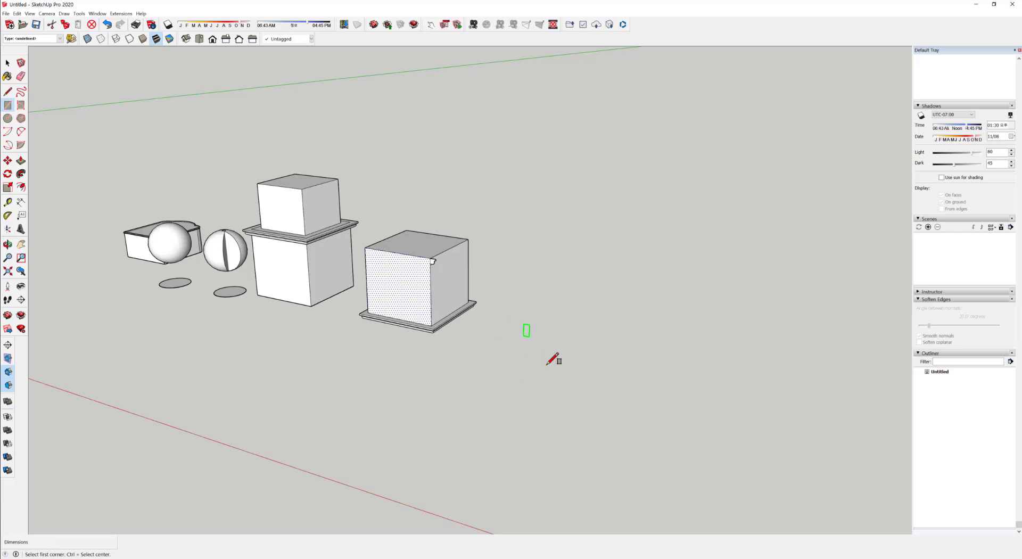
left_click(483, 426)
left_click(566, 255)
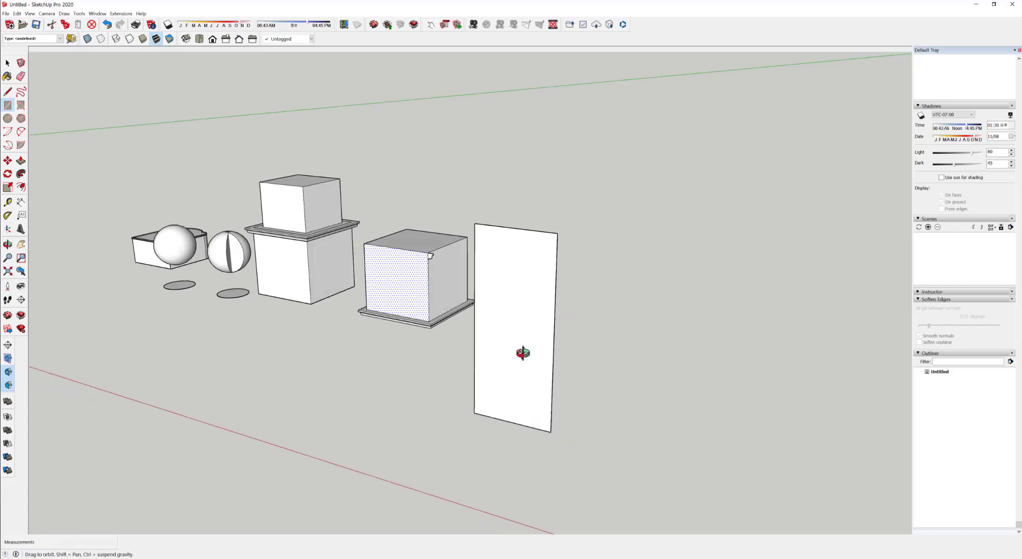
mouse_move(520, 353)
middle_mouse_down()
mouse_move(616, 306)
mouse_move(655, 302)
mouse_move(655, 285)
mouse_move(532, 340)
middle_mouse_up()
key("r")
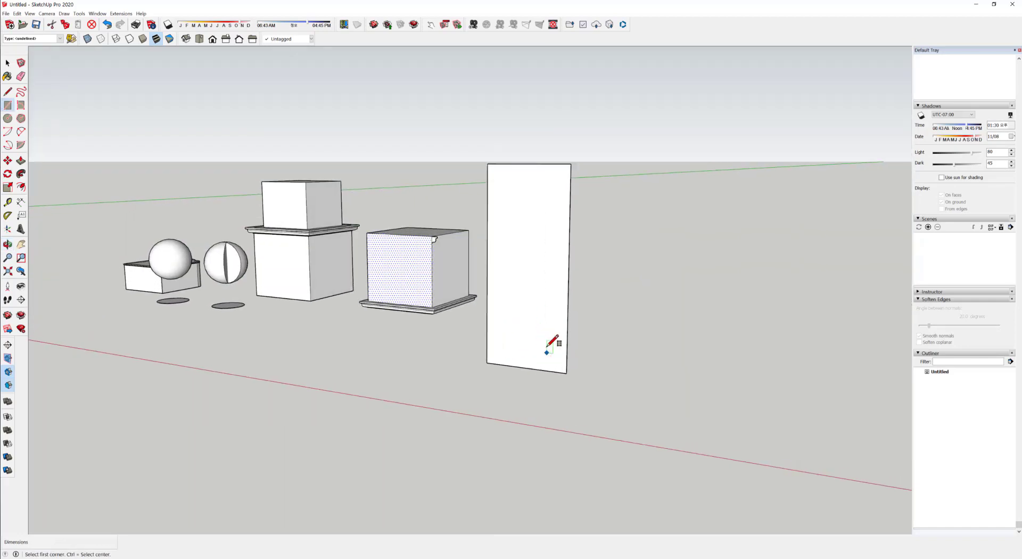
key("ctrl+z")
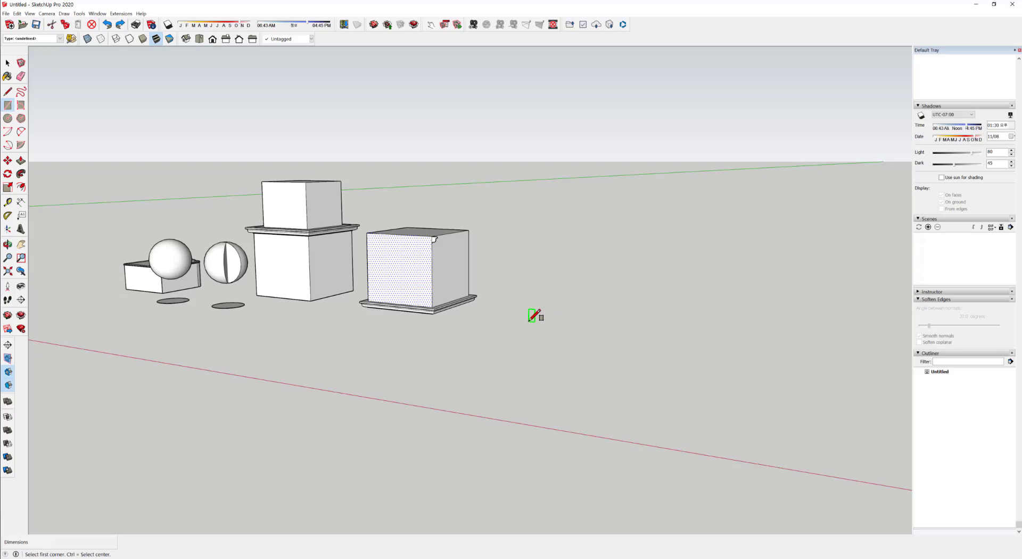
- Draw a flat rectangle on the ground in the empty space beside the second cube
middle_click_drag(524, 318, 525, 372)
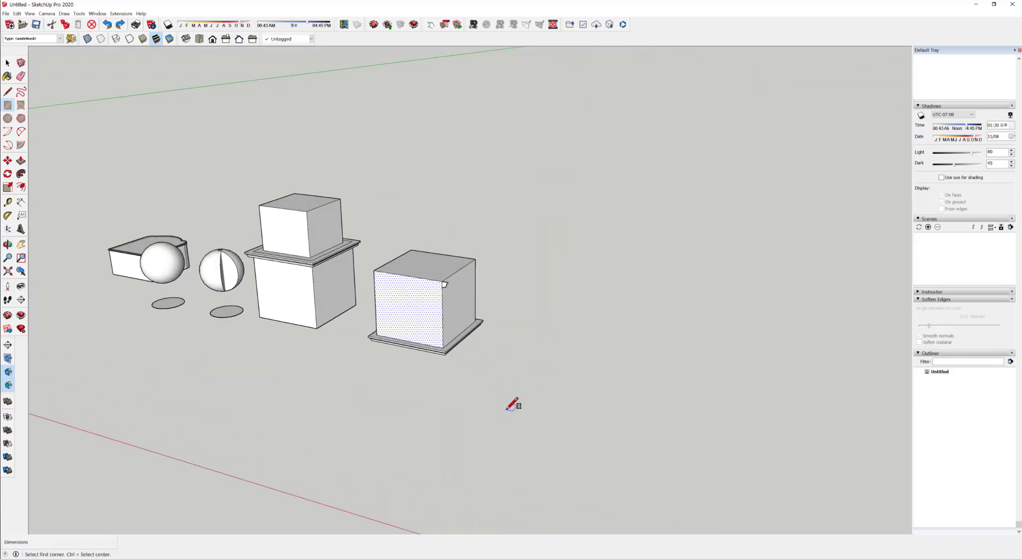
left_click(533, 376)
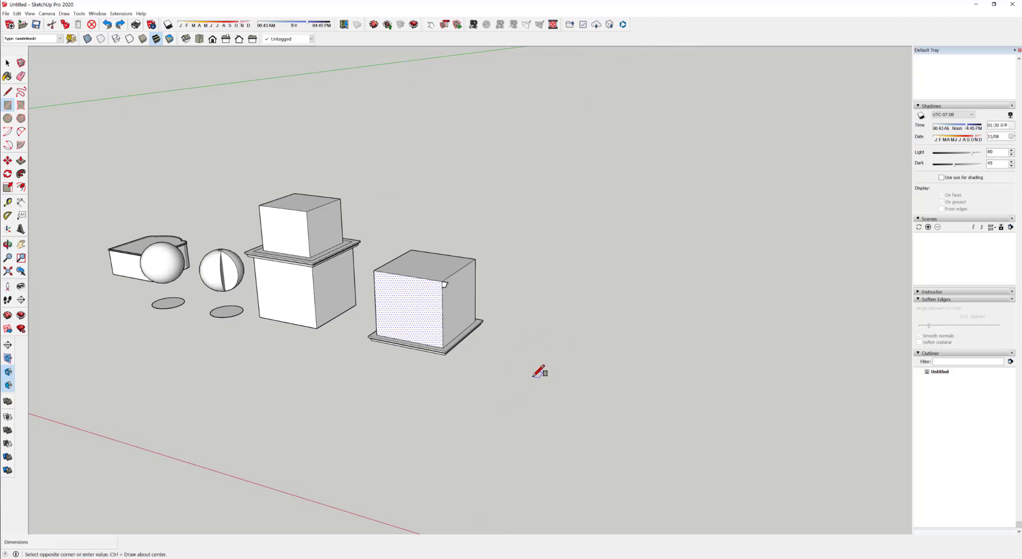
left_click(620, 354)
middle_click_drag(620, 355, 599, 375)
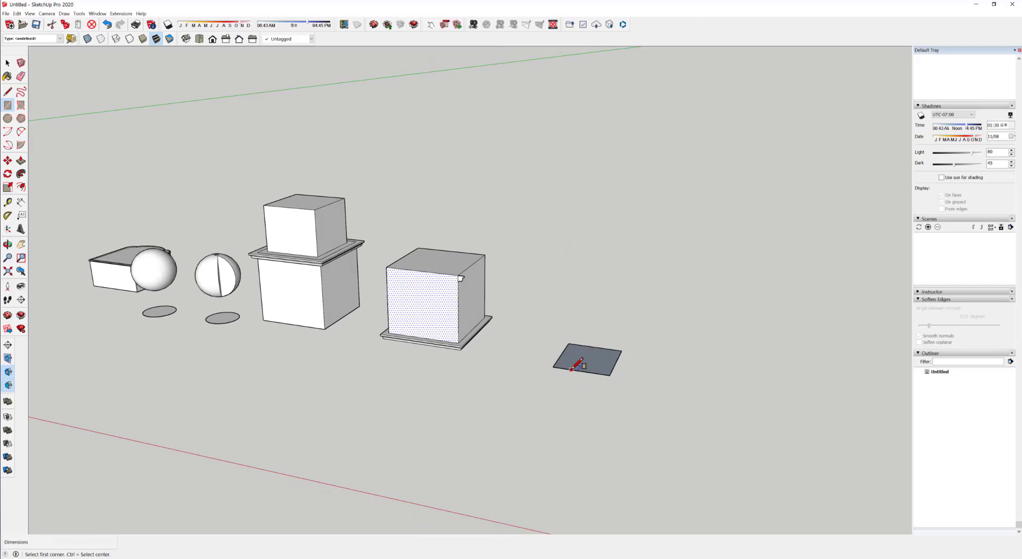
- Undo the ground rectangle and redraw it beside the second cube at about 2319 by 2742 mm
key("ctrl+z")
left_click(540, 368)
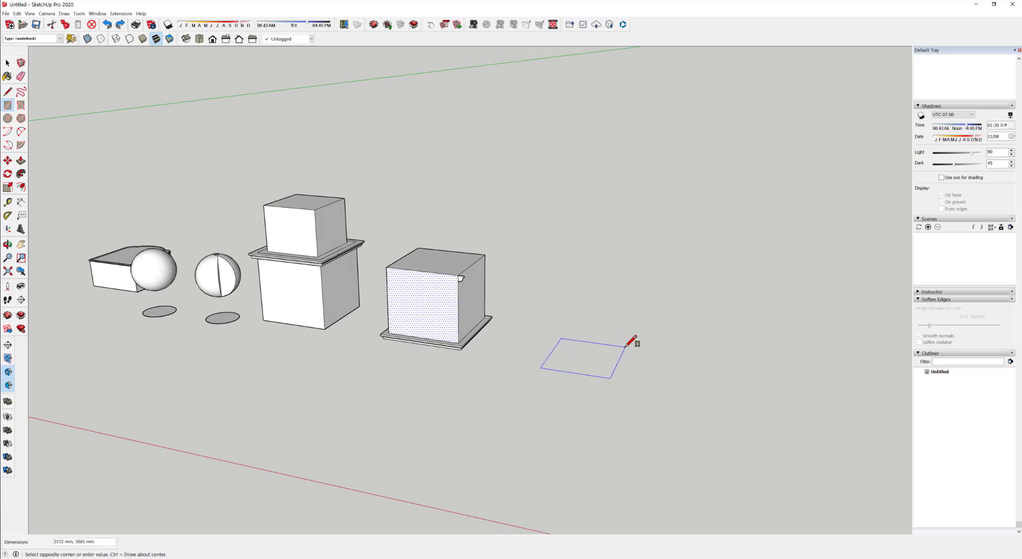
left_click(617, 349)
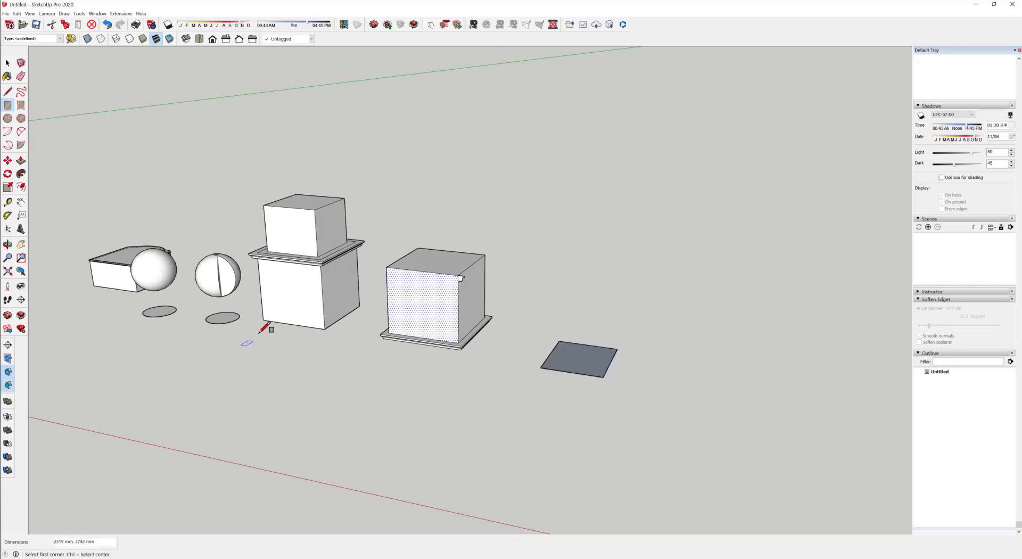
mouse_move(546, 356)
middle_mouse_down()
mouse_move(561, 417)
mouse_move(506, 384)
mouse_move(486, 387)
mouse_move(522, 385)
mouse_move(511, 387)
middle_mouse_up()
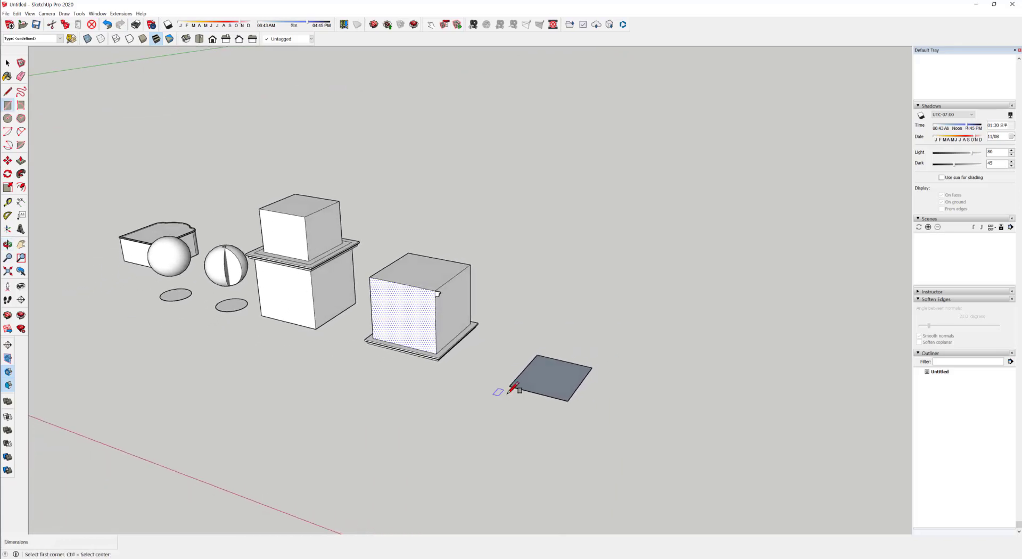
- Pull the new ground rectangle straight up into a tall box
key("space")
left_click(558, 393)
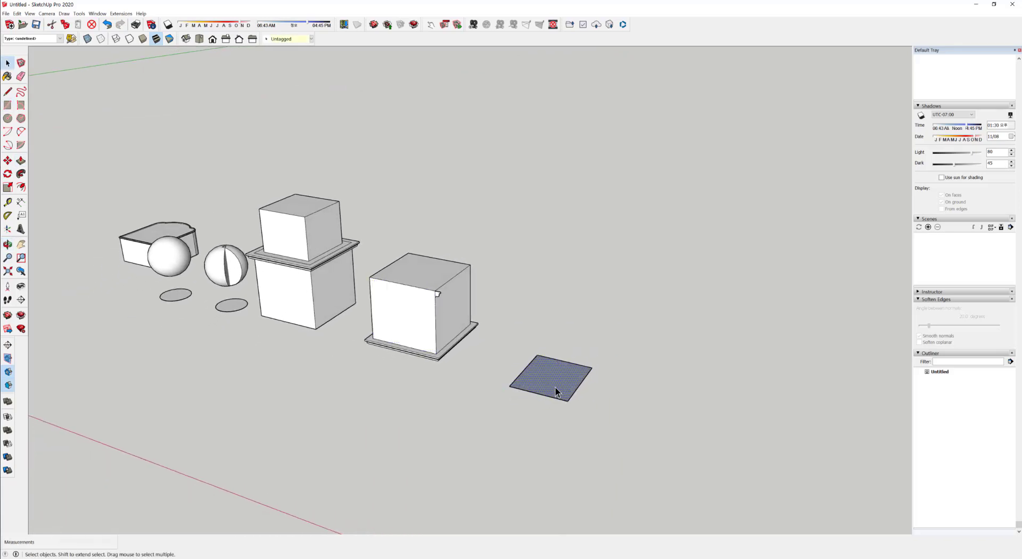
key("p")
left_click(555, 388)
left_click(559, 293)
middle_click_drag(597, 338, 586, 223)
middle_click_drag(589, 311, 500, 412)
- Delete the rest of the tall box, keeping only one upright rectangular face
key("space")
triple_click(388, 324)
key("Delete")
middle_click_drag(449, 460, 683, 312)
scroll(674, 317, "up", 3)
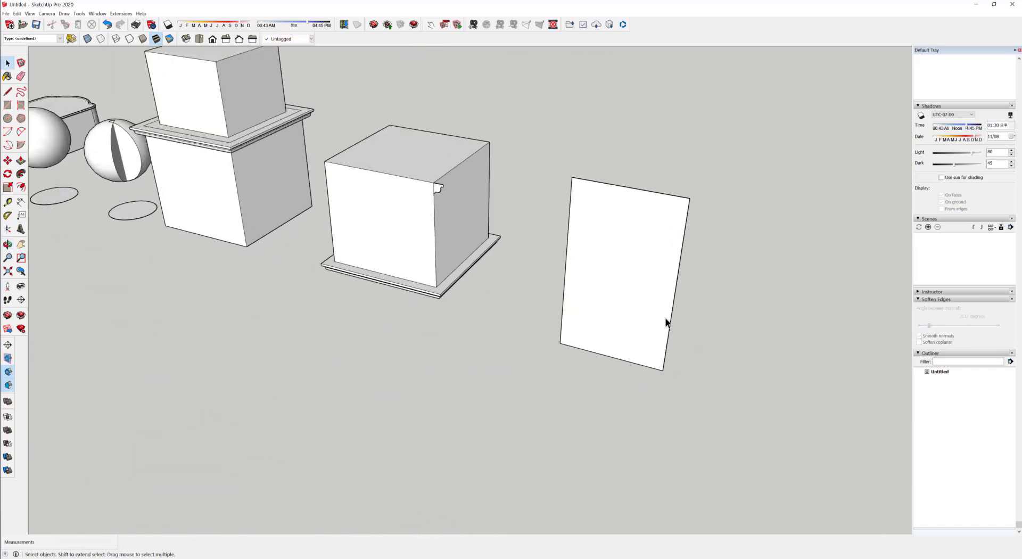
- Split the upright face in half with a vertical line about 3975 mm long from the top edge's middle to the bottom edge
left_click(612, 338)
middle_click_drag(612, 338, 459, 358)
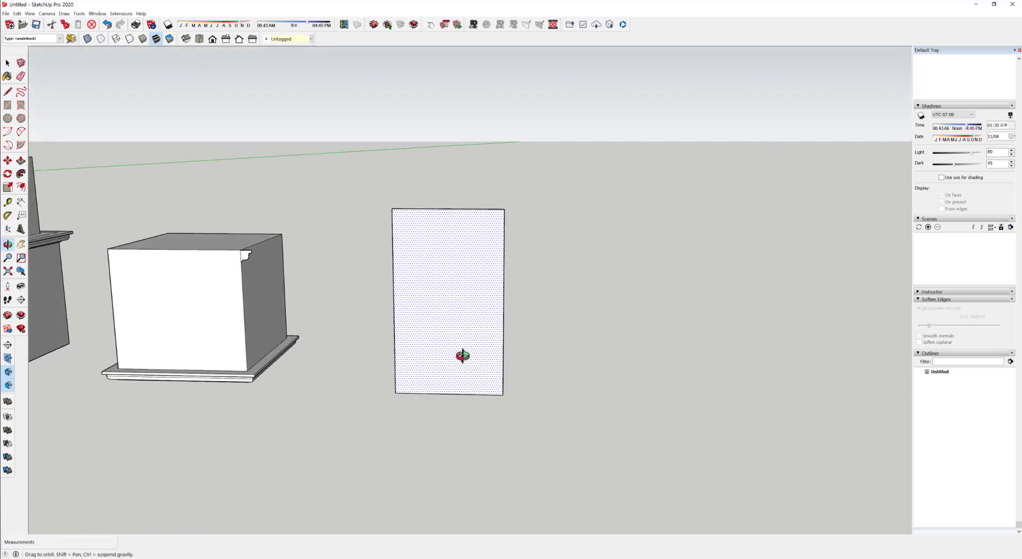
scroll(487, 363, "up", 2)
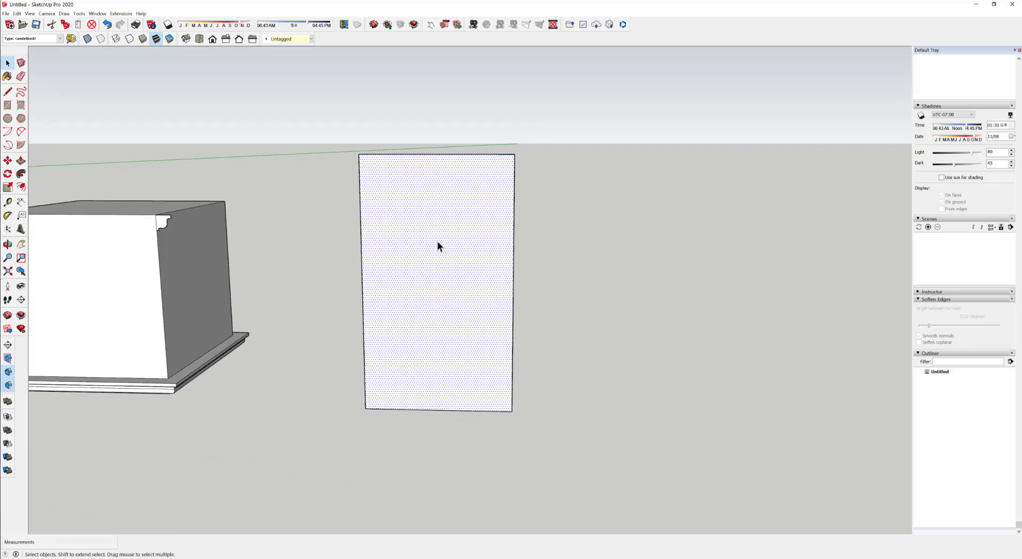
key("l")
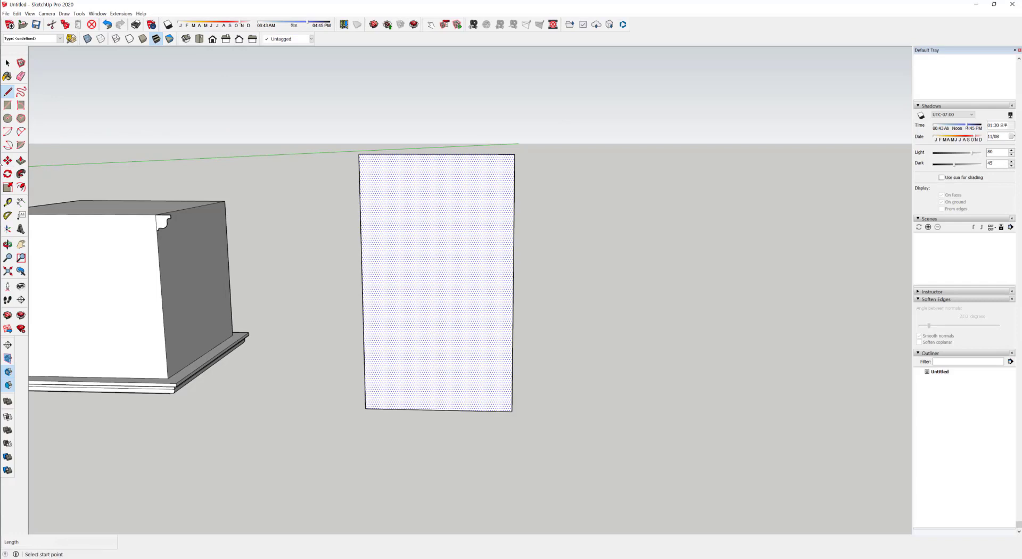
left_click(437, 154)
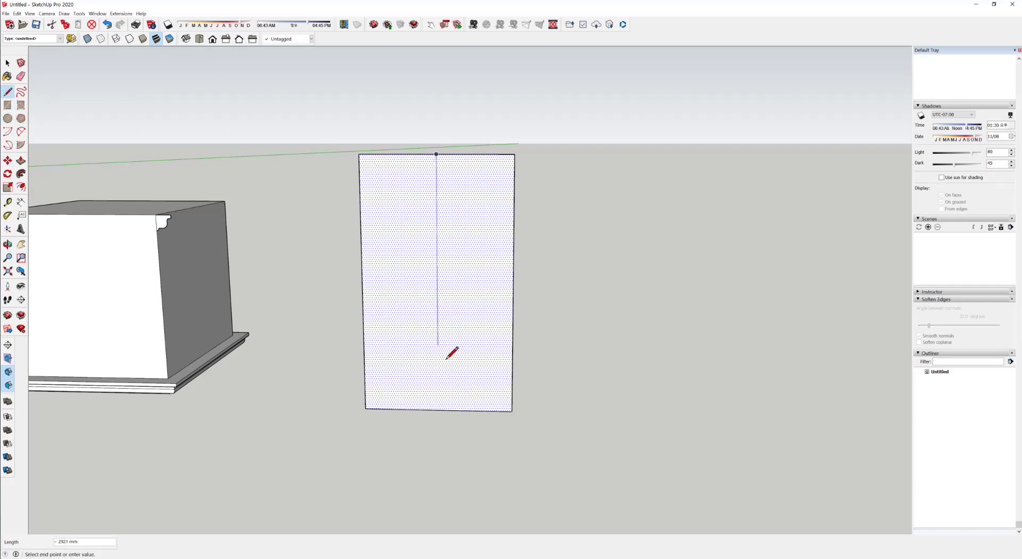
left_click(439, 409)
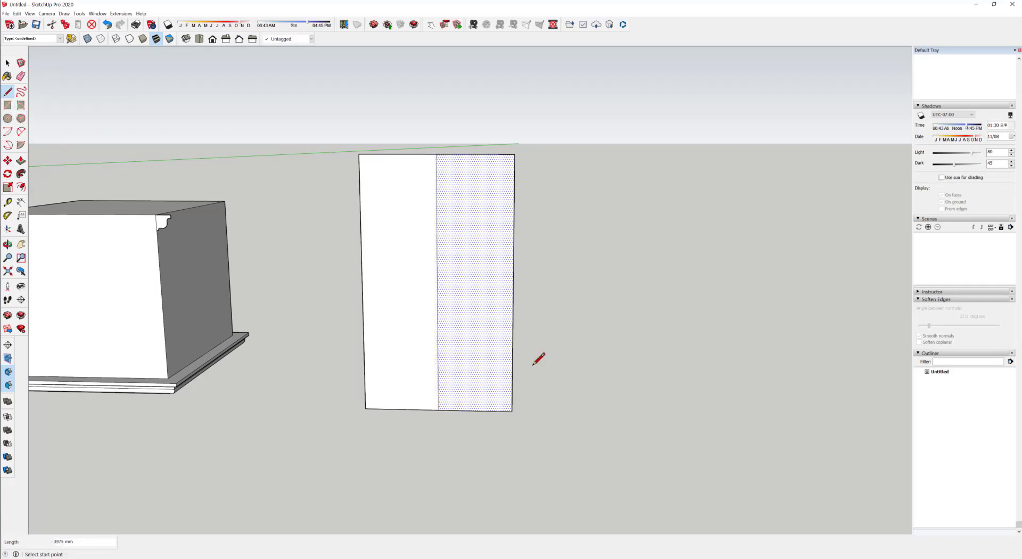
key("space")
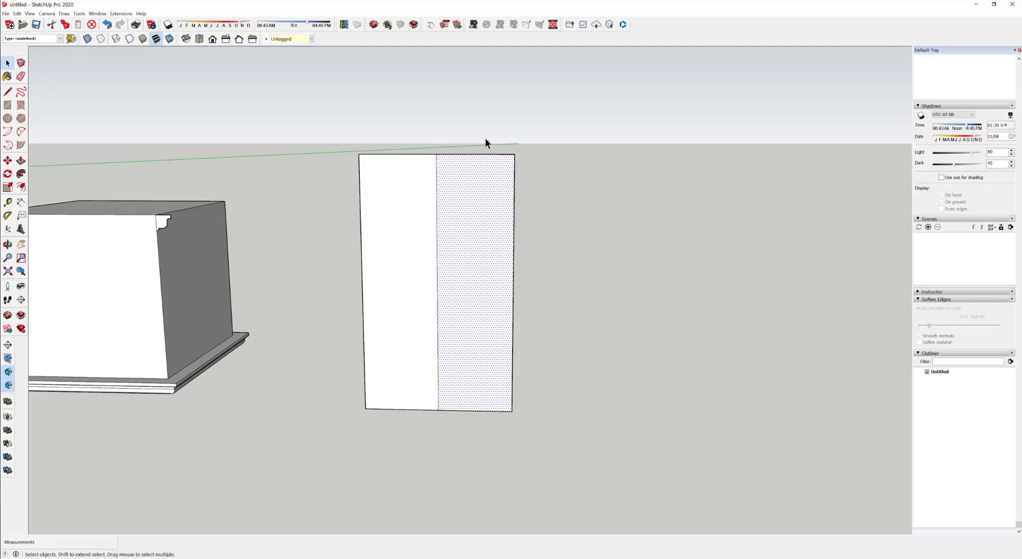
- Draw a slanted line about 1689 mm long from the top edge of the face's right half down to its outer edge
scroll(461, 288, "down", 5)
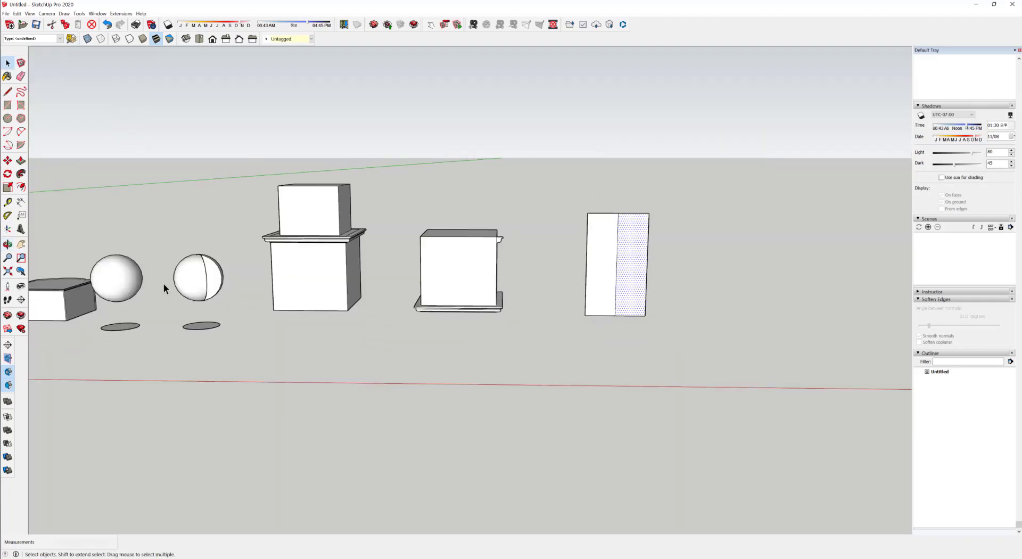
scroll(680, 363, "down", 1)
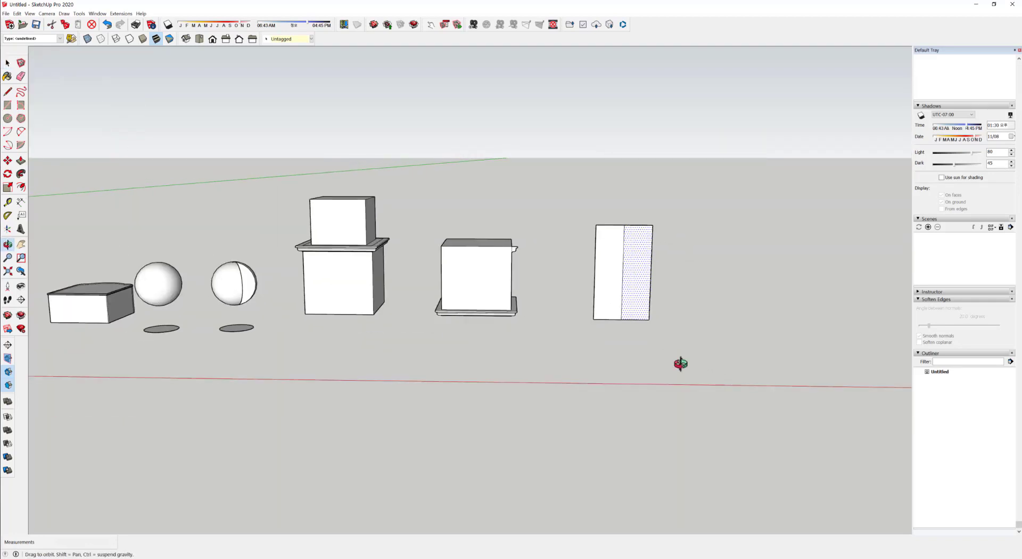
middle_click_drag(680, 363, 680, 258)
scroll(680, 257, "up", 5)
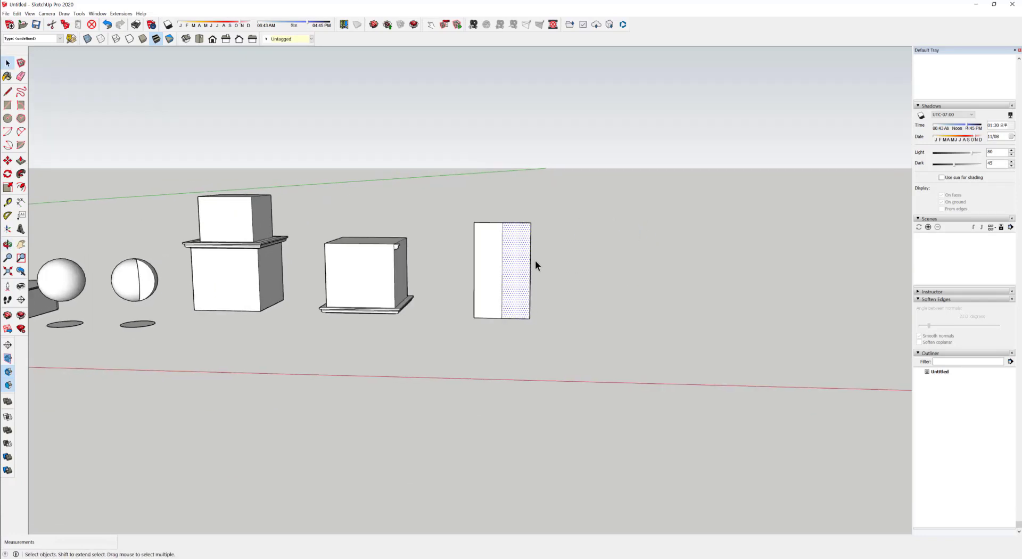
left_click(621, 347)
middle_click_drag(566, 385, 546, 394)
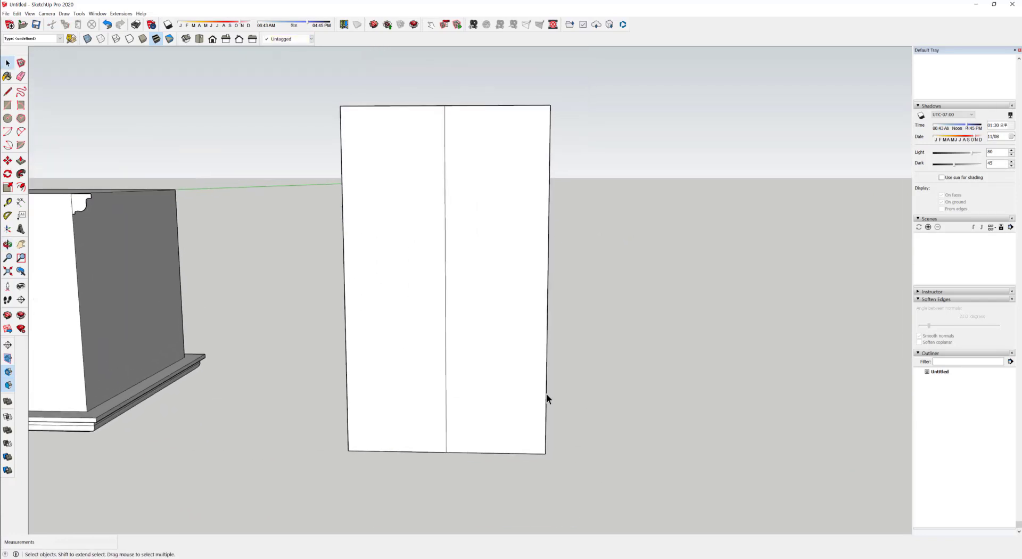
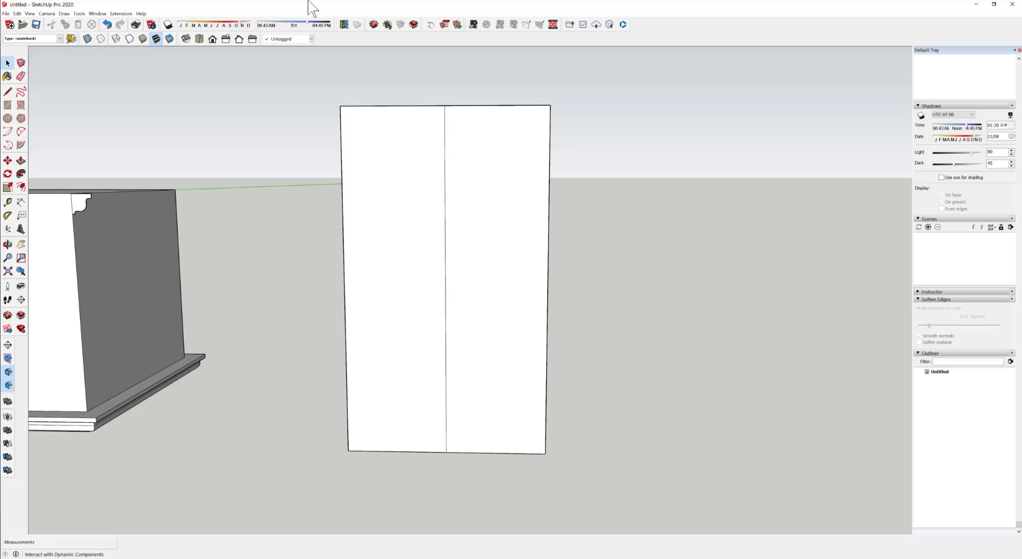
left_click(7, 91)
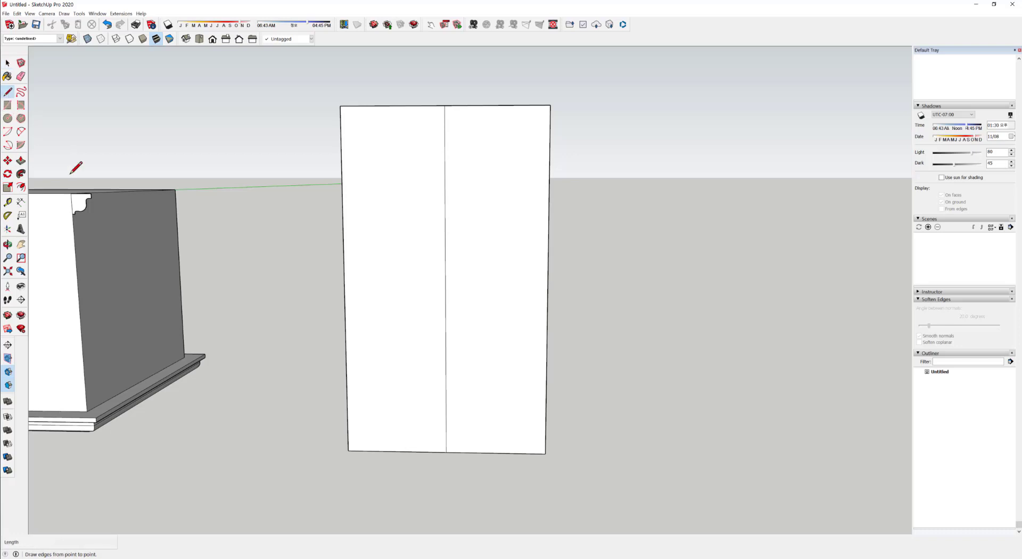
left_click(491, 105)
left_click(548, 248)
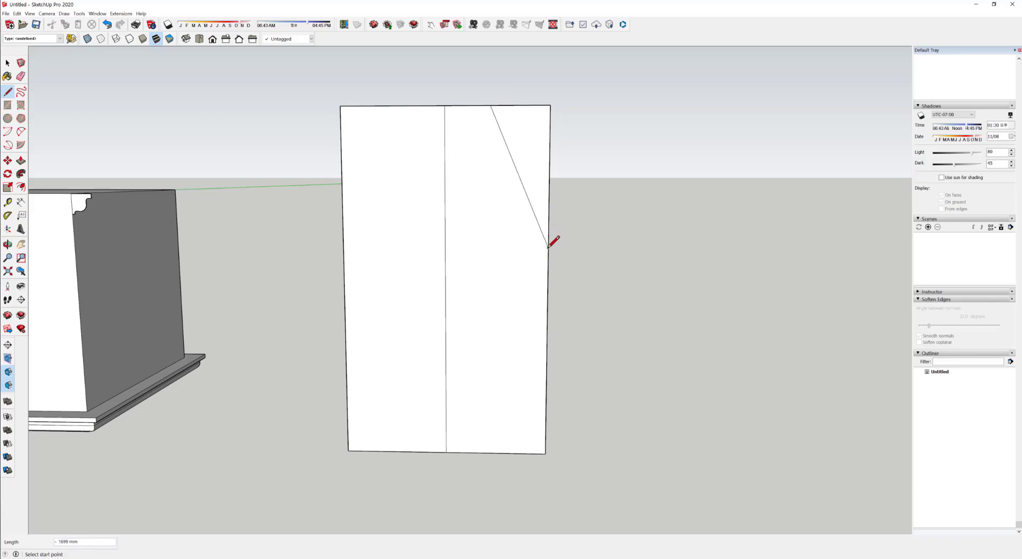
- Continue the half profile inward to near the centre line, straight down as a stem, and out to the bottom edge
left_click(548, 248)
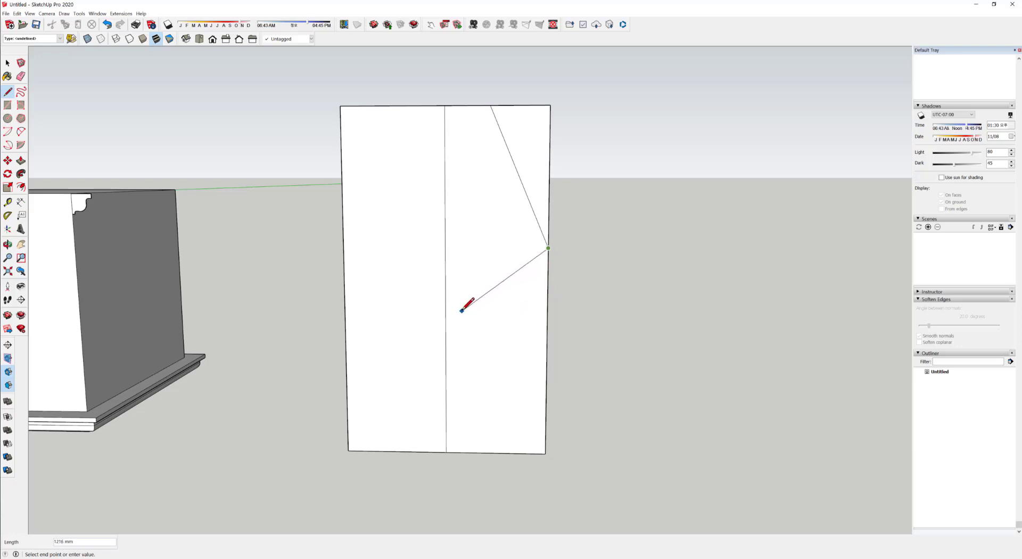
left_click(453, 311)
left_click(452, 440)
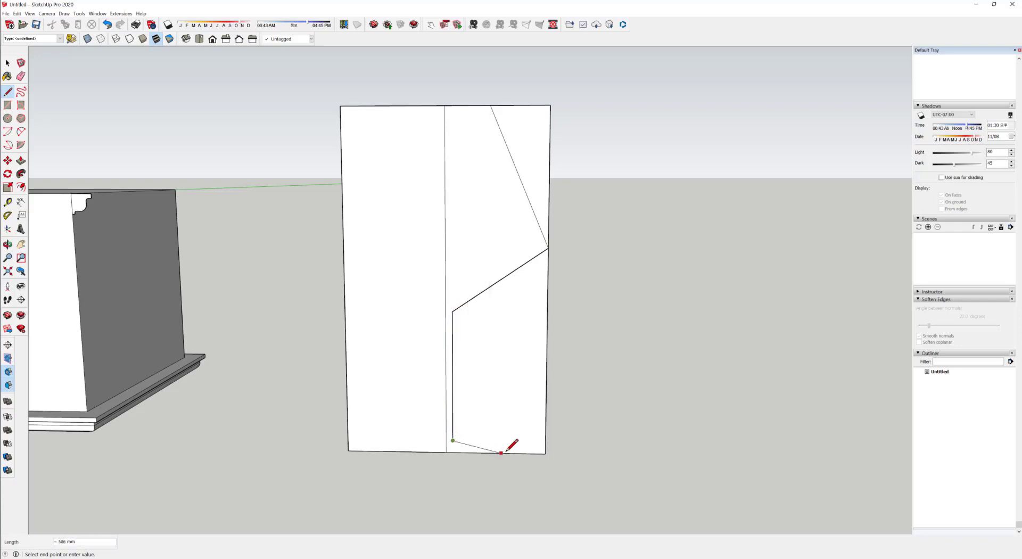
left_click(523, 454)
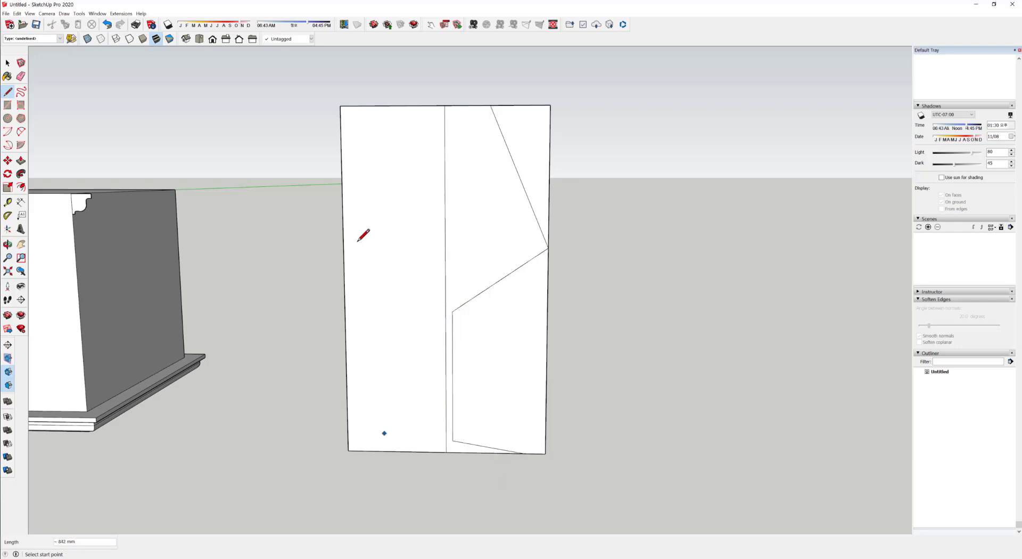
key("space")
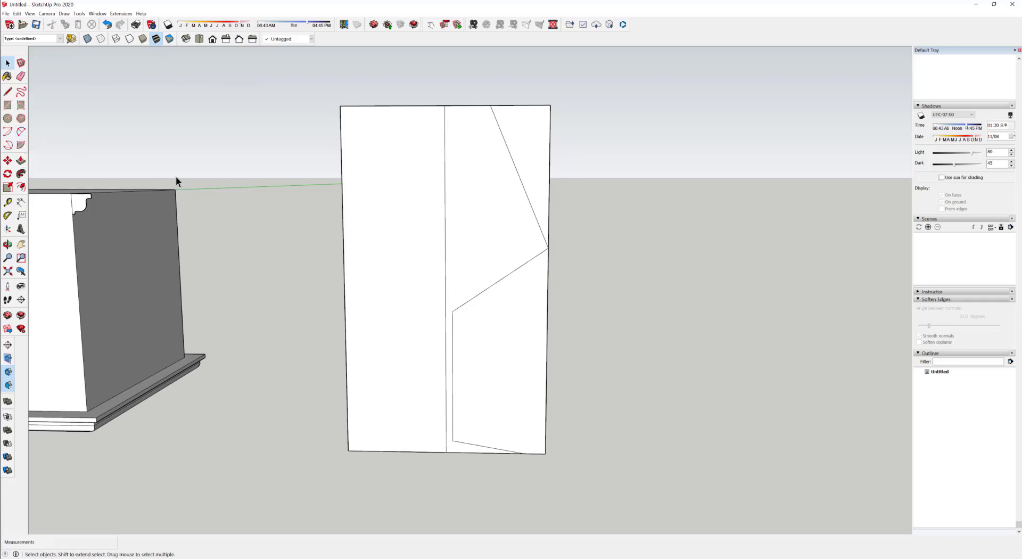
- Draw a tangent arc of about 894 mm radius across the profile's outer corner with the 2 Point Arc tool
left_click(21, 131)
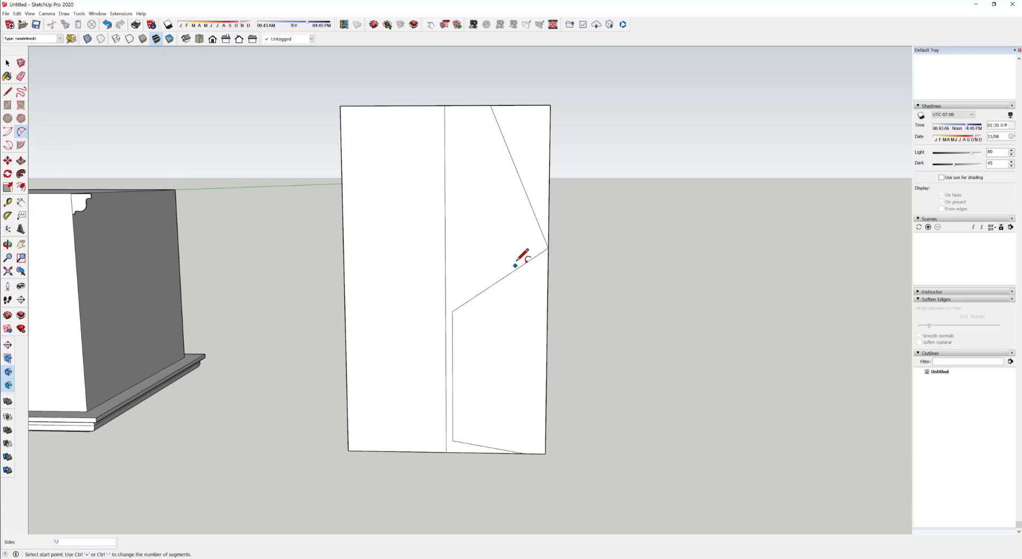
scroll(516, 258, "up", 3)
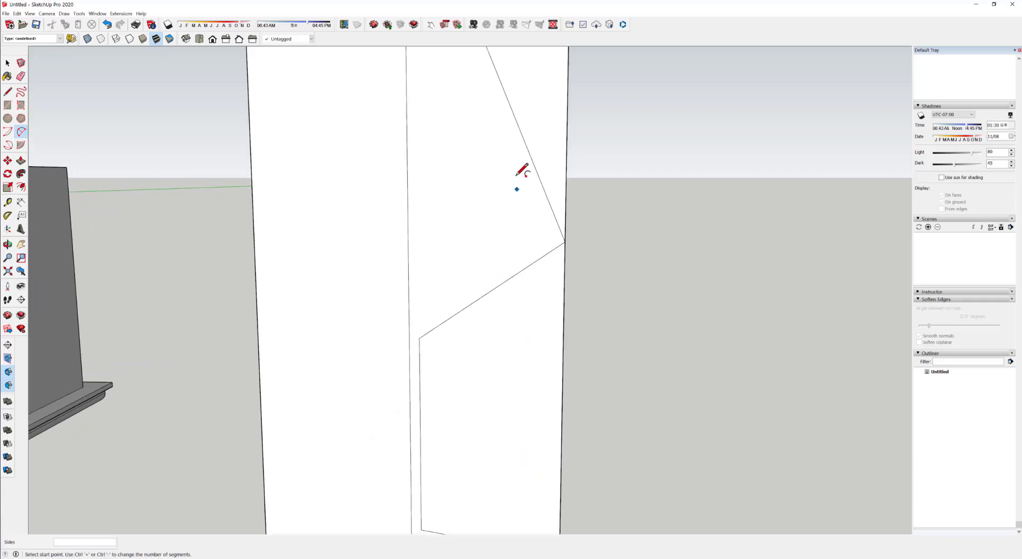
left_click(528, 148)
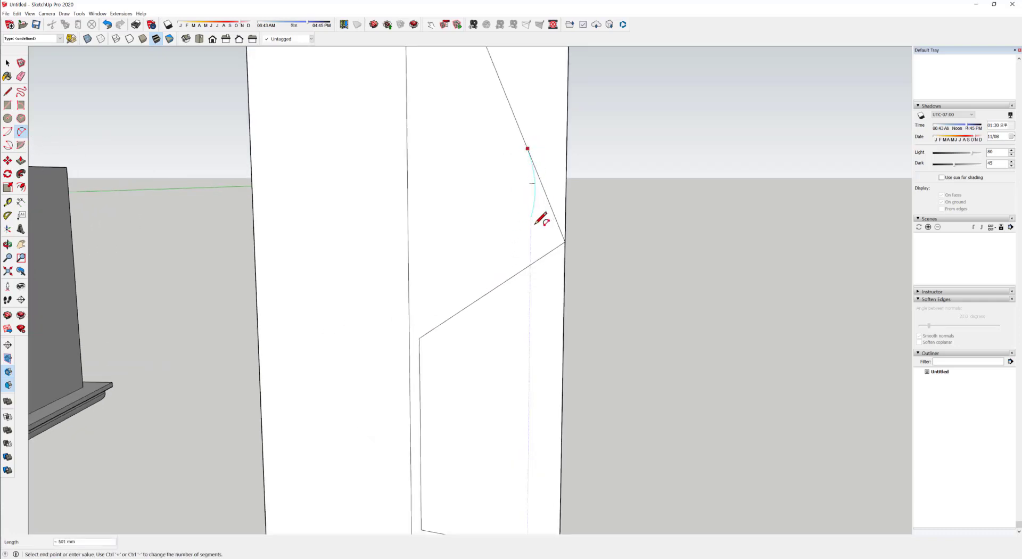
left_click(483, 296)
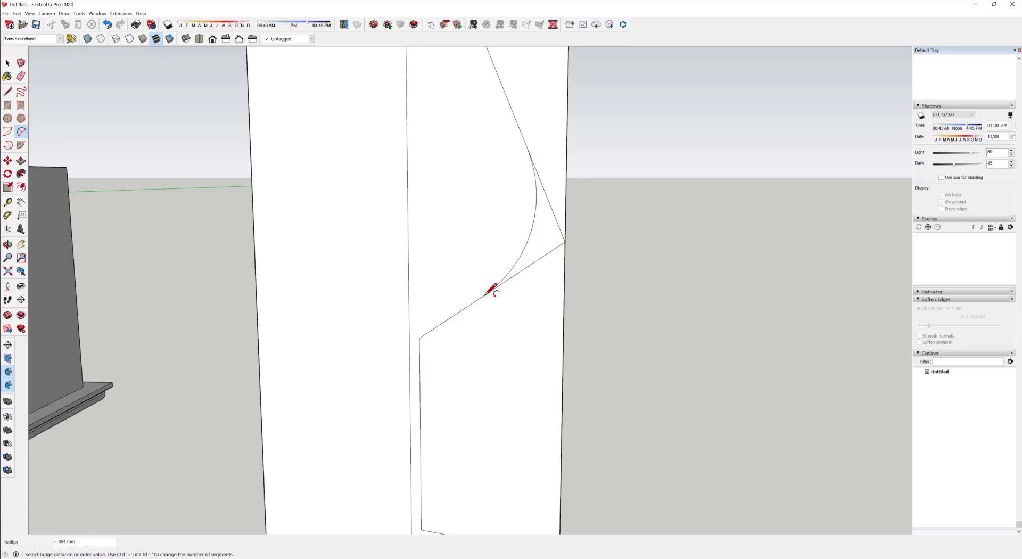
- Fillet the corners at the upper and lower ends of the profile's stem with tangent arcs
scroll(431, 392, "up", 1)
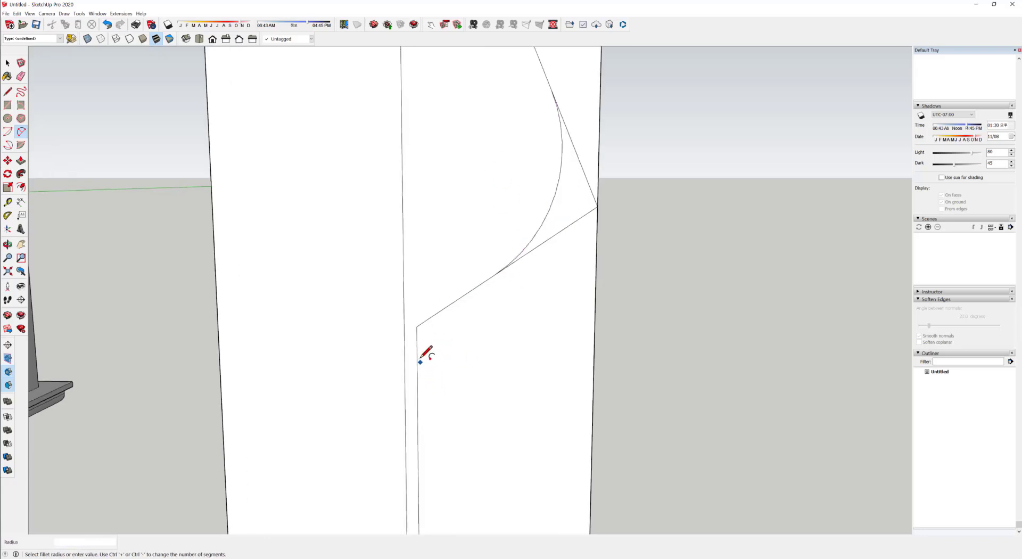
left_click(417, 354)
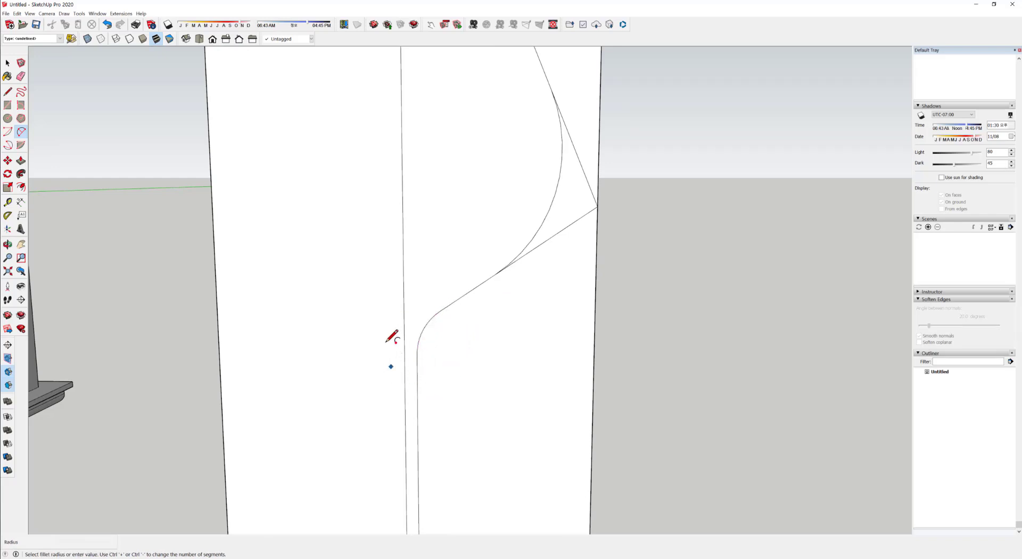
mouse_move(451, 425)
middle_mouse_down("shift")
mouse_move(463, 304)
mouse_move(468, 425)
middle_mouse_up("shift")
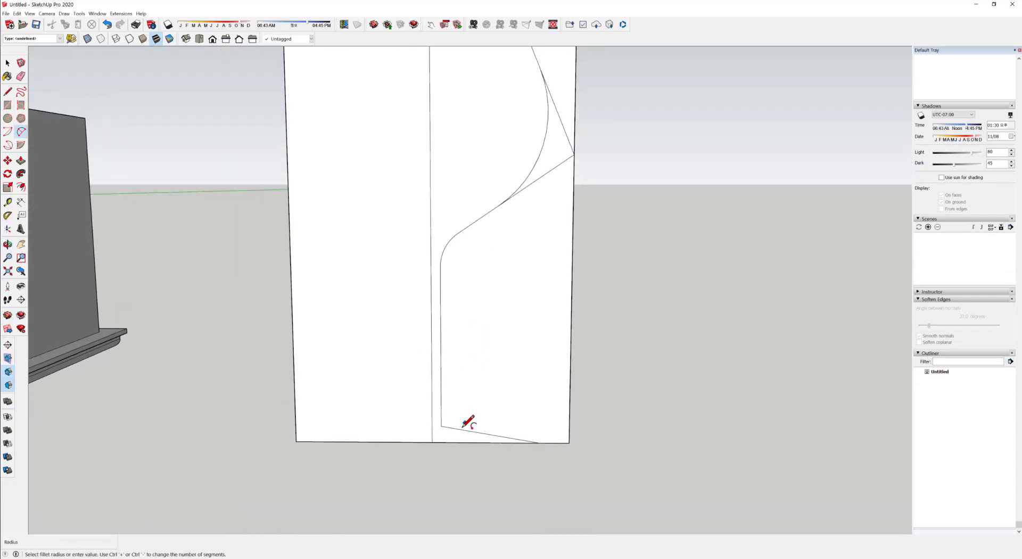
scroll(443, 426, "up", 3)
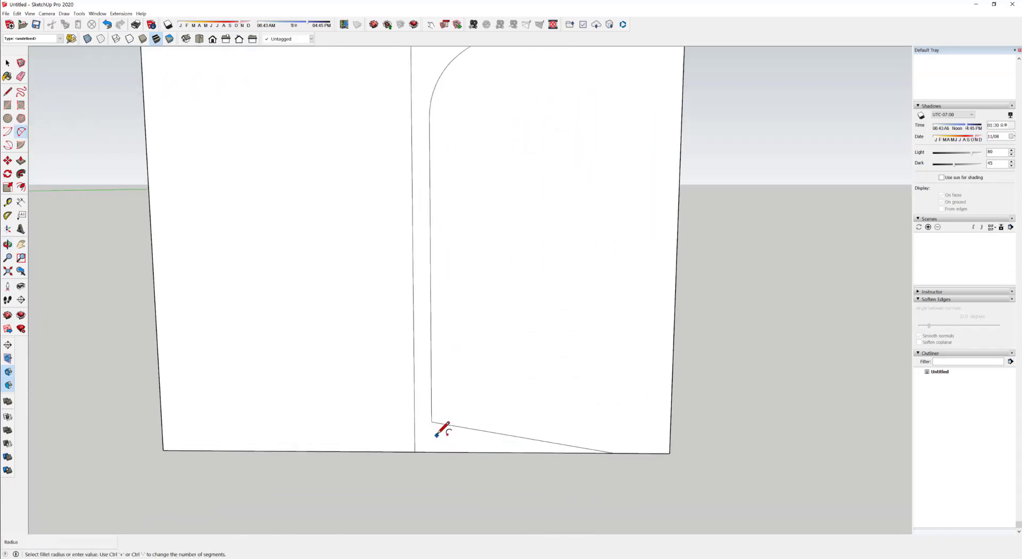
left_click(431, 396)
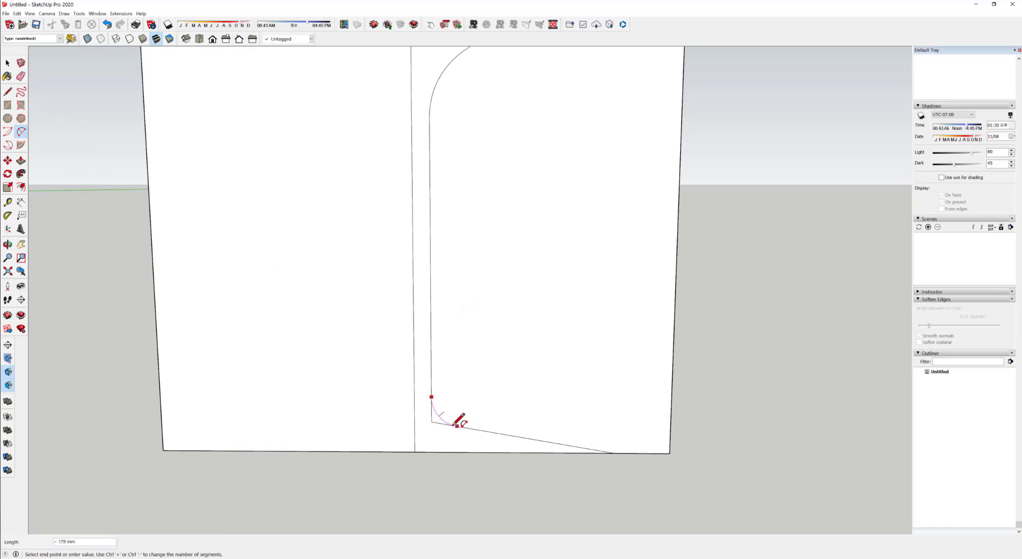
left_click(458, 425)
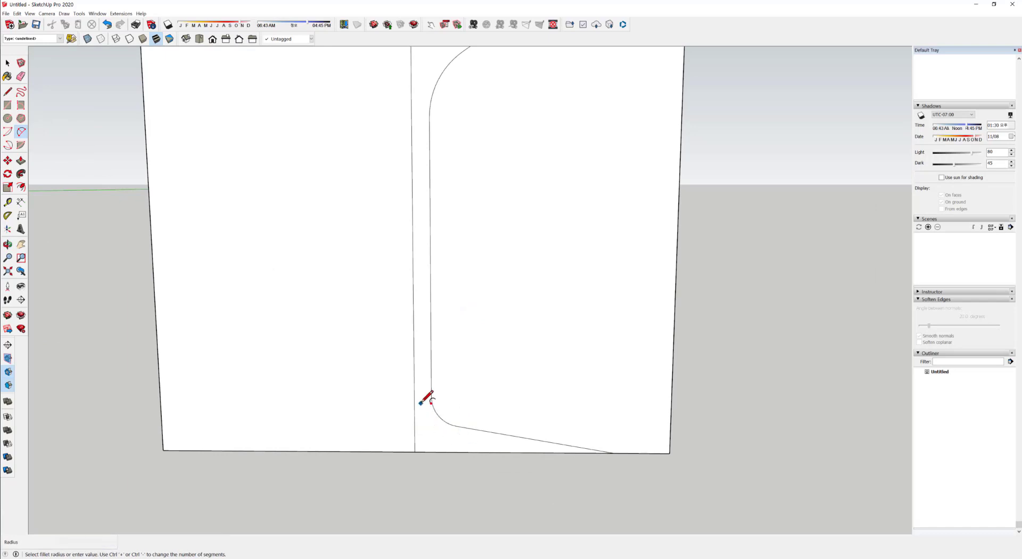
- Round the outer tip of the foot with a tangent arc about 31 mm across, between the sloped line and the bottom edge
scroll(555, 423, "down", 3)
scroll(564, 426, "up", 5)
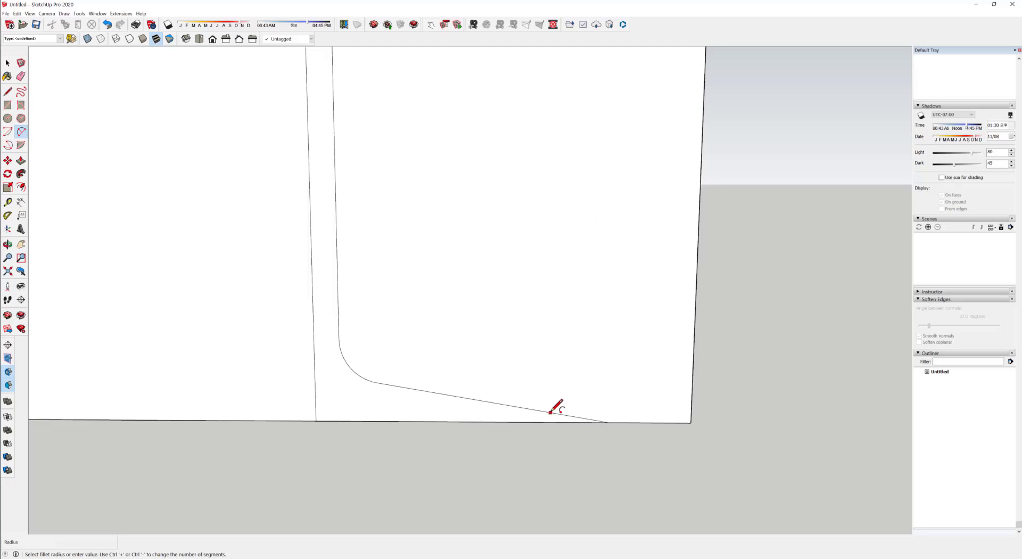
left_click(551, 413)
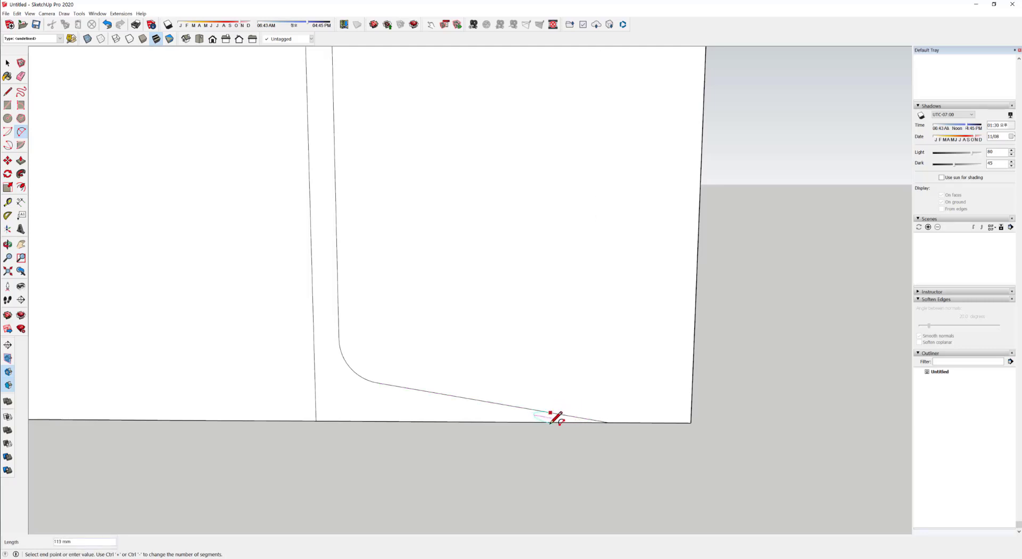
scroll(556, 417, "up", 4)
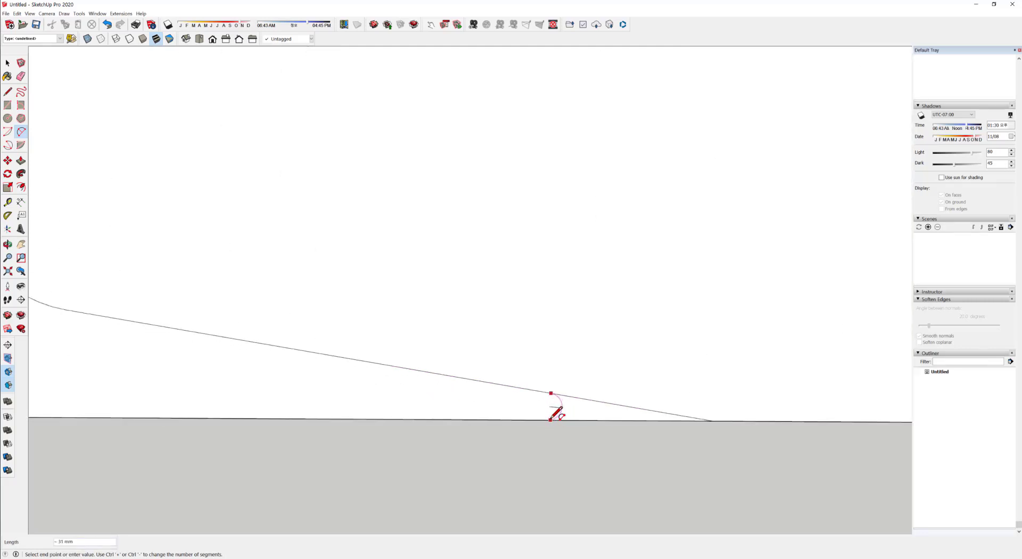
left_click(557, 411)
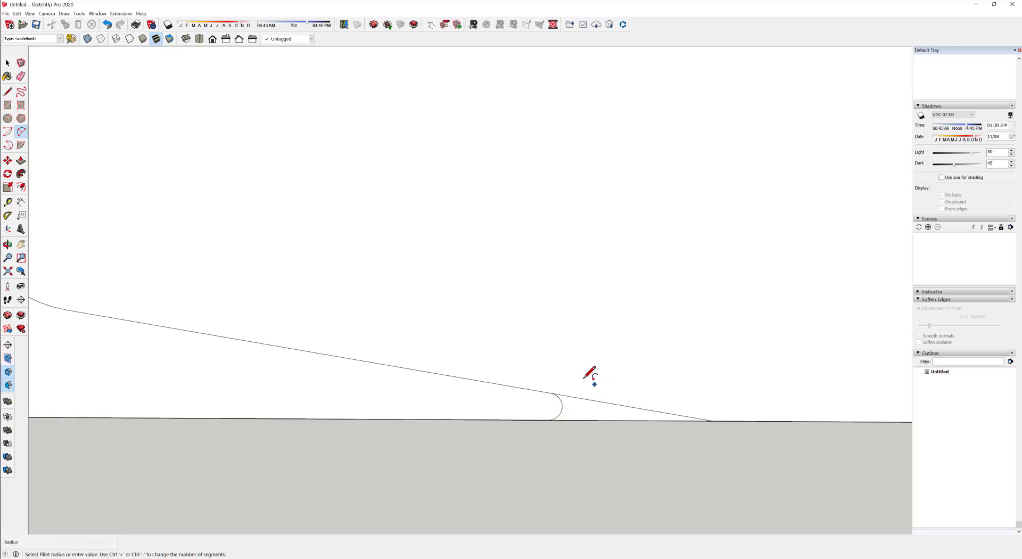
- Erase the surplus edges outside the half profile, at the foot tip, along the face's outer side and at the bowl's outer corner
scroll(602, 411, "down", 5)
scroll(586, 420, "down", 5)
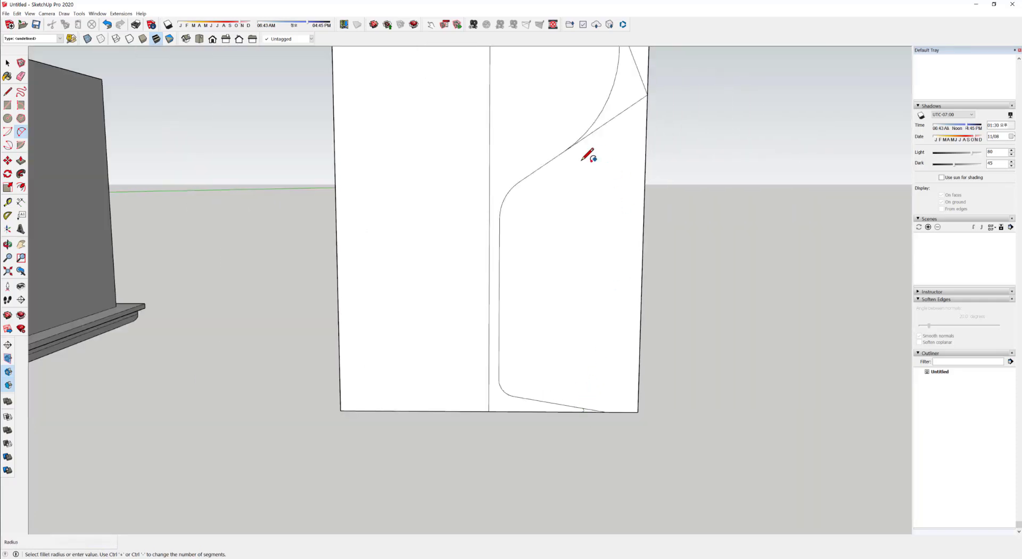
middle_click_drag(614, 172, 592, 175)
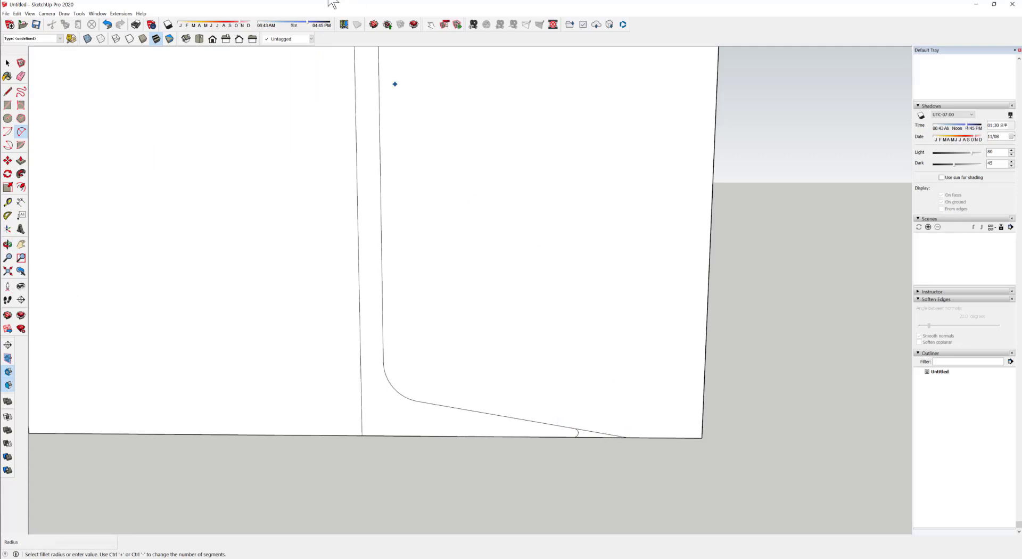
left_click(21, 76)
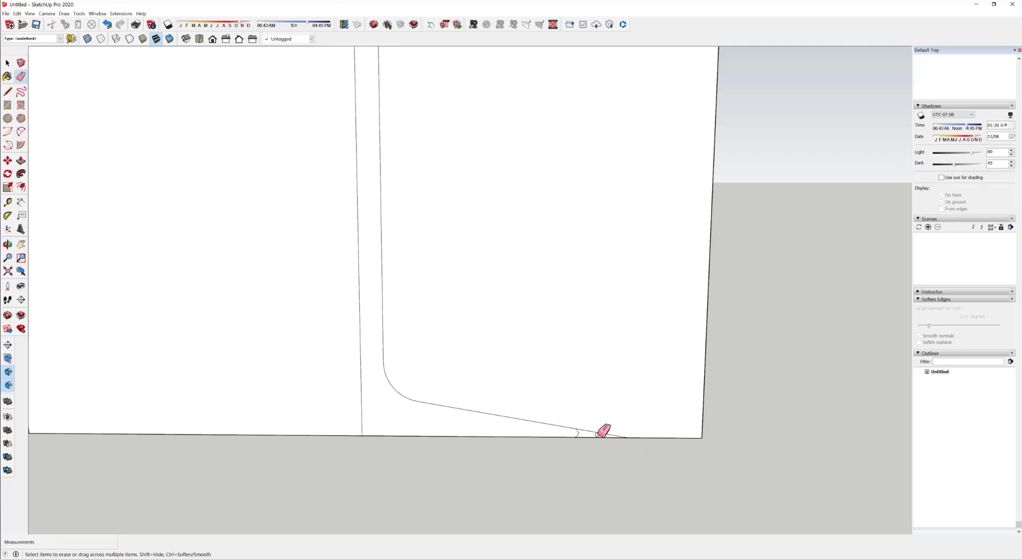
left_click(597, 433)
mouse_move(662, 434)
left_mouse_down()
mouse_move(692, 429)
mouse_move(711, 199)
left_mouse_up()
middle_click_drag(689, 183, 631, 463, "shift")
middle_click_drag(606, 252, 627, 514, "shift")
left_click_drag(686, 218, 674, 283)
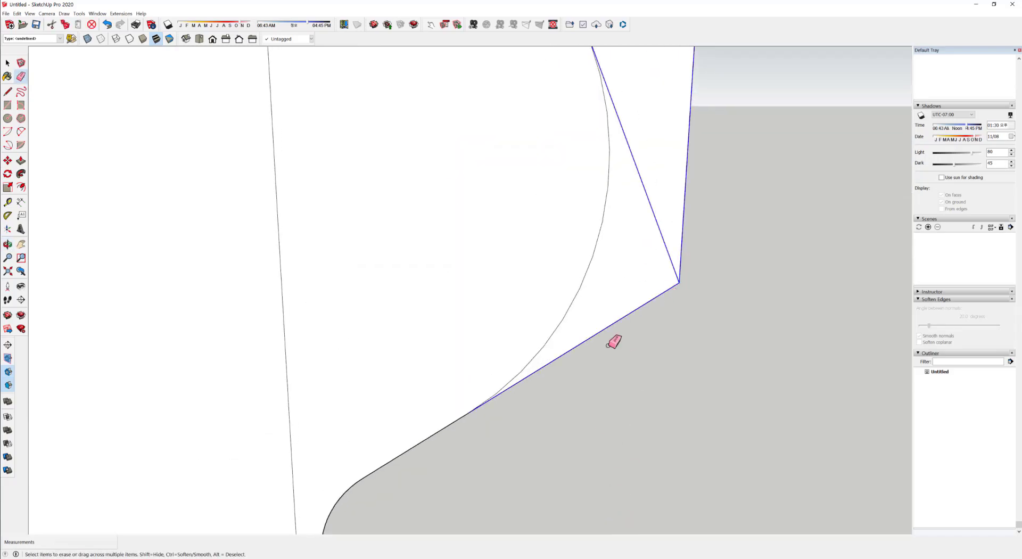
left_click_drag(614, 342, 633, 284)
scroll(625, 278, "down", 5)
left_click(626, 178)
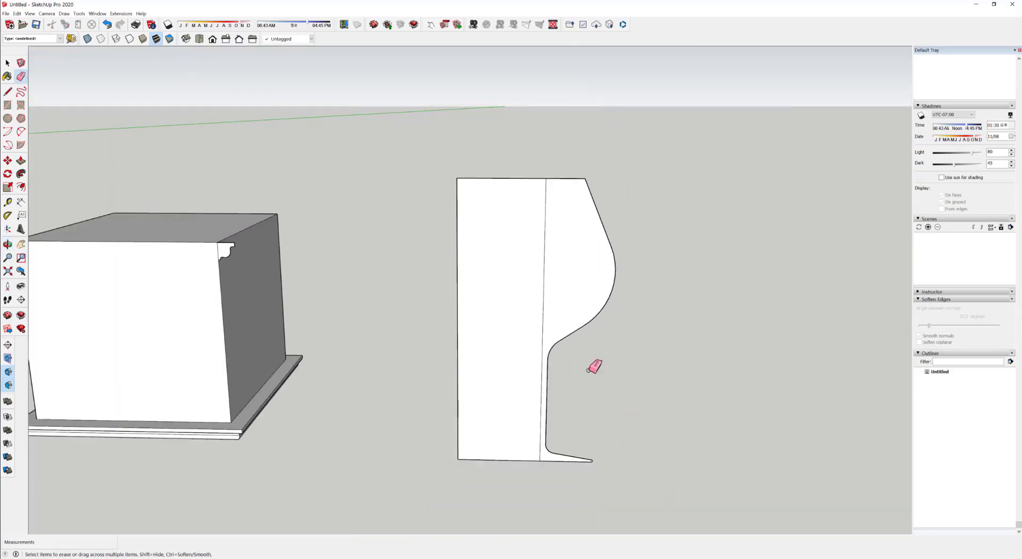
- Offset the half profile's outline inward by about 69 mm to form the goblet's wall thickness
mouse_move(573, 412)
middle_mouse_down()
mouse_move(559, 410)
mouse_move(536, 312)
middle_mouse_up()
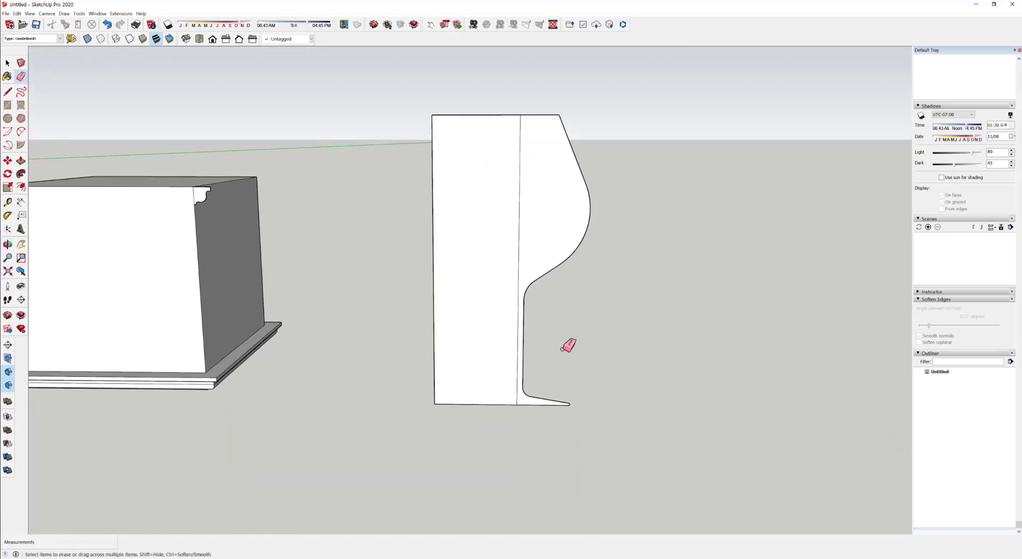
middle_click_drag(550, 372, 497, 362)
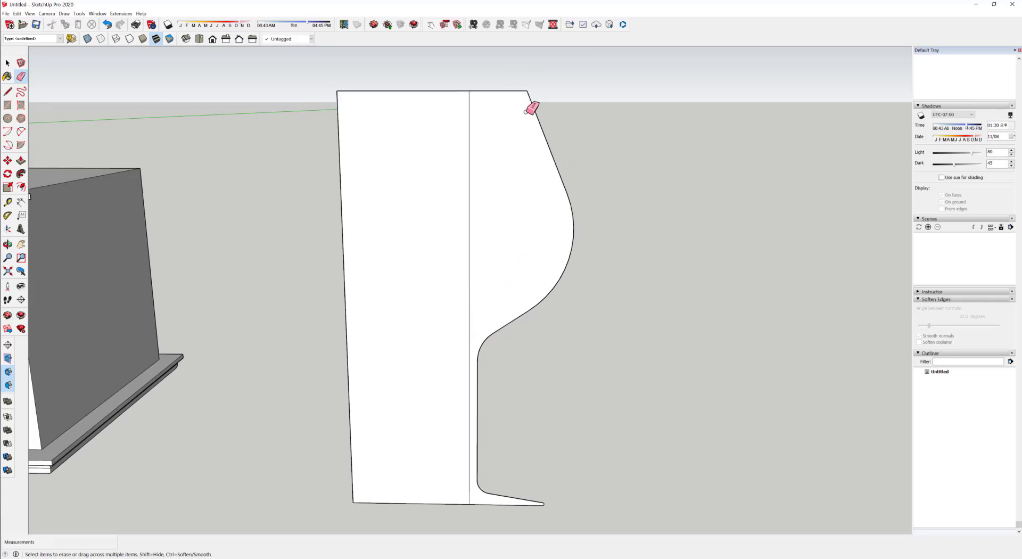
key("space")
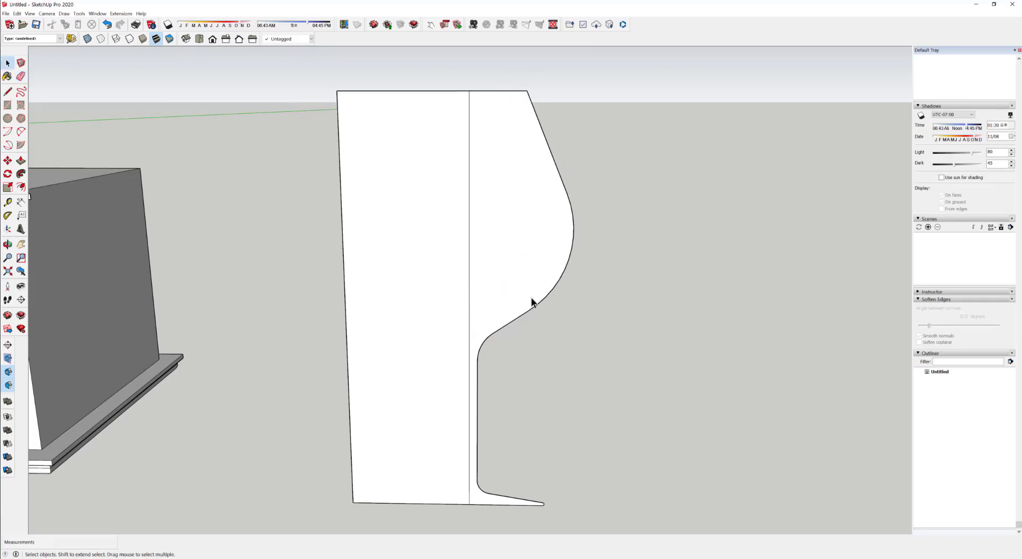
left_click(21, 186)
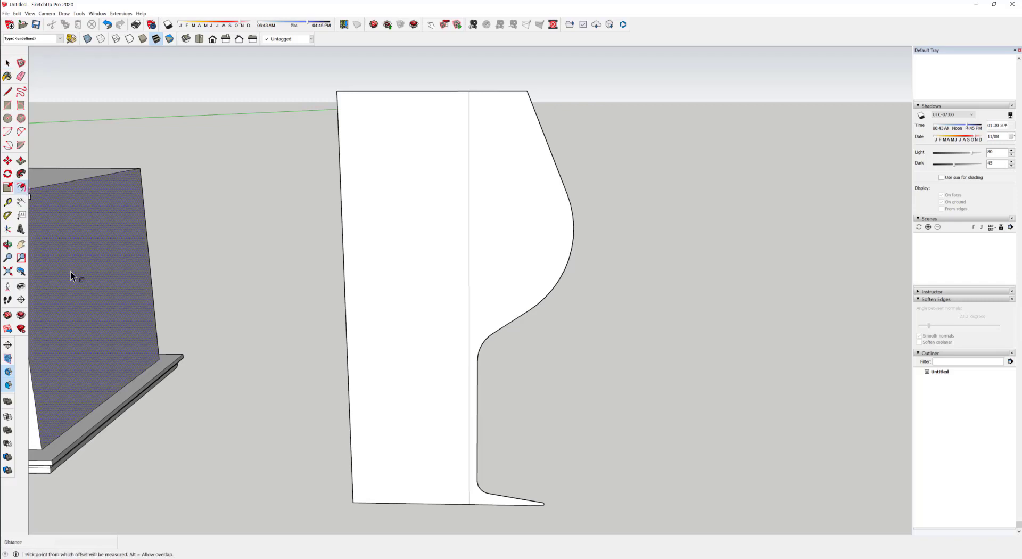
left_click(497, 327)
left_click(497, 325)
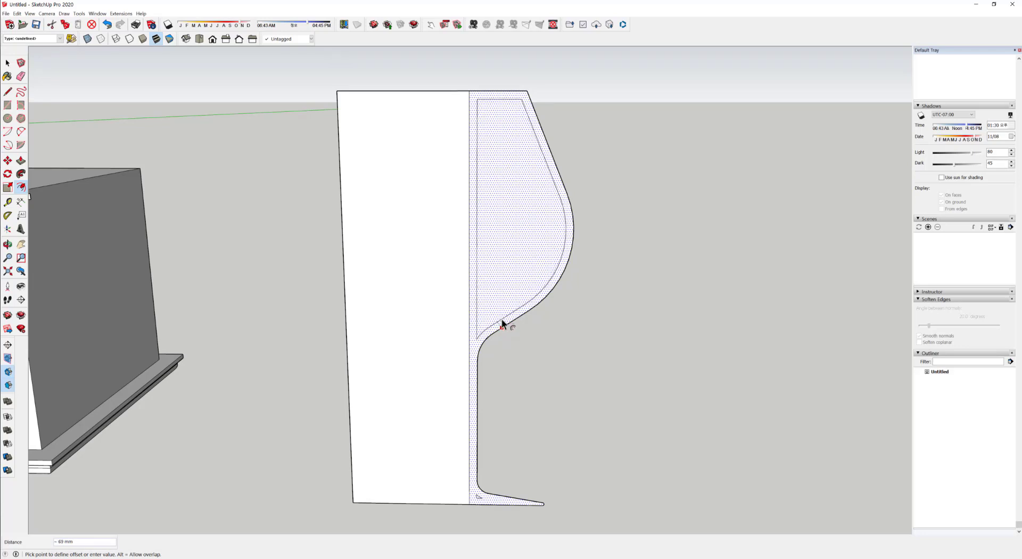
left_click(502, 320)
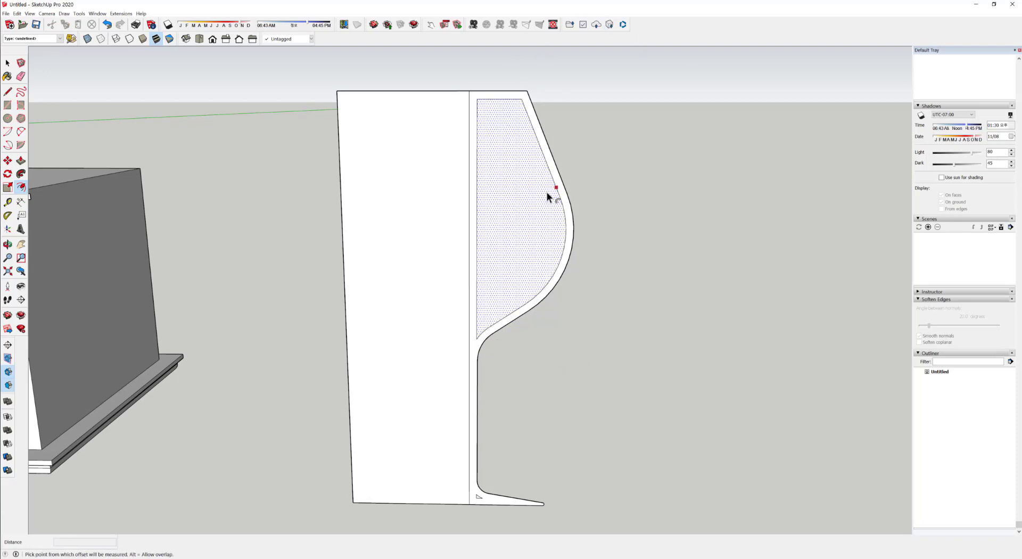
- Draw a horizontal line about 157 mm long from the lower end of the inner bowl curve to the centre line
left_click(504, 183)
scroll(488, 333, "up", 5)
scroll(459, 332, "up", 2)
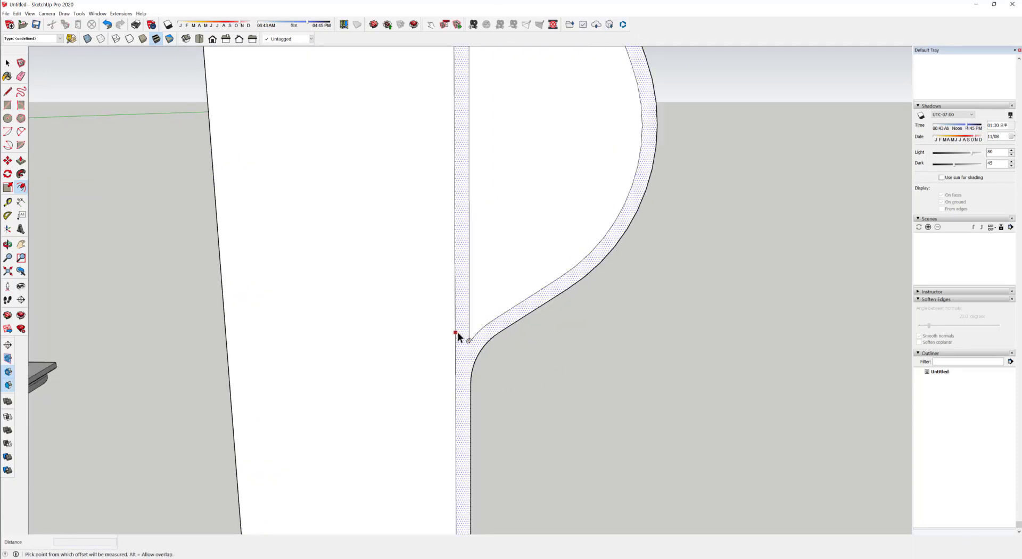
key("space")
left_click(465, 337)
left_click(7, 92)
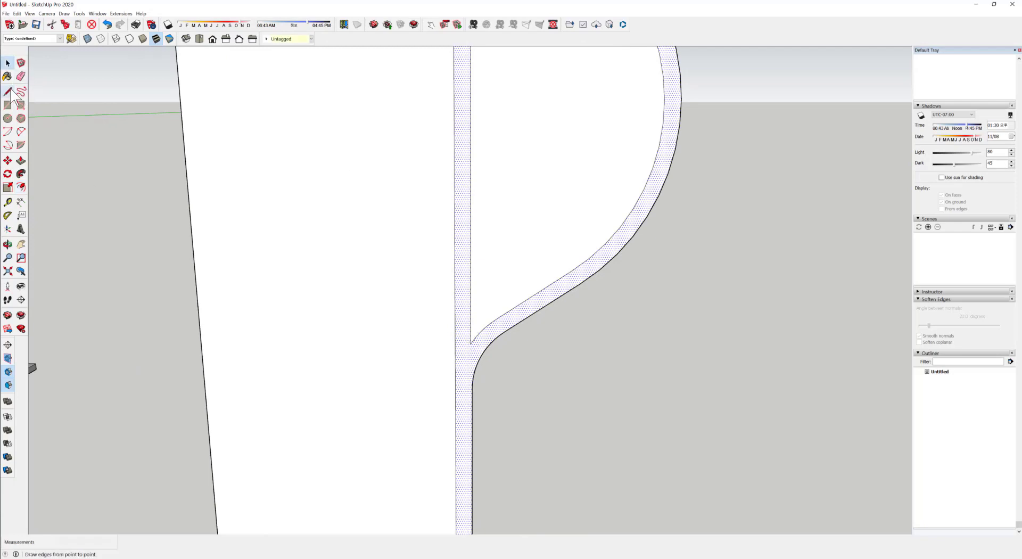
left_click(490, 324)
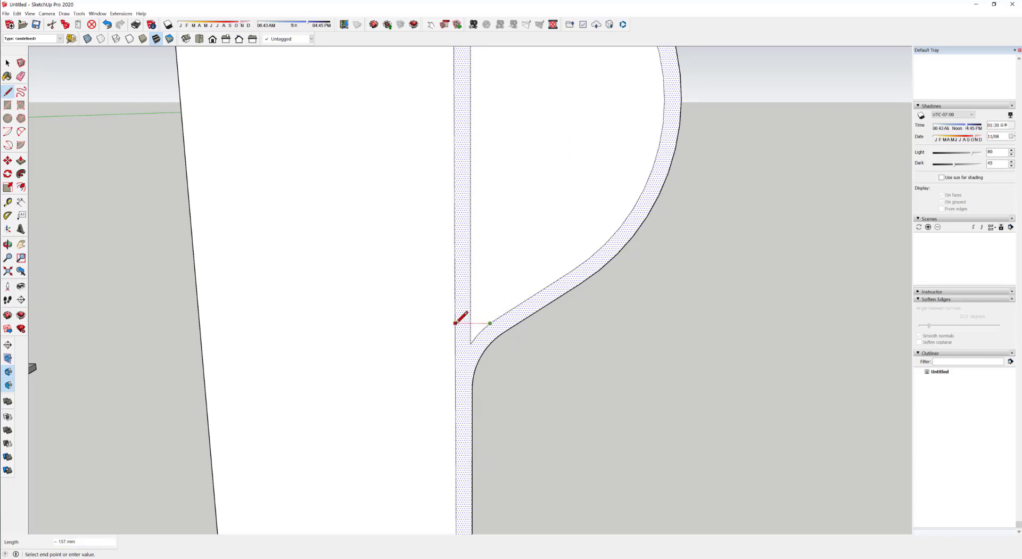
- Extend the inner slanted wall line by about 75 mm up to the face's top edge
middle_click_drag(558, 222, 473, 557)
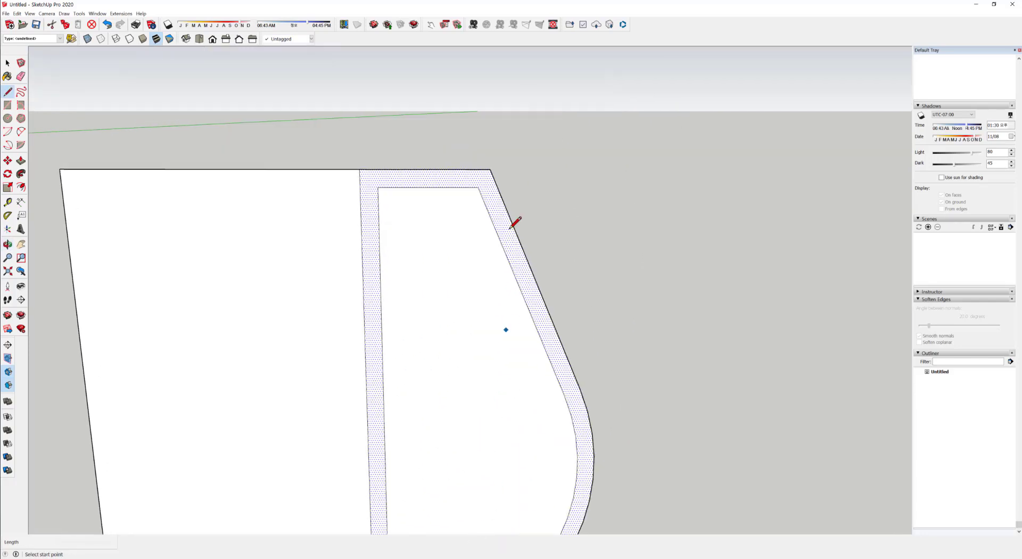
left_click(478, 188)
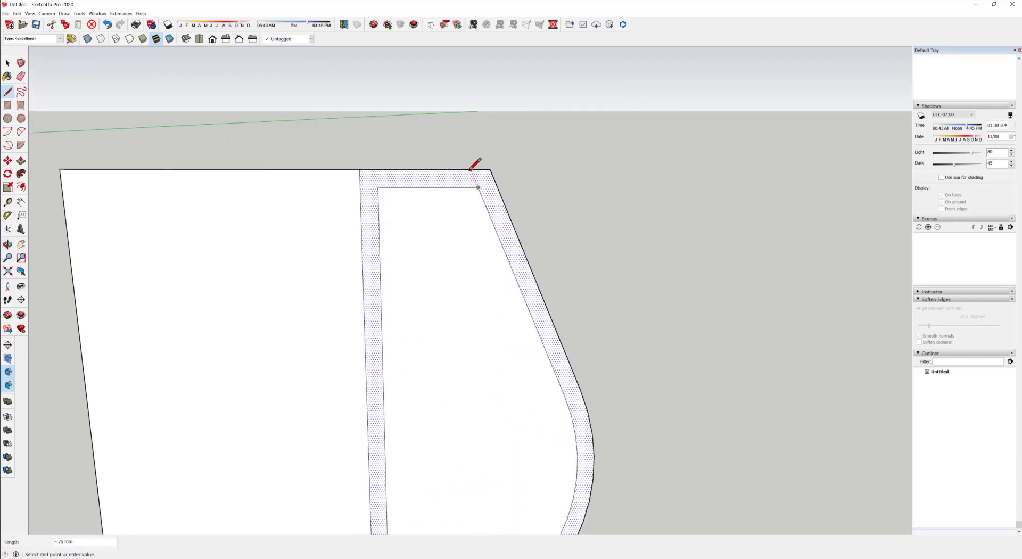
left_click(471, 169)
- Erase the offset wedge below the bowl's floor line and the two vertical edges above it at the centre
scroll(450, 343, "down", 4)
middle_click_drag(437, 301, 437, 305)
middle_click_drag(437, 304, 464, 55, "shift")
scroll(439, 340, "up", 3)
scroll(441, 325, "down", 5)
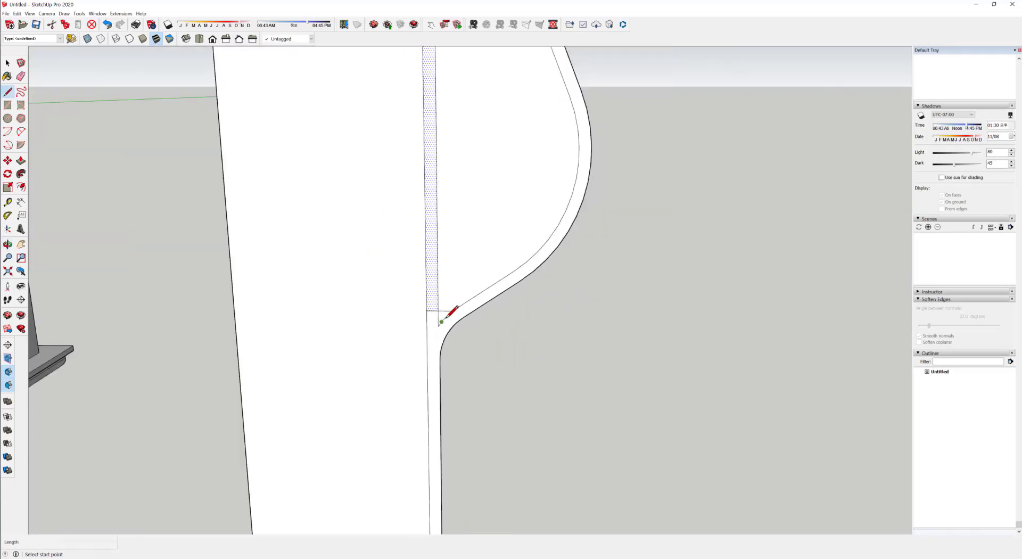
key("space")
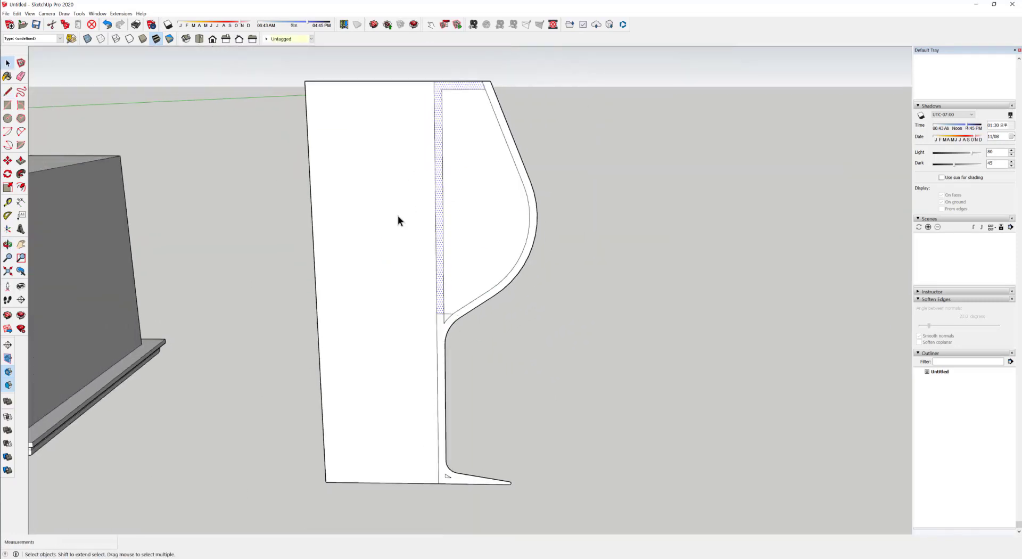
left_click(20, 76)
scroll(423, 319, "up", 4)
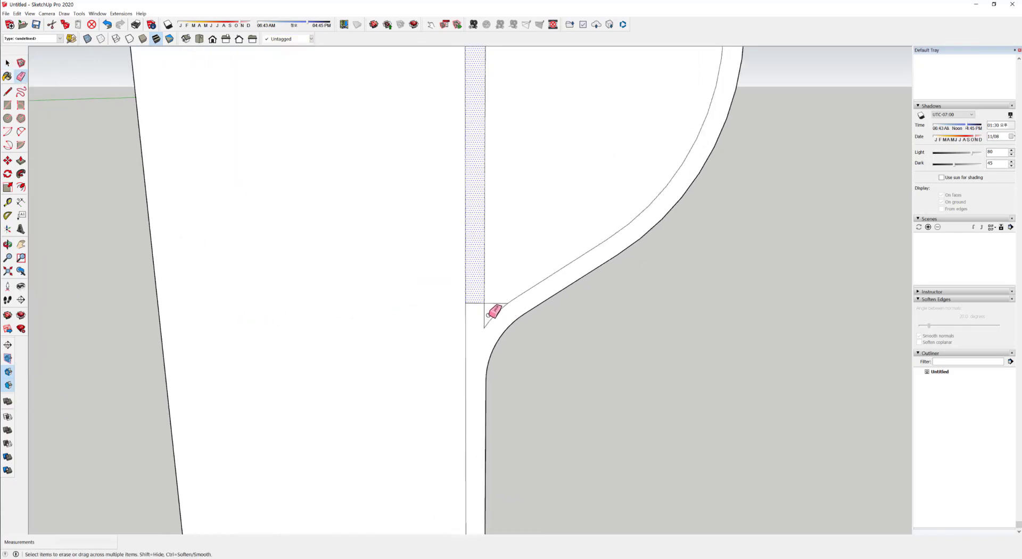
scroll(488, 315, "down", 2)
mouse_move(493, 184)
middle_mouse_down()
mouse_move(459, 176)
mouse_move(389, 265)
mouse_move(360, 321)
middle_mouse_up()
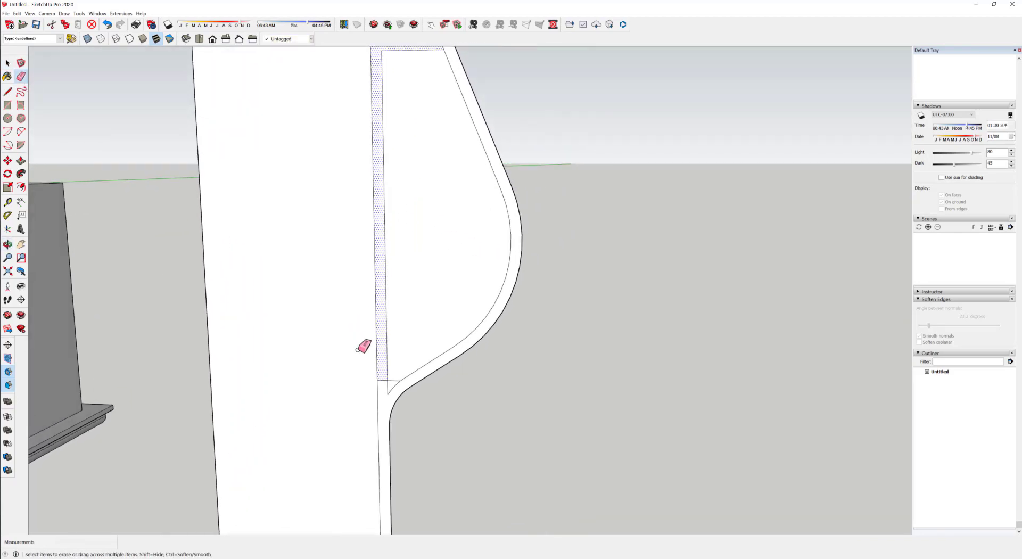
scroll(361, 388, "up", 3)
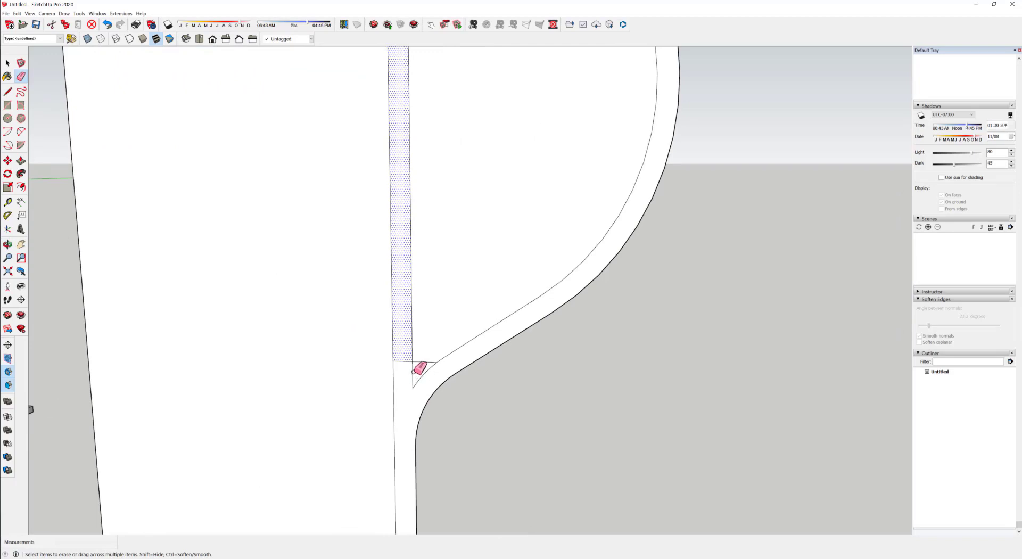
left_click_drag(414, 371, 420, 380)
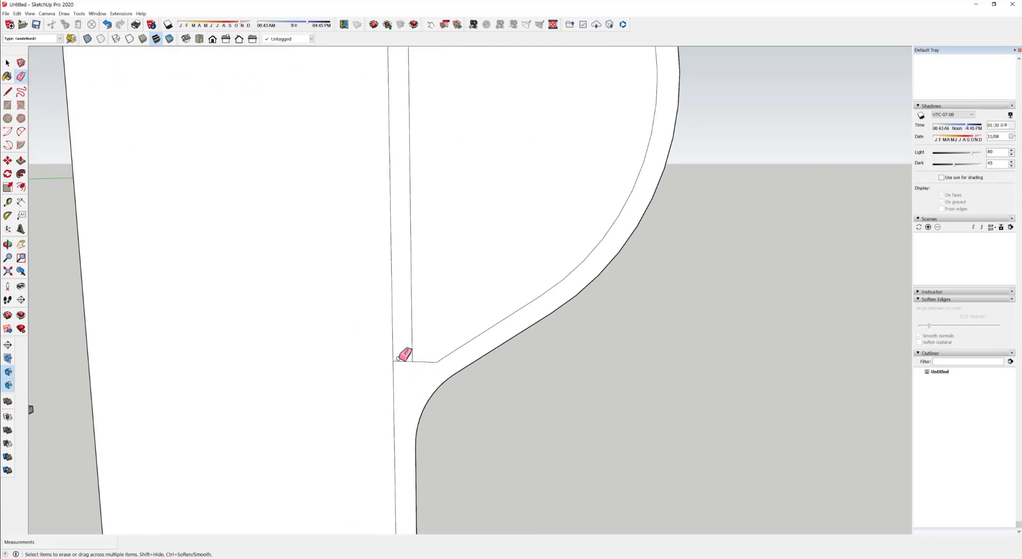
left_click_drag(421, 343, 395, 332)
- Erase the leftover top edges of the bowl and the outline of the face's unused half, leaving only the goblet section
middle_click_drag(440, 292, 476, 326)
scroll(553, 190, "down", 3)
scroll(479, 145, "down", 3)
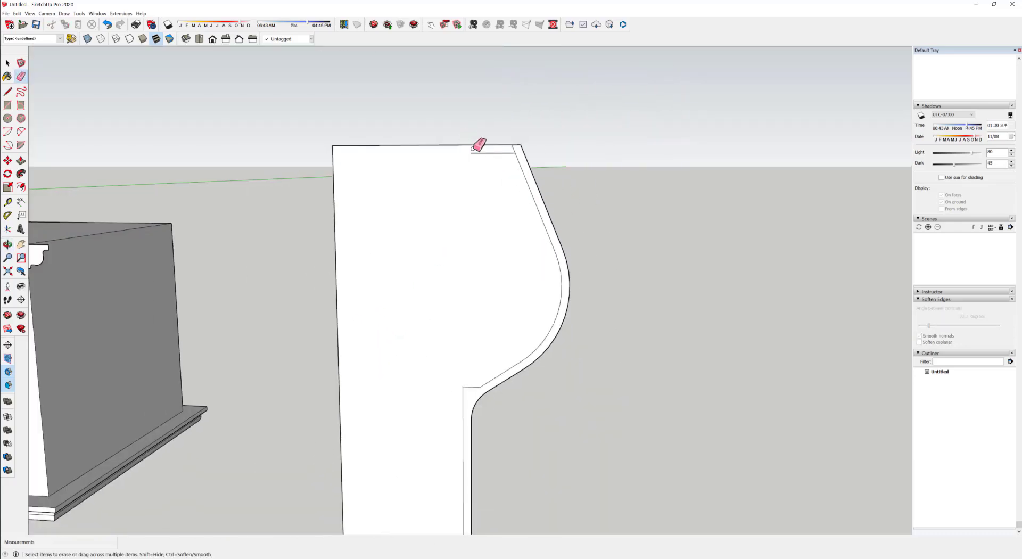
left_click(490, 154)
left_click_drag(484, 145, 482, 145)
left_click_drag(356, 275, 331, 270)
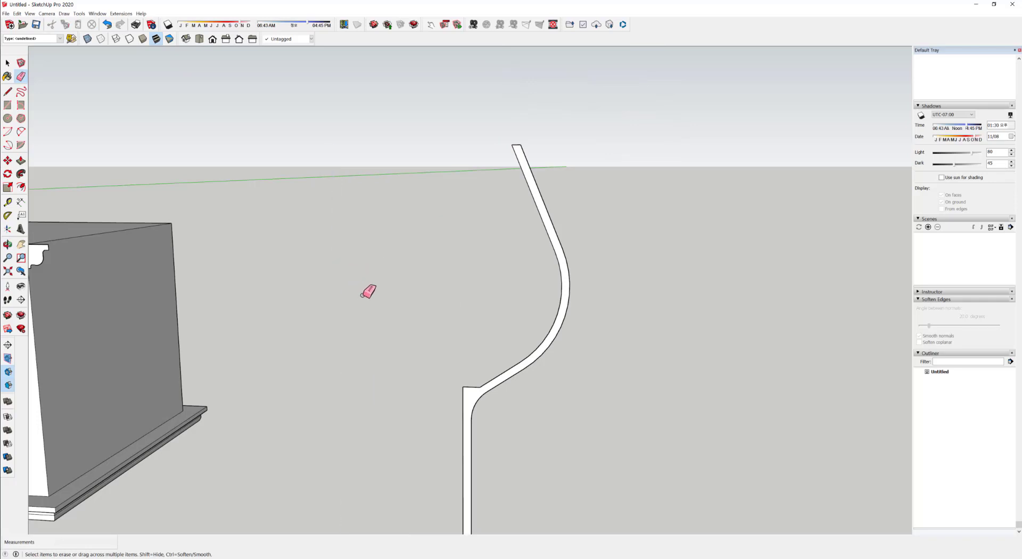
key("ctrl+z")
mouse_move(365, 326)
middle_mouse_down()
mouse_move(400, 191)
mouse_move(393, 230)
middle_mouse_up()
left_click_drag(366, 350, 355, 341)
left_click_drag(401, 459, 393, 447)
- Erase the small leftover offset triangle inside the foot of the goblet section
scroll(521, 447, "up", 5)
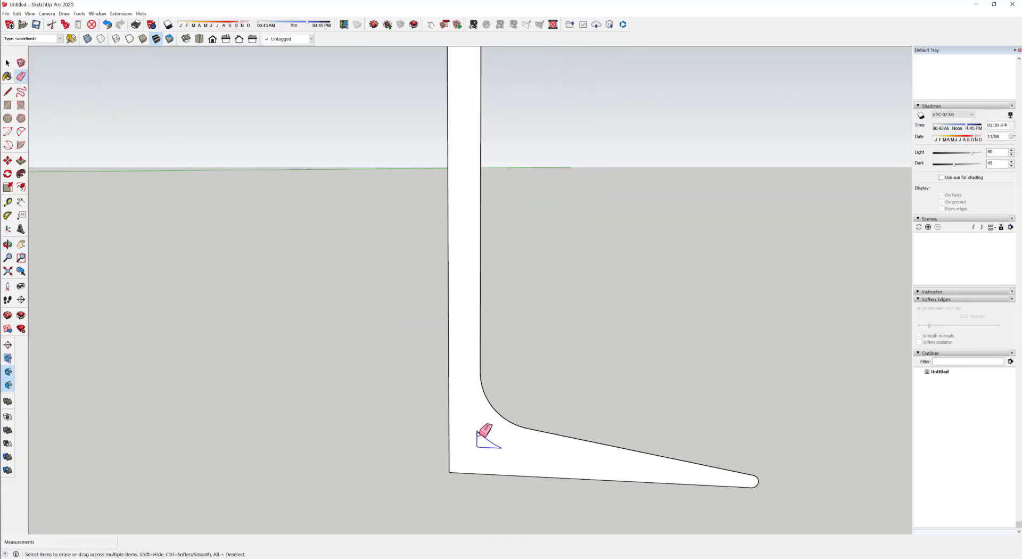
mouse_move(609, 449)
middle_mouse_down()
mouse_move(561, 359)
mouse_move(610, 209)
middle_mouse_up()
scroll(560, 279, "up", 6)
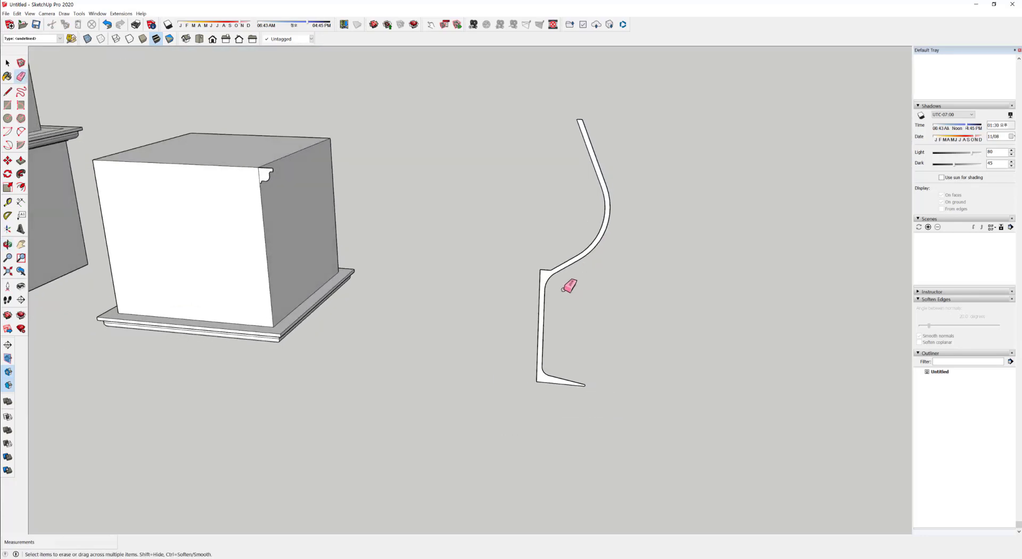
- Draw an arc across the inner corner where the bowl's floor line meets the sloped inner wall
mouse_move(584, 253)
middle_mouse_down("shift")
mouse_move(559, 317)
mouse_move(581, 300)
mouse_move(544, 302)
middle_mouse_up("shift")
scroll(545, 313, "up", 2)
scroll(482, 334, "up", 3)
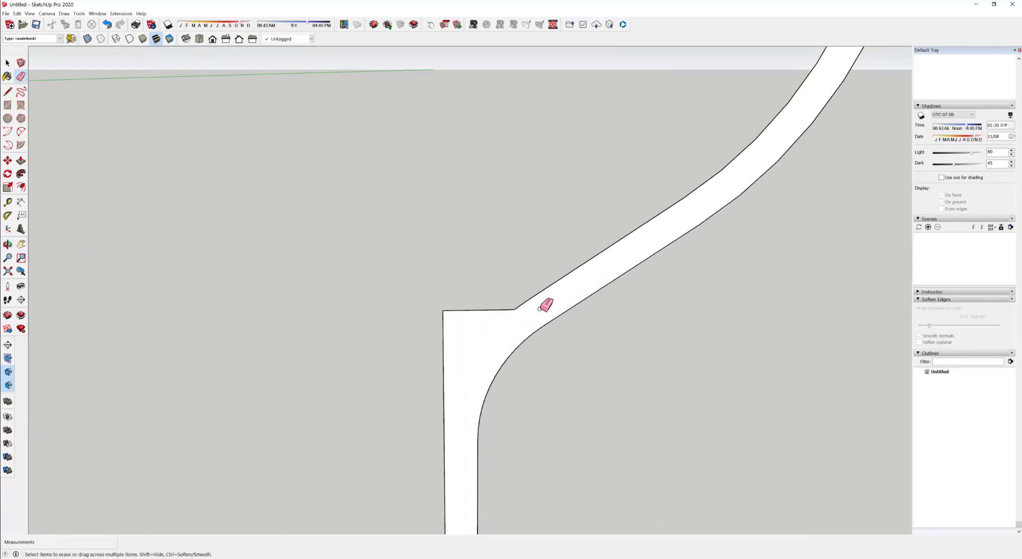
key("a")
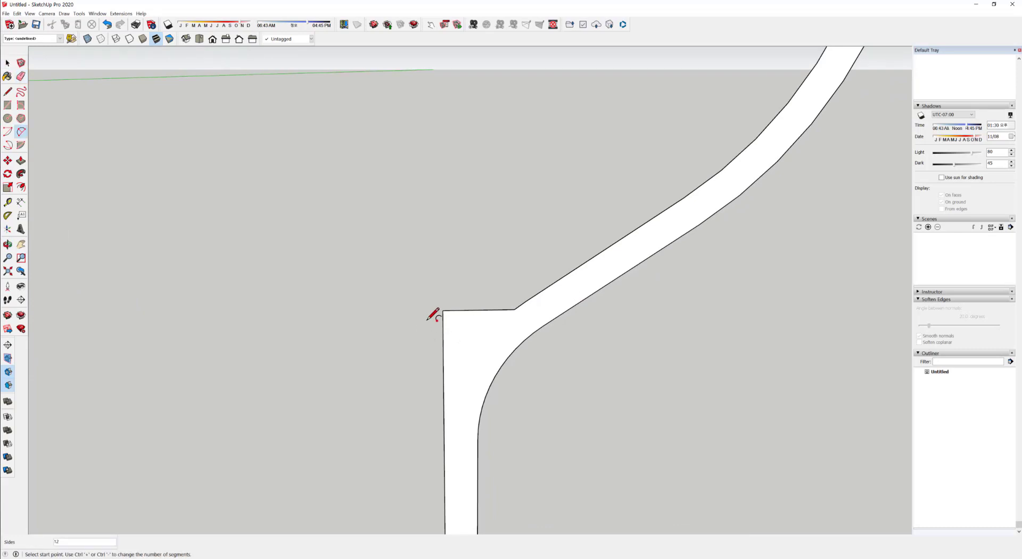
left_click(495, 310)
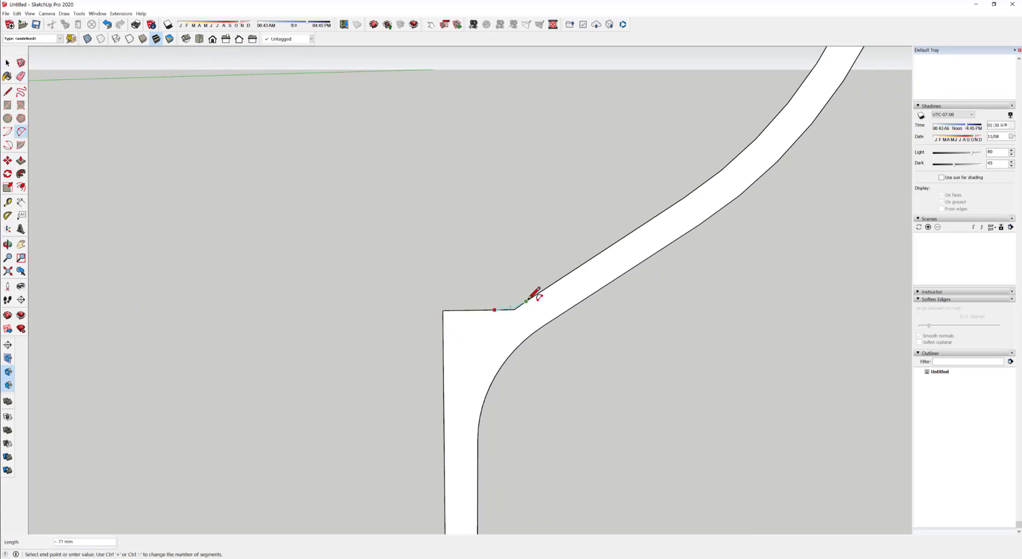
left_click(532, 298)
left_click(516, 313)
- Erase the leftover sharp corner edges beneath the new arc at the bowl's floor
scroll(509, 314, "up", 4)
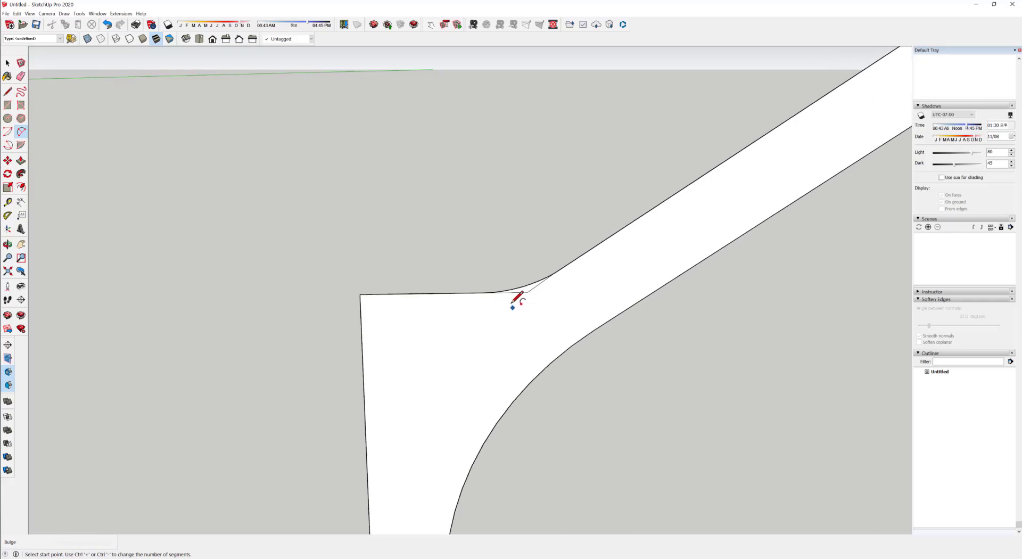
key("space")
key("e")
left_click_drag(518, 296, 579, 303)
scroll(520, 308, "down", 8)
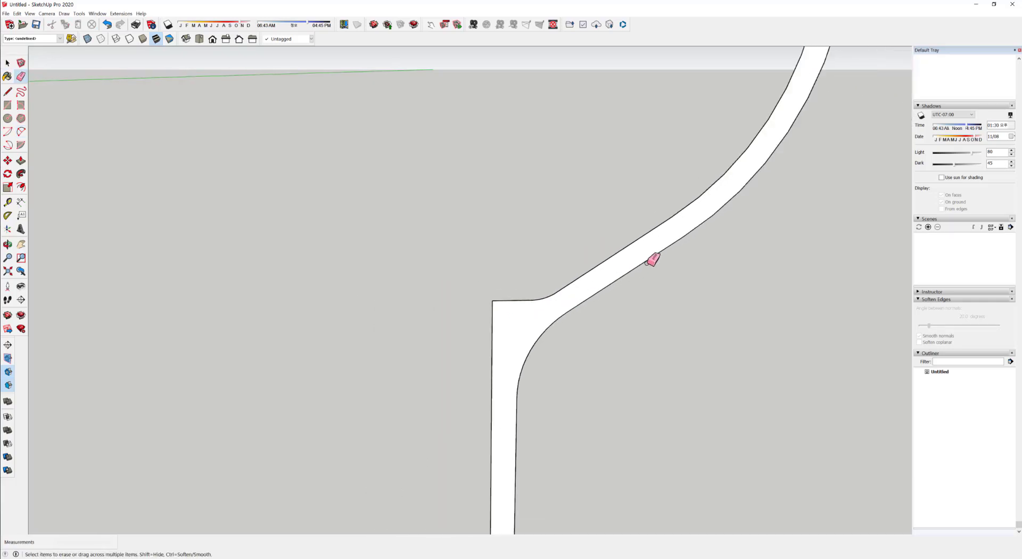
- Round both corners of the goblet section's rim with small tangent arcs, trimming the sharp corners
middle_click_drag(636, 244, 494, 489, "shift")
scroll(513, 255, "up", 9)
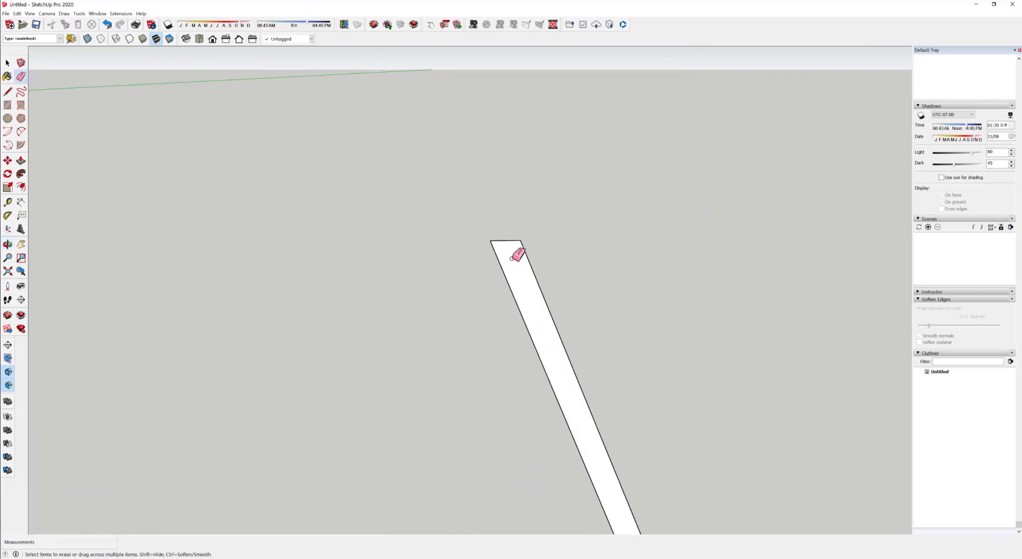
key("space")
key("a")
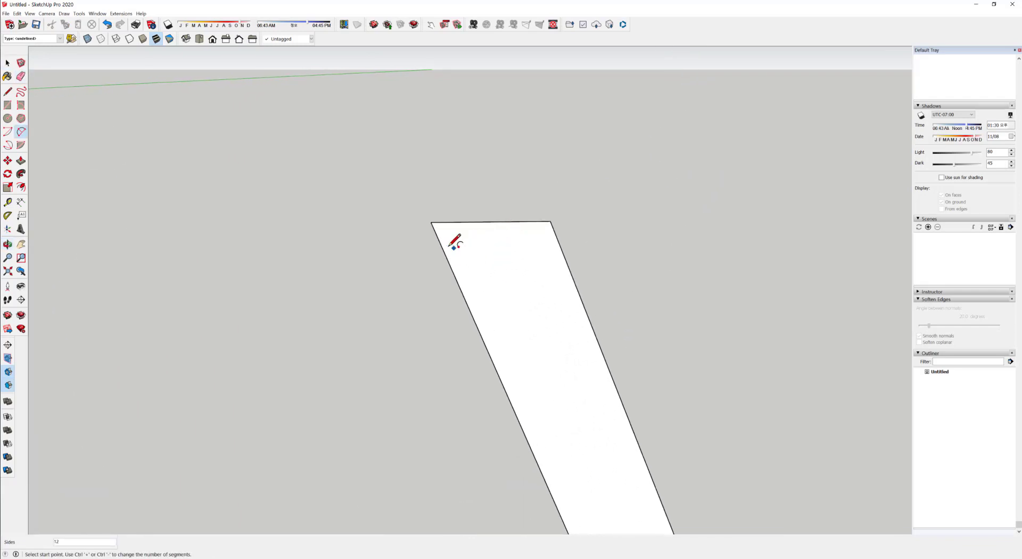
left_click(461, 222)
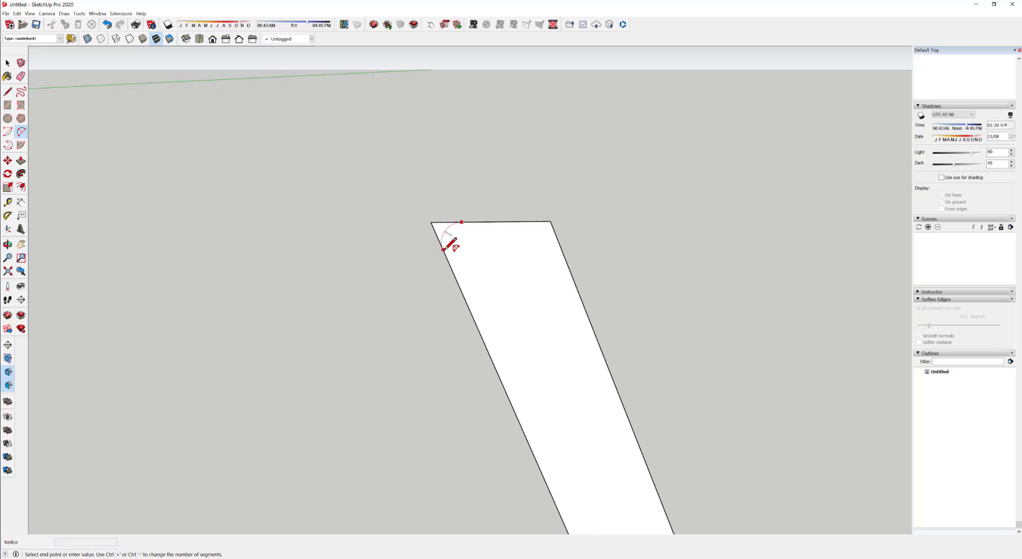
left_click(444, 250)
left_click(524, 221)
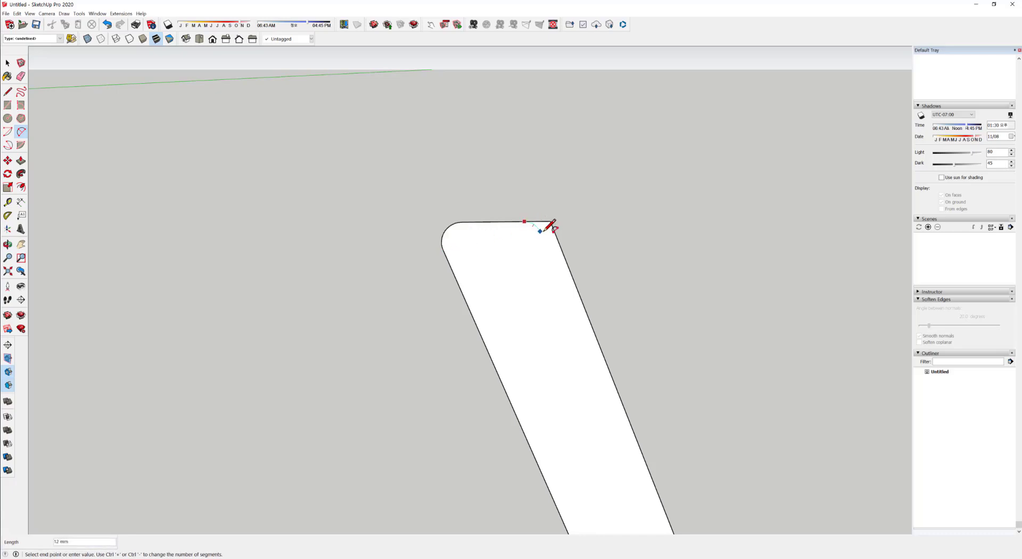
double_click(560, 245)
- Examine the finished goblet half section and its position beside the earlier cubes and spheres
middle_click_drag(558, 380, 508, 192)
scroll(500, 270, "down", 1)
scroll(500, 318, "down", 5)
scroll(528, 276, "down", 5)
middle_click_drag(522, 249, 539, 311)
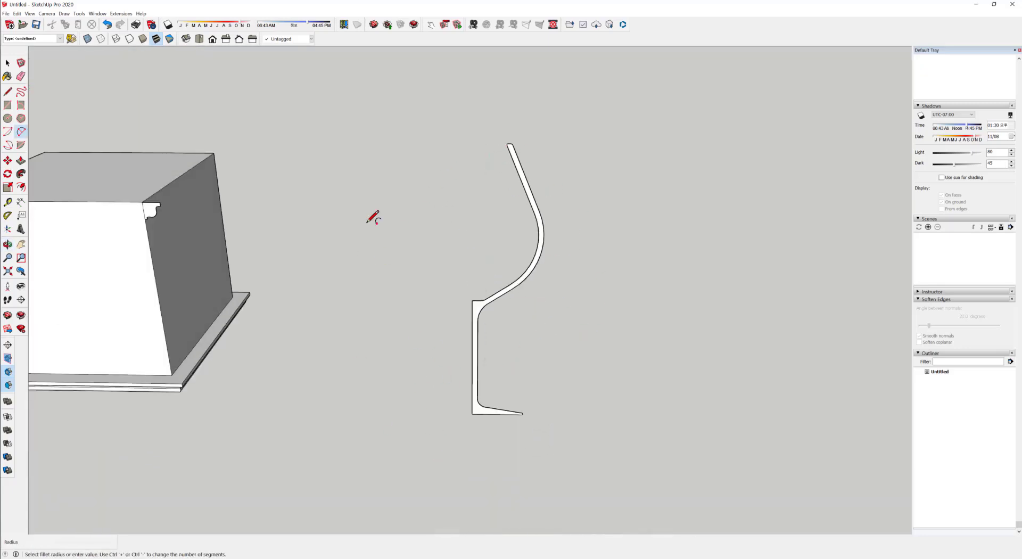
key("space")
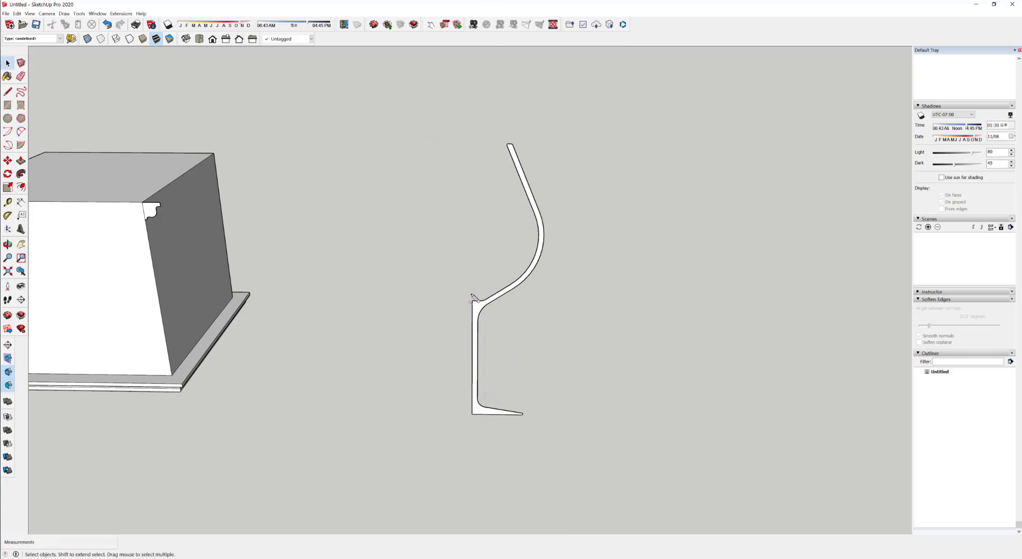
left_click(471, 112)
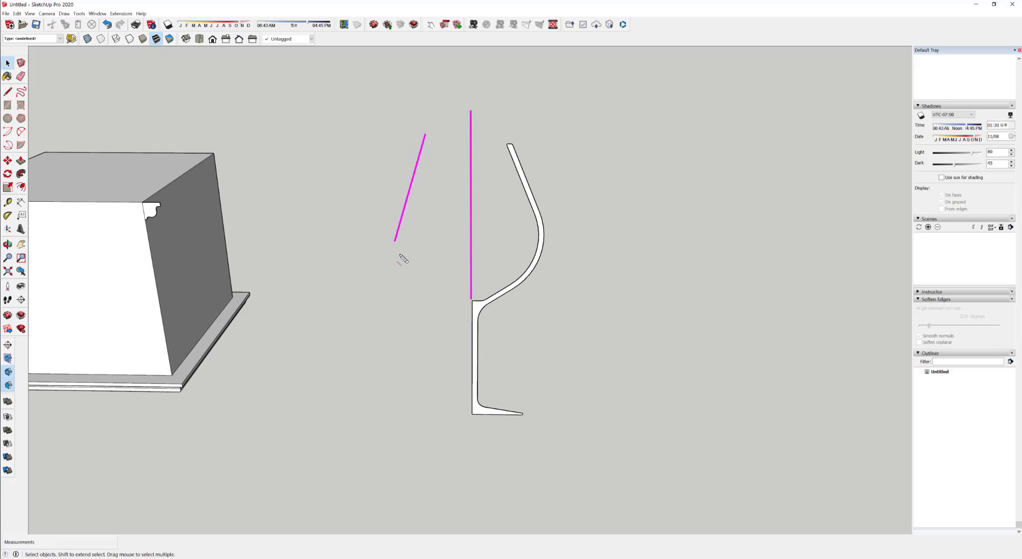
left_click_drag(430, 291, 461, 306)
key("Escape")
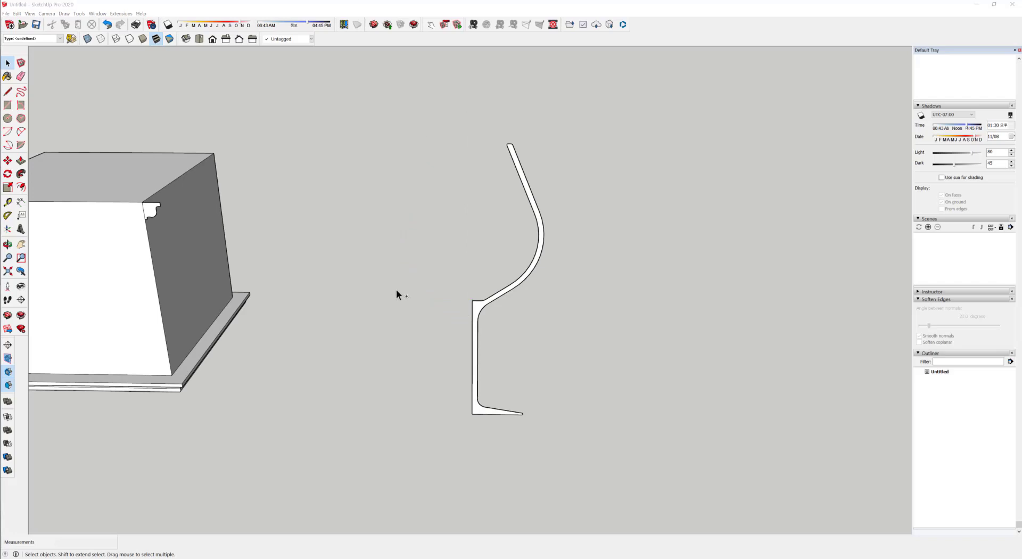
middle_click_drag(502, 356, 557, 320)
scroll(554, 319, "down", 3)
middle_click_drag(172, 314, 212, 271)
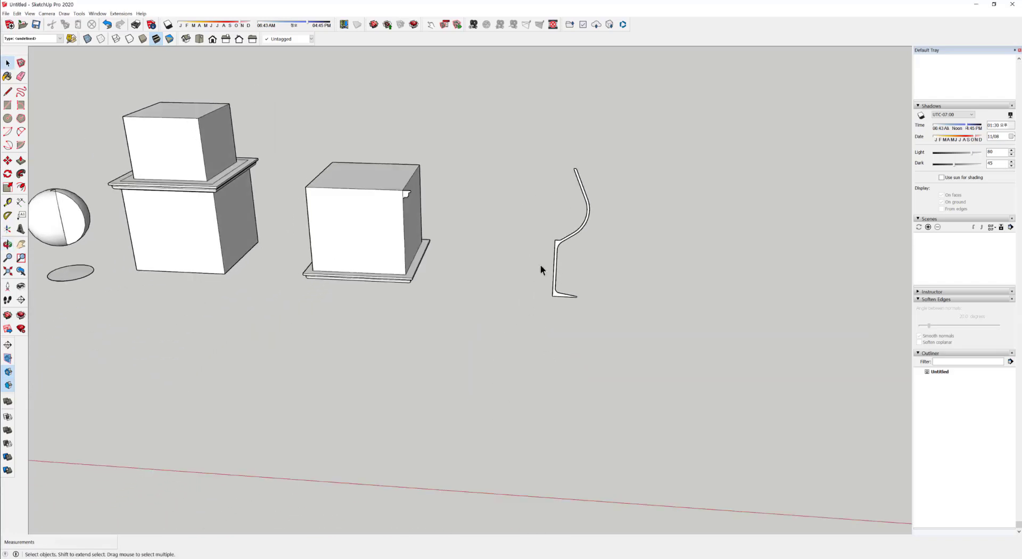
middle_click_drag(283, 256, 209, 272)
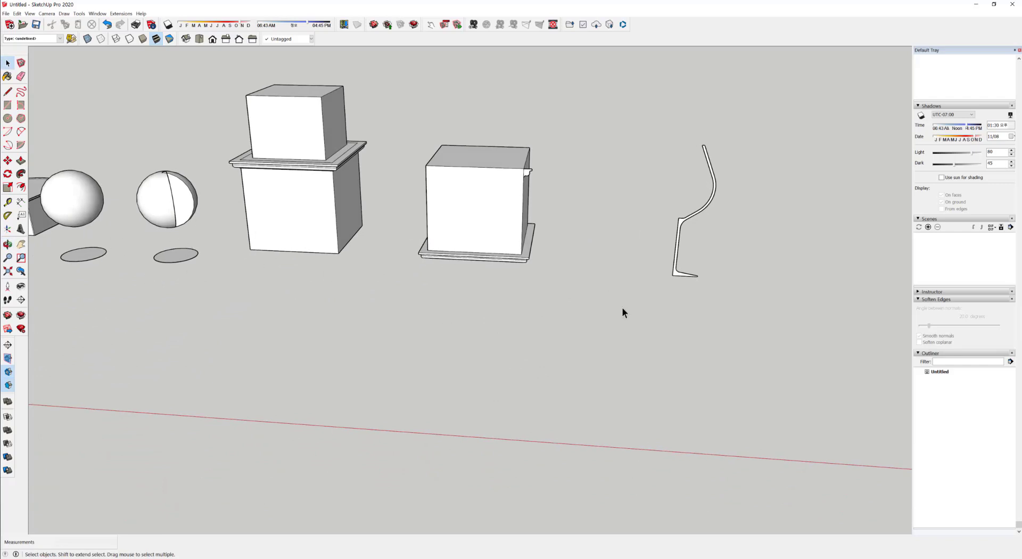
- Draw a vertical guide line straight down from the inner corner of the goblet section's foot
scroll(571, 257, "up", 6)
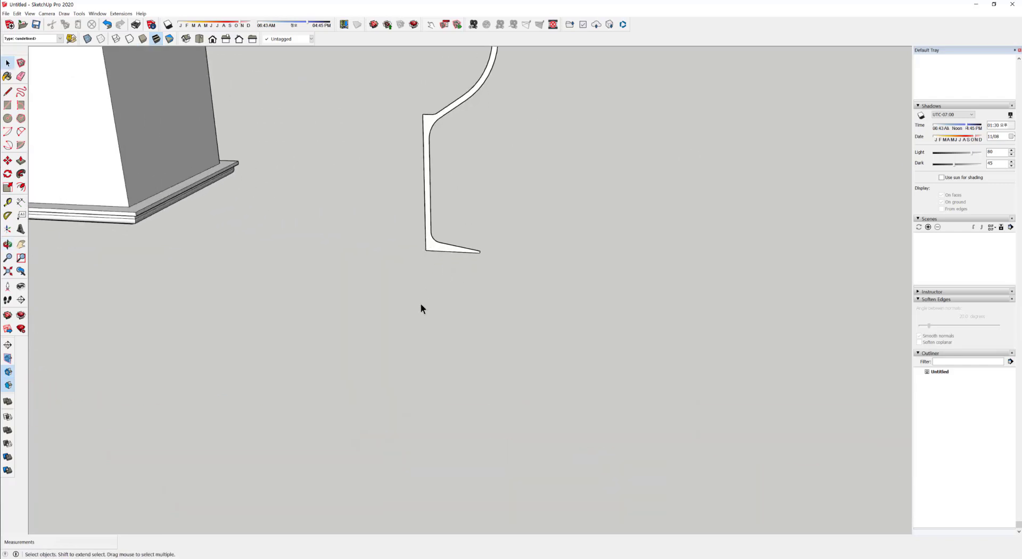
key("l")
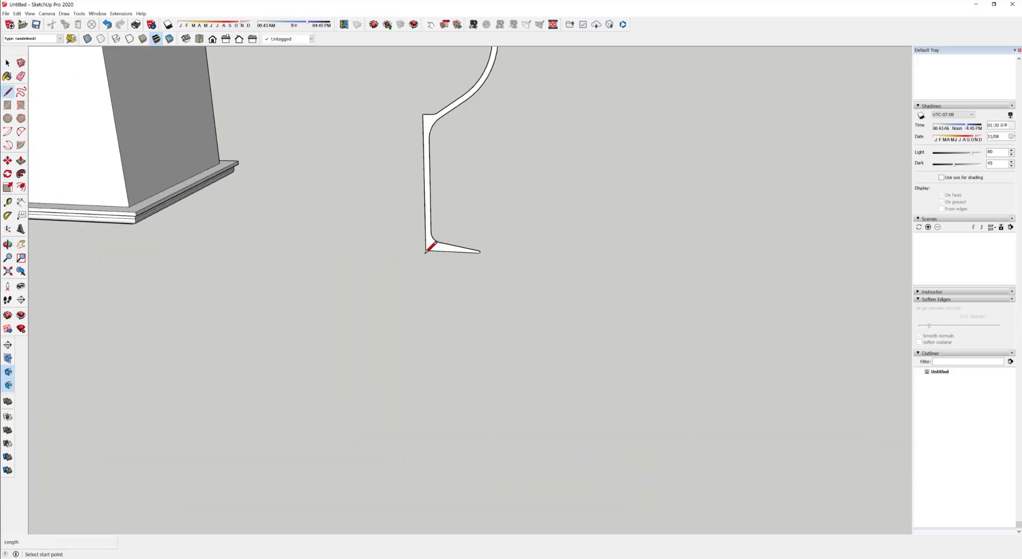
left_click(426, 249)
left_click(426, 320)
key("space")
middle_click_drag(471, 351, 393, 428)
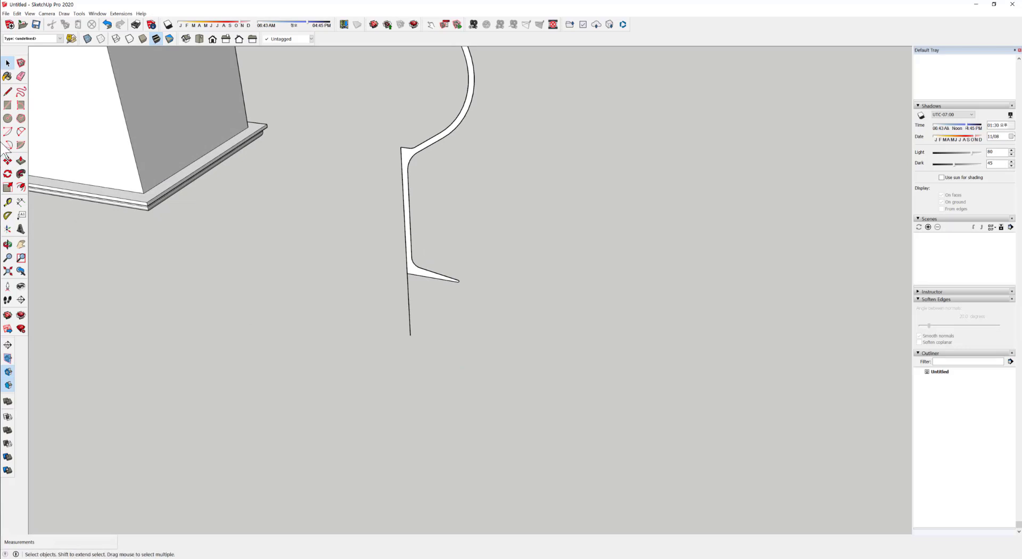
left_click(8, 118)
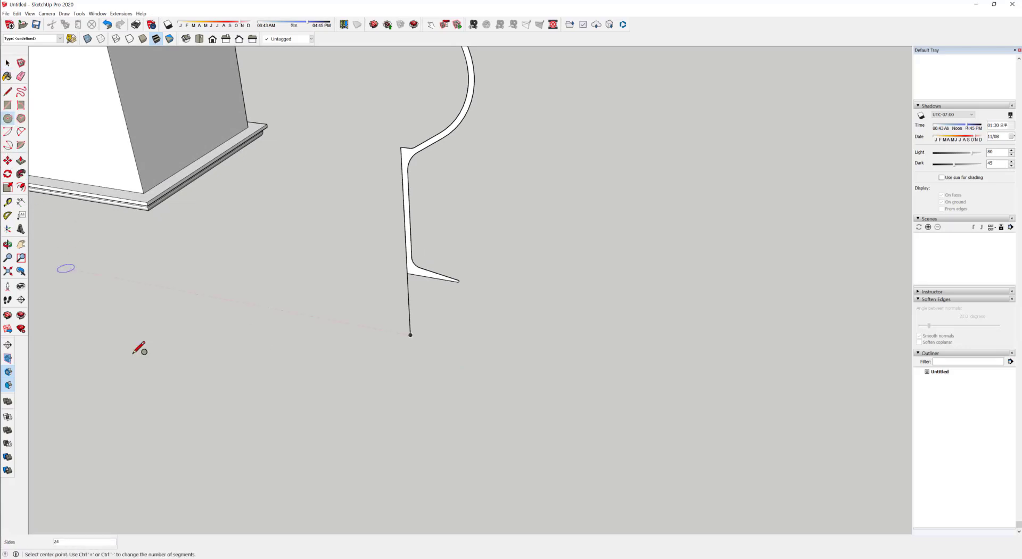
left_click(411, 334)
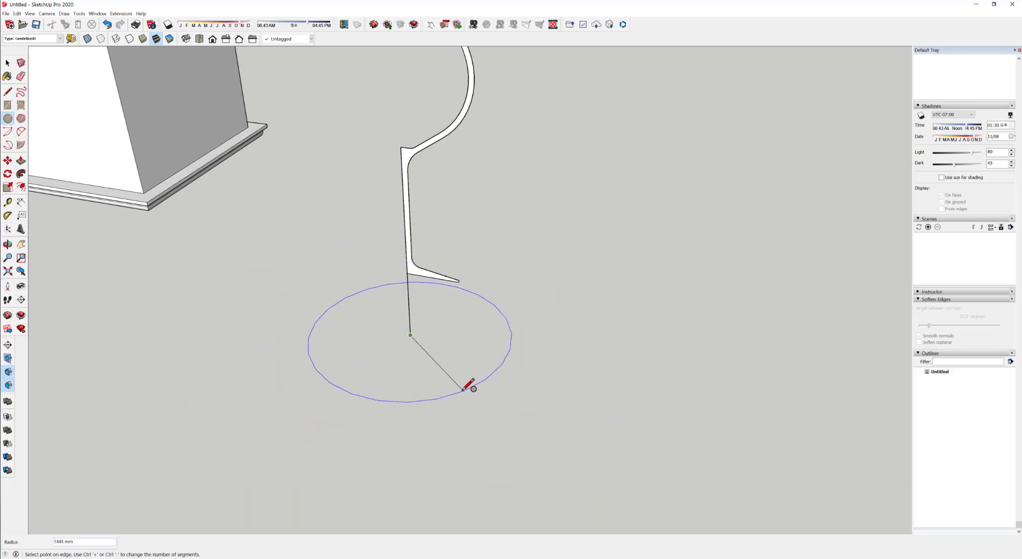
key("space")
left_click(7, 118)
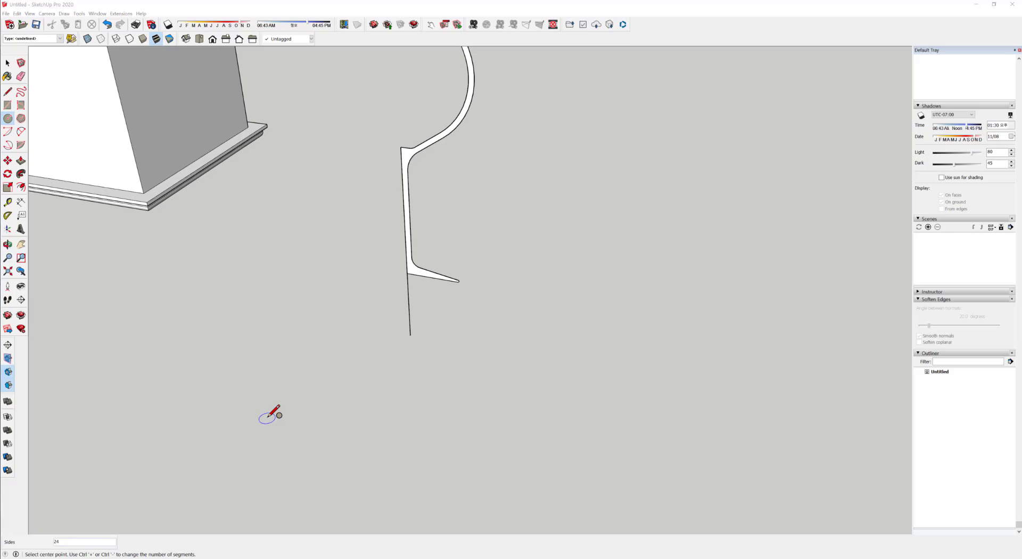
left_click(160, 354)
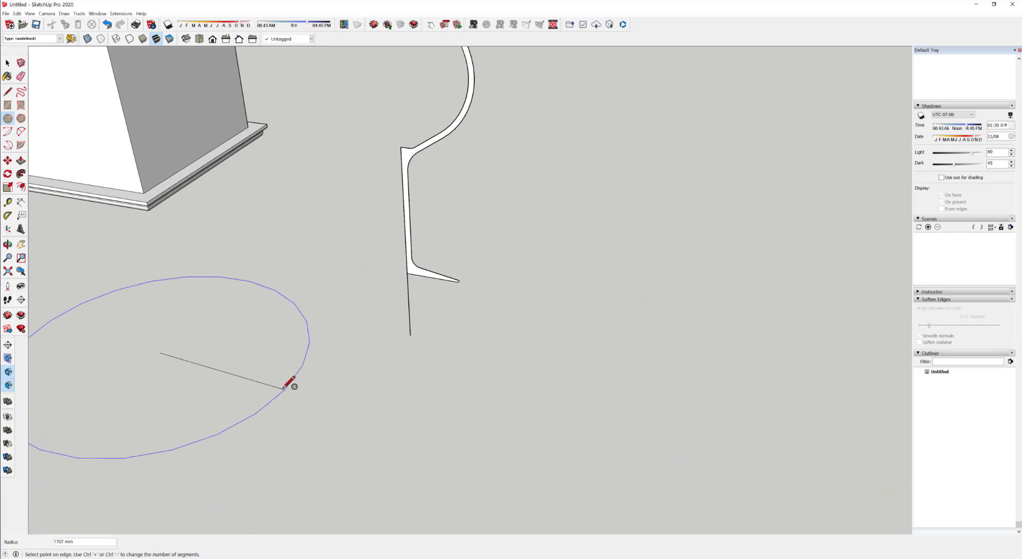
key("Escape")
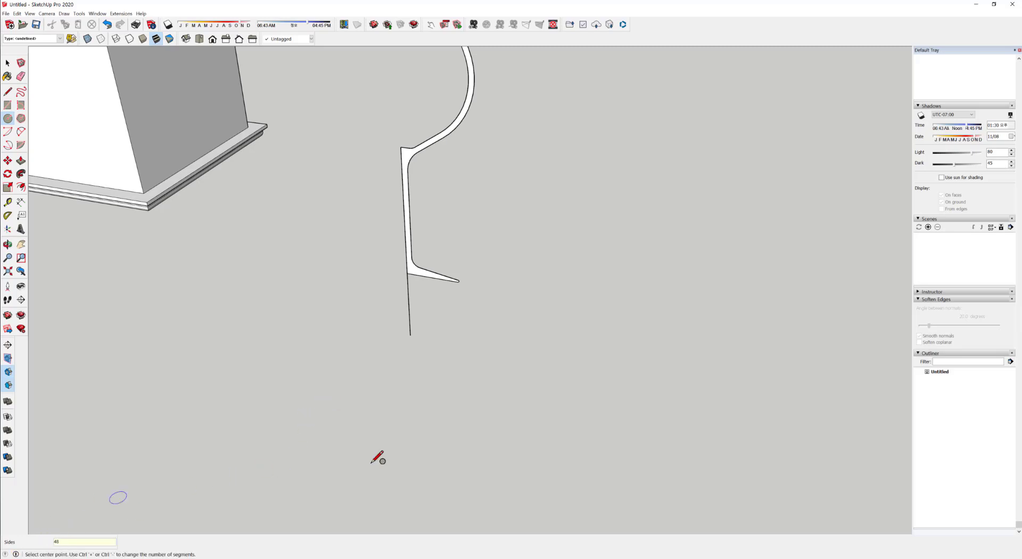
- Draw a horizontal 48-sided circle with a radius of about 1110 mm, centred on the guide line's lower end
left_click(411, 335)
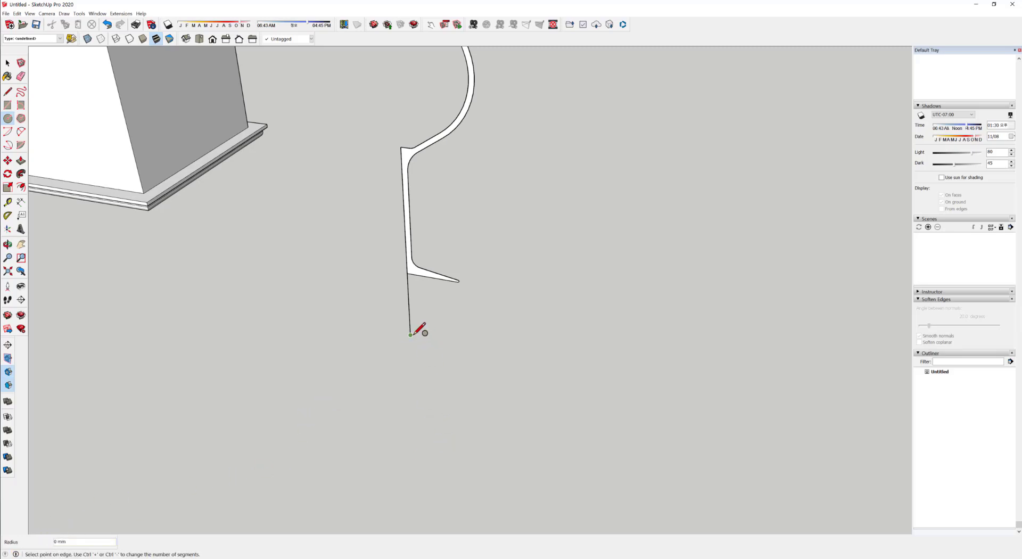
left_click(486, 343)
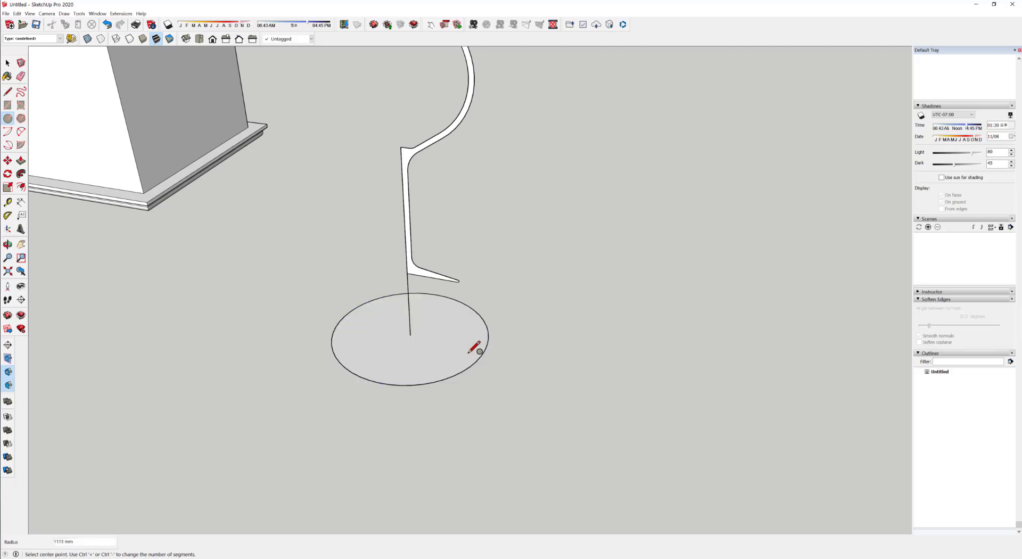
middle_click_drag(389, 403, 468, 231)
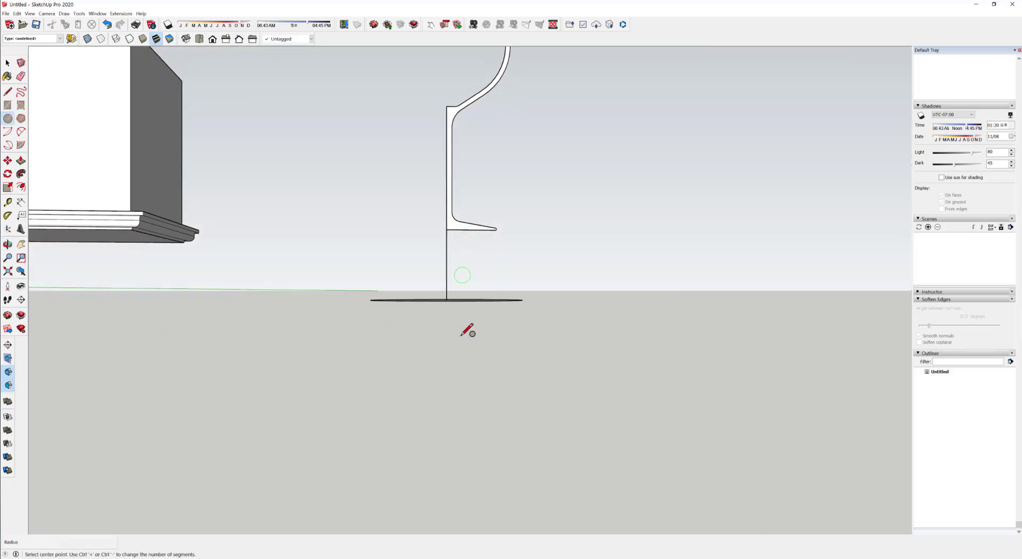
middle_click_drag(470, 333, 341, 523)
middle_click_drag(369, 247, 465, 208)
key("space")
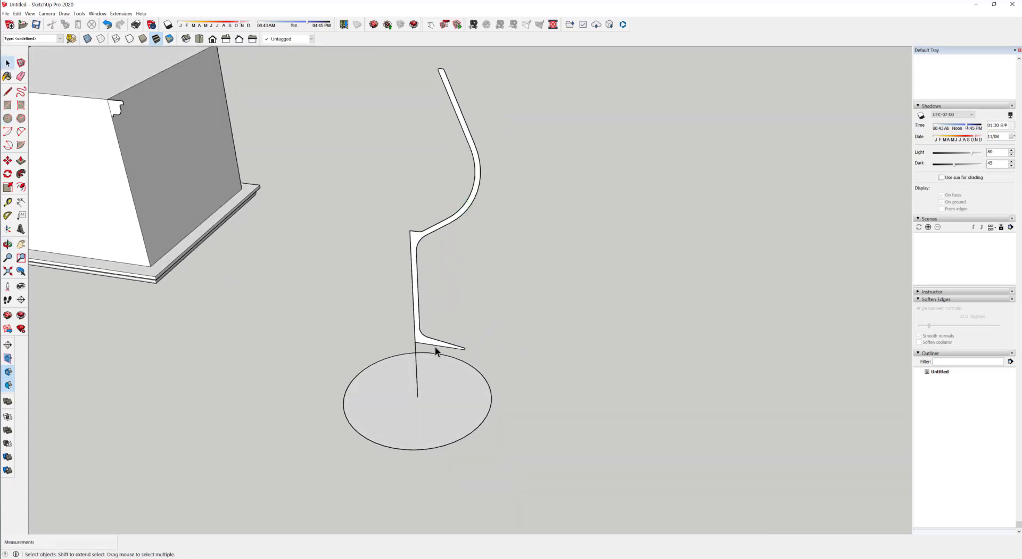
- Try sweeping the goblet section around the circle with Follow Me by tracing the circle's edge manually, and undo the sweep
left_click(21, 174)
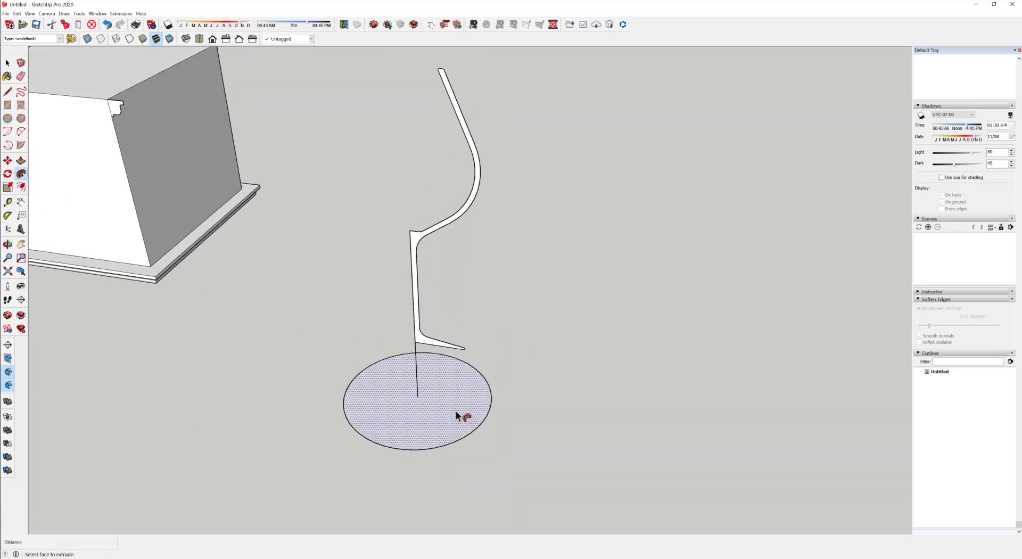
mouse_move(429, 340)
left_mouse_down()
mouse_move(465, 365)
mouse_move(395, 366)
left_mouse_up()
mouse_move(368, 366)
left_mouse_down()
mouse_move(353, 408)
mouse_move(417, 464)
mouse_move(491, 410)
left_mouse_up()
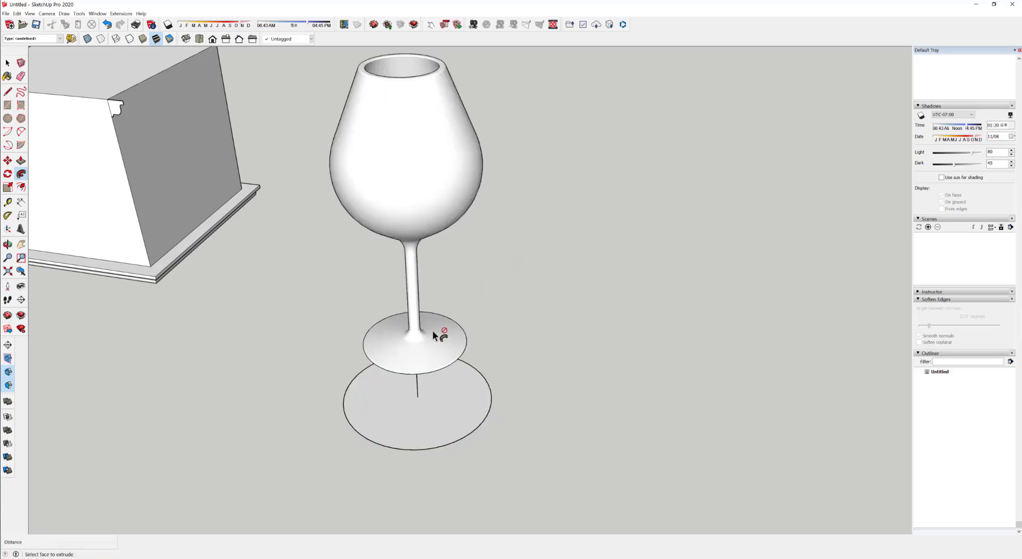
key("ctrl+z")
- Select the circle's edge as the path and sweep the goblet section around it with Follow Me
key("space")
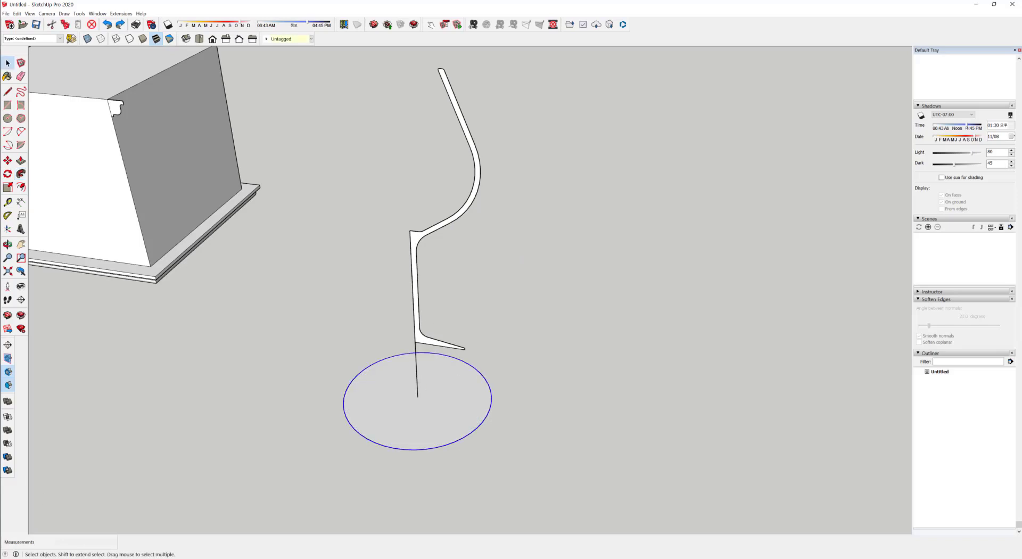
left_click(21, 174)
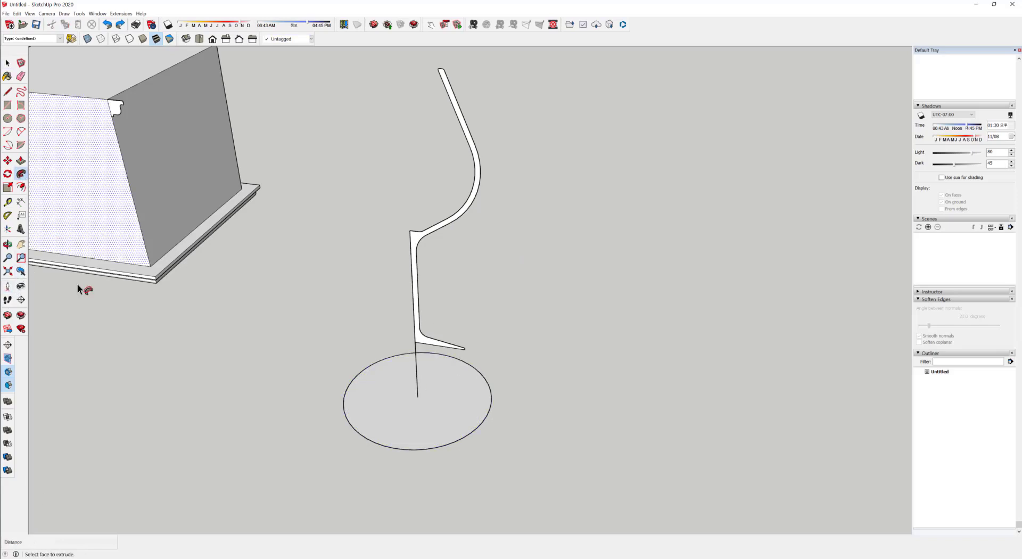
left_click(414, 238)
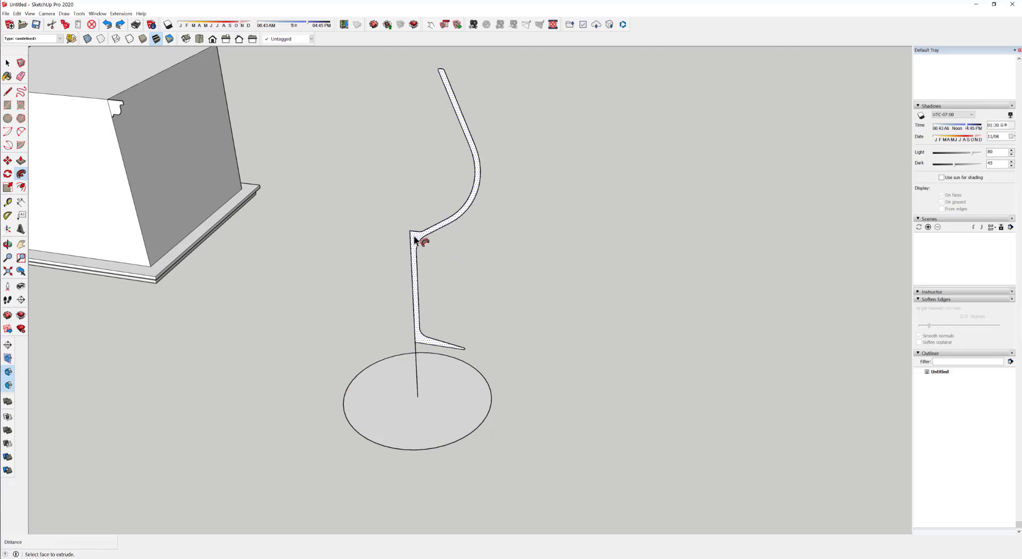
left_click(401, 465)
- Select all connected geometry of the goblet and reverse its faces so the white side points outward
middle_click_drag(429, 483, 472, 345)
key("p")
middle_click_drag(359, 356, 415, 338)
key("space")
middle_click_drag(526, 428, 428, 407)
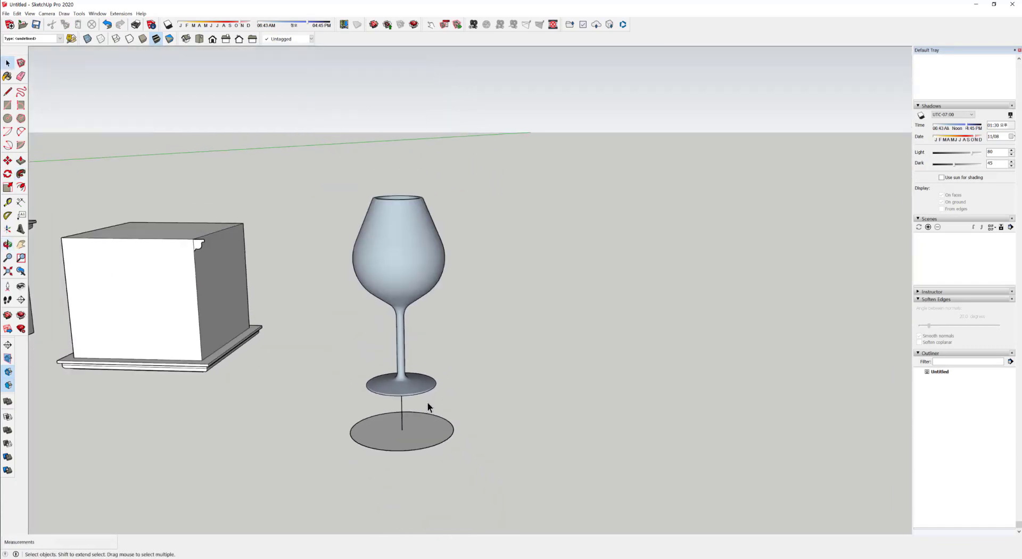
left_click(401, 244)
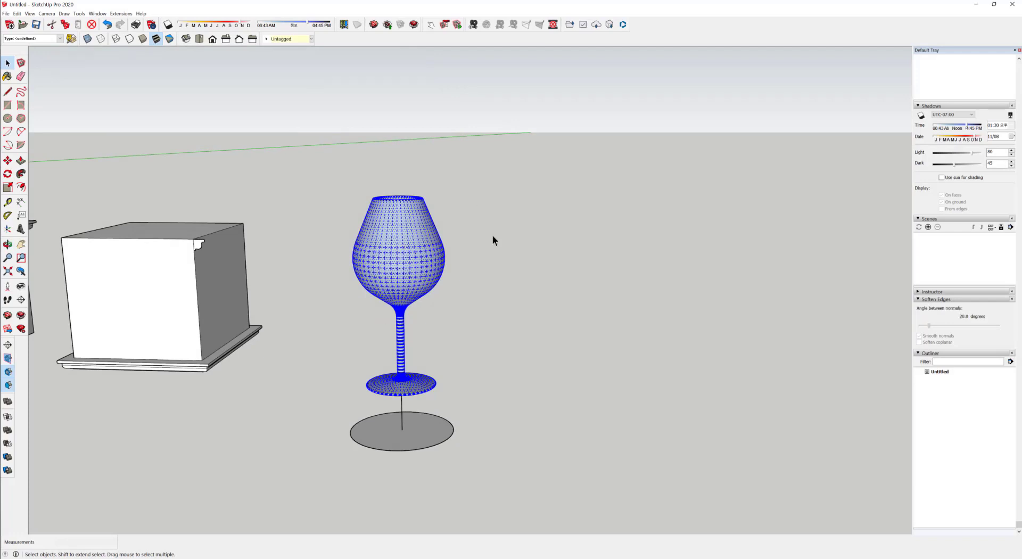
right_click(388, 221)
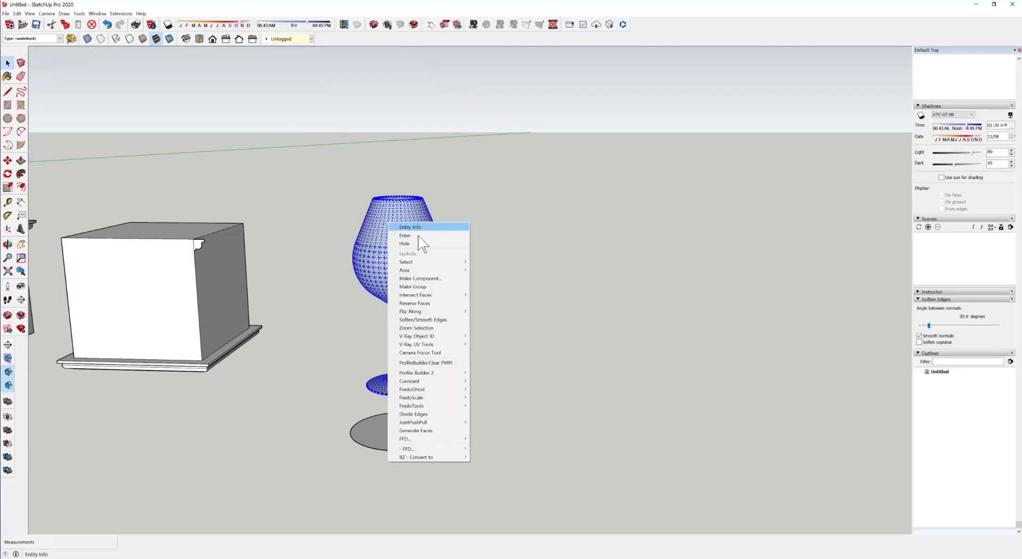
left_click(425, 303)
left_click(547, 381)
- Place a copy of the goblet beside the original, on the side away from the cubes, and clear the selection
middle_click_drag(548, 381, 405, 447)
middle_click_drag(299, 364, 445, 349)
scroll(446, 360, "down", 2)
left_click(416, 276)
key("m")
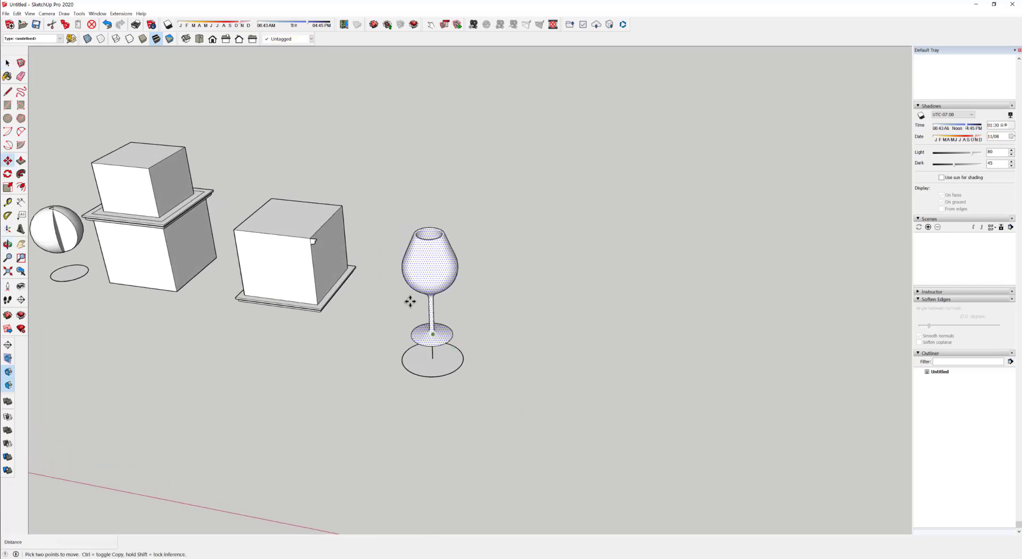
left_click(437, 279)
key("ctrl")
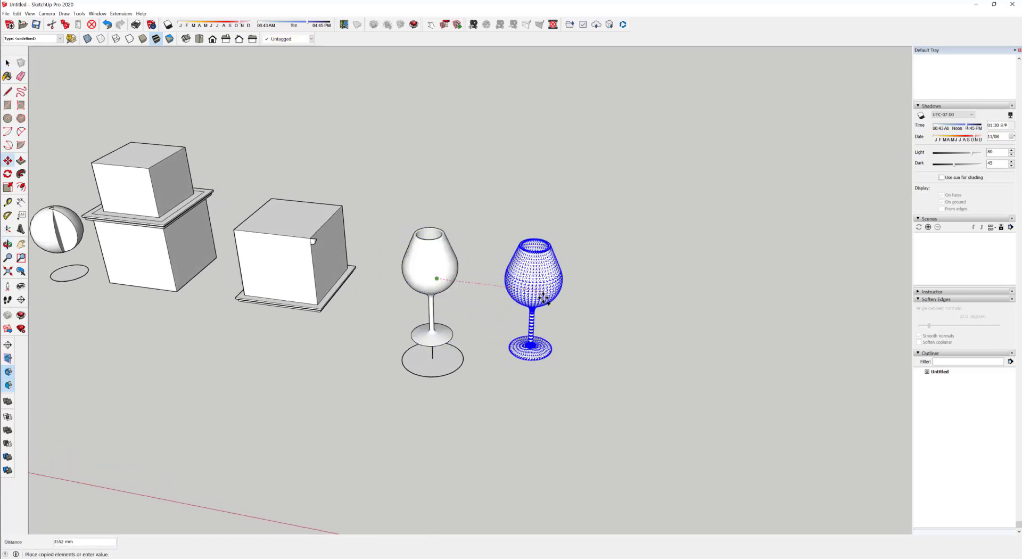
left_click(571, 376)
middle_click_drag(511, 402, 555, 384)
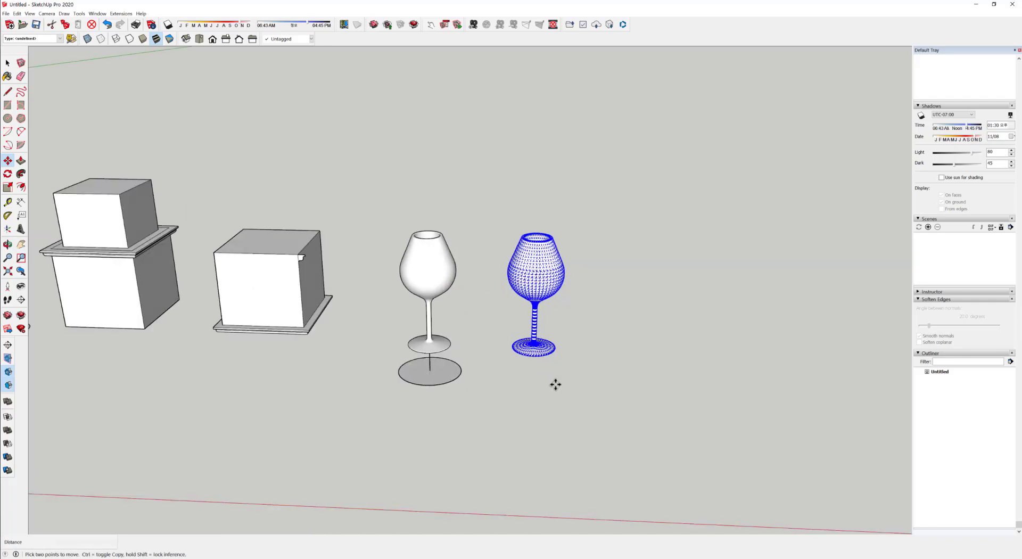
key("space")
left_click(576, 432)
middle_click_drag(576, 433, 564, 402)
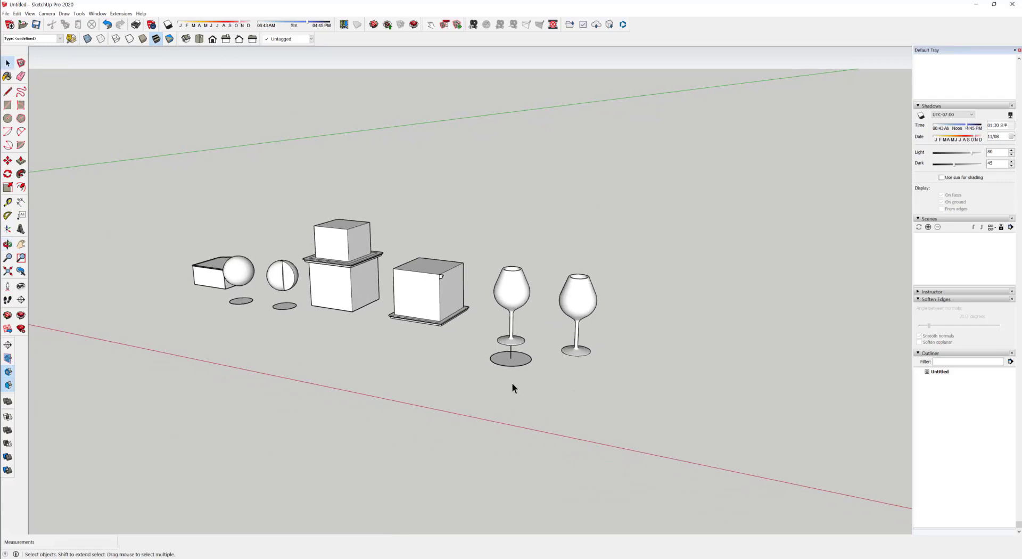
middle_click_drag(434, 367, 586, 319)
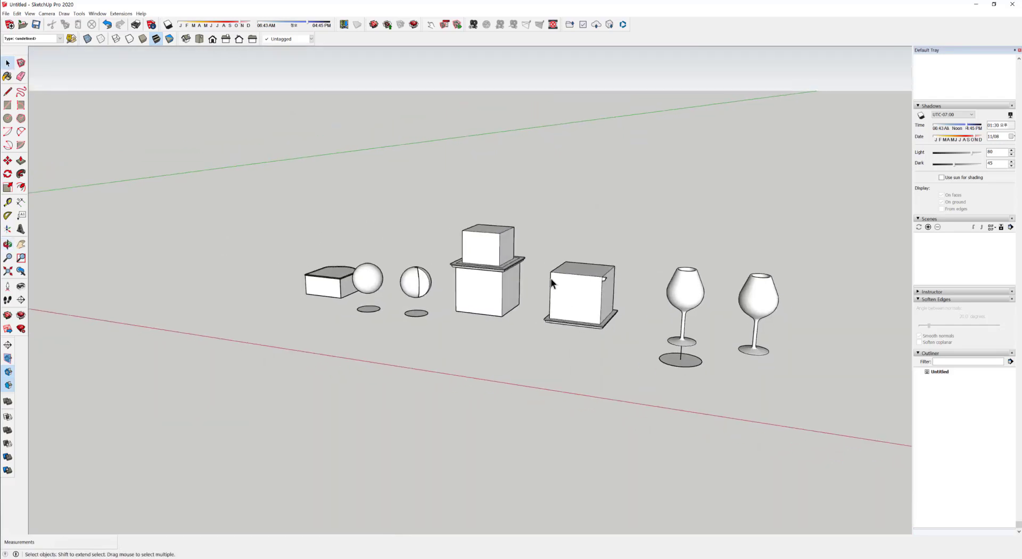
- Examine the moulded cubes, the spheres and the two goblets up close and from several angles
scroll(664, 288, "up", 6)
scroll(603, 322, "up", 2)
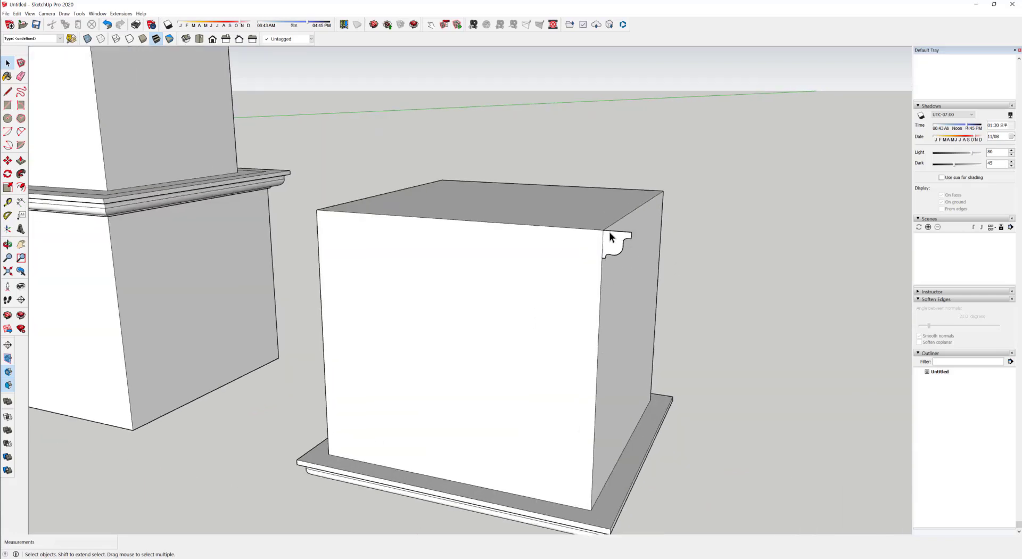
scroll(227, 289, "down", 5)
middle_click_drag(228, 290, 359, 160)
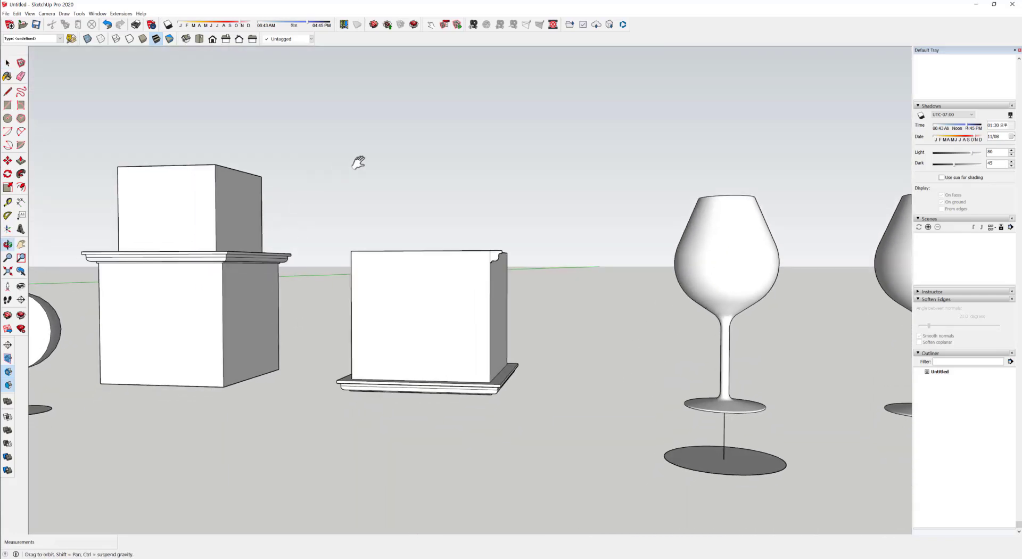
scroll(325, 226, "up", 5)
scroll(289, 274, "down", 5)
middle_click_drag(353, 335, 461, 351)
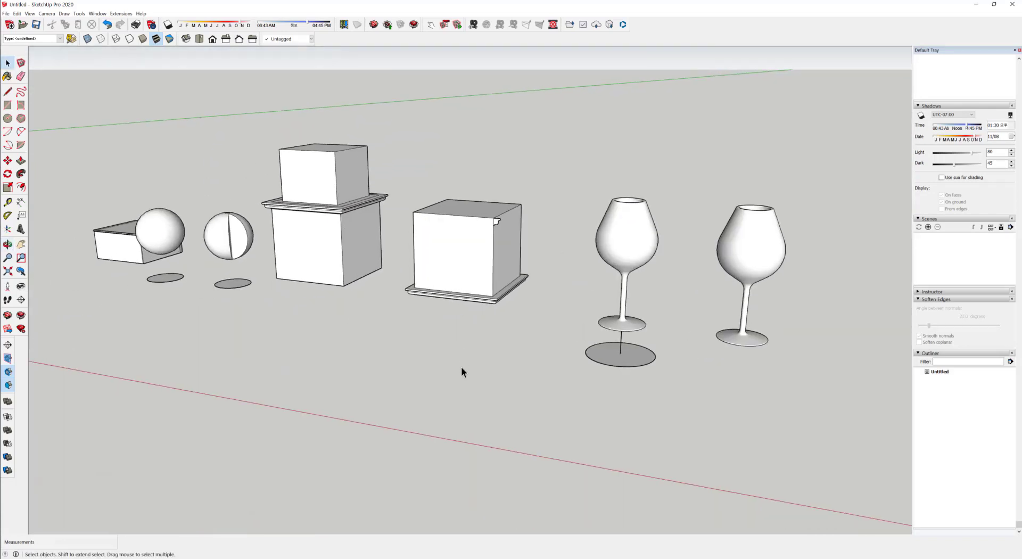
scroll(462, 368, "down", 3)
middle_click_drag(488, 432, 463, 452)
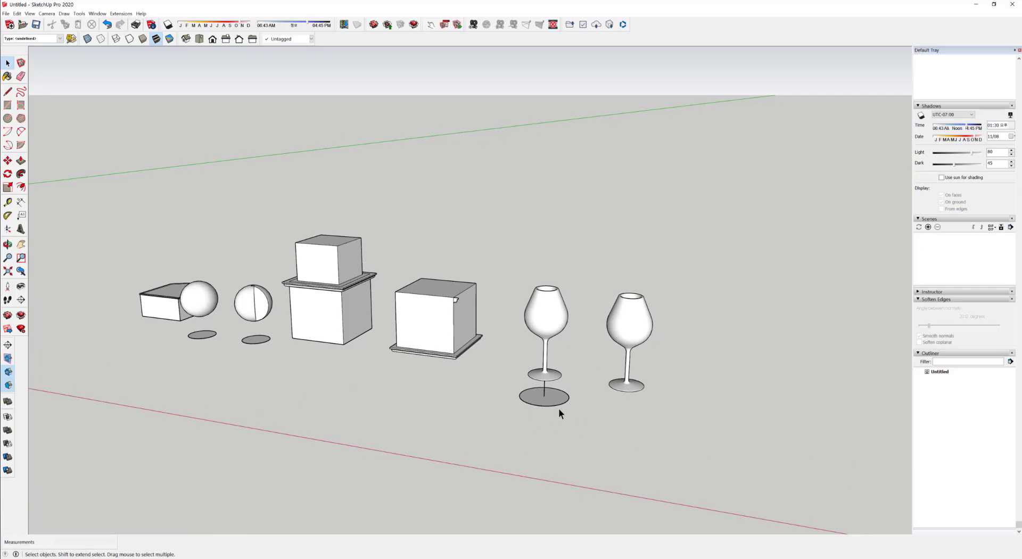
middle_click_drag(558, 409, 513, 388, "shift")
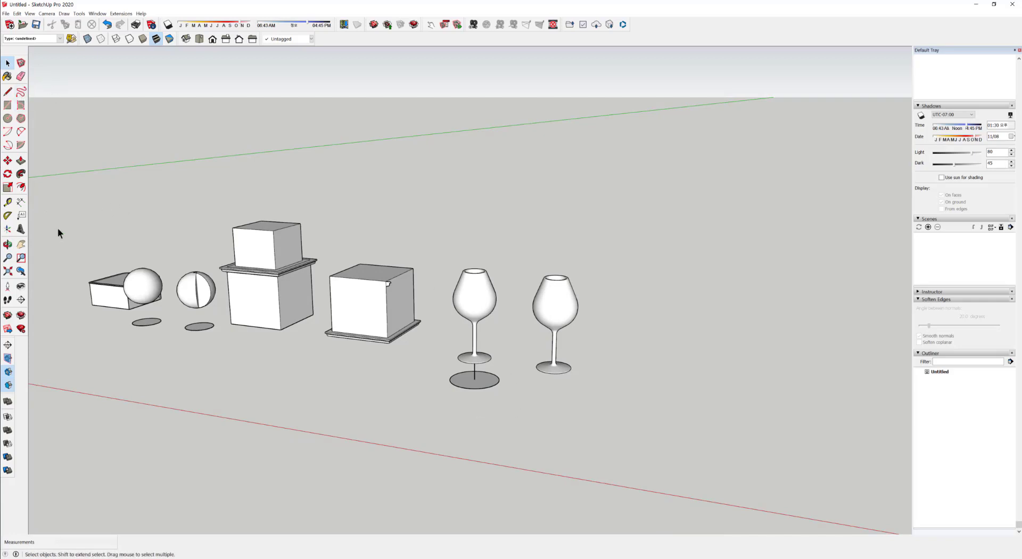
middle_click_drag(603, 448, 507, 452)
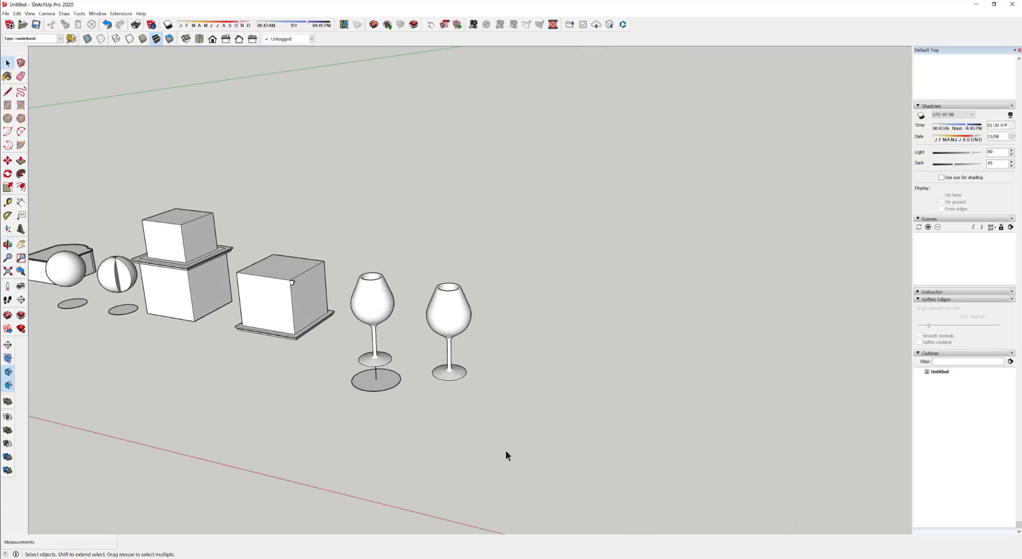
key("a")
left_click(497, 425)
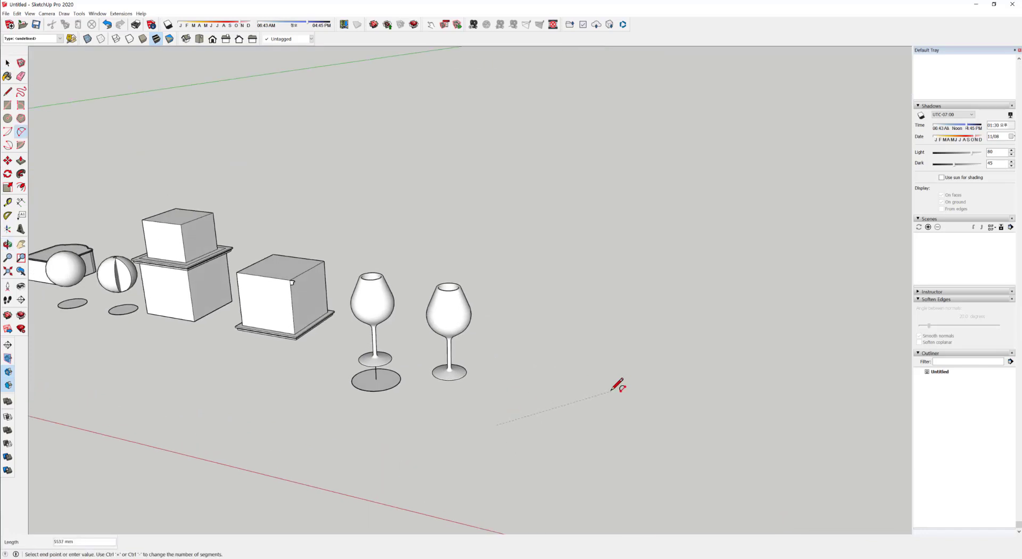
left_click(612, 391)
left_click(568, 375)
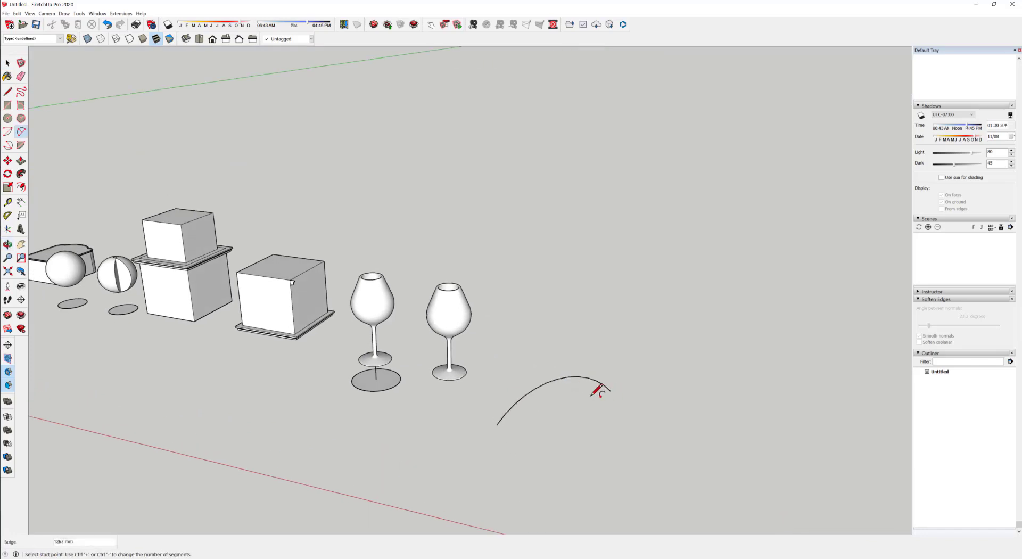
- Draw an S-shaped path from two connected two-point arcs on the ground, beside the goblets on the side away from the cubes
left_click(543, 434)
left_click(619, 389)
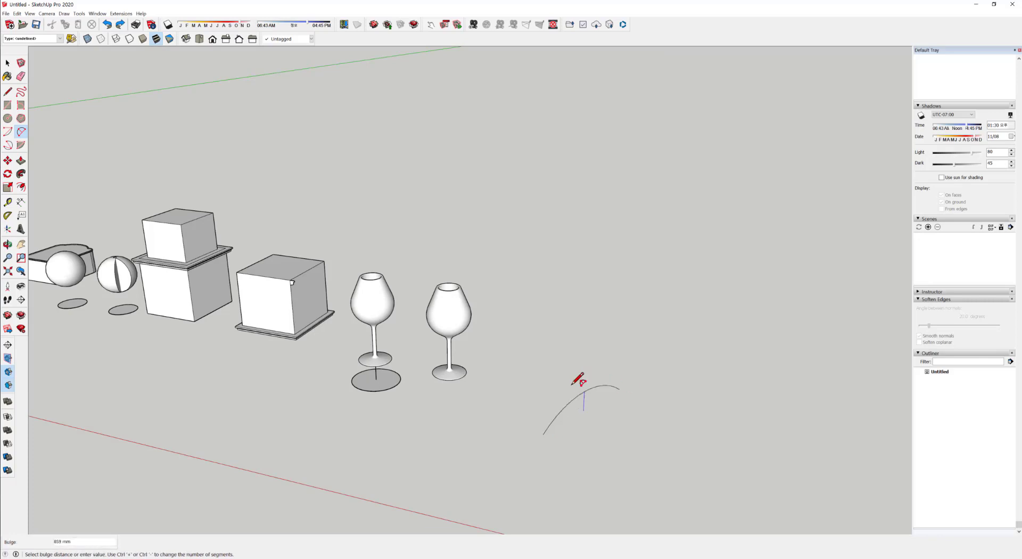
left_click(569, 386)
left_click(620, 390)
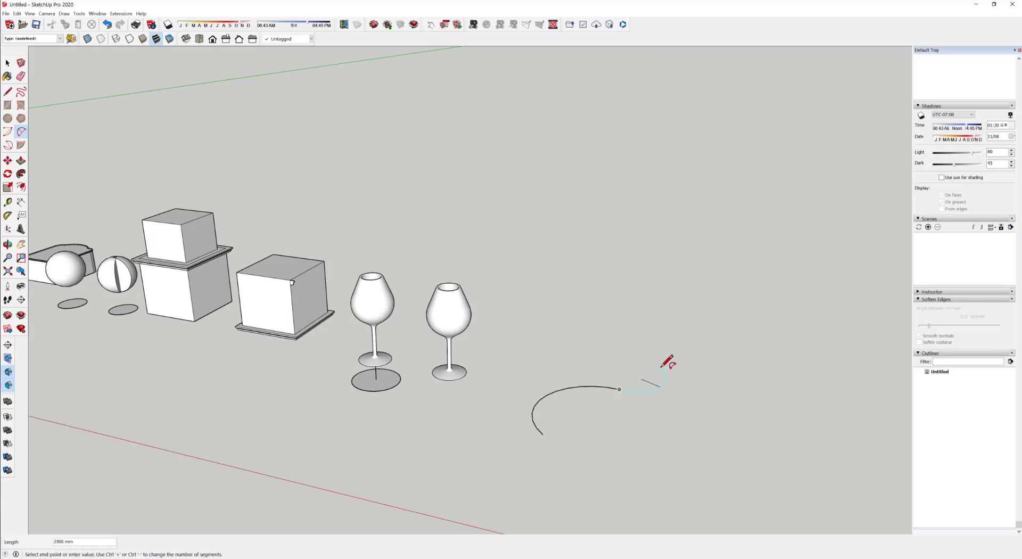
left_click(678, 357)
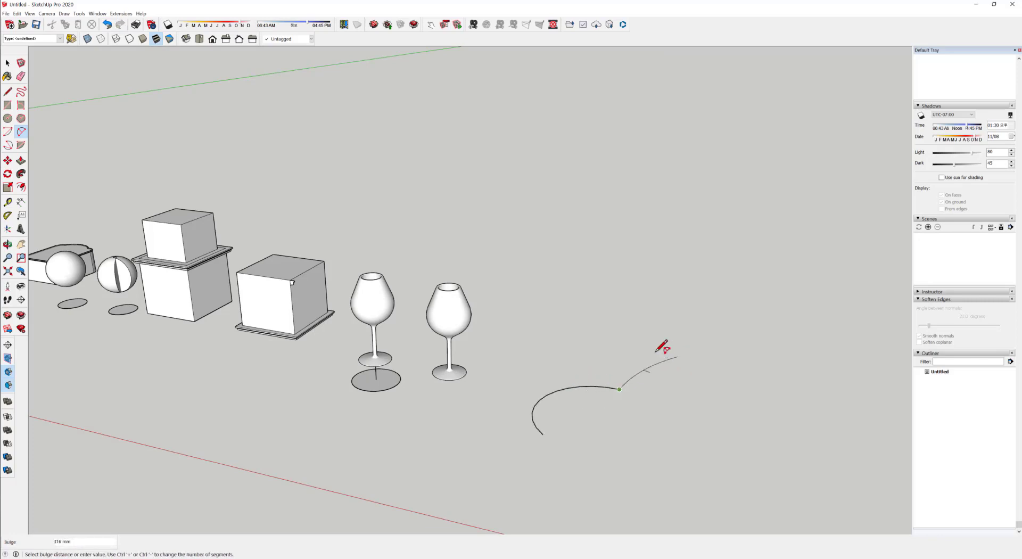
left_click(680, 372)
middle_click_drag(639, 407, 516, 382)
key("space")
- Try drawing a six-sided polygon flat on the ground, centred on the near end of the S-curve
scroll(497, 451, "up", 2)
scroll(497, 450, "up", 1)
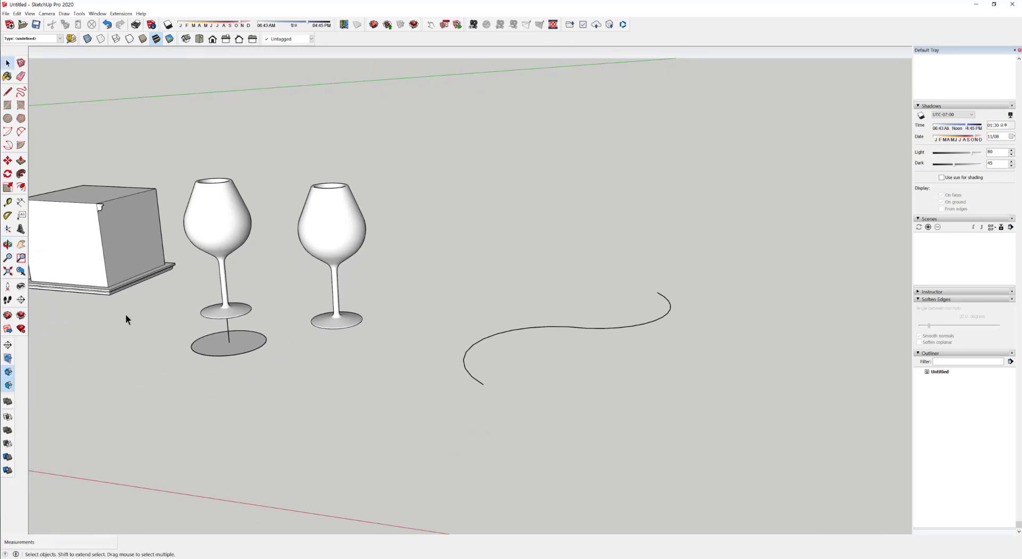
left_click(21, 118)
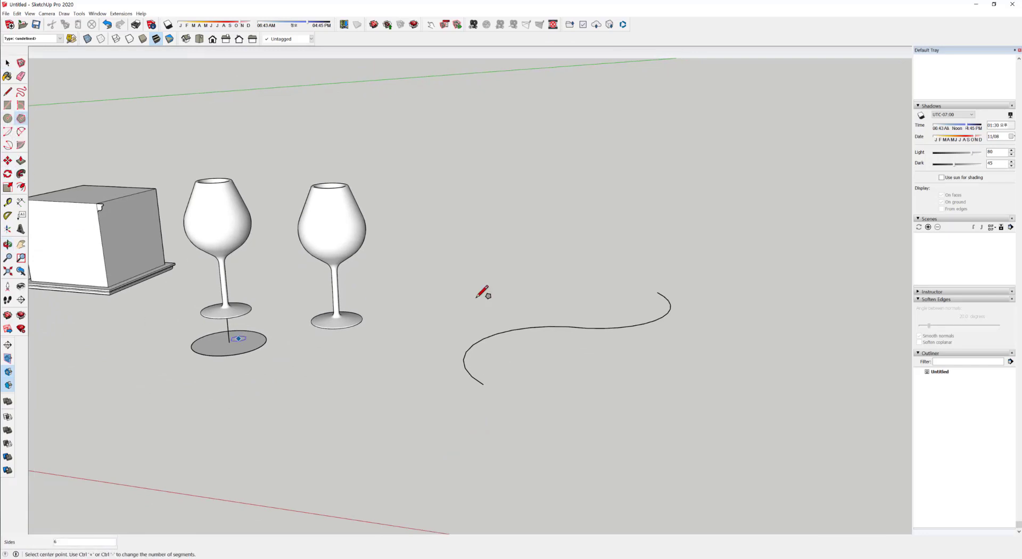
left_click(483, 384)
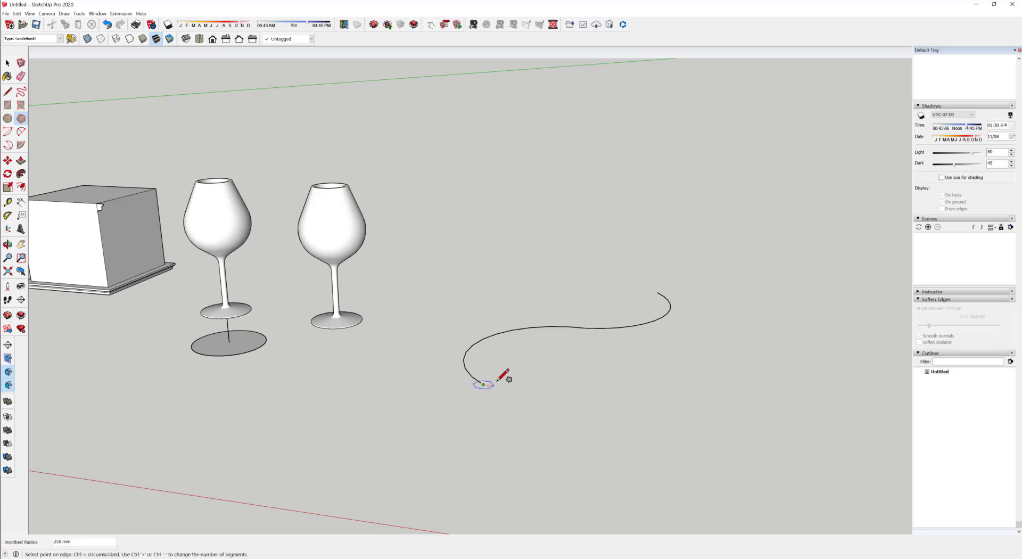
left_click(504, 376)
scroll(520, 410, "up", 5)
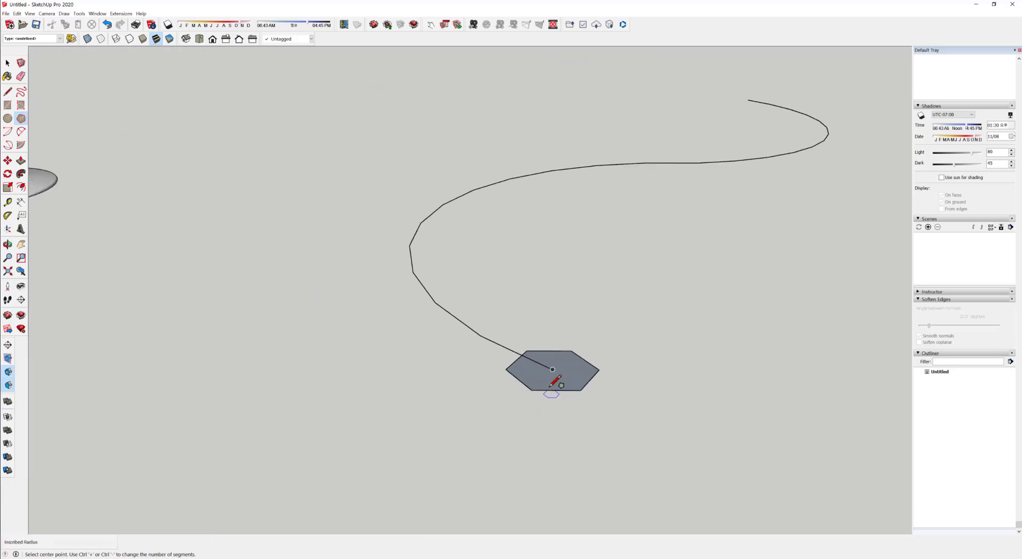
- Select the flat hexagon with its edges and try to rotate it upright at the curve's end, and abandon the rotation
key("space")
left_click(557, 389)
mouse_move(557, 389)
middle_mouse_down()
mouse_move(580, 272)
mouse_move(557, 382)
mouse_move(548, 378)
middle_mouse_up()
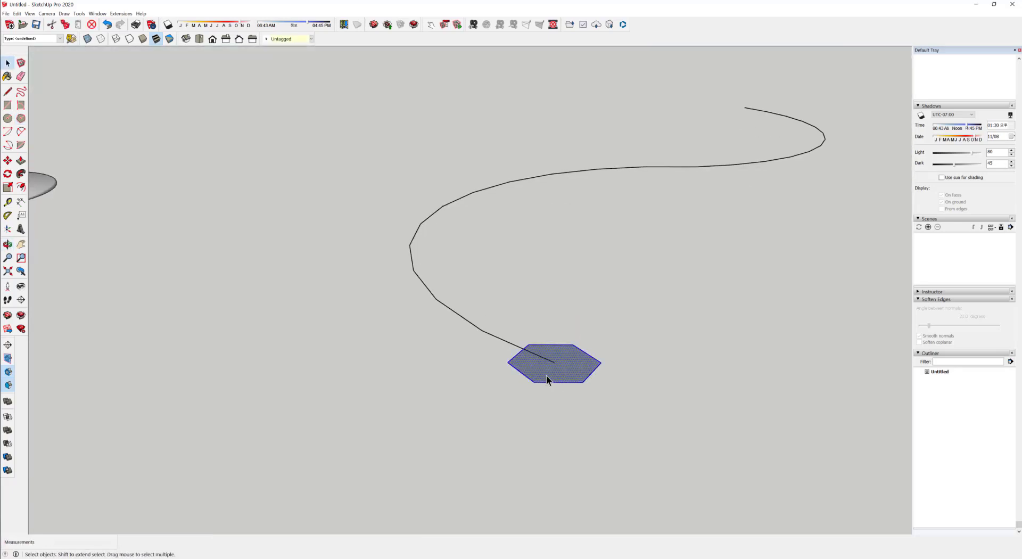
left_click(7, 174)
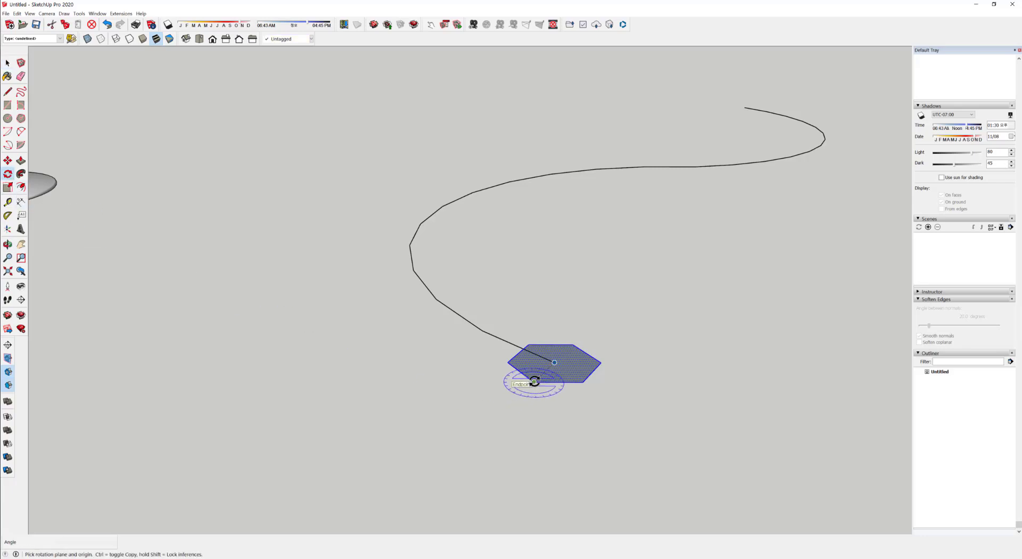
middle_click_drag(534, 382, 598, 286)
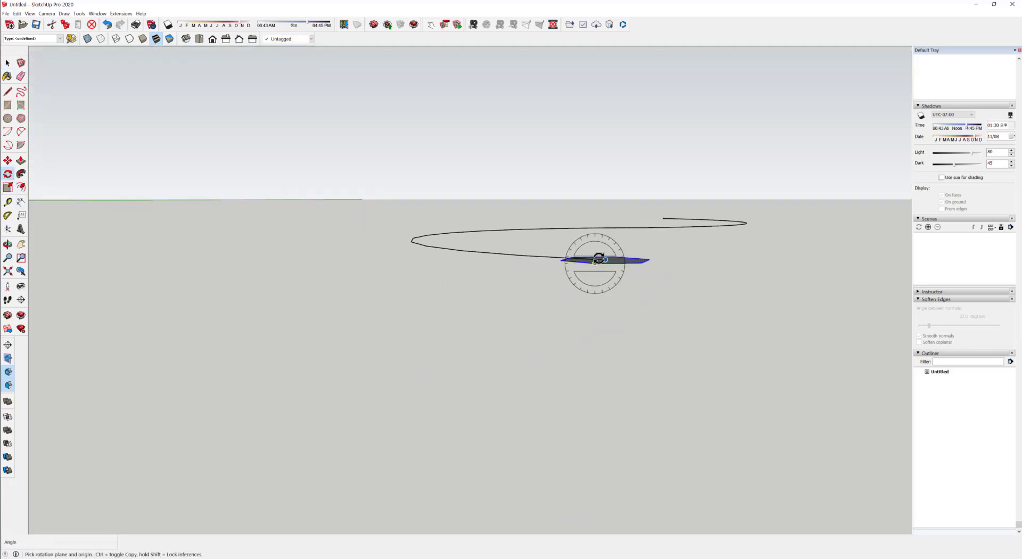
left_click(595, 262)
left_click(703, 269)
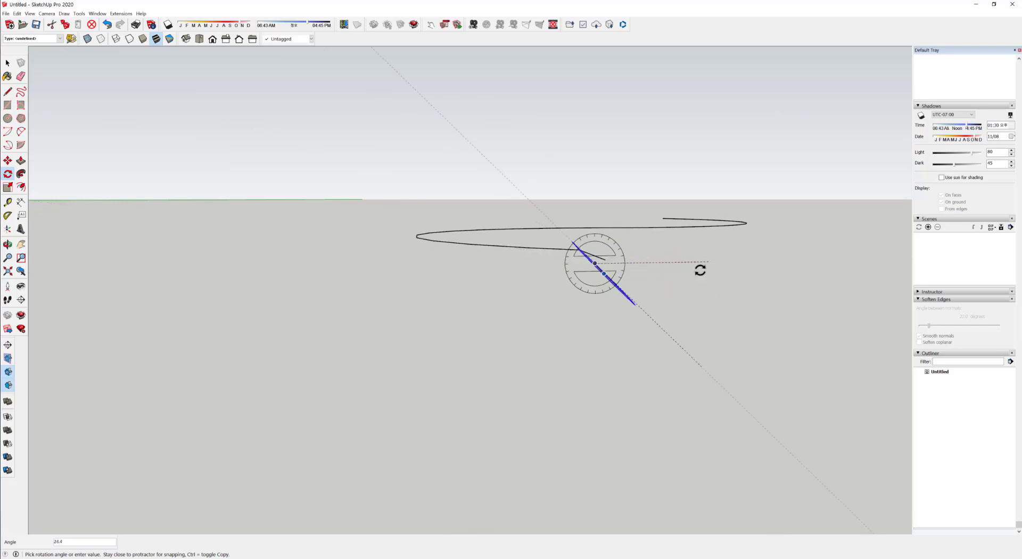
key("space")
middle_click_drag(657, 282, 636, 373)
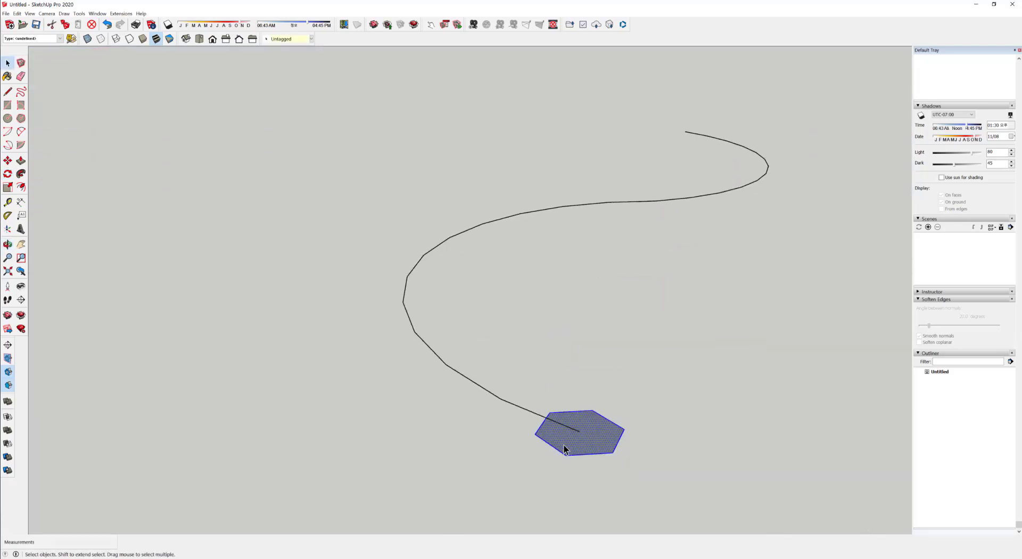
- Draw an upright hexagon with an inscribed radius of about 95 mm, centred on the near end of the S-curve
middle_click_drag(571, 451, 490, 383)
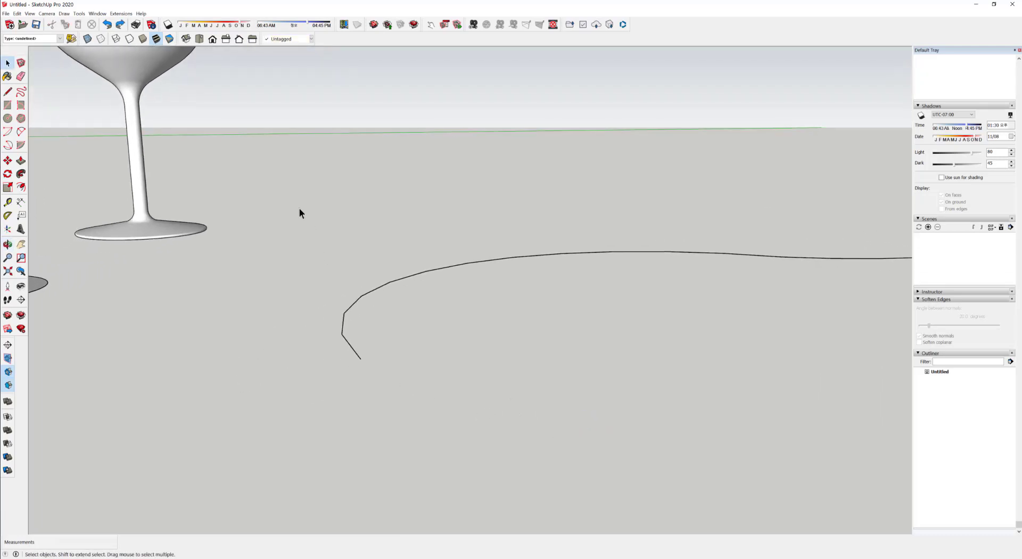
middle_click_drag(339, 384, 282, 367)
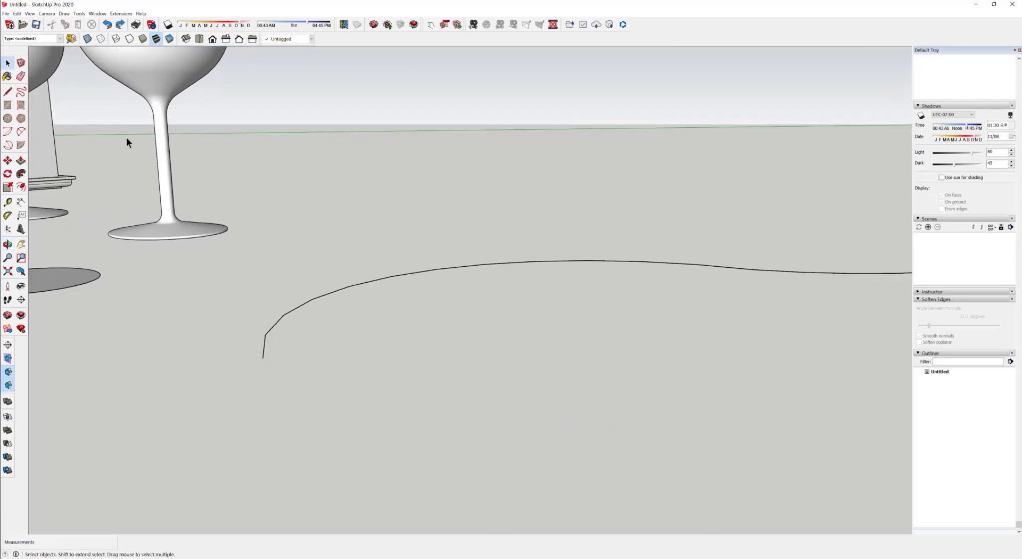
left_click(21, 118)
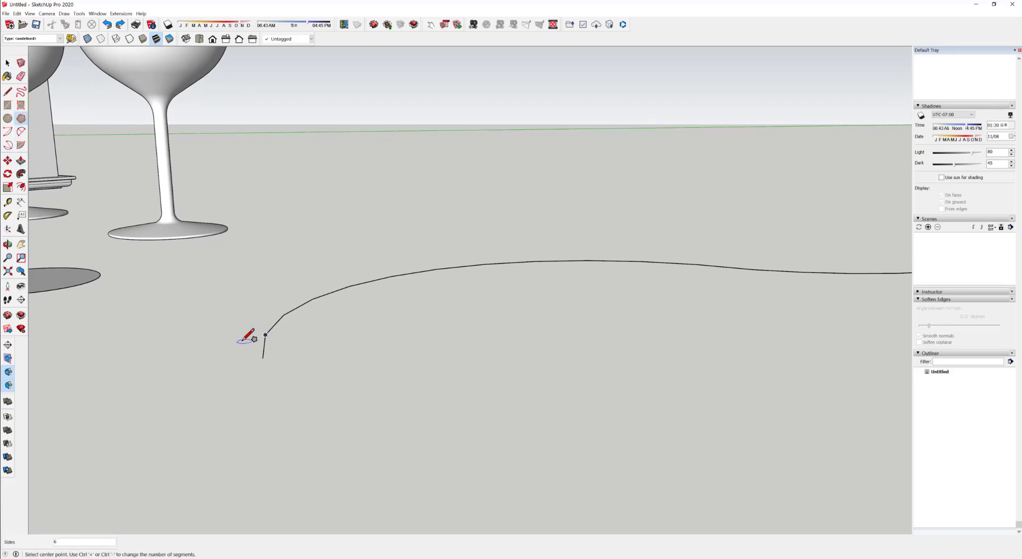
left_click(263, 358)
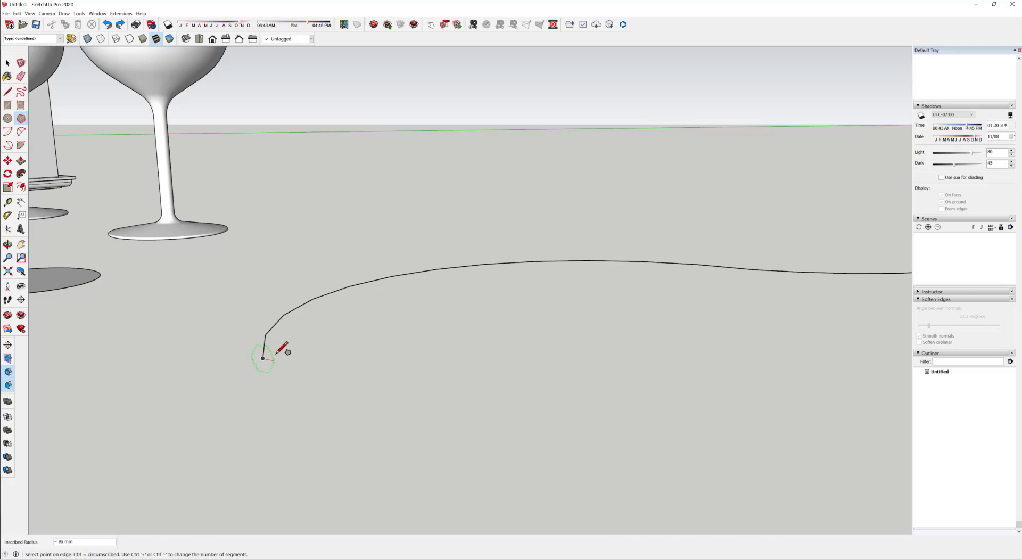
left_click(276, 354)
- Select the upright hexagon and rotate it about 42 degrees around the vertical axis through its centre, squaring it to the curve's first segment
middle_click_drag(292, 350, 331, 438)
key("space")
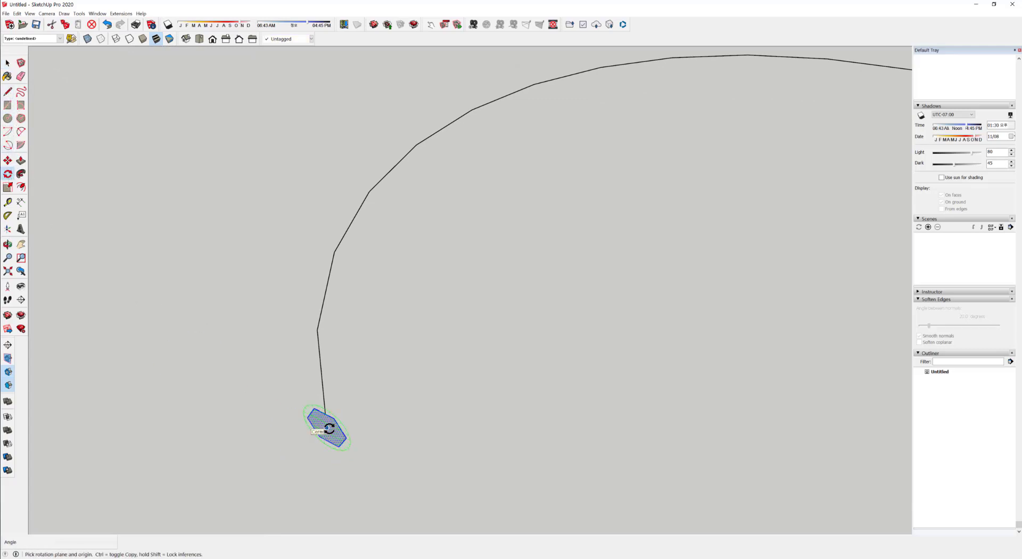
middle_click_drag(329, 428, 345, 413)
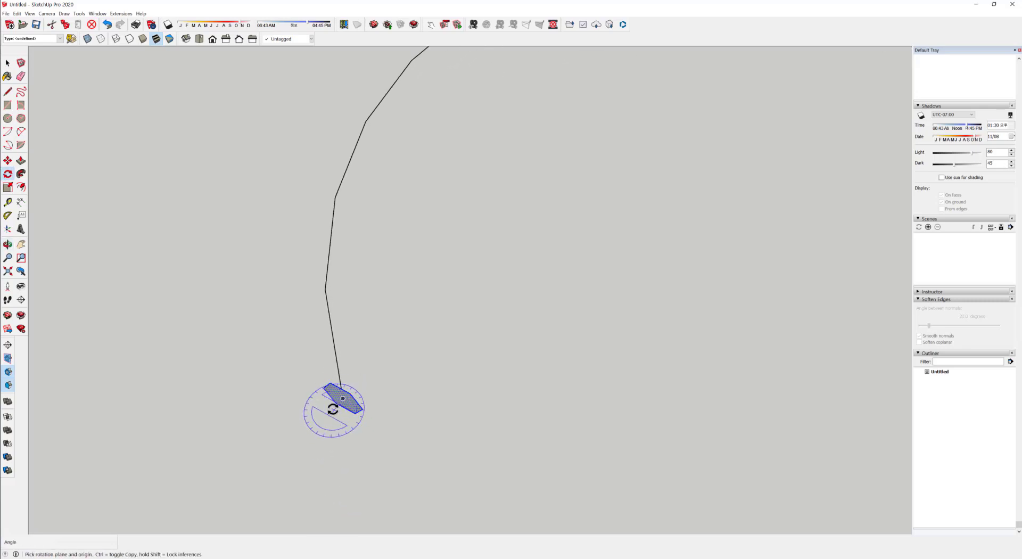
left_click(343, 398)
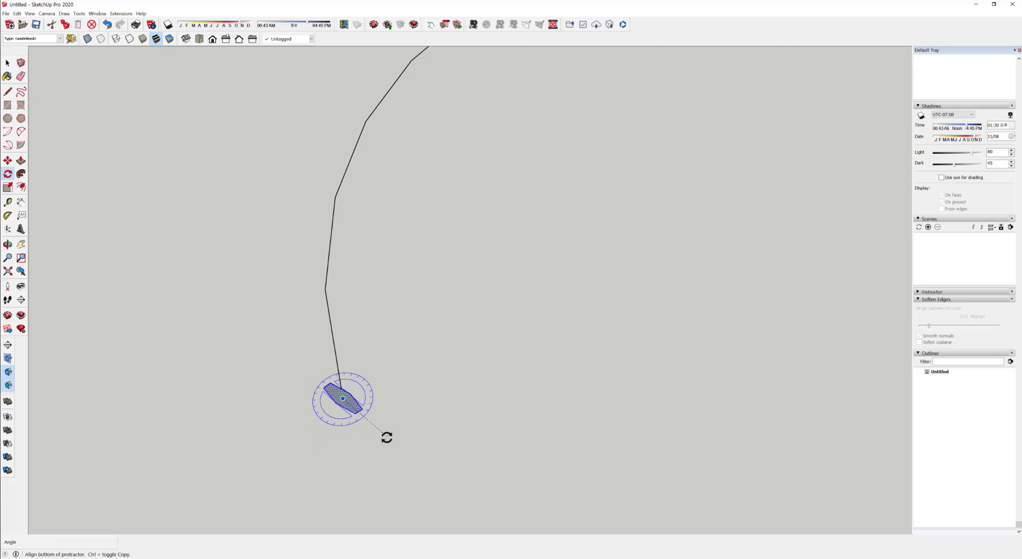
left_click(418, 433)
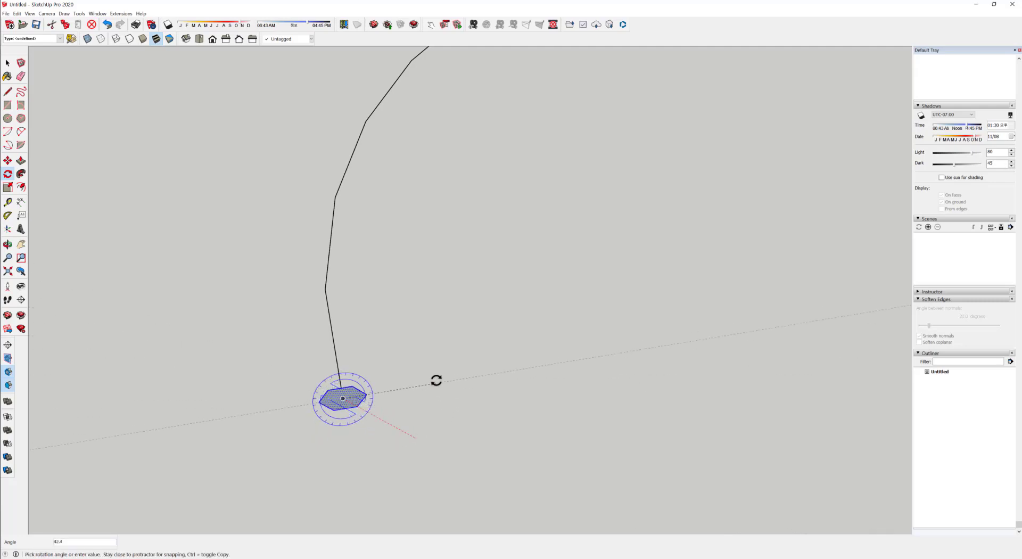
left_click(436, 379)
middle_click_drag(425, 413, 482, 454)
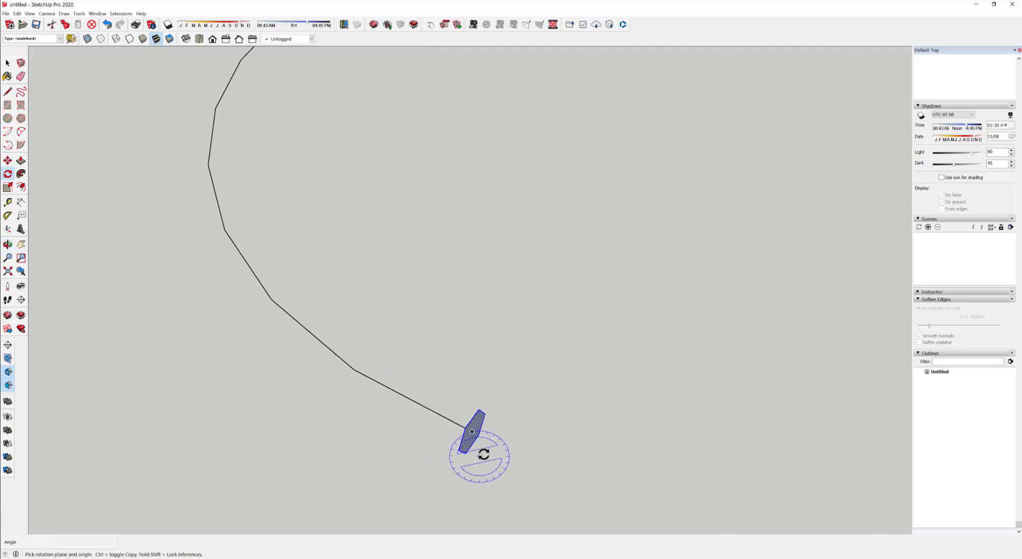
middle_click_drag(402, 156, 250, 401)
scroll(265, 379, "up", 4)
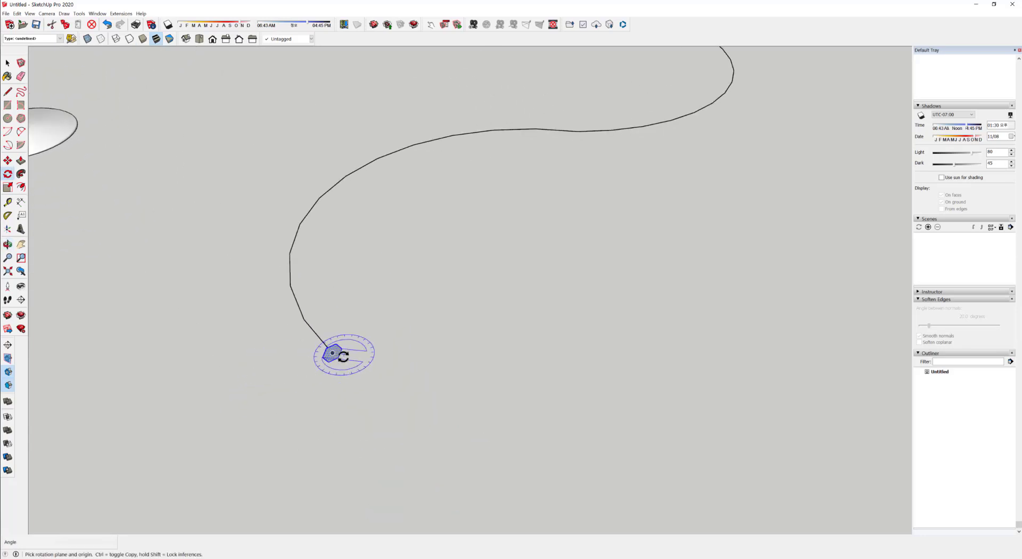
key("space")
- Scale the upright hexagon up uniformly from a corner to make the profile larger
scroll(339, 358, "up", 1)
middle_click_drag(340, 357, 337, 349)
key("s")
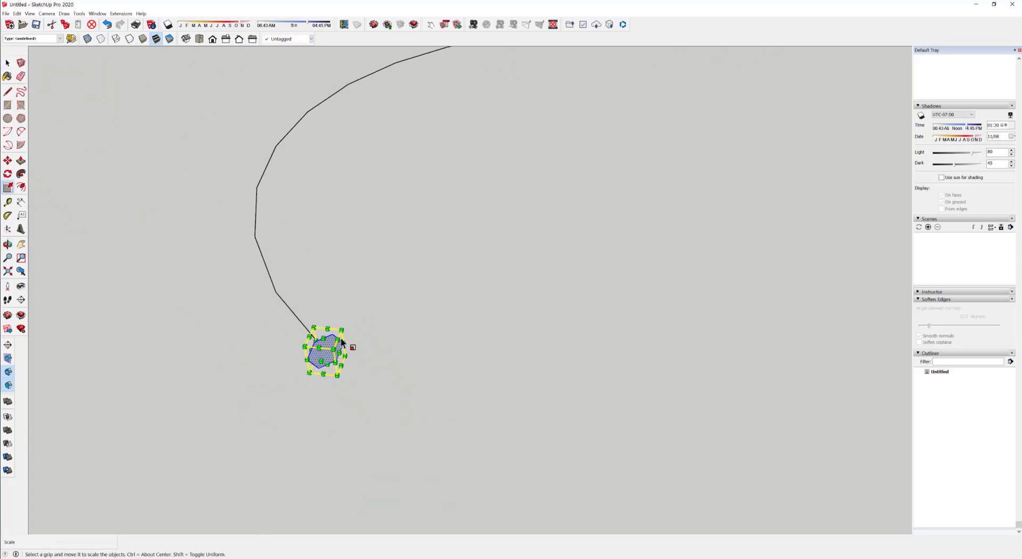
left_click_drag(342, 331, 364, 310)
middle_click_drag(361, 365, 402, 394)
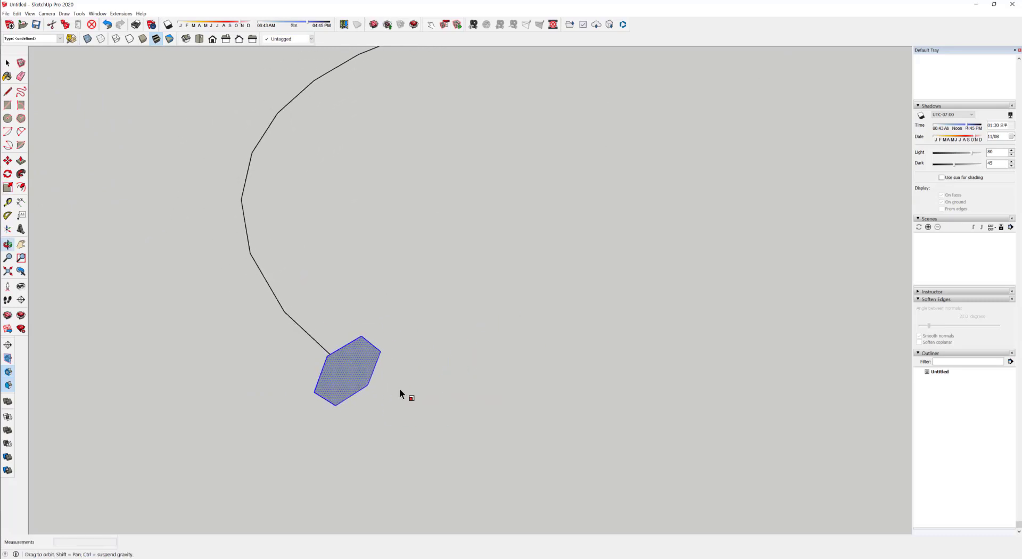
- Select the S-curve as the path and sweep the hexagon profile along it with Follow Me
key("space")
left_click(439, 403)
scroll(427, 405, "down", 8)
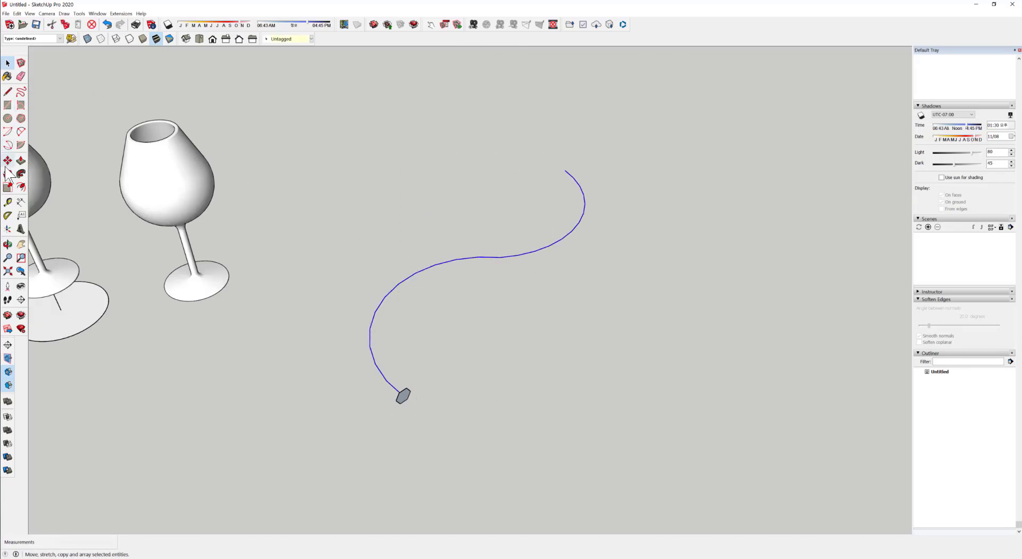
left_click(21, 174)
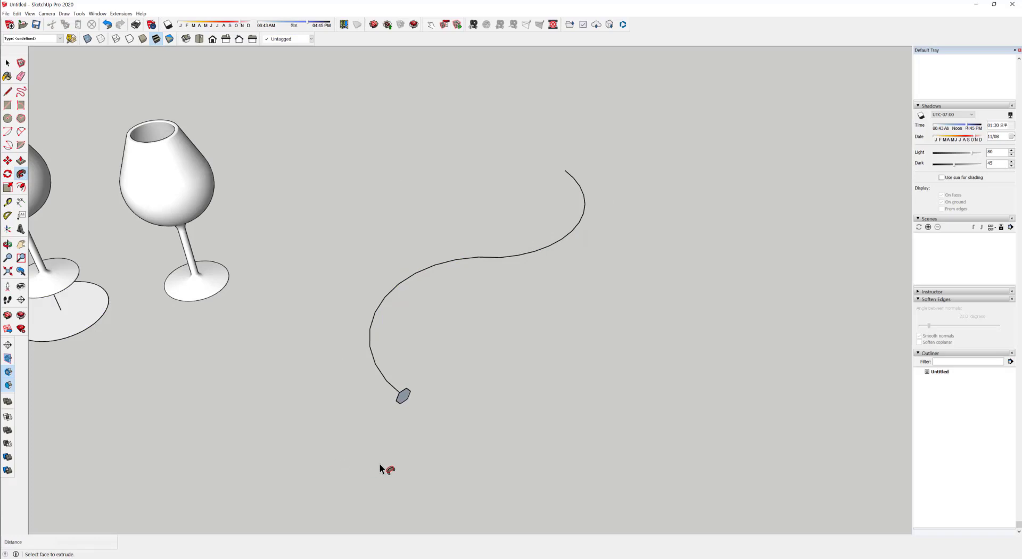
left_click(399, 399)
- Select the whole swept hexagonal tube, reverse its faces so the front sides point outward, and clear the selection
middle_click_drag(406, 438, 600, 398)
key("space")
triple_click(453, 384)
right_click(452, 383)
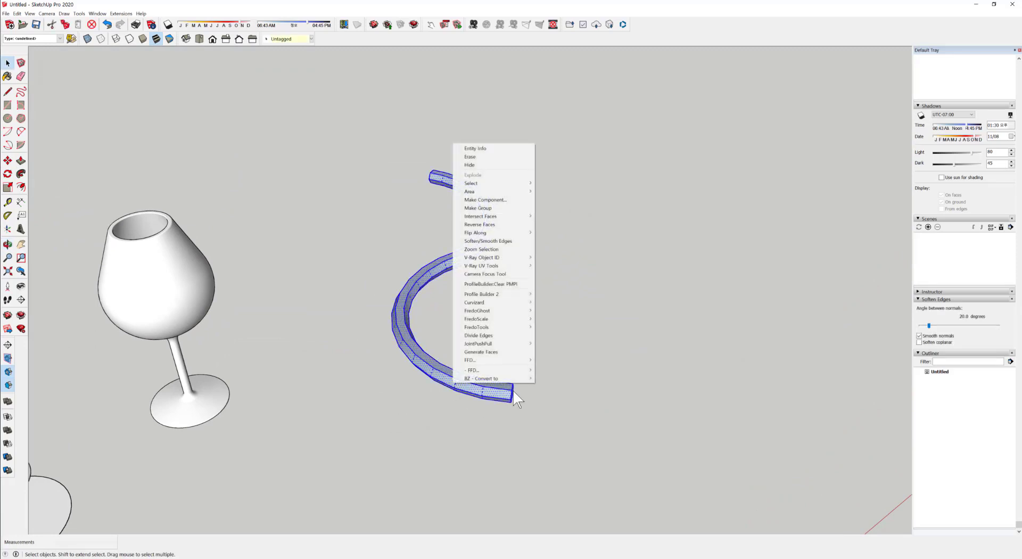
left_click(509, 225)
middle_click_drag(559, 408, 412, 269)
left_click(561, 401)
- Examine the swept hexagonal tube from several angles alongside the goblets and moulded cubes
scroll(473, 415, "down", 2)
middle_click_drag(471, 414, 463, 382)
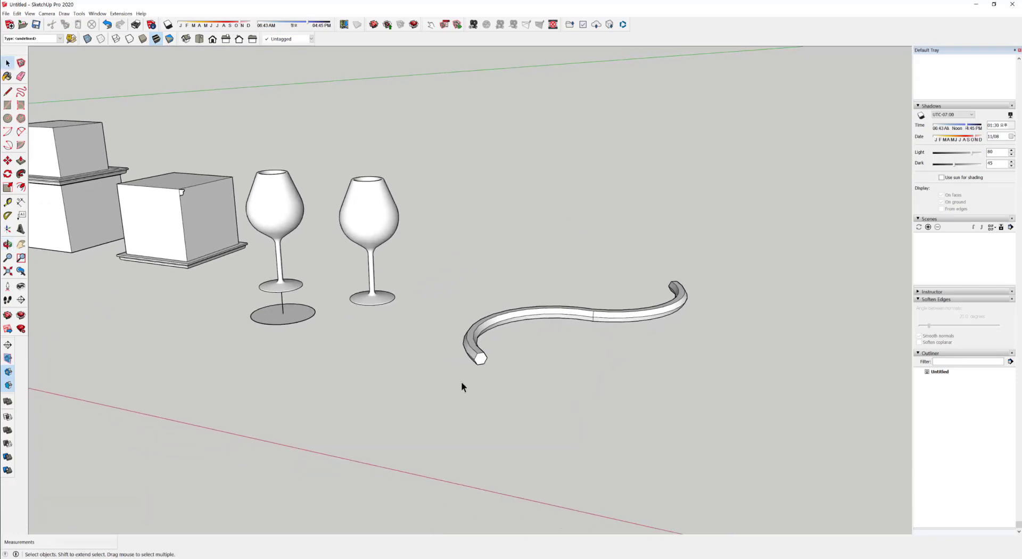
middle_click_drag(363, 310, 448, 315)
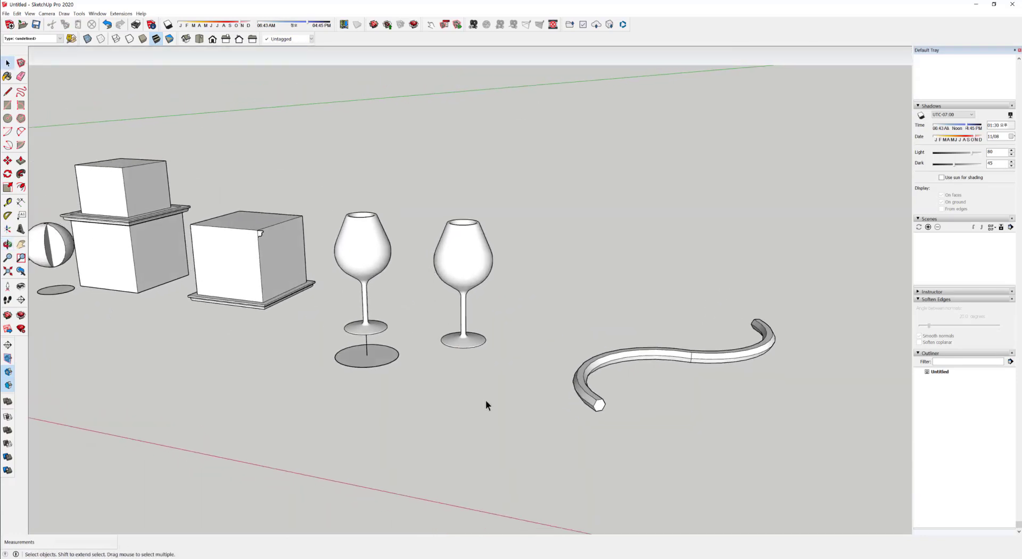
middle_click_drag(423, 410, 442, 325)
middle_click_drag(333, 367, 293, 387)
scroll(442, 405, "up", 5)
middle_click_drag(609, 364, 471, 348, "shift")
scroll(472, 346, "up", 4)
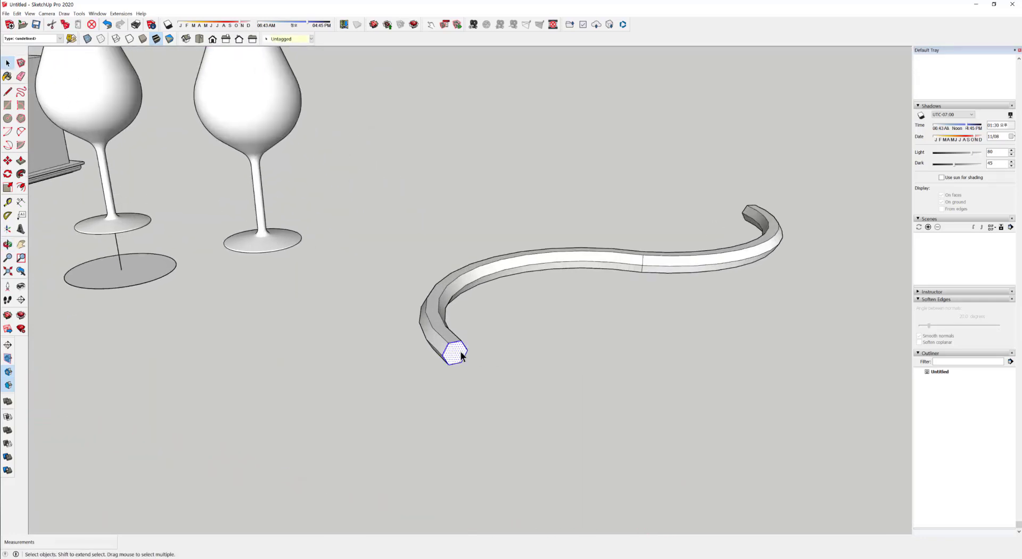
- Try rotating the hexagonal face at the tube's near end about its centre to twist the last segment
triple_click(457, 351)
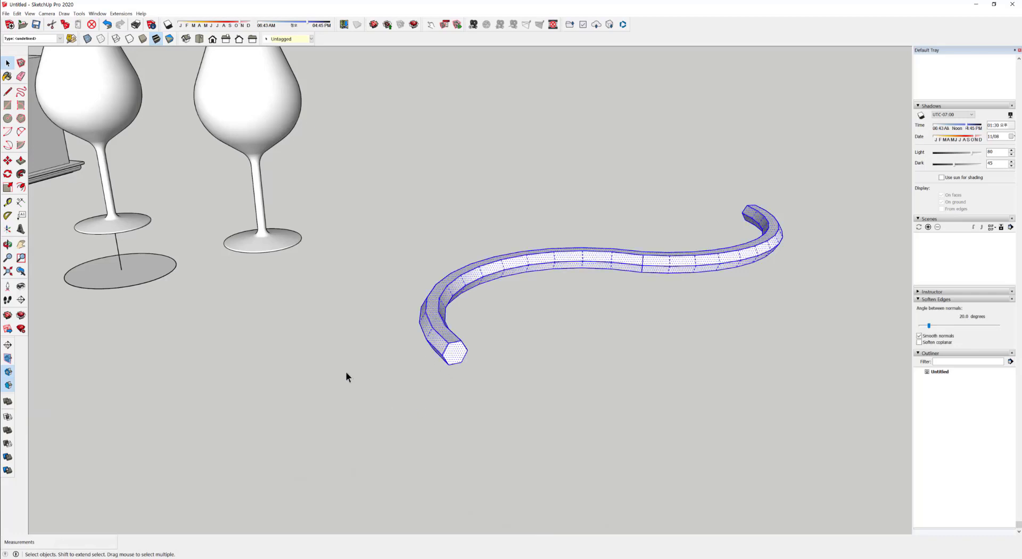
left_click(458, 354)
triple_click(458, 356)
left_click(457, 356)
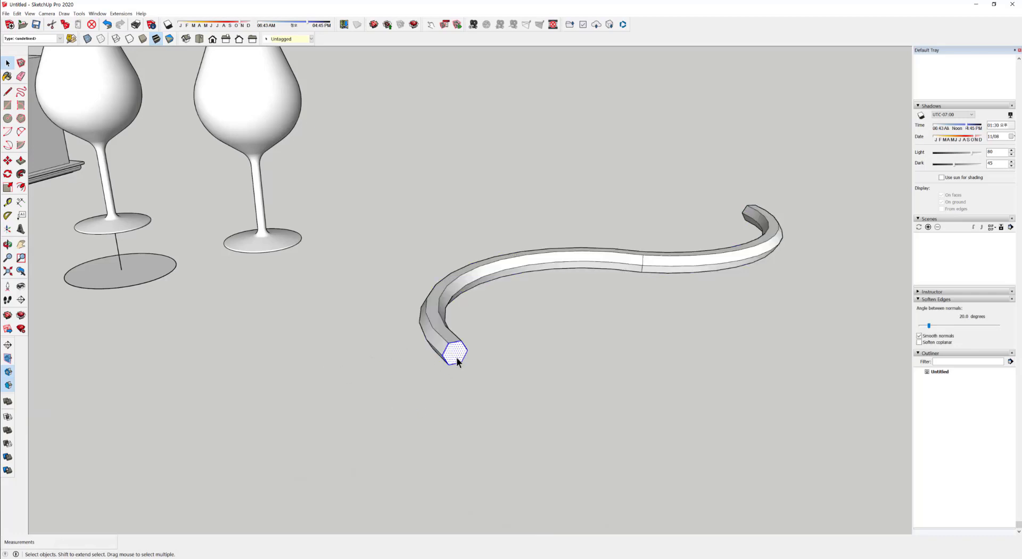
left_click(8, 173)
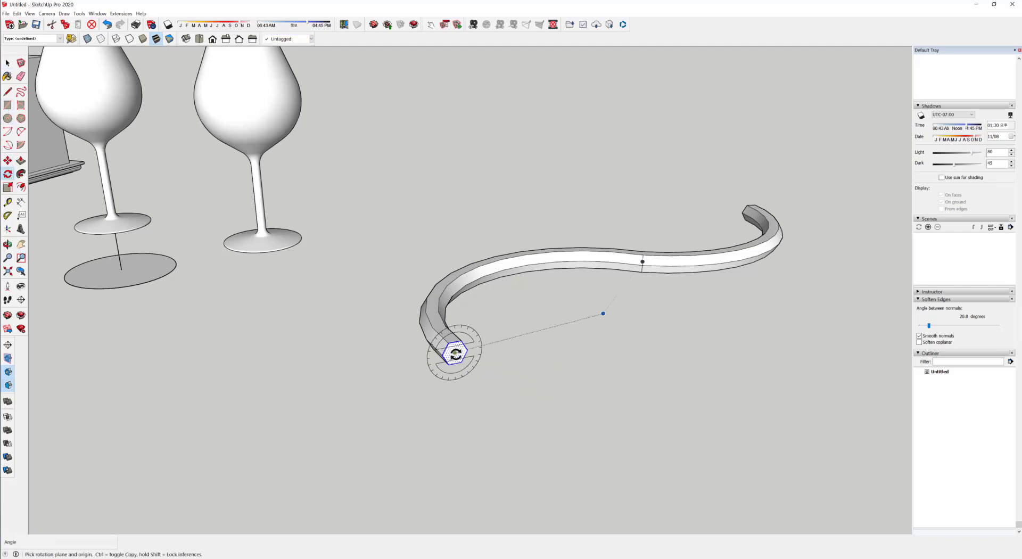
left_click(527, 338)
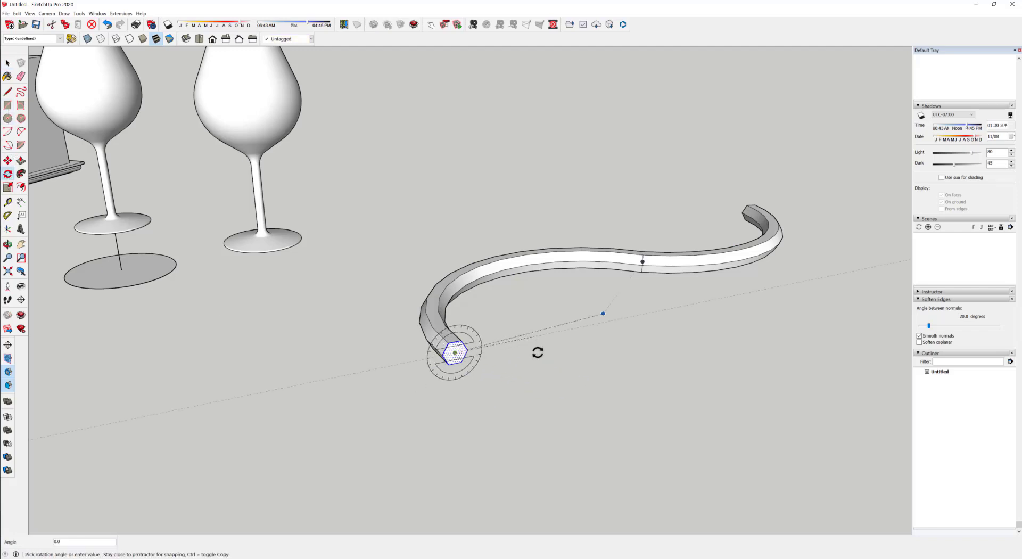
left_click(528, 384)
middle_click_drag(481, 324, 292, 397)
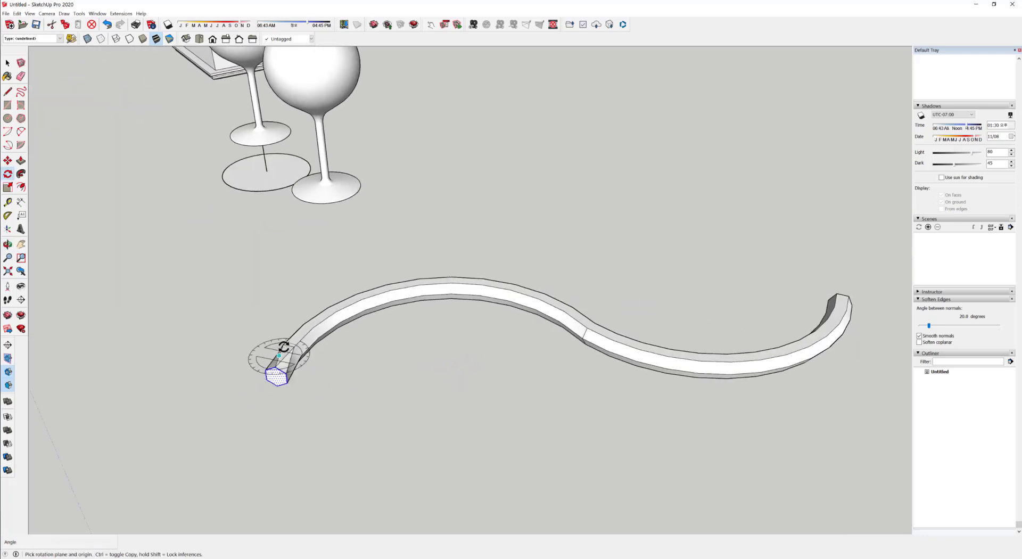
scroll(274, 380, "up", 3)
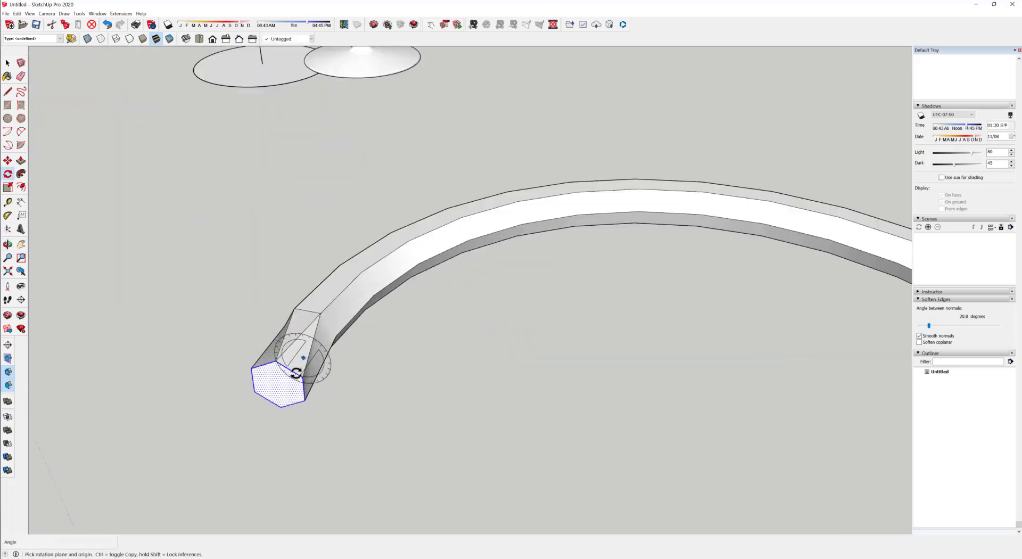
scroll(296, 372, "down", 3)
middle_click_drag(296, 373, 481, 383)
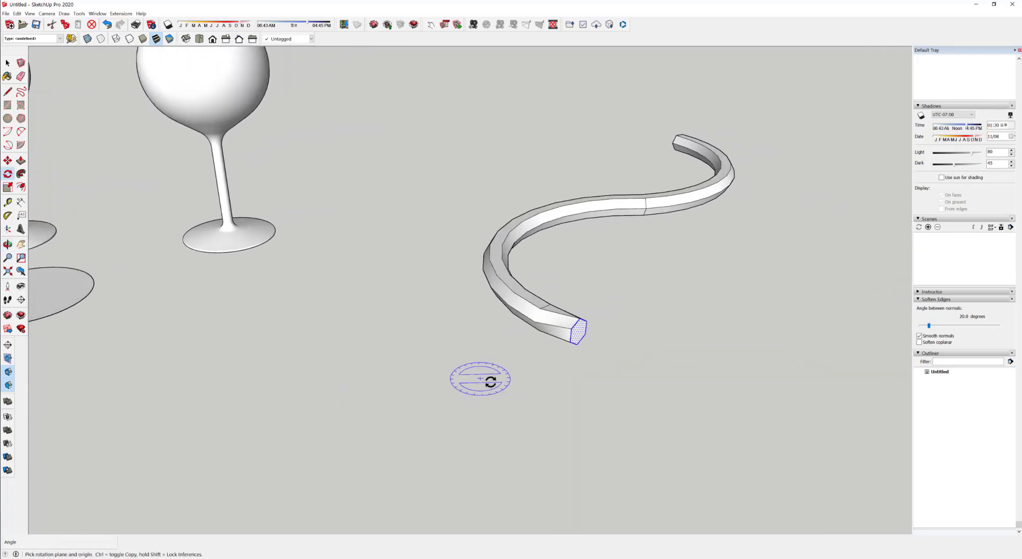
- Undo the rotation of the tube's hexagonal end face and clear the selection
key("space")
scroll(556, 391, "down", 3)
left_click(564, 414)
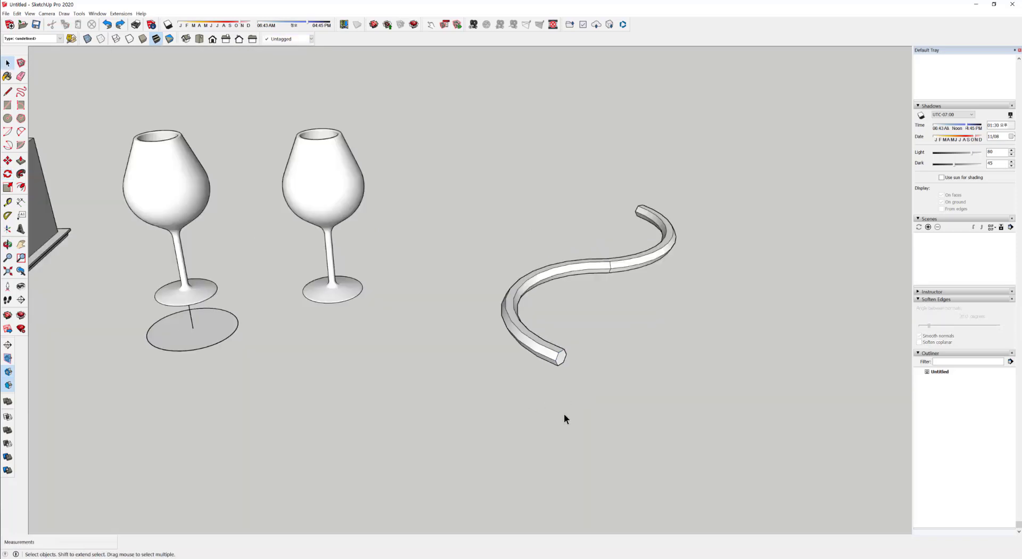
scroll(564, 413, "down", 3)
middle_click_drag(437, 399, 600, 356)
scroll(601, 360, "down", 3)
middle_click_drag(506, 384, 545, 406)
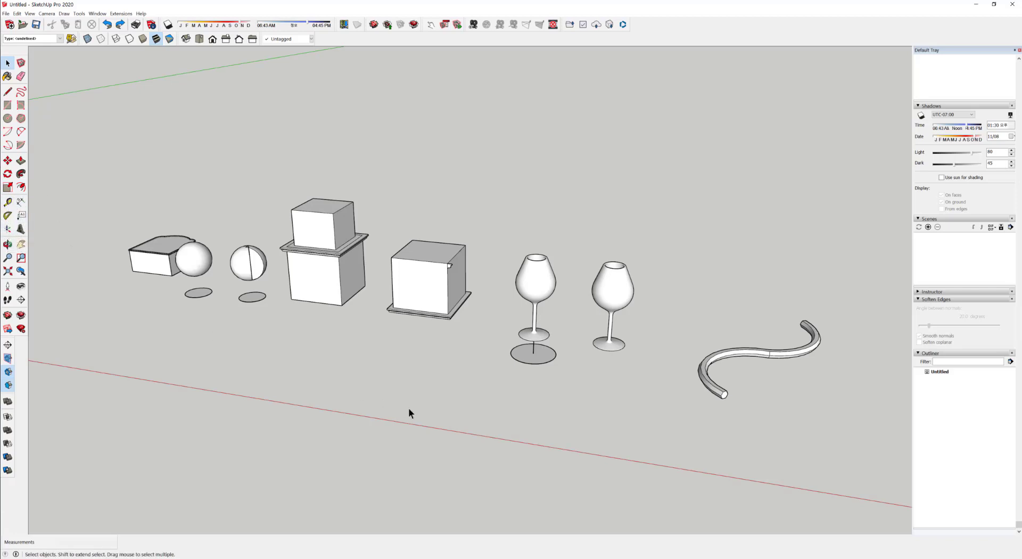
middle_click_drag(405, 408, 423, 410)
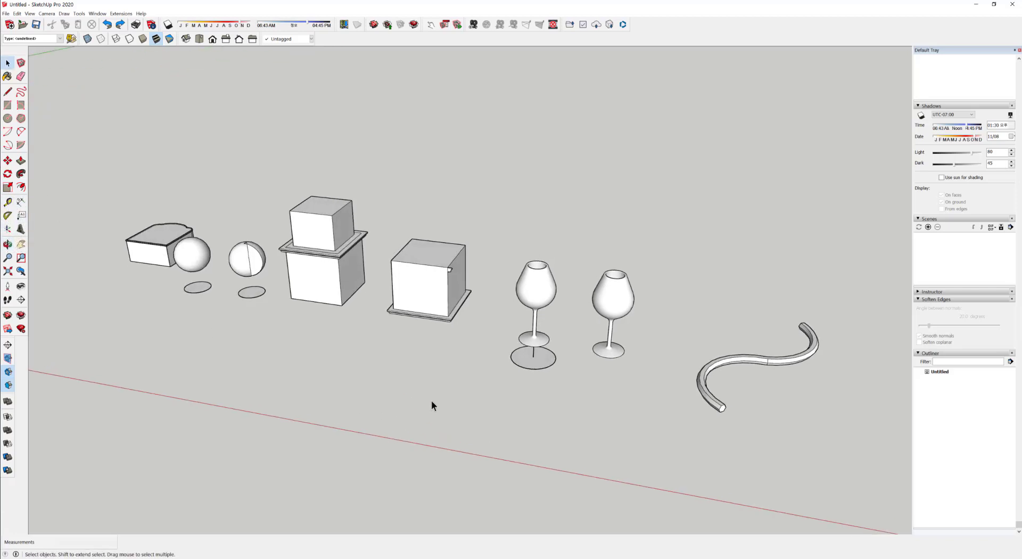